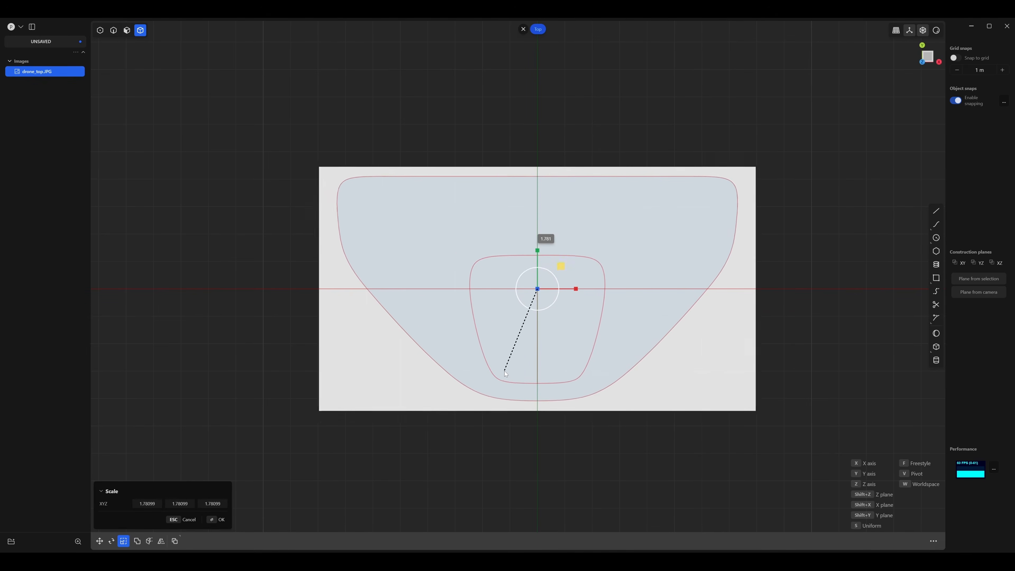
Scale the drone_top.JPG reference image uniformly by a factor of 4.
{"action": "type", "text": "4"}
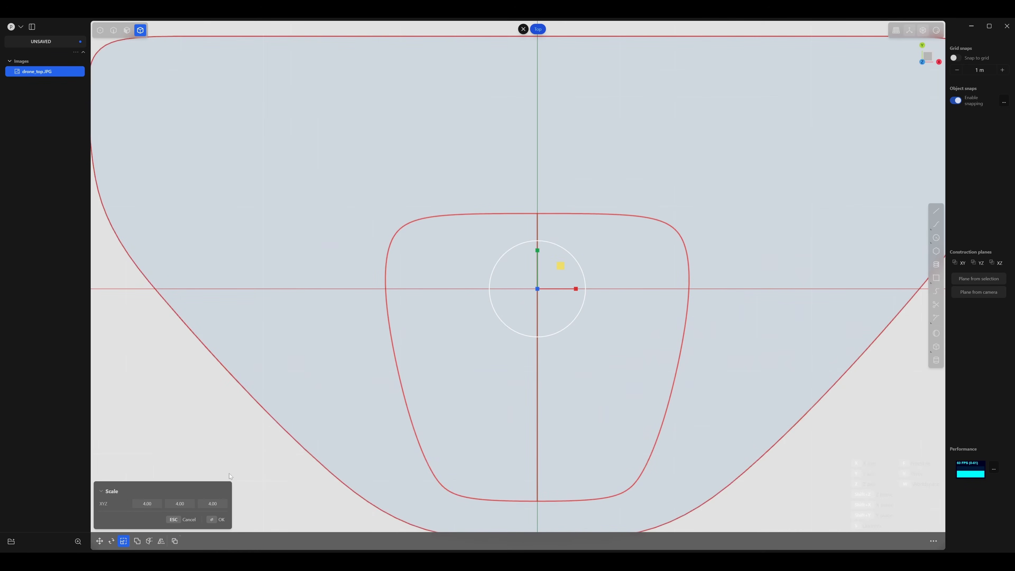
{"action": "left_click", "coordinate": [213, 520]}
{"action": "scroll", "coordinate": [608, 422], "scroll_direction": "down", "scroll_amount": 7}
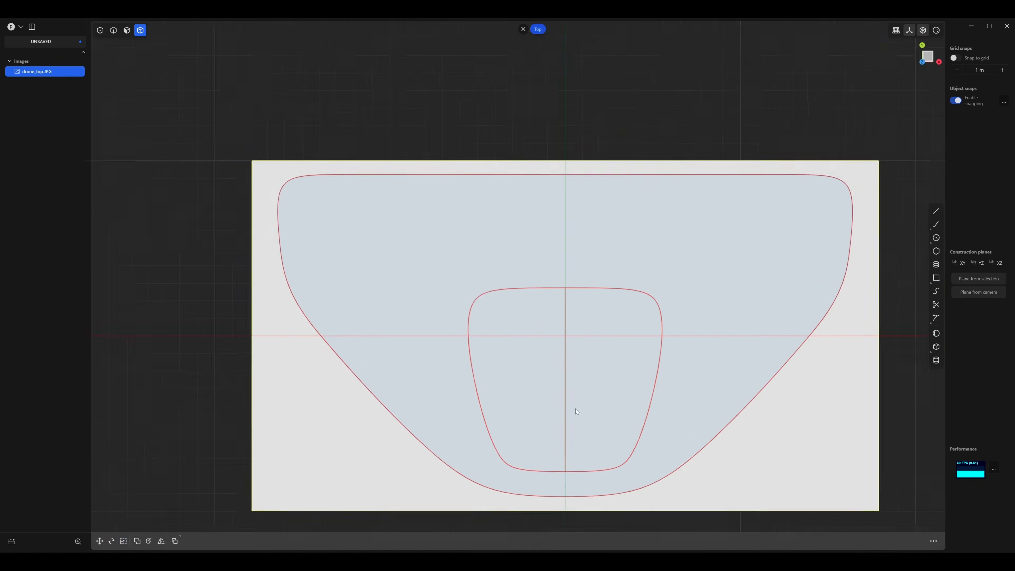
Draw a center rectangle from the origin, about 32.8 m wide, enclosing the drone's outer outline in the top view.
{"action": "right_click_drag", "start_coordinate": [563, 400], "coordinate": [496, 332]}
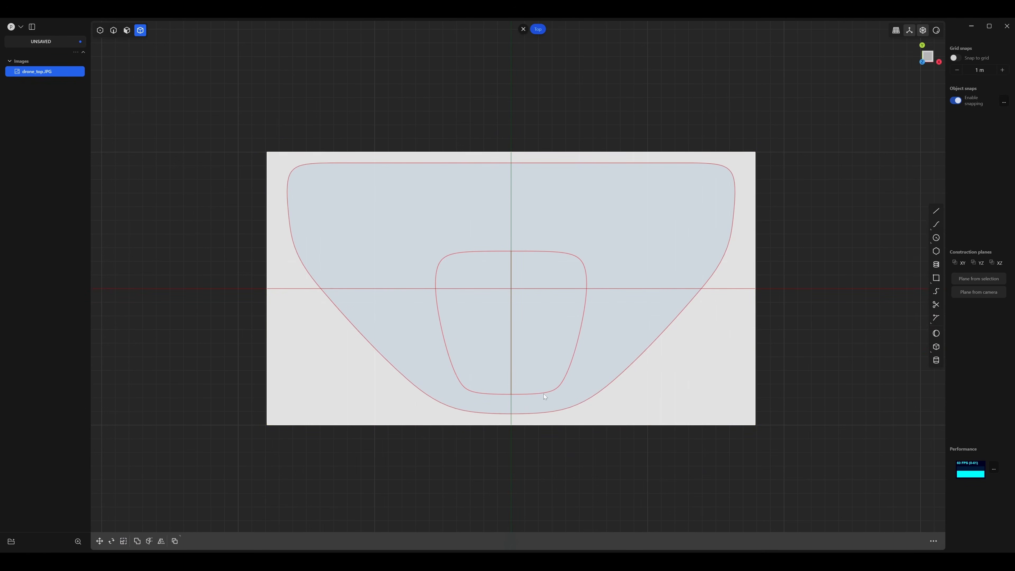
{"action": "right_click_drag", "start_coordinate": [537, 421], "coordinate": [506, 392]}
{"action": "key", "text": "1"}
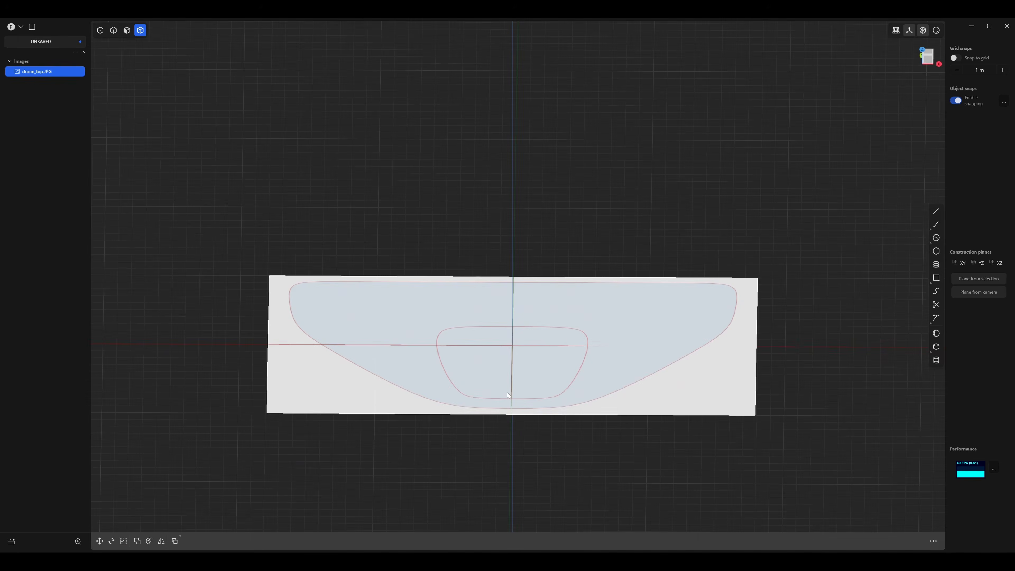
{"action": "key", "text": "3"}
{"action": "middle_click_drag", "start_coordinate": [493, 288], "coordinate": [500, 355]}
{"action": "scroll", "coordinate": [501, 332], "scroll_direction": "up", "scroll_amount": 3}
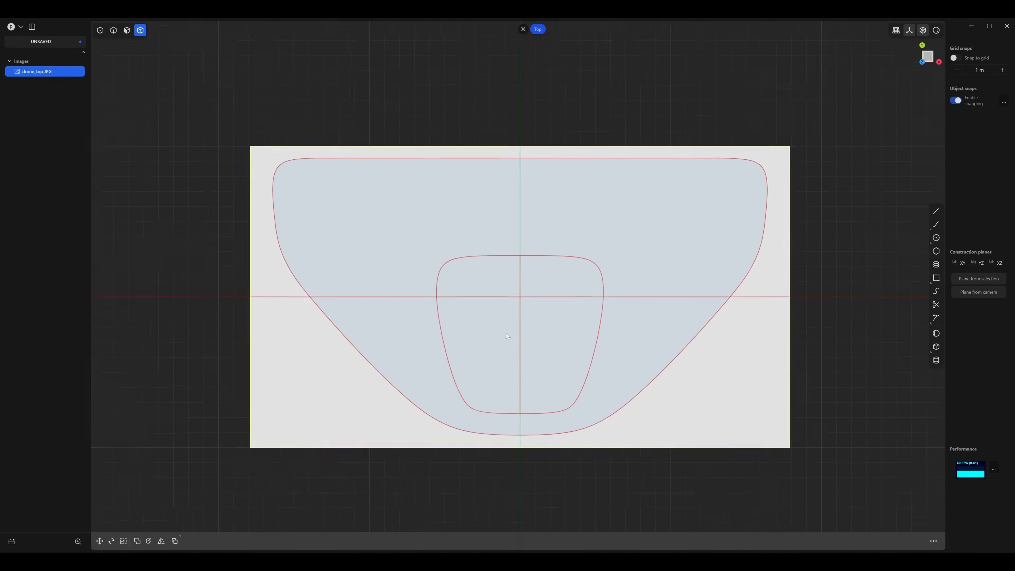
{"action": "middle_click_drag", "start_coordinate": [513, 318], "coordinate": [499, 330]}
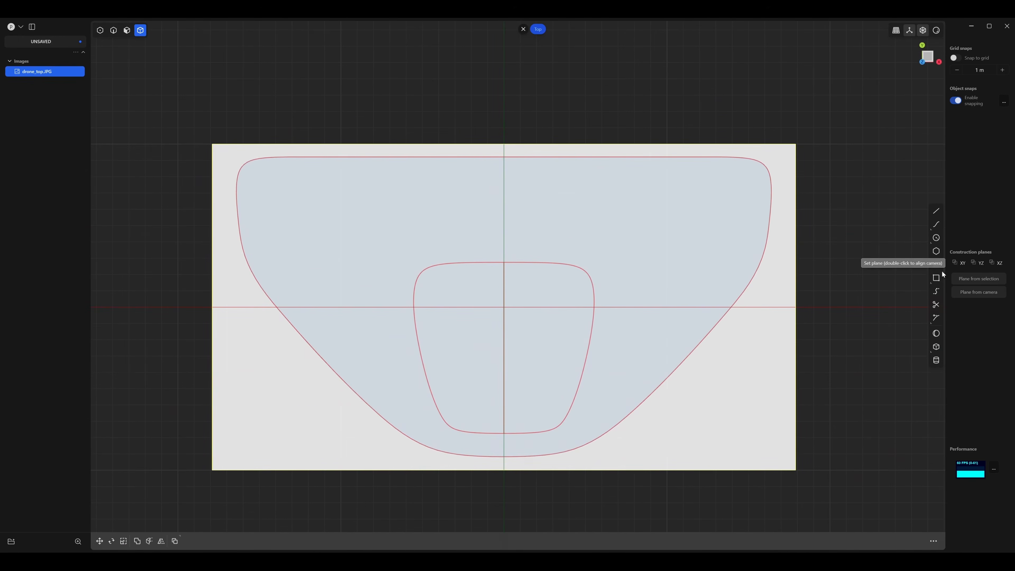
{"action": "mouse_move", "coordinate": [938, 279]}
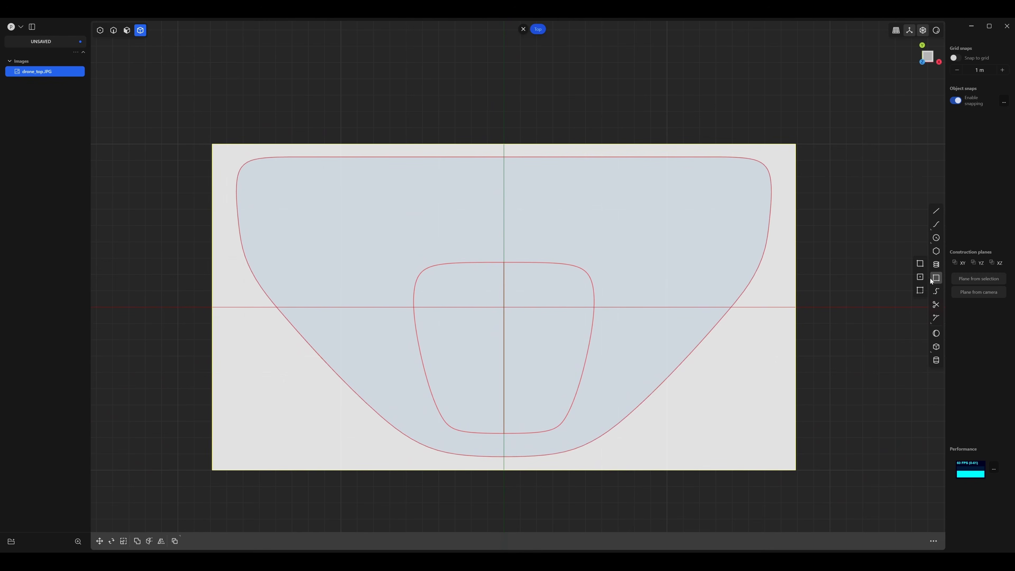
{"action": "left_click", "coordinate": [921, 278]}
{"action": "left_click", "coordinate": [503, 307]}
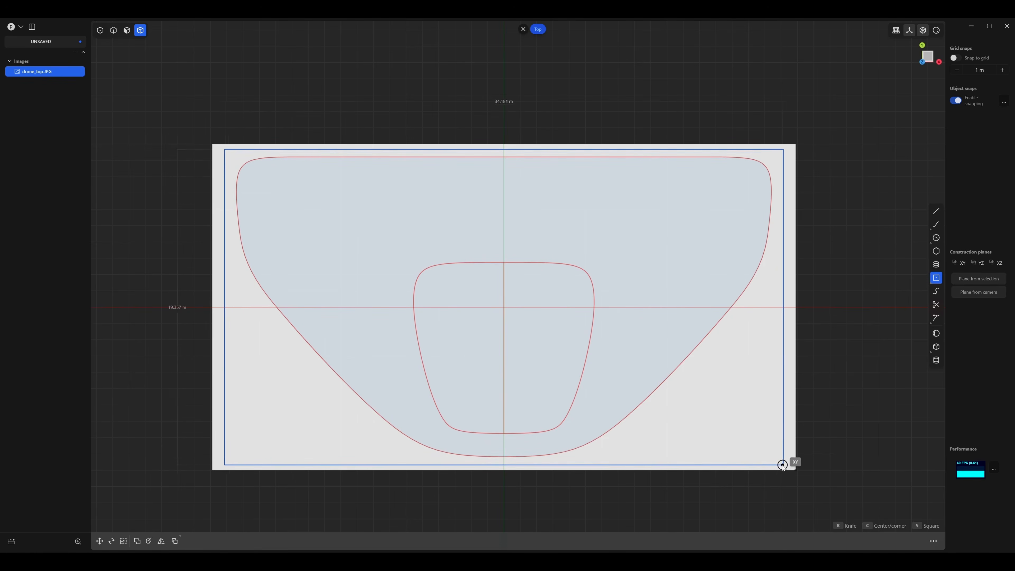
{"action": "left_click", "coordinate": [772, 457]}
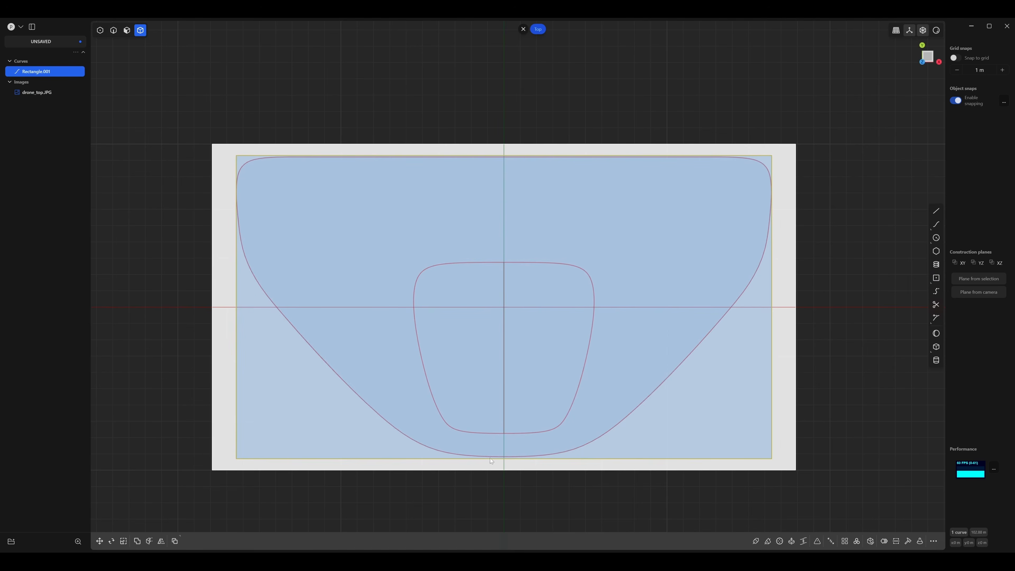
Move the rectangle's two lower corner points about 0.015 m along Y toward the bottom of the drone outline.
{"action": "key", "text": "1"}
{"action": "left_click_drag", "start_coordinate": [218, 438], "coordinate": [810, 513]}
{"action": "key", "text": "g"}
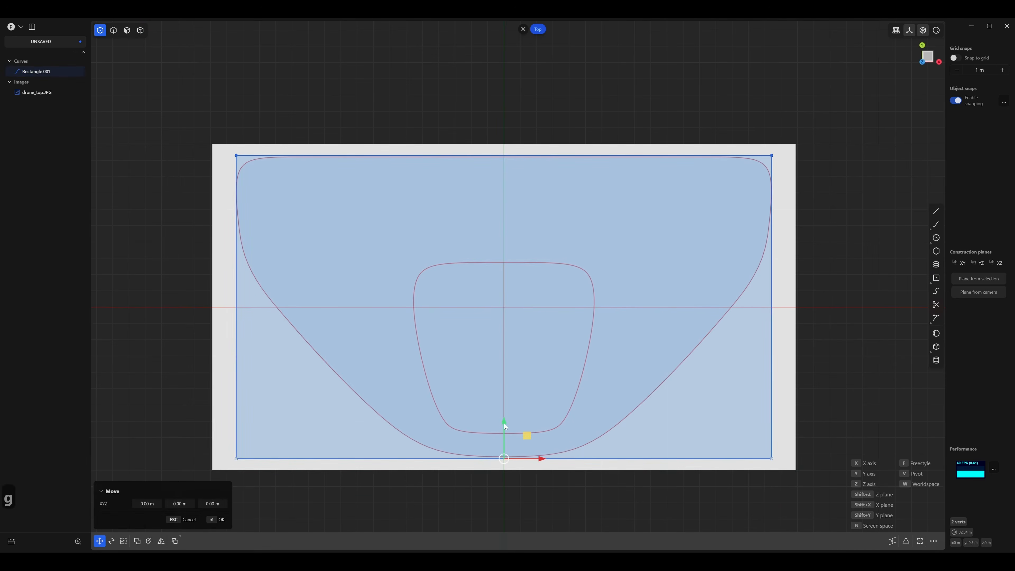
{"action": "left_click_drag", "start_coordinate": [505, 423], "coordinate": [505, 423]}
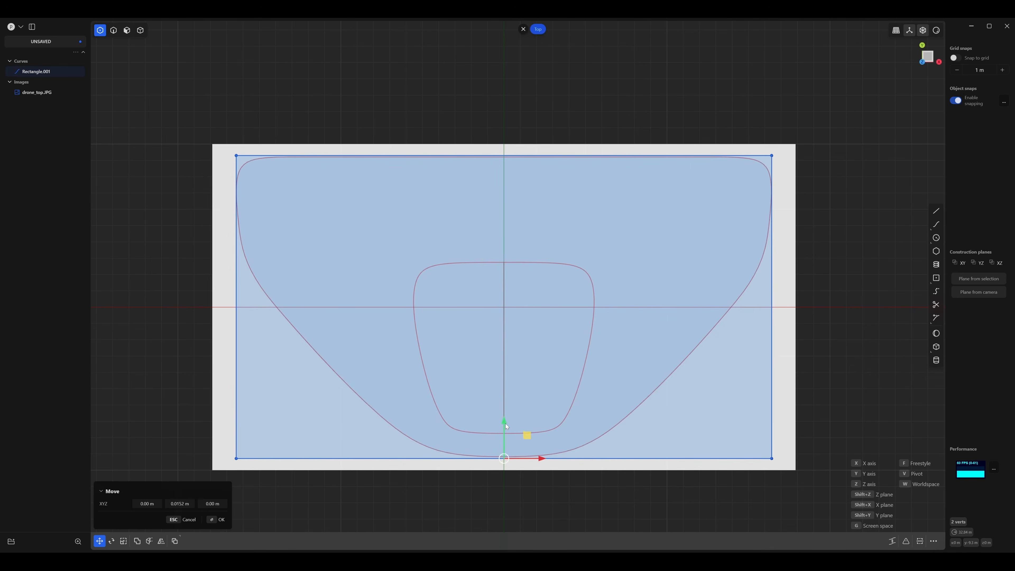
{"action": "right_click", "coordinate": [306, 170]}
Lower the rectangle's two upper corner points slightly along Y to meet the top of the drone outline.
{"action": "left_click_drag", "start_coordinate": [194, 121], "coordinate": [829, 215]}
{"action": "key", "text": "g"}
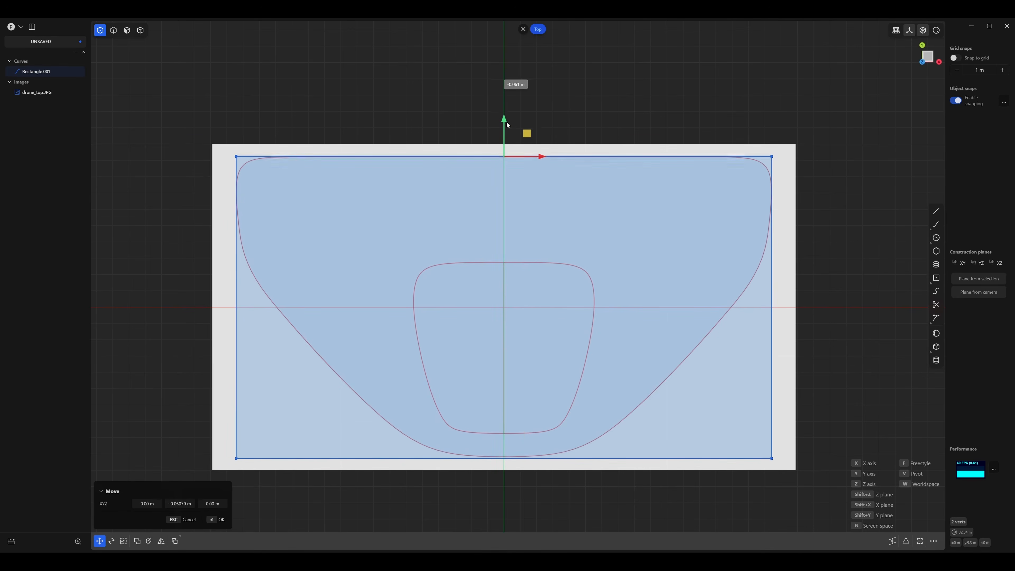
{"action": "left_click", "coordinate": [573, 117]}
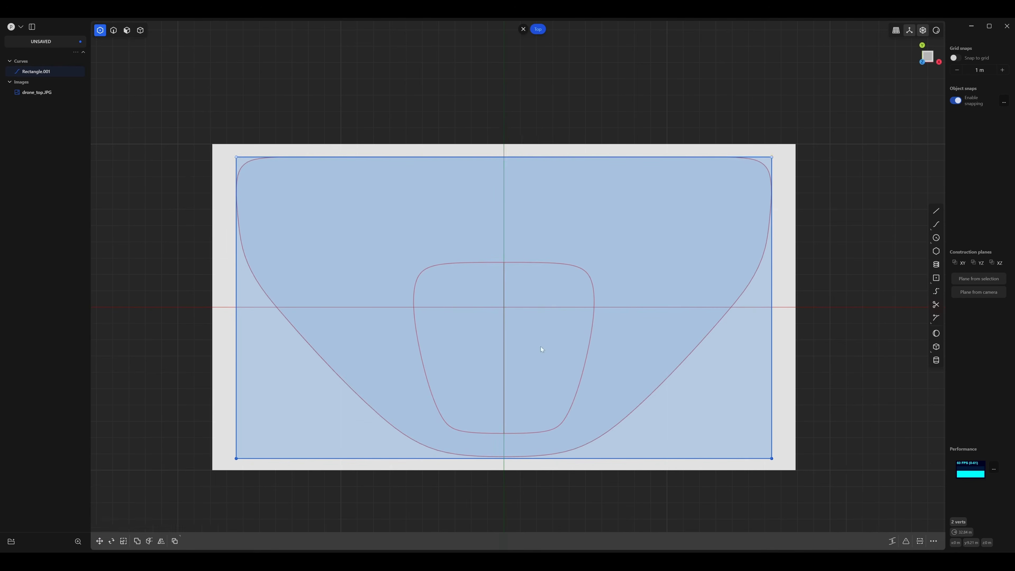
Switch to the front view and import the drone_front.JPG reference image.
{"action": "middle_click_drag", "start_coordinate": [539, 349], "coordinate": [790, 148]}
{"action": "left_click", "coordinate": [923, 61]}
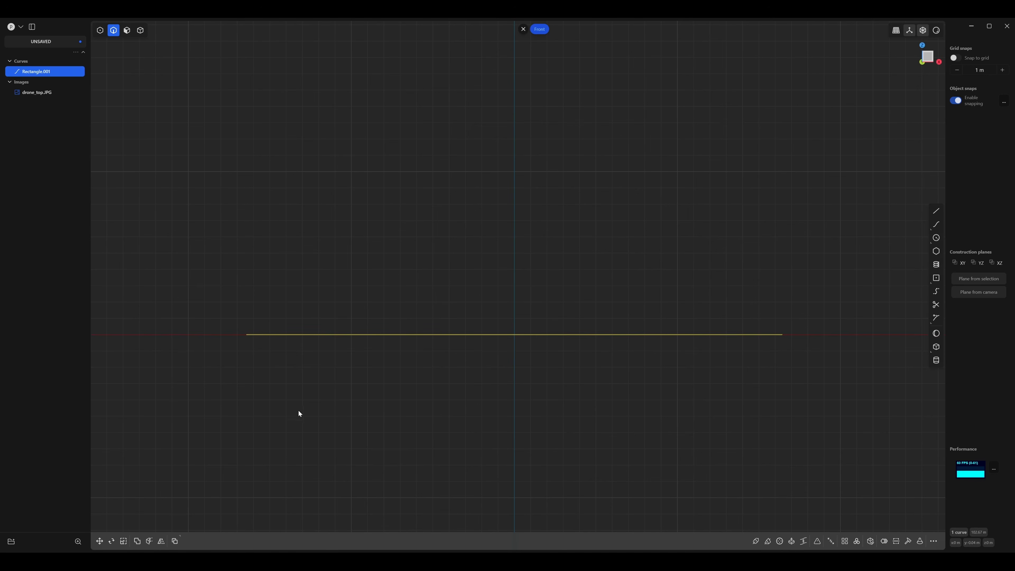
{"action": "left_click", "coordinate": [12, 28]}
{"action": "left_click", "coordinate": [35, 65]}
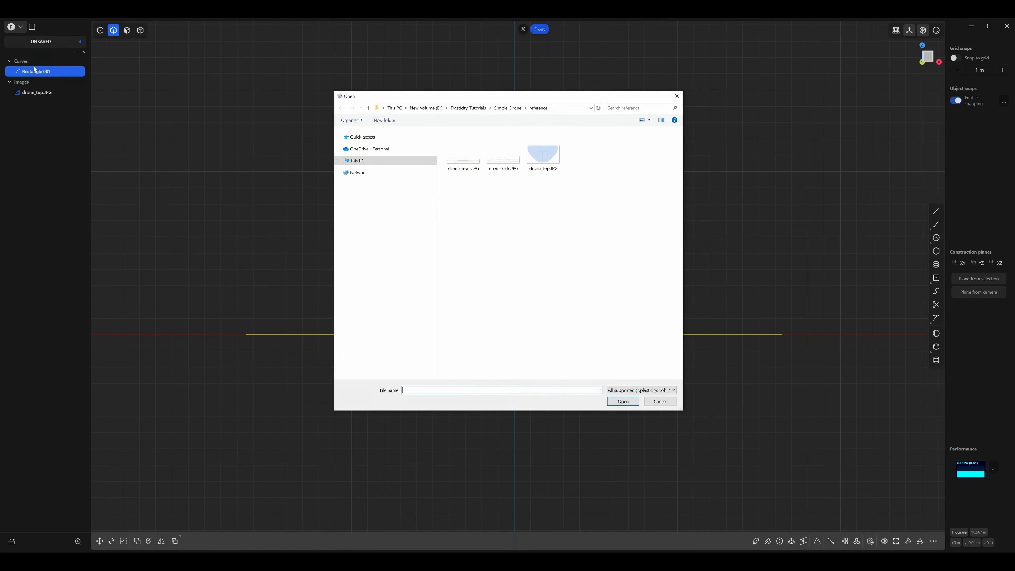
{"action": "left_click", "coordinate": [468, 165]}
{"action": "left_click", "coordinate": [613, 399]}
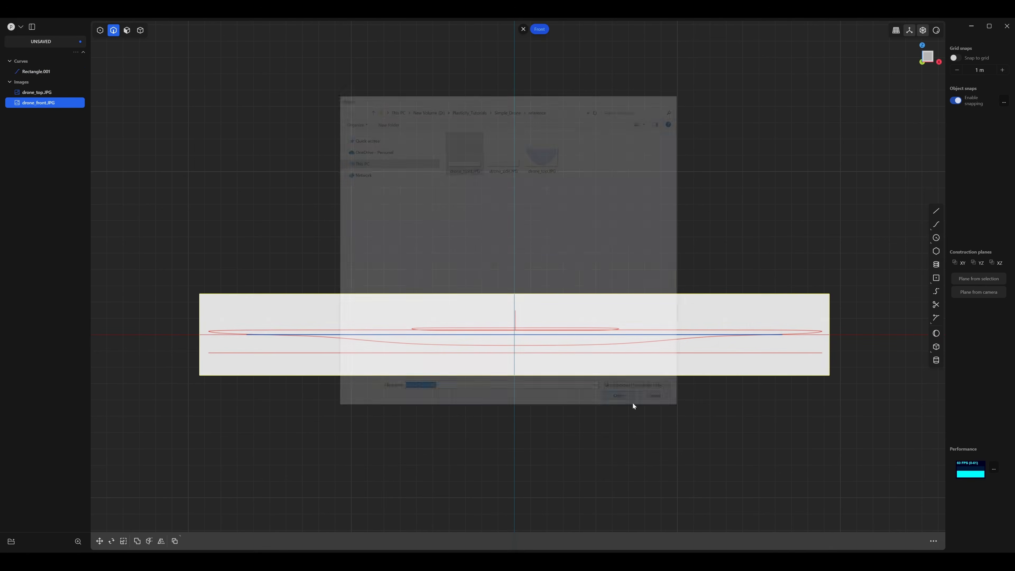
Scale the drone_front.JPG image uniformly to about 0.872 so its outline matches the rectangle's width.
{"action": "left_click", "coordinate": [249, 339]}
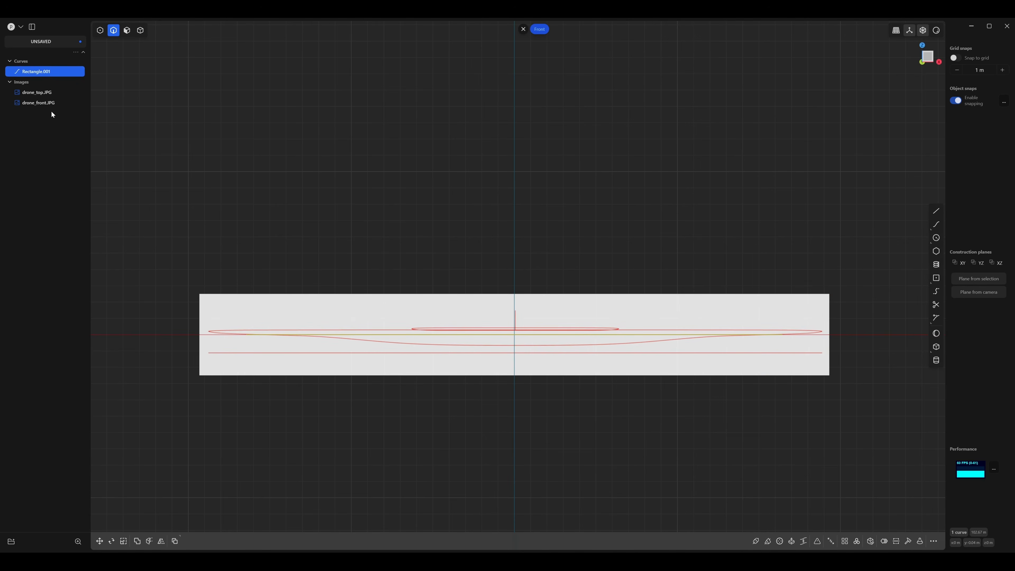
{"action": "left_click", "coordinate": [37, 105]}
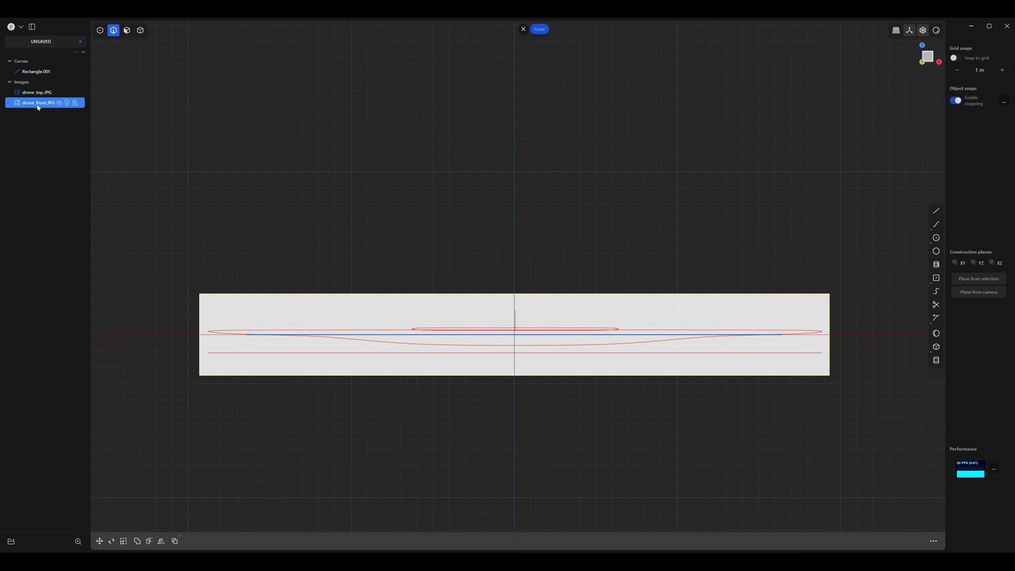
{"action": "key", "text": "s"}
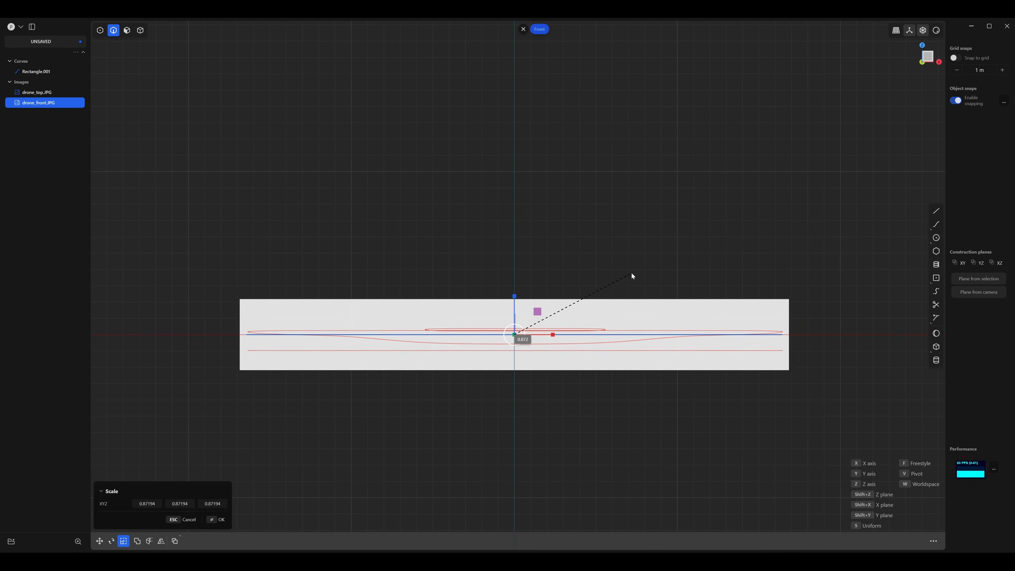
Move the drone_front.JPG image up about 0.96 m along Z so its lowest red line sits on the rectangle.
{"action": "key", "text": "g"}
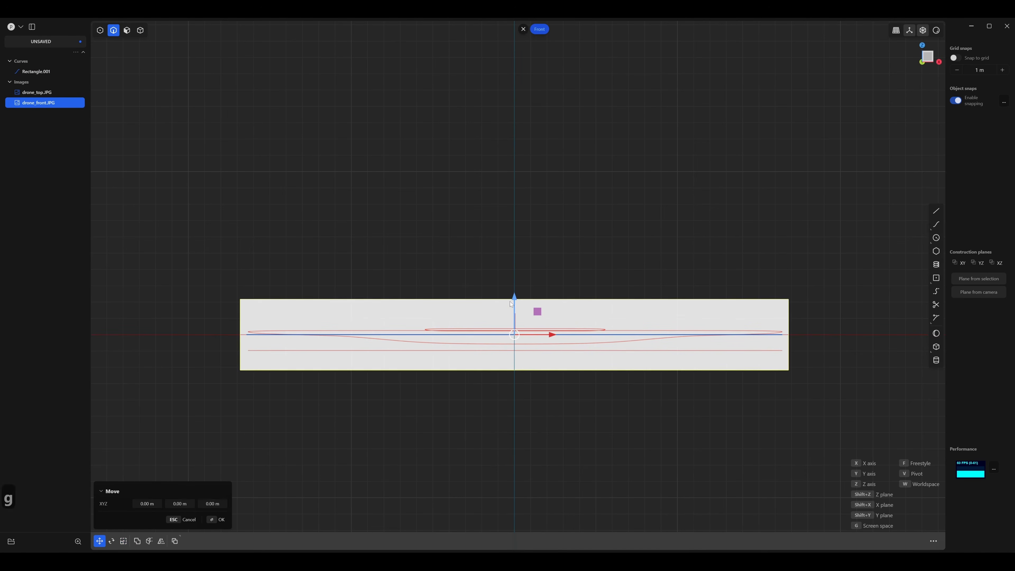
{"action": "left_click_drag", "start_coordinate": [515, 301], "coordinate": [517, 284]}
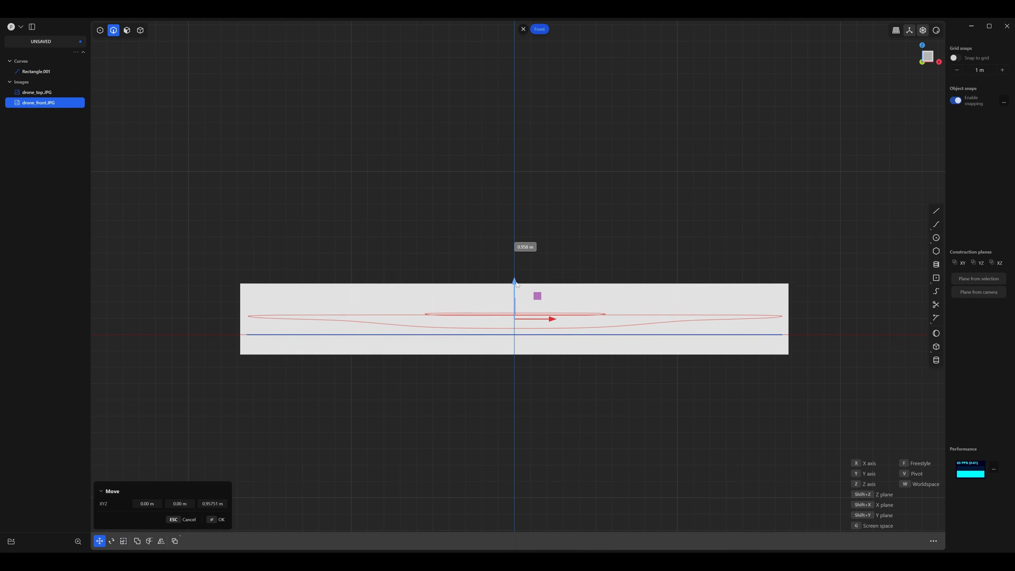
{"action": "scroll", "coordinate": [288, 355], "scroll_direction": "up", "scroll_amount": 10}
{"action": "scroll", "coordinate": [422, 298], "scroll_direction": "up", "scroll_amount": 1}
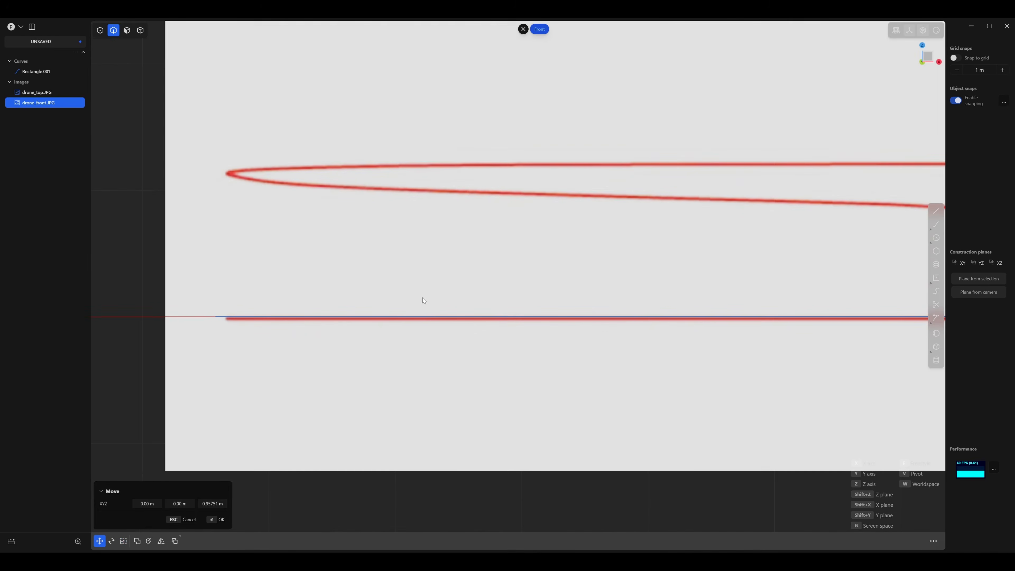
{"action": "scroll", "coordinate": [278, 317], "scroll_direction": "down", "scroll_amount": 5}
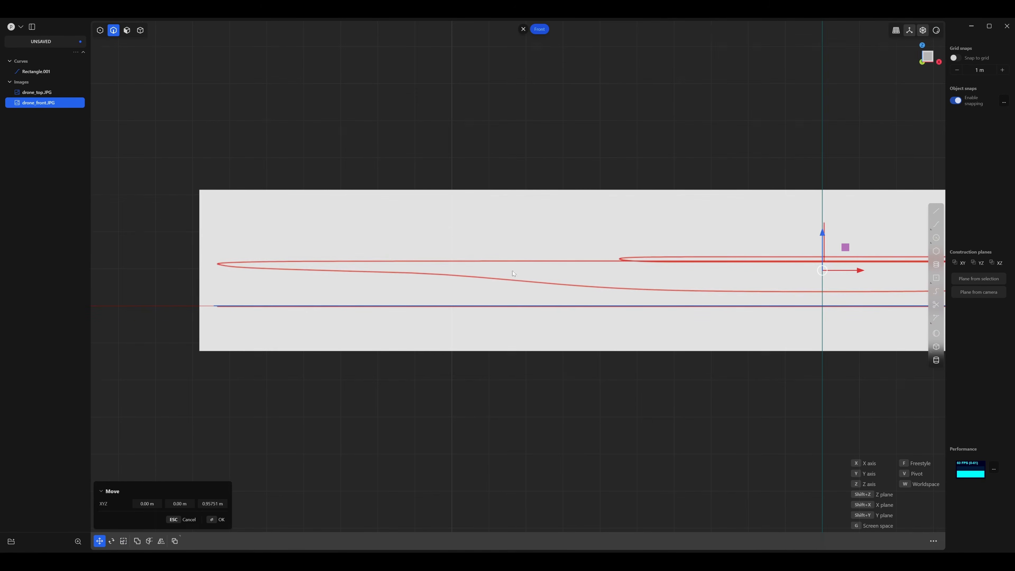
{"action": "left_click_drag", "start_coordinate": [824, 239], "coordinate": [821, 232]}
Fine-tune the drone_front.JPG image's uniform scale to about 1.005 to line up its ends with the rectangle.
{"action": "key", "text": "s"}
{"action": "key", "text": "s"}
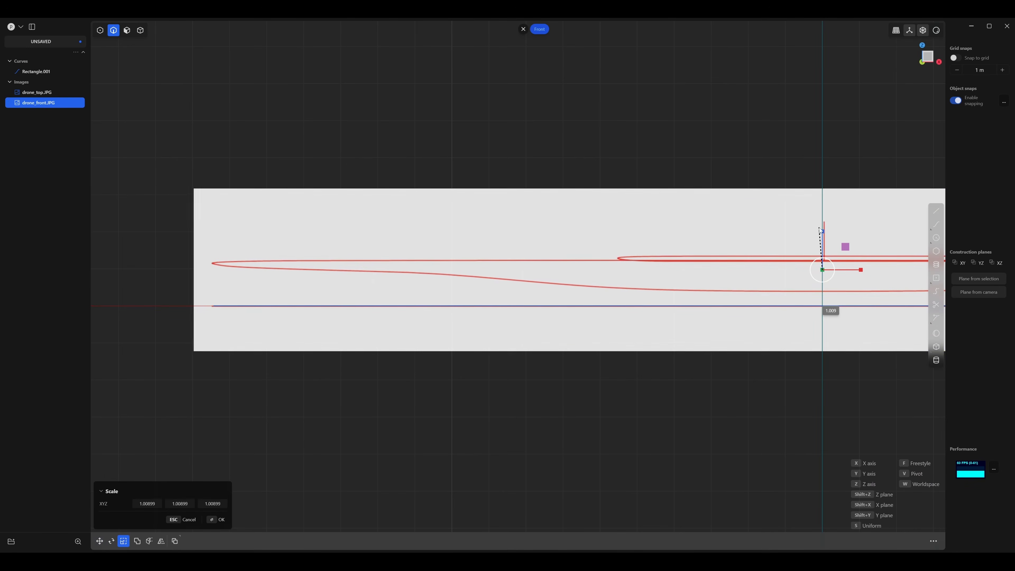
{"action": "left_click", "coordinate": [820, 231]}
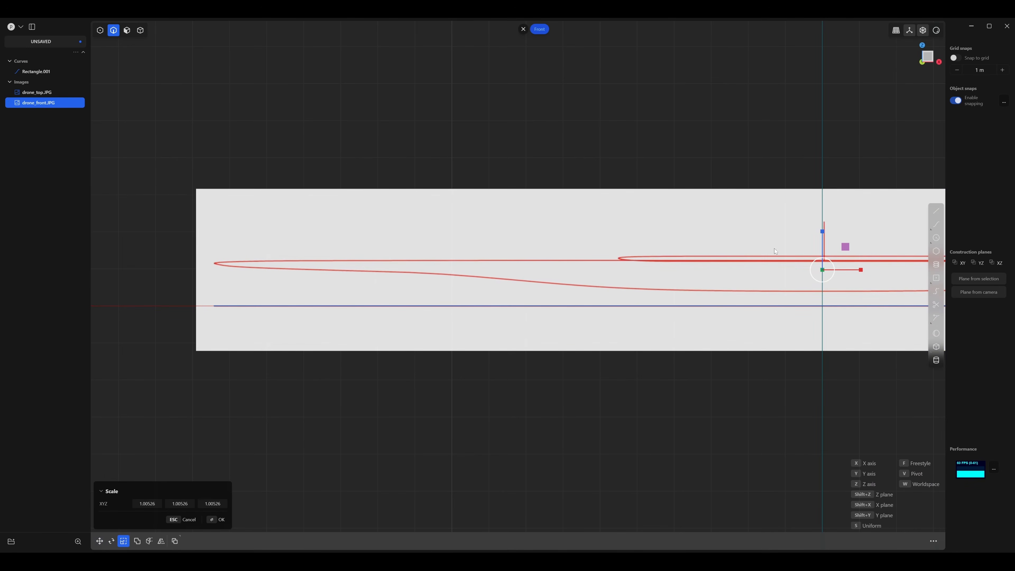
{"action": "left_click", "coordinate": [220, 518]}
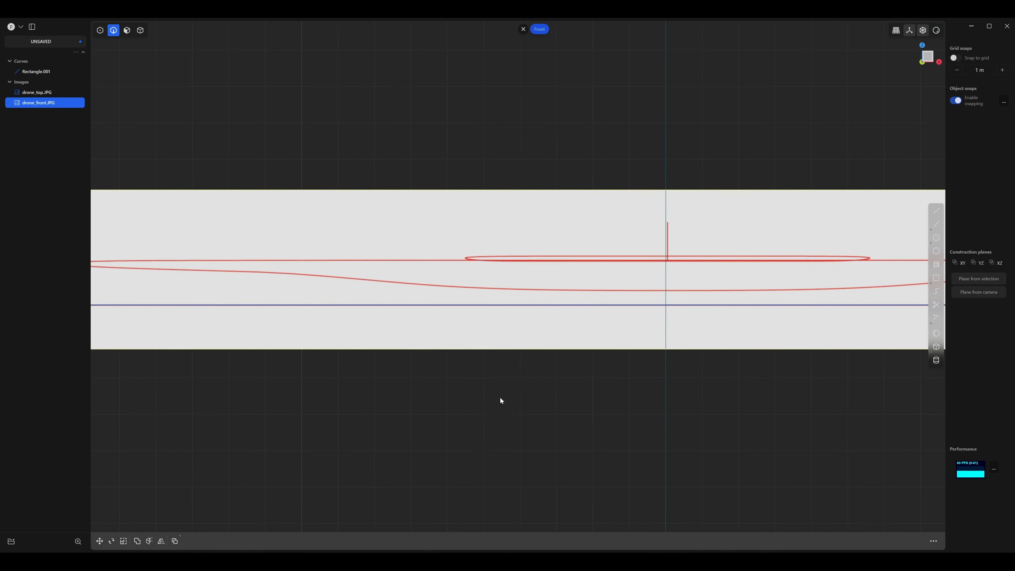
{"action": "scroll", "coordinate": [547, 266], "scroll_direction": "down", "scroll_amount": 6}
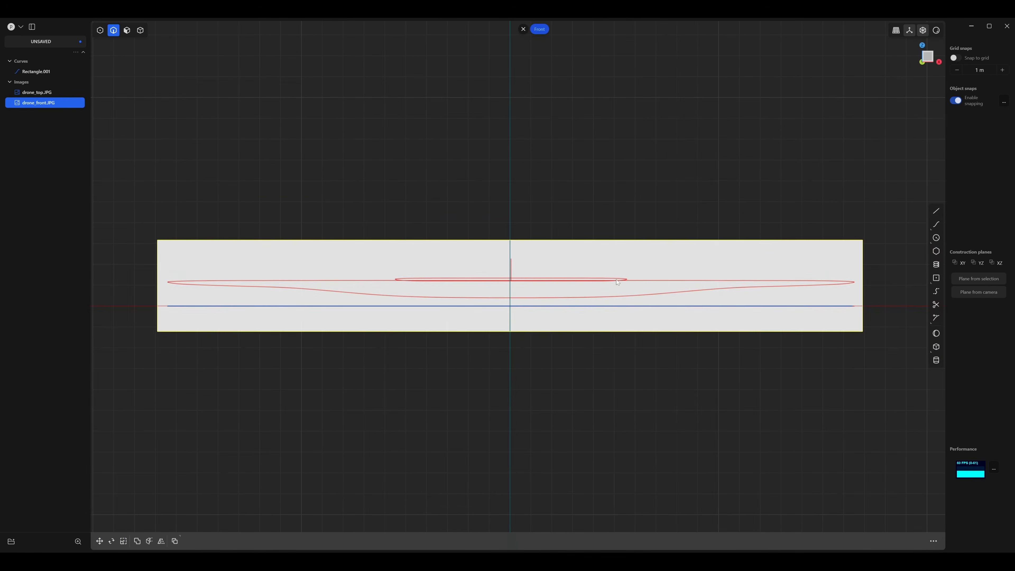
Move the drone_front.JPG image about -0.052 m along X so its vertical center line aligns with the Z axis.
{"action": "type", "text": "fg"}
{"action": "left_click", "coordinate": [631, 213]}
{"action": "left_click", "coordinate": [564, 263]}
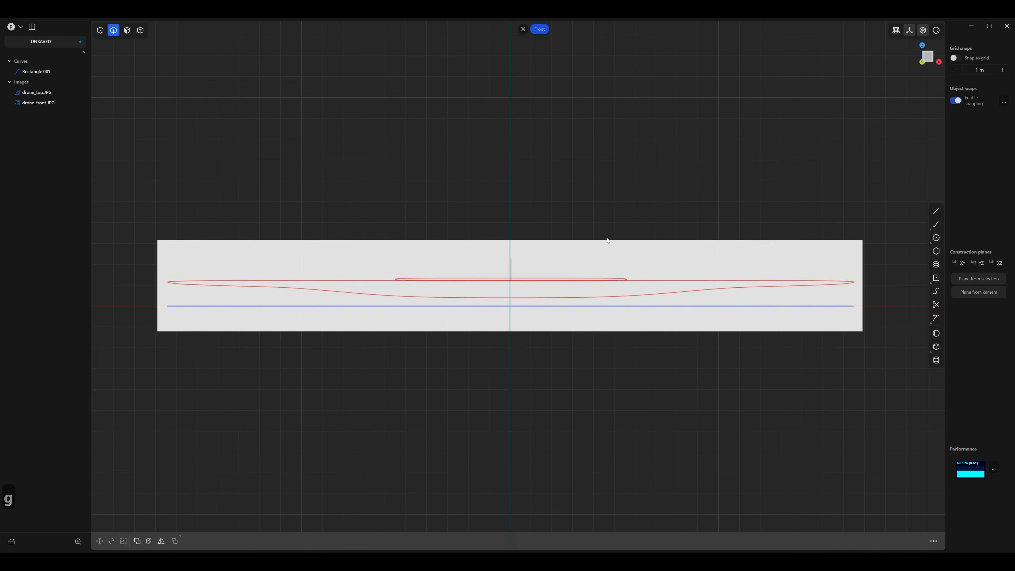
{"action": "left_click", "coordinate": [40, 103]}
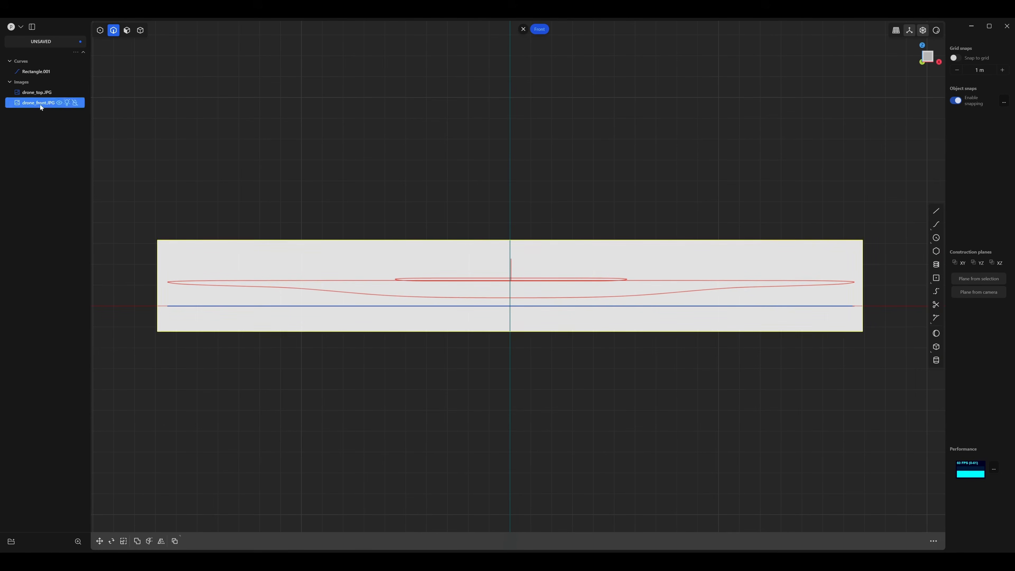
{"action": "key", "text": "g"}
{"action": "scroll", "coordinate": [520, 288], "scroll_direction": "up", "scroll_amount": 6}
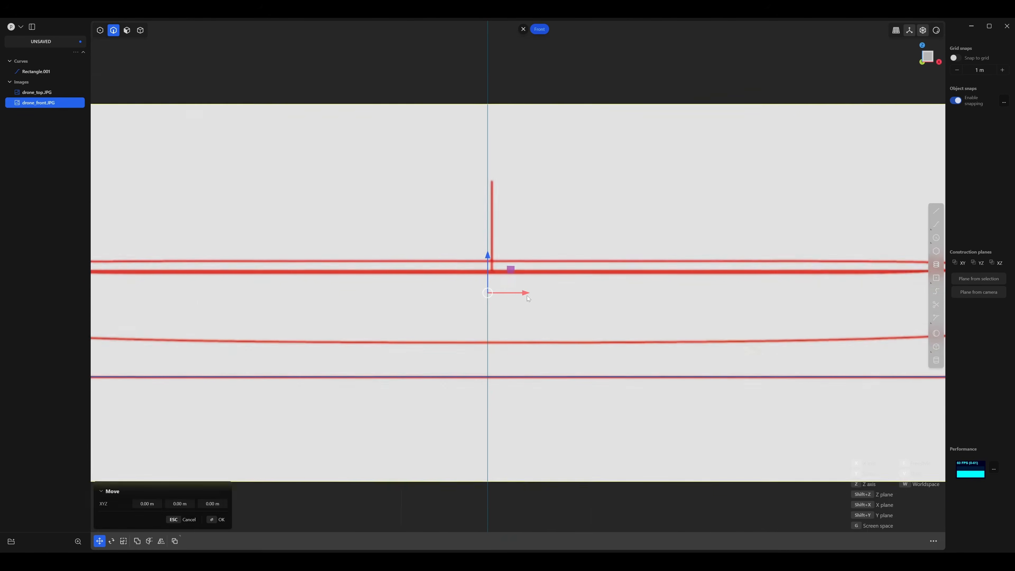
{"action": "scroll", "coordinate": [519, 297], "scroll_direction": "up", "scroll_amount": 2}
{"action": "key", "text": "x"}
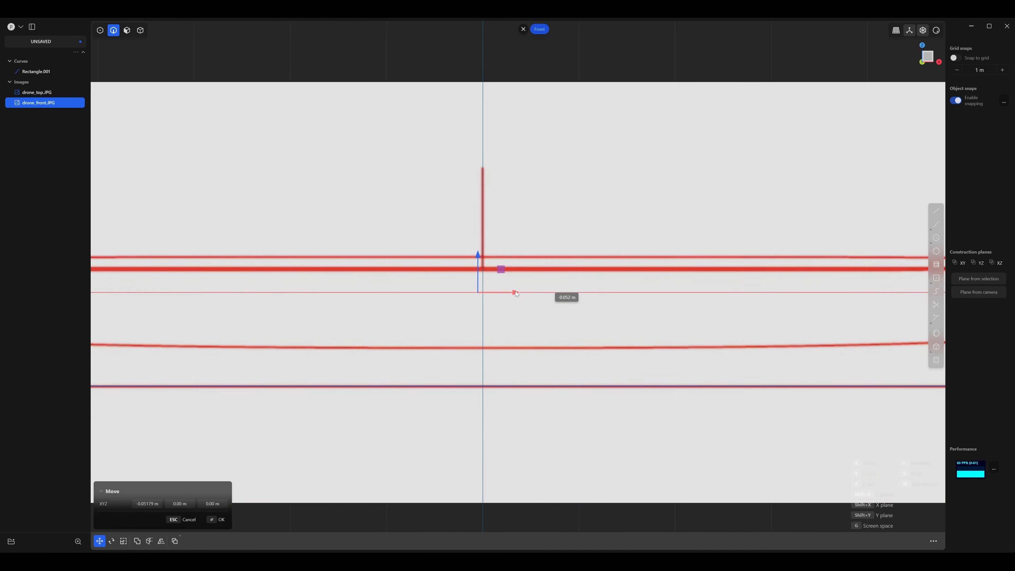
{"action": "scroll", "coordinate": [519, 240], "scroll_direction": "down", "scroll_amount": 5}
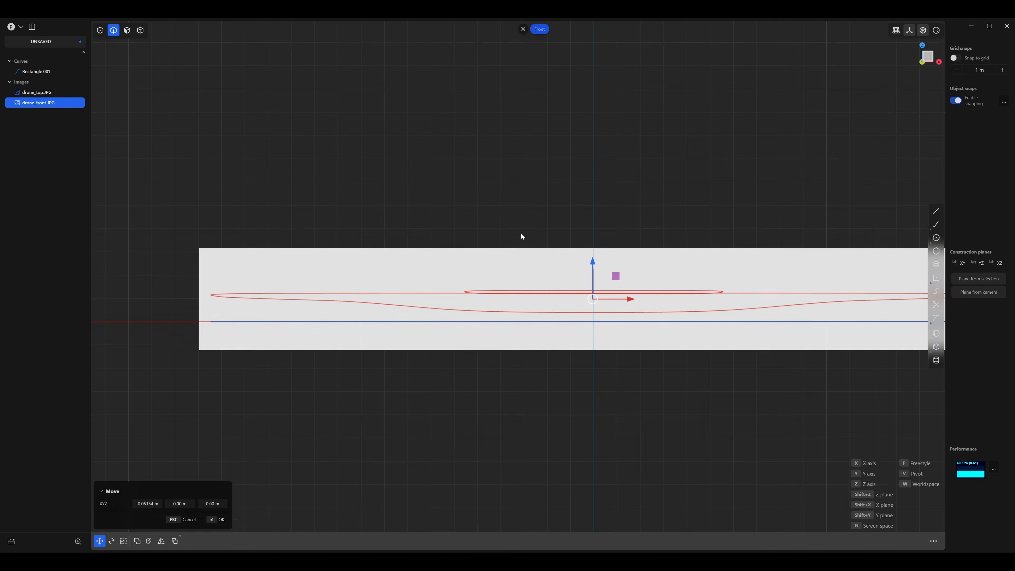
{"action": "left_click", "coordinate": [221, 519]}
Import the drone_side.JPG reference image into the right view.
{"action": "middle_click_drag", "start_coordinate": [433, 402], "coordinate": [494, 409]}
{"action": "middle_click_drag", "start_coordinate": [253, 336], "coordinate": [227, 331]}
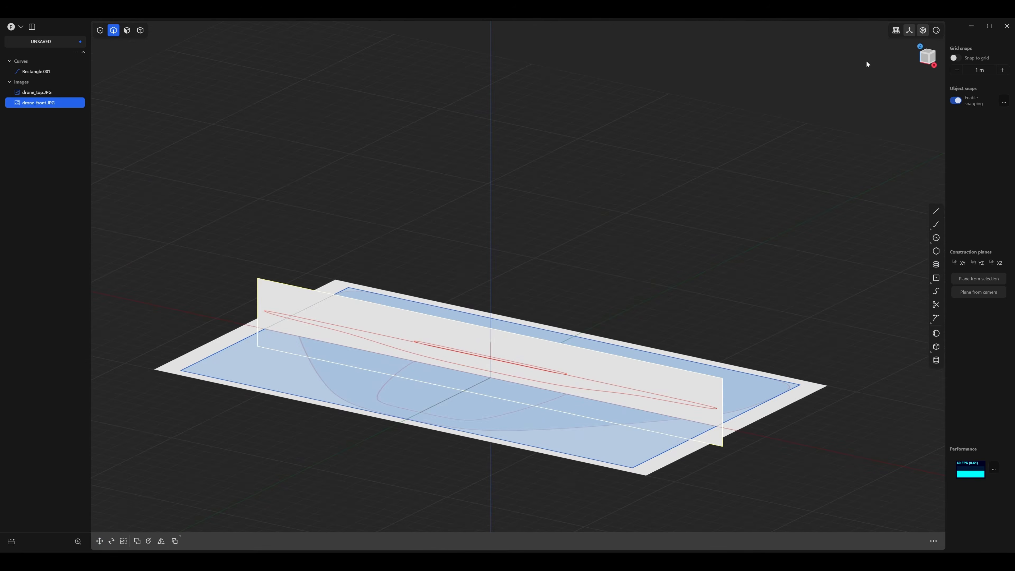
{"action": "left_click", "coordinate": [935, 60]}
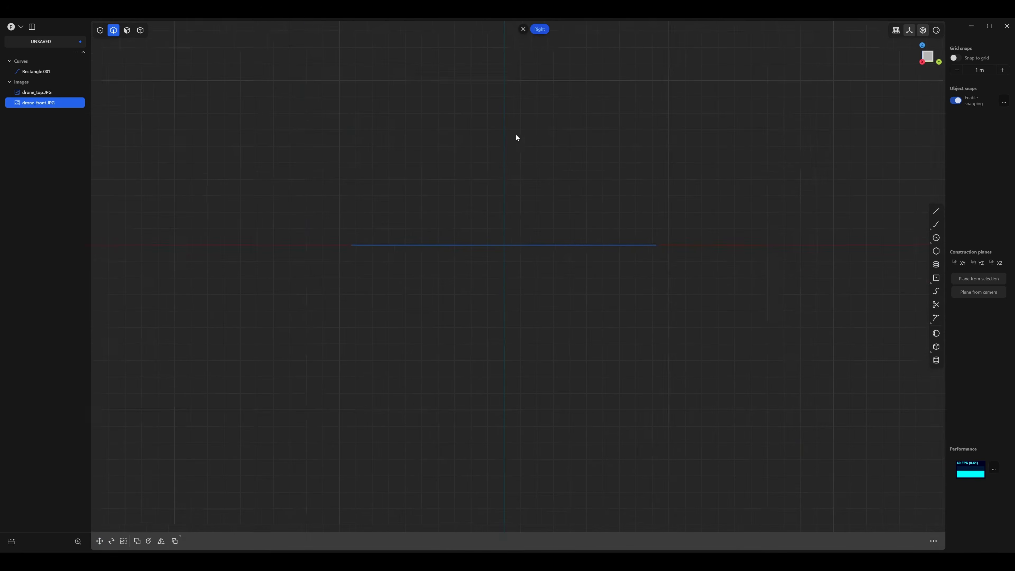
{"action": "left_click", "coordinate": [12, 26]}
{"action": "left_click", "coordinate": [34, 70]}
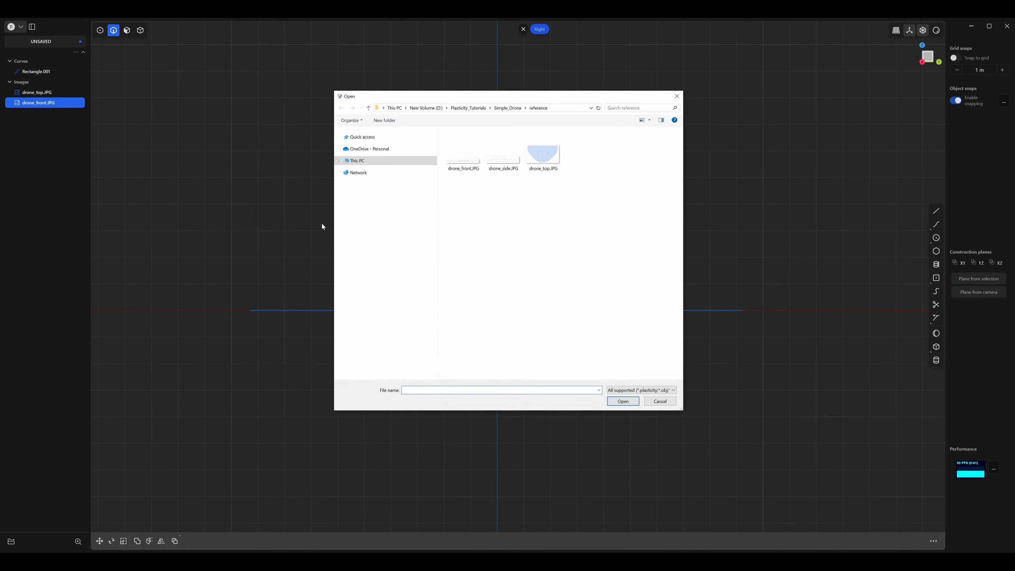
{"action": "left_click", "coordinate": [505, 169]}
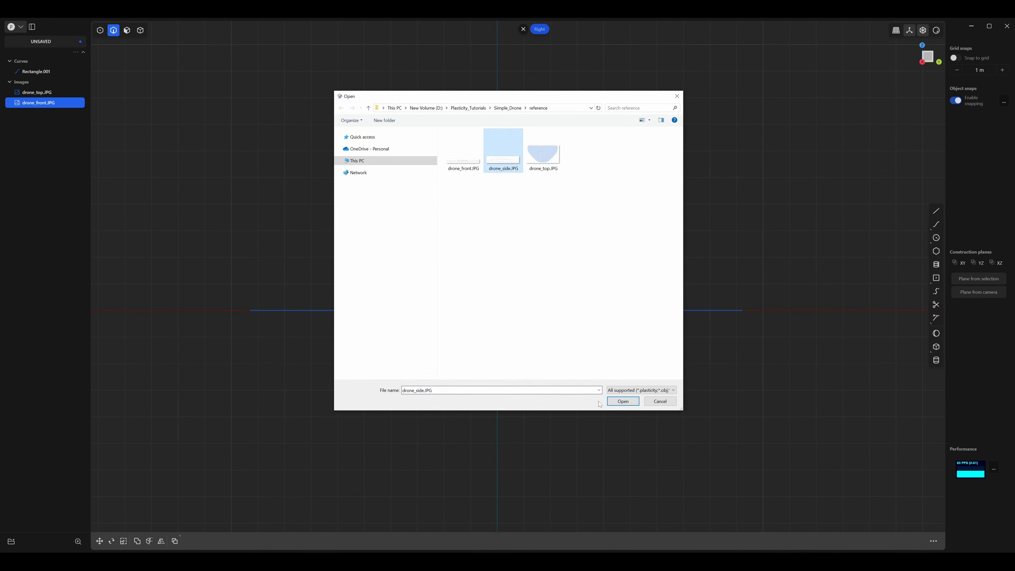
{"action": "left_click", "coordinate": [622, 402]}
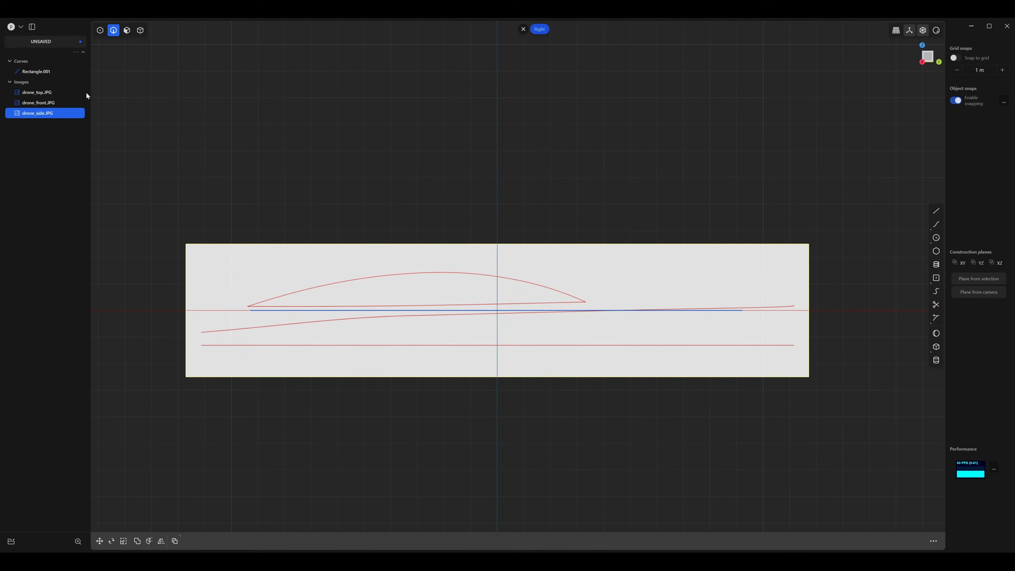
Scale the drone_side.JPG image uniformly to about 0.83 so its outline matches the rectangle's length.
{"action": "left_click", "coordinate": [140, 32]}
{"action": "key", "text": "s"}
{"action": "key", "text": "s"}
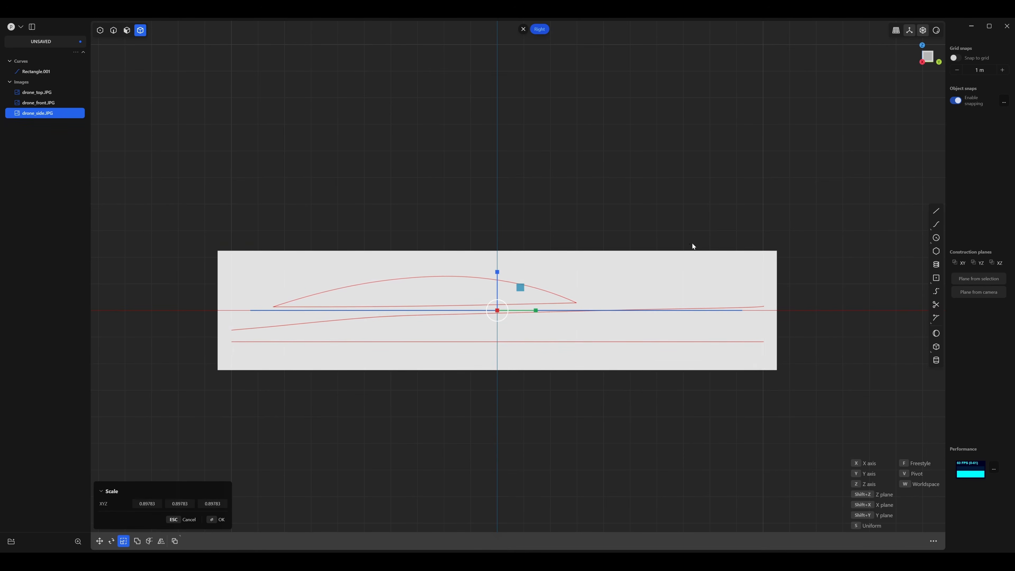
{"action": "key", "text": "s"}
{"action": "key", "text": "s"}
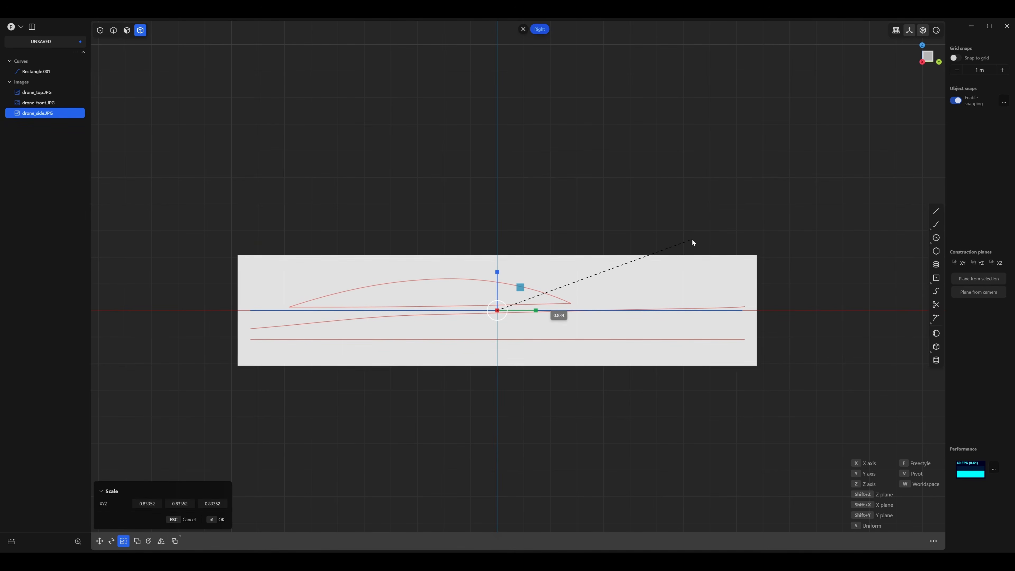
{"action": "left_click", "coordinate": [691, 242]}
Move the drone_side.JPG image up about 1.08 m along Z so its lowest red line sits on the rectangle.
{"action": "key", "text": "g"}
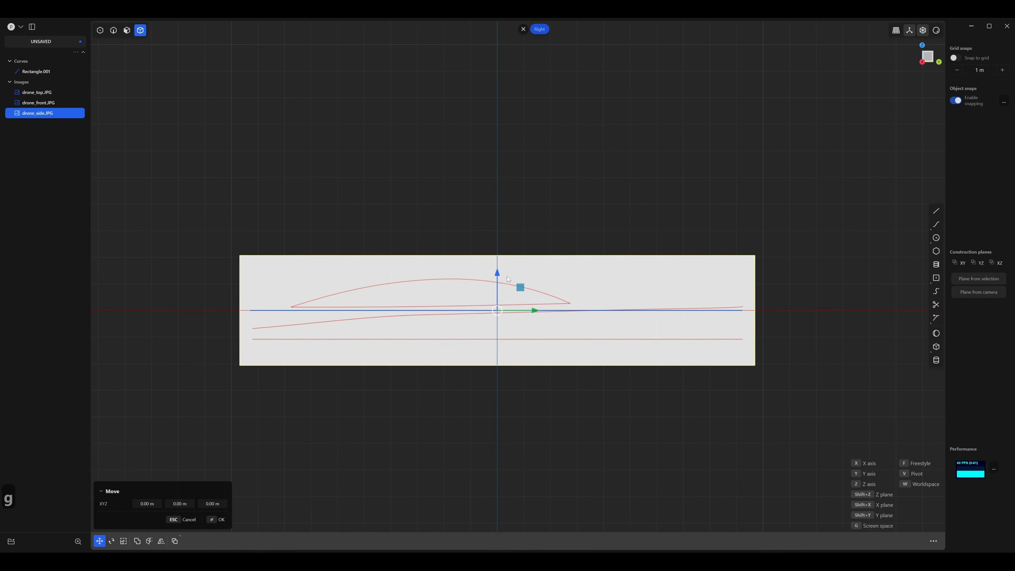
{"action": "left_click_drag", "start_coordinate": [496, 278], "coordinate": [510, 238]}
{"action": "scroll", "coordinate": [410, 306], "scroll_direction": "up", "scroll_amount": 5}
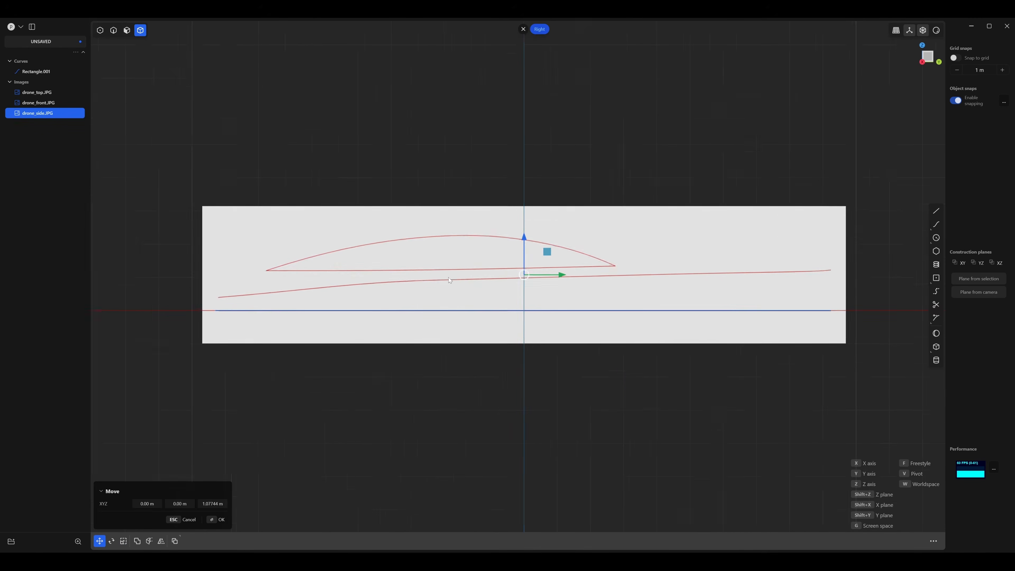
Fine-tune the drone_side.JPG image's uniform scale to about 1.006 and check its height along Z against the rectangle.
{"action": "middle_click_drag", "start_coordinate": [434, 302], "coordinate": [498, 260], "text": "shift"}
{"action": "key", "text": "s"}
{"action": "key", "text": "s"}
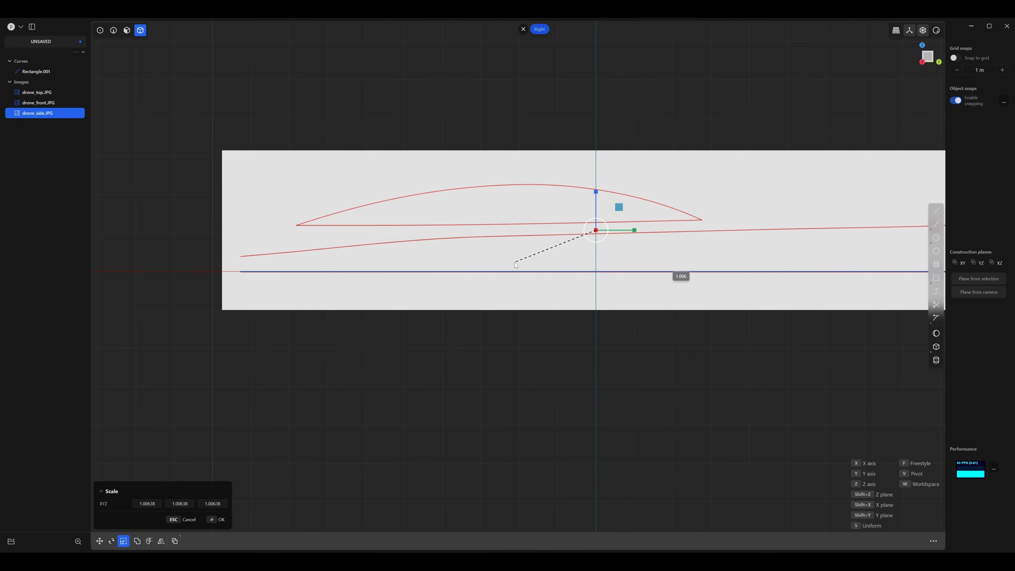
{"action": "left_click", "coordinate": [518, 263]}
{"action": "key", "text": "g"}
{"action": "left_click_drag", "start_coordinate": [596, 195], "coordinate": [596, 196]}
{"action": "right_click", "coordinate": [557, 213]}
Hide the guide rectangle so only the three reference images are shown.
{"action": "scroll", "coordinate": [539, 220], "scroll_direction": "down", "scroll_amount": 4}
{"action": "middle_click_drag", "start_coordinate": [486, 235], "coordinate": [417, 303]}
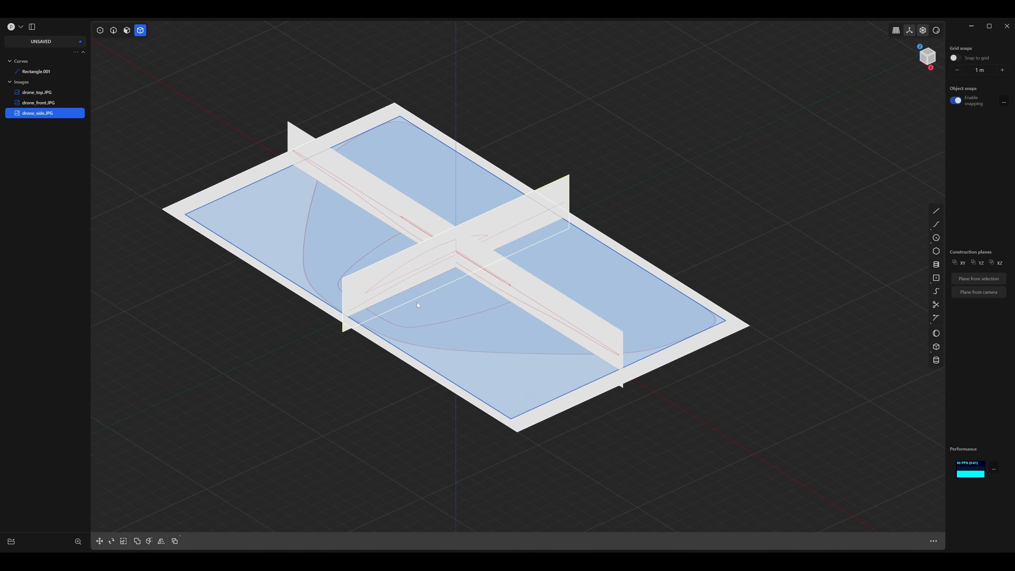
{"action": "left_click", "coordinate": [59, 72]}
{"action": "left_click", "coordinate": [296, 139]}
Move the drone_side.JPG image in the negative X direction until it stands clear of the other reference images.
{"action": "middle_click_drag", "start_coordinate": [411, 188], "coordinate": [392, 179]}
{"action": "left_click", "coordinate": [460, 243]}
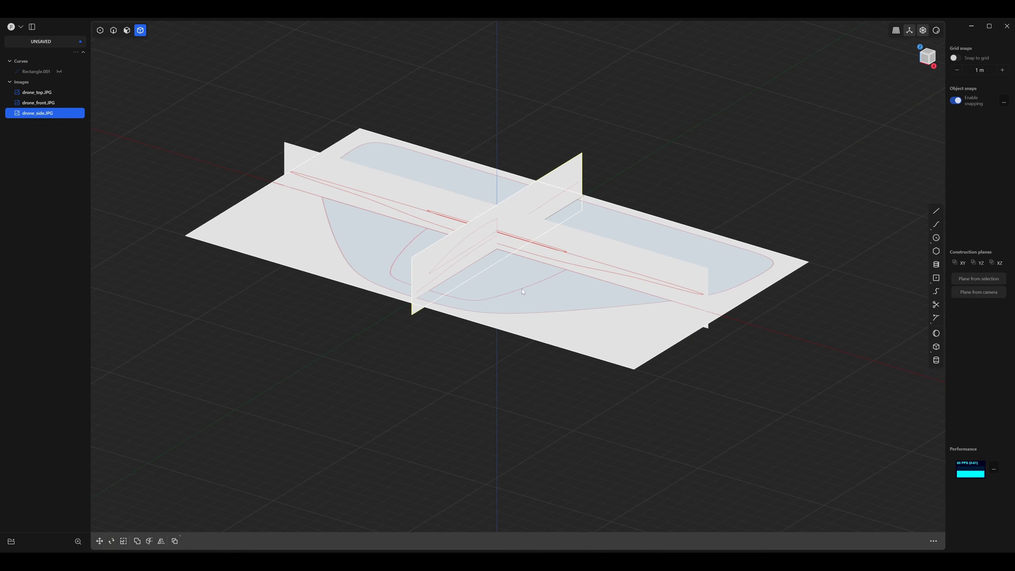
{"action": "key", "text": "g"}
{"action": "middle_click_drag", "start_coordinate": [562, 270], "coordinate": [578, 296], "text": "shift"}
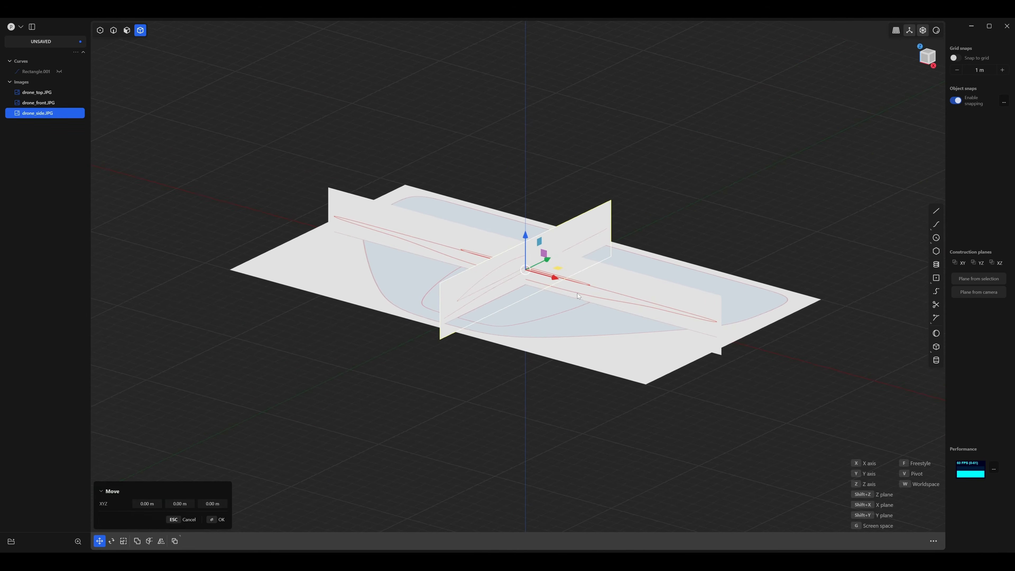
{"action": "middle_click_drag", "start_coordinate": [495, 251], "coordinate": [550, 293]}
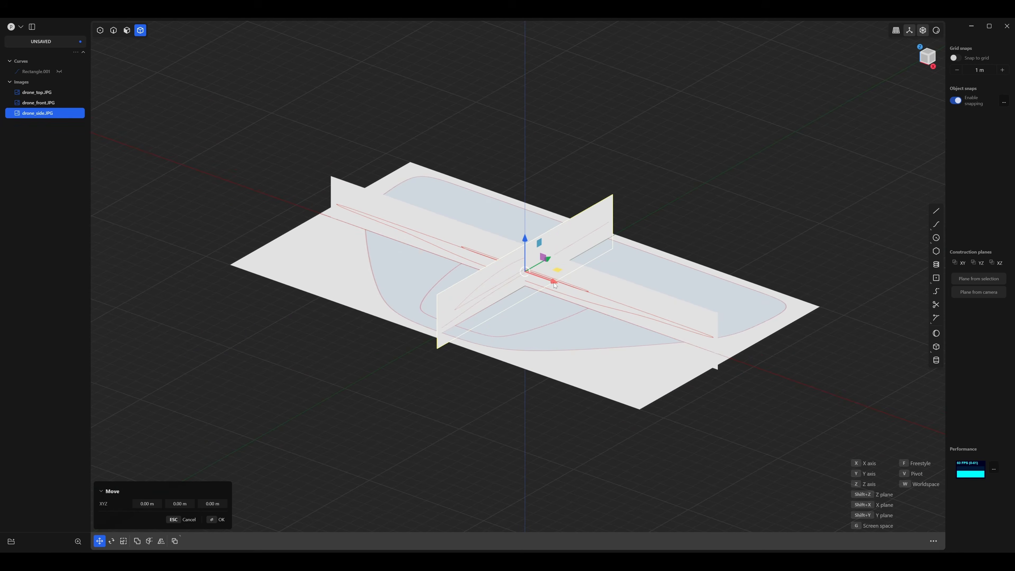
{"action": "left_click_drag", "start_coordinate": [553, 284], "coordinate": [212, 195]}
{"action": "key", "text": "Return"}
Move the drone_top.JPG image down along Z, well below the front and side images.
{"action": "middle_click_drag", "start_coordinate": [401, 256], "coordinate": [373, 234]}
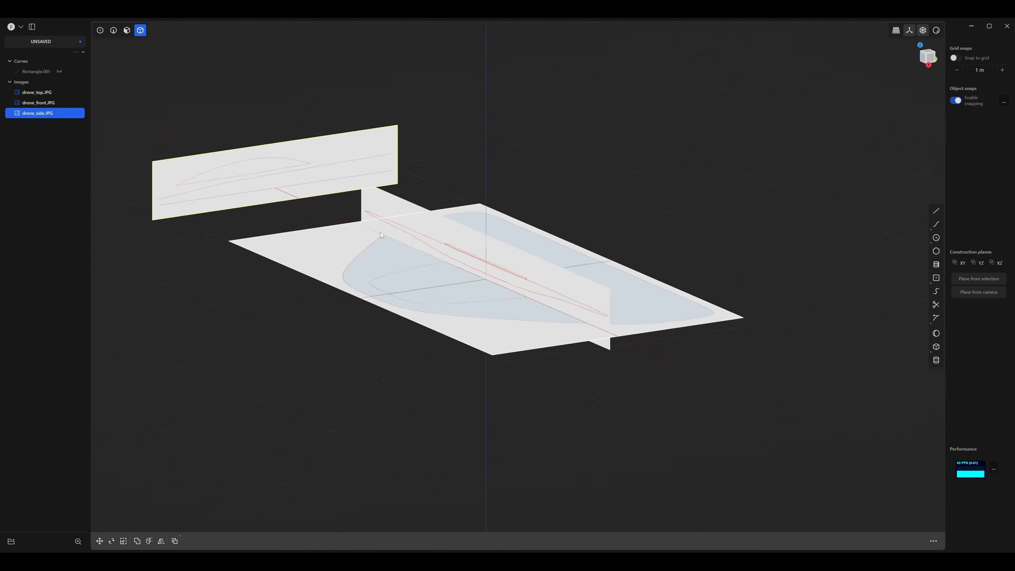
{"action": "scroll", "coordinate": [372, 236], "scroll_direction": "down", "scroll_amount": 3}
{"action": "left_click", "coordinate": [400, 252]}
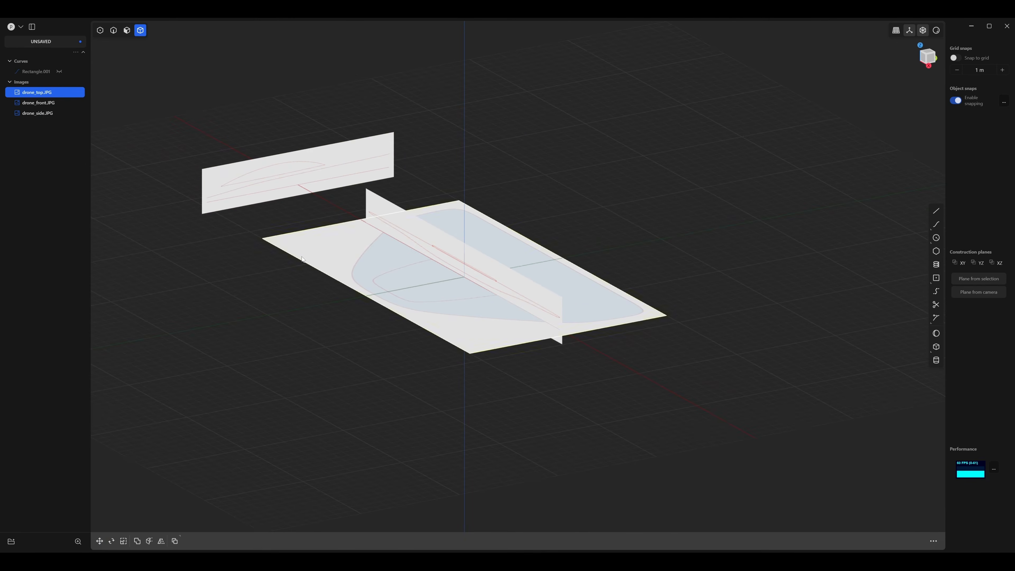
{"action": "key", "text": "g"}
{"action": "left_click_drag", "start_coordinate": [459, 248], "coordinate": [423, 452]}
{"action": "middle_click_drag", "start_coordinate": [424, 453], "coordinate": [432, 344], "text": "shift"}
{"action": "key", "text": "Return"}
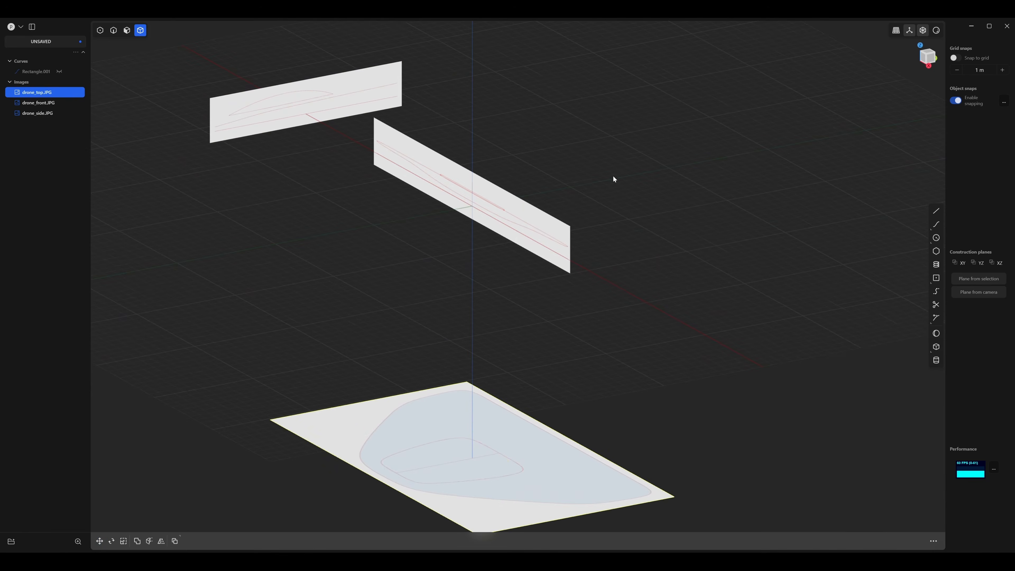
Move the drone_front.JPG image about 19.6 m along Y, away from the origin, and clear the selection.
{"action": "left_click_drag", "start_coordinate": [597, 185], "coordinate": [479, 285]}
{"action": "key", "text": "g"}
{"action": "left_click_drag", "start_coordinate": [492, 204], "coordinate": [684, 134]}
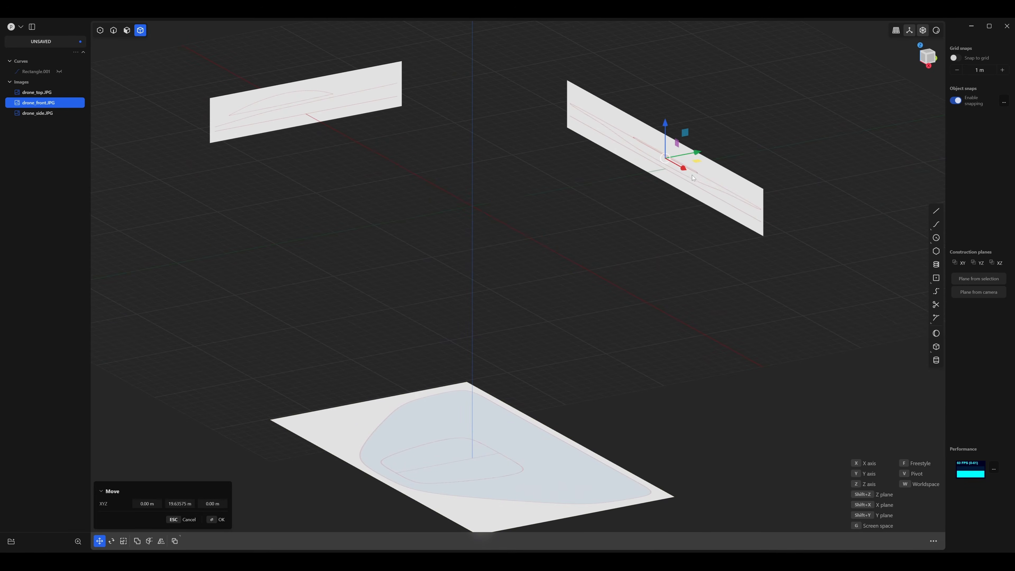
{"action": "key", "text": "Return"}
{"action": "left_click", "coordinate": [626, 241]}
Set the material of all three reference images to Front depth with an opacity of 0.3.
{"action": "middle_click_drag", "start_coordinate": [627, 241], "coordinate": [613, 376]}
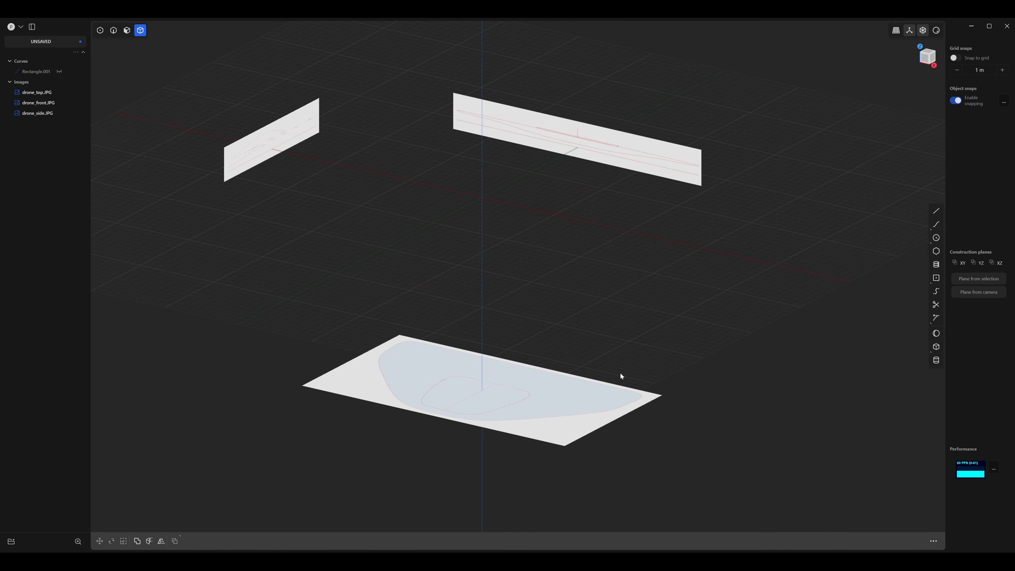
{"action": "middle_click_drag", "start_coordinate": [620, 374], "coordinate": [571, 325]}
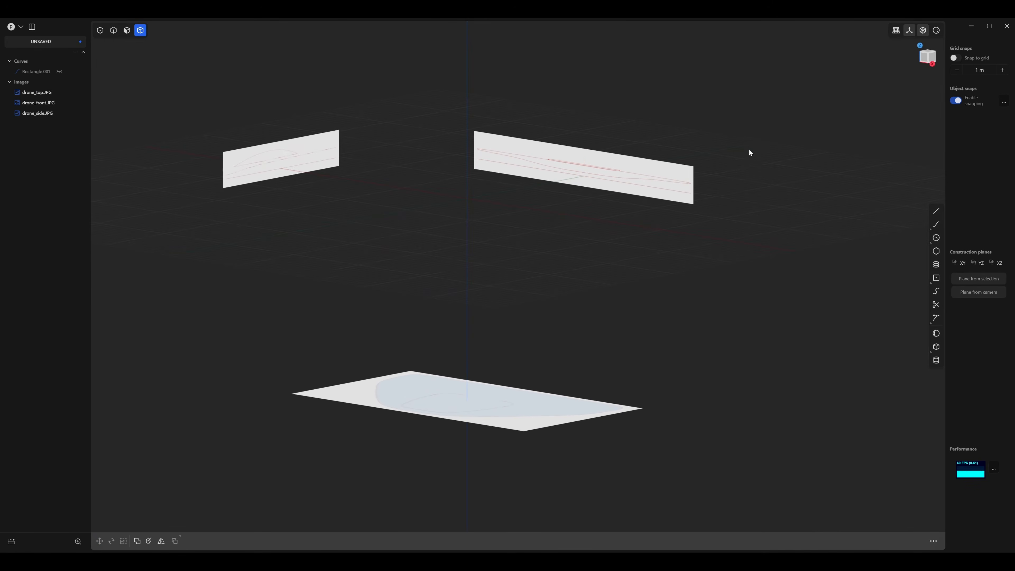
{"action": "middle_click_drag", "start_coordinate": [760, 64], "coordinate": [640, 165]}
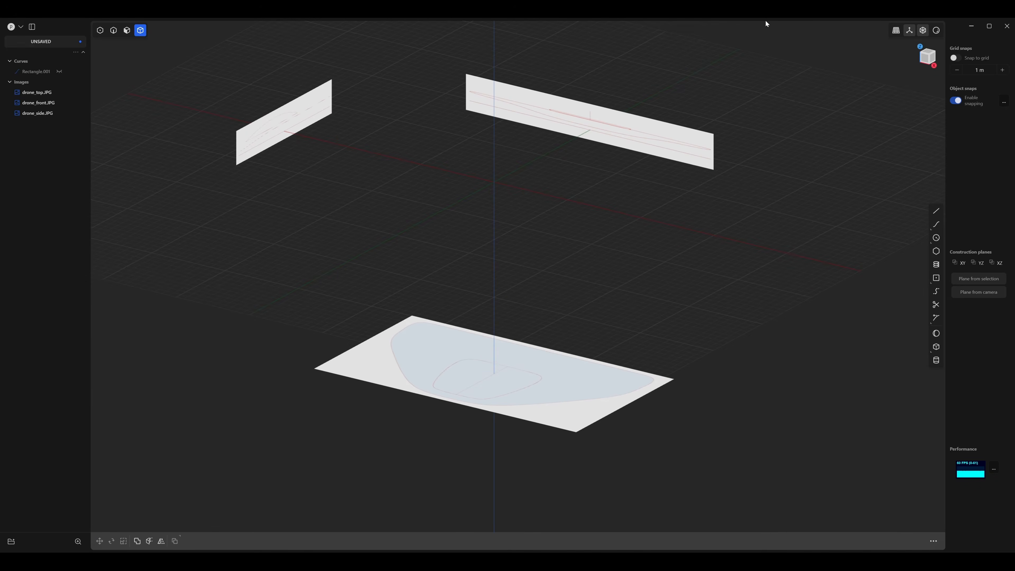
{"action": "left_click_drag", "start_coordinate": [806, 19], "coordinate": [152, 492]}
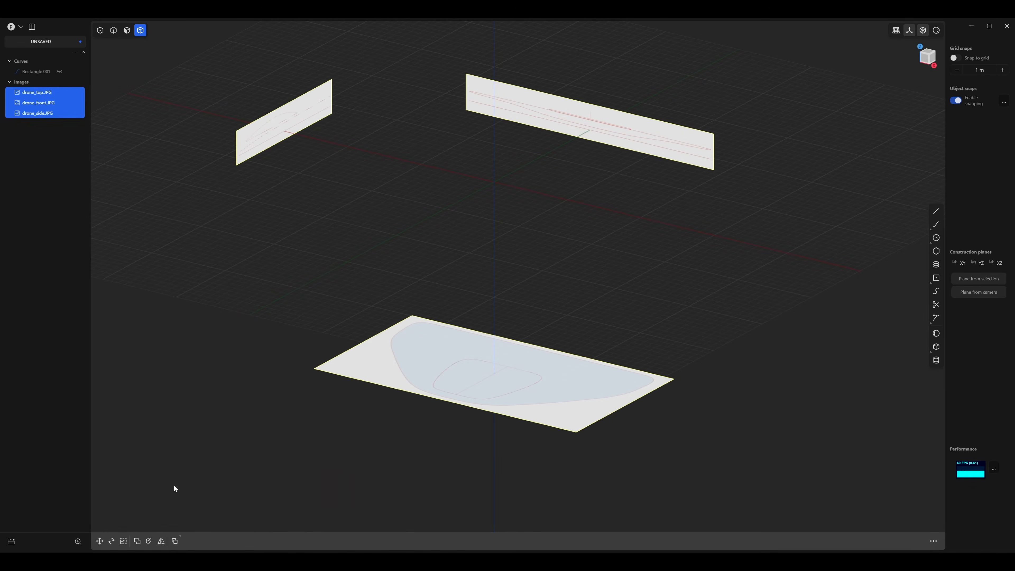
{"action": "key", "text": "m"}
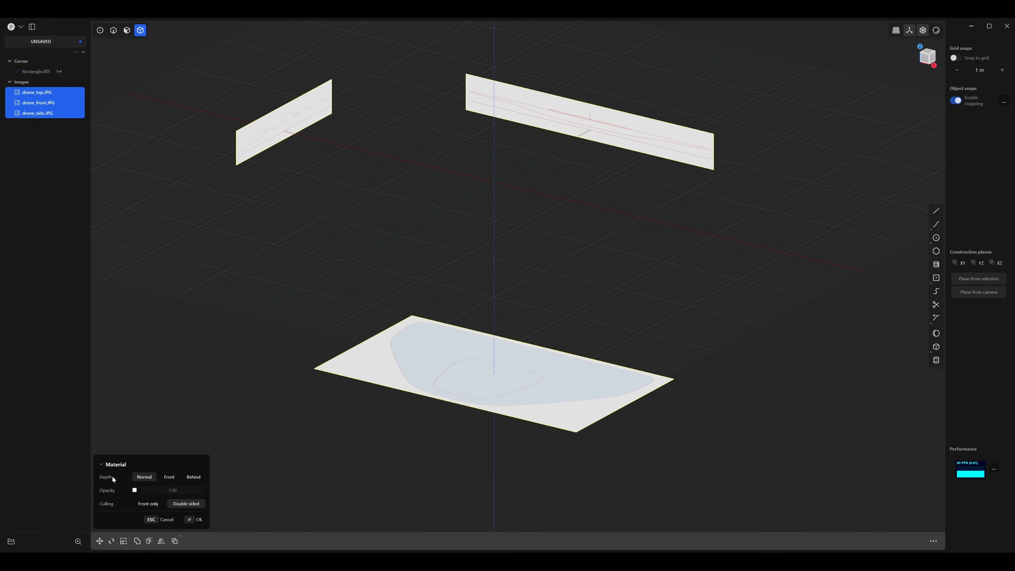
{"action": "left_click", "coordinate": [168, 478]}
{"action": "left_click", "coordinate": [134, 490]}
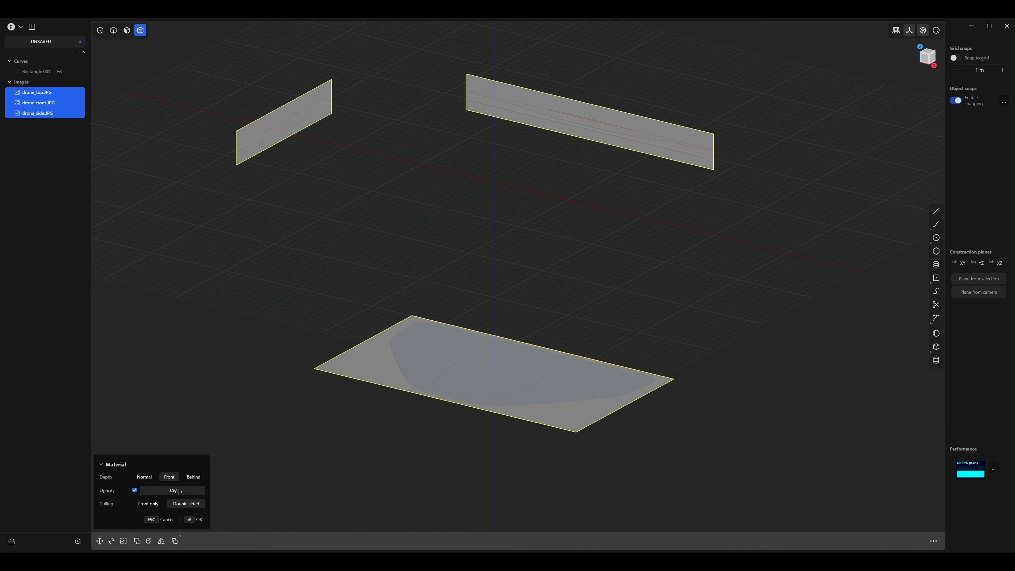
{"action": "type", "text": "0.3"}
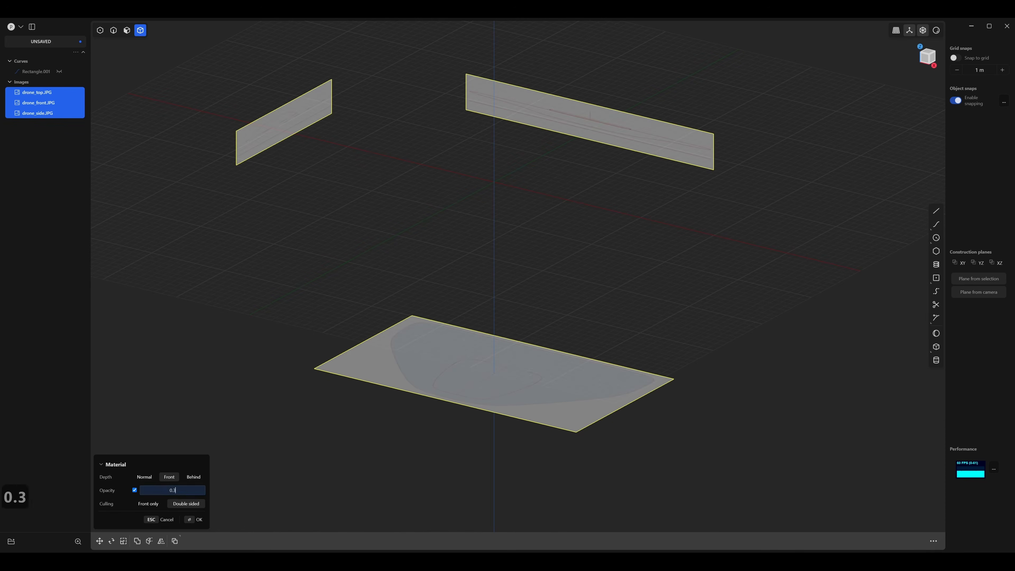
{"action": "key", "text": "Return"}
{"action": "left_click", "coordinate": [197, 519]}
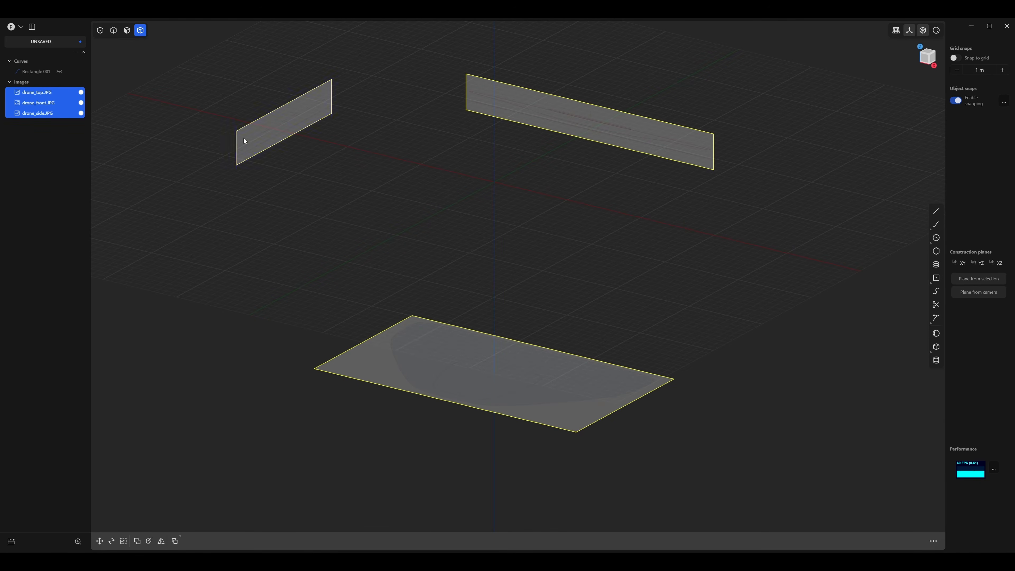
Lock the drone_top.JPG, drone_front.JPG and drone_side.JPG images against selection.
{"action": "left_click", "coordinate": [364, 134]}
{"action": "left_click", "coordinate": [43, 113]}
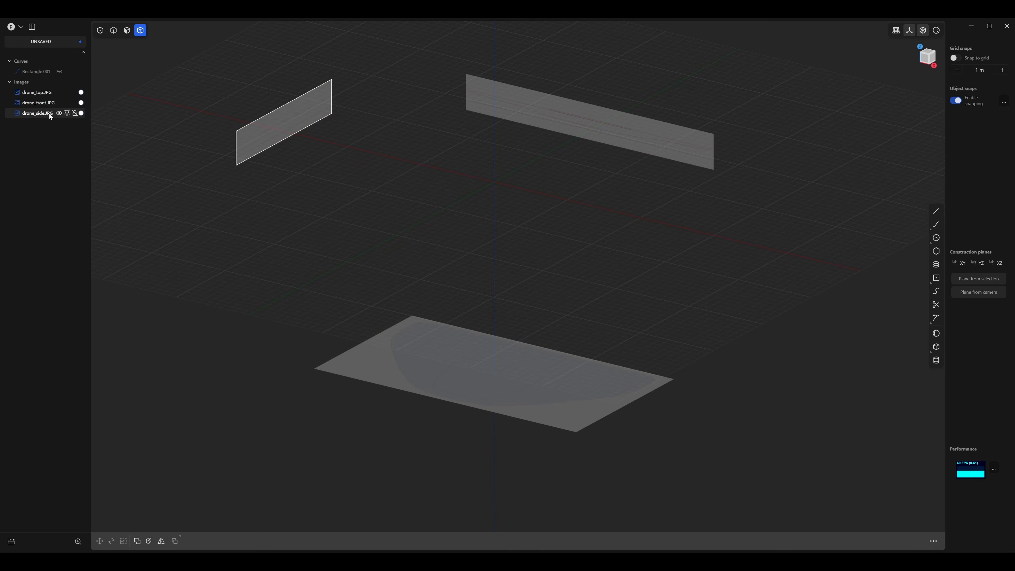
{"action": "left_click", "coordinate": [38, 95], "text": "shift"}
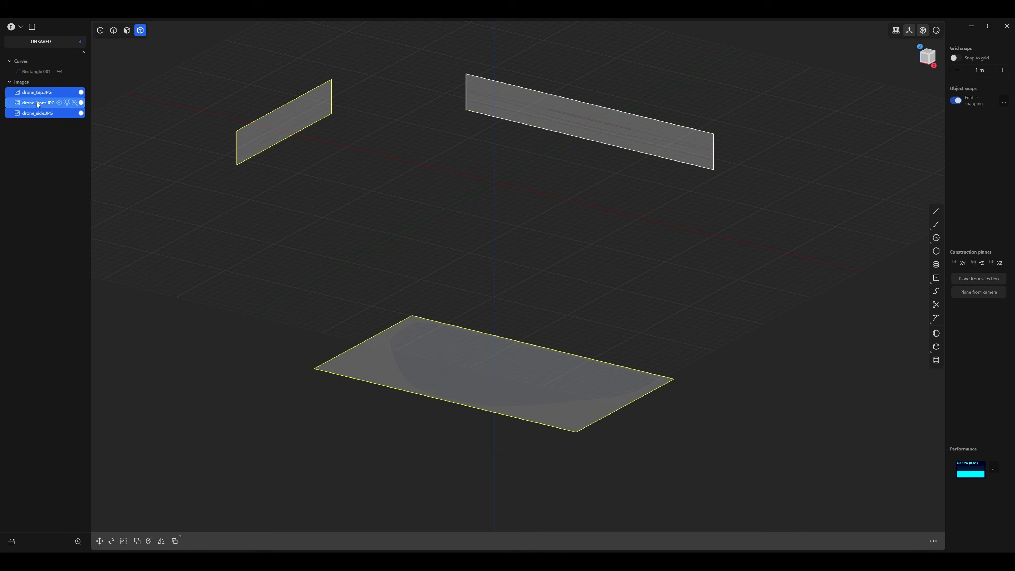
{"action": "left_click", "coordinate": [75, 93]}
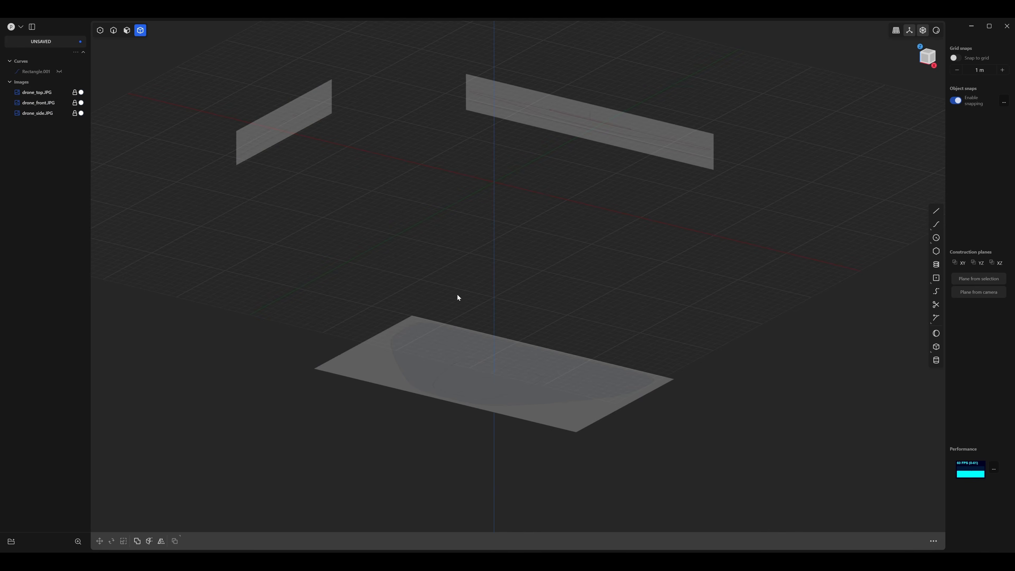
{"action": "middle_click_drag", "start_coordinate": [456, 294], "coordinate": [382, 316]}
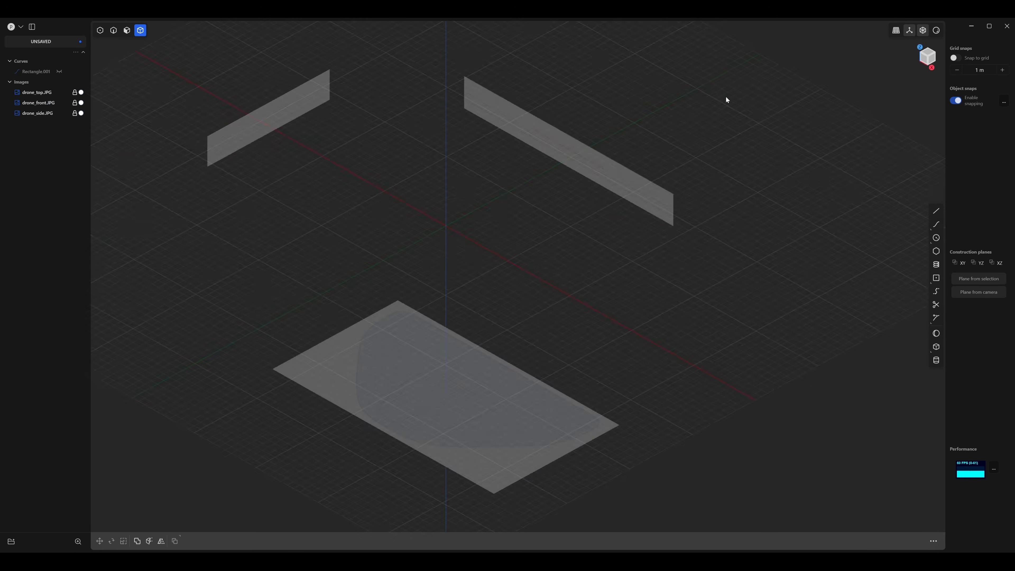
{"action": "middle_click_drag", "start_coordinate": [433, 363], "coordinate": [429, 329]}
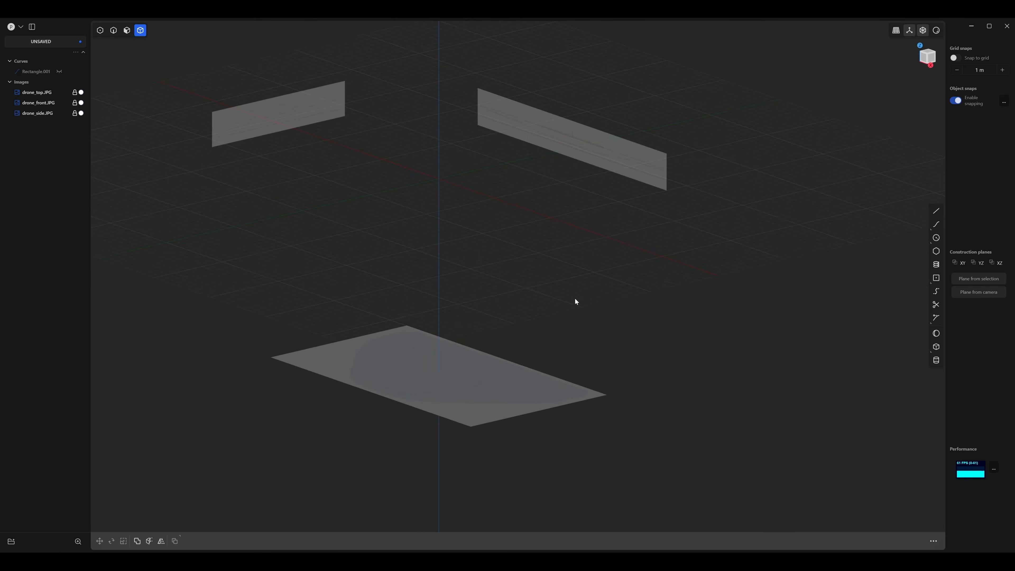
{"action": "middle_click_drag", "start_coordinate": [570, 293], "coordinate": [606, 239]}
In top view, start a control-point curve at the midpoint of the drone outline's straight upper edge and run it along that edge in positive X.
{"action": "key", "text": "7"}
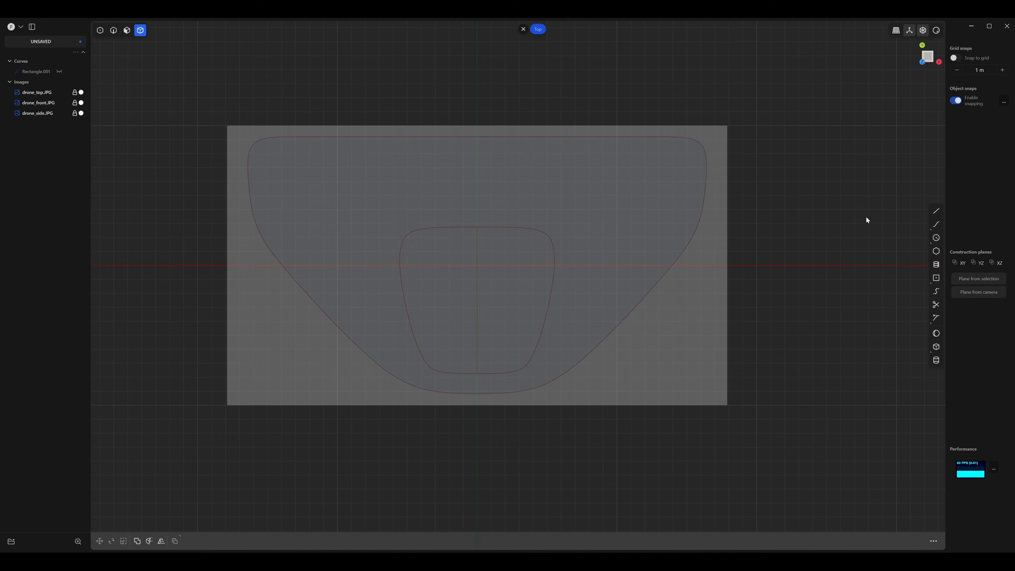
{"action": "mouse_move", "coordinate": [936, 224]}
{"action": "left_click", "coordinate": [919, 230]}
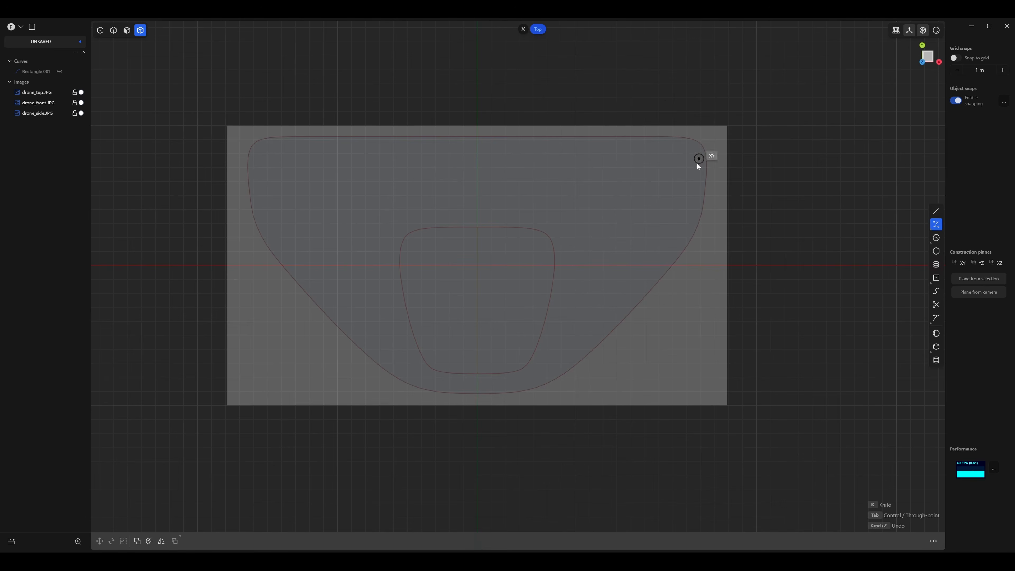
{"action": "middle_click_drag", "start_coordinate": [487, 183], "coordinate": [422, 239], "text": "shift"}
{"action": "scroll", "coordinate": [443, 216], "scroll_direction": "up", "scroll_amount": 5}
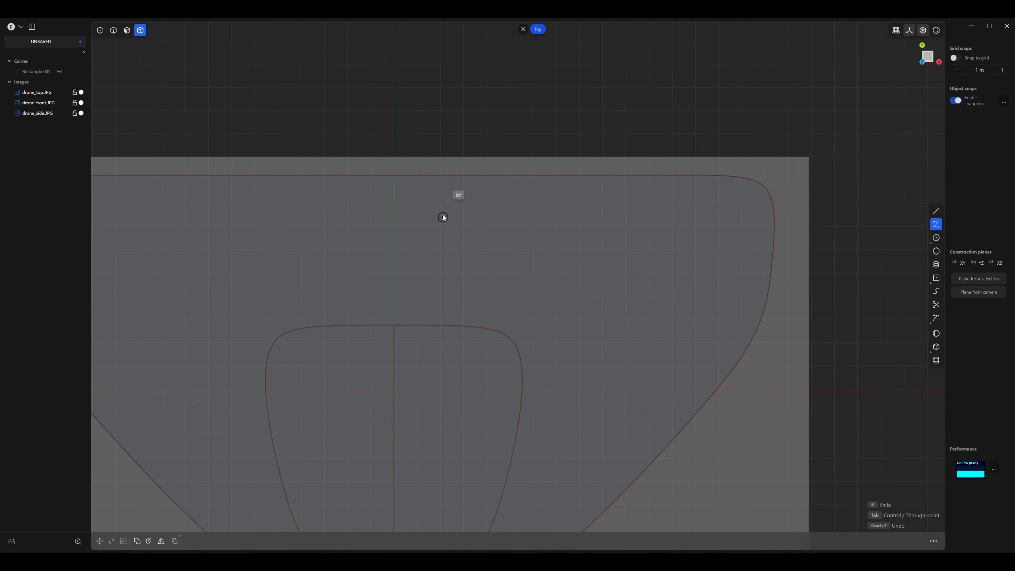
{"action": "left_click", "coordinate": [394, 175]}
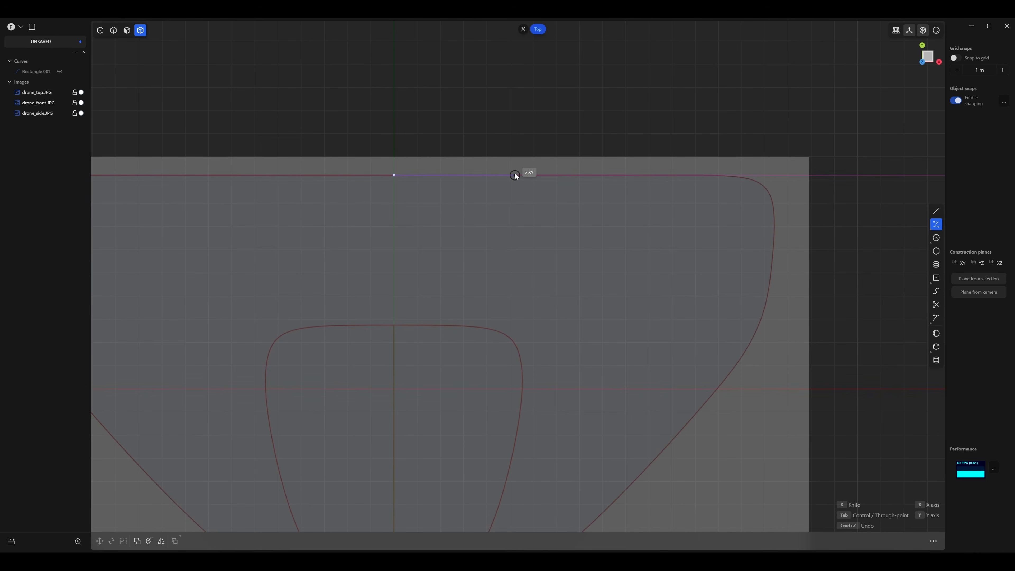
{"action": "left_click", "coordinate": [515, 175]}
{"action": "middle_click_drag", "start_coordinate": [628, 195], "coordinate": [454, 170]}
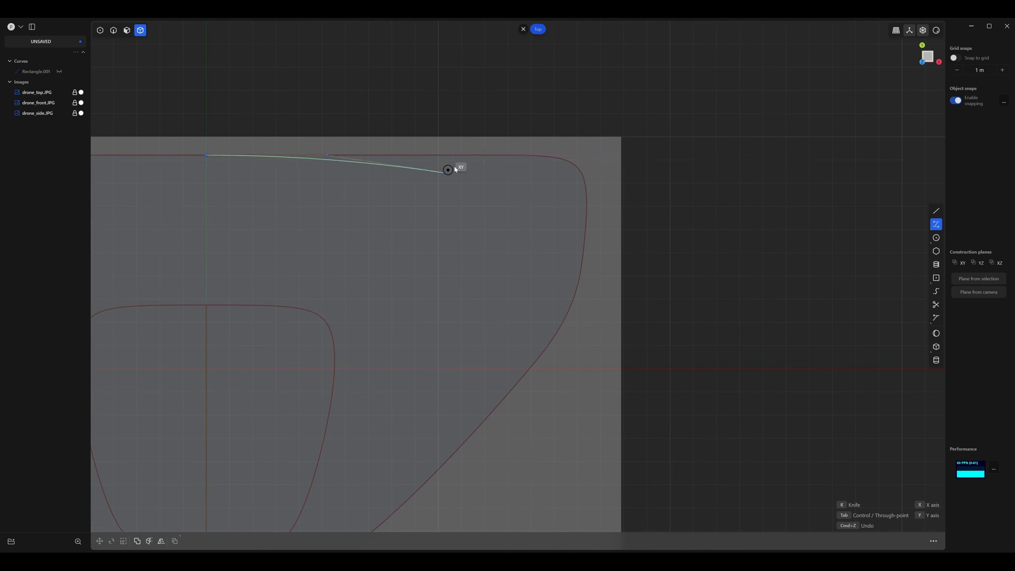
{"action": "left_click", "coordinate": [462, 155]}
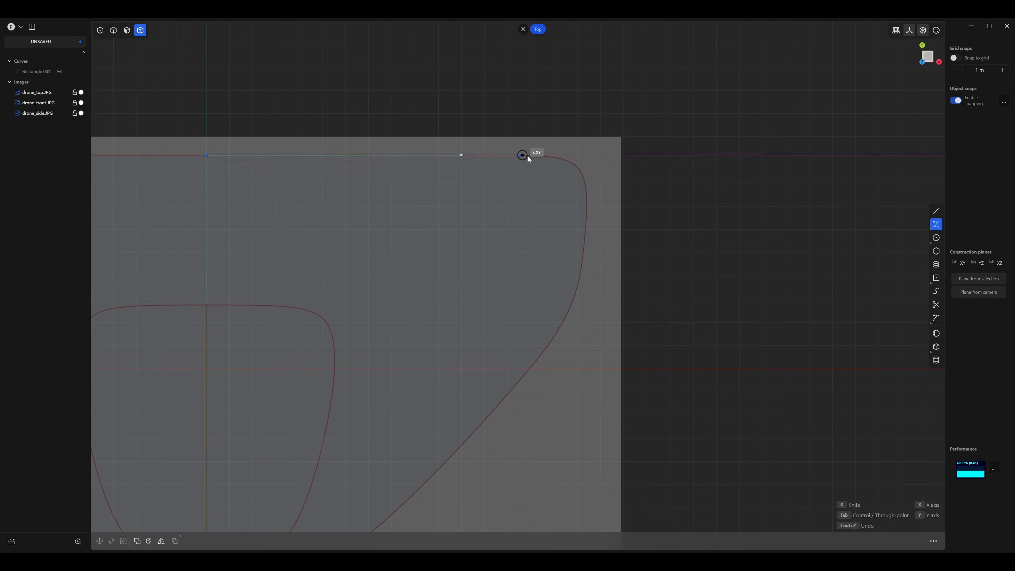
Continue the curve around the outline's rounded upper-right corner with four closely spaced control points.
{"action": "left_click", "coordinate": [558, 160]}
{"action": "left_click", "coordinate": [577, 159]}
{"action": "left_click", "coordinate": [587, 174]}
{"action": "left_click", "coordinate": [588, 196]}
Continue the curve down the outline's right side, around the side bend and along the slanted edge.
{"action": "middle_click_drag", "start_coordinate": [577, 246], "coordinate": [657, 138], "text": "shift"}
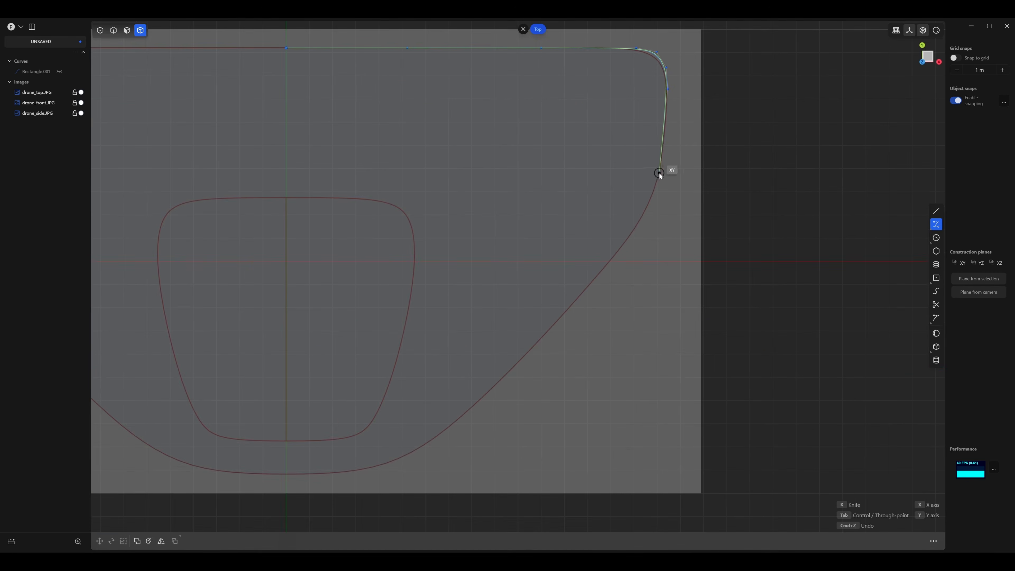
{"action": "left_click", "coordinate": [643, 216]}
{"action": "left_click", "coordinate": [606, 267]}
{"action": "middle_click_drag", "start_coordinate": [607, 267], "coordinate": [700, 129], "text": "shift"}
{"action": "left_click", "coordinate": [630, 208]}
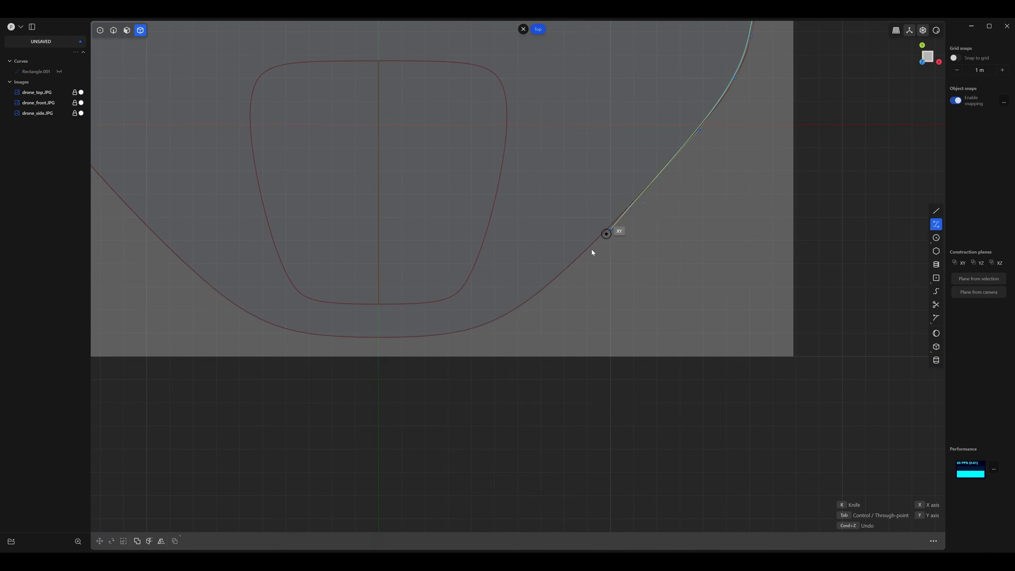
{"action": "left_click", "coordinate": [565, 272]}
Trace the rounded lower edge to the Y axis centre line and finish the open half-outline curve.
{"action": "middle_click_drag", "start_coordinate": [565, 272], "coordinate": [641, 221], "text": "shift"}
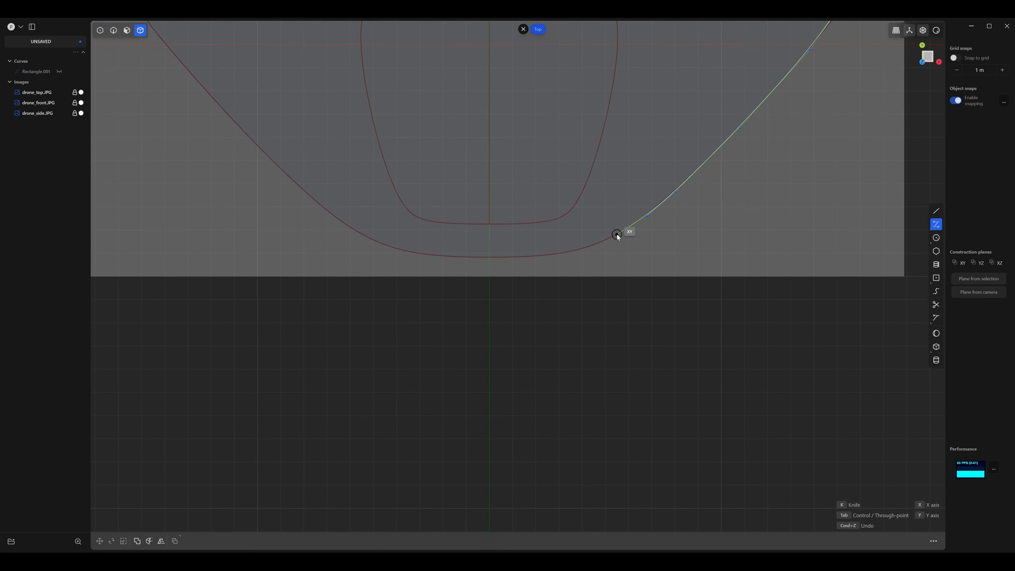
{"action": "left_click", "coordinate": [616, 235]}
{"action": "left_click", "coordinate": [538, 256]}
{"action": "left_click", "coordinate": [490, 256]}
{"action": "scroll", "coordinate": [534, 272], "scroll_direction": "up", "scroll_amount": 3}
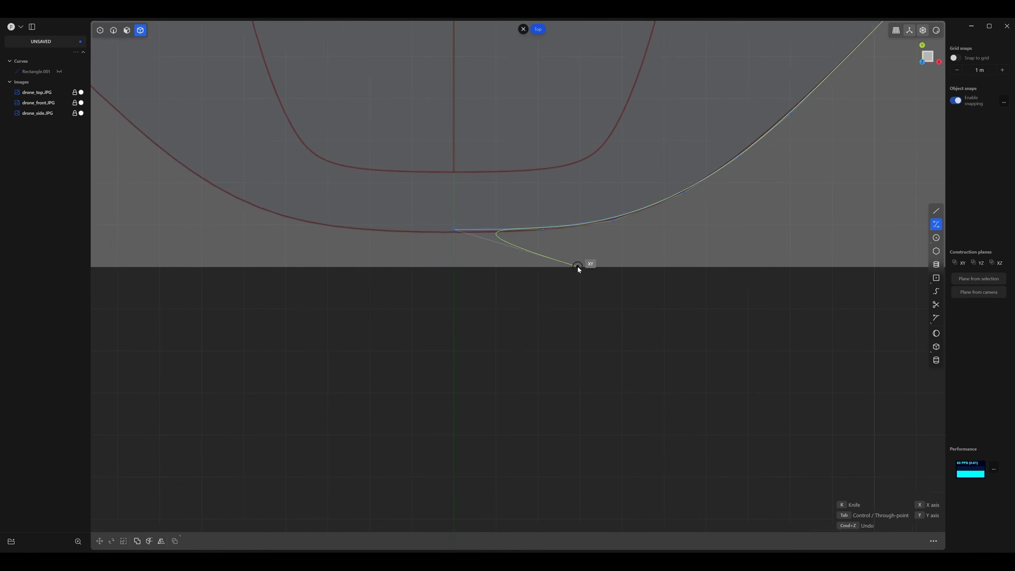
{"action": "key", "text": "Return"}
Move the curve's last two control points at the lower centre by about -0.06 m along Y onto the reference line.
{"action": "scroll", "coordinate": [560, 310], "scroll_direction": "up", "scroll_amount": 3}
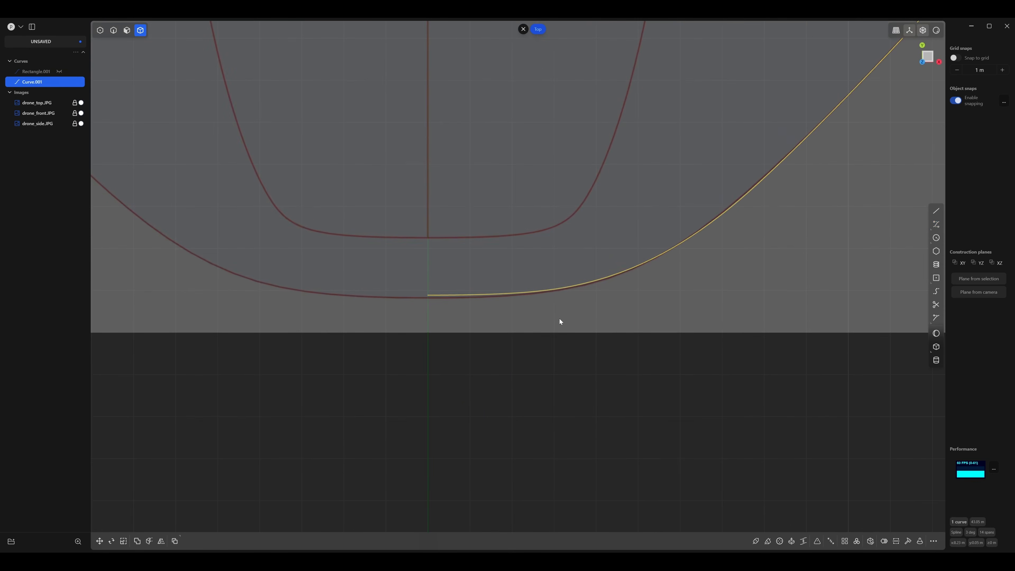
{"action": "key", "text": "1"}
{"action": "left_click_drag", "start_coordinate": [371, 241], "coordinate": [546, 342]}
{"action": "scroll", "coordinate": [547, 340], "scroll_direction": "up", "scroll_amount": 3}
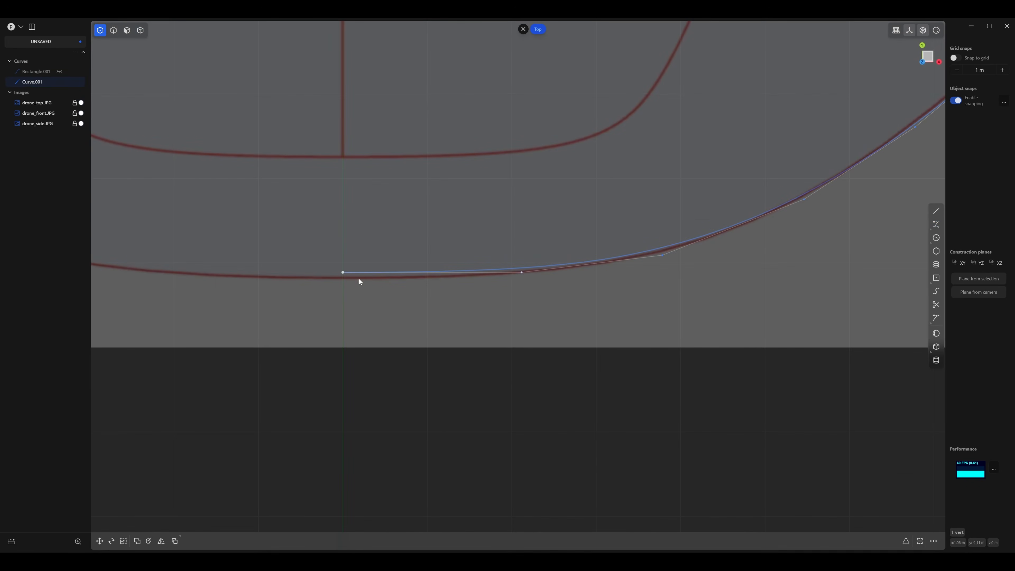
{"action": "key", "text": "g"}
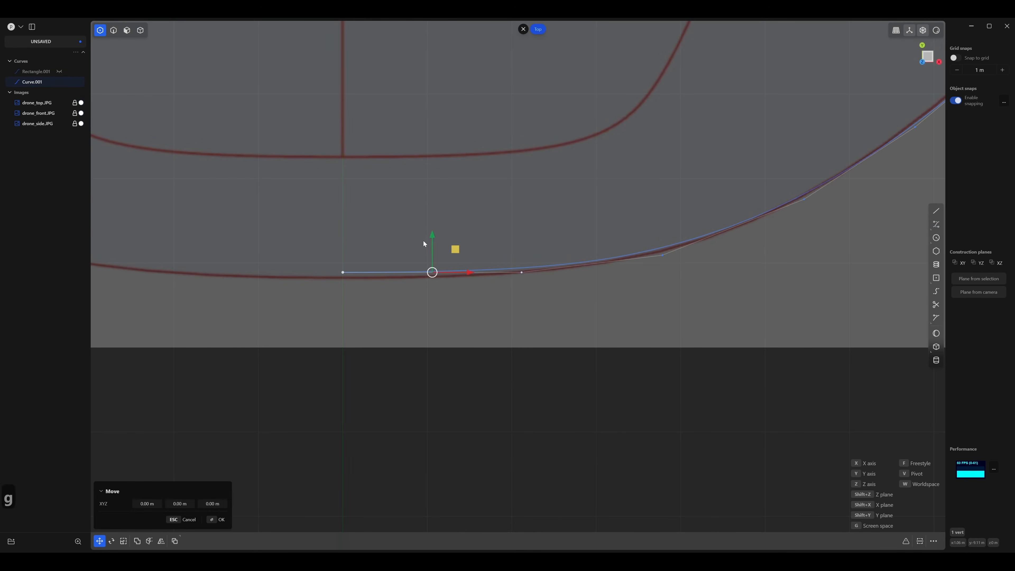
{"action": "left_click_drag", "start_coordinate": [434, 235], "coordinate": [433, 241]}
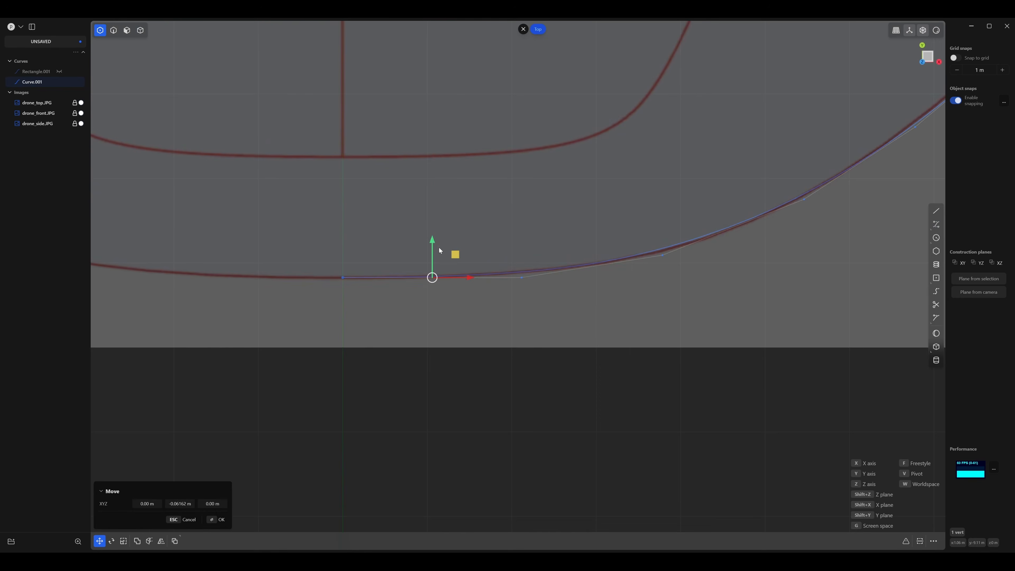
{"action": "middle_click_drag", "start_coordinate": [565, 235], "coordinate": [414, 208], "text": "shift"}
{"action": "key", "text": "Return"}
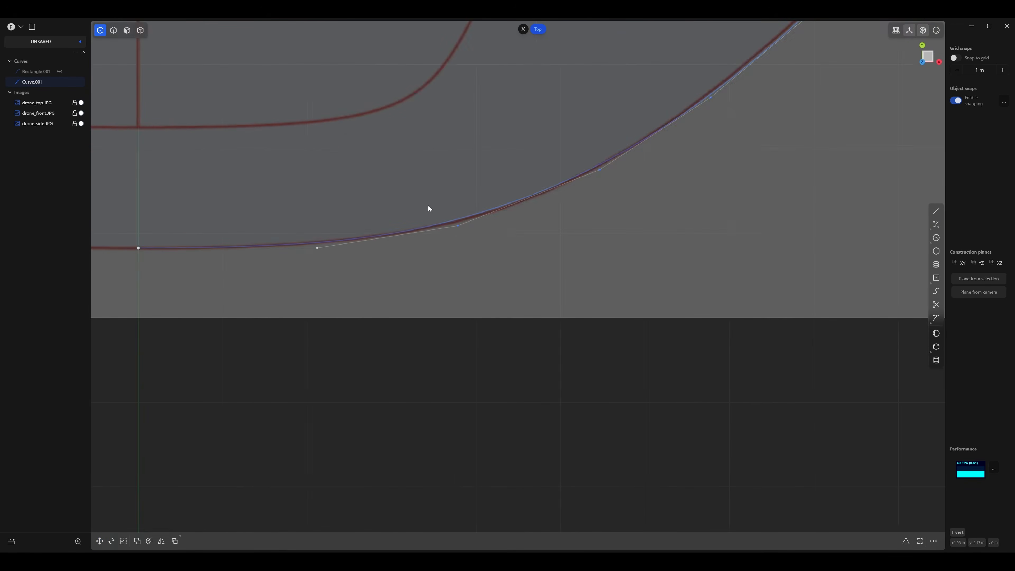
Adjust the control points beside the lower centre so the start of the rounded lower edge follows the reference.
{"action": "scroll", "coordinate": [428, 205], "scroll_direction": "up", "scroll_amount": 3}
{"action": "left_click_drag", "start_coordinate": [529, 248], "coordinate": [539, 249]}
{"action": "scroll", "coordinate": [553, 244], "scroll_direction": "down", "scroll_amount": 5}
{"action": "middle_click_drag", "start_coordinate": [526, 224], "coordinate": [339, 282], "text": "shift"}
{"action": "scroll", "coordinate": [491, 243], "scroll_direction": "up", "scroll_amount": 2}
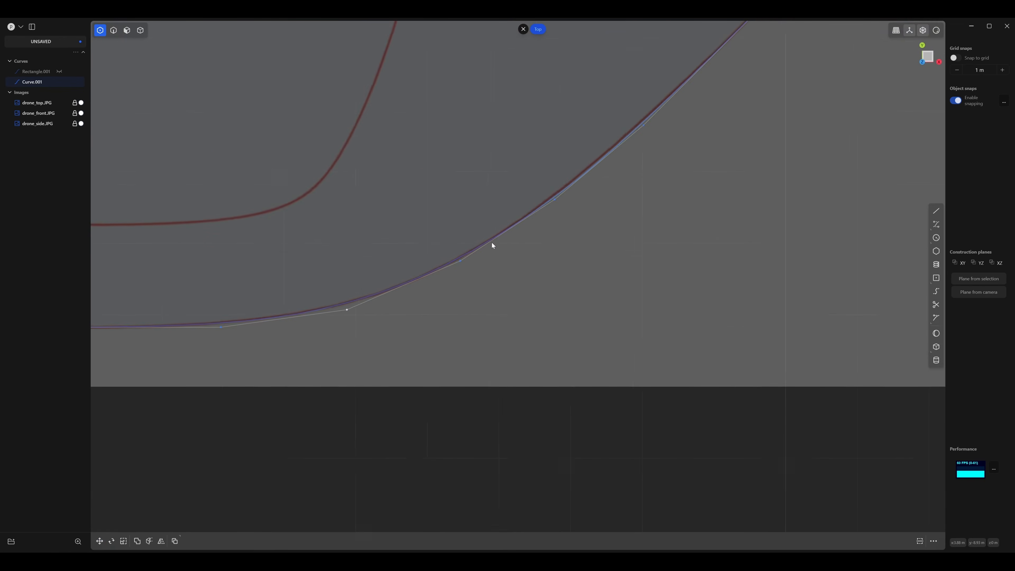
Adjust the control point where the rounded lower edge meets the slanted edge to bring the curve onto the reference line.
{"action": "middle_click_drag", "start_coordinate": [492, 243], "coordinate": [372, 323], "text": "shift"}
{"action": "scroll", "coordinate": [471, 288], "scroll_direction": "up", "scroll_amount": 1}
{"action": "left_click", "coordinate": [471, 288]}
{"action": "scroll", "coordinate": [442, 276], "scroll_direction": "up", "scroll_amount": 10}
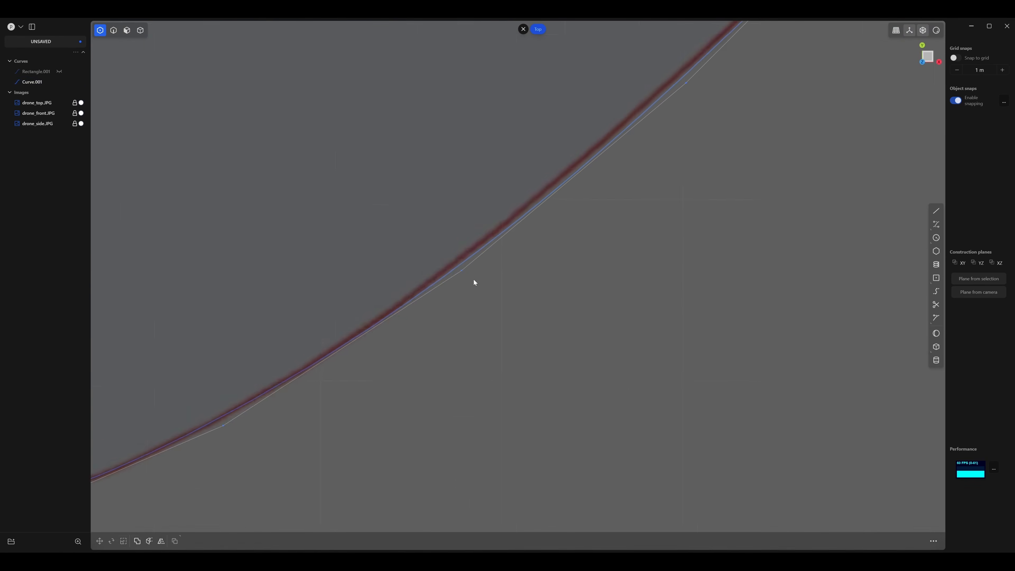
{"action": "left_click", "coordinate": [456, 264]}
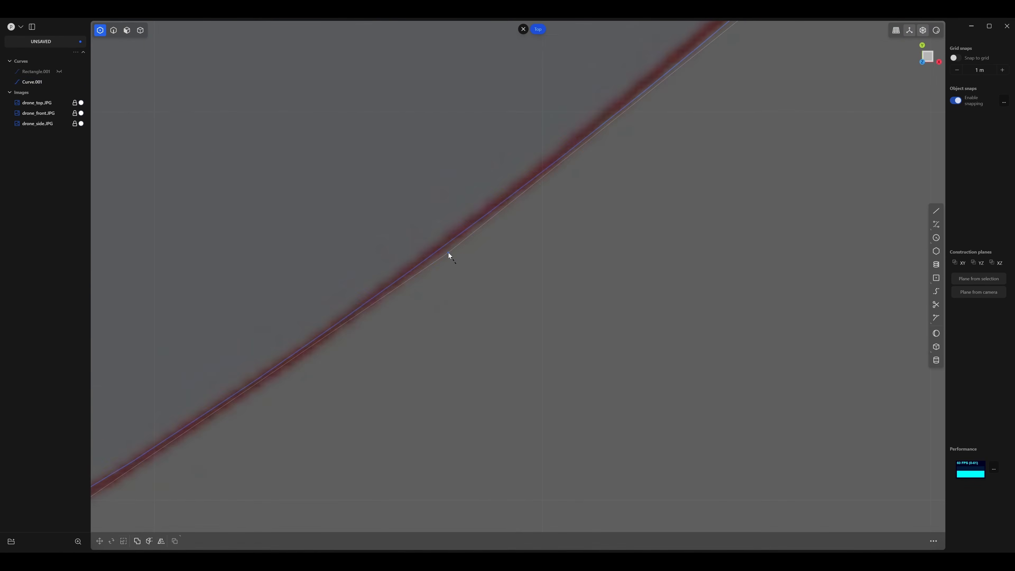
{"action": "scroll", "coordinate": [462, 222], "scroll_direction": "down", "scroll_amount": 5}
{"action": "scroll", "coordinate": [504, 350], "scroll_direction": "up", "scroll_amount": 2}
{"action": "scroll", "coordinate": [504, 349], "scroll_direction": "down", "scroll_amount": 6}
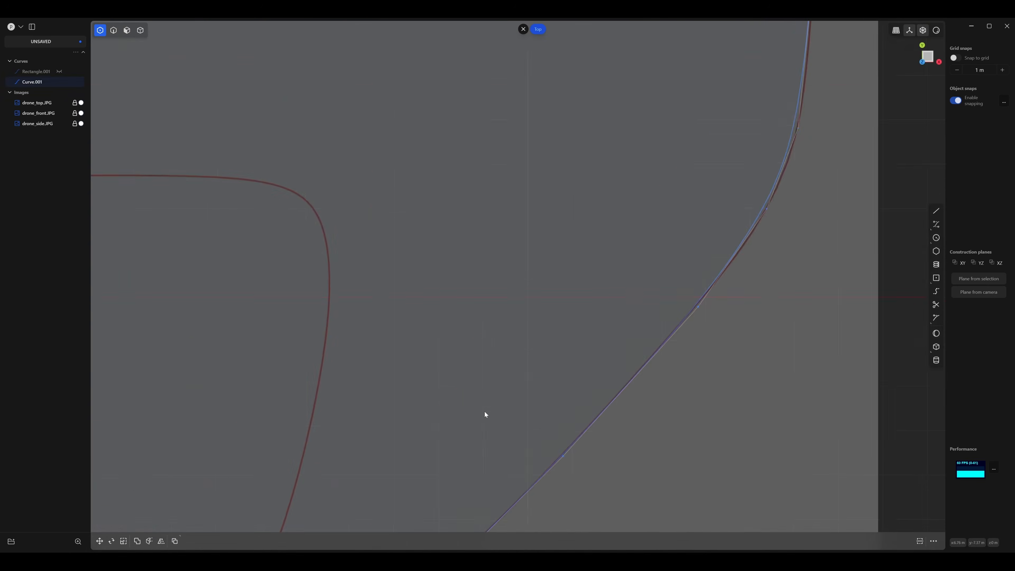
Pull the first two control points of the upper-right corner inward so the curve matches the reference's rounding.
{"action": "scroll", "coordinate": [559, 331], "scroll_direction": "up", "scroll_amount": 6}
{"action": "middle_click_drag", "start_coordinate": [412, 246], "coordinate": [324, 212], "text": "shift"}
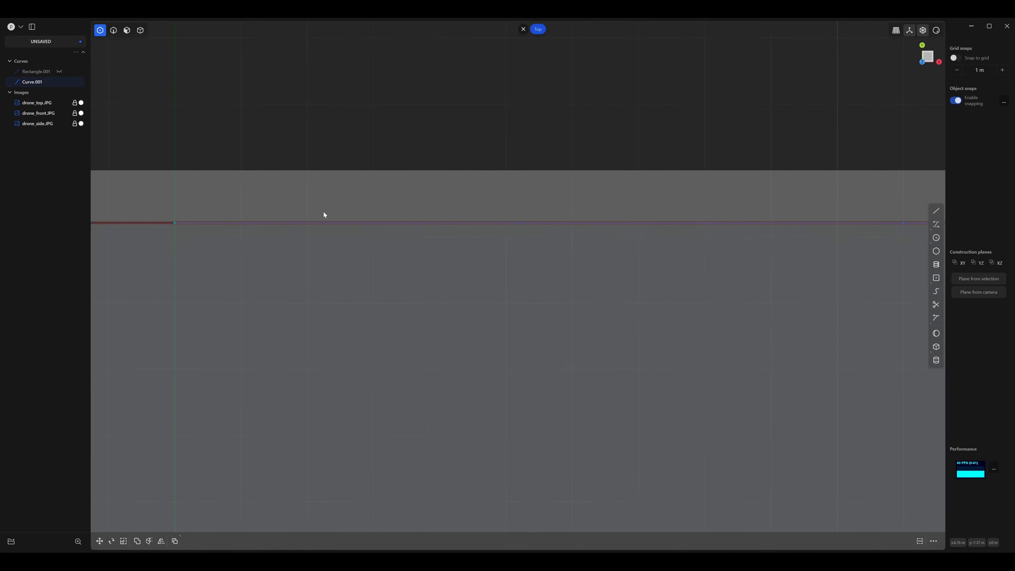
{"action": "scroll", "coordinate": [324, 212], "scroll_direction": "down", "scroll_amount": 2}
{"action": "middle_click_drag", "start_coordinate": [629, 244], "coordinate": [370, 243], "text": "shift"}
{"action": "scroll", "coordinate": [369, 244], "scroll_direction": "up", "scroll_amount": 2}
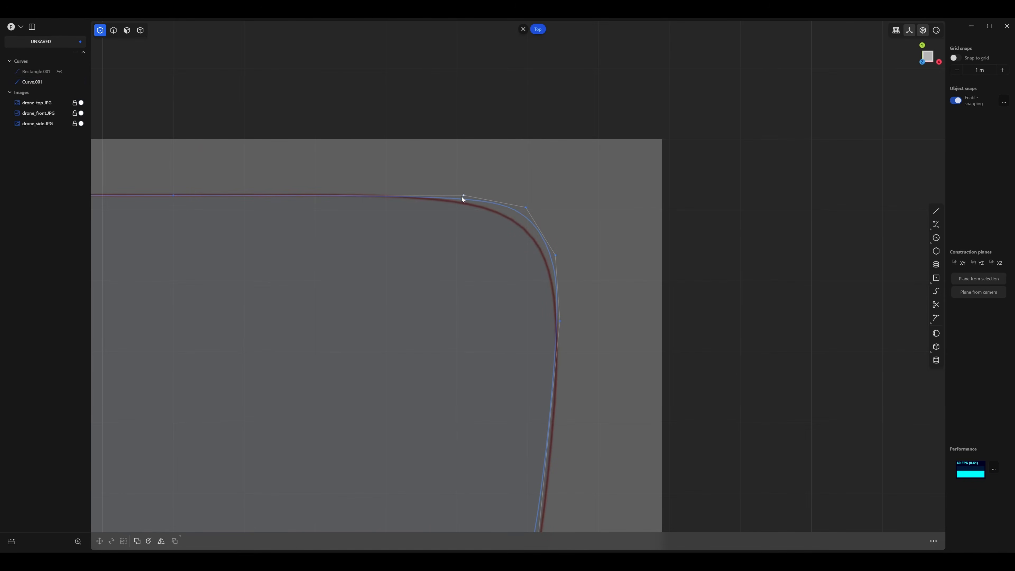
{"action": "left_click_drag", "start_coordinate": [463, 196], "coordinate": [454, 194]}
{"action": "left_click_drag", "start_coordinate": [525, 207], "coordinate": [515, 217]}
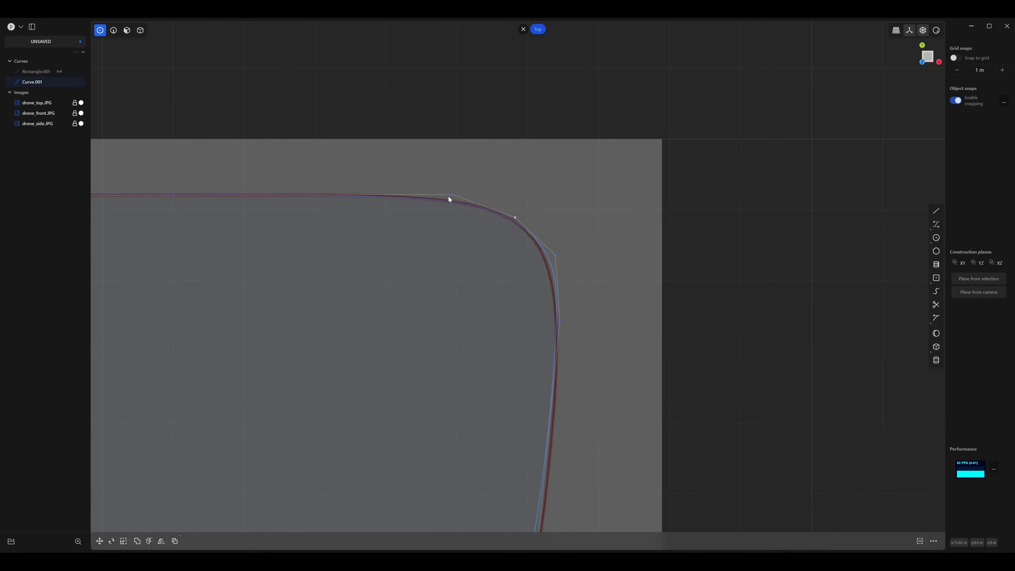
{"action": "left_click", "coordinate": [452, 195]}
Reposition the two lower control points of the upper-right corner so the curve follows the reference into the side edge.
{"action": "middle_click_drag", "start_coordinate": [459, 225], "coordinate": [406, 139], "text": "shift"}
{"action": "left_click_drag", "start_coordinate": [501, 169], "coordinate": [497, 171]}
{"action": "middle_click_drag", "start_coordinate": [499, 255], "coordinate": [563, 190], "text": "shift"}
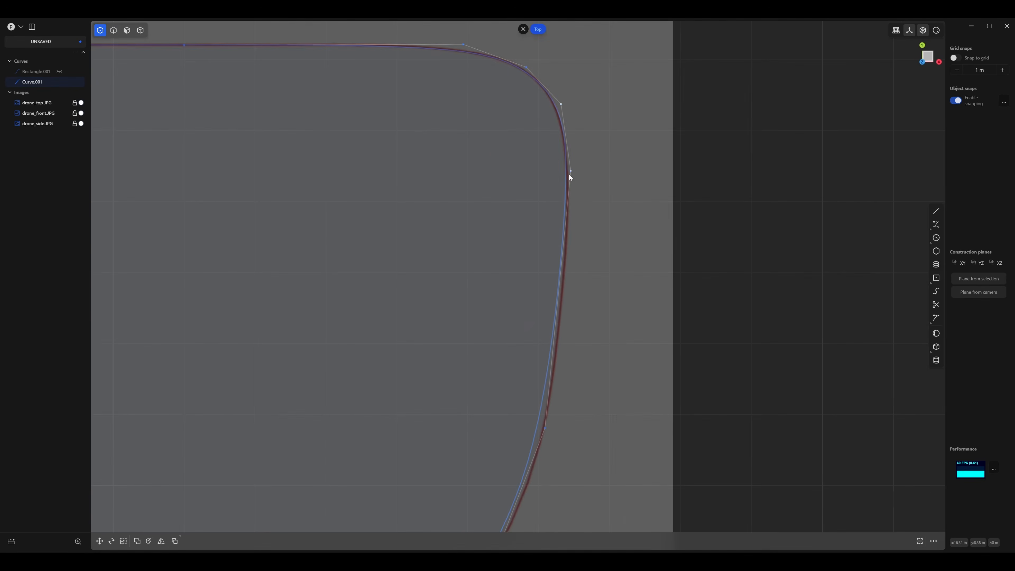
{"action": "left_click_drag", "start_coordinate": [570, 175], "coordinate": [572, 191]}
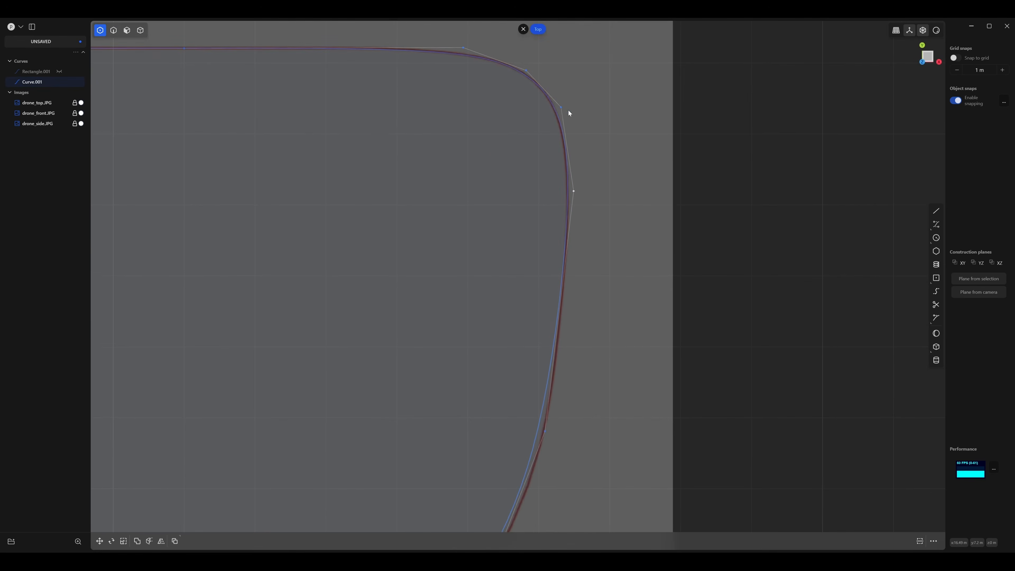
{"action": "left_click_drag", "start_coordinate": [558, 105], "coordinate": [557, 103]}
Move the side edge's lower control point outward and fine-tune the one below the corner to match the reference side.
{"action": "middle_click_drag", "start_coordinate": [545, 204], "coordinate": [554, 78], "text": "shift"}
{"action": "middle_click_drag", "start_coordinate": [567, 242], "coordinate": [504, 289], "text": "shift"}
{"action": "scroll", "coordinate": [500, 294], "scroll_direction": "down", "scroll_amount": 2}
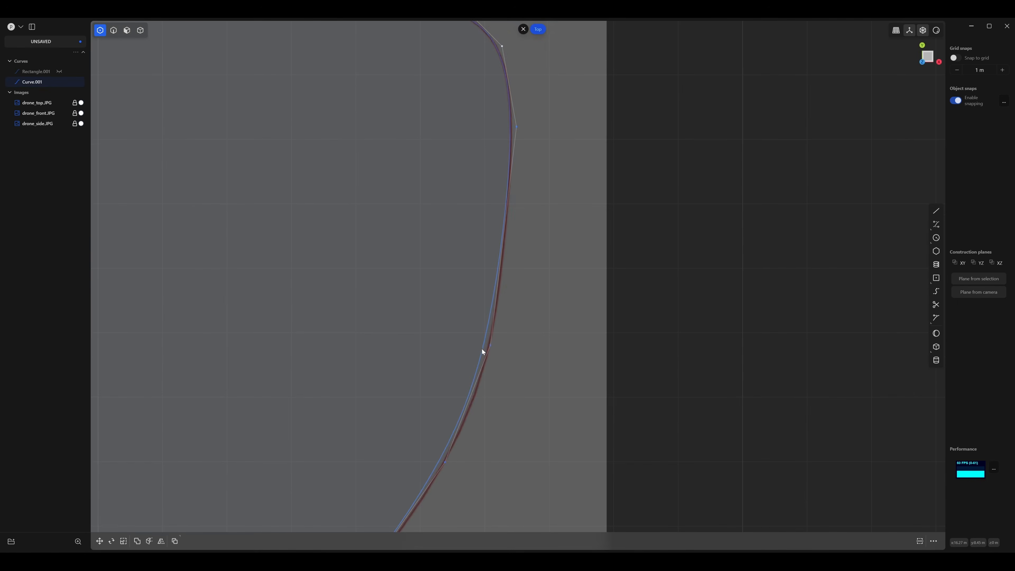
{"action": "left_click_drag", "start_coordinate": [491, 345], "coordinate": [495, 355]}
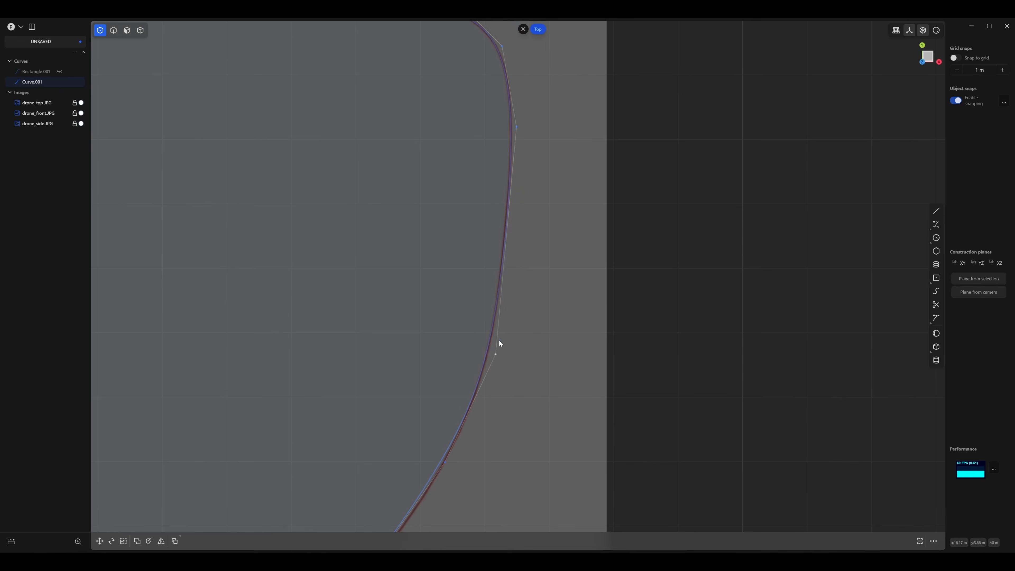
{"action": "middle_click_drag", "start_coordinate": [538, 109], "coordinate": [543, 173], "text": "shift"}
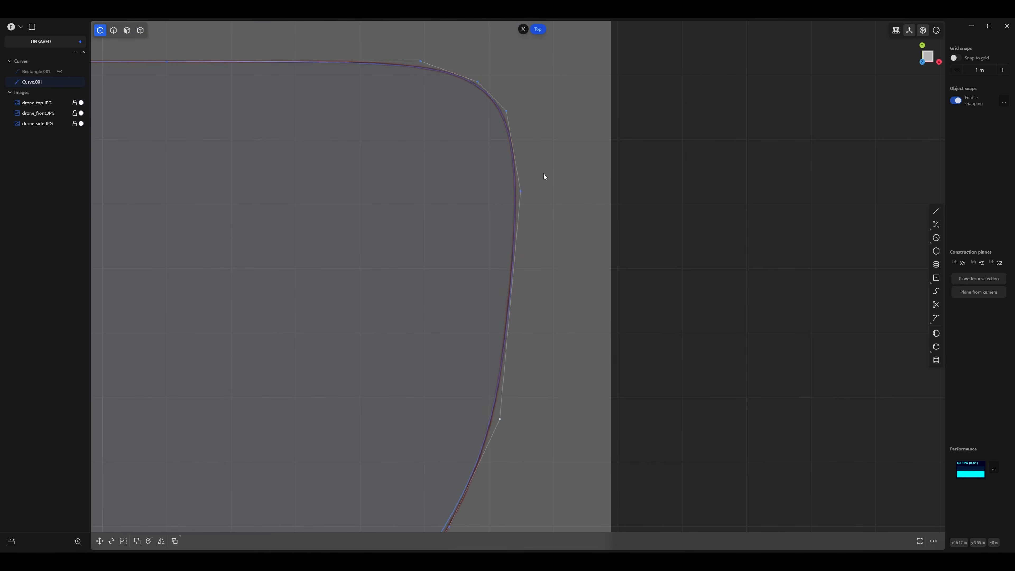
{"action": "left_click", "coordinate": [520, 190]}
Align the control points at the side bend and the upper end of the slanted edge with the reference outline.
{"action": "middle_click_drag", "start_coordinate": [506, 334], "coordinate": [598, 70], "text": "shift"}
{"action": "scroll", "coordinate": [545, 273], "scroll_direction": "up", "scroll_amount": 2}
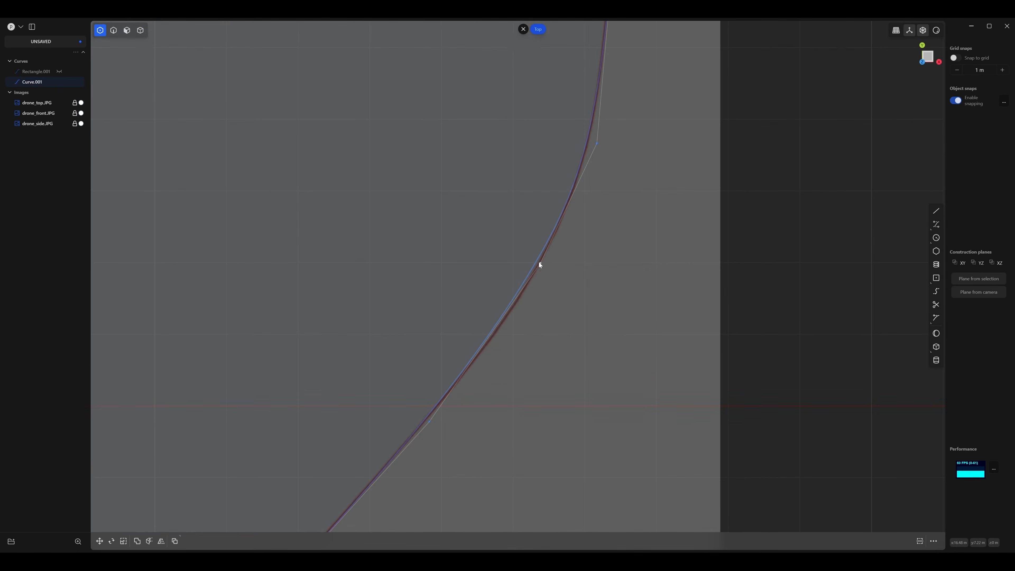
{"action": "left_click_drag", "start_coordinate": [538, 263], "coordinate": [542, 269]}
{"action": "middle_click_drag", "start_coordinate": [583, 207], "coordinate": [676, 148], "text": "shift"}
{"action": "scroll", "coordinate": [570, 239], "scroll_direction": "down", "scroll_amount": 2}
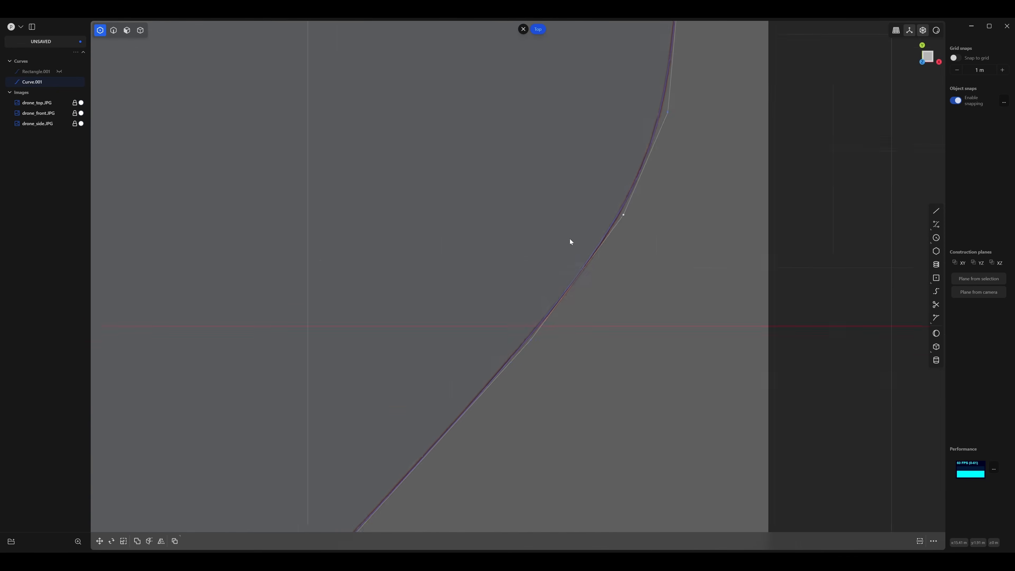
{"action": "middle_click_drag", "start_coordinate": [570, 241], "coordinate": [616, 154], "text": "shift"}
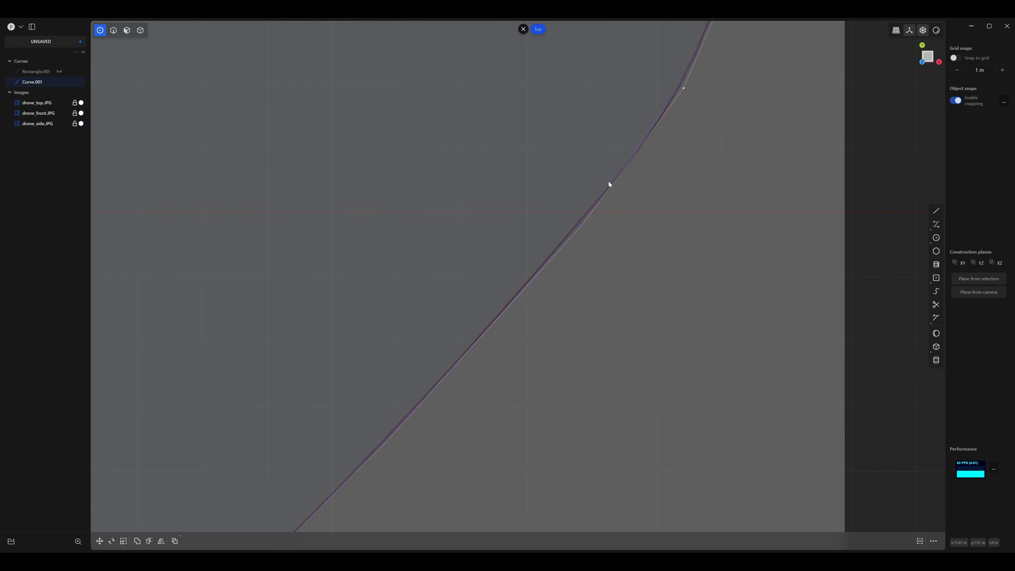
{"action": "middle_click_drag", "start_coordinate": [591, 204], "coordinate": [621, 164], "text": "shift"}
{"action": "left_click_drag", "start_coordinate": [611, 186], "coordinate": [606, 190]}
Nudge the control points along the middle and lower part of the slanted edge onto the reference outline.
{"action": "middle_click_drag", "start_coordinate": [561, 234], "coordinate": [591, 195], "text": "shift"}
{"action": "scroll", "coordinate": [586, 259], "scroll_direction": "down", "scroll_amount": 3}
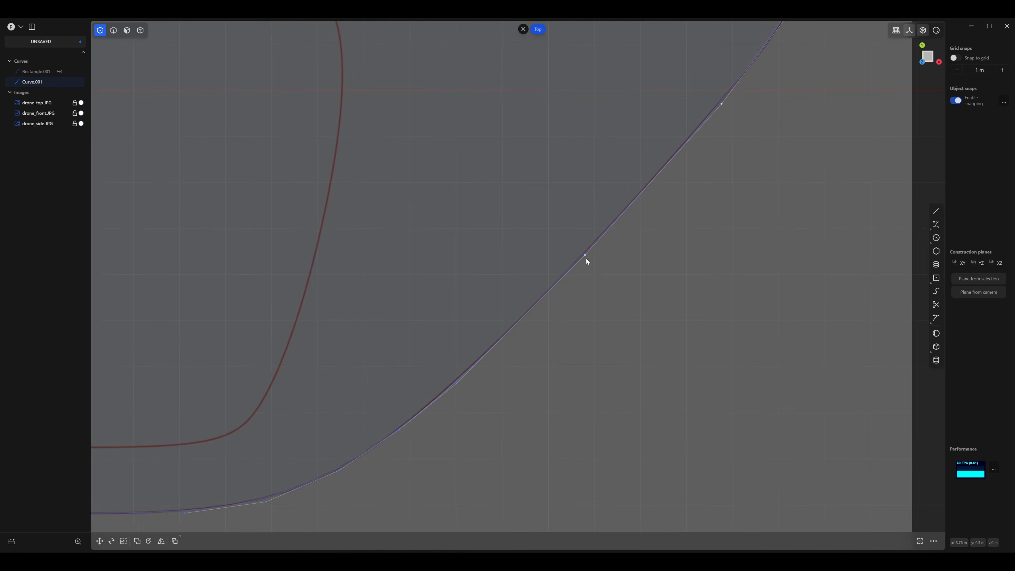
{"action": "middle_click_drag", "start_coordinate": [551, 294], "coordinate": [611, 194], "text": "shift"}
{"action": "scroll", "coordinate": [599, 200], "scroll_direction": "up", "scroll_amount": 2}
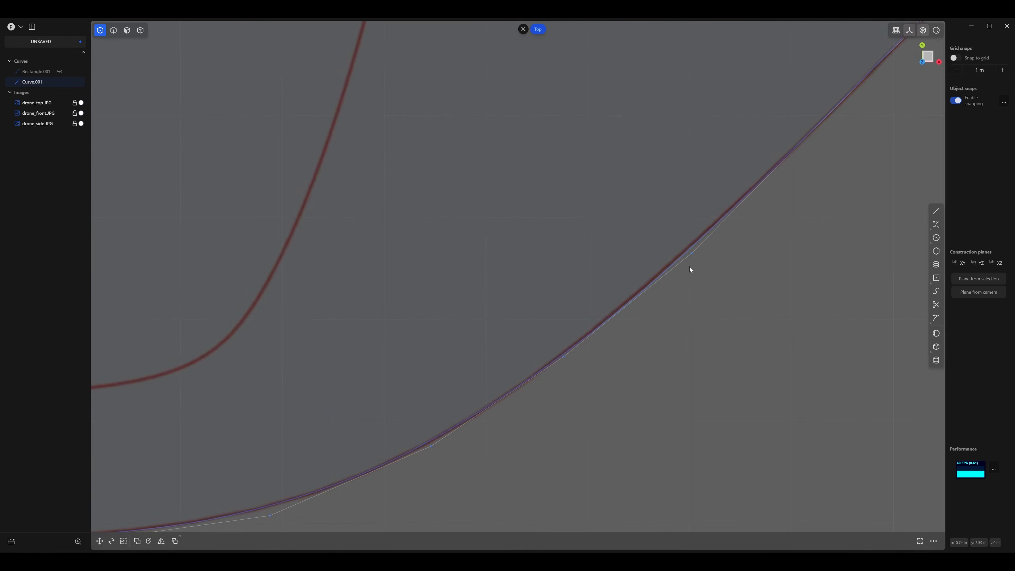
{"action": "left_click", "coordinate": [690, 243]}
{"action": "middle_click_drag", "start_coordinate": [538, 350], "coordinate": [644, 233], "text": "shift"}
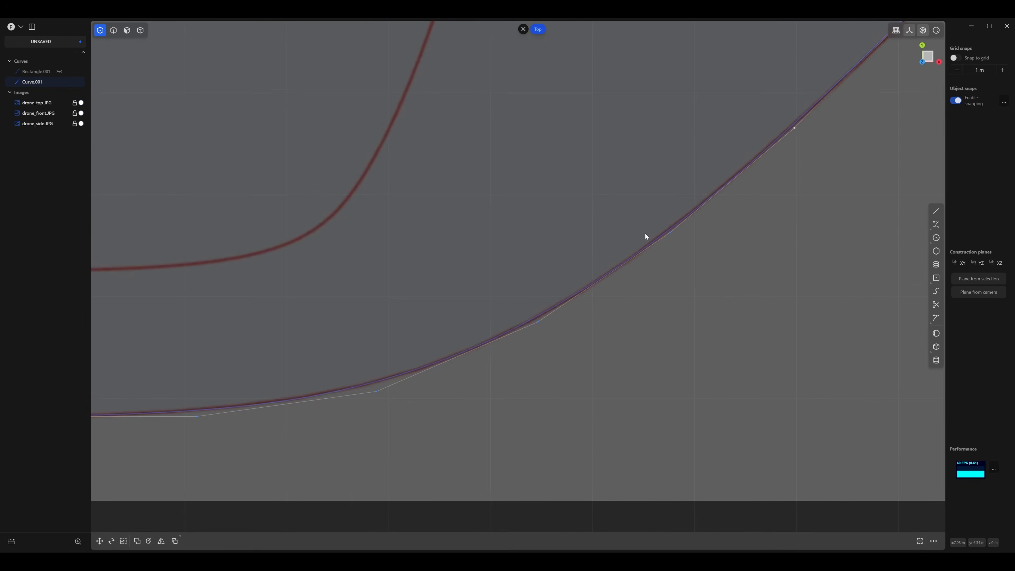
Nudge the control point near the lower end of the outer curve's slanted edge onto the reference outline.
{"action": "scroll", "coordinate": [643, 233], "scroll_direction": "down", "scroll_amount": 3}
{"action": "scroll", "coordinate": [567, 266], "scroll_direction": "up", "scroll_amount": 5}
{"action": "left_click_drag", "start_coordinate": [570, 316], "coordinate": [567, 319]}
{"action": "scroll", "coordinate": [609, 295], "scroll_direction": "down", "scroll_amount": 2}
{"action": "middle_click_drag", "start_coordinate": [591, 229], "coordinate": [350, 245], "text": "shift"}
{"action": "scroll", "coordinate": [434, 259], "scroll_direction": "up", "scroll_amount": 2}
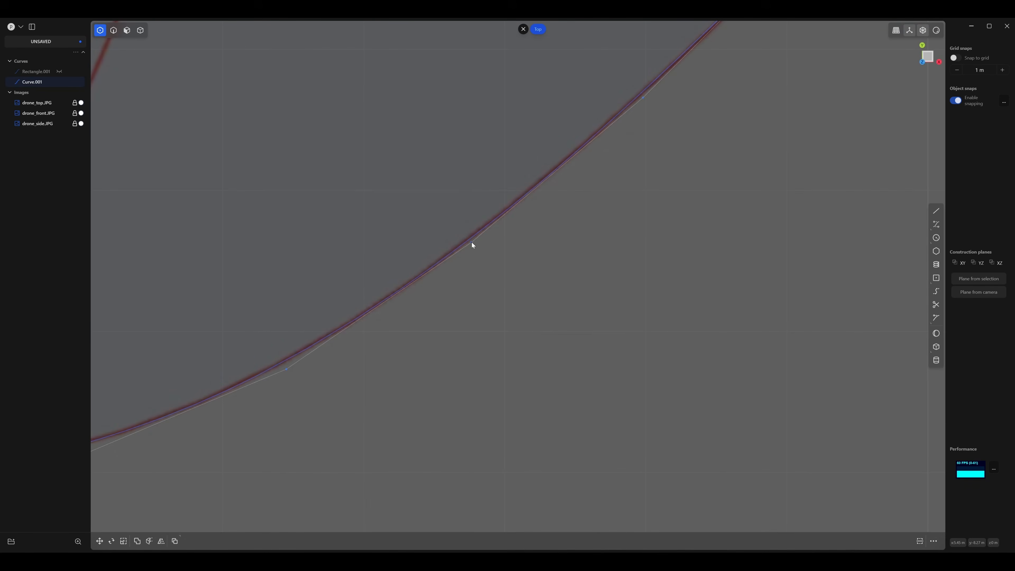
Move the control point in the outer curve's lower bend outward so the curve follows the reference.
{"action": "scroll", "coordinate": [479, 236], "scroll_direction": "down", "scroll_amount": 4}
{"action": "scroll", "coordinate": [570, 218], "scroll_direction": "up", "scroll_amount": 2}
{"action": "scroll", "coordinate": [619, 181], "scroll_direction": "down", "scroll_amount": 1}
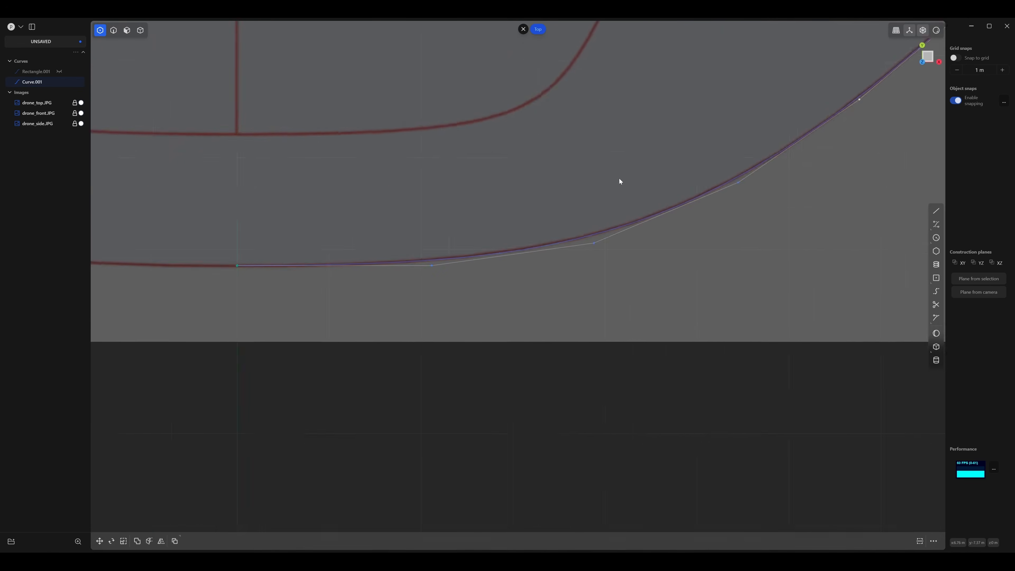
{"action": "scroll", "coordinate": [488, 271], "scroll_direction": "up", "scroll_amount": 3}
{"action": "left_click_drag", "start_coordinate": [680, 248], "coordinate": [696, 242]}
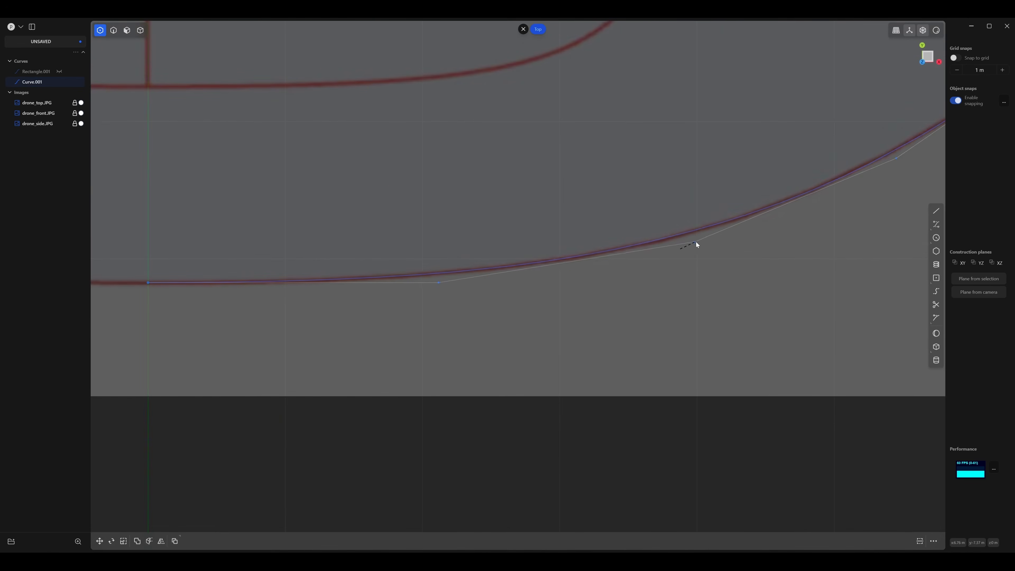
{"action": "scroll", "coordinate": [698, 244], "scroll_direction": "down", "scroll_amount": 3}
Align the outer curve's two bottom-centre control points horizontally by scaling them to 0 along Y.
{"action": "middle_click_drag", "start_coordinate": [662, 220], "coordinate": [587, 216], "text": "shift"}
{"action": "left_click_drag", "start_coordinate": [537, 201], "coordinate": [316, 302]}
{"action": "key", "text": "s"}
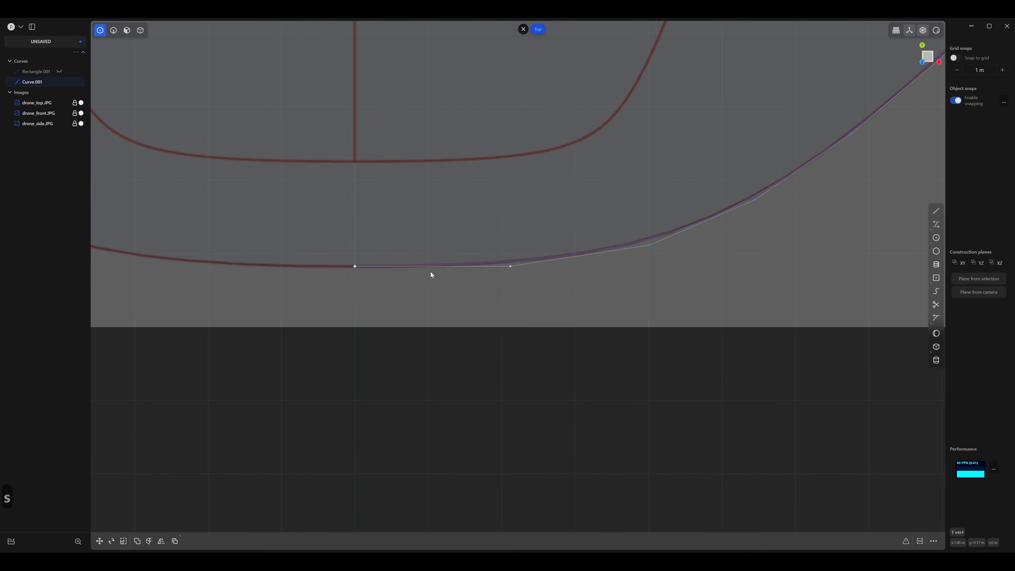
{"action": "key", "text": "y"}
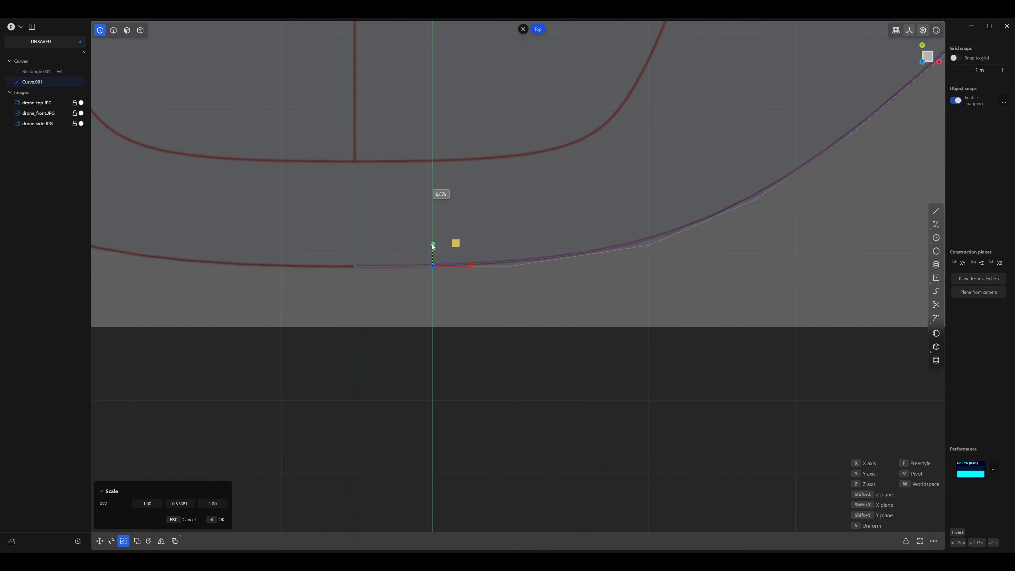
{"action": "key", "text": "0"}
{"action": "left_click", "coordinate": [433, 255]}
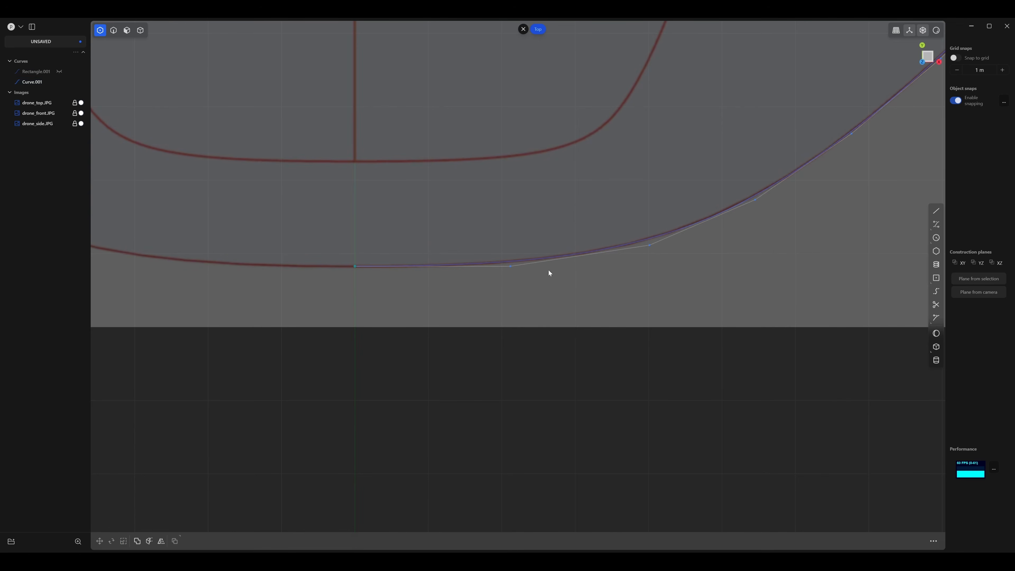
Scale the first two control points at the outer curve's top centre to 0 along Y.
{"action": "scroll", "coordinate": [462, 157], "scroll_direction": "down", "scroll_amount": 5}
{"action": "scroll", "coordinate": [430, 303], "scroll_direction": "up", "scroll_amount": 5}
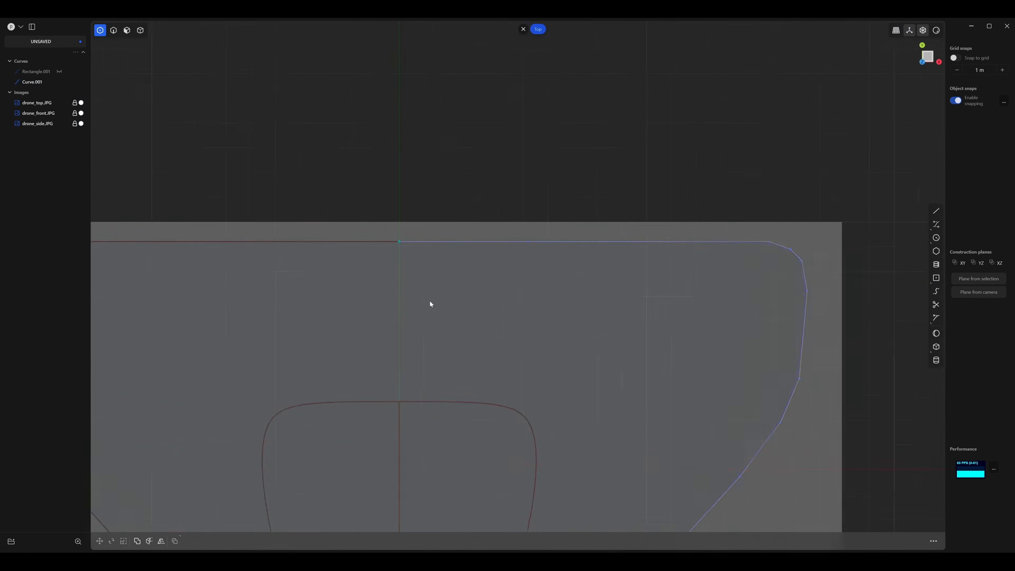
{"action": "left_click", "coordinate": [497, 209]}
{"action": "key", "text": "s"}
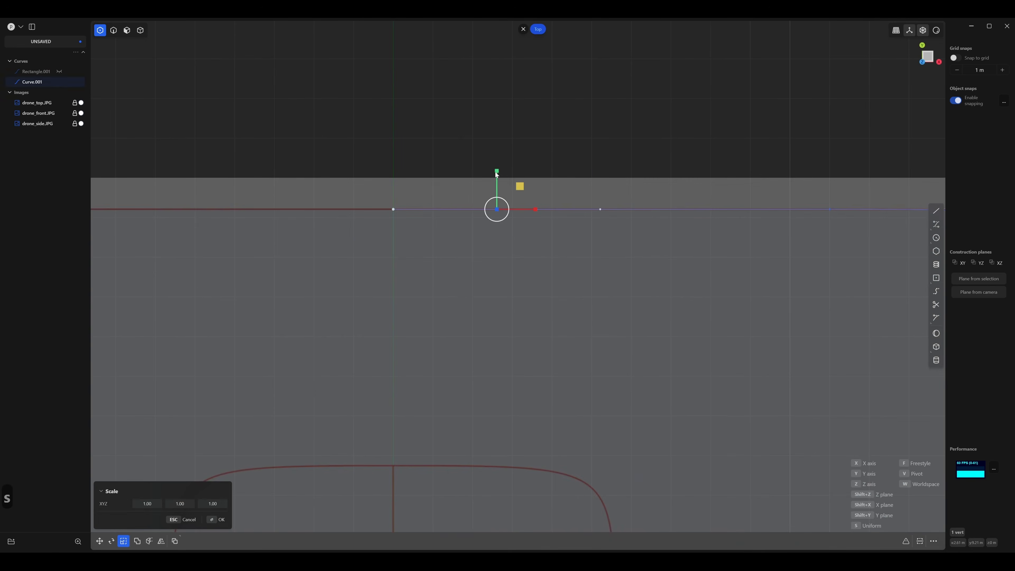
{"action": "key", "text": "y"}
{"action": "key", "text": "0"}
{"action": "left_click", "coordinate": [527, 240]}
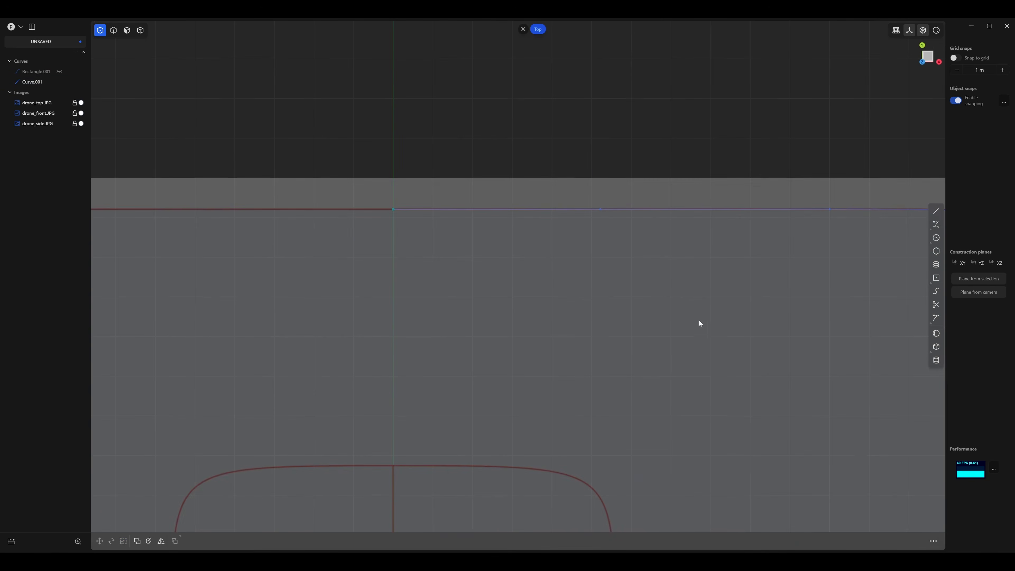
Fine-tune the control points on the outer curve's slanted edge and lower bend against the reference outline.
{"action": "scroll", "coordinate": [438, 123], "scroll_direction": "down", "scroll_amount": 5}
{"action": "scroll", "coordinate": [548, 228], "scroll_direction": "up", "scroll_amount": 10}
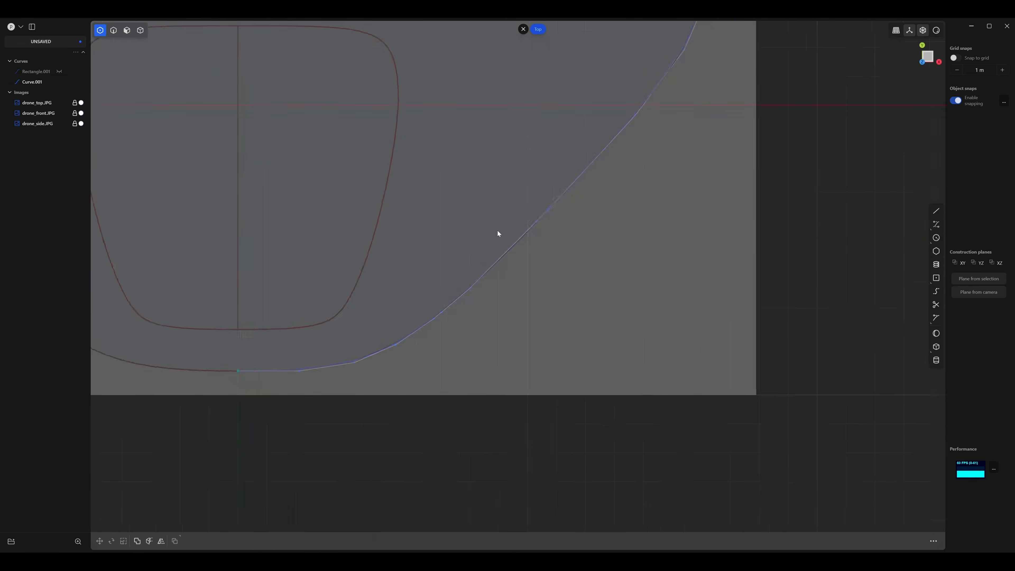
{"action": "middle_click_drag", "start_coordinate": [554, 270], "coordinate": [583, 229], "text": "shift"}
{"action": "left_click_drag", "start_coordinate": [662, 146], "coordinate": [657, 154]}
{"action": "middle_click_drag", "start_coordinate": [477, 338], "coordinate": [657, 204], "text": "shift"}
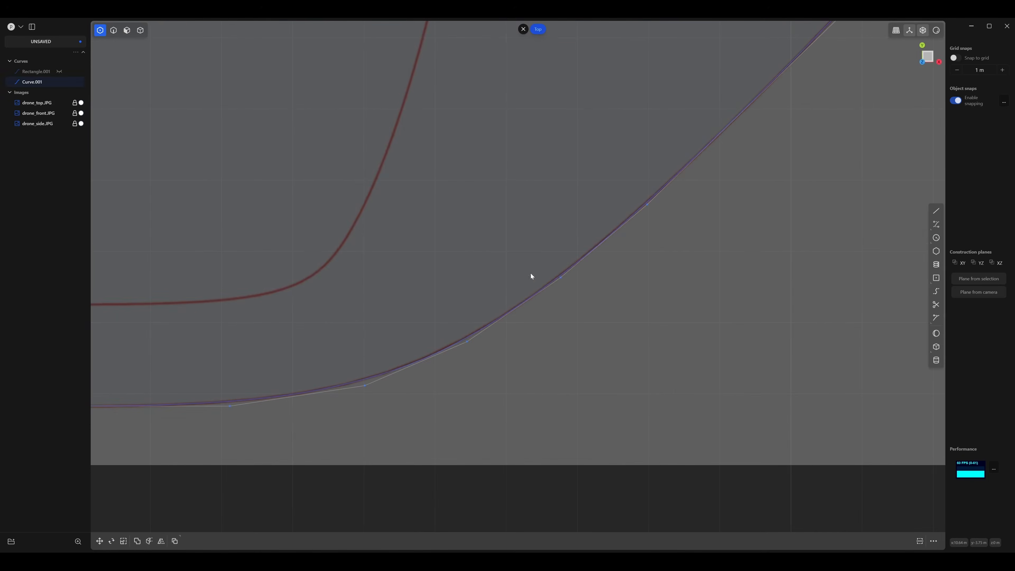
{"action": "left_click", "coordinate": [469, 339]}
{"action": "scroll", "coordinate": [470, 339], "scroll_direction": "down", "scroll_amount": 10}
{"action": "right_click_drag", "start_coordinate": [447, 271], "coordinate": [420, 303]}
Start a control-point curve at the inner outline's top centre and place its second point along the top edge.
{"action": "key", "text": "2"}
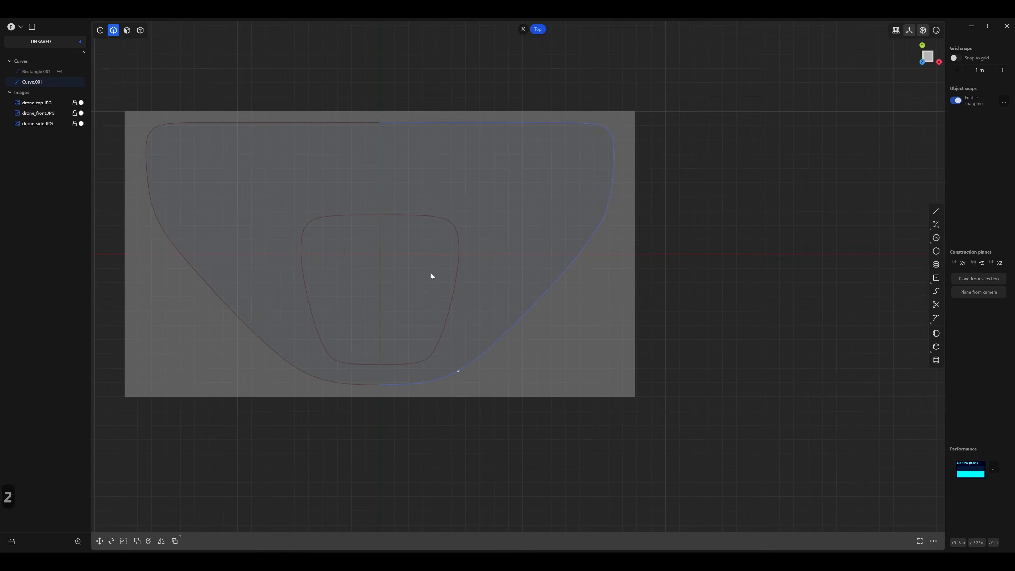
{"action": "left_click", "coordinate": [431, 273]}
{"action": "right_click_drag", "start_coordinate": [425, 269], "coordinate": [454, 230]}
{"action": "scroll", "coordinate": [473, 235], "scroll_direction": "up", "scroll_amount": 3}
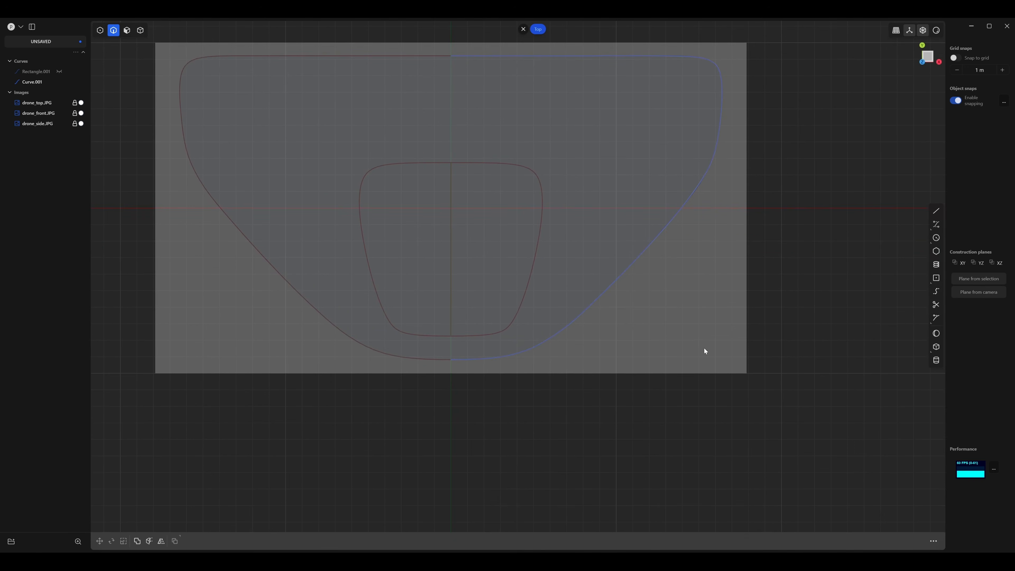
{"action": "left_click", "coordinate": [937, 226]}
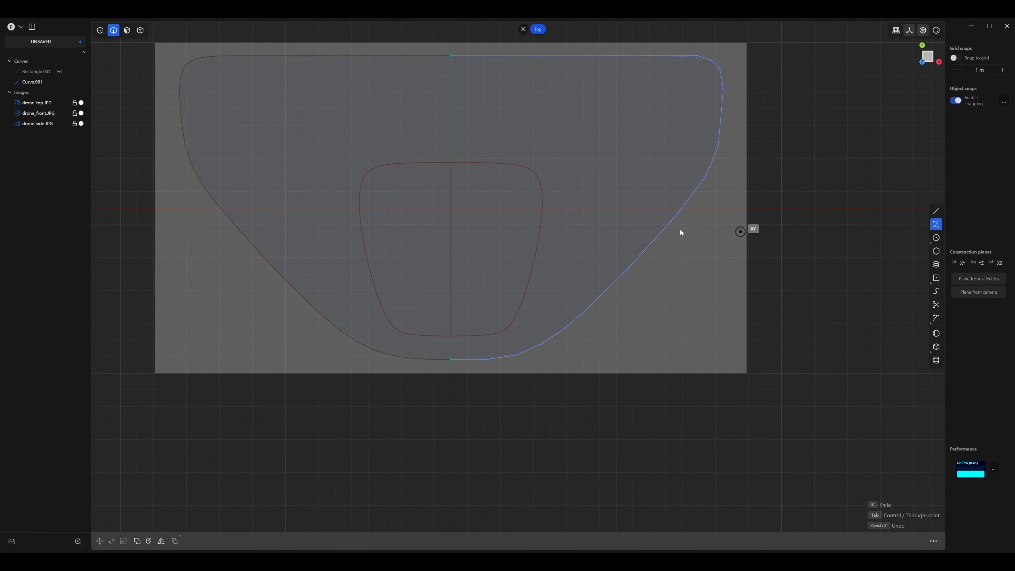
{"action": "scroll", "coordinate": [437, 194], "scroll_direction": "up", "scroll_amount": 6}
{"action": "right_click_drag", "start_coordinate": [501, 163], "coordinate": [390, 250]}
{"action": "scroll", "coordinate": [438, 258], "scroll_direction": "up", "scroll_amount": 3}
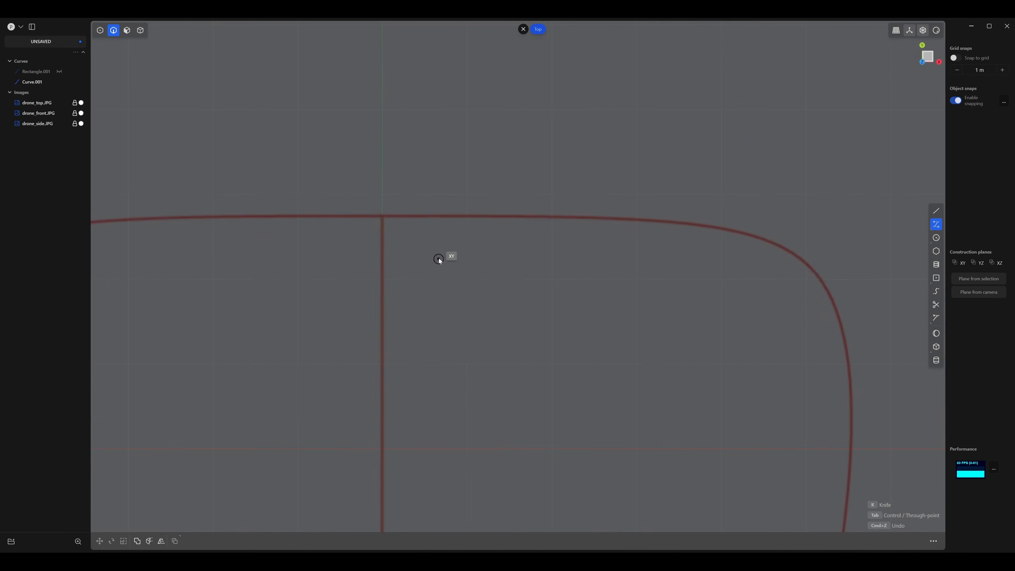
{"action": "left_click", "coordinate": [383, 216]}
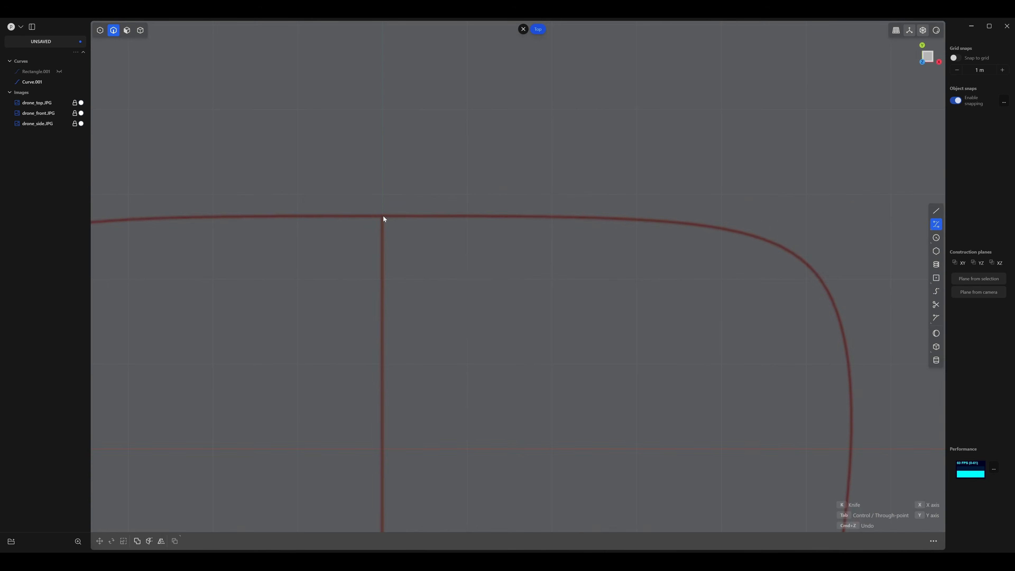
{"action": "left_click", "coordinate": [469, 216]}
{"action": "right_click_drag", "start_coordinate": [627, 238], "coordinate": [455, 188]}
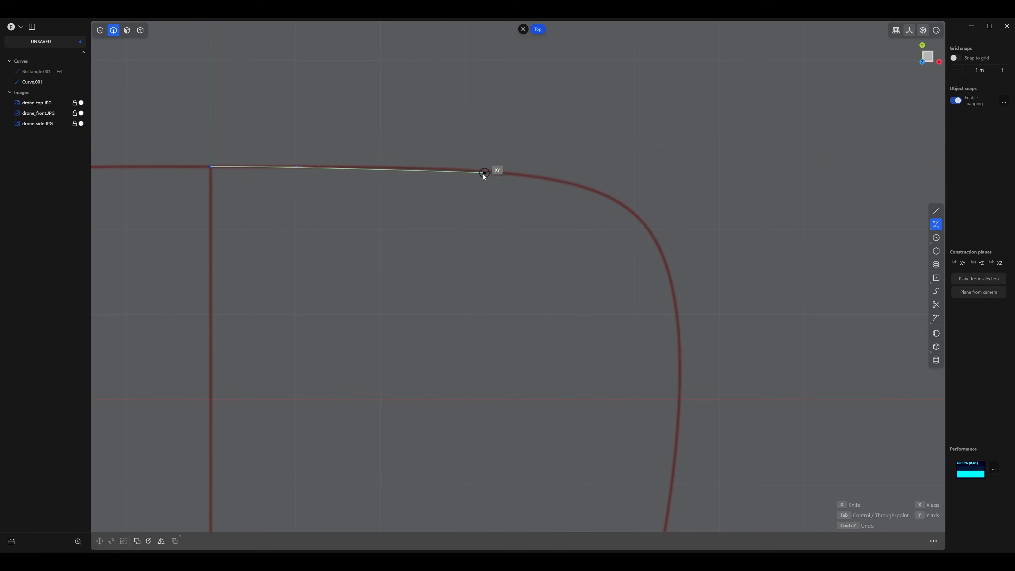
Continue the inner curve along the top edge and around the upper-right rounded corner with control points on the reference.
{"action": "left_click", "coordinate": [466, 171]}
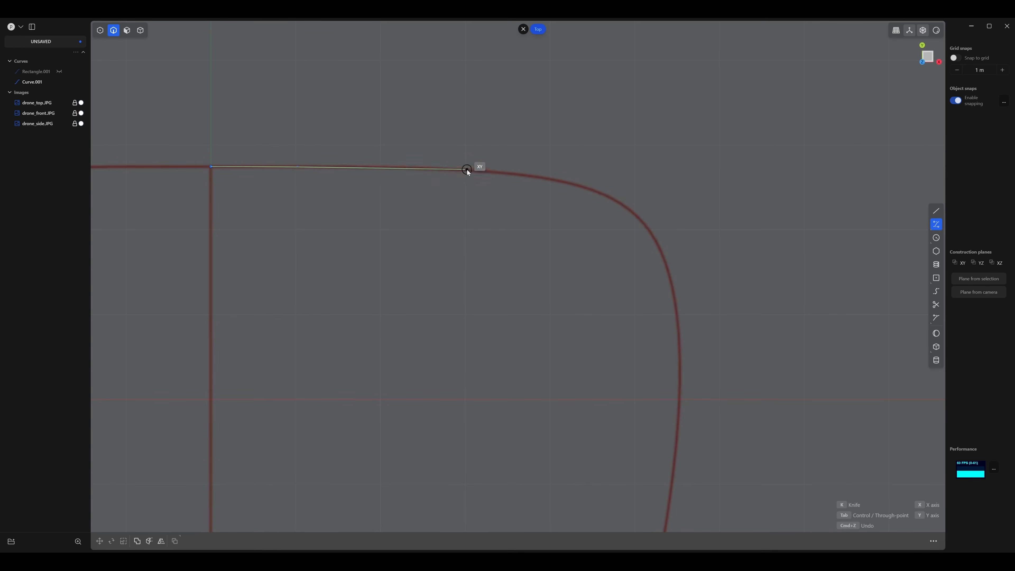
{"action": "left_click", "coordinate": [557, 181]}
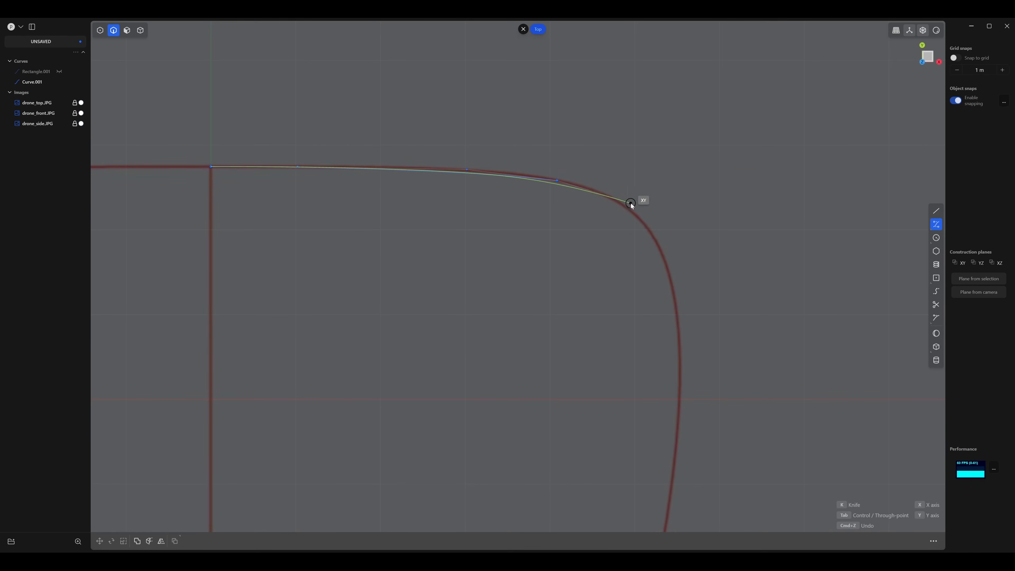
{"action": "left_click", "coordinate": [638, 204]}
{"action": "middle_click_drag", "start_coordinate": [657, 231], "coordinate": [630, 130], "text": "shift"}
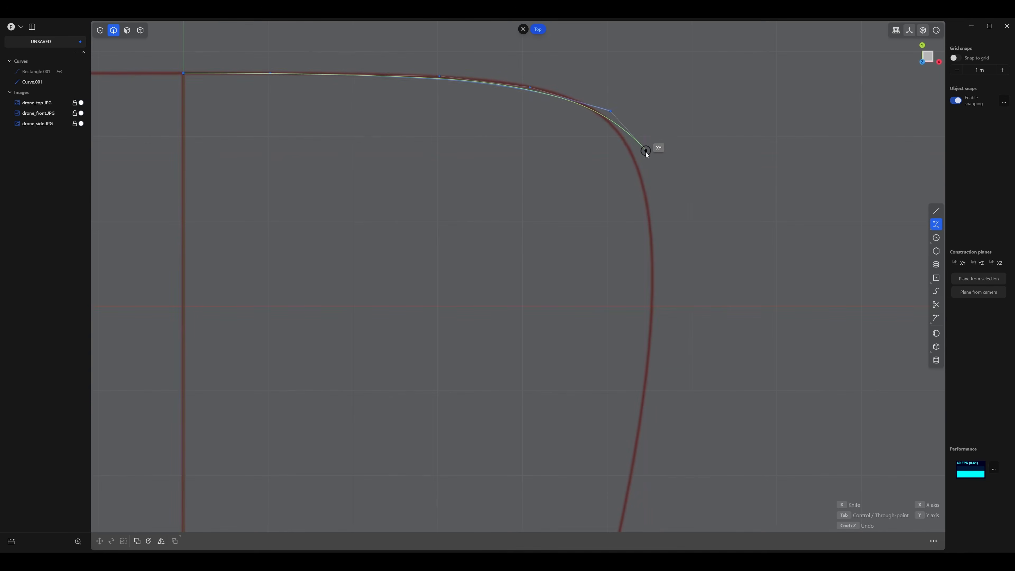
{"action": "left_click", "coordinate": [645, 152]}
{"action": "middle_click_drag", "start_coordinate": [660, 228], "coordinate": [648, 165], "text": "shift"}
{"action": "left_click", "coordinate": [645, 195]}
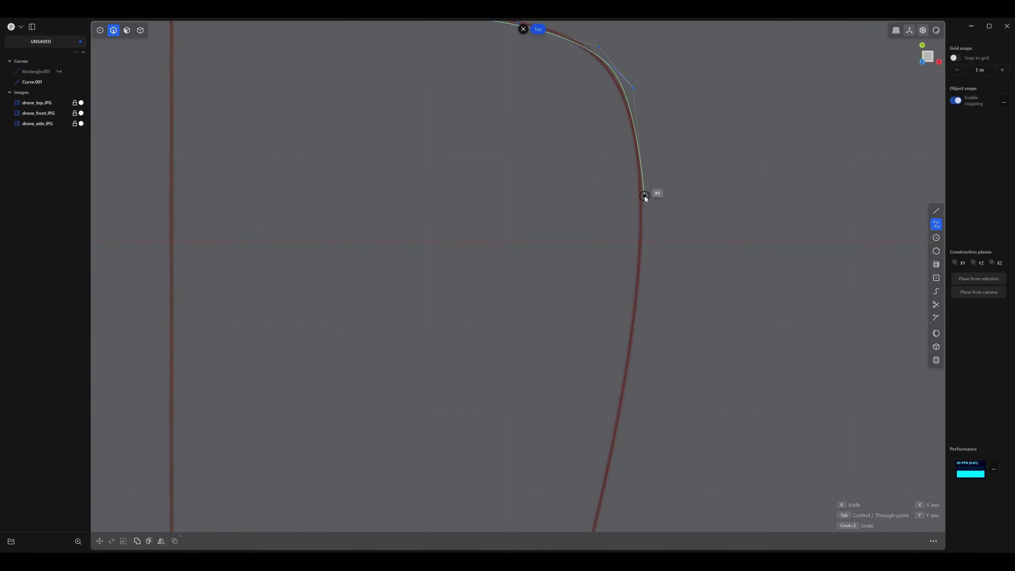
Place control points down the right side of the inner outline, following its inward taper.
{"action": "left_click", "coordinate": [634, 310]}
{"action": "middle_click_drag", "start_coordinate": [634, 324], "coordinate": [634, 235], "text": "shift"}
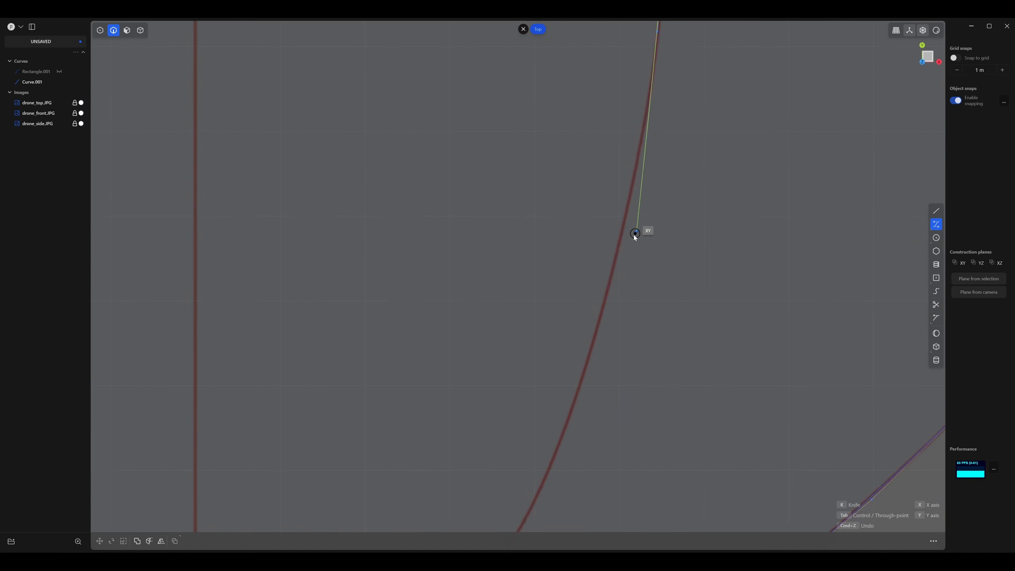
{"action": "left_click", "coordinate": [619, 243]}
{"action": "middle_click_drag", "start_coordinate": [579, 266], "coordinate": [669, 32], "text": "shift"}
{"action": "left_click", "coordinate": [654, 193]}
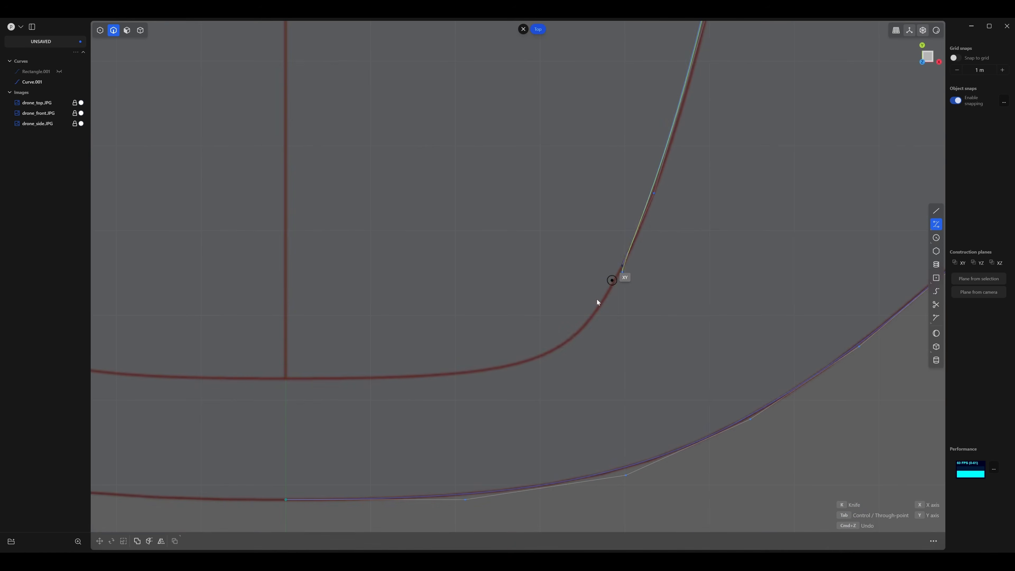
Trace the inner outline's lower-right corner and finish the curve at the bottom end of the centre line.
{"action": "left_click", "coordinate": [597, 307]}
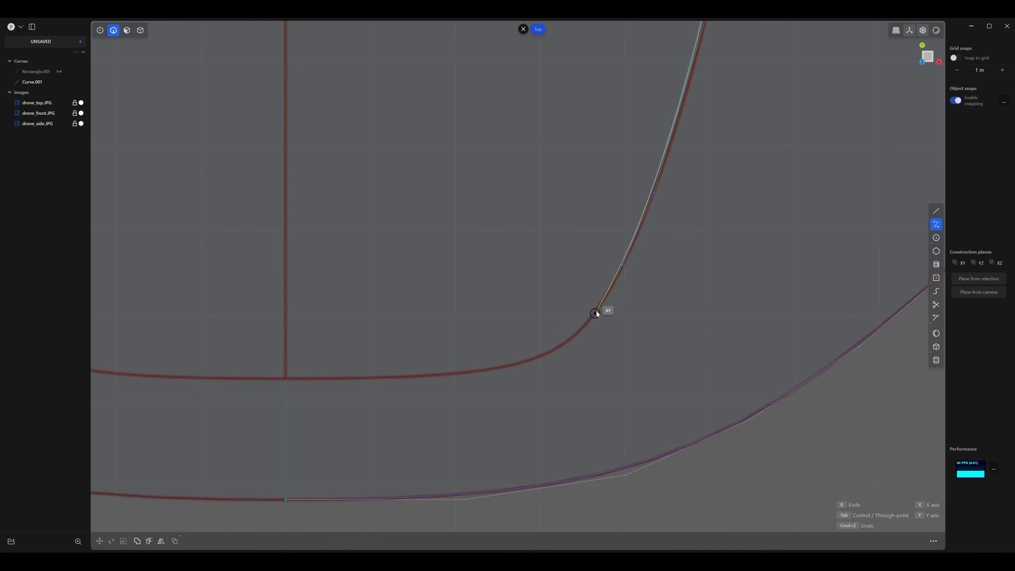
{"action": "left_click", "coordinate": [559, 348]}
{"action": "left_click", "coordinate": [488, 369]}
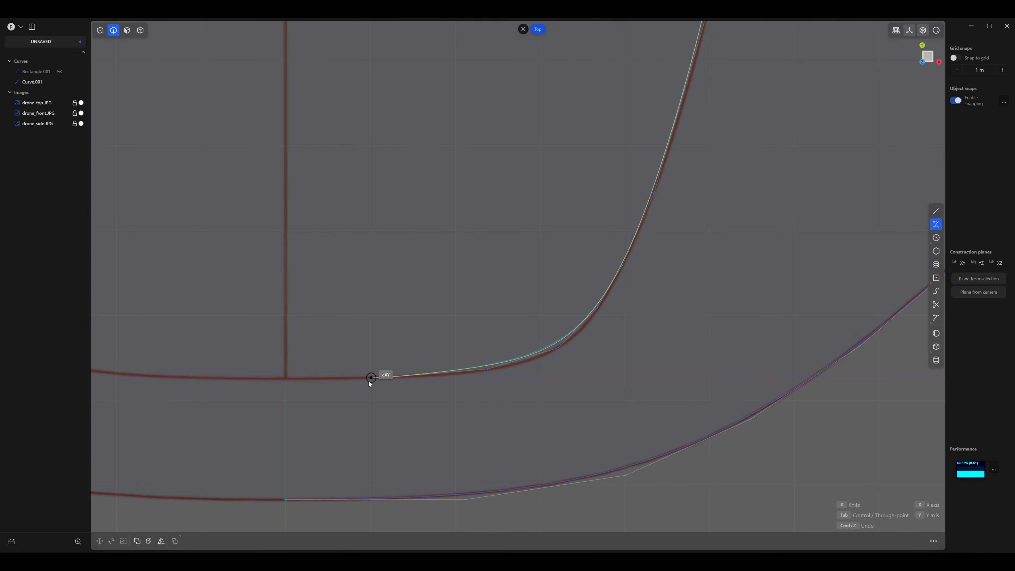
{"action": "left_click", "coordinate": [287, 377]}
{"action": "right_click", "coordinate": [287, 378]}
Select the inner curve's two bottom-centre control points and shift them slightly along Y onto the reference line.
{"action": "scroll", "coordinate": [528, 299], "scroll_direction": "down", "scroll_amount": 3}
{"action": "key", "text": "1"}
{"action": "scroll", "coordinate": [521, 288], "scroll_direction": "up", "scroll_amount": 2}
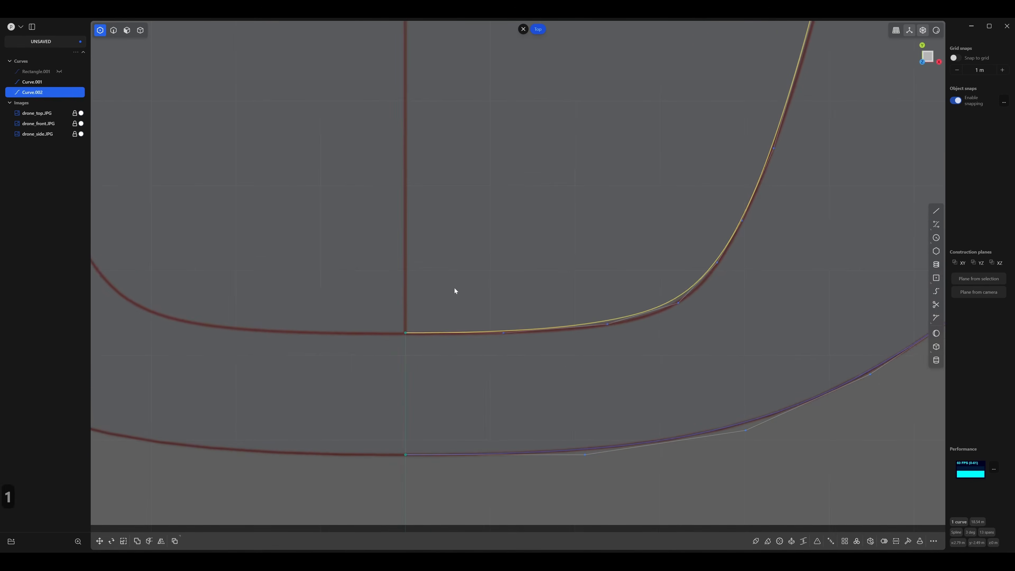
{"action": "left_click_drag", "start_coordinate": [372, 276], "coordinate": [558, 367]}
{"action": "middle_click_drag", "start_coordinate": [510, 318], "coordinate": [519, 331], "text": "shift"}
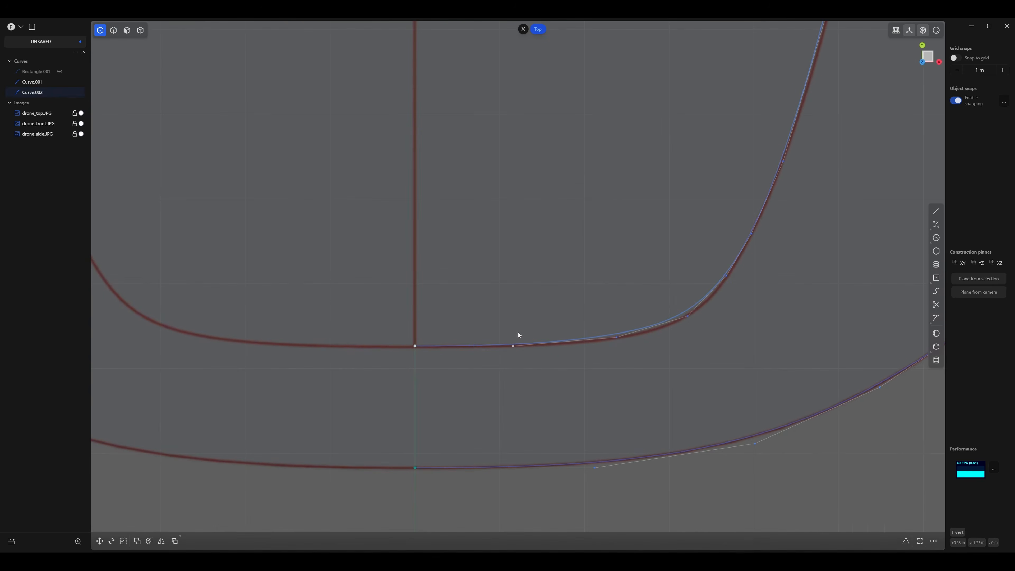
{"action": "key", "text": "s"}
{"action": "key", "text": "g"}
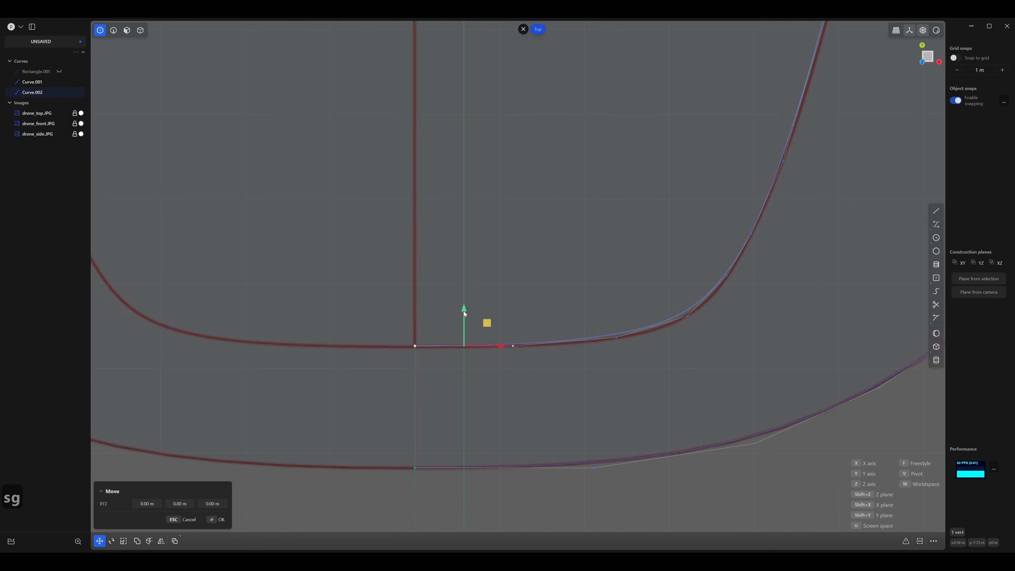
{"action": "left_click_drag", "start_coordinate": [463, 311], "coordinate": [463, 313]}
{"action": "right_click", "coordinate": [494, 307]}
Reposition the control points around the inner curve's lower-right corner so the curve matches the reference bend.
{"action": "middle_click_drag", "start_coordinate": [536, 298], "coordinate": [437, 263], "text": "shift"}
{"action": "scroll", "coordinate": [522, 312], "scroll_direction": "up", "scroll_amount": 1}
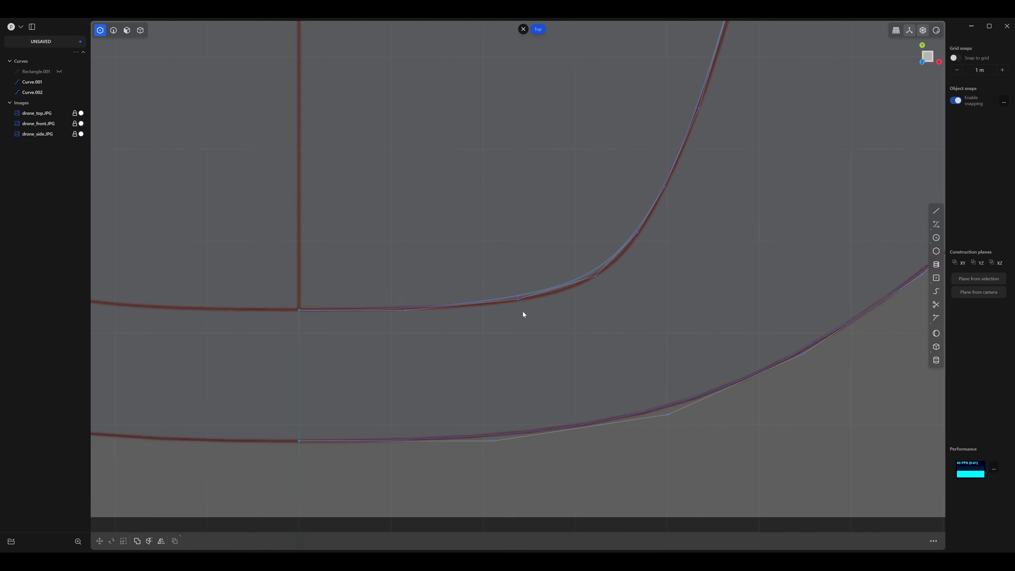
{"action": "left_click_drag", "start_coordinate": [518, 299], "coordinate": [545, 301]}
{"action": "middle_click_drag", "start_coordinate": [601, 277], "coordinate": [569, 288], "text": "shift"}
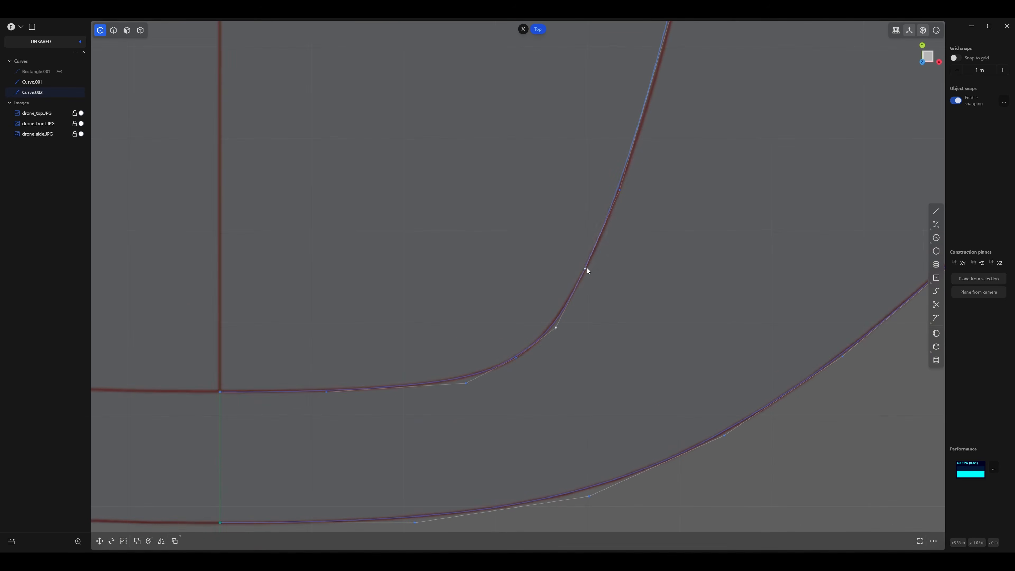
{"action": "left_click_drag", "start_coordinate": [515, 359], "coordinate": [514, 360]}
{"action": "middle_click_drag", "start_coordinate": [596, 291], "coordinate": [482, 408], "text": "shift"}
{"action": "left_click_drag", "start_coordinate": [506, 308], "coordinate": [509, 309]}
Move the control points along the inner curve's right side outward onto the reference outline.
{"action": "middle_click_drag", "start_coordinate": [579, 96], "coordinate": [551, 240], "text": "shift"}
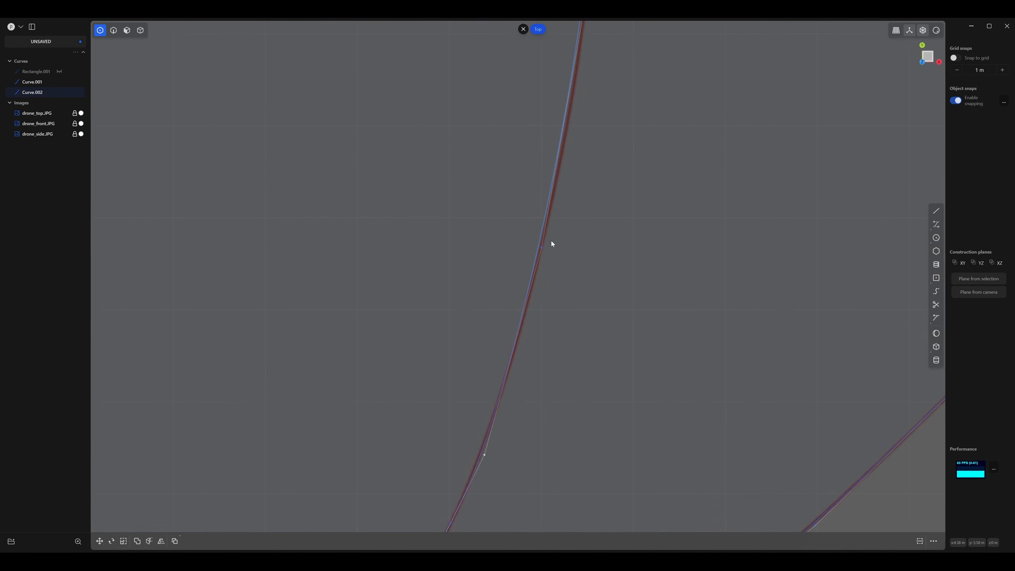
{"action": "left_click_drag", "start_coordinate": [539, 246], "coordinate": [544, 252]}
{"action": "scroll", "coordinate": [544, 252], "scroll_direction": "down", "scroll_amount": 2}
{"action": "scroll", "coordinate": [533, 236], "scroll_direction": "down", "scroll_amount": 4}
{"action": "middle_click_drag", "start_coordinate": [488, 192], "coordinate": [407, 343], "text": "shift"}
{"action": "scroll", "coordinate": [459, 309], "scroll_direction": "up", "scroll_amount": 5}
{"action": "middle_click_drag", "start_coordinate": [524, 311], "coordinate": [541, 285], "text": "shift"}
{"action": "left_click_drag", "start_coordinate": [531, 271], "coordinate": [534, 281]}
Reshape the inner curve's upper-right corner by pulling its control points inward toward the reference.
{"action": "middle_click_drag", "start_coordinate": [523, 124], "coordinate": [582, 341], "text": "shift"}
{"action": "scroll", "coordinate": [489, 298], "scroll_direction": "up", "scroll_amount": 2}
{"action": "left_click_drag", "start_coordinate": [566, 241], "coordinate": [559, 242]}
{"action": "middle_click_drag", "start_coordinate": [514, 229], "coordinate": [533, 311], "text": "shift"}
{"action": "left_click", "coordinate": [533, 312]}
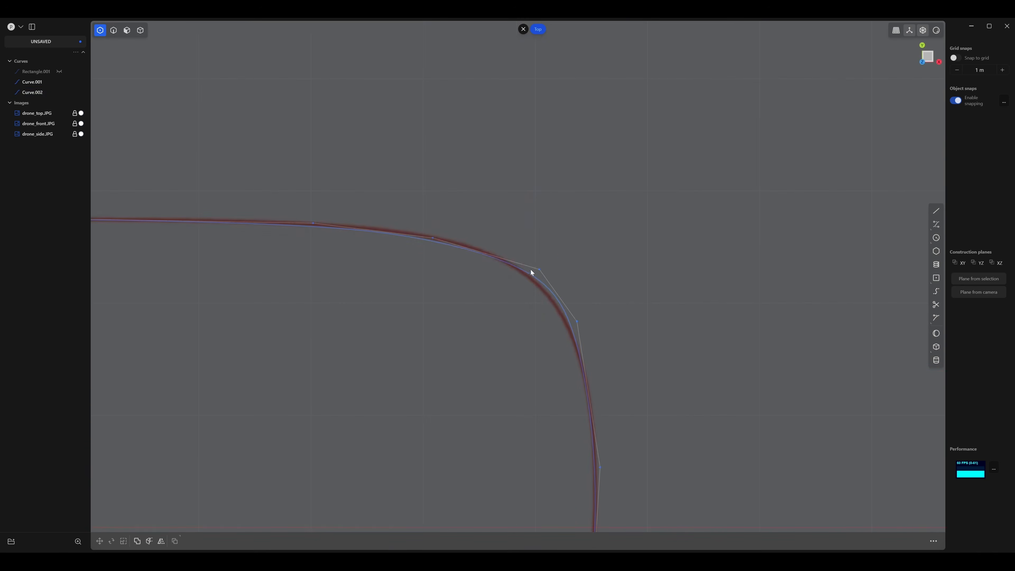
{"action": "left_click_drag", "start_coordinate": [538, 270], "coordinate": [513, 258]}
Raise the control point on the inner curve's top edge slightly to match the reference line.
{"action": "middle_click_drag", "start_coordinate": [460, 263], "coordinate": [659, 284], "text": "shift"}
{"action": "scroll", "coordinate": [632, 274], "scroll_direction": "up", "scroll_amount": 3}
{"action": "left_click_drag", "start_coordinate": [633, 248], "coordinate": [633, 243]}
{"action": "middle_click_drag", "start_coordinate": [434, 258], "coordinate": [392, 213], "text": "shift"}
{"action": "scroll", "coordinate": [578, 279], "scroll_direction": "down", "scroll_amount": 2}
{"action": "scroll", "coordinate": [555, 288], "scroll_direction": "down", "scroll_amount": 3}
{"action": "scroll", "coordinate": [391, 213], "scroll_direction": "up", "scroll_amount": 2}
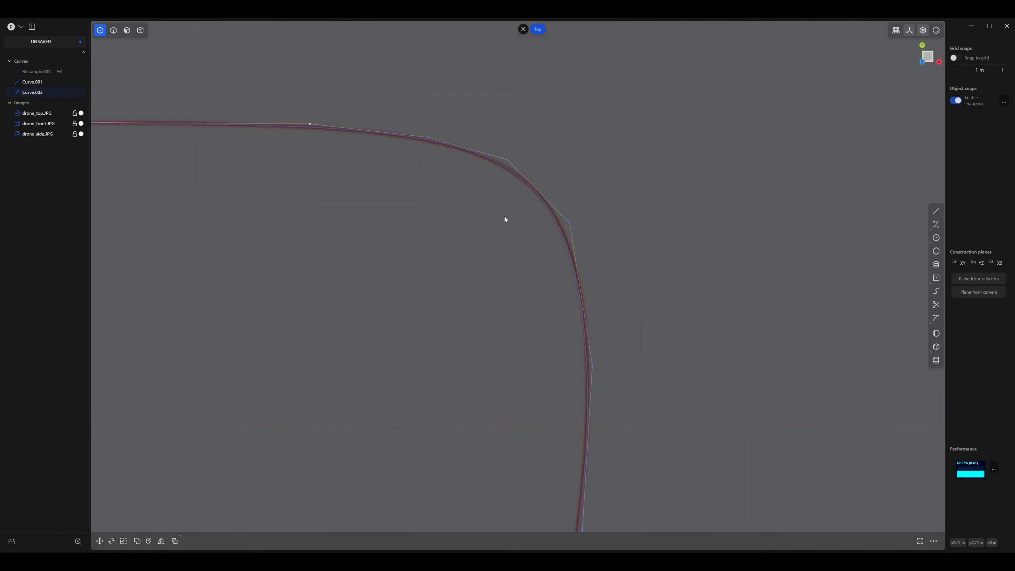
Fine-tune the two control points shaping the inner curve's upper-right corner.
{"action": "left_click", "coordinate": [508, 160]}
{"action": "scroll", "coordinate": [546, 223], "scroll_direction": "down", "scroll_amount": 3}
{"action": "middle_click_drag", "start_coordinate": [546, 222], "coordinate": [398, 172], "text": "shift"}
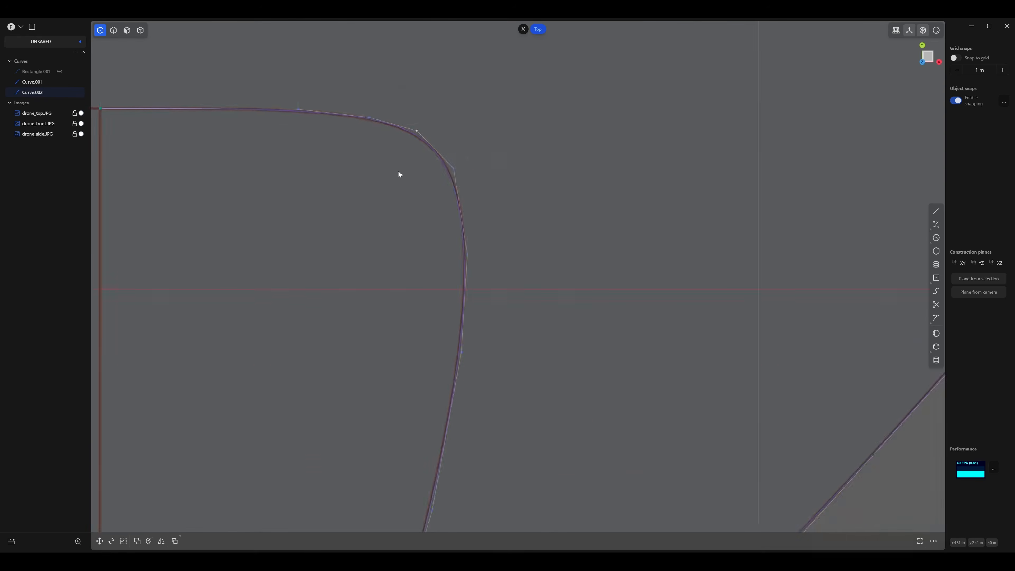
{"action": "scroll", "coordinate": [420, 176], "scroll_direction": "up", "scroll_amount": 6}
{"action": "left_click_drag", "start_coordinate": [501, 186], "coordinate": [504, 187]}
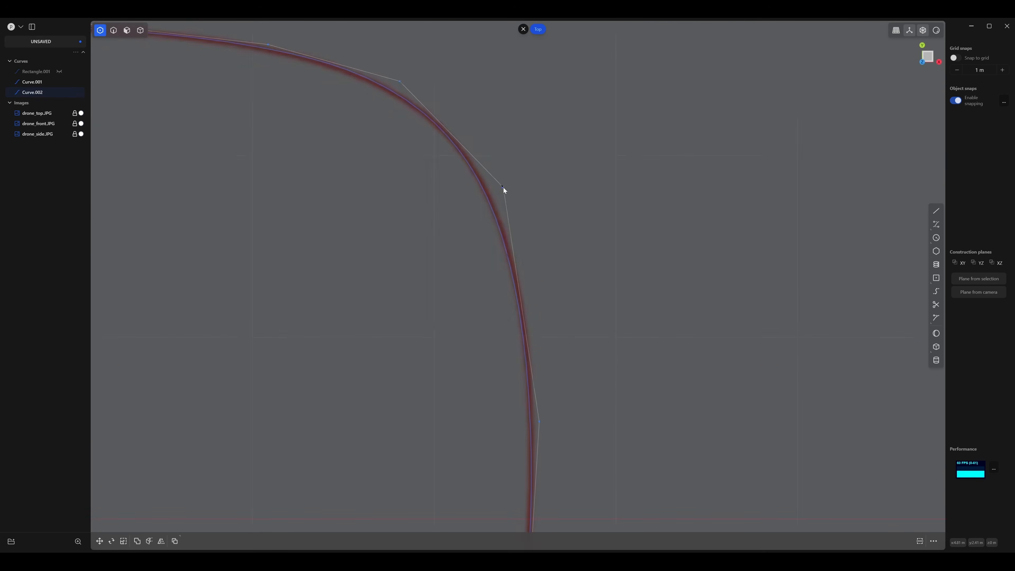
Nudge the control points along the upper part of the inner curve's right side onto the reference outline.
{"action": "scroll", "coordinate": [501, 190], "scroll_direction": "down", "scroll_amount": 6}
{"action": "middle_click_drag", "start_coordinate": [435, 274], "coordinate": [422, 191], "text": "shift"}
{"action": "scroll", "coordinate": [424, 192], "scroll_direction": "up", "scroll_amount": 3}
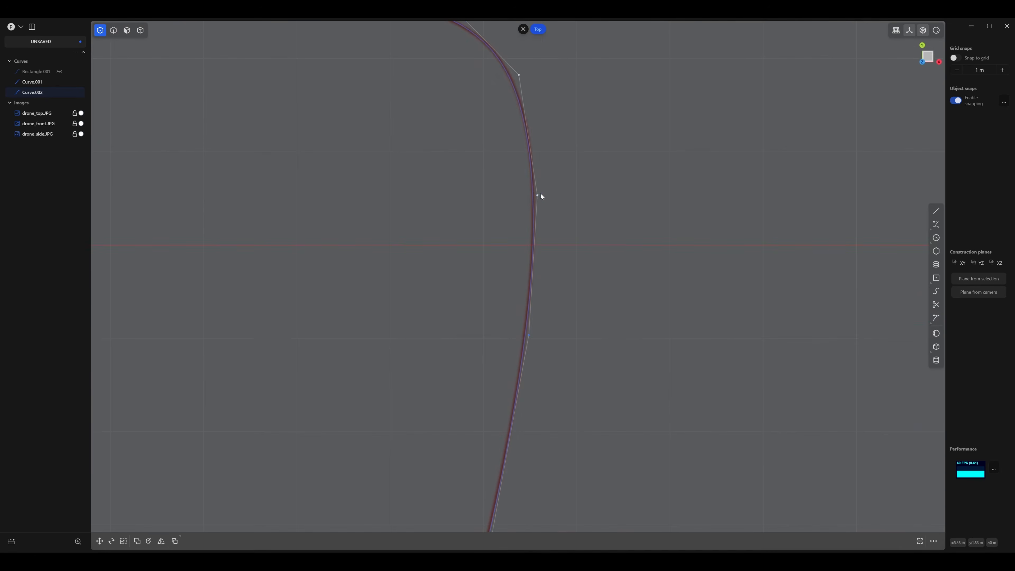
{"action": "left_click_drag", "start_coordinate": [538, 187], "coordinate": [538, 187]}
{"action": "middle_click_drag", "start_coordinate": [507, 277], "coordinate": [520, 178], "text": "shift"}
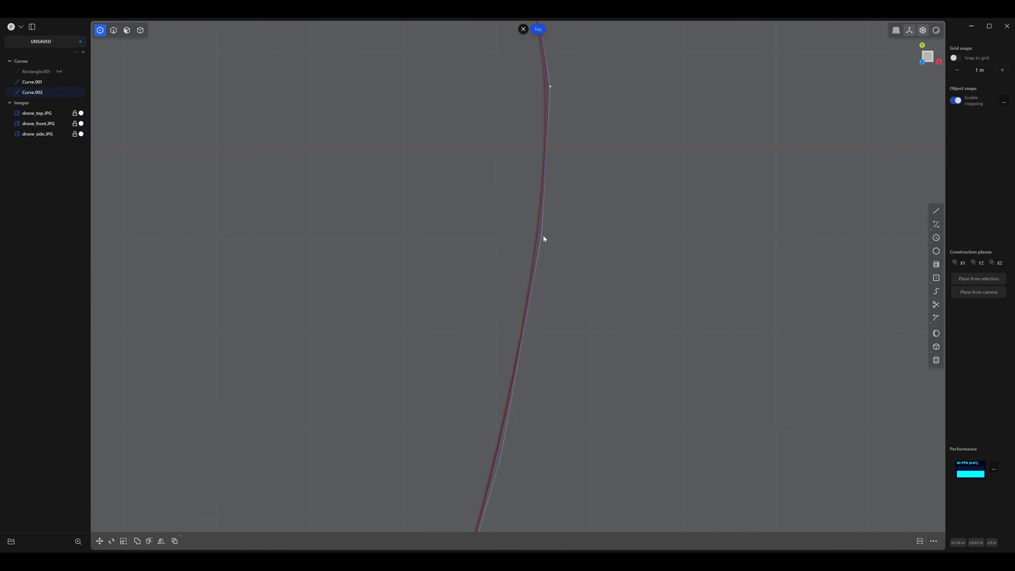
{"action": "left_click_drag", "start_coordinate": [543, 237], "coordinate": [540, 237]}
Fit the control points along the lower part of the inner curve's right side to the reference outline.
{"action": "scroll", "coordinate": [541, 237], "scroll_direction": "down", "scroll_amount": 6}
{"action": "scroll", "coordinate": [443, 308], "scroll_direction": "up", "scroll_amount": 1}
{"action": "middle_click_drag", "start_coordinate": [472, 322], "coordinate": [504, 96], "text": "shift"}
{"action": "scroll", "coordinate": [540, 196], "scroll_direction": "up", "scroll_amount": 5}
{"action": "left_click_drag", "start_coordinate": [564, 244], "coordinate": [562, 243]}
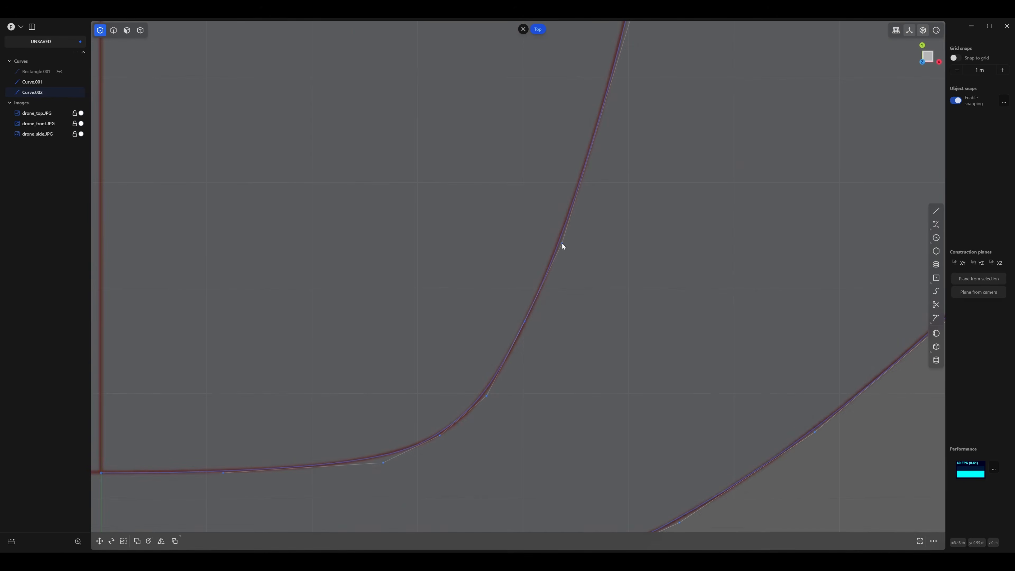
{"action": "middle_click_drag", "start_coordinate": [513, 264], "coordinate": [550, 173], "text": "shift"}
{"action": "scroll", "coordinate": [599, 196], "scroll_direction": "up", "scroll_amount": 5}
{"action": "scroll", "coordinate": [601, 200], "scroll_direction": "up", "scroll_amount": 3}
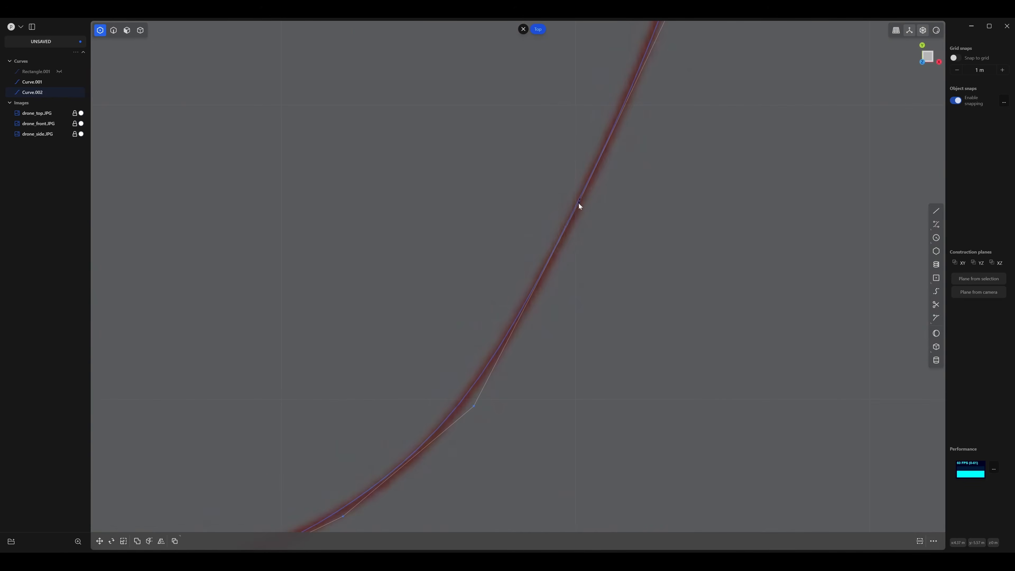
{"action": "scroll", "coordinate": [580, 206], "scroll_direction": "down", "scroll_amount": 8}
{"action": "middle_click_drag", "start_coordinate": [464, 249], "coordinate": [509, 192], "text": "shift"}
{"action": "scroll", "coordinate": [509, 192], "scroll_direction": "up", "scroll_amount": 6}
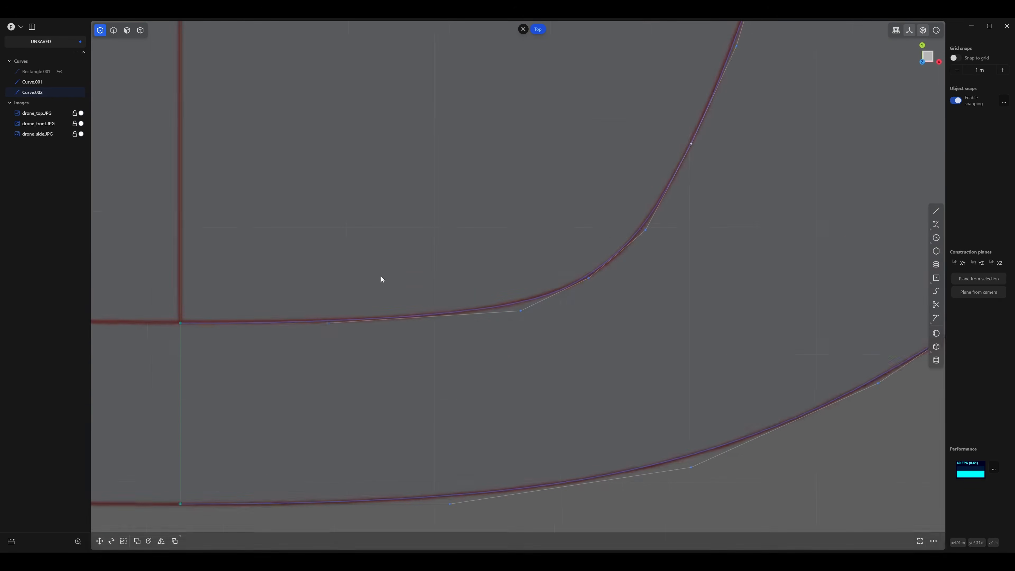
Move the two control points at the inner curve's lower end up about 0.005 m along Y onto the reference line.
{"action": "middle_click_drag", "start_coordinate": [354, 277], "coordinate": [468, 247], "text": "shift"}
{"action": "scroll", "coordinate": [468, 247], "scroll_direction": "down", "scroll_amount": 4}
{"action": "left_click_drag", "start_coordinate": [336, 246], "coordinate": [480, 317]}
{"action": "key", "text": "g"}
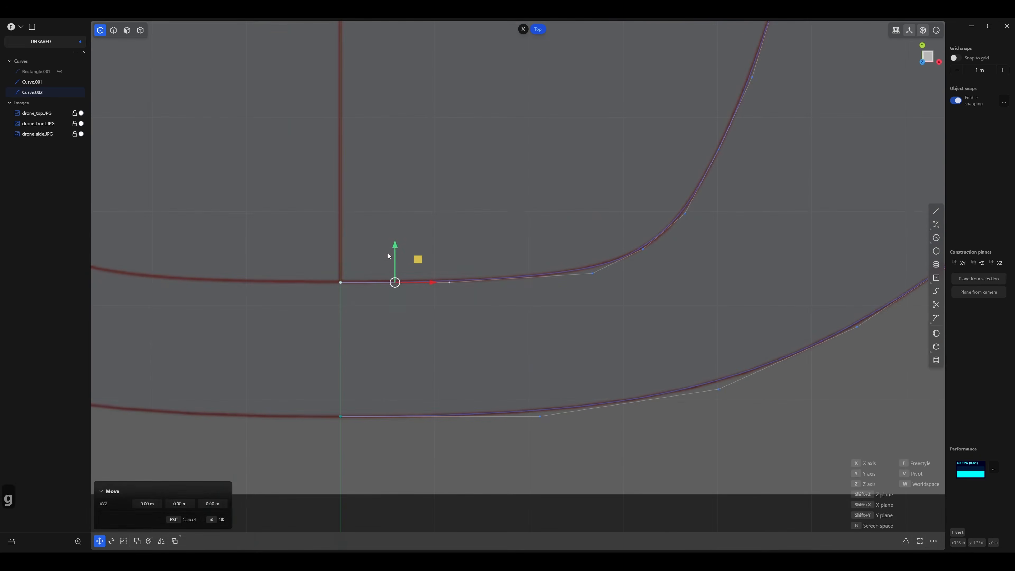
{"action": "left_click_drag", "start_coordinate": [396, 244], "coordinate": [397, 243]}
{"action": "middle_click_drag", "start_coordinate": [533, 228], "coordinate": [401, 266], "text": "shift"}
{"action": "scroll", "coordinate": [402, 266], "scroll_direction": "down", "scroll_amount": 3}
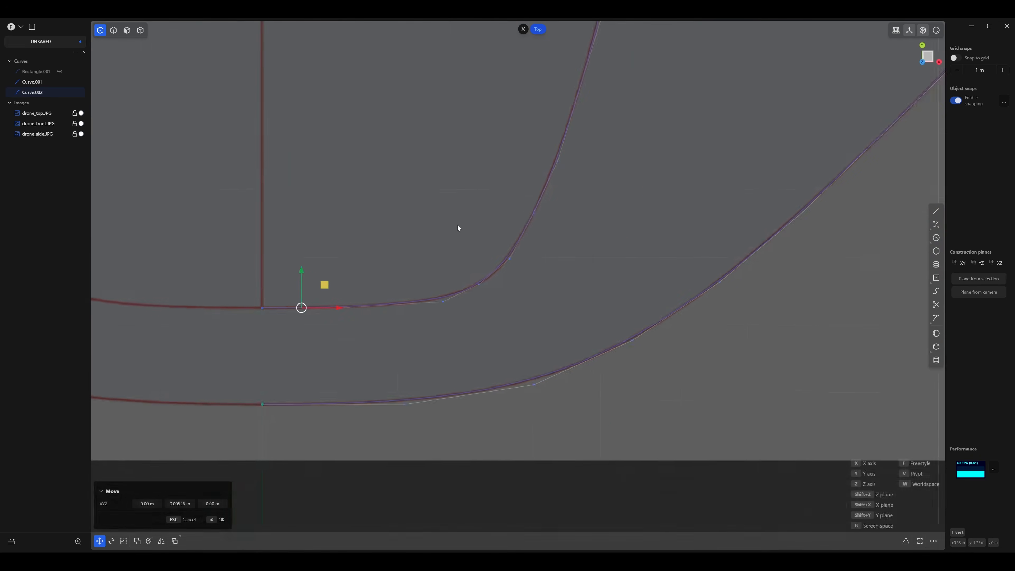
{"action": "middle_click_drag", "start_coordinate": [511, 198], "coordinate": [458, 275], "text": "shift"}
{"action": "key", "text": "Return"}
Review the two traced curves in perspective and compare them with the profile in the side reference image.
{"action": "left_click_drag", "start_coordinate": [503, 236], "coordinate": [504, 231]}
{"action": "middle_click_drag", "start_coordinate": [434, 354], "coordinate": [472, 329], "text": "shift"}
{"action": "scroll", "coordinate": [472, 328], "scroll_direction": "up", "scroll_amount": 4}
{"action": "scroll", "coordinate": [472, 329], "scroll_direction": "down", "scroll_amount": 9}
{"action": "middle_click_drag", "start_coordinate": [464, 214], "coordinate": [426, 301], "text": "shift"}
{"action": "key", "text": "2"}
{"action": "left_click", "coordinate": [556, 268]}
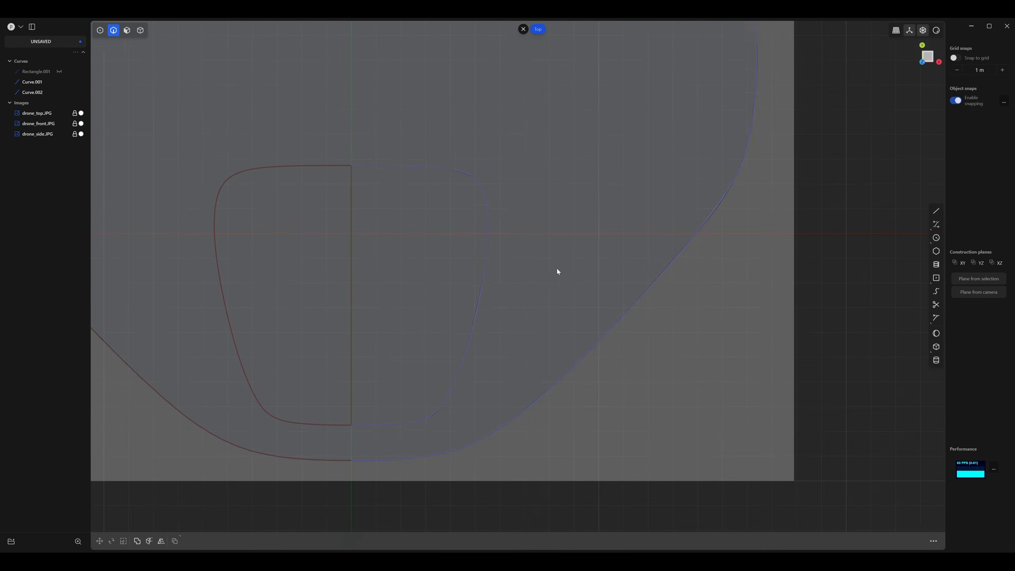
{"action": "scroll", "coordinate": [557, 268], "scroll_direction": "down", "scroll_amount": 5}
{"action": "middle_click_drag", "start_coordinate": [642, 372], "coordinate": [427, 309]}
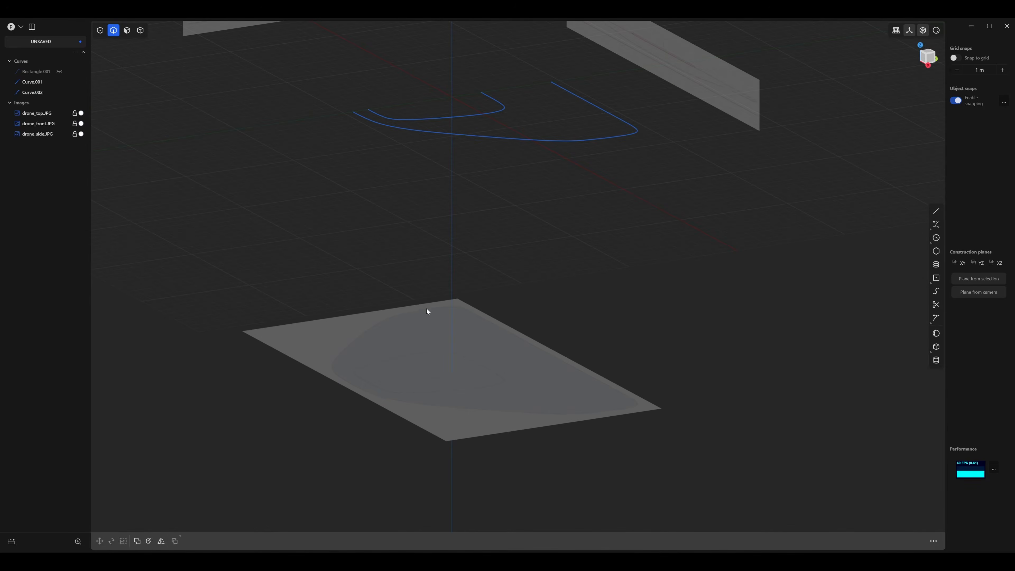
{"action": "key", "text": "2"}
{"action": "middle_click_drag", "start_coordinate": [480, 109], "coordinate": [515, 263], "text": "shift"}
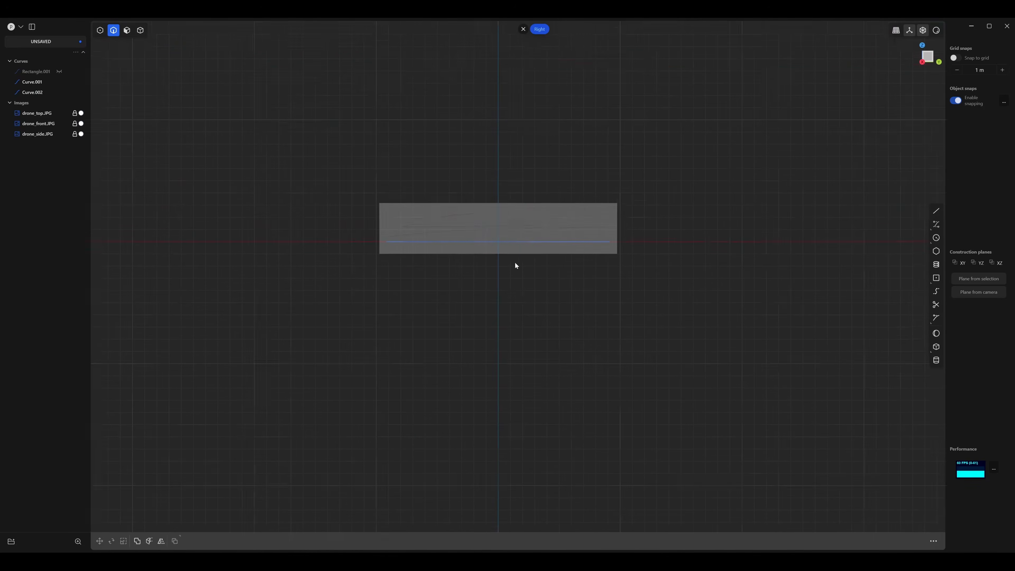
{"action": "scroll", "coordinate": [461, 234], "scroll_direction": "up", "scroll_amount": 5}
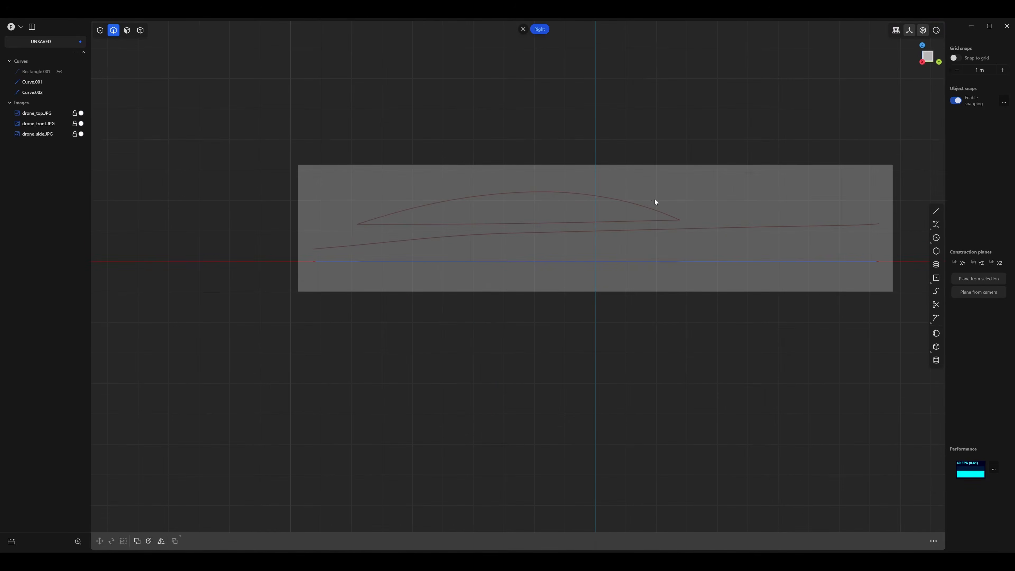
{"action": "middle_click_drag", "start_coordinate": [685, 223], "coordinate": [573, 207], "text": "shift"}
{"action": "scroll", "coordinate": [567, 207], "scroll_direction": "down", "scroll_amount": 2}
{"action": "scroll", "coordinate": [519, 207], "scroll_direction": "up", "scroll_amount": 4}
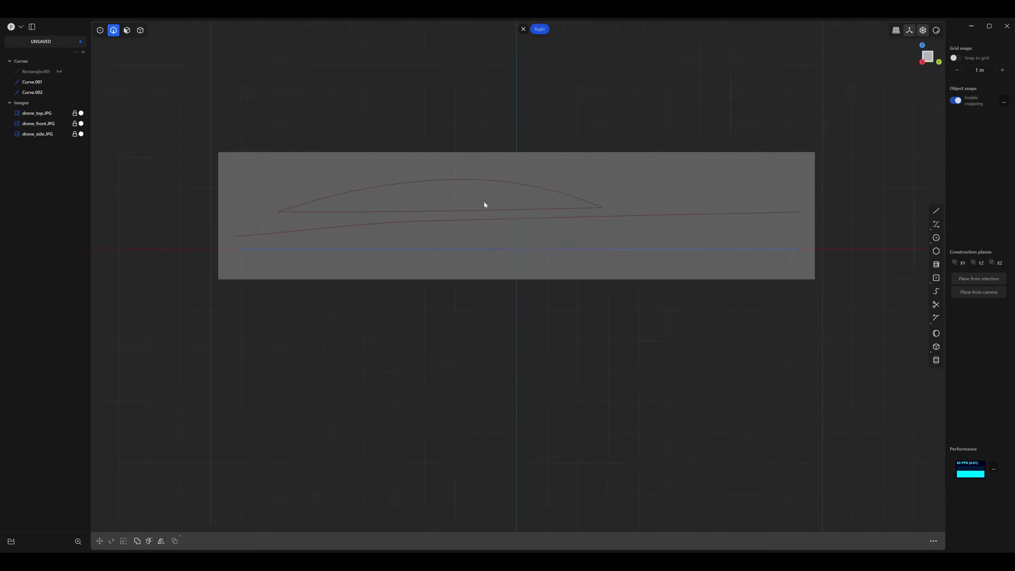
{"action": "middle_click_drag", "start_coordinate": [476, 311], "coordinate": [465, 286]}
{"action": "middle_click_drag", "start_coordinate": [495, 287], "coordinate": [390, 249], "text": "shift"}
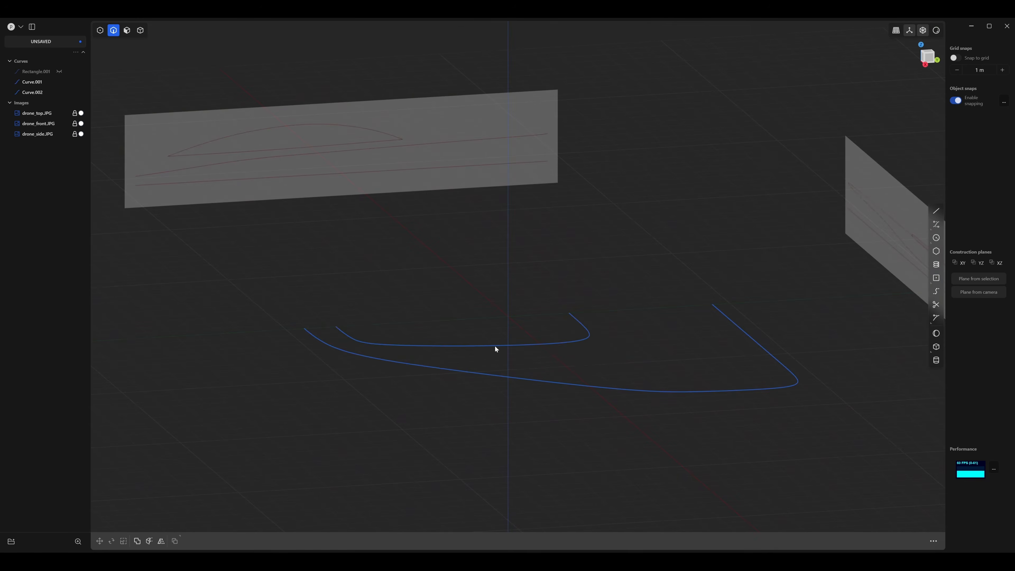
Raise the whole inner curve about 1.22 m along Z to the base of the dome in the side reference.
{"action": "left_click", "coordinate": [494, 346]}
{"action": "middle_click_drag", "start_coordinate": [497, 377], "coordinate": [509, 354]}
{"action": "key", "text": "2"}
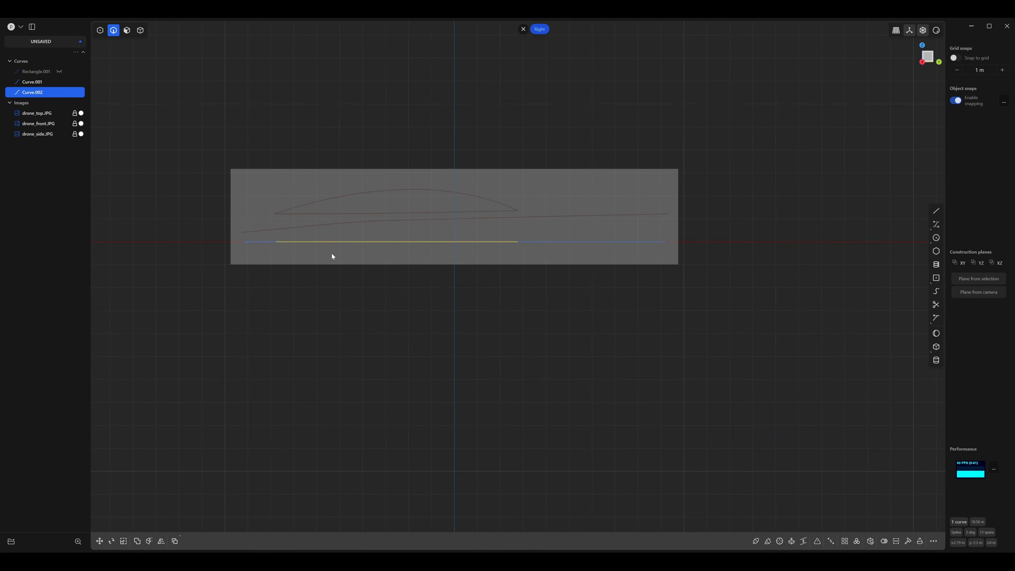
{"action": "middle_click_drag", "start_coordinate": [342, 270], "coordinate": [324, 251]}
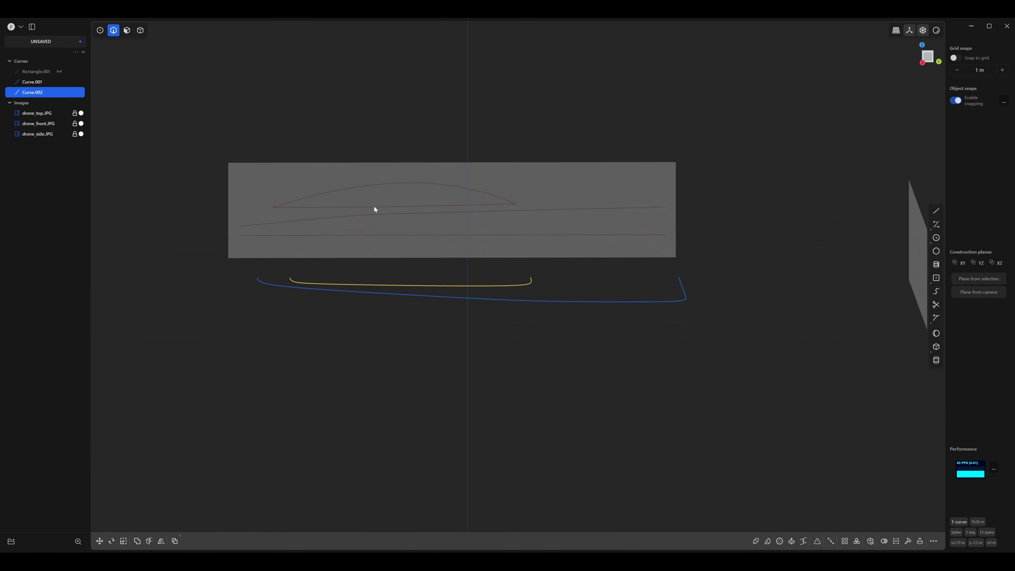
{"action": "middle_click_drag", "start_coordinate": [493, 289], "coordinate": [492, 301]}
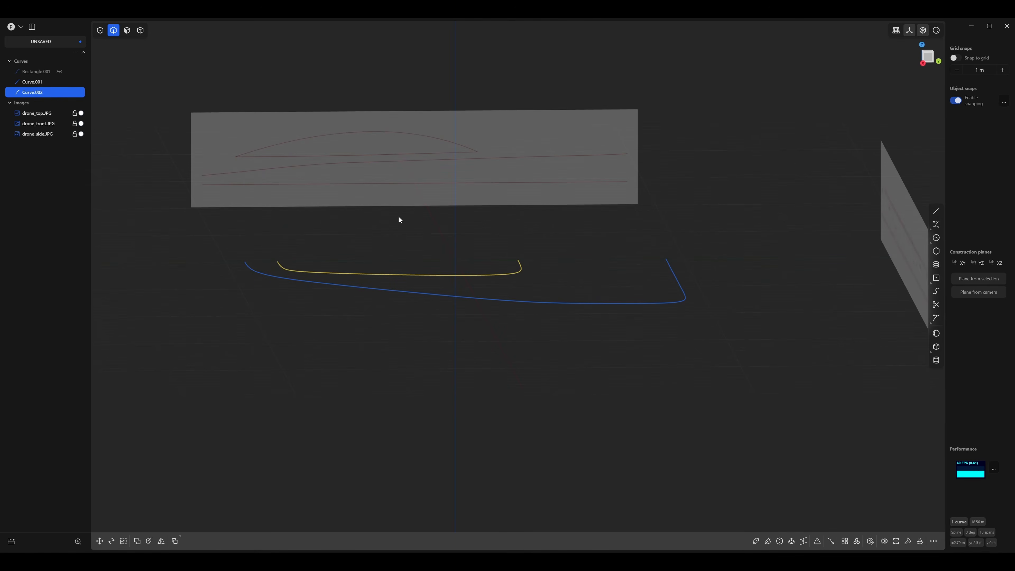
{"action": "key", "text": "2"}
{"action": "middle_click_drag", "start_coordinate": [393, 219], "coordinate": [424, 195], "text": "shift"}
{"action": "scroll", "coordinate": [423, 195], "scroll_direction": "up", "scroll_amount": 4}
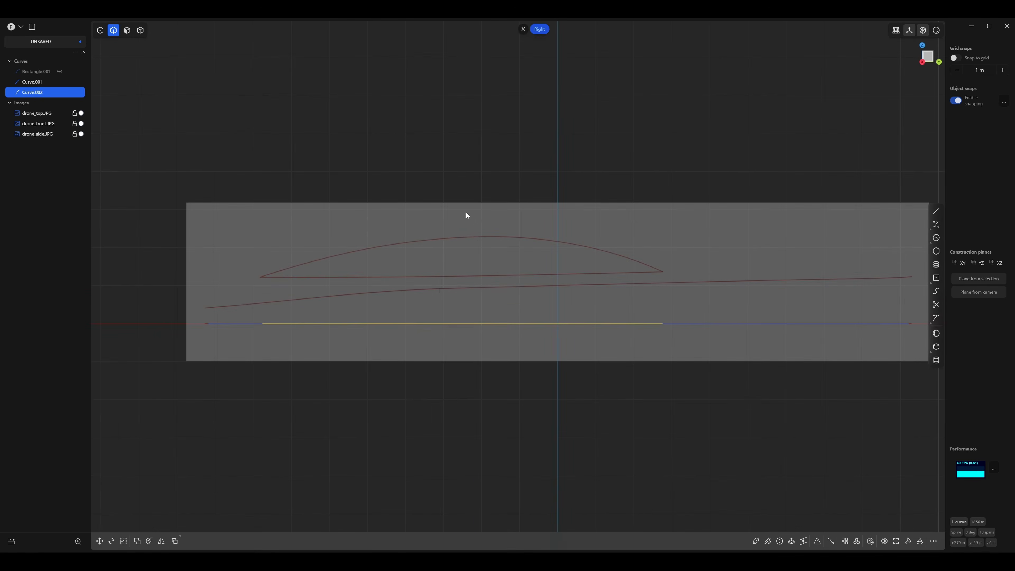
{"action": "key", "text": "g"}
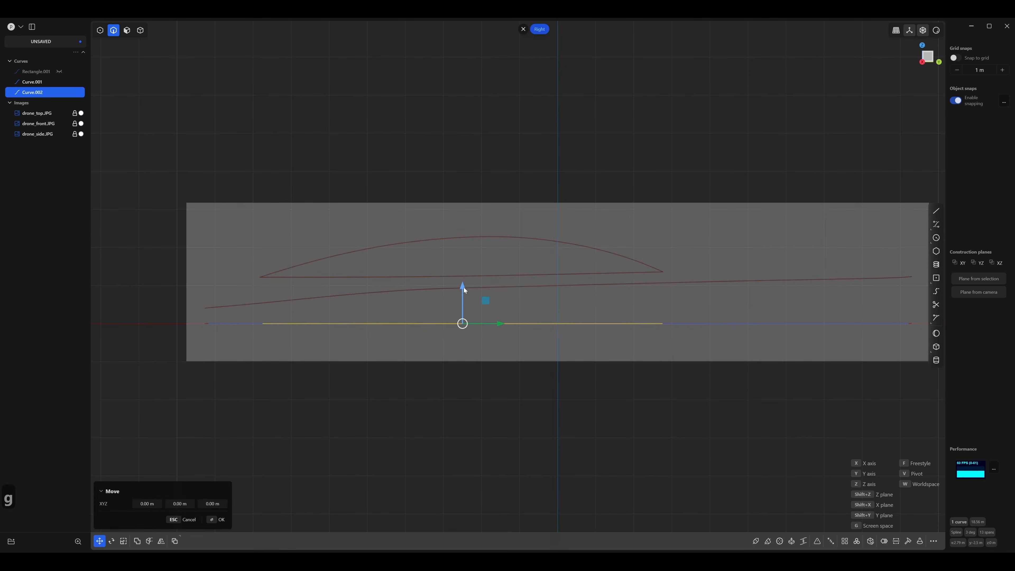
{"action": "left_click_drag", "start_coordinate": [461, 287], "coordinate": [471, 240]}
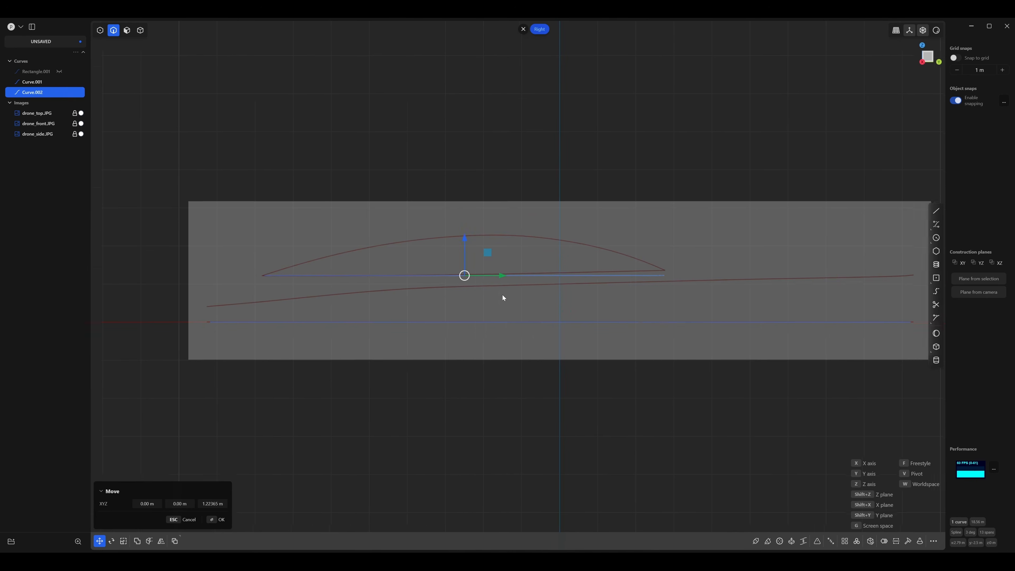
Rotate the inner curve freestyle about its left end by about 0.82° so its other end meets the dome's right corner in the side view.
{"action": "scroll", "coordinate": [573, 291], "scroll_direction": "up", "scroll_amount": 3}
{"action": "key", "text": "r"}
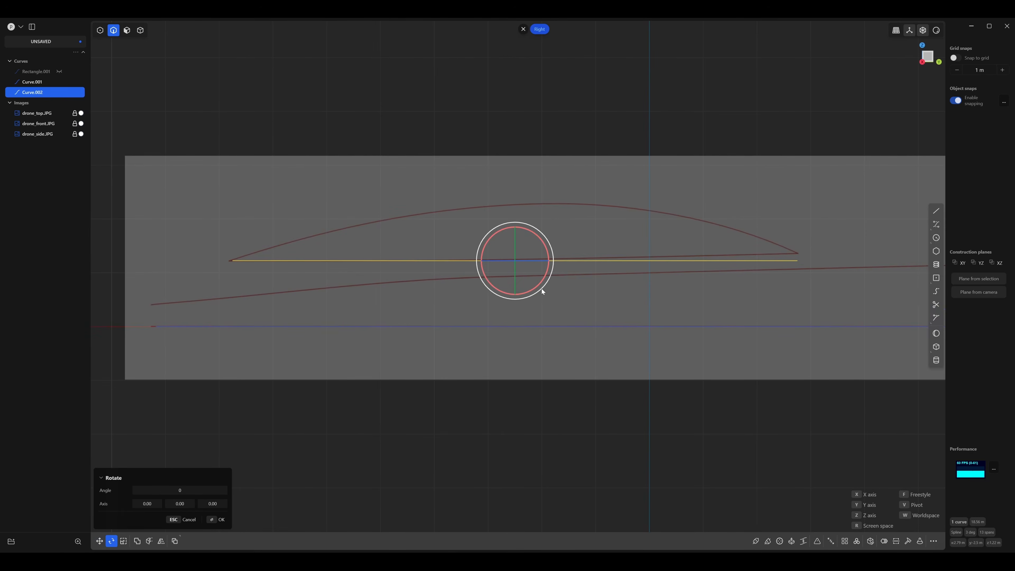
{"action": "key", "text": "f"}
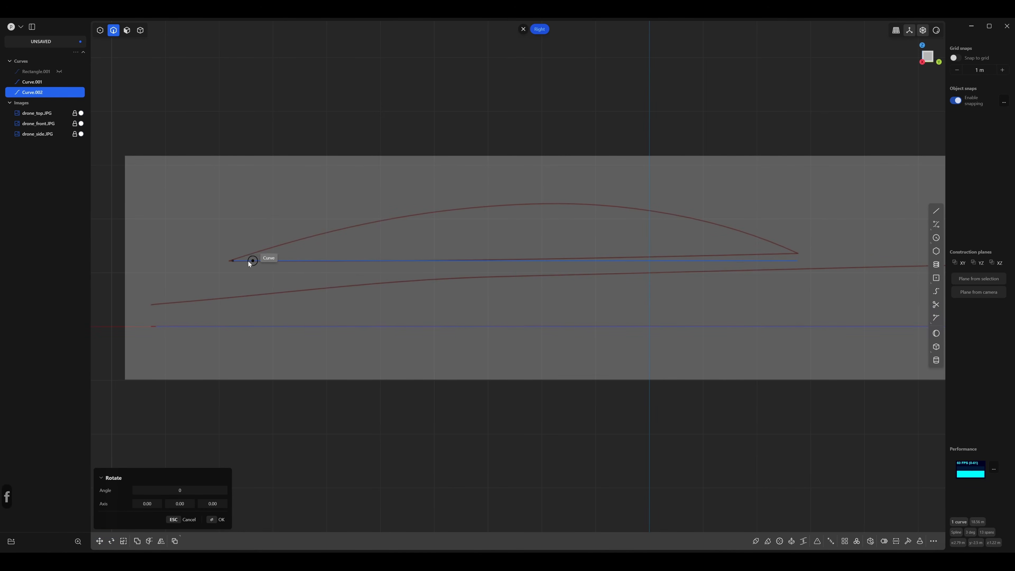
{"action": "left_click", "coordinate": [231, 260]}
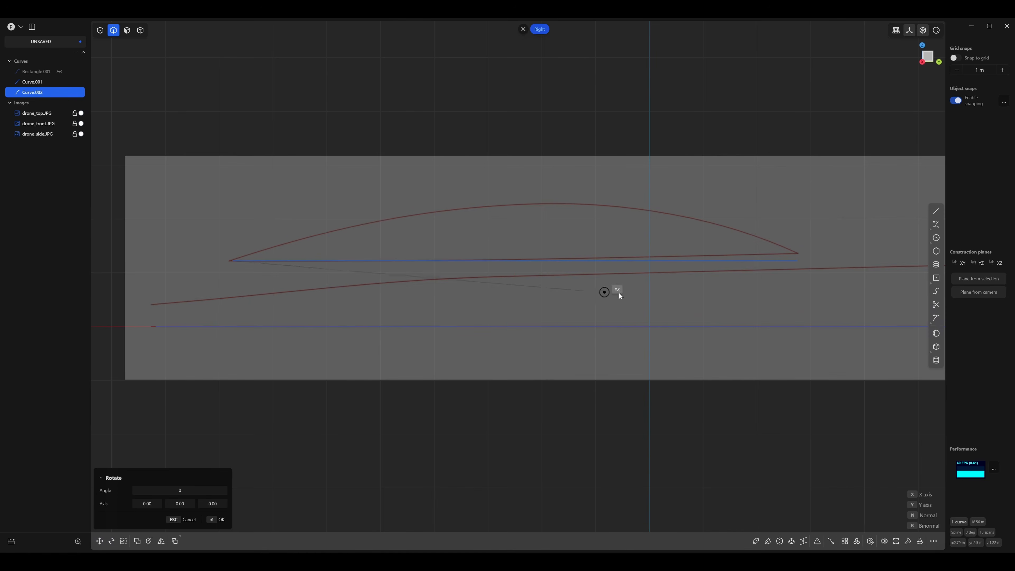
{"action": "left_click", "coordinate": [800, 262]}
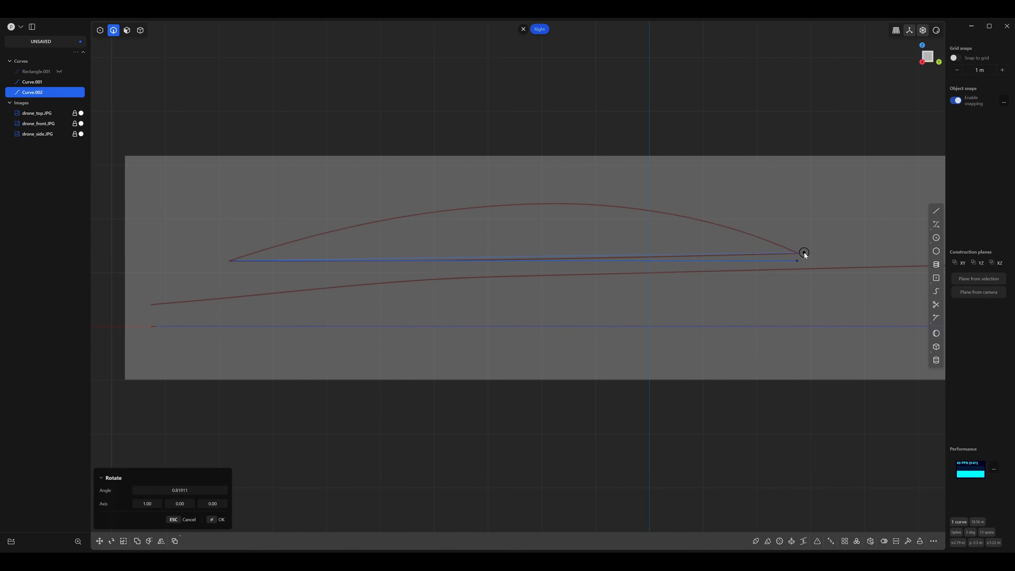
{"action": "left_click", "coordinate": [804, 253]}
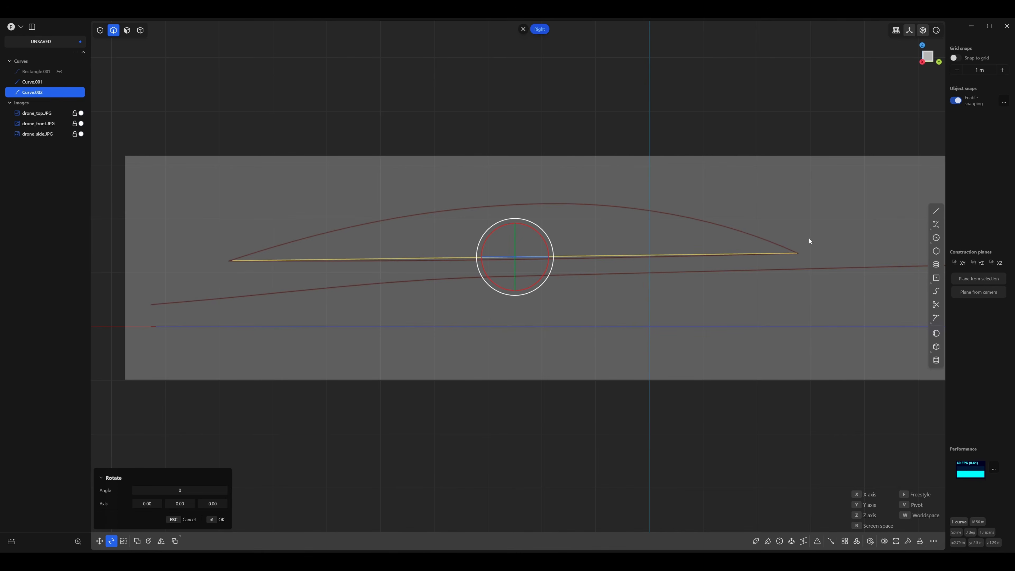
Examine how the tilted inner curve's ends and control points fit the dome's base line in the side reference and in perspective.
{"action": "middle_click_drag", "start_coordinate": [488, 167], "coordinate": [585, 117], "text": "shift"}
{"action": "scroll", "coordinate": [481, 120], "scroll_direction": "up", "scroll_amount": 3}
{"action": "middle_click_drag", "start_coordinate": [307, 210], "coordinate": [257, 178], "text": "shift"}
{"action": "scroll", "coordinate": [291, 204], "scroll_direction": "down", "scroll_amount": 2}
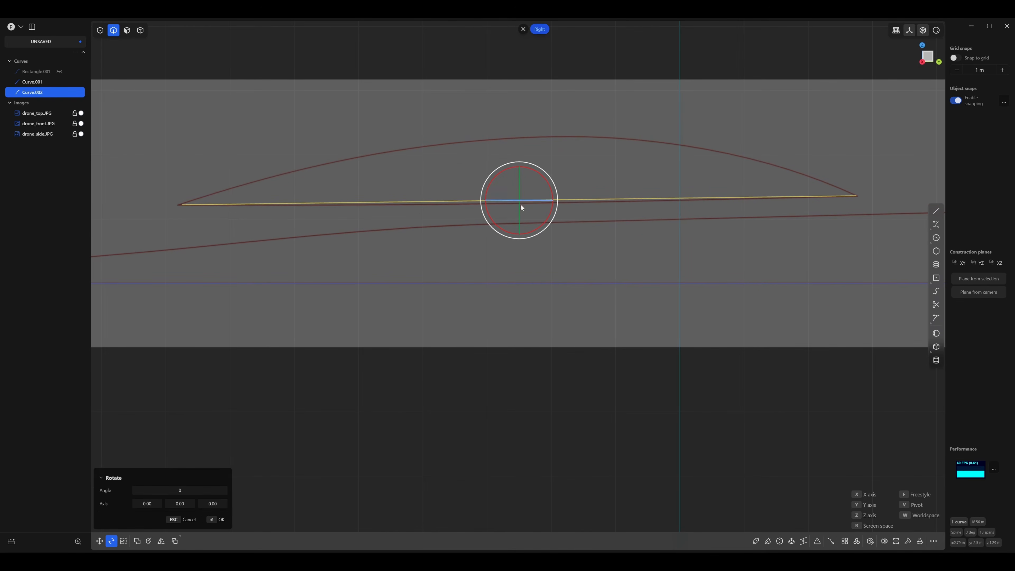
{"action": "key", "text": "1"}
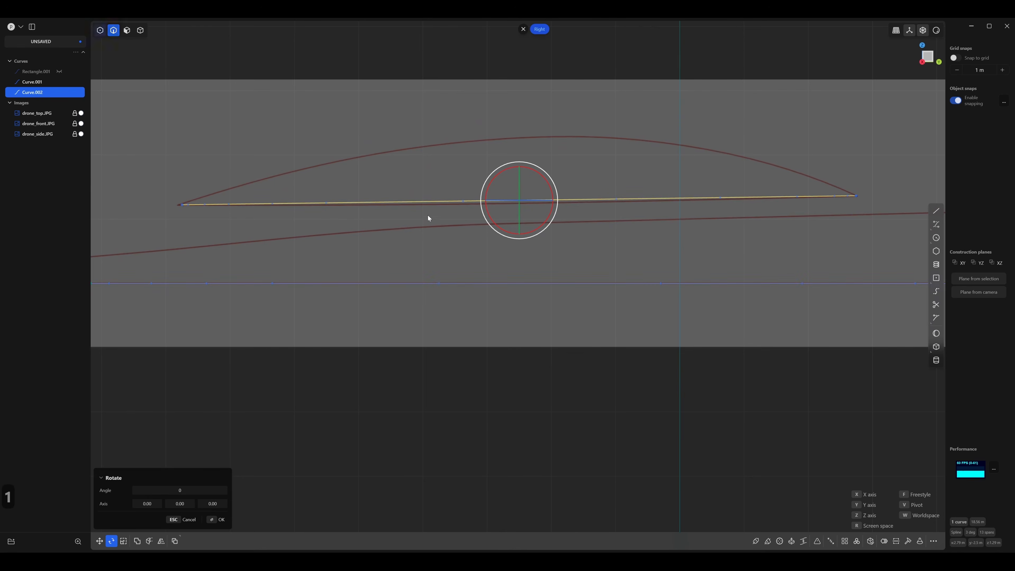
{"action": "middle_click_drag", "start_coordinate": [433, 220], "coordinate": [559, 226], "text": "shift"}
{"action": "scroll", "coordinate": [450, 218], "scroll_direction": "up", "scroll_amount": 7}
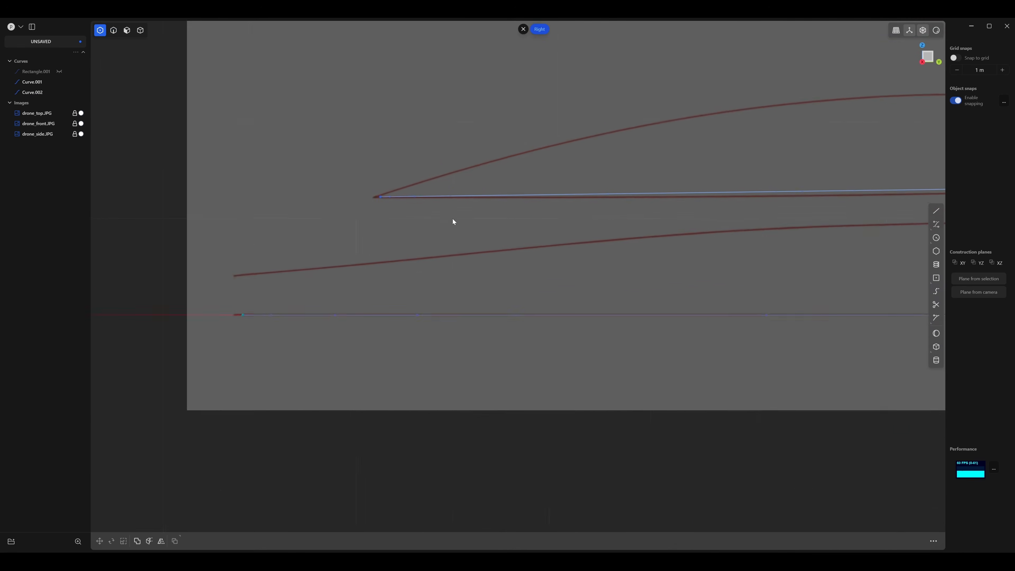
{"action": "middle_click_drag", "start_coordinate": [367, 202], "coordinate": [402, 198], "text": "shift"}
{"action": "scroll", "coordinate": [421, 216], "scroll_direction": "up", "scroll_amount": 3}
{"action": "scroll", "coordinate": [346, 176], "scroll_direction": "down", "scroll_amount": 3}
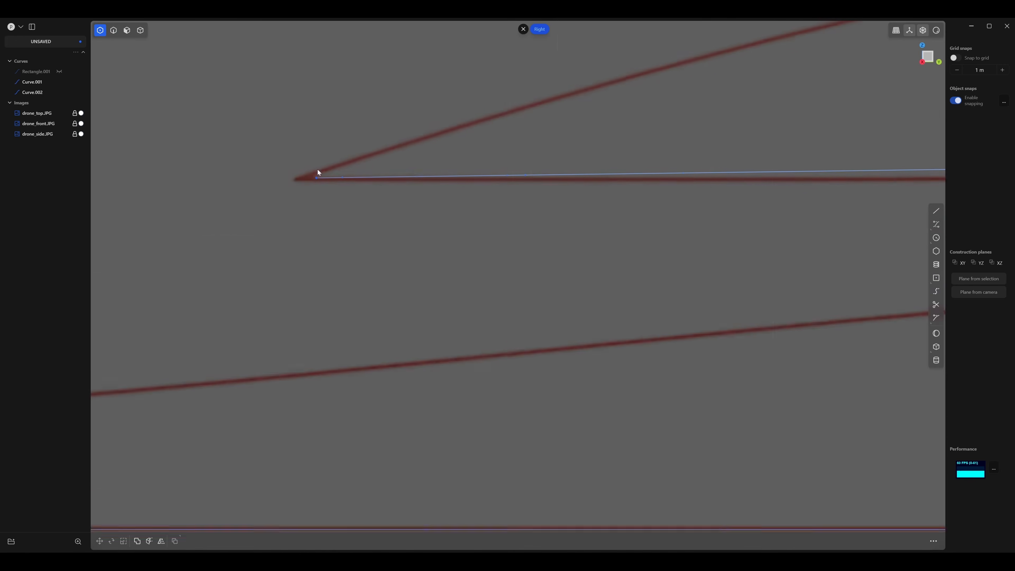
{"action": "scroll", "coordinate": [391, 214], "scroll_direction": "down", "scroll_amount": 10}
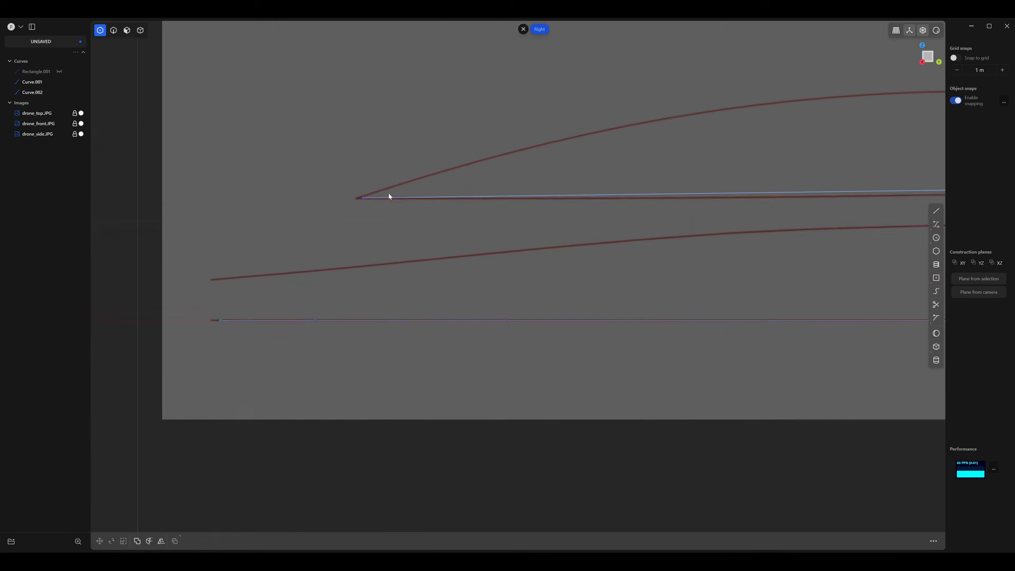
{"action": "middle_click_drag", "start_coordinate": [362, 210], "coordinate": [337, 241]}
{"action": "scroll", "coordinate": [337, 239], "scroll_direction": "up", "scroll_amount": 5}
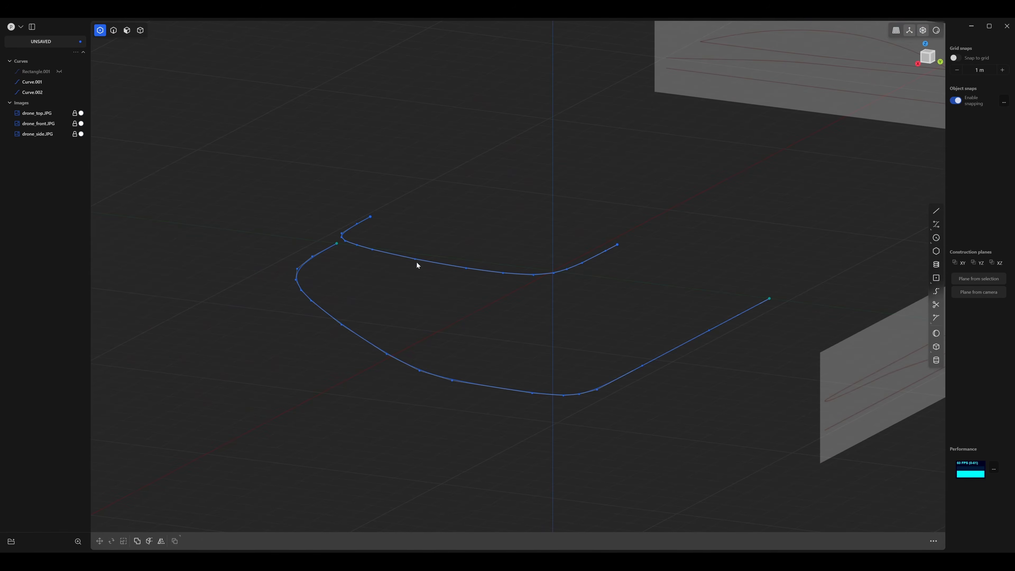
Try moving a control point on the inner curve's side vertically and along X, undoing both moves.
{"action": "left_click", "coordinate": [416, 260]}
{"action": "key", "text": "g"}
{"action": "left_click_drag", "start_coordinate": [417, 230], "coordinate": [413, 191]}
{"action": "key", "text": "ctrl+z"}
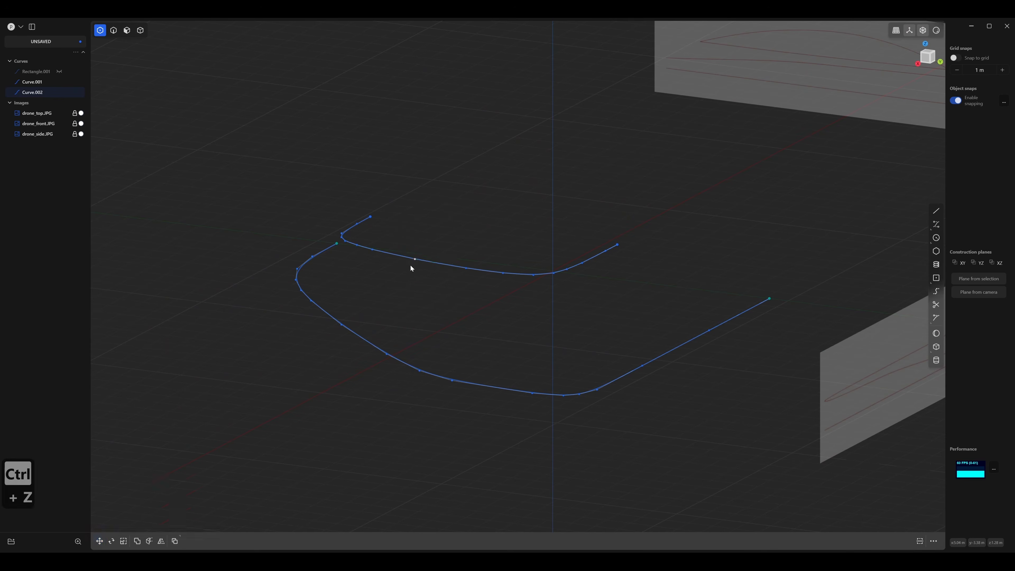
{"action": "key", "text": "g"}
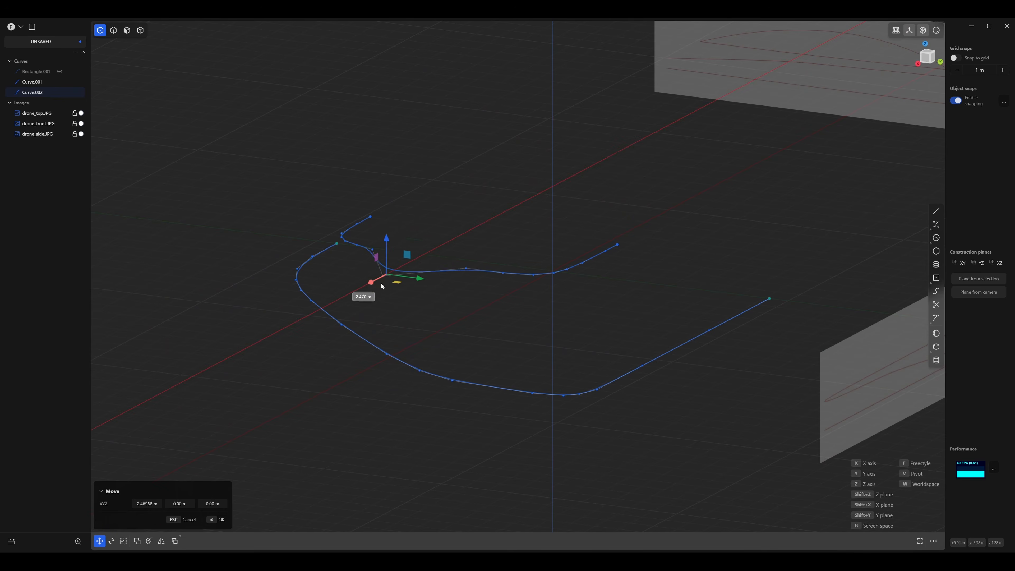
{"action": "key", "text": "ctrl+z"}
In the side view, lower the control point beside the inner curve's left end about 0.002 m onto the dome's base line.
{"action": "middle_click_drag", "start_coordinate": [429, 262], "coordinate": [595, 229]}
{"action": "key", "text": "2"}
{"action": "scroll", "coordinate": [516, 239], "scroll_direction": "up", "scroll_amount": 3}
{"action": "scroll", "coordinate": [492, 231], "scroll_direction": "up", "scroll_amount": 7}
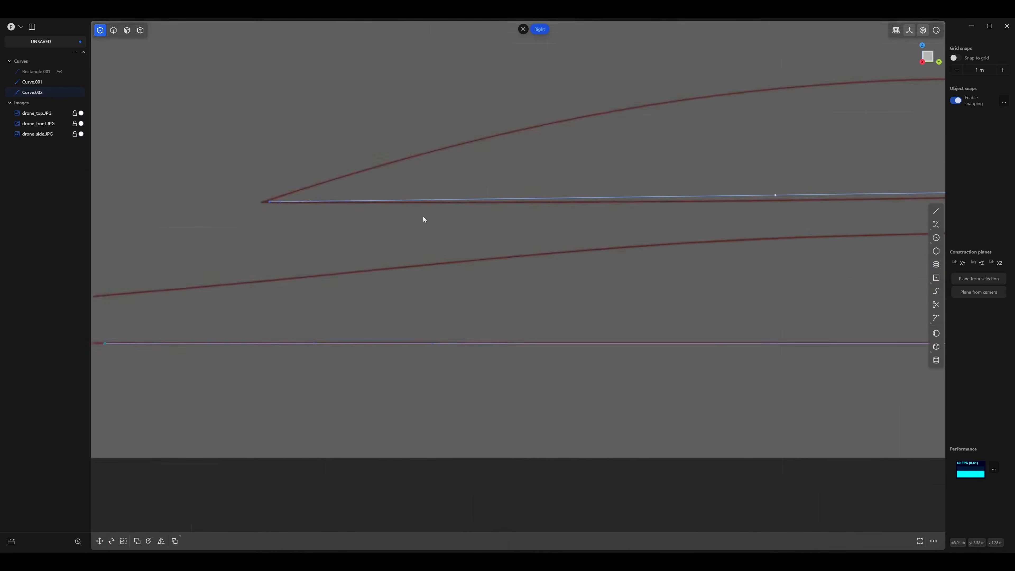
{"action": "middle_click_drag", "start_coordinate": [315, 189], "coordinate": [543, 246], "text": "shift"}
{"action": "scroll", "coordinate": [543, 247], "scroll_direction": "up", "scroll_amount": 2}
{"action": "left_click", "coordinate": [543, 246]}
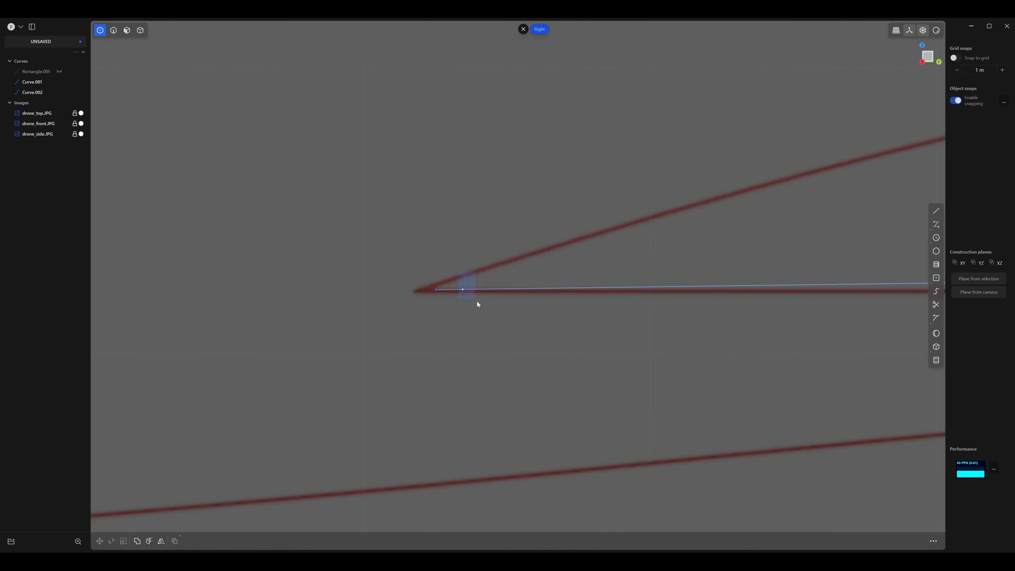
{"action": "left_click", "coordinate": [445, 289]}
{"action": "key", "text": "g"}
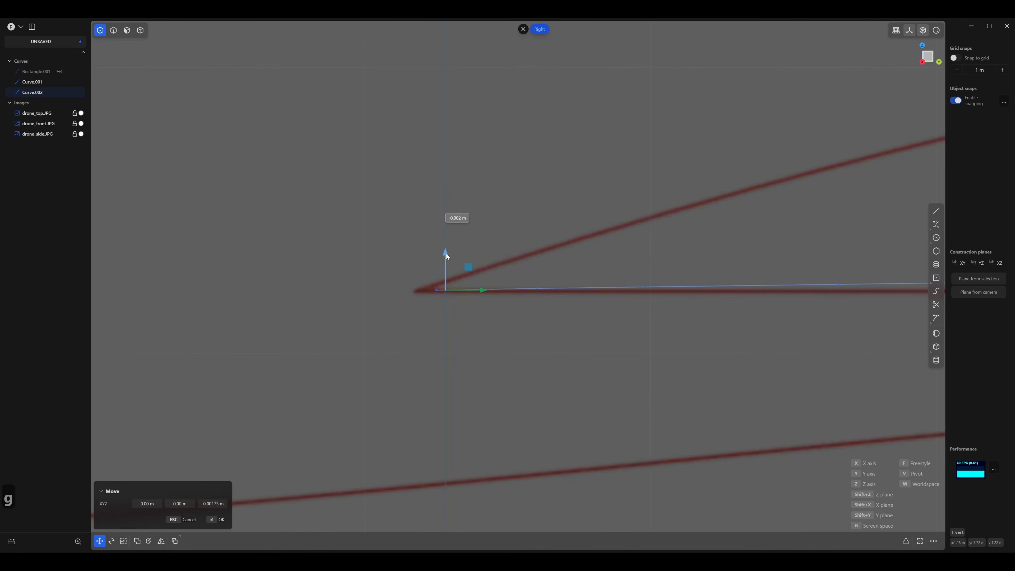
{"action": "left_click_drag", "start_coordinate": [445, 254], "coordinate": [446, 256]}
Lower the next two control points along the inner curve onto the dome's base line, the second by about 0.016 m along Z.
{"action": "middle_click_drag", "start_coordinate": [478, 258], "coordinate": [323, 172], "text": "shift"}
{"action": "left_click", "coordinate": [367, 181]}
{"action": "left_click", "coordinate": [382, 203]}
{"action": "key", "text": "g"}
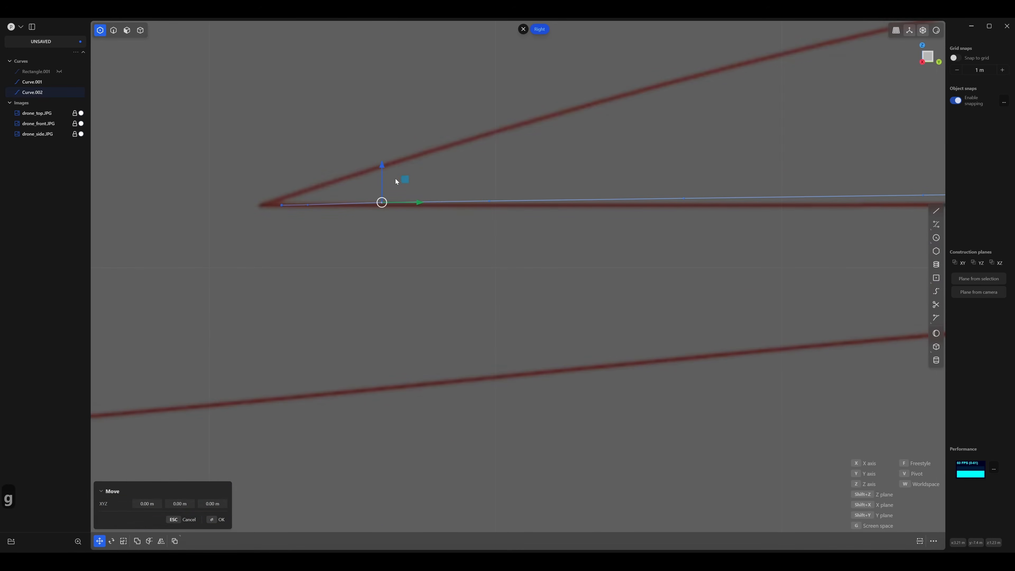
{"action": "left_click_drag", "start_coordinate": [381, 163], "coordinate": [381, 166]}
{"action": "middle_click_drag", "start_coordinate": [517, 179], "coordinate": [377, 156], "text": "shift"}
{"action": "left_click", "coordinate": [377, 155]}
{"action": "left_click", "coordinate": [349, 178]}
{"action": "key", "text": "g"}
{"action": "left_click_drag", "start_coordinate": [349, 140], "coordinate": [349, 146]}
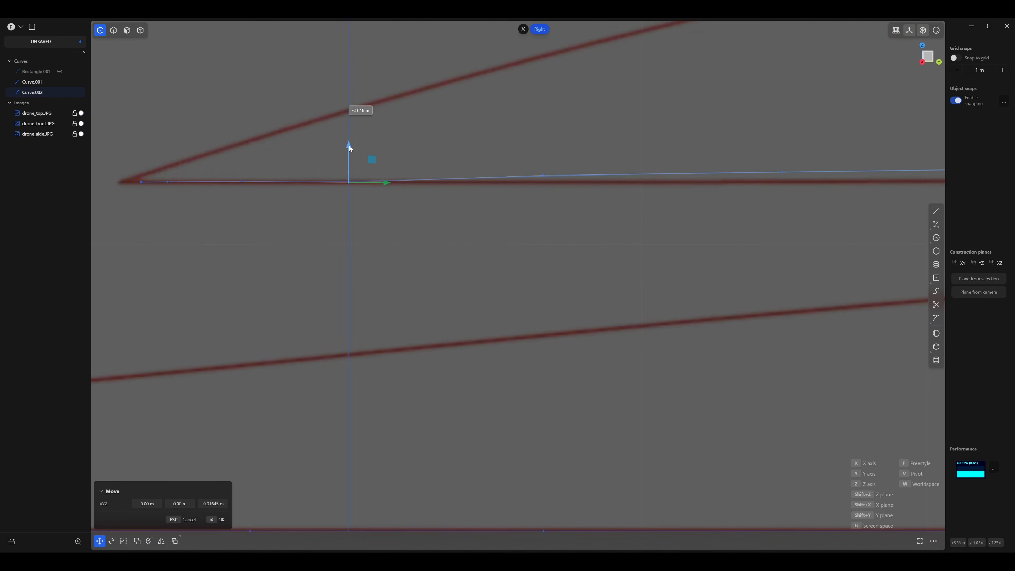
Lower the following two control points in the left part of the inner curve onto the dome's base line.
{"action": "middle_click_drag", "start_coordinate": [495, 149], "coordinate": [298, 127], "text": "shift"}
{"action": "left_click_drag", "start_coordinate": [298, 126], "coordinate": [389, 176]}
{"action": "key", "text": "g"}
{"action": "left_click_drag", "start_coordinate": [346, 120], "coordinate": [349, 127]}
{"action": "middle_click_drag", "start_coordinate": [538, 125], "coordinate": [397, 126], "text": "shift"}
{"action": "left_click_drag", "start_coordinate": [396, 126], "coordinate": [498, 171]}
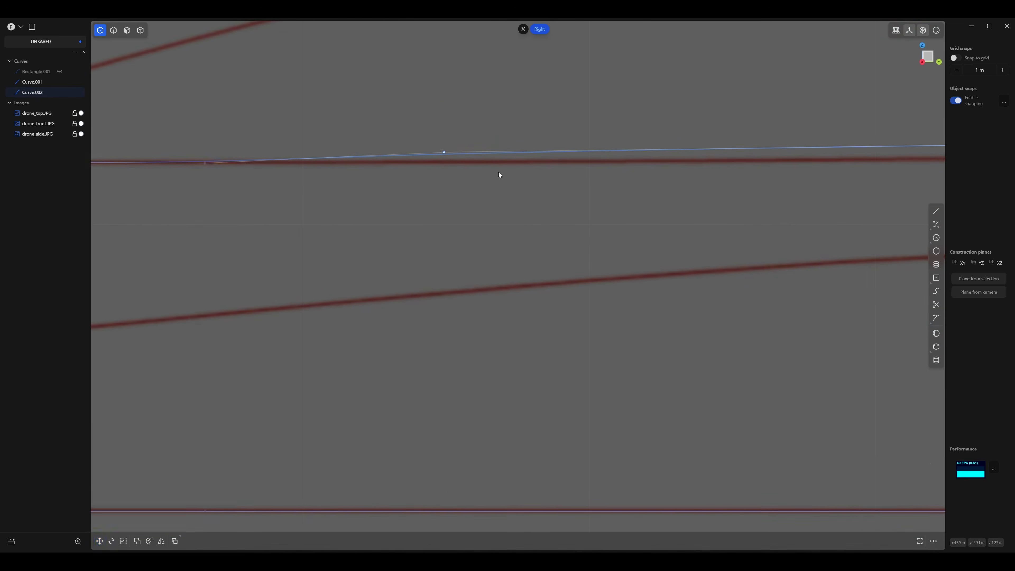
{"action": "key", "text": "g"}
{"action": "left_click_drag", "start_coordinate": [444, 118], "coordinate": [444, 127]}
Lower the control point near the middle of the inner curve along Z onto the dome's base line.
{"action": "middle_click_drag", "start_coordinate": [650, 139], "coordinate": [306, 145], "text": "shift"}
{"action": "left_click", "coordinate": [308, 145]}
{"action": "scroll", "coordinate": [575, 128], "scroll_direction": "down", "scroll_amount": 4}
{"action": "middle_click_drag", "start_coordinate": [575, 128], "coordinate": [398, 138], "text": "shift"}
{"action": "left_click_drag", "start_coordinate": [396, 139], "coordinate": [507, 172]}
{"action": "key", "text": "g"}
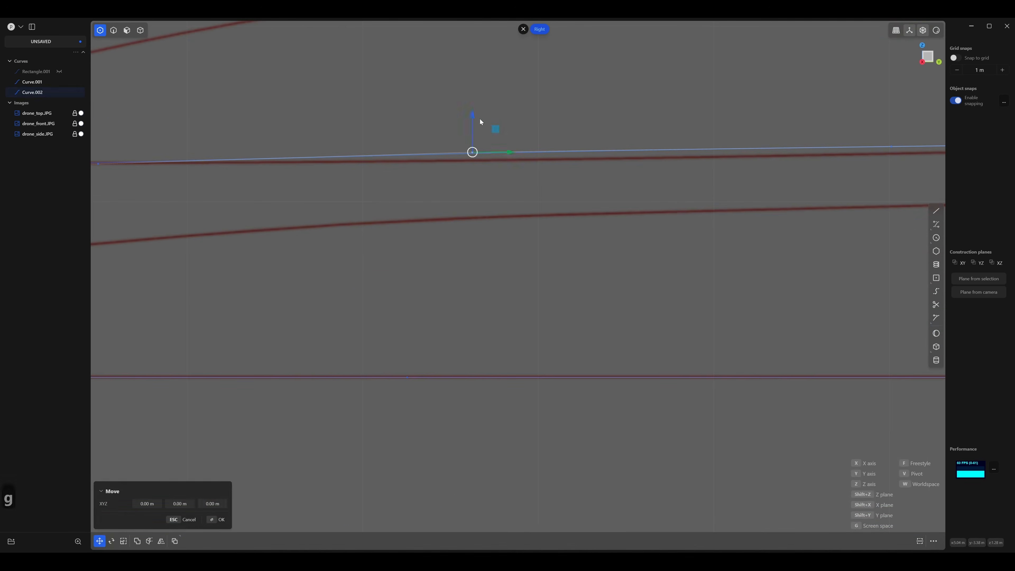
{"action": "left_click_drag", "start_coordinate": [473, 115], "coordinate": [473, 124]}
Lower the control point just right of the inner curve's middle along Z to the dome's base line in the side reference.
{"action": "middle_click_drag", "start_coordinate": [315, 143], "coordinate": [494, 159], "text": "shift"}
{"action": "left_click", "coordinate": [493, 159]}
{"action": "scroll", "coordinate": [495, 160], "scroll_direction": "down", "scroll_amount": 5}
{"action": "middle_click_drag", "start_coordinate": [655, 168], "coordinate": [481, 176], "text": "shift"}
{"action": "scroll", "coordinate": [244, 173], "scroll_direction": "up", "scroll_amount": 3}
{"action": "left_click", "coordinate": [490, 165]}
{"action": "key", "text": "g"}
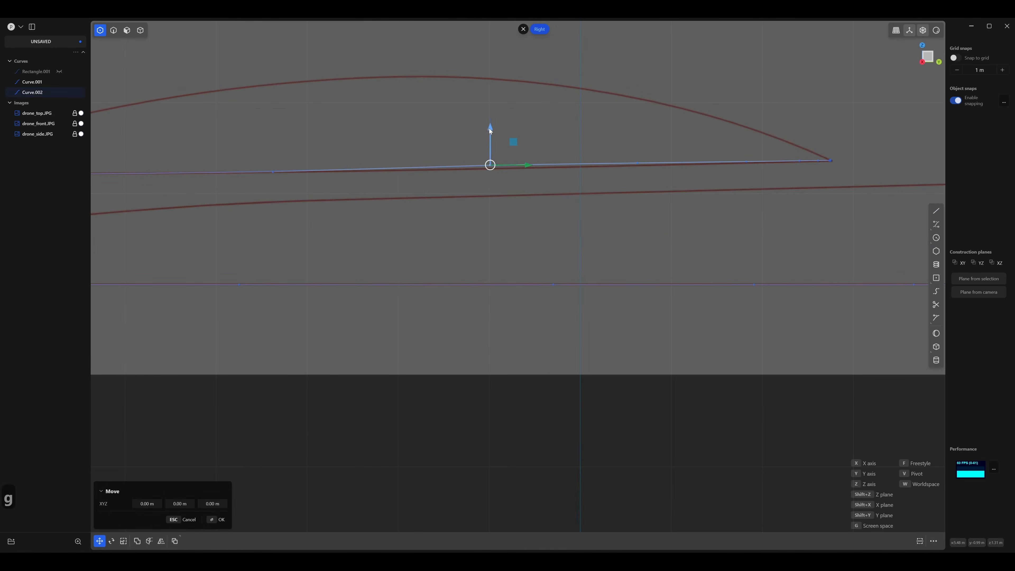
{"action": "left_click_drag", "start_coordinate": [488, 128], "coordinate": [487, 135]}
Lower two more control points in the right part of the inner curve along Z to match the slope of the dome's base line.
{"action": "middle_click_drag", "start_coordinate": [487, 155], "coordinate": [248, 149], "text": "shift"}
{"action": "scroll", "coordinate": [388, 145], "scroll_direction": "up", "scroll_amount": 3}
{"action": "left_click", "coordinate": [396, 134]}
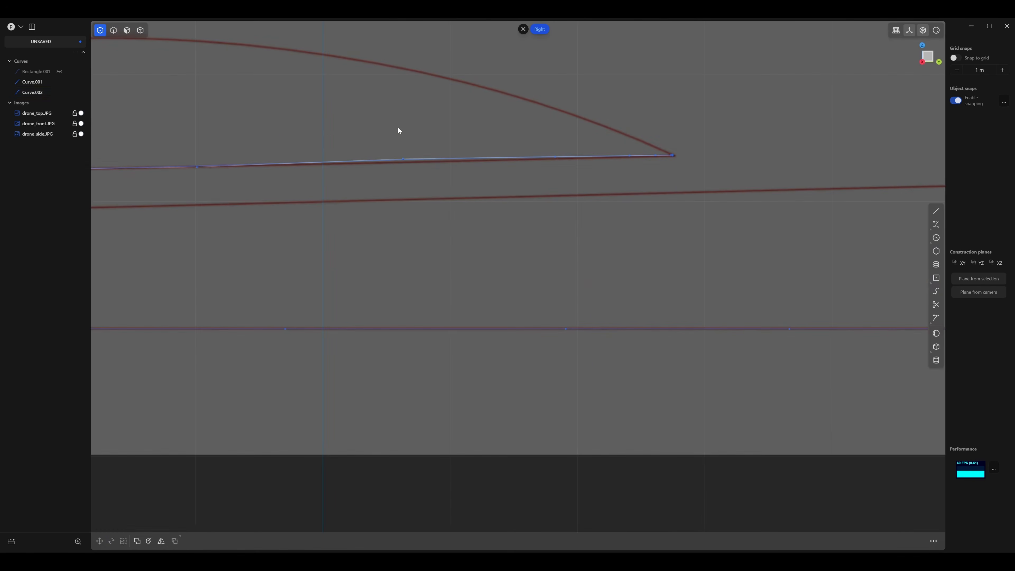
{"action": "left_click", "coordinate": [403, 159]}
{"action": "key", "text": "g"}
{"action": "left_click_drag", "start_coordinate": [402, 126], "coordinate": [402, 130]}
{"action": "left_click", "coordinate": [454, 134]}
{"action": "middle_click_drag", "start_coordinate": [454, 134], "coordinate": [384, 132], "text": "shift"}
{"action": "left_click", "coordinate": [484, 154]}
{"action": "key", "text": "g"}
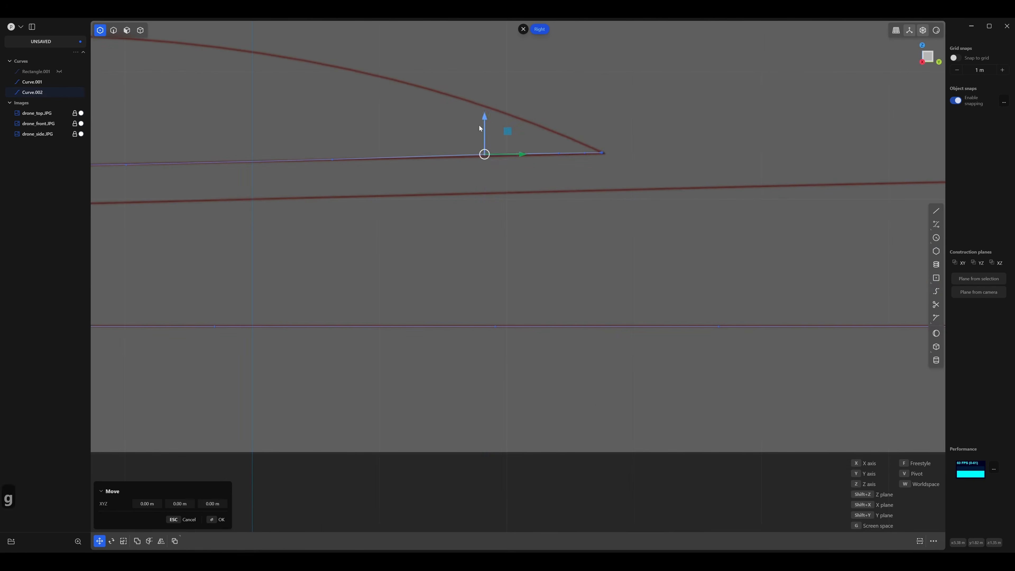
{"action": "left_click_drag", "start_coordinate": [485, 117], "coordinate": [486, 120]}
Lower the last two control points before the inner curve's right end along Z so they meet the dome's right corner.
{"action": "middle_click_drag", "start_coordinate": [559, 145], "coordinate": [400, 143], "text": "shift"}
{"action": "scroll", "coordinate": [400, 143], "scroll_direction": "up", "scroll_amount": 3}
{"action": "left_click", "coordinate": [402, 152]}
{"action": "key", "text": "g"}
{"action": "left_click_drag", "start_coordinate": [404, 120], "coordinate": [405, 121]}
{"action": "scroll", "coordinate": [407, 138], "scroll_direction": "up", "scroll_amount": 3}
{"action": "left_click", "coordinate": [478, 160]}
{"action": "left_click", "coordinate": [501, 166]}
{"action": "key", "text": "g"}
{"action": "left_click_drag", "start_coordinate": [500, 128], "coordinate": [501, 128]}
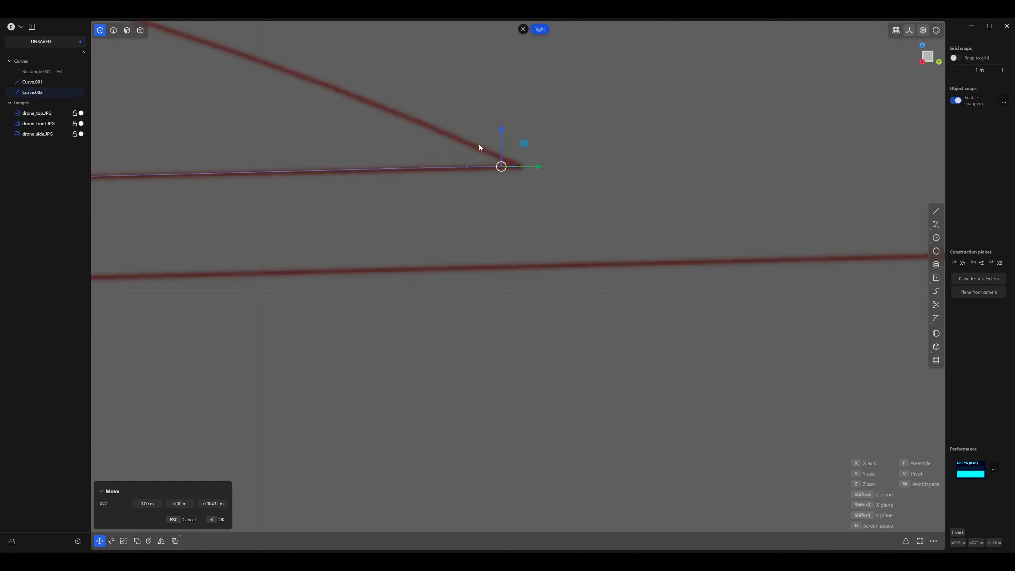
Examine the flattened inner curve and the outer curve against the reference images in perspective.
{"action": "scroll", "coordinate": [399, 150], "scroll_direction": "down", "scroll_amount": 6}
{"action": "middle_click_drag", "start_coordinate": [260, 157], "coordinate": [311, 227]}
{"action": "scroll", "coordinate": [312, 227], "scroll_direction": "down", "scroll_amount": 6}
{"action": "scroll", "coordinate": [469, 243], "scroll_direction": "down", "scroll_amount": 5}
{"action": "middle_click_drag", "start_coordinate": [464, 243], "coordinate": [324, 190], "text": "shift"}
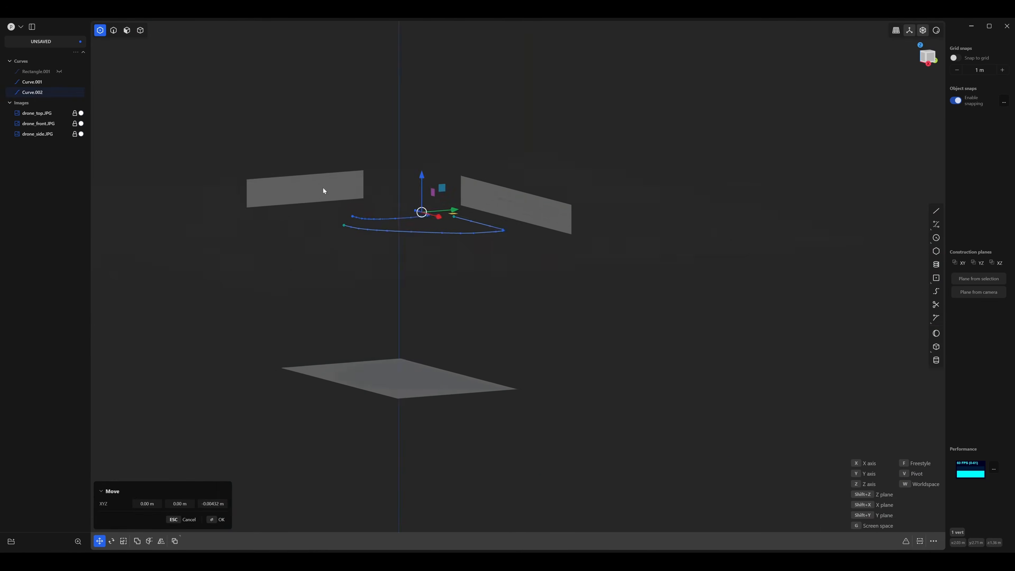
{"action": "scroll", "coordinate": [372, 214], "scroll_direction": "up", "scroll_amount": 7}
{"action": "middle_click_drag", "start_coordinate": [422, 237], "coordinate": [446, 221]}
{"action": "scroll", "coordinate": [418, 210], "scroll_direction": "up", "scroll_amount": 3}
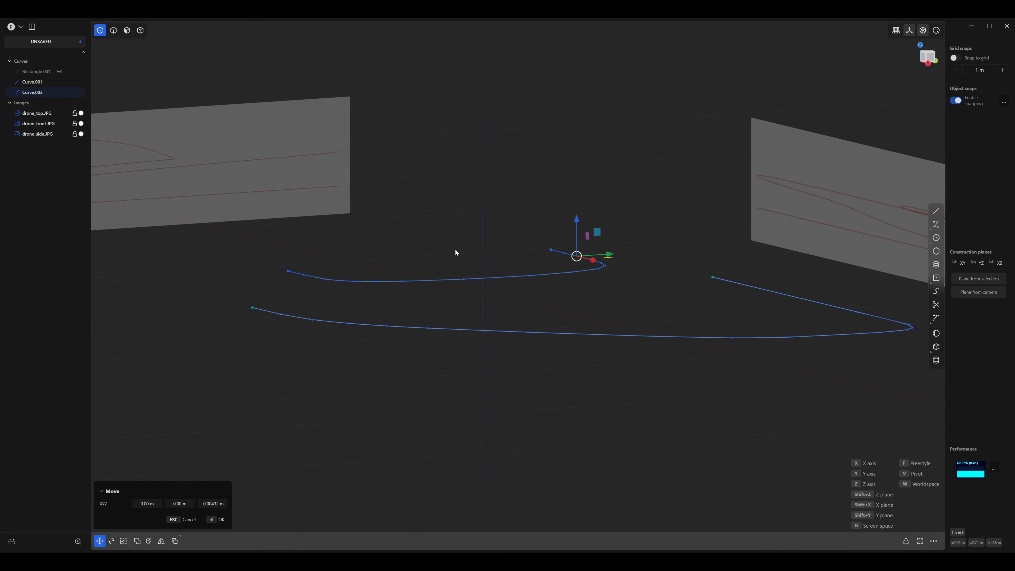
In the side view, draw a straight line about 10.49 m long joining the two ends of the inner curve.
{"action": "key", "text": "2"}
{"action": "middle_click_drag", "start_coordinate": [638, 390], "coordinate": [514, 285]}
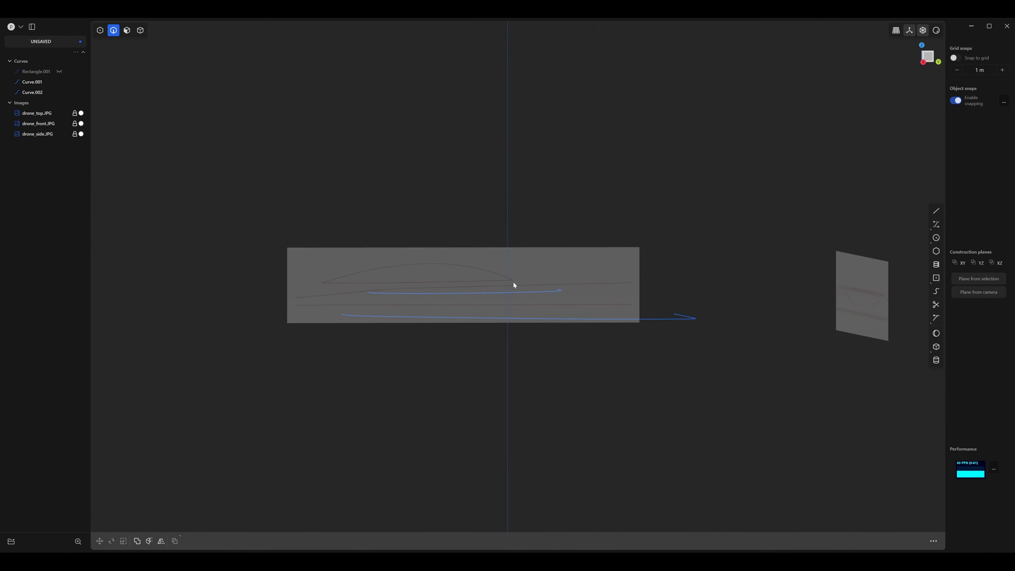
{"action": "key", "text": "2"}
{"action": "scroll", "coordinate": [513, 281], "scroll_direction": "up", "scroll_amount": 5}
{"action": "middle_click_drag", "start_coordinate": [513, 282], "coordinate": [593, 254], "text": "shift"}
{"action": "scroll", "coordinate": [599, 257], "scroll_direction": "up", "scroll_amount": 3}
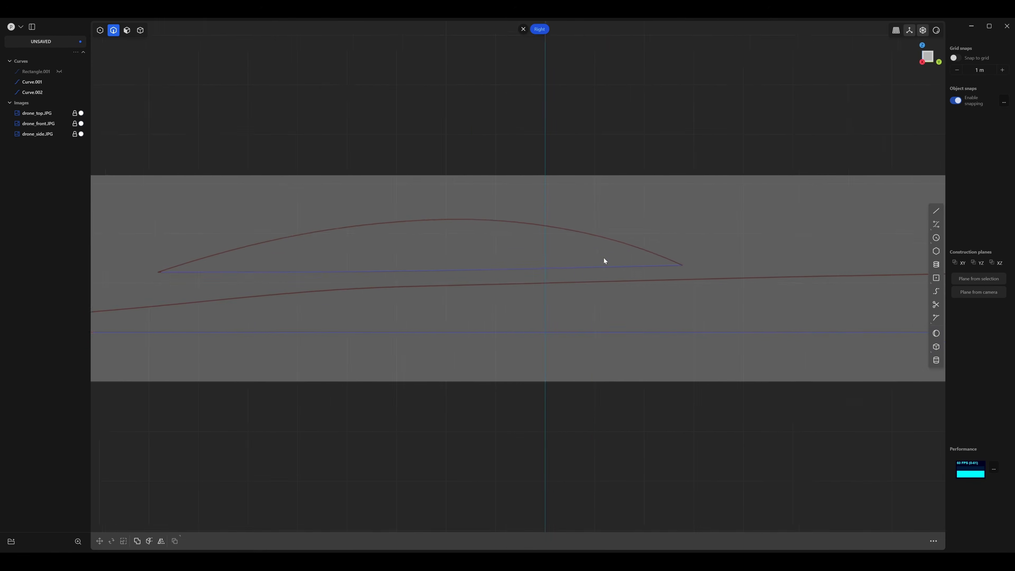
{"action": "left_click", "coordinate": [937, 213]}
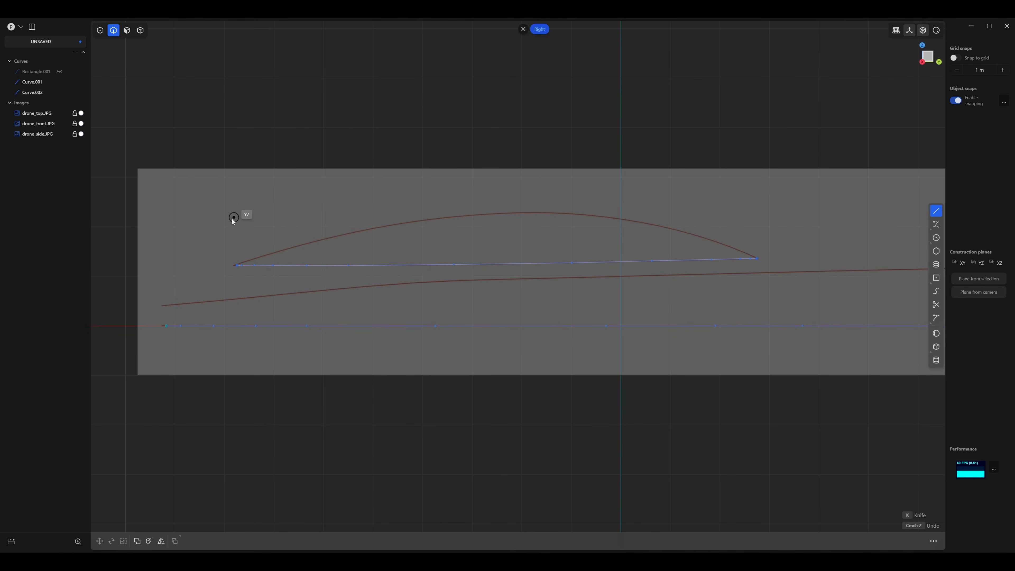
{"action": "left_click", "coordinate": [236, 265]}
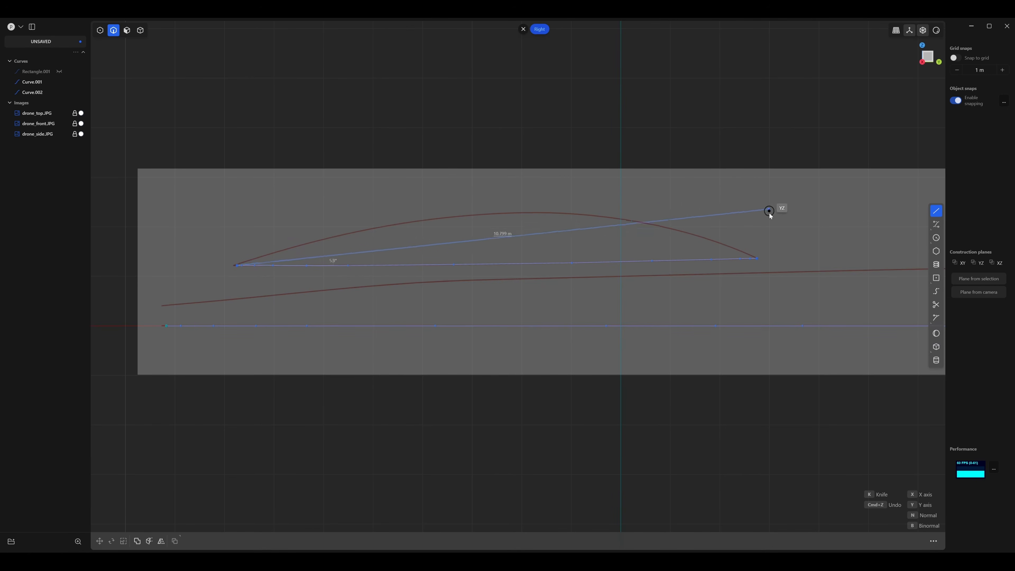
{"action": "left_click", "coordinate": [753, 259]}
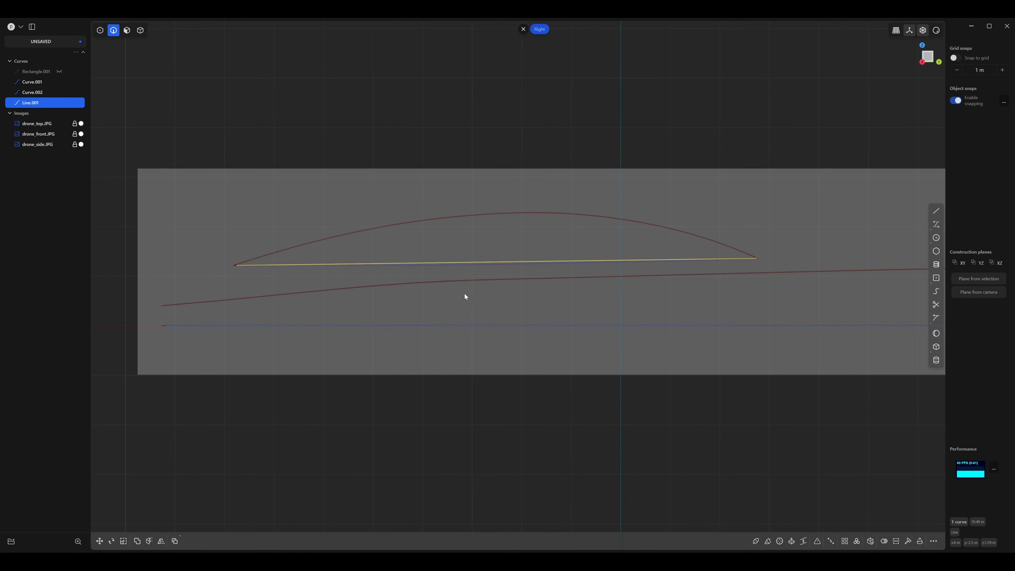
Raise the straight line's degree to 4, giving it three inner control points, and show its points.
{"action": "mouse_move", "coordinate": [464, 294]}
{"action": "middle_mouse_down"}
{"action": "mouse_move", "coordinate": [496, 294]}
{"action": "mouse_move", "coordinate": [618, 367]}
{"action": "mouse_move", "coordinate": [456, 305]}
{"action": "mouse_move", "coordinate": [533, 300]}
{"action": "mouse_move", "coordinate": [489, 306]}
{"action": "mouse_move", "coordinate": [485, 327]}
{"action": "mouse_move", "coordinate": [437, 315]}
{"action": "mouse_move", "coordinate": [437, 285]}
{"action": "mouse_move", "coordinate": [469, 283]}
{"action": "middle_mouse_up"}
{"action": "middle_click_drag", "start_coordinate": [404, 225], "coordinate": [472, 264]}
{"action": "scroll", "coordinate": [472, 264], "scroll_direction": "up", "scroll_amount": 2}
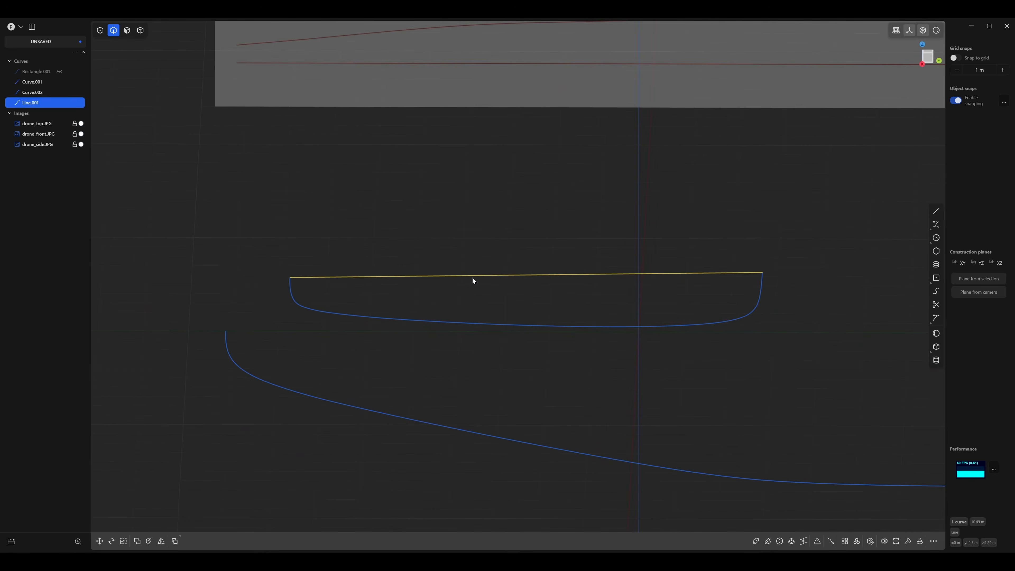
{"action": "key", "text": "s"}
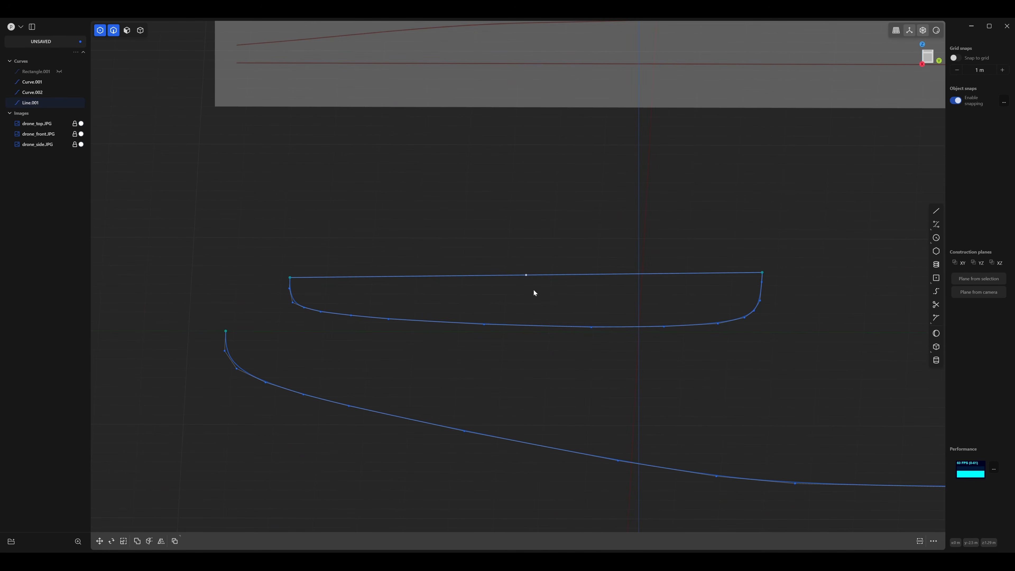
{"action": "key", "text": "s"}
{"action": "key", "text": "s"}
{"action": "left_click", "coordinate": [418, 298]}
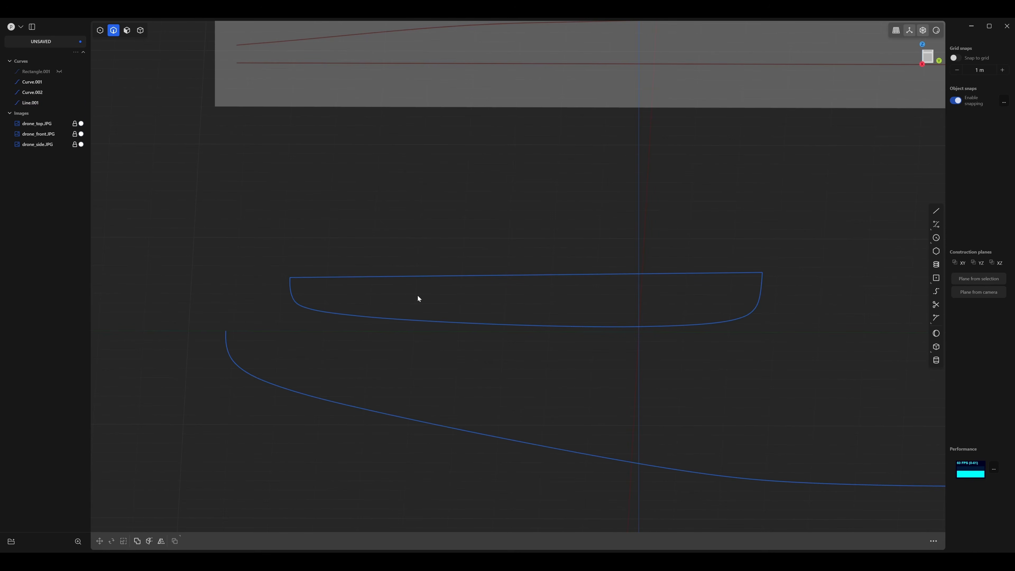
{"action": "left_click", "coordinate": [425, 276]}
{"action": "key", "text": "1"}
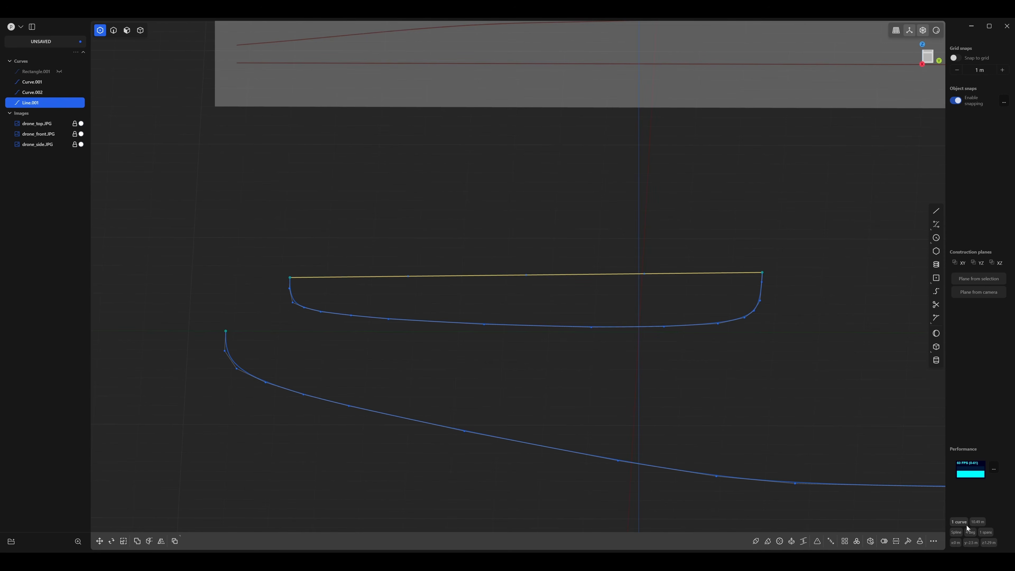
Raise the line's three inner control points together about 1.1 m along Z in the side view to arch it toward the dome.
{"action": "middle_click_drag", "start_coordinate": [458, 298], "coordinate": [370, 307]}
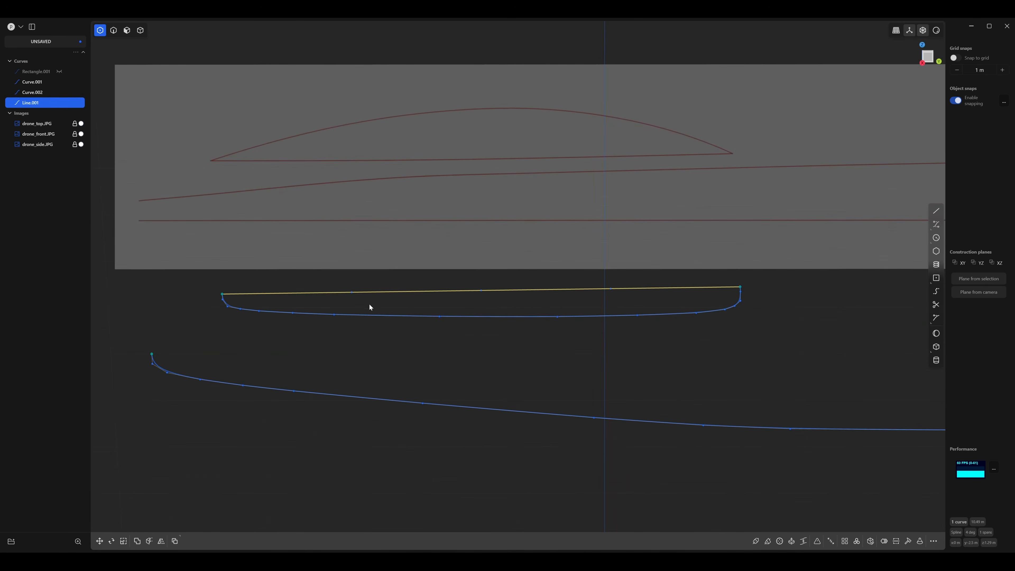
{"action": "left_click", "coordinate": [351, 292]}
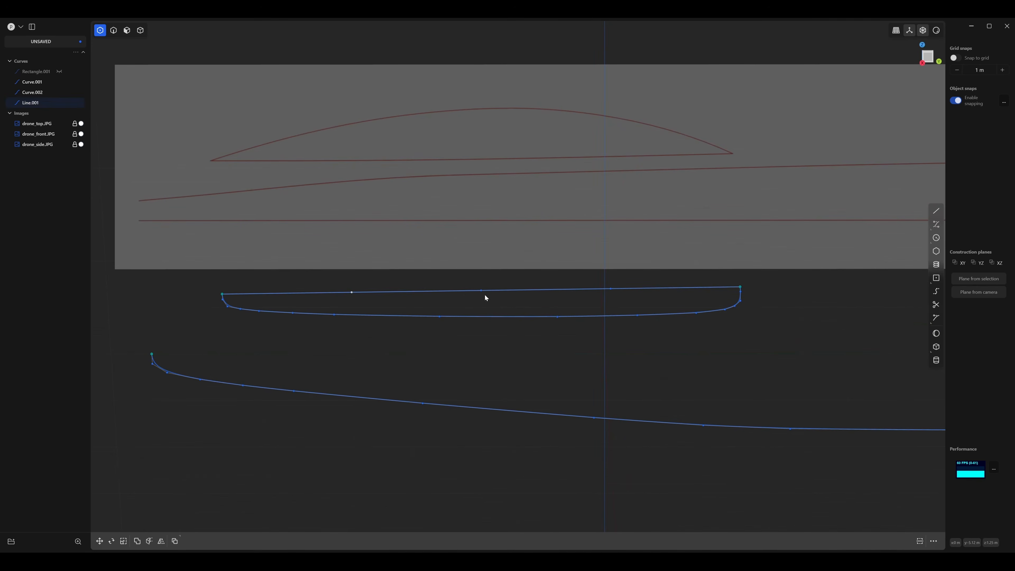
{"action": "key", "text": "2"}
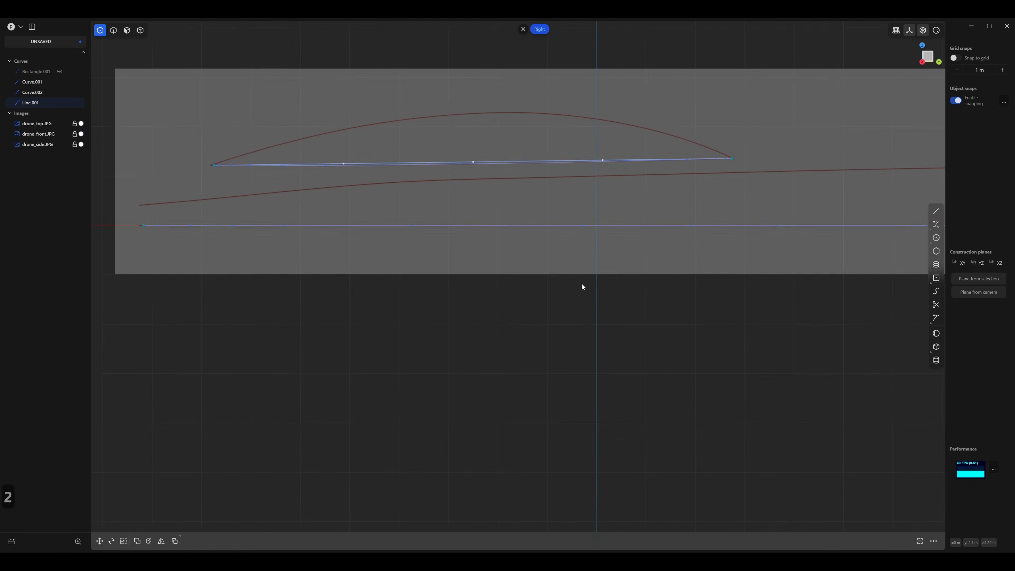
{"action": "key", "text": "g"}
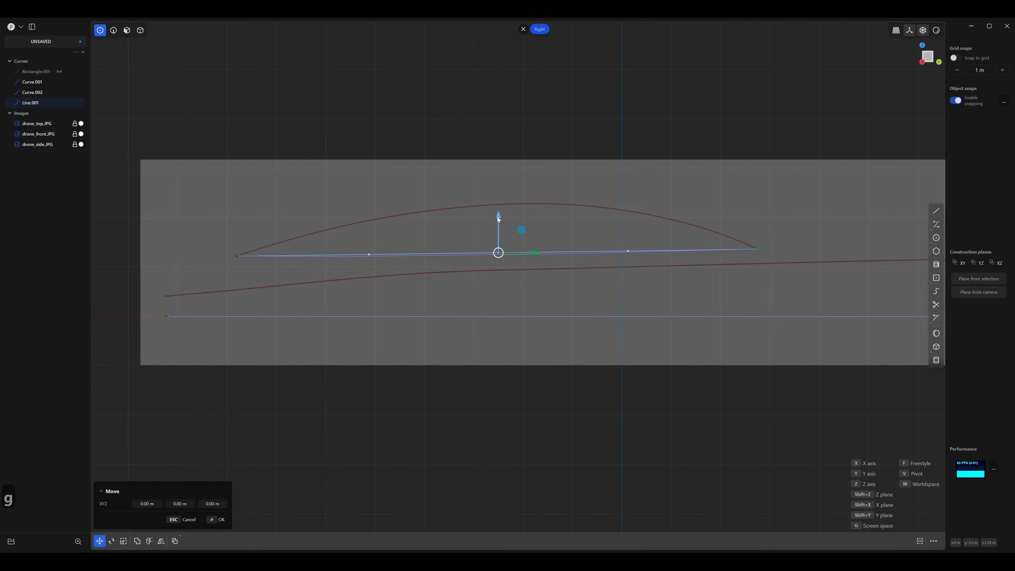
{"action": "left_click", "coordinate": [506, 162]}
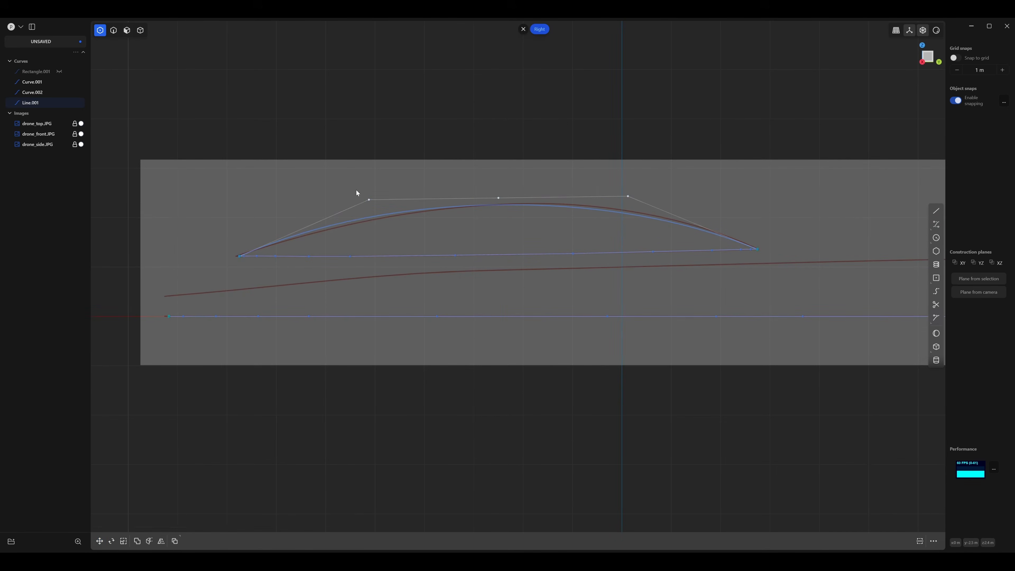
Reposition the arch's three inner control points one by one, shifting them rightward so the curve follows the dome outline in the side reference.
{"action": "scroll", "coordinate": [356, 190], "scroll_direction": "up", "scroll_amount": 2}
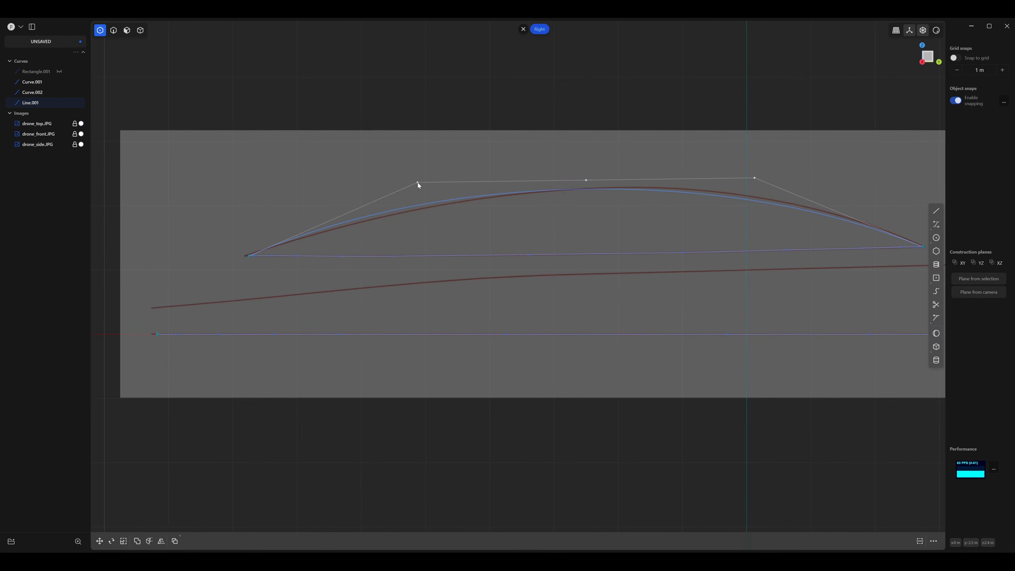
{"action": "left_click_drag", "start_coordinate": [418, 183], "coordinate": [424, 188]}
{"action": "left_click_drag", "start_coordinate": [590, 187], "coordinate": [616, 170]}
{"action": "left_click_drag", "start_coordinate": [758, 184], "coordinate": [782, 180]}
{"action": "right_click_drag", "start_coordinate": [511, 213], "coordinate": [444, 178]}
{"action": "scroll", "coordinate": [440, 182], "scroll_direction": "down", "scroll_amount": 4}
{"action": "scroll", "coordinate": [445, 178], "scroll_direction": "up", "scroll_amount": 1}
{"action": "scroll", "coordinate": [445, 179], "scroll_direction": "up", "scroll_amount": 1}
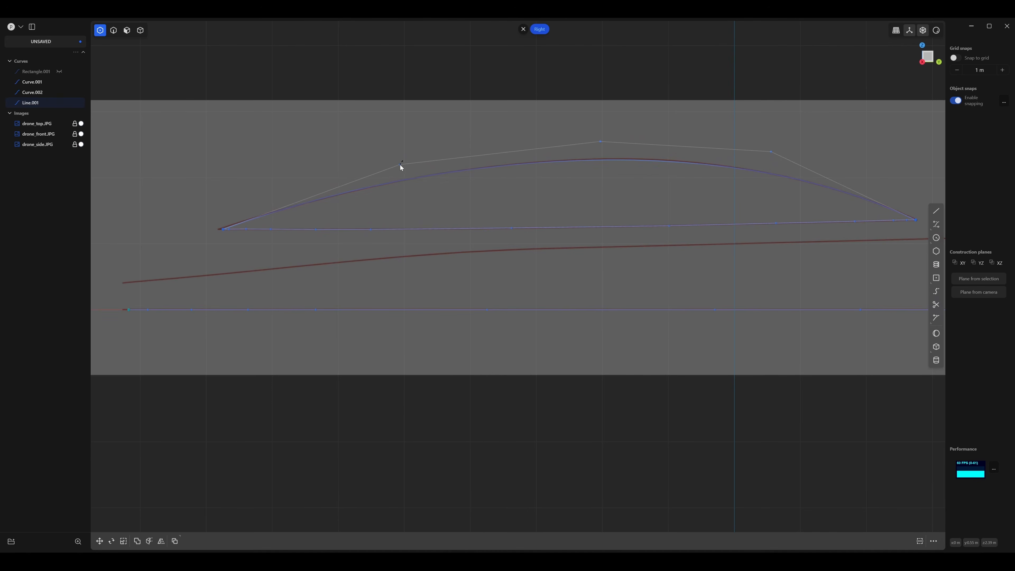
Fine-tune the arch's inner control points with small moves until the curve lies on the dome outline along its whole length.
{"action": "left_click", "coordinate": [400, 164]}
{"action": "right_click_drag", "start_coordinate": [580, 193], "coordinate": [468, 192]}
{"action": "scroll", "coordinate": [376, 188], "scroll_direction": "up", "scroll_amount": 1}
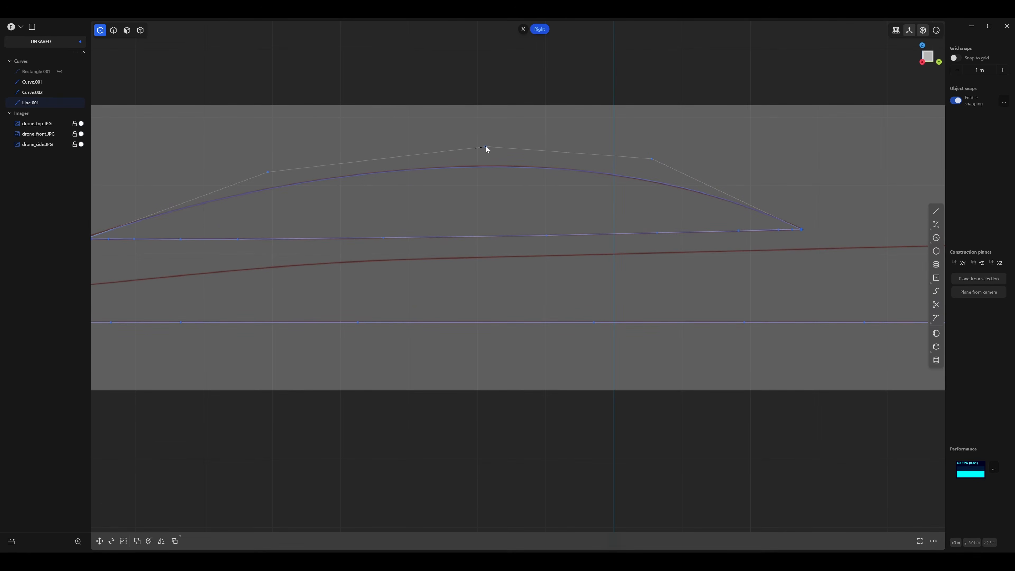
{"action": "left_click_drag", "start_coordinate": [651, 159], "coordinate": [646, 160]}
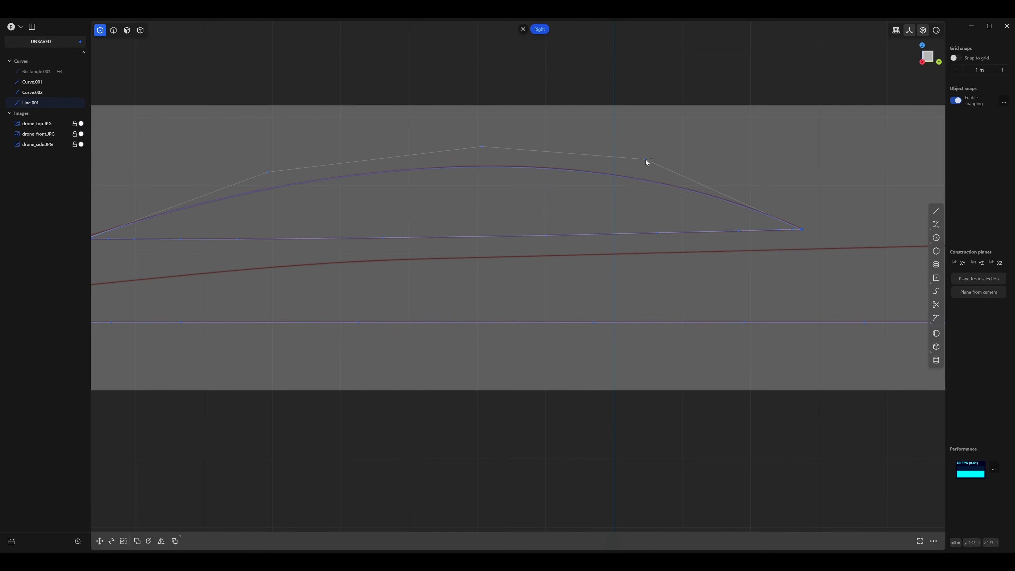
{"action": "left_click", "coordinate": [483, 146]}
{"action": "right_click_drag", "start_coordinate": [400, 186], "coordinate": [545, 178]}
Duplicate the lower outer body curve and raise the copy about 0.41 m along Z in the side view.
{"action": "key", "text": "2"}
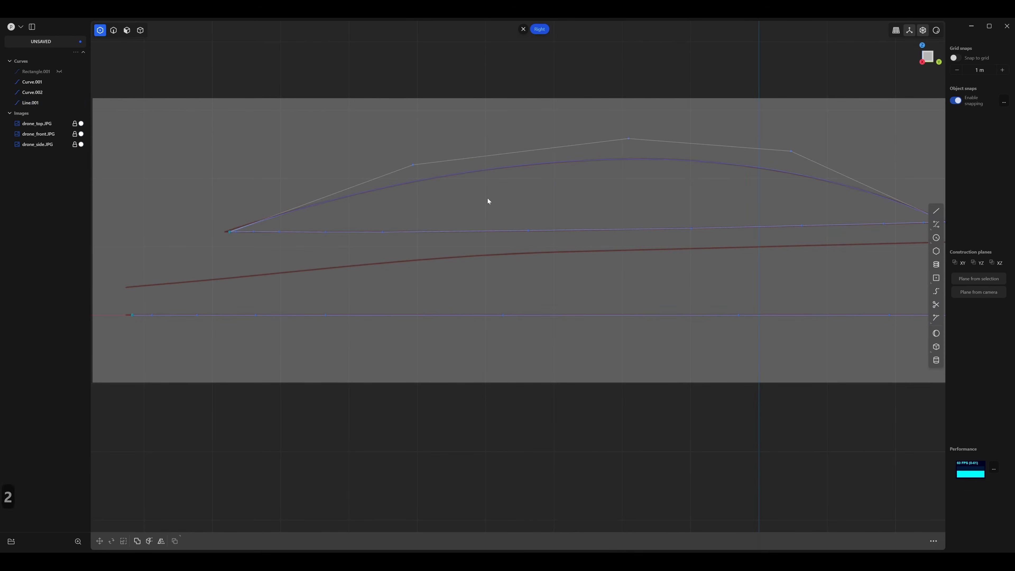
{"action": "middle_click_drag", "start_coordinate": [537, 241], "coordinate": [425, 161]}
{"action": "scroll", "coordinate": [563, 264], "scroll_direction": "down", "scroll_amount": 8}
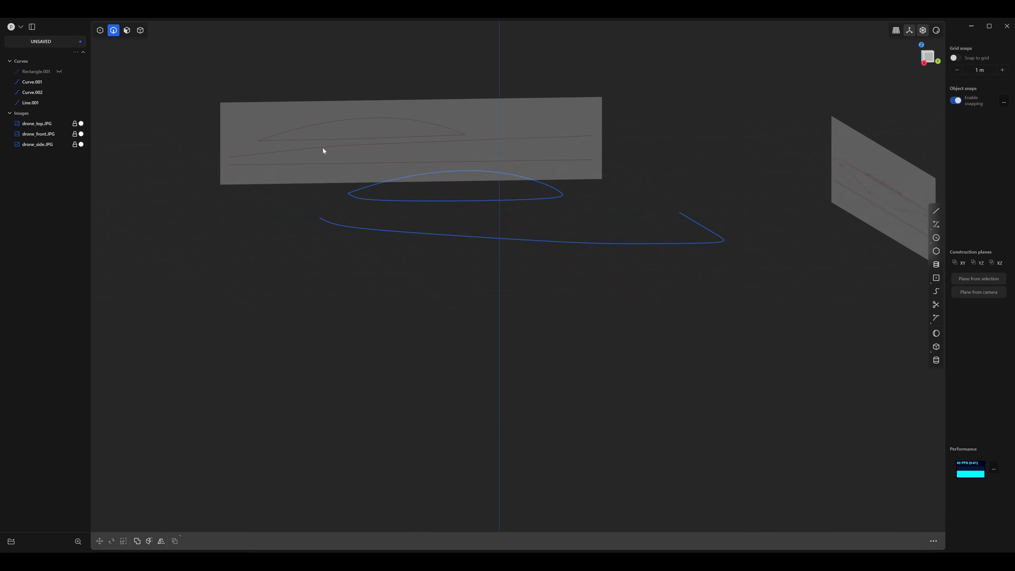
{"action": "middle_click_drag", "start_coordinate": [526, 138], "coordinate": [610, 295]}
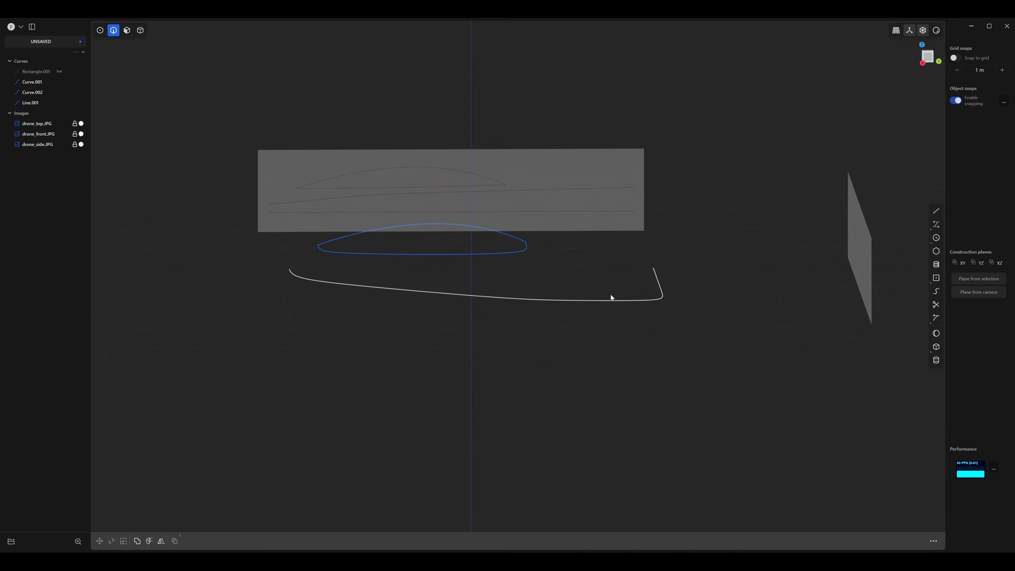
{"action": "left_click", "coordinate": [576, 302]}
{"action": "key", "text": "2"}
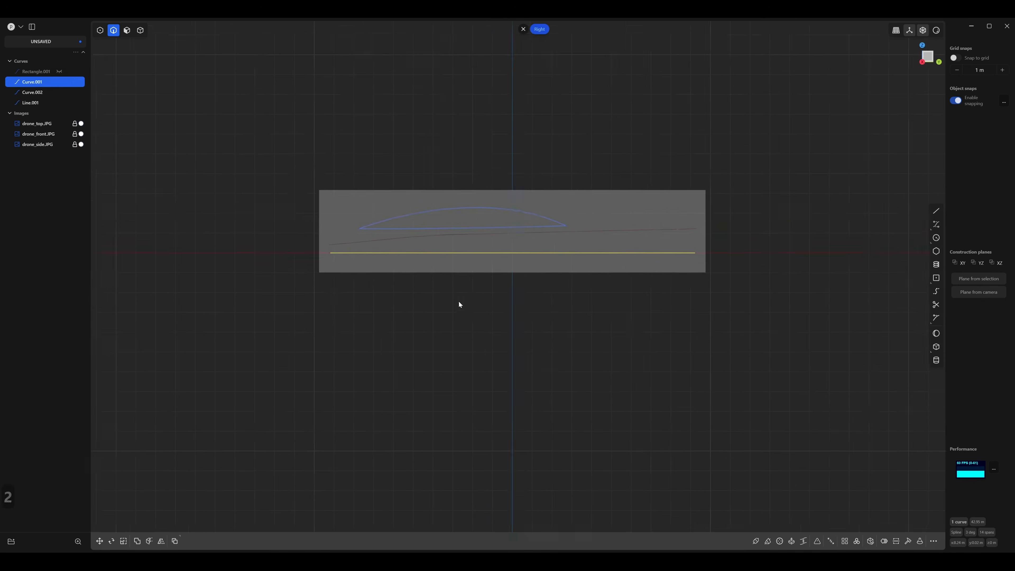
{"action": "scroll", "coordinate": [458, 302], "scroll_direction": "up", "scroll_amount": 3}
{"action": "key", "text": "d"}
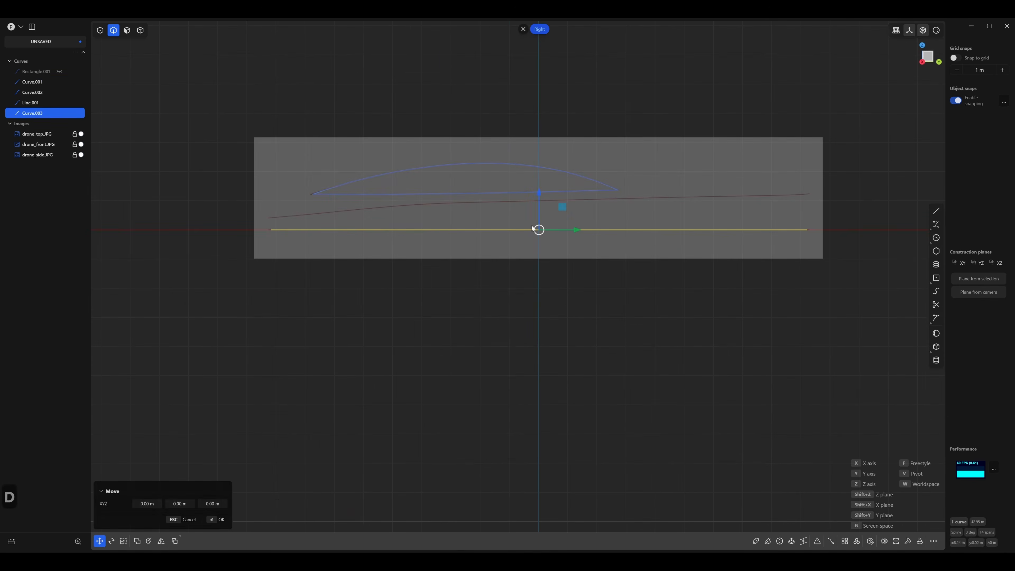
{"action": "left_click_drag", "start_coordinate": [540, 194], "coordinate": [541, 182]}
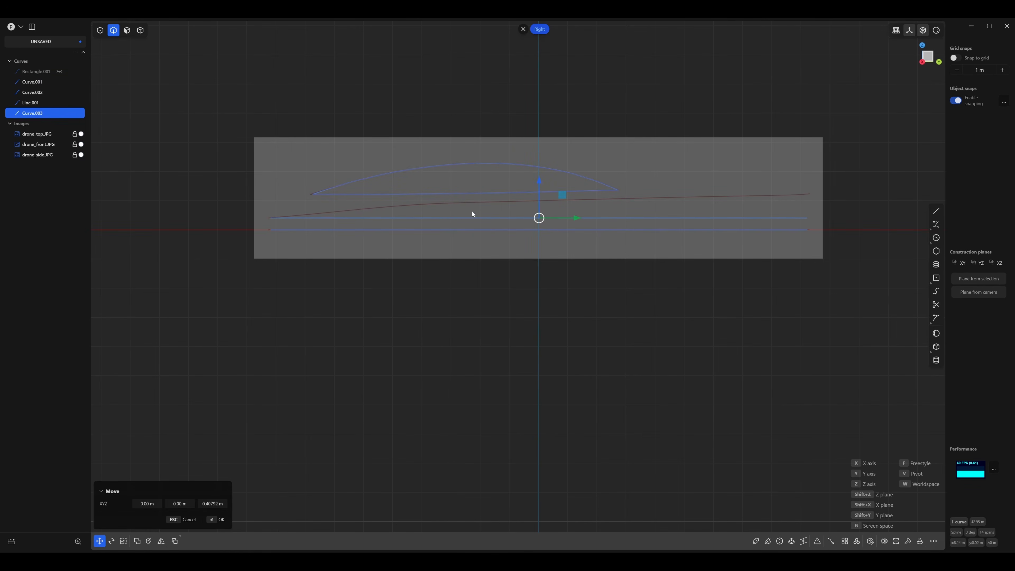
Rotate the copied curve freely about its front end point so its other end meets the end of the reference's upper body line.
{"action": "key", "text": "r"}
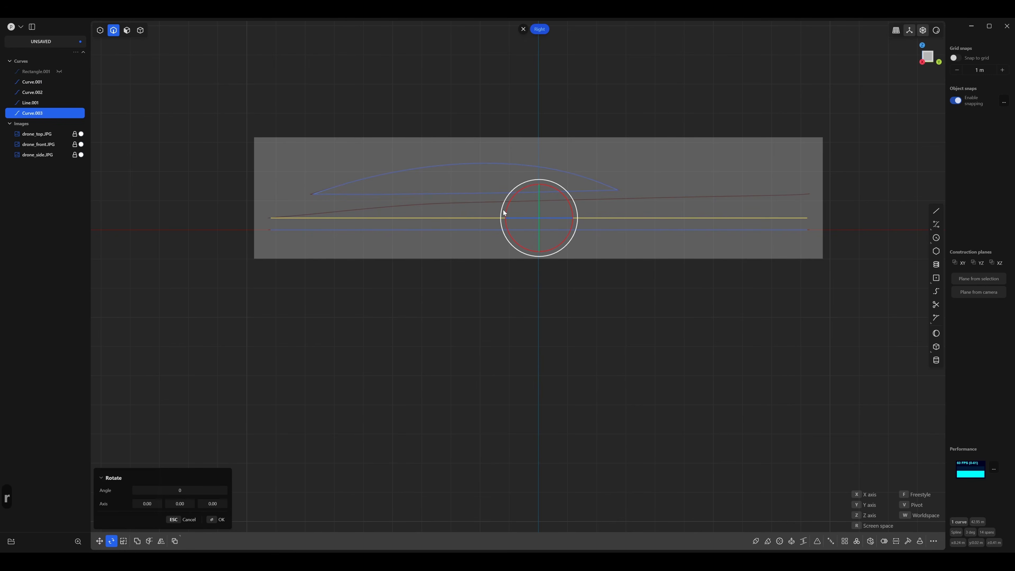
{"action": "key", "text": "f"}
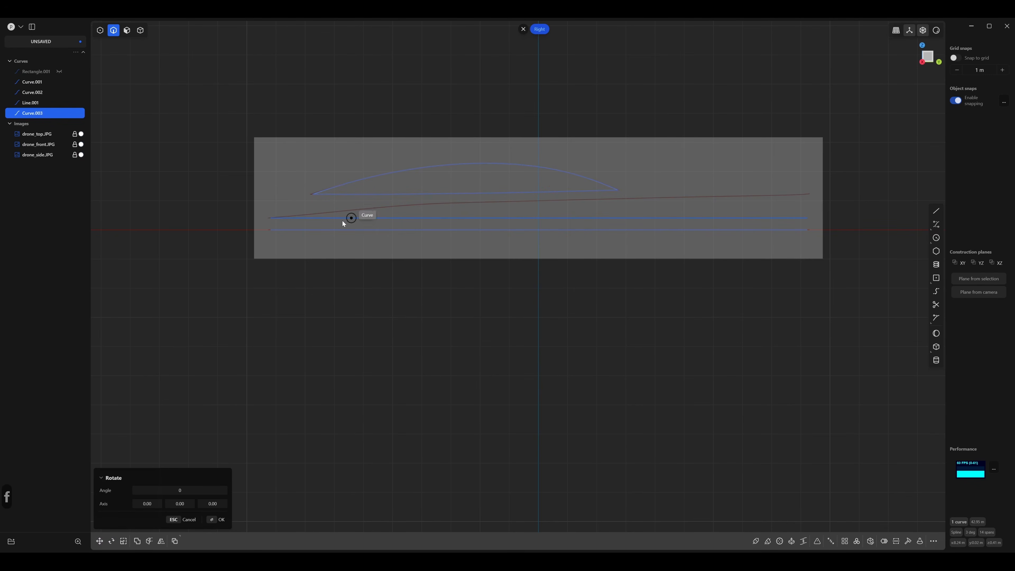
{"action": "left_click", "coordinate": [271, 219]}
{"action": "left_click", "coordinate": [810, 194]}
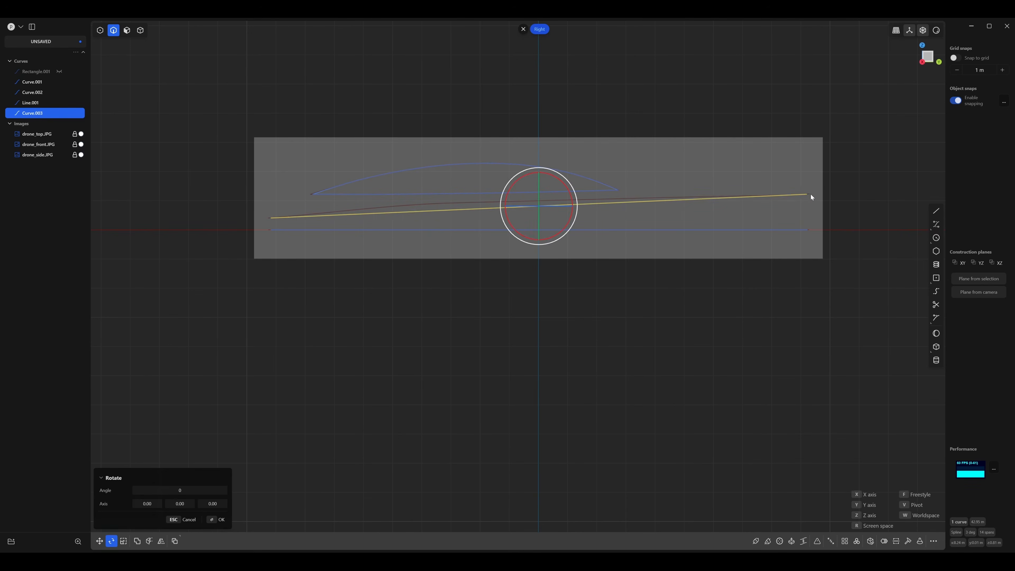
{"action": "scroll", "coordinate": [632, 218], "scroll_direction": "up", "scroll_amount": 2}
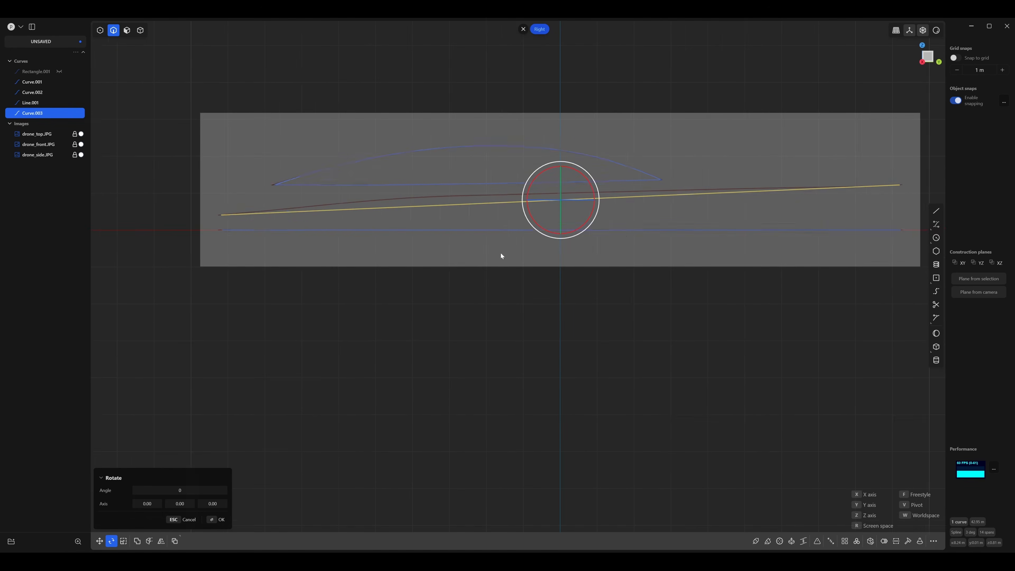
Show the tilted copy's control points and raise the first inner point beside its lower end onto the upper body line.
{"action": "key", "text": "1"}
{"action": "right_click_drag", "start_coordinate": [296, 206], "coordinate": [460, 207]}
{"action": "scroll", "coordinate": [455, 212], "scroll_direction": "up", "scroll_amount": 4}
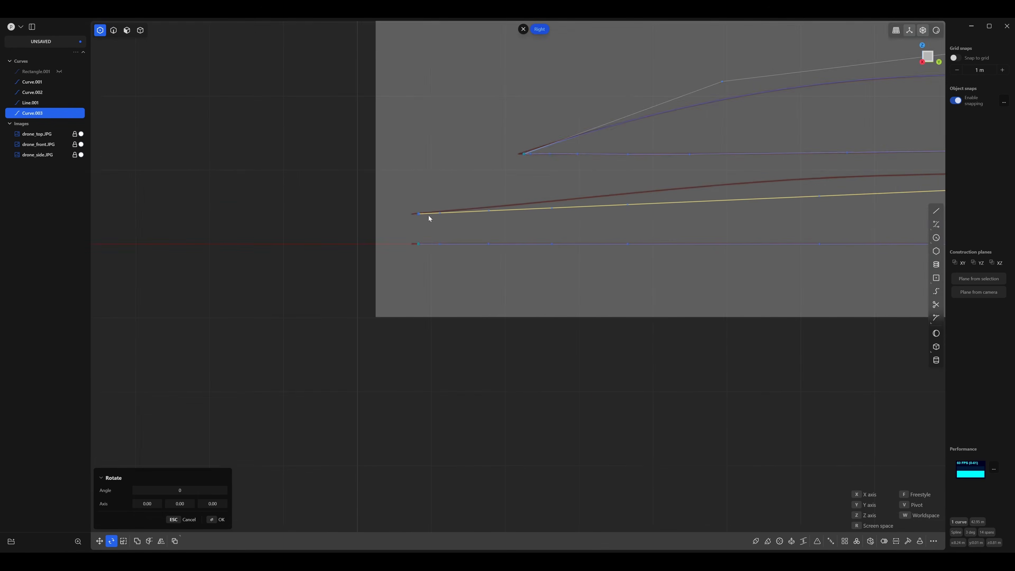
{"action": "right_click_drag", "start_coordinate": [644, 149], "coordinate": [404, 147]}
{"action": "right_click_drag", "start_coordinate": [341, 180], "coordinate": [413, 175]}
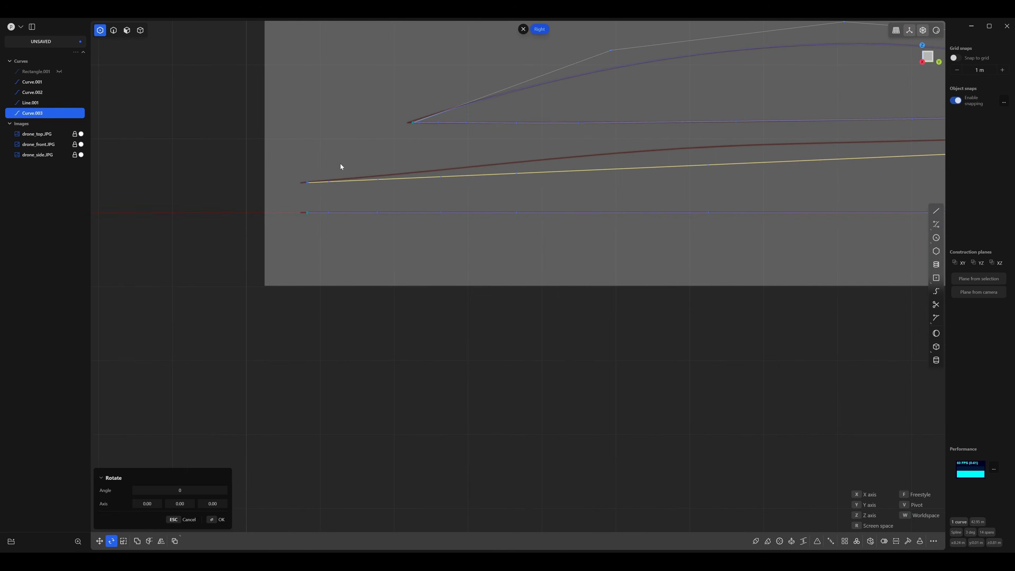
{"action": "left_click", "coordinate": [329, 182]}
{"action": "key", "text": "g"}
{"action": "left_click", "coordinate": [377, 180]}
{"action": "left_click_drag", "start_coordinate": [330, 163], "coordinate": [382, 141]}
{"action": "key", "text": "g"}
{"action": "right_click_drag", "start_coordinate": [463, 155], "coordinate": [329, 168]}
{"action": "scroll", "coordinate": [329, 168], "scroll_direction": "down", "scroll_amount": 2}
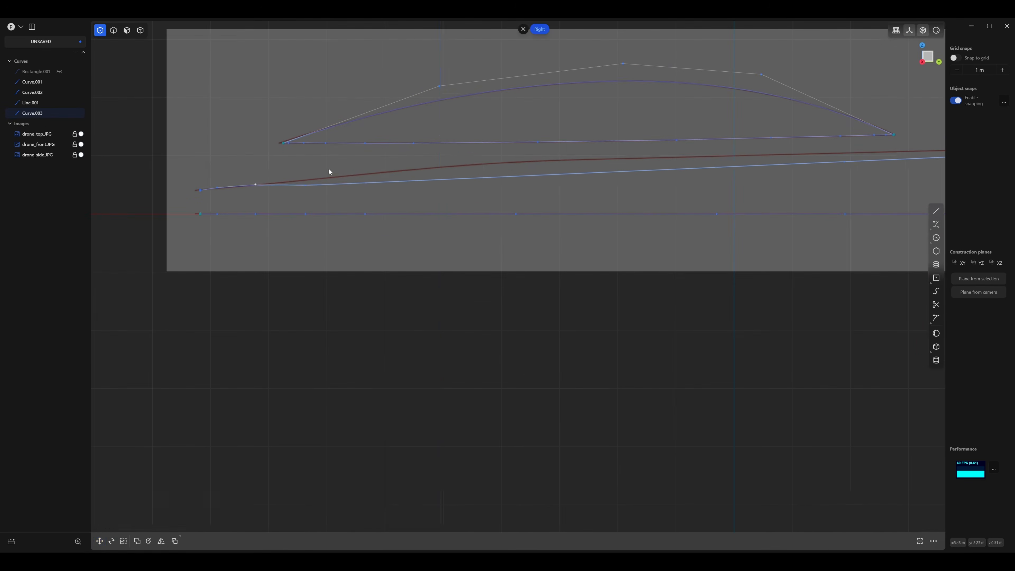
Raise the next control points along the copied curve to bend it up toward the reference's upper body line.
{"action": "left_click_drag", "start_coordinate": [332, 165], "coordinate": [533, 191]}
{"action": "key", "text": "g"}
{"action": "left_click_drag", "start_coordinate": [443, 144], "coordinate": [443, 134]}
{"action": "left_click", "coordinate": [305, 185]}
{"action": "key", "text": "g"}
{"action": "left_click_drag", "start_coordinate": [305, 152], "coordinate": [305, 146]}
{"action": "left_click_drag", "start_coordinate": [528, 158], "coordinate": [487, 177]}
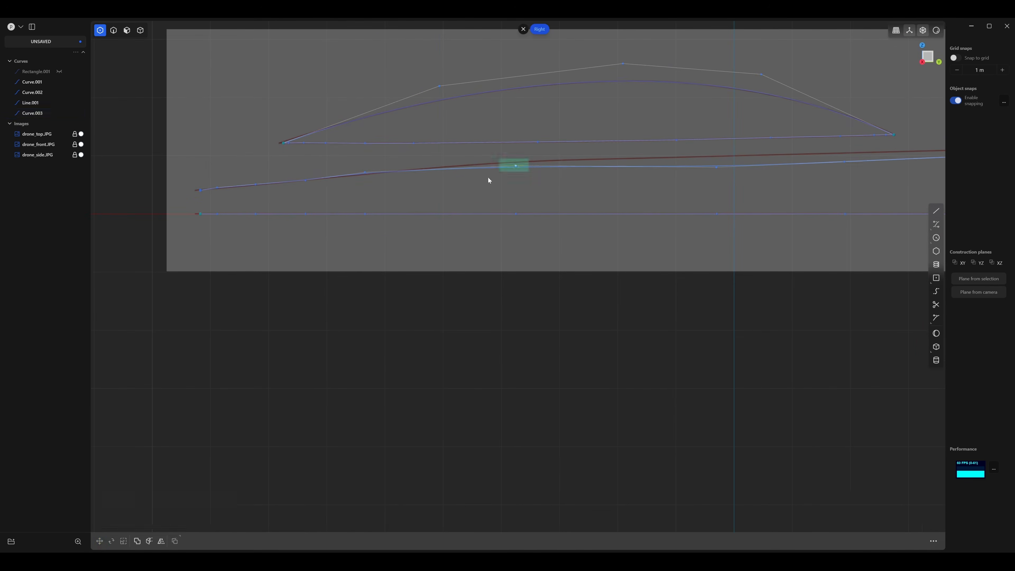
{"action": "key", "text": "g"}
{"action": "left_click_drag", "start_coordinate": [515, 133], "coordinate": [514, 127]}
Lower the raised control point just before the curve's bend by about 0.026 m along Z.
{"action": "scroll", "coordinate": [322, 179], "scroll_direction": "up", "scroll_amount": 4}
{"action": "left_click_drag", "start_coordinate": [443, 150], "coordinate": [424, 169]}
{"action": "key", "text": "g"}
{"action": "left_click_drag", "start_coordinate": [434, 126], "coordinate": [433, 129]}
{"action": "scroll", "coordinate": [455, 171], "scroll_direction": "down", "scroll_amount": 4}
Raise the two control points along the curve's middle onto the reference line, the second by about 0.16 m.
{"action": "right_click_drag", "start_coordinate": [511, 184], "coordinate": [181, 220]}
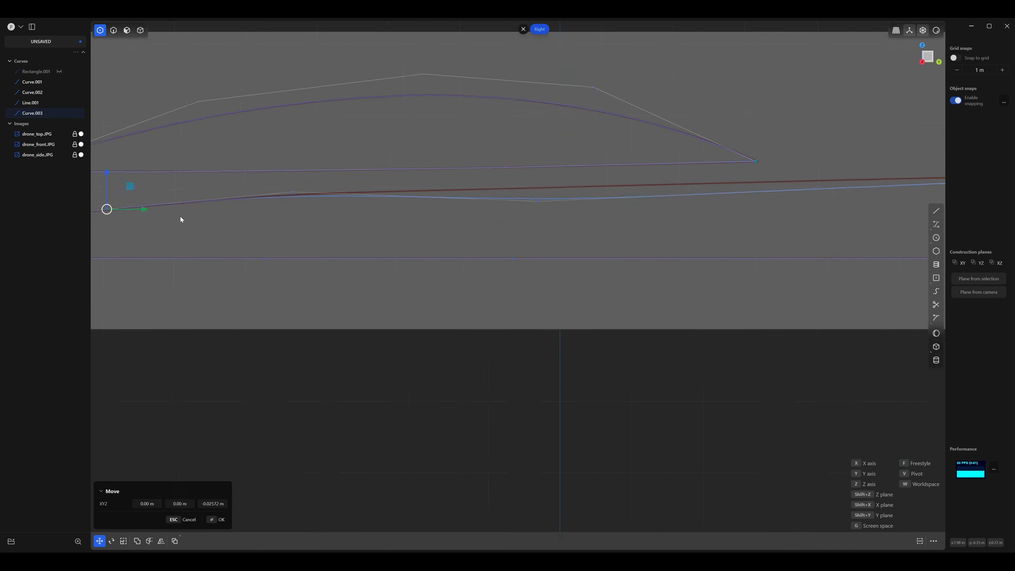
{"action": "left_click_drag", "start_coordinate": [524, 197], "coordinate": [495, 221]}
{"action": "key", "text": "g"}
{"action": "left_click_drag", "start_coordinate": [513, 170], "coordinate": [513, 156]}
{"action": "right_click_drag", "start_coordinate": [655, 188], "coordinate": [379, 170]}
{"action": "left_click_drag", "start_coordinate": [405, 173], "coordinate": [379, 197]}
{"action": "key", "text": "g"}
{"action": "left_click_drag", "start_coordinate": [392, 140], "coordinate": [393, 128]}
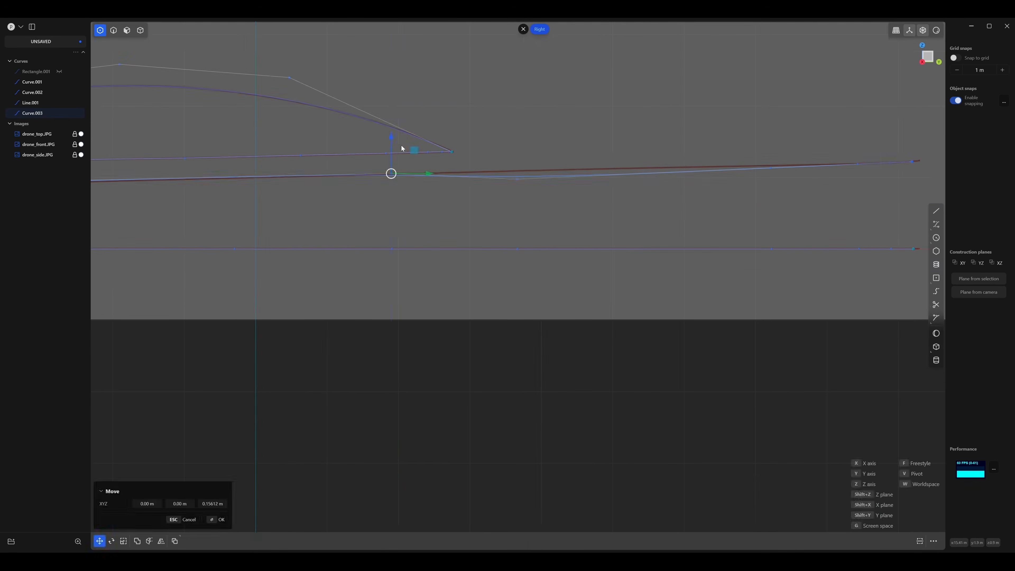
Raise the remaining control points toward the curve's upper end onto the reference line, the last by about 0.03 m.
{"action": "right_click_drag", "start_coordinate": [508, 180], "coordinate": [346, 177]}
{"action": "key", "text": "g"}
{"action": "left_click_drag", "start_coordinate": [338, 193], "coordinate": [363, 133]}
{"action": "right_click_drag", "start_coordinate": [582, 180], "coordinate": [333, 195]}
{"action": "scroll", "coordinate": [331, 198], "scroll_direction": "up", "scroll_amount": 2}
{"action": "left_click_drag", "start_coordinate": [329, 203], "coordinate": [366, 136]}
{"action": "key", "text": "g"}
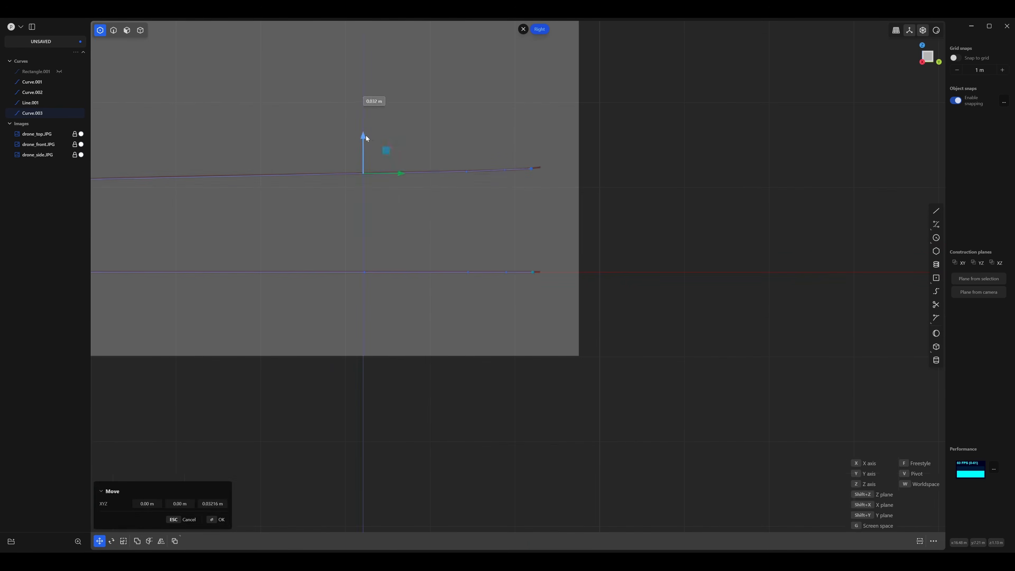
{"action": "right_click", "coordinate": [365, 136]}
Nudge the control points around the middle and the bend along Z so the copied curve follows the reference line closely.
{"action": "right_click_drag", "start_coordinate": [199, 211], "coordinate": [883, 216]}
{"action": "left_click_drag", "start_coordinate": [554, 213], "coordinate": [580, 161]}
{"action": "key", "text": "g"}
{"action": "right_click_drag", "start_coordinate": [255, 186], "coordinate": [488, 188]}
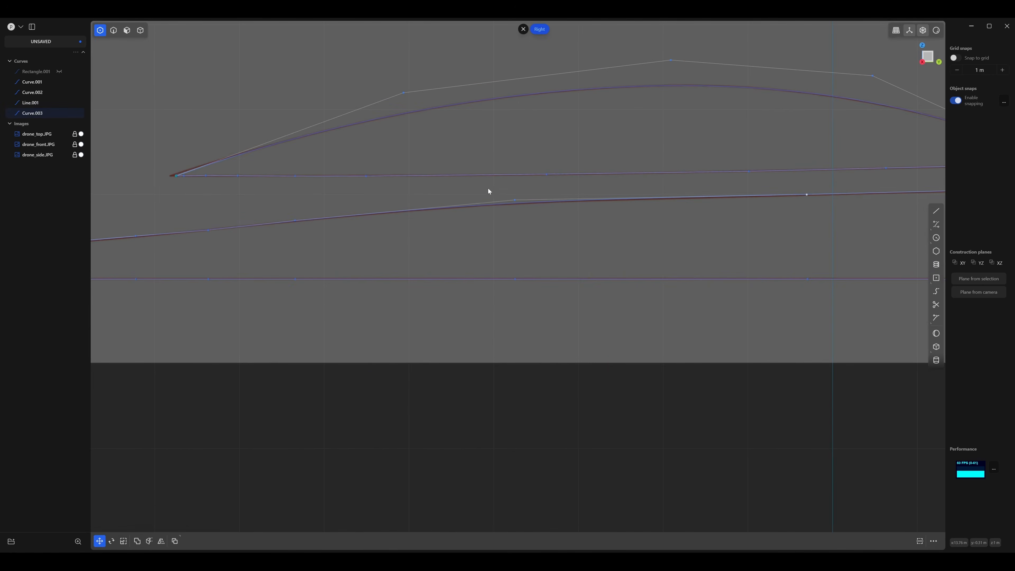
{"action": "left_click_drag", "start_coordinate": [494, 218], "coordinate": [535, 182]}
{"action": "key", "text": "g"}
{"action": "left_click_drag", "start_coordinate": [515, 167], "coordinate": [515, 168]}
{"action": "right_click_drag", "start_coordinate": [192, 224], "coordinate": [479, 210]}
{"action": "scroll", "coordinate": [371, 212], "scroll_direction": "up", "scroll_amount": 3}
{"action": "scroll", "coordinate": [320, 249], "scroll_direction": "up", "scroll_amount": 3}
{"action": "key", "text": "g"}
{"action": "left_click_drag", "start_coordinate": [307, 238], "coordinate": [326, 180]}
{"action": "right_click", "coordinate": [339, 181]}
Fine-tune the control points between the bend and the curve's lower end with millimetre-sized vertical moves.
{"action": "left_click_drag", "start_coordinate": [423, 186], "coordinate": [383, 222]}
{"action": "key", "text": "g"}
{"action": "left_click_drag", "start_coordinate": [410, 170], "coordinate": [409, 172]}
{"action": "right_click_drag", "start_coordinate": [559, 176], "coordinate": [430, 196]}
{"action": "key", "text": "g"}
{"action": "left_click_drag", "start_coordinate": [451, 230], "coordinate": [470, 176]}
{"action": "right_click_drag", "start_coordinate": [618, 177], "coordinate": [344, 197]}
{"action": "key", "text": "g"}
{"action": "left_click_drag", "start_coordinate": [428, 228], "coordinate": [448, 173]}
{"action": "right_click_drag", "start_coordinate": [324, 199], "coordinate": [216, 204]}
{"action": "left_click_drag", "start_coordinate": [401, 212], "coordinate": [439, 174]}
{"action": "key", "text": "g"}
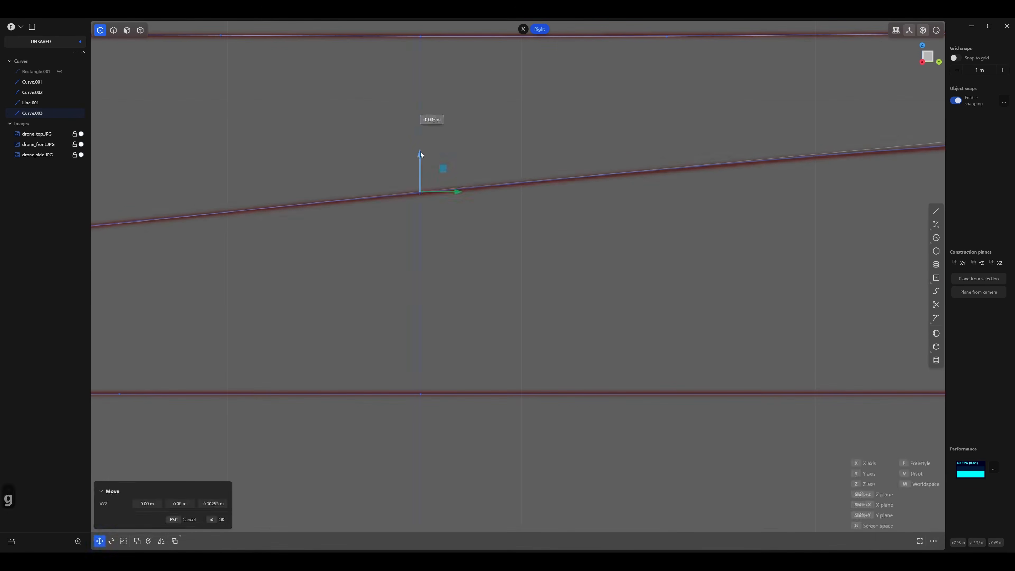
Make one last small vertical correction to a control point on the copied curve and clear the selection.
{"action": "scroll", "coordinate": [420, 212], "scroll_direction": "down", "scroll_amount": 4}
{"action": "left_click_drag", "start_coordinate": [595, 177], "coordinate": [617, 196]}
{"action": "key", "text": "g"}
{"action": "left_click_drag", "start_coordinate": [606, 146], "coordinate": [606, 147]}
{"action": "right_click_drag", "start_coordinate": [593, 195], "coordinate": [173, 208]}
{"action": "left_click", "coordinate": [172, 207]}
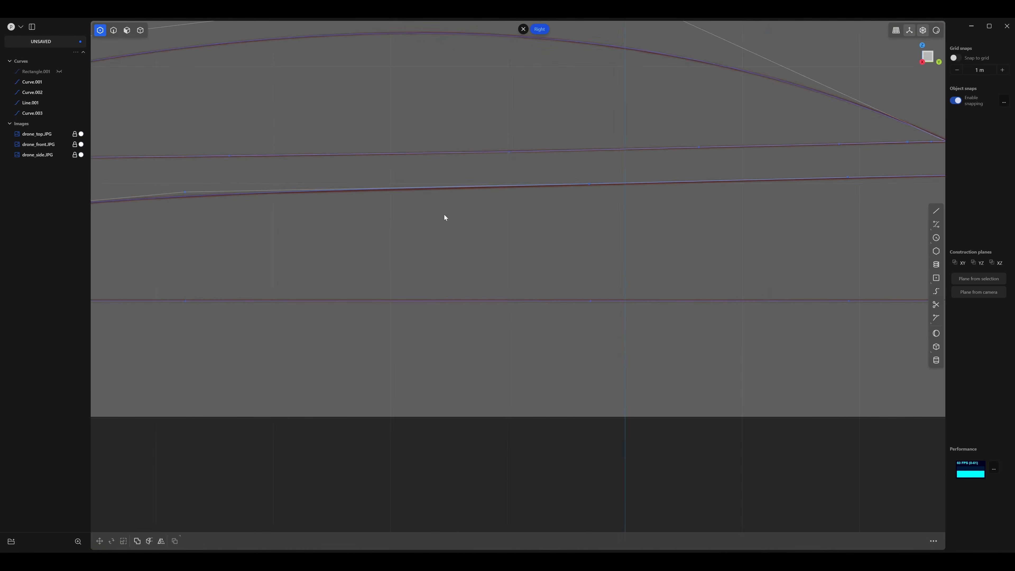
Examine the dome and outer body curves in 3D from several angles, without their control points shown.
{"action": "scroll", "coordinate": [541, 229], "scroll_direction": "down", "scroll_amount": 6}
{"action": "middle_click_drag", "start_coordinate": [451, 218], "coordinate": [485, 238]}
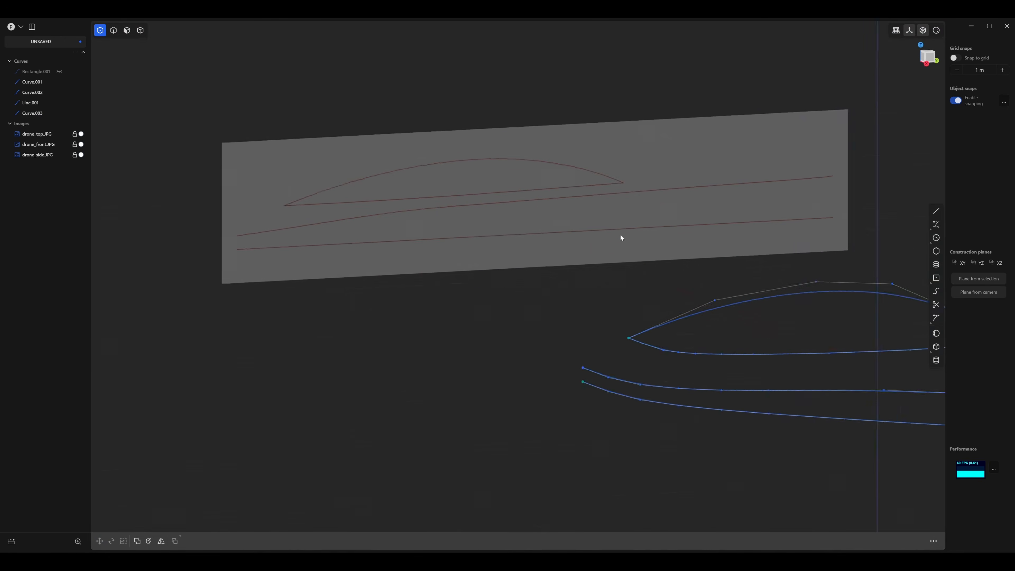
{"action": "right_click_drag", "start_coordinate": [700, 280], "coordinate": [471, 195]}
{"action": "scroll", "coordinate": [583, 243], "scroll_direction": "down", "scroll_amount": 6}
{"action": "right_click_drag", "start_coordinate": [583, 238], "coordinate": [441, 234]}
{"action": "middle_click_drag", "start_coordinate": [508, 266], "coordinate": [489, 272]}
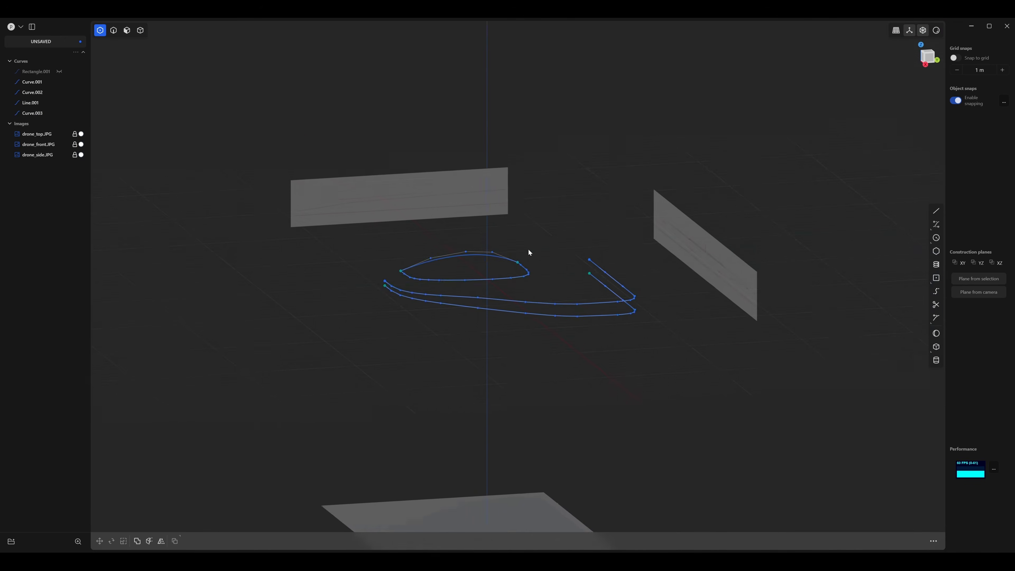
{"action": "right_click_drag", "start_coordinate": [528, 248], "coordinate": [507, 228]}
{"action": "scroll", "coordinate": [536, 255], "scroll_direction": "up", "scroll_amount": 3}
{"action": "key", "text": "2"}
{"action": "middle_click_drag", "start_coordinate": [544, 245], "coordinate": [499, 277]}
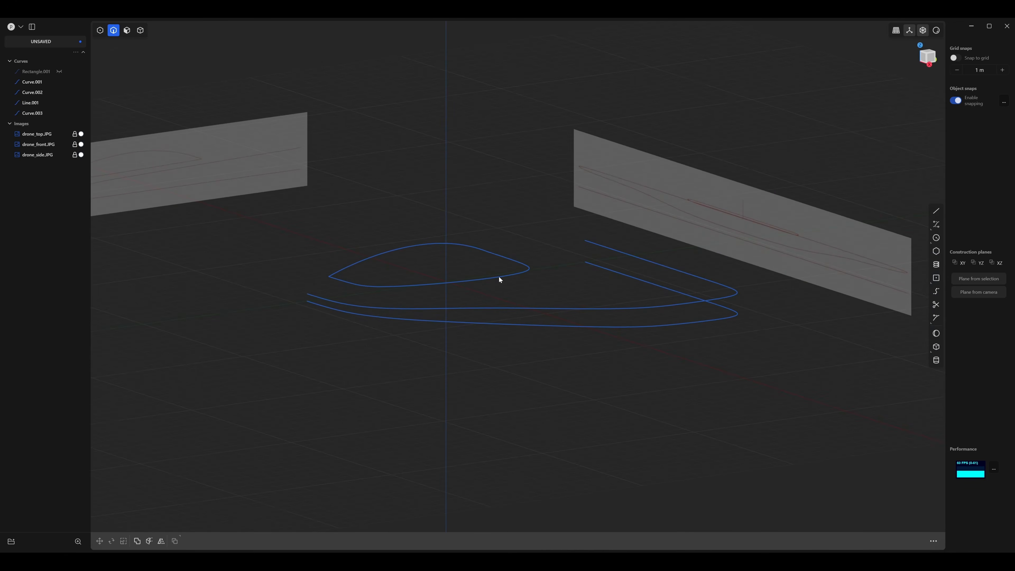
{"action": "middle_click_drag", "start_coordinate": [503, 335], "coordinate": [592, 352]}
{"action": "middle_click_drag", "start_coordinate": [579, 328], "coordinate": [639, 390]}
Try mirroring all four curves across the drone's centre plane, and undo the mirror.
{"action": "left_click_drag", "start_coordinate": [739, 413], "coordinate": [310, 235]}
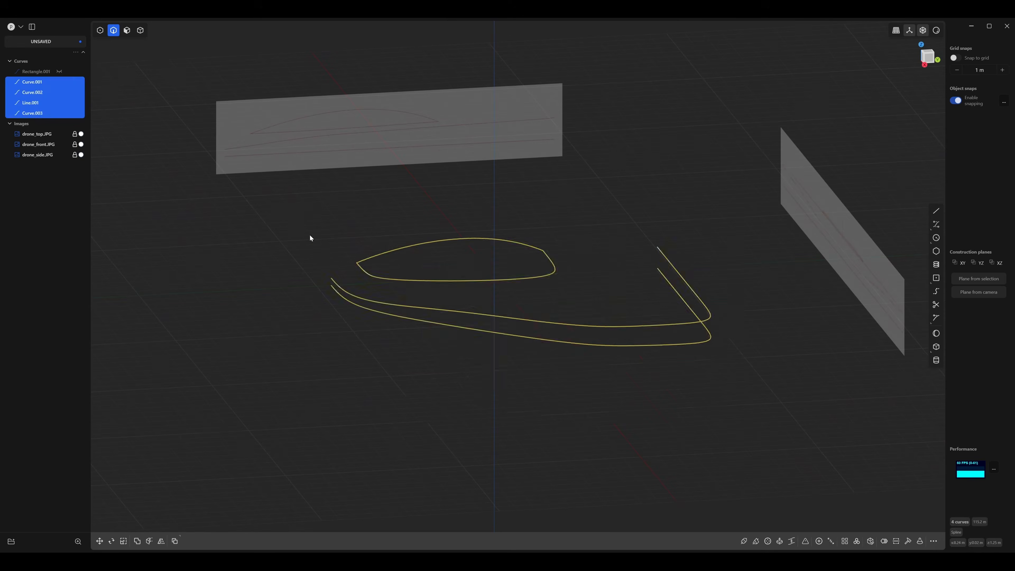
{"action": "middle_click_drag", "start_coordinate": [310, 234], "coordinate": [505, 295]}
{"action": "key", "text": "alt+x"}
{"action": "left_click", "coordinate": [500, 281]}
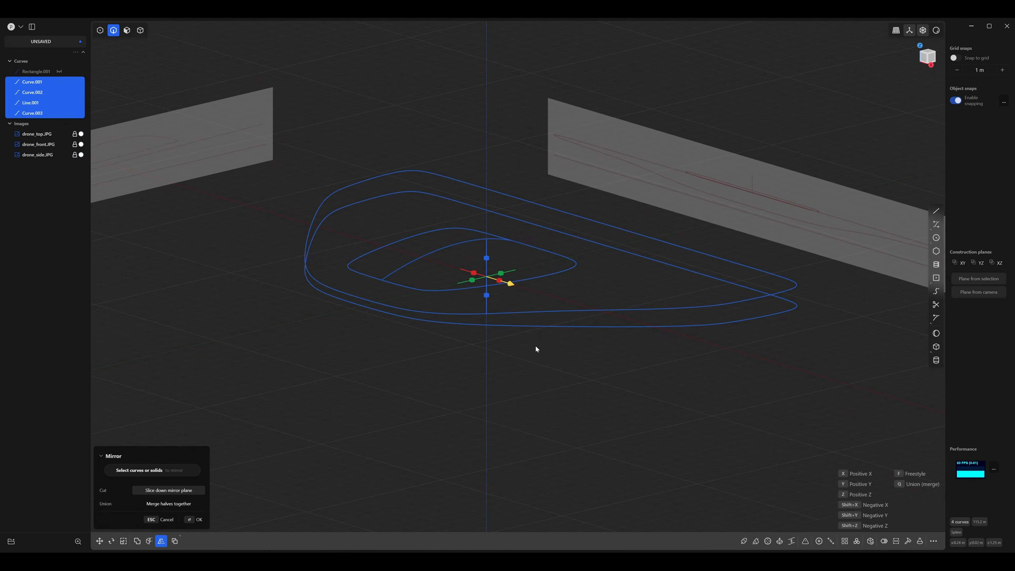
{"action": "key", "text": "Return"}
{"action": "middle_click_drag", "start_coordinate": [535, 366], "coordinate": [524, 311]}
{"action": "key", "text": "ctrl+z"}
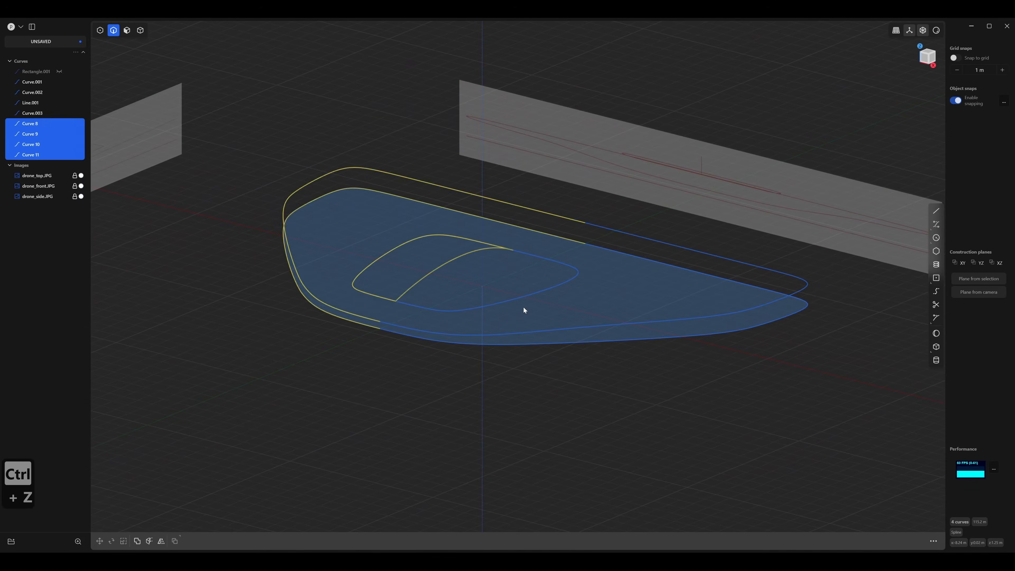
{"action": "key", "text": "ctrl+z"}
{"action": "middle_click_drag", "start_coordinate": [593, 340], "coordinate": [545, 332]}
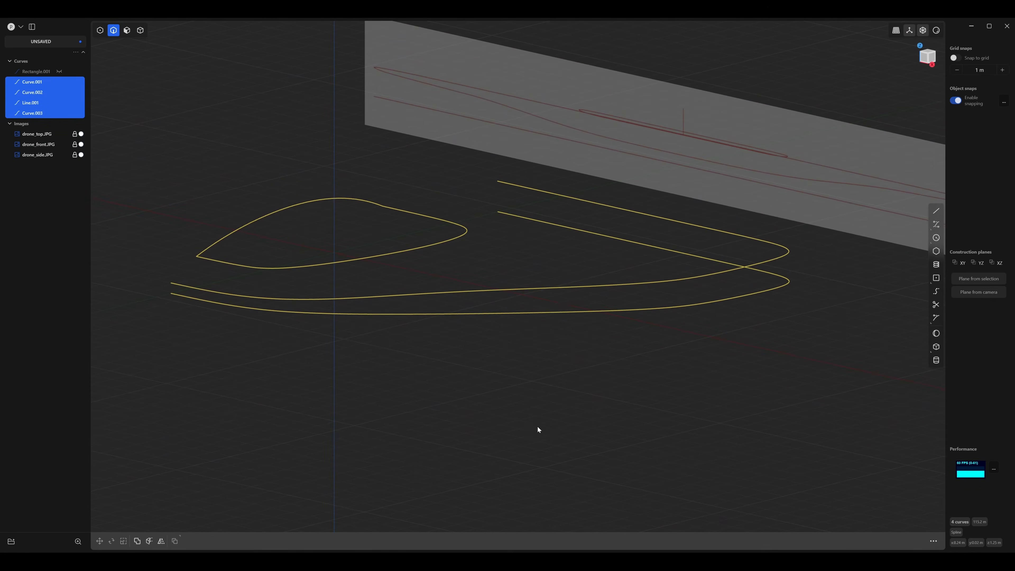
Loft a surface between the lower outer body curve and its reshaped upper copy.
{"action": "left_click", "coordinate": [538, 379]}
{"action": "middle_click_drag", "start_coordinate": [538, 379], "coordinate": [579, 361]}
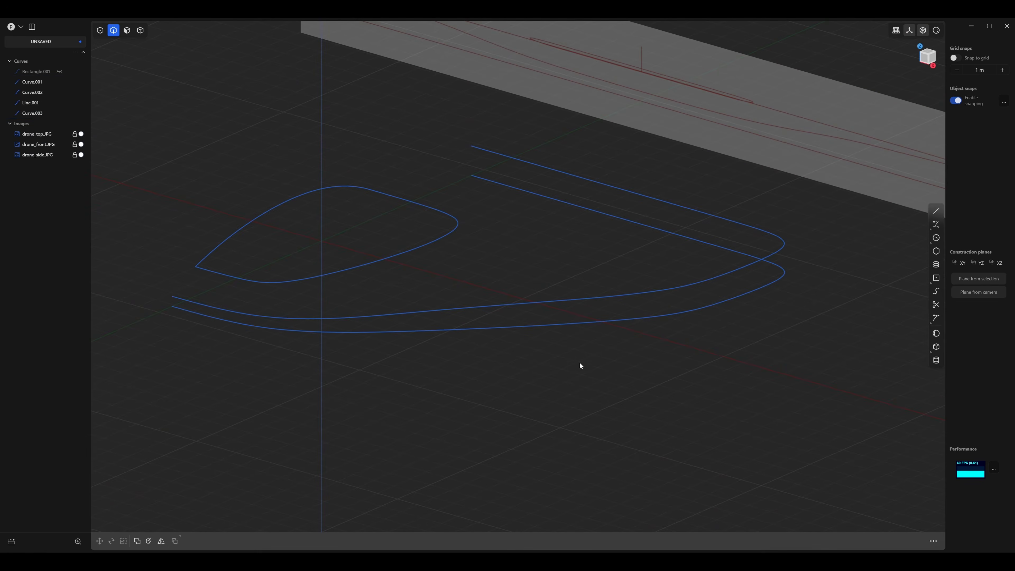
{"action": "left_click", "coordinate": [576, 322]}
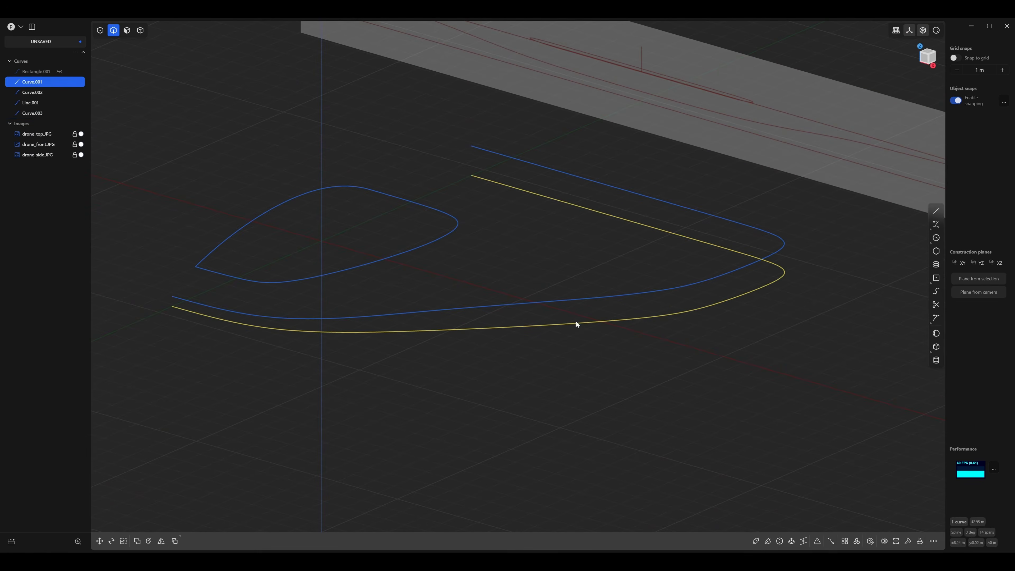
{"action": "left_click", "coordinate": [568, 303], "text": "shift"}
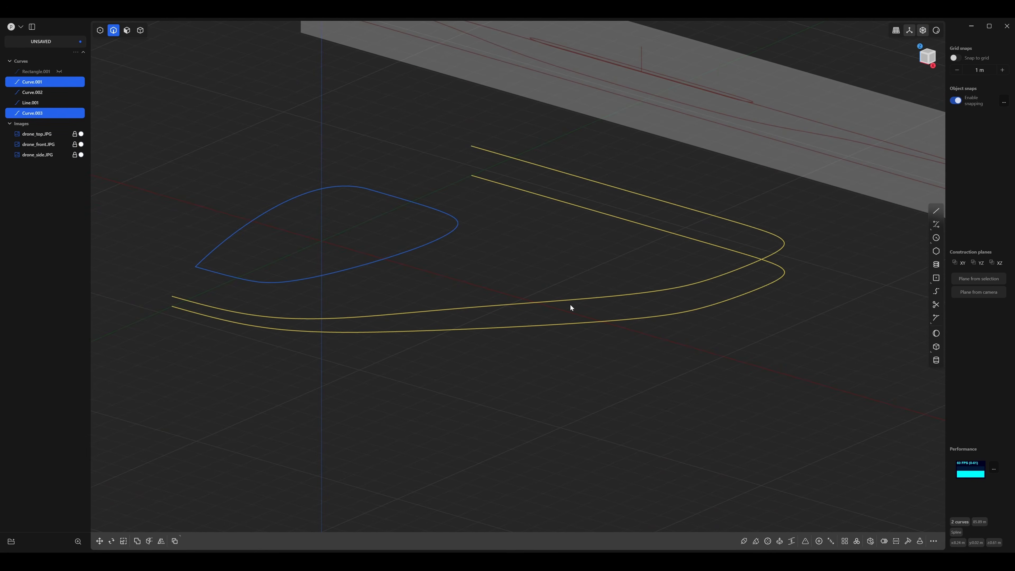
{"action": "key", "text": "l"}
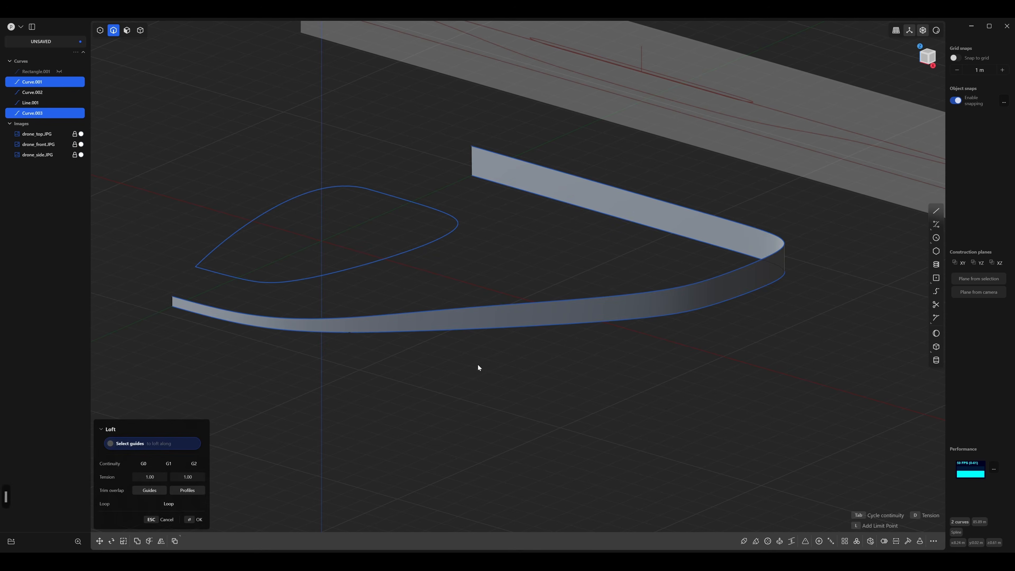
{"action": "key", "text": "Return"}
Accept the loft between the two outer body curves and examine the side band together with the dome curves.
{"action": "middle_click_drag", "start_coordinate": [391, 398], "coordinate": [461, 368]}
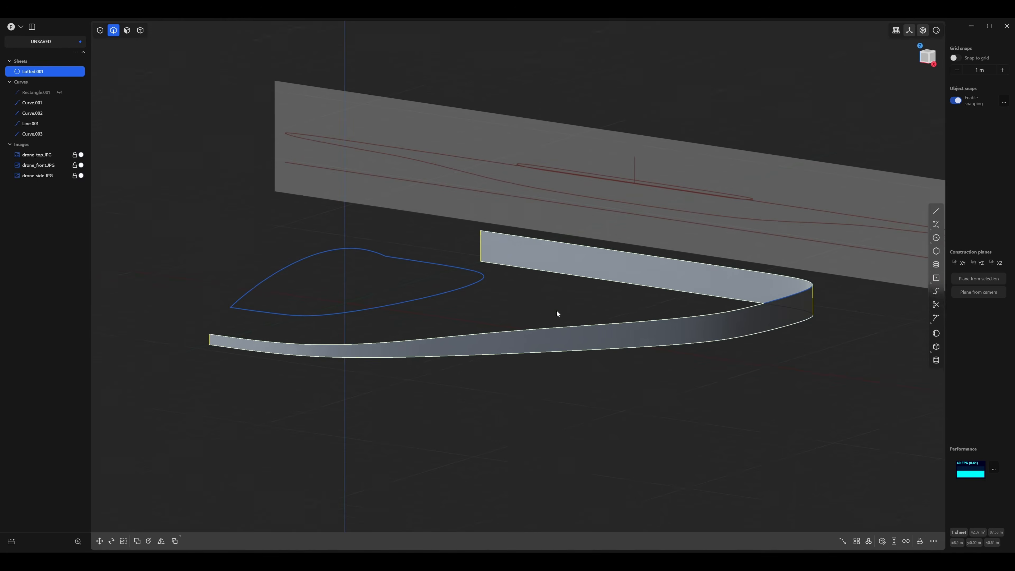
{"action": "middle_click_drag", "start_coordinate": [522, 302], "coordinate": [520, 335], "text": "shift"}
{"action": "scroll", "coordinate": [519, 335], "scroll_direction": "down", "scroll_amount": 10}
{"action": "middle_click_drag", "start_coordinate": [393, 323], "coordinate": [394, 326]}
{"action": "scroll", "coordinate": [474, 338], "scroll_direction": "up", "scroll_amount": 5}
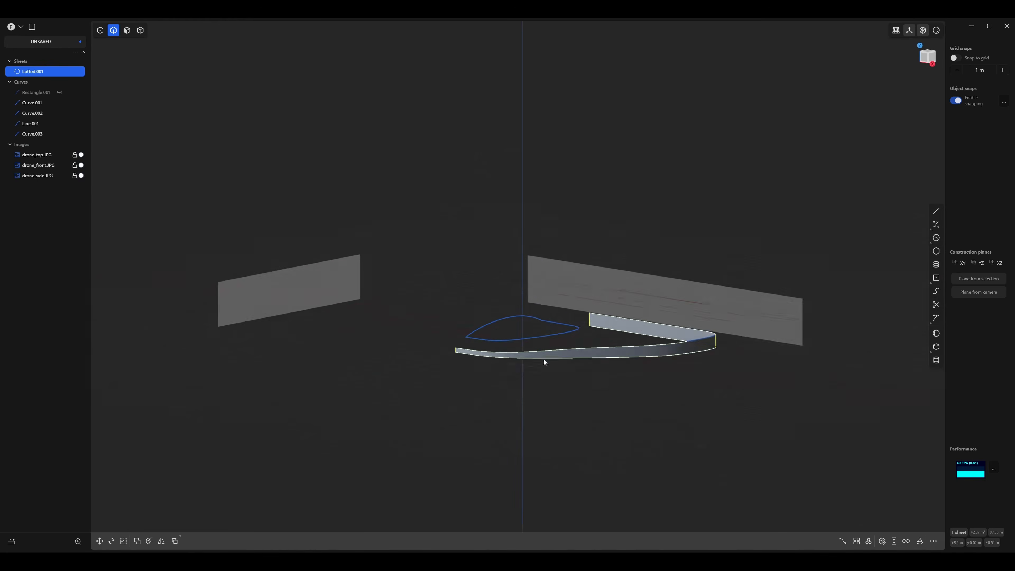
{"action": "scroll", "coordinate": [544, 359], "scroll_direction": "up", "scroll_amount": 6}
{"action": "middle_click_drag", "start_coordinate": [595, 338], "coordinate": [411, 236], "text": "shift"}
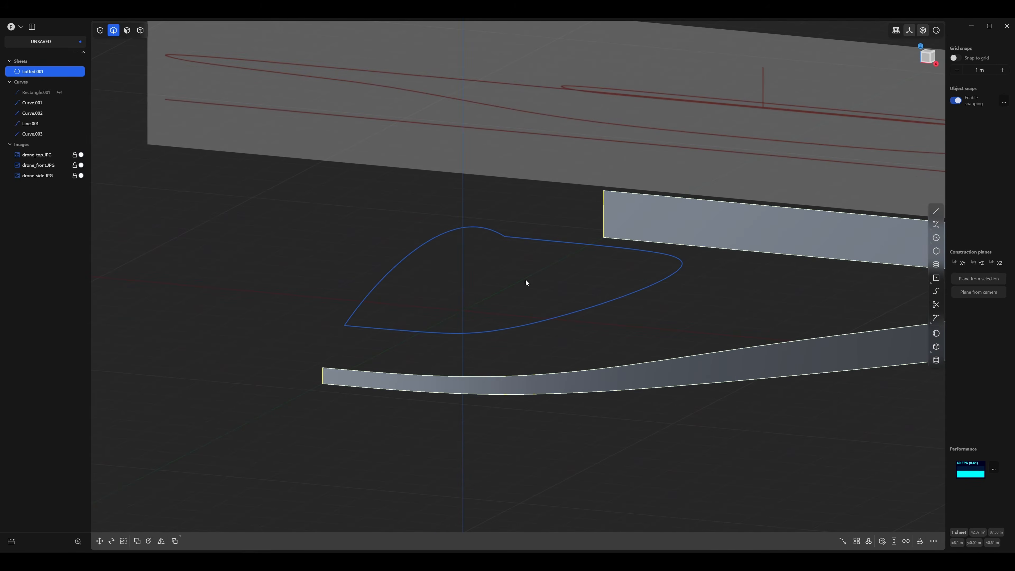
Extrude the arched dome profile curve sideways into a short sheet, away from the dome's base outline, and clear the selection.
{"action": "left_click", "coordinate": [434, 236]}
{"action": "middle_click_drag", "start_coordinate": [481, 268], "coordinate": [480, 277]}
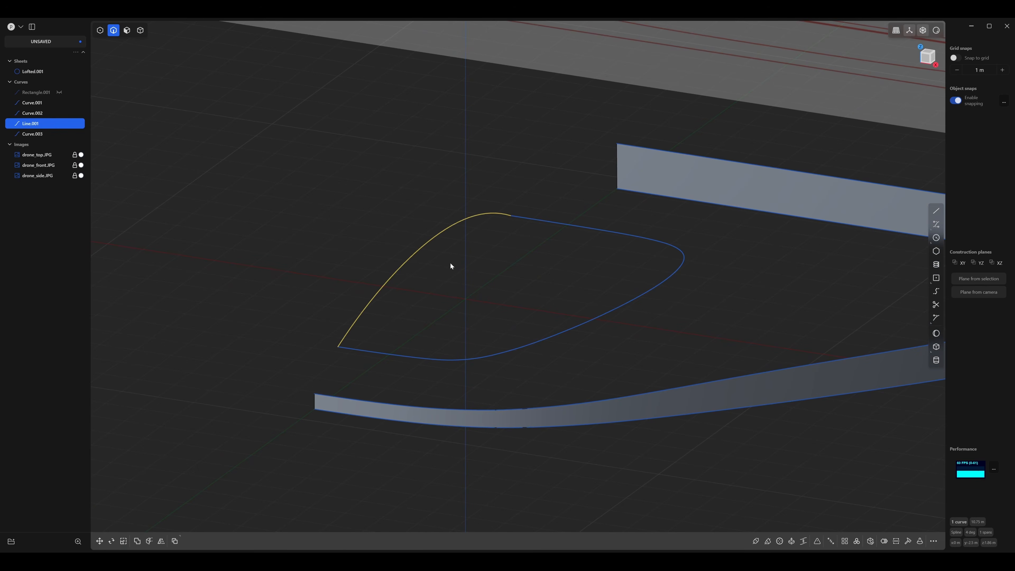
{"action": "key", "text": "x"}
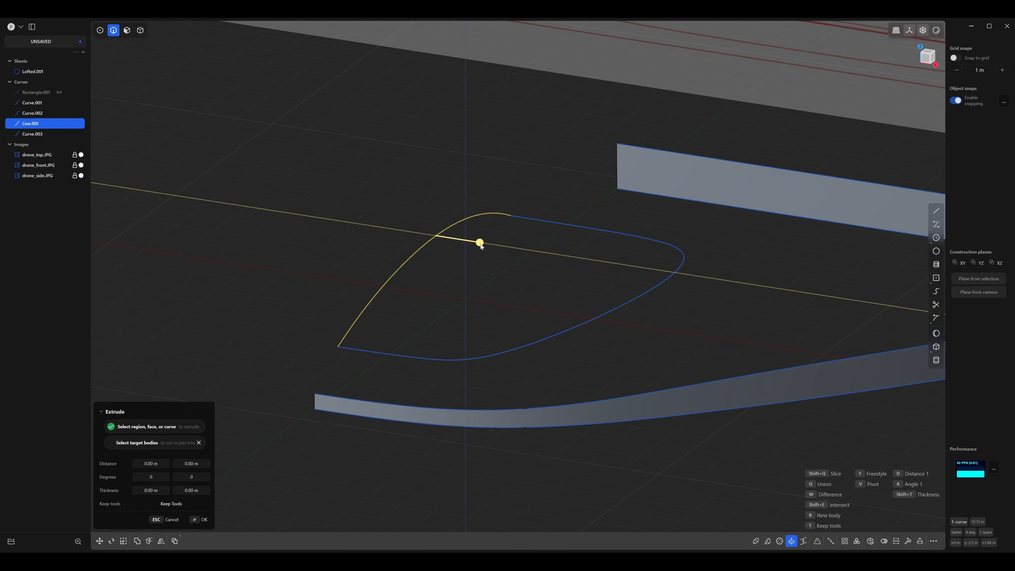
{"action": "left_click_drag", "start_coordinate": [479, 242], "coordinate": [403, 241]}
{"action": "key", "text": "Return"}
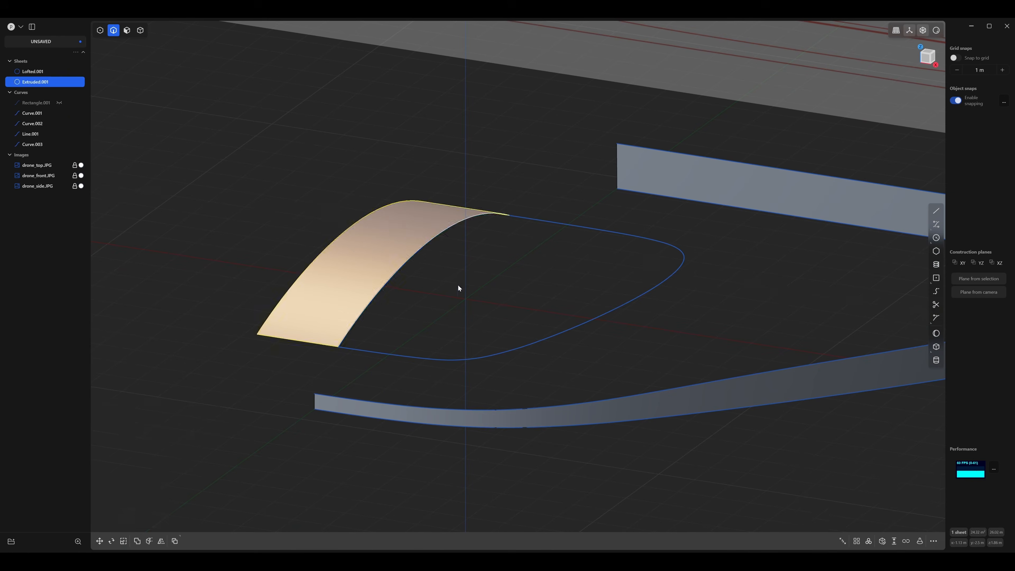
{"action": "left_click", "coordinate": [457, 284]}
Examine how the extruded arch sheet meets the dome's base outline, from the side and from above.
{"action": "middle_click_drag", "start_coordinate": [458, 284], "coordinate": [501, 253]}
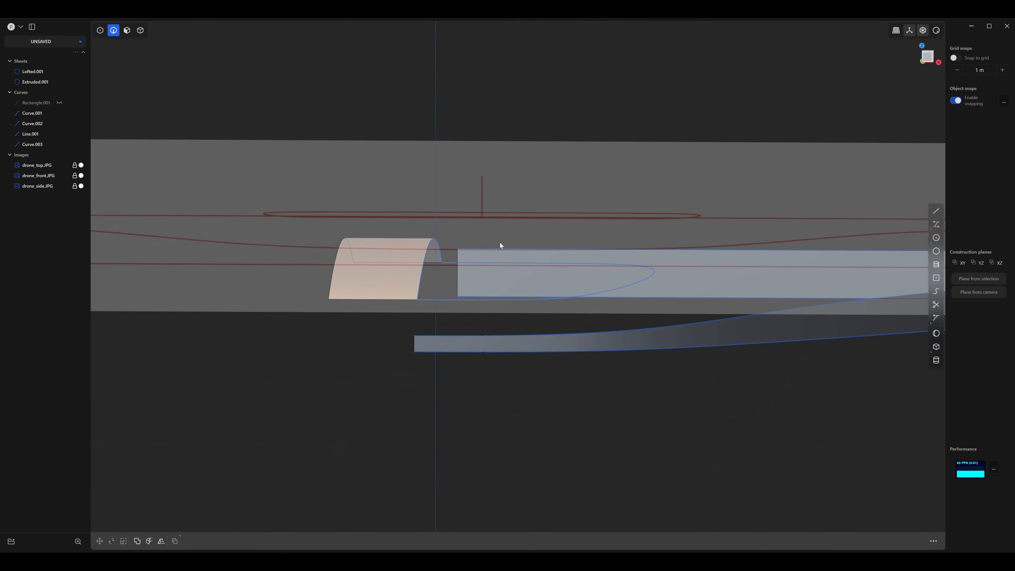
{"action": "middle_click_drag", "start_coordinate": [500, 245], "coordinate": [581, 253]}
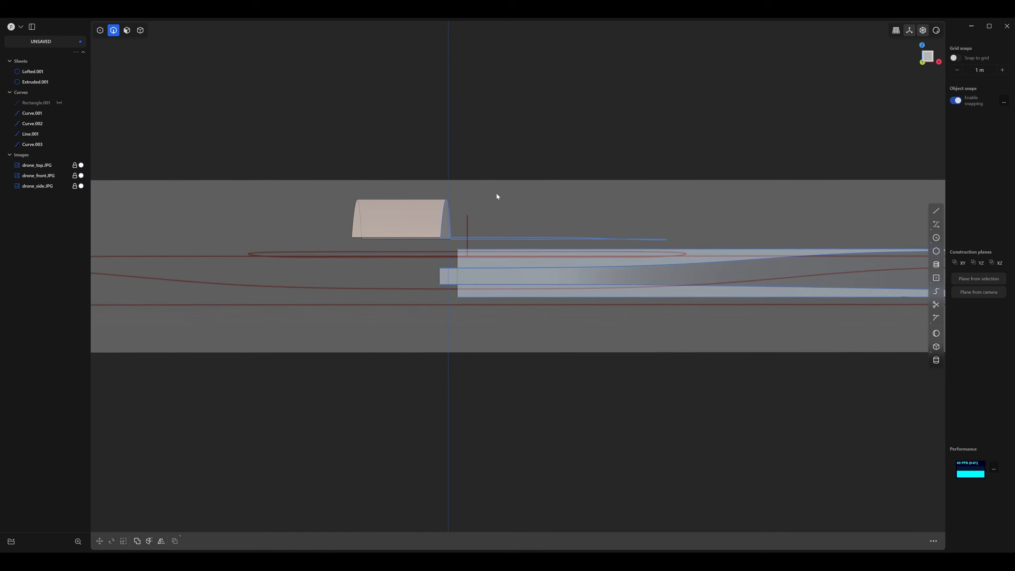
{"action": "middle_click_drag", "start_coordinate": [497, 196], "coordinate": [524, 348]}
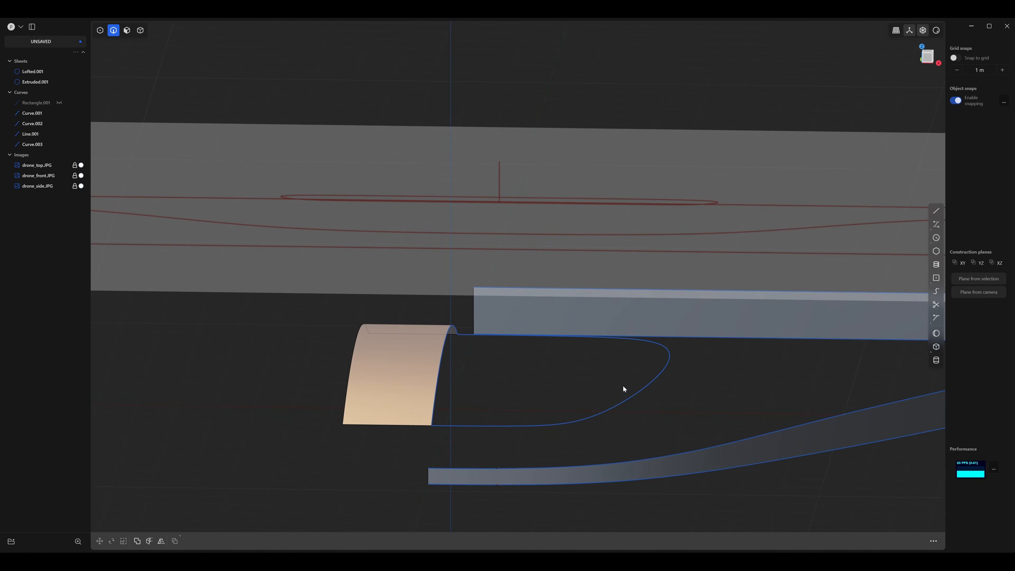
{"action": "middle_click_drag", "start_coordinate": [452, 331], "coordinate": [476, 325]}
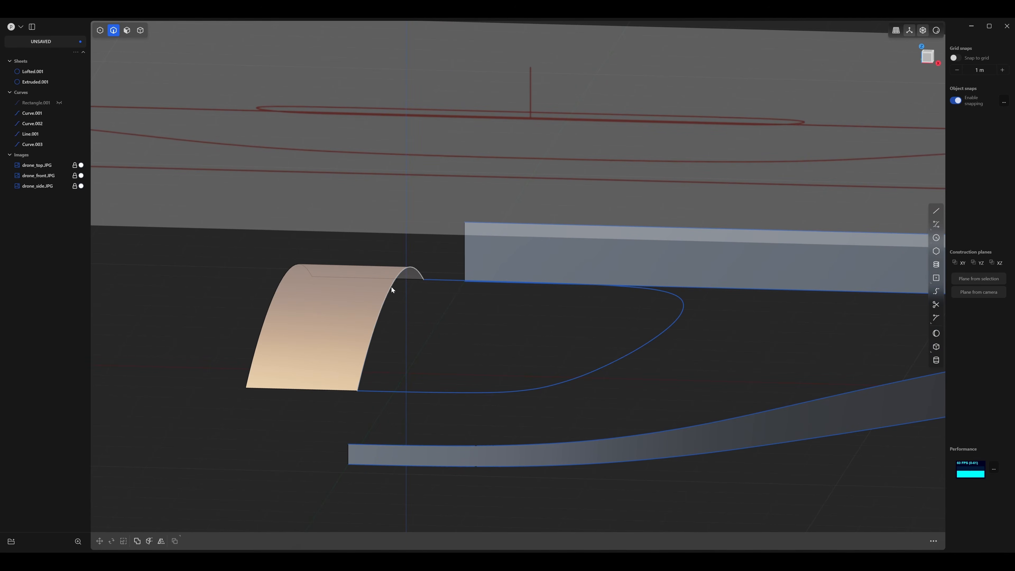
Hide the arched dome profile curve at the open edge of the extruded sheet.
{"action": "middle_click_drag", "start_coordinate": [452, 317], "coordinate": [444, 291], "text": "shift"}
{"action": "scroll", "coordinate": [444, 292], "scroll_direction": "up", "scroll_amount": 4}
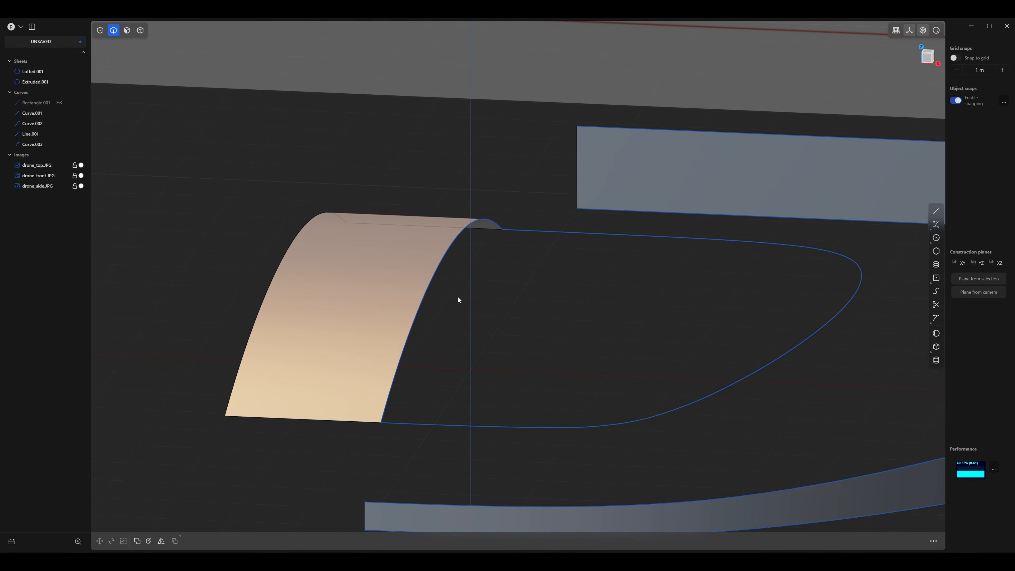
{"action": "left_click", "coordinate": [447, 257]}
{"action": "key", "text": "h"}
{"action": "middle_click_drag", "start_coordinate": [518, 316], "coordinate": [472, 285]}
{"action": "middle_click_drag", "start_coordinate": [380, 272], "coordinate": [402, 267], "text": "shift"}
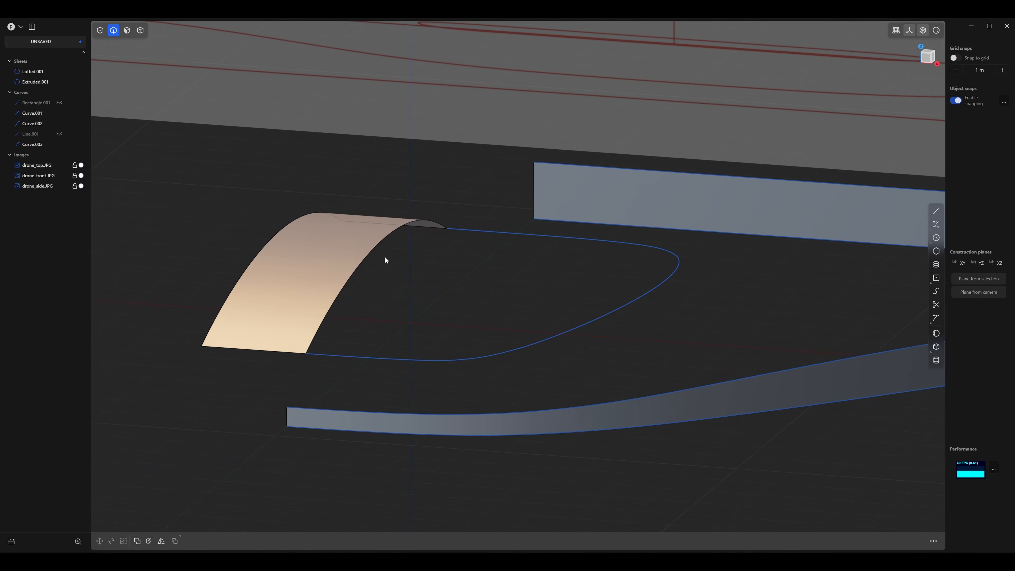
Loft a surface with G1 continuity from the arch sheet's inner edge to the dome's base outline.
{"action": "left_click", "coordinate": [383, 242]}
{"action": "key", "text": "e"}
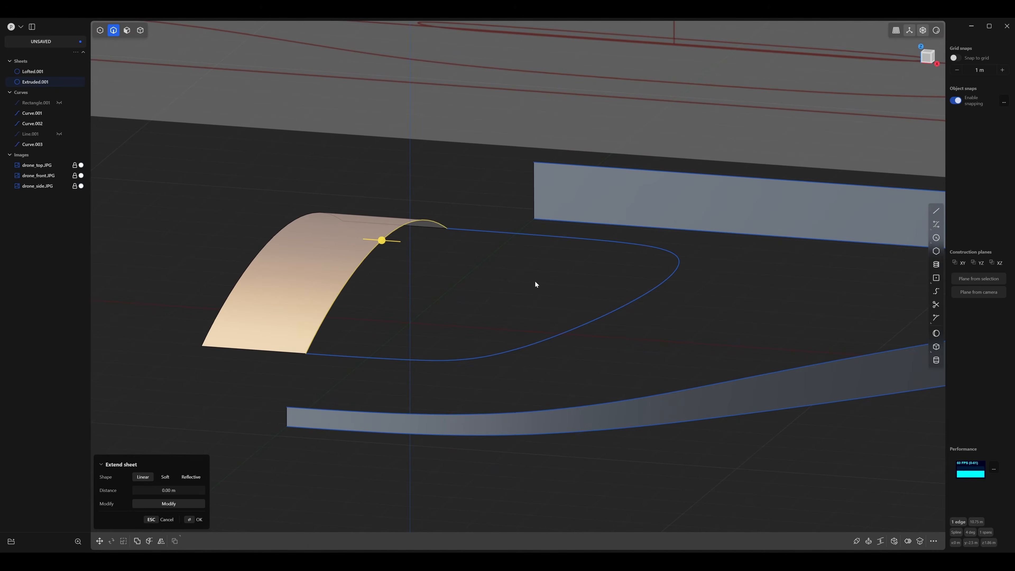
{"action": "left_click", "coordinate": [564, 335]}
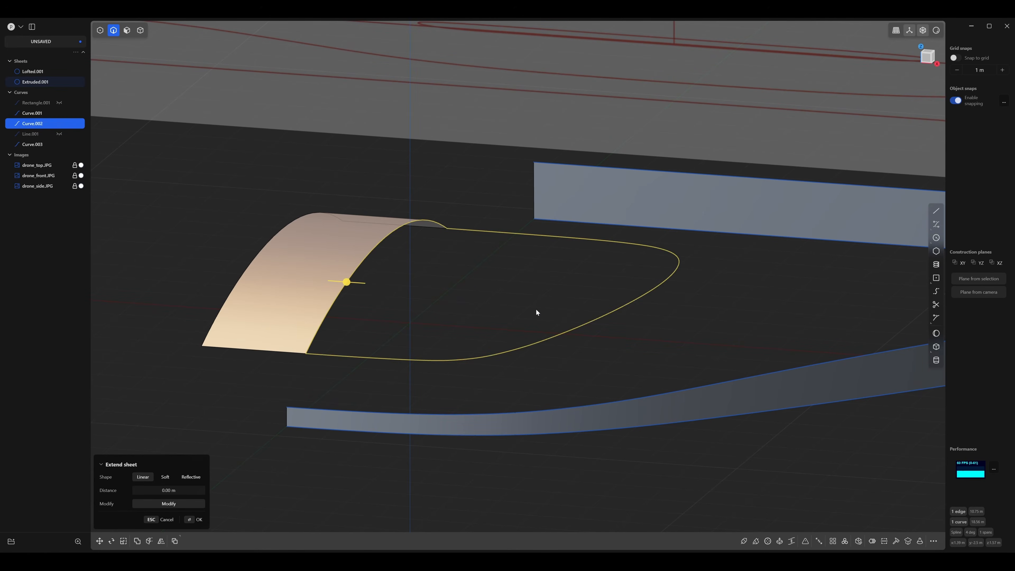
{"action": "key", "text": "l"}
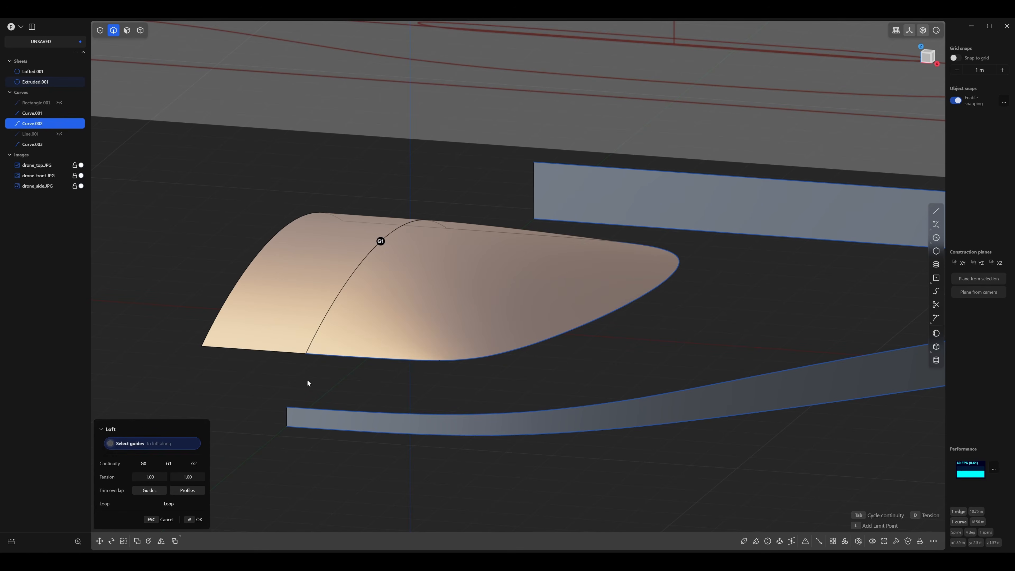
{"action": "left_click", "coordinate": [194, 519]}
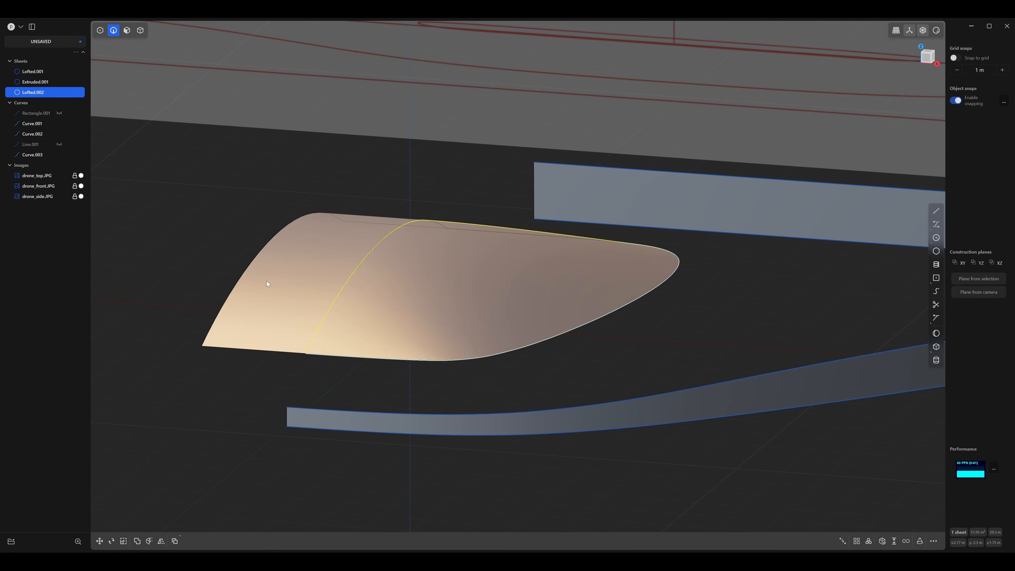
Delete the extruded arch helper sheet as a whole body, keeping the lofted dome surface.
{"action": "key", "text": "4"}
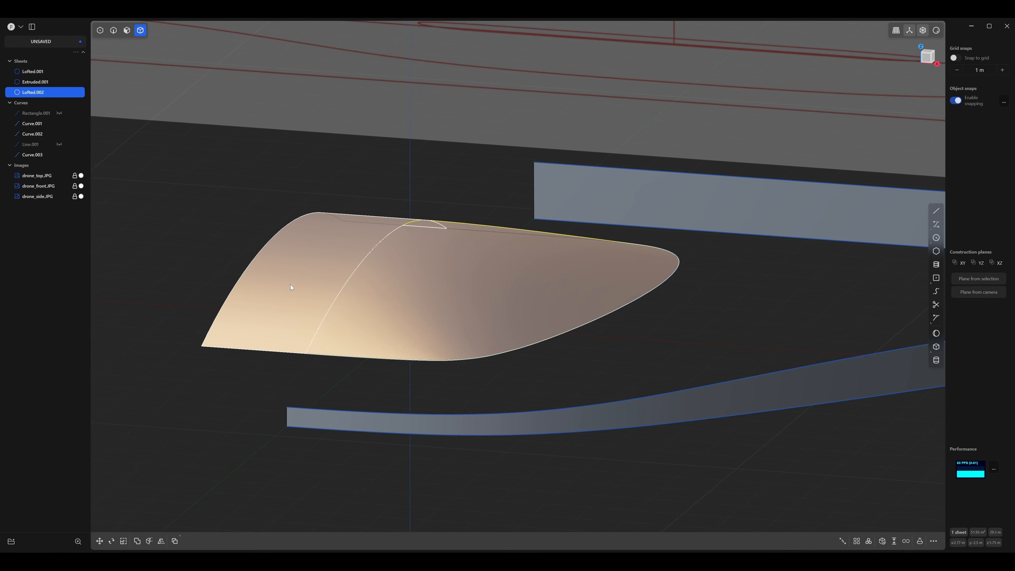
{"action": "left_click", "coordinate": [291, 277]}
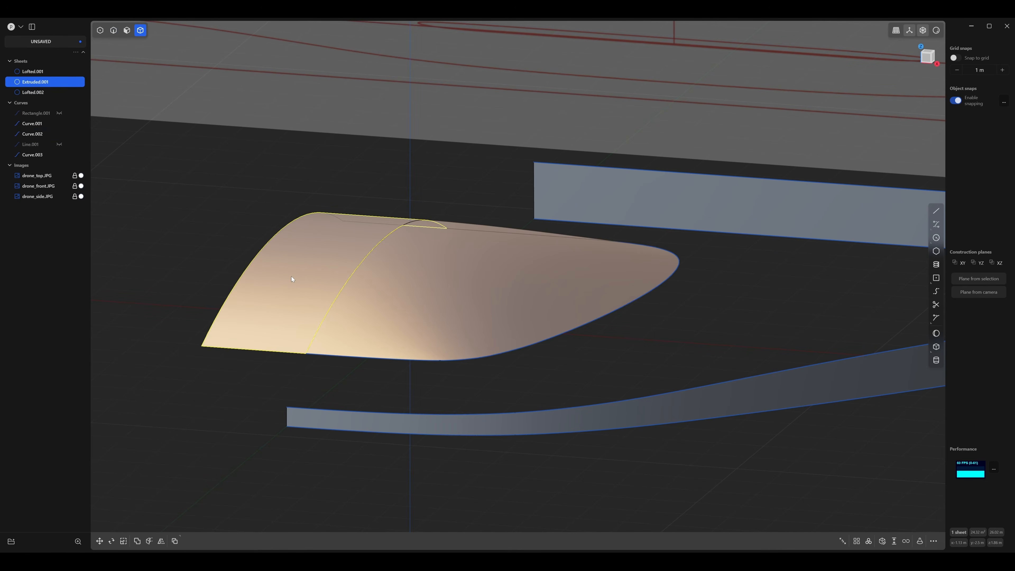
{"action": "key", "text": "Delete"}
Mirror the lofted dome half across the X axis with the halves merged together, and clear the selection.
{"action": "middle_click_drag", "start_coordinate": [430, 301], "coordinate": [394, 318]}
{"action": "middle_click_drag", "start_coordinate": [410, 309], "coordinate": [485, 268], "text": "shift"}
{"action": "scroll", "coordinate": [428, 321], "scroll_direction": "up", "scroll_amount": 4}
{"action": "left_click", "coordinate": [469, 260]}
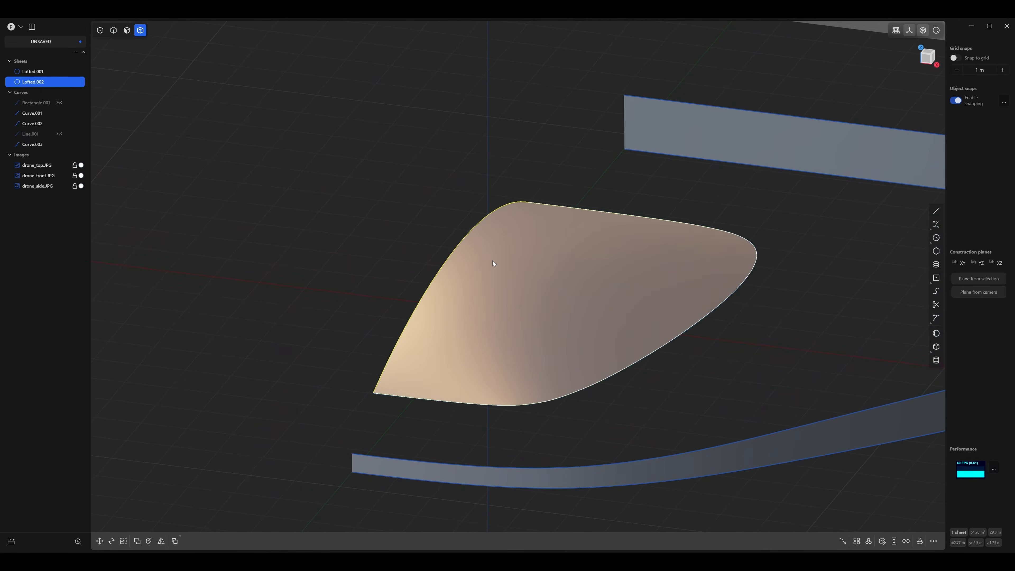
{"action": "key", "text": "alt+x"}
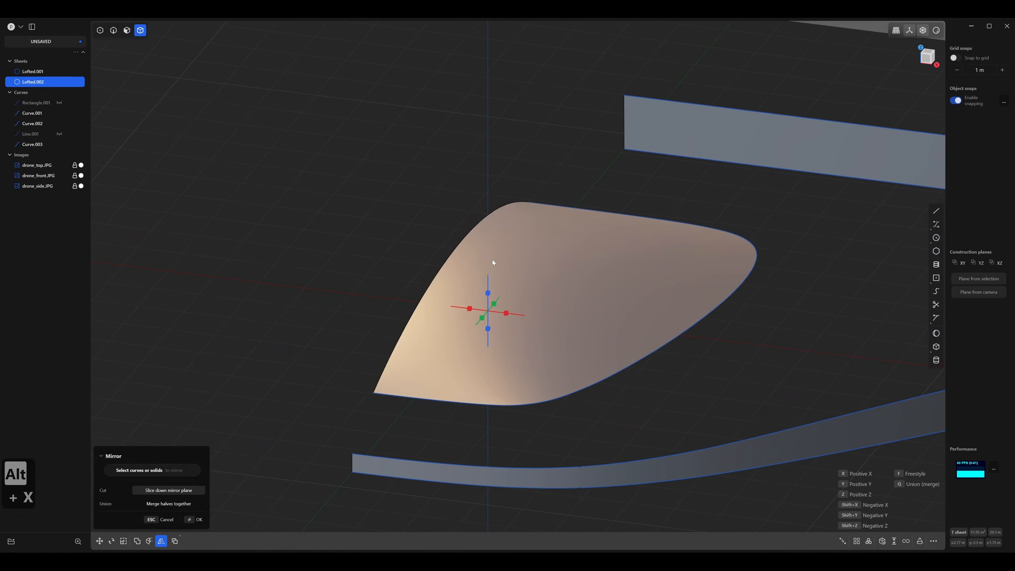
{"action": "left_click", "coordinate": [506, 314]}
{"action": "left_click", "coordinate": [172, 502]}
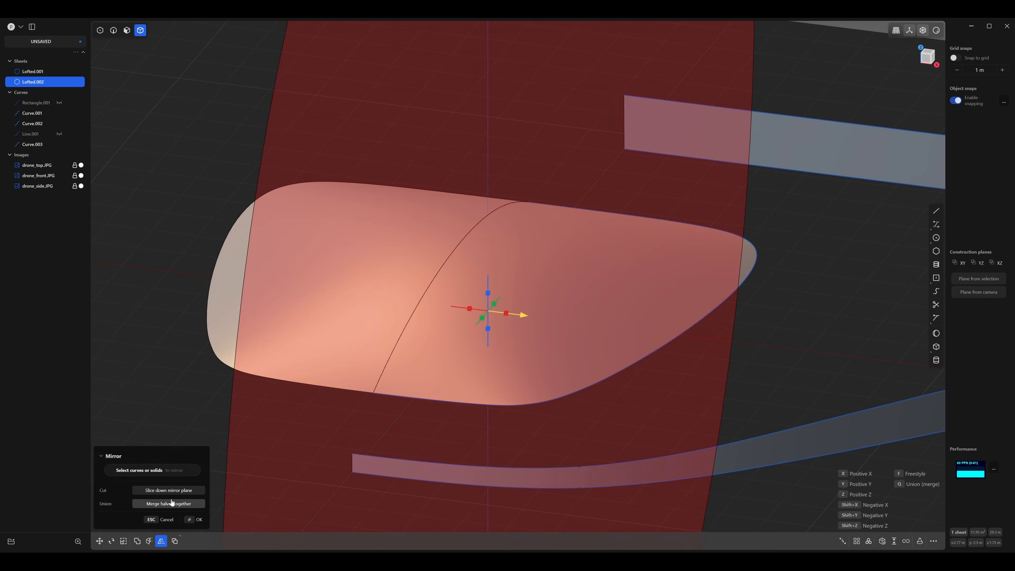
{"action": "left_click", "coordinate": [198, 519]}
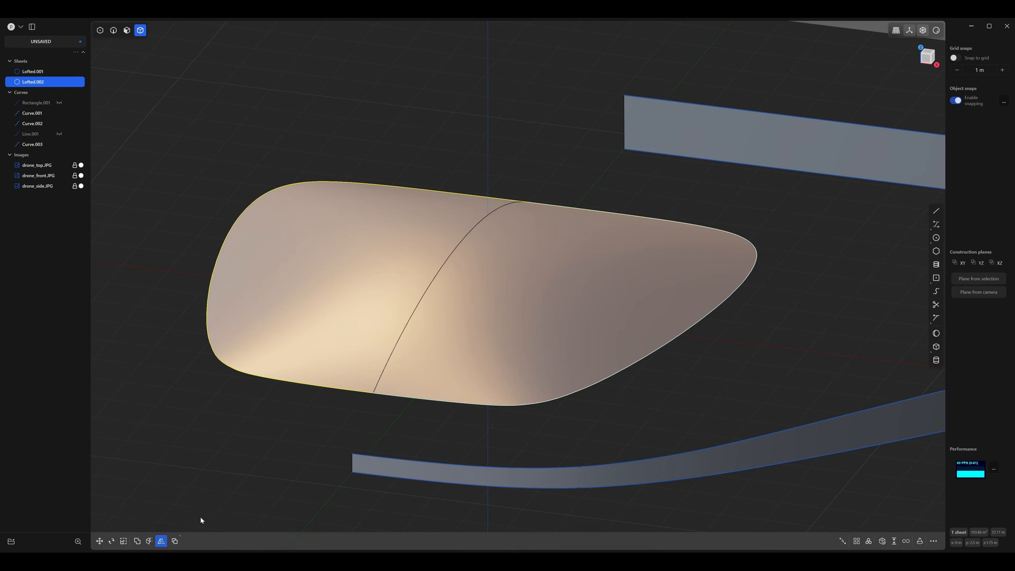
{"action": "left_click", "coordinate": [355, 440]}
Turn off edge display and apply the glossy red matcap to examine the smoothness of the mirrored dome.
{"action": "middle_click_drag", "start_coordinate": [381, 435], "coordinate": [432, 407]}
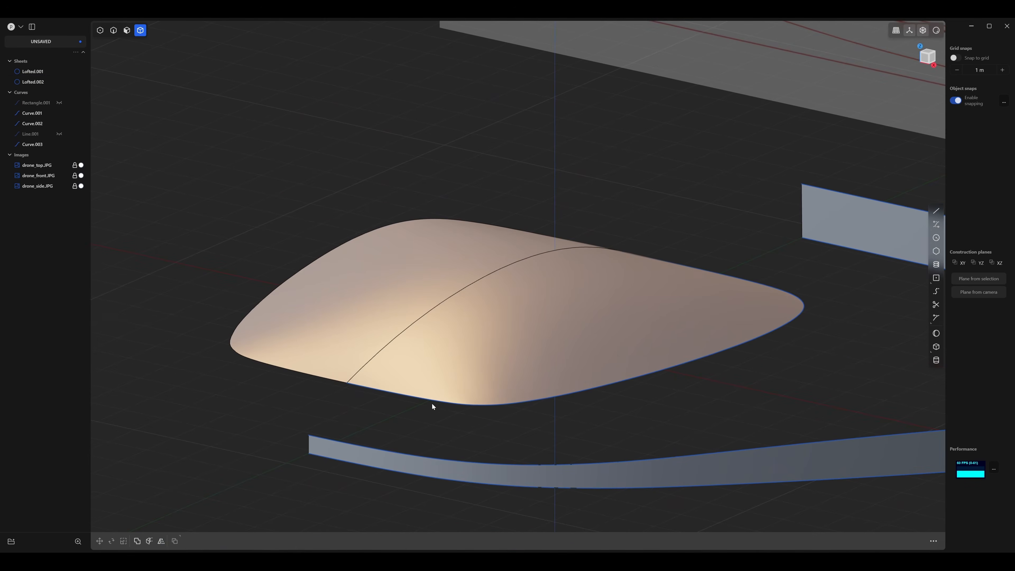
{"action": "left_click", "coordinate": [937, 32]}
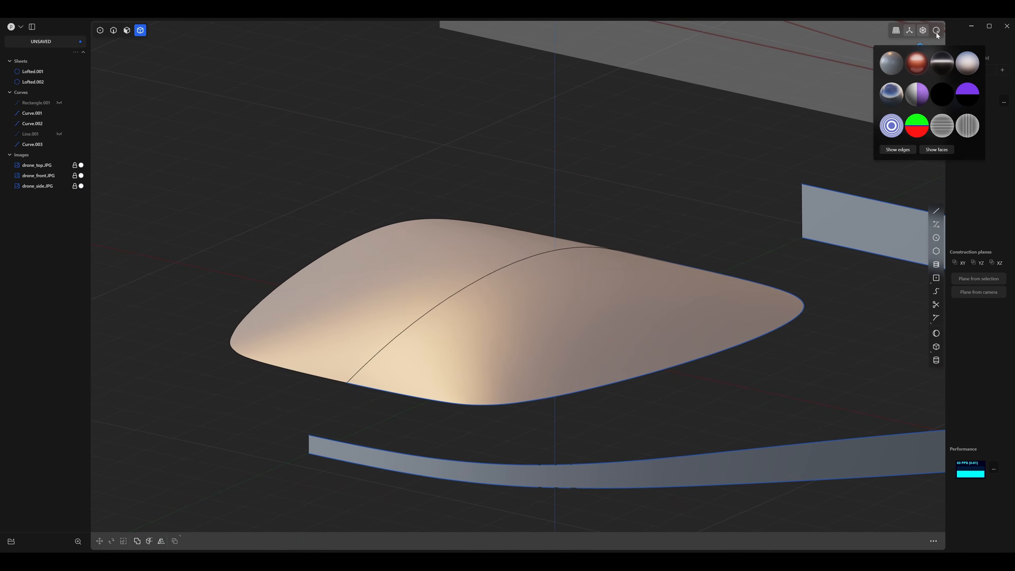
{"action": "left_click", "coordinate": [937, 31]}
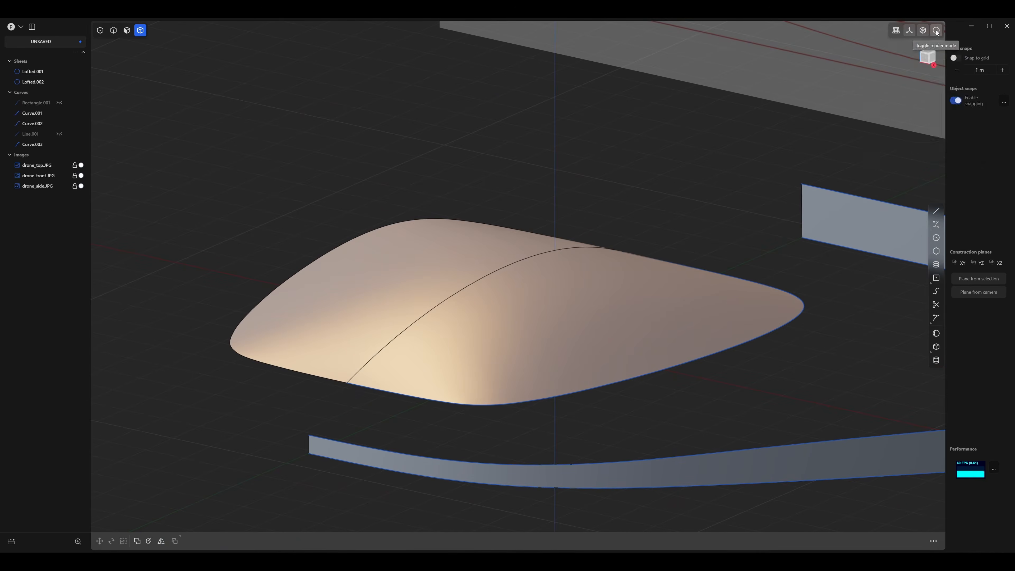
{"action": "left_click", "coordinate": [937, 31]}
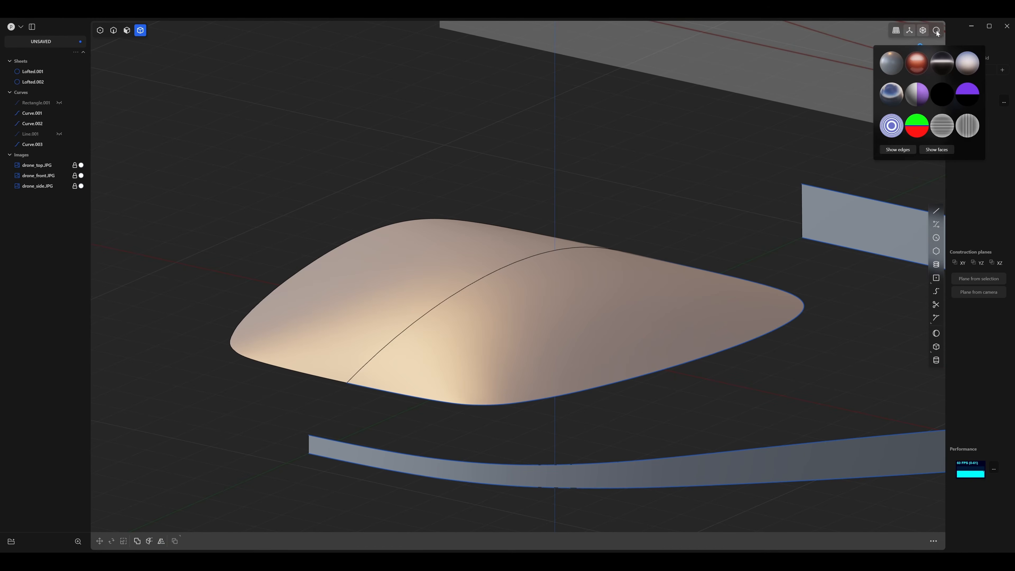
{"action": "left_click", "coordinate": [899, 150]}
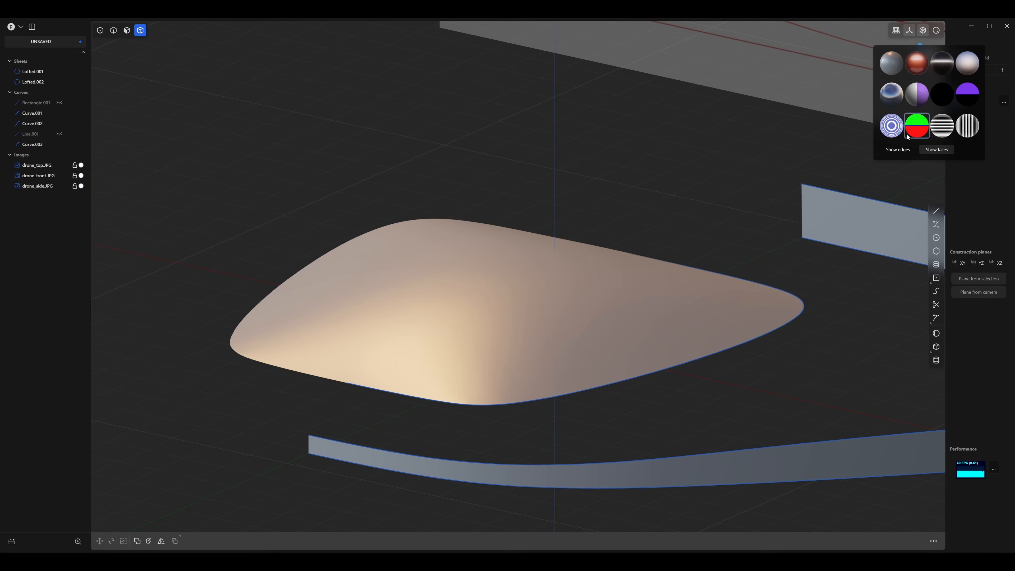
{"action": "left_click", "coordinate": [913, 68]}
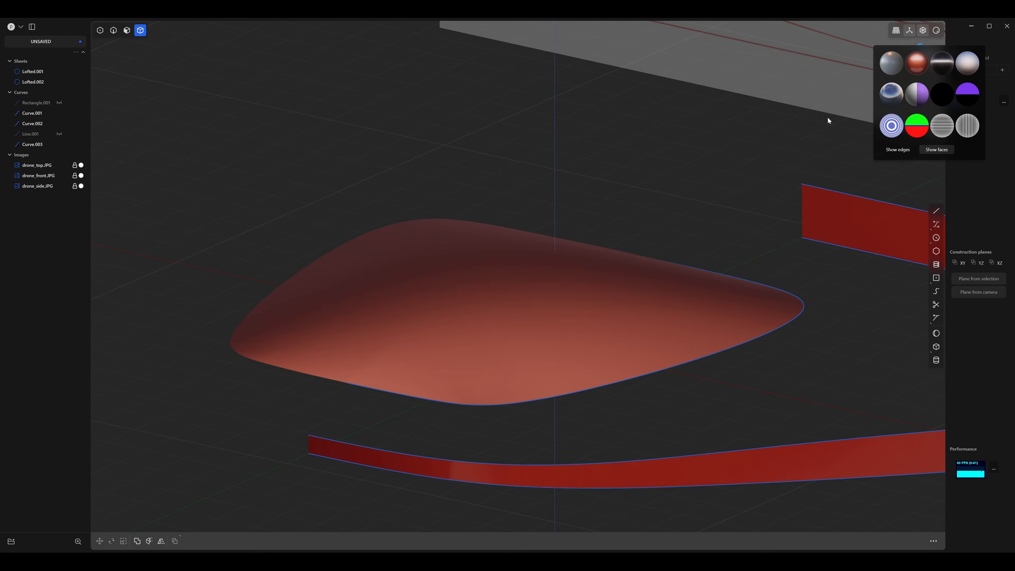
{"action": "mouse_move", "coordinate": [599, 182]}
{"action": "middle_mouse_down"}
{"action": "mouse_move", "coordinate": [586, 231]}
{"action": "mouse_move", "coordinate": [573, 219]}
{"action": "mouse_move", "coordinate": [582, 210]}
{"action": "mouse_move", "coordinate": [617, 235]}
{"action": "mouse_move", "coordinate": [618, 204]}
{"action": "mouse_move", "coordinate": [588, 192]}
{"action": "middle_mouse_up"}
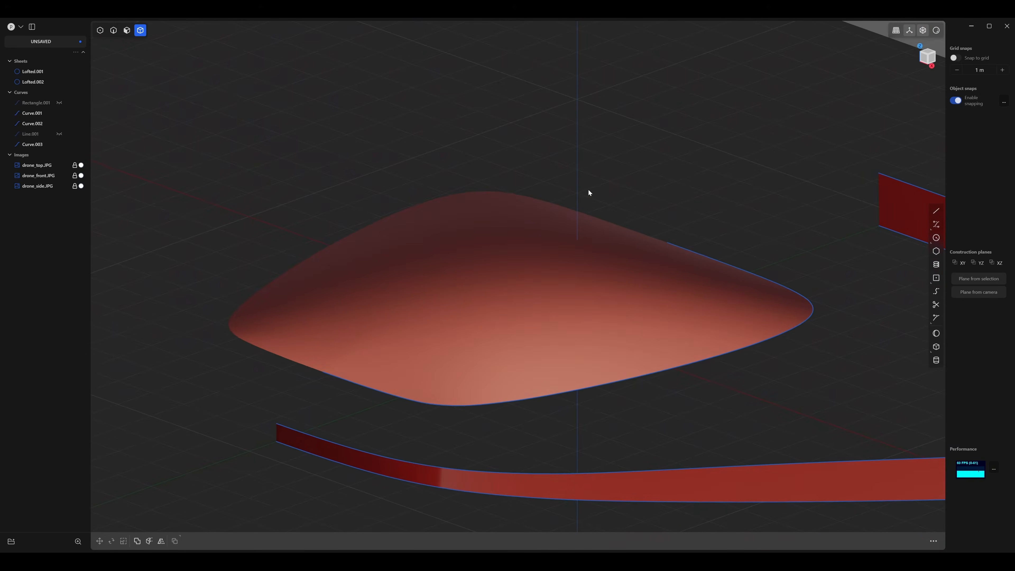
Hide the dome's base outline and both outer body curves, leaving only the sheets displayed.
{"action": "key", "text": "2"}
{"action": "scroll", "coordinate": [728, 356], "scroll_direction": "down", "scroll_amount": 8}
{"action": "mouse_move", "coordinate": [728, 355]}
{"action": "middle_mouse_down"}
{"action": "mouse_move", "coordinate": [776, 343]}
{"action": "mouse_move", "coordinate": [649, 302]}
{"action": "mouse_move", "coordinate": [672, 306]}
{"action": "mouse_move", "coordinate": [677, 288]}
{"action": "mouse_move", "coordinate": [665, 299]}
{"action": "mouse_move", "coordinate": [643, 287]}
{"action": "mouse_move", "coordinate": [614, 299]}
{"action": "mouse_move", "coordinate": [628, 301]}
{"action": "mouse_move", "coordinate": [555, 250]}
{"action": "mouse_move", "coordinate": [575, 290]}
{"action": "mouse_move", "coordinate": [592, 286]}
{"action": "mouse_move", "coordinate": [509, 258]}
{"action": "middle_mouse_up"}
{"action": "scroll", "coordinate": [649, 302], "scroll_direction": "up", "scroll_amount": 2}
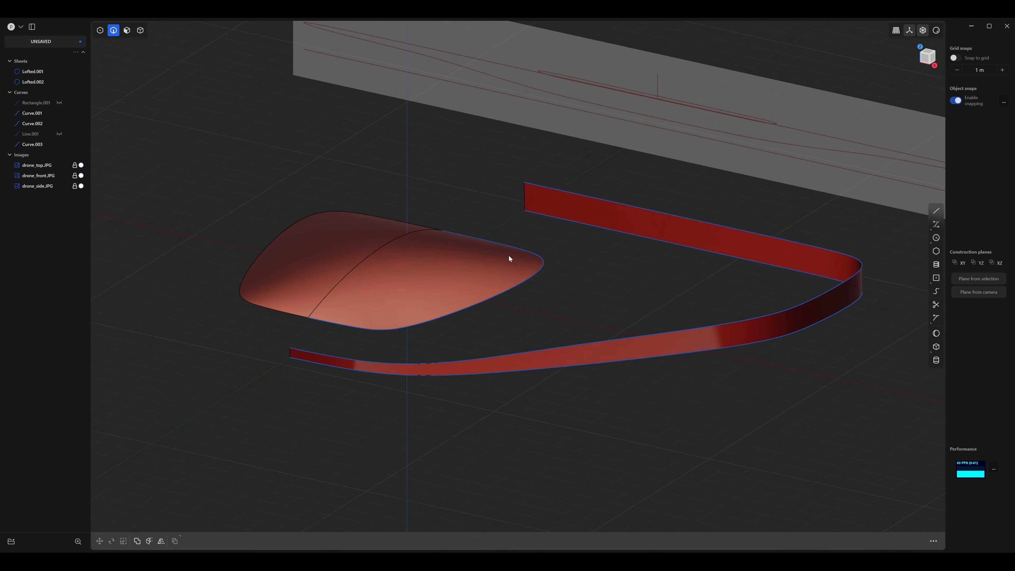
{"action": "middle_click_drag", "start_coordinate": [590, 263], "coordinate": [659, 259]}
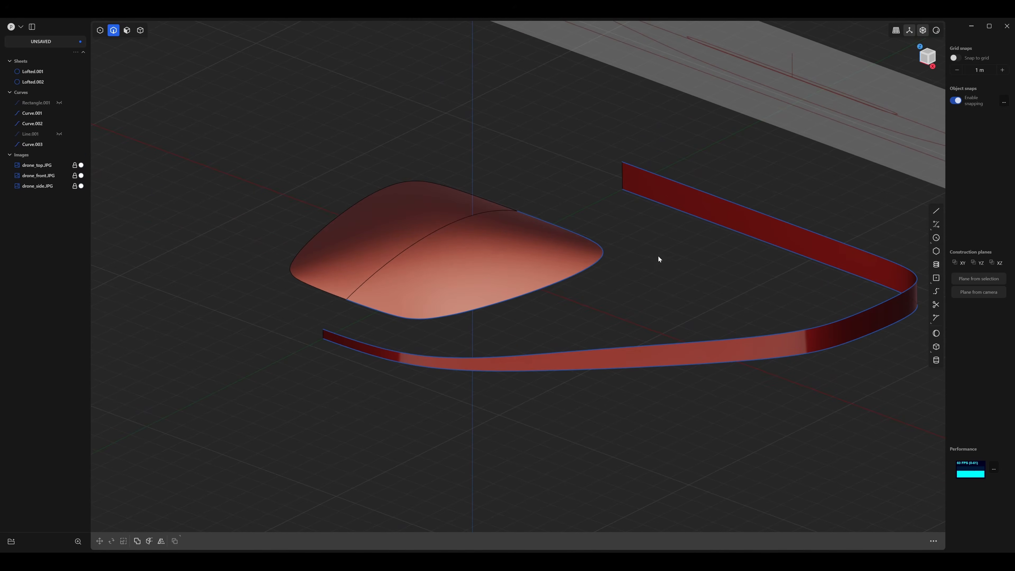
{"action": "left_click", "coordinate": [582, 270]}
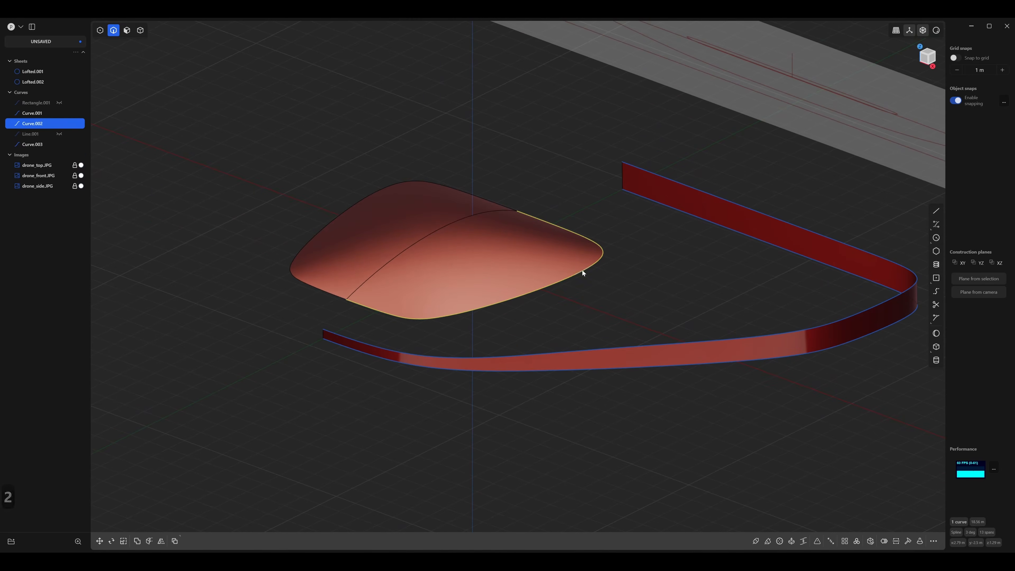
{"action": "left_click", "coordinate": [449, 362]}
{"action": "left_click", "coordinate": [452, 369]}
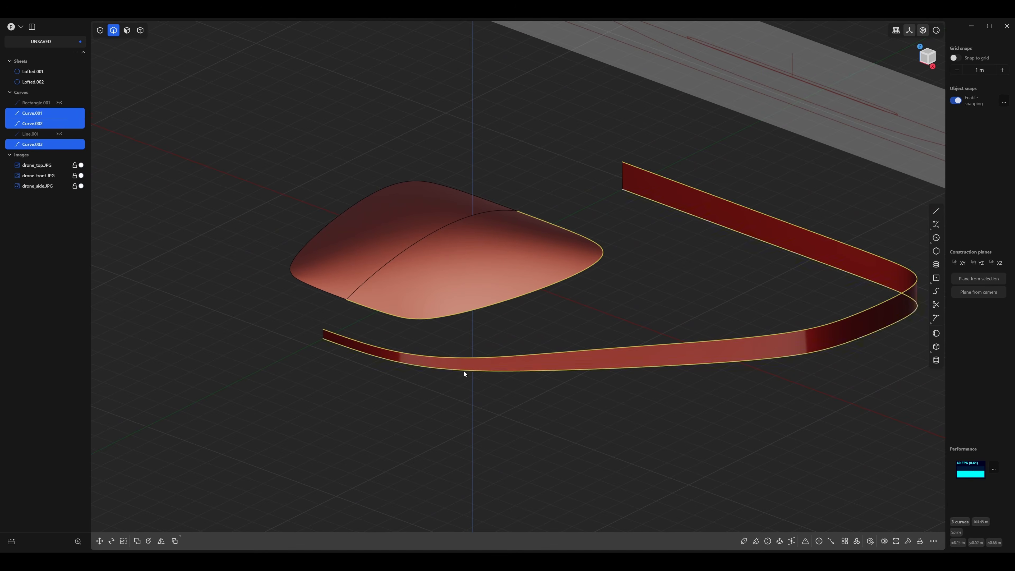
{"action": "key", "text": "h"}
Delete the mirrored half of the dome surface, keeping the original lofted half.
{"action": "middle_click_drag", "start_coordinate": [672, 229], "coordinate": [678, 235]}
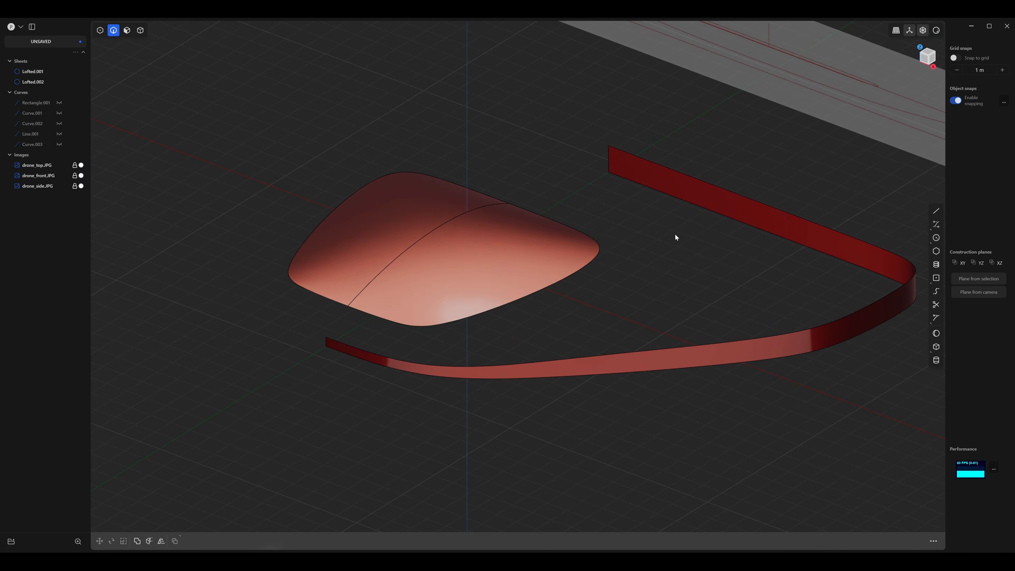
{"action": "key", "text": "3"}
{"action": "left_click", "coordinate": [388, 232]}
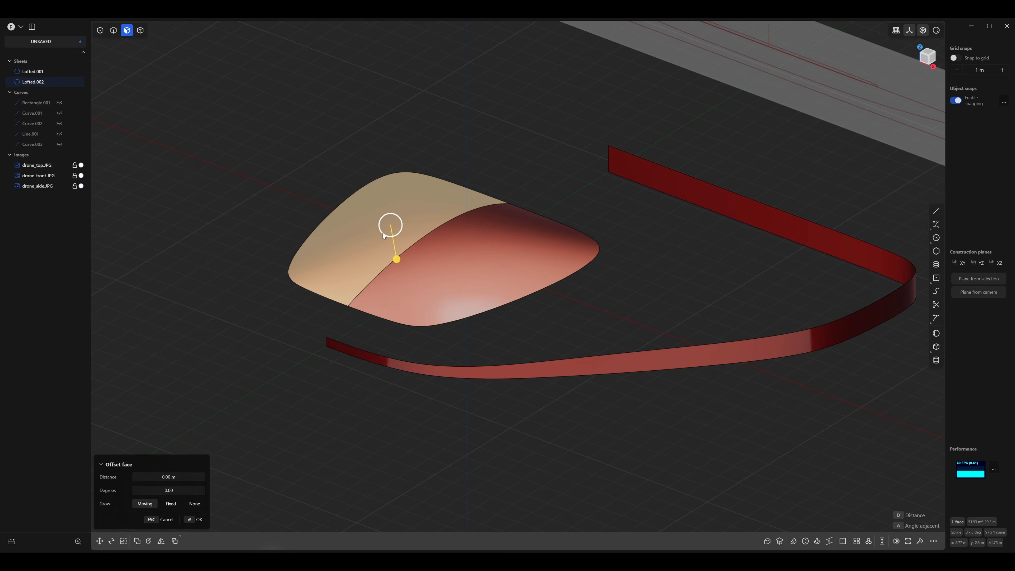
{"action": "key", "text": "x"}
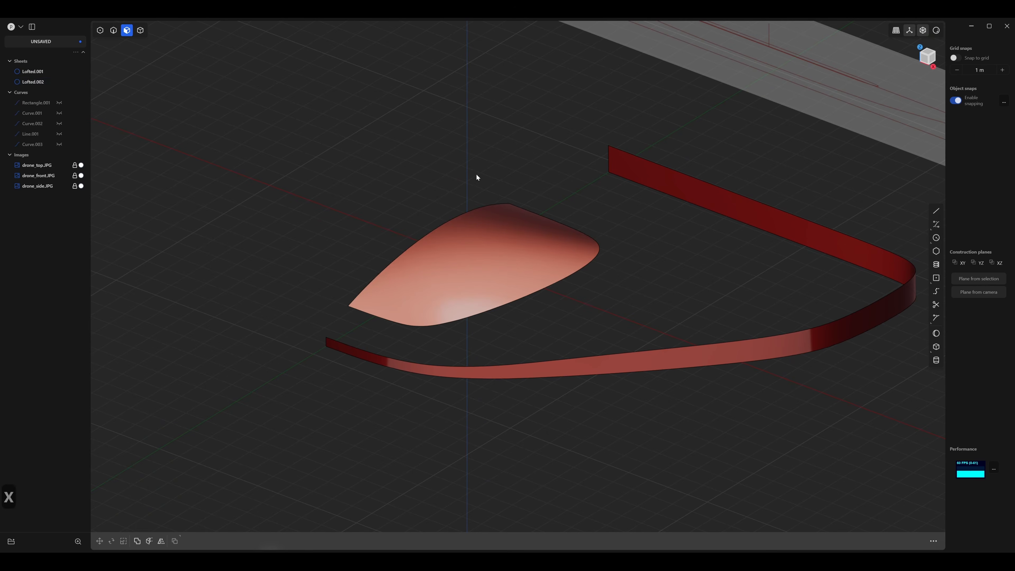
Restore the default grey matcap on the surfaces and keep edge display on.
{"action": "left_click", "coordinate": [141, 30]}
{"action": "middle_click_drag", "start_coordinate": [622, 217], "coordinate": [555, 187]}
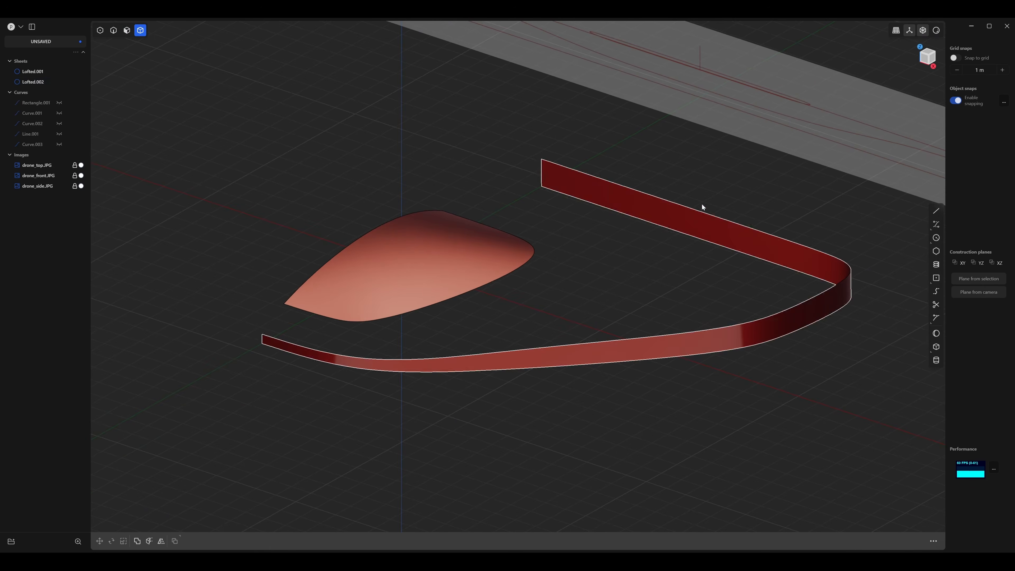
{"action": "left_click", "coordinate": [936, 31]}
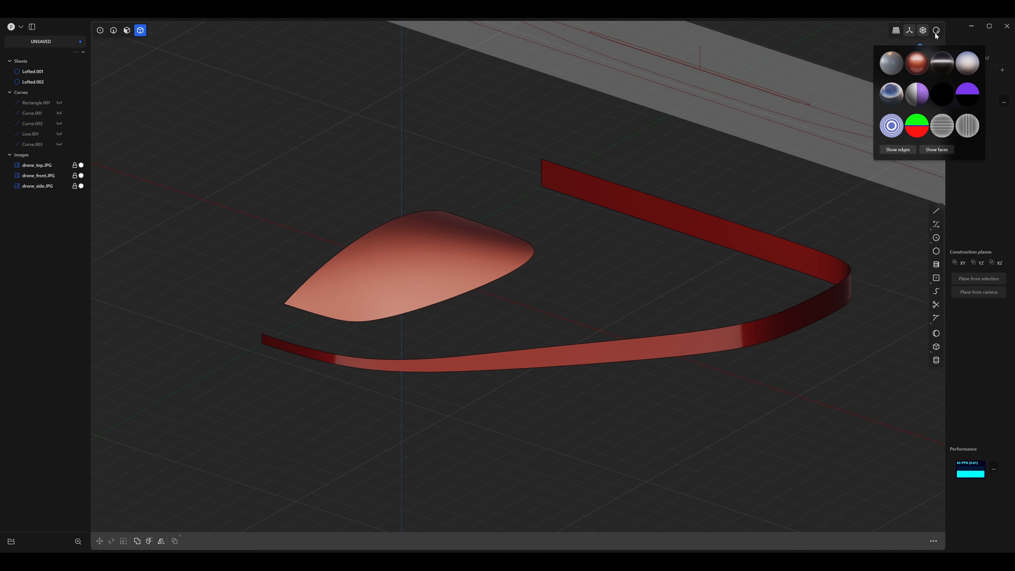
{"action": "left_click", "coordinate": [890, 71]}
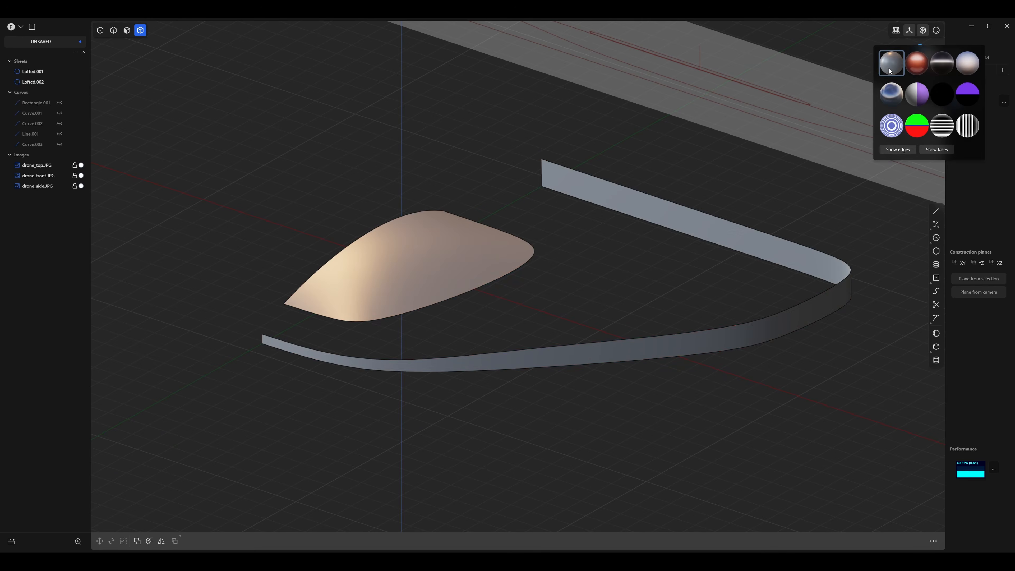
{"action": "left_click", "coordinate": [895, 152]}
{"action": "left_click", "coordinate": [896, 152]}
{"action": "mouse_move", "coordinate": [573, 261]}
{"action": "middle_mouse_down"}
{"action": "mouse_move", "coordinate": [574, 245]}
{"action": "mouse_move", "coordinate": [547, 266]}
{"action": "mouse_move", "coordinate": [564, 247]}
{"action": "mouse_move", "coordinate": [532, 278]}
{"action": "mouse_move", "coordinate": [530, 250]}
{"action": "mouse_move", "coordinate": [541, 272]}
{"action": "mouse_move", "coordinate": [568, 273]}
{"action": "middle_mouse_up"}
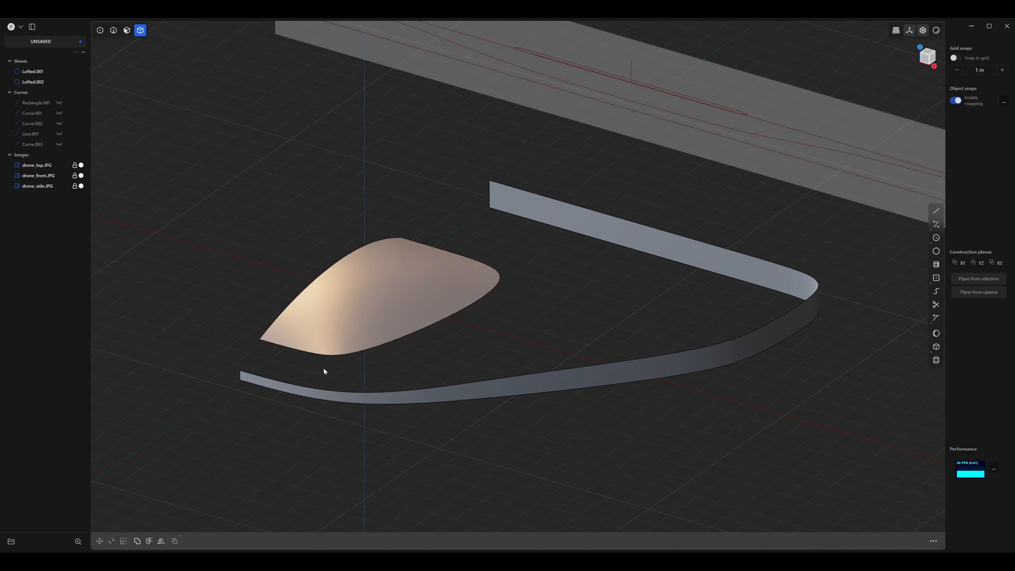
{"action": "middle_click_drag", "start_coordinate": [324, 371], "coordinate": [463, 338]}
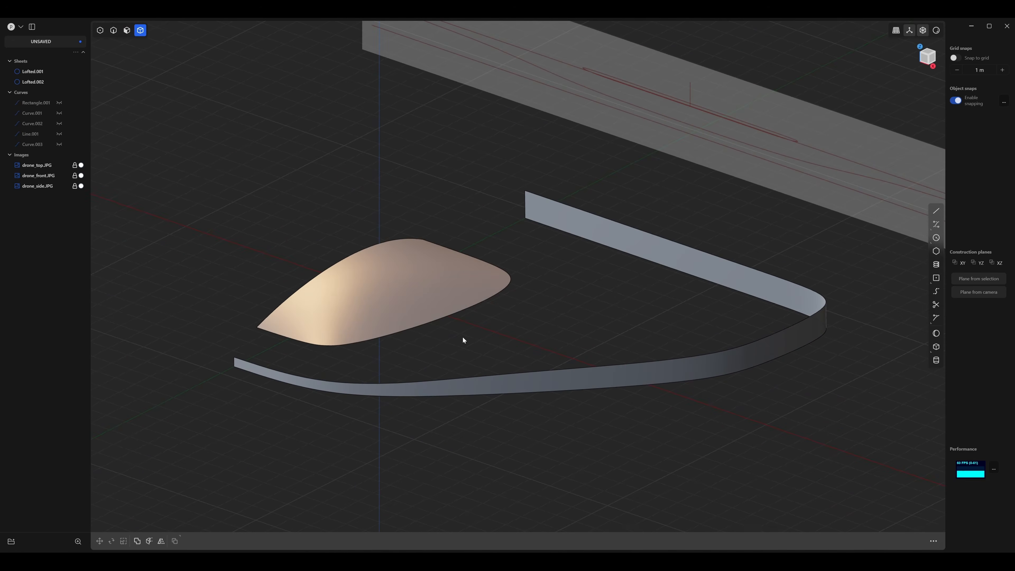
Loft a surface between the dome's lower edge and the upper edge of the outer side band.
{"action": "key", "text": "2"}
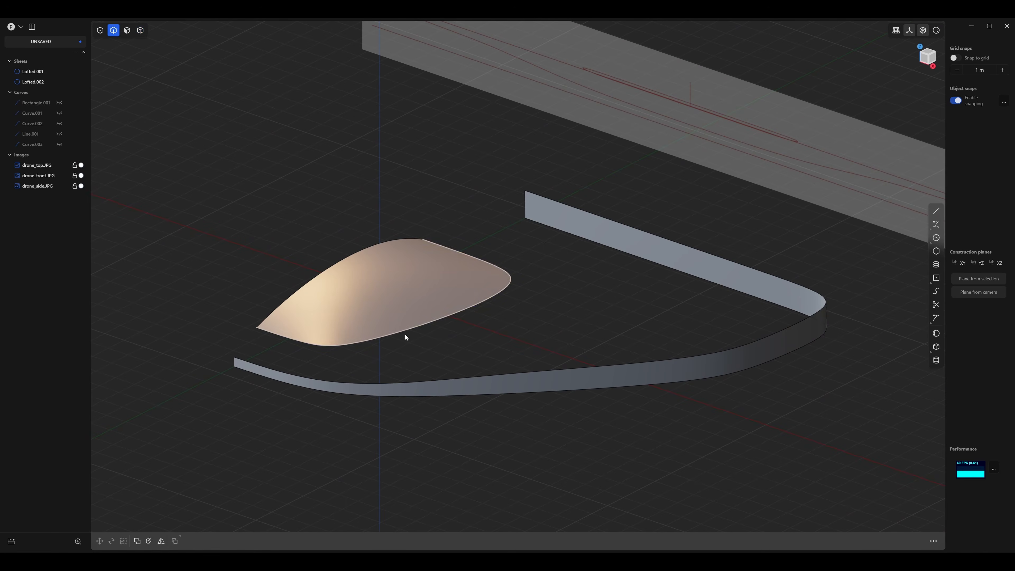
{"action": "left_click", "coordinate": [405, 334]}
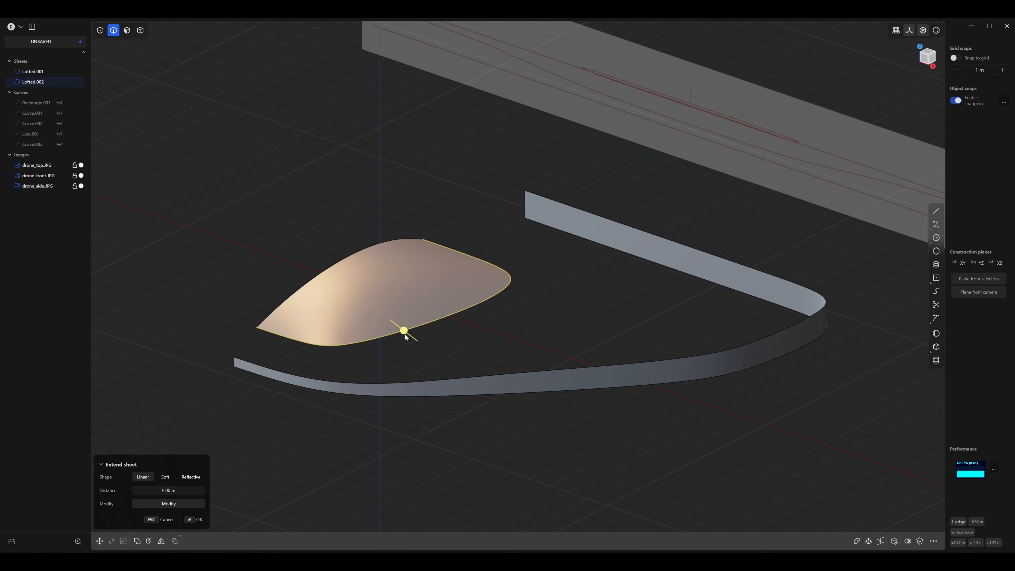
{"action": "left_click", "coordinate": [395, 382]}
{"action": "key", "text": "l"}
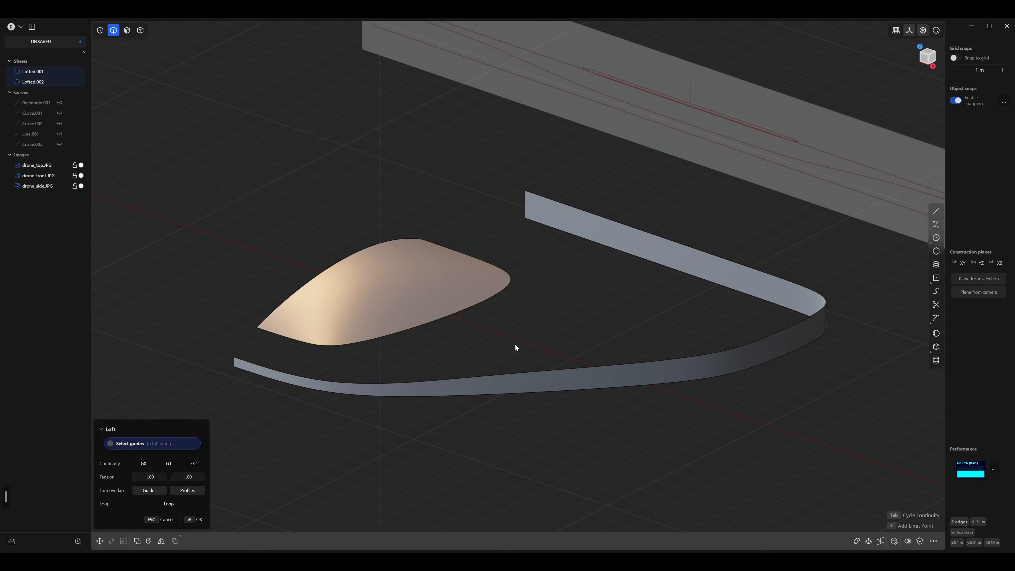
{"action": "middle_click_drag", "start_coordinate": [544, 325], "coordinate": [501, 313]}
{"action": "middle_click_drag", "start_coordinate": [390, 315], "coordinate": [305, 317]}
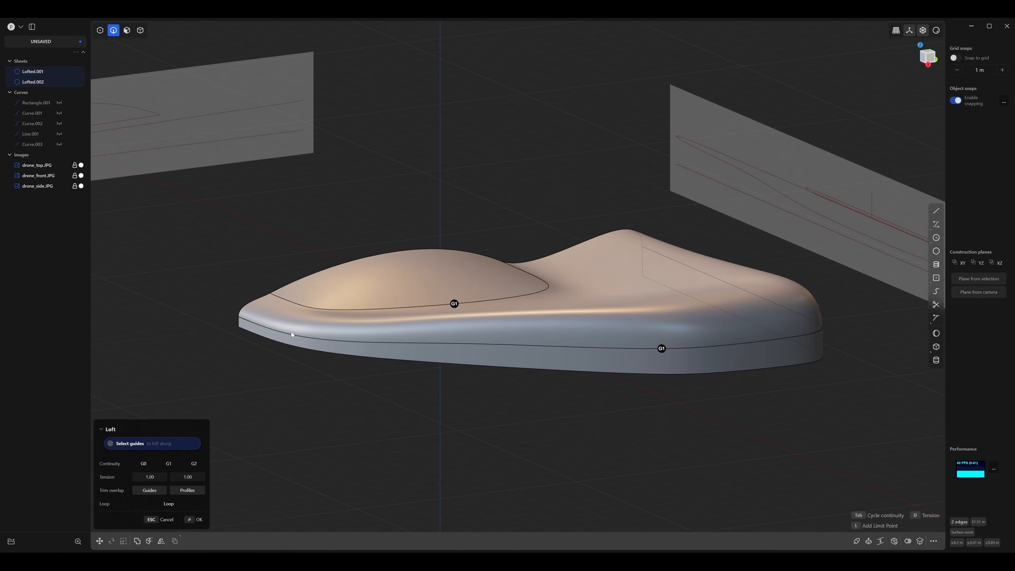
{"action": "middle_click_drag", "start_coordinate": [562, 306], "coordinate": [458, 315]}
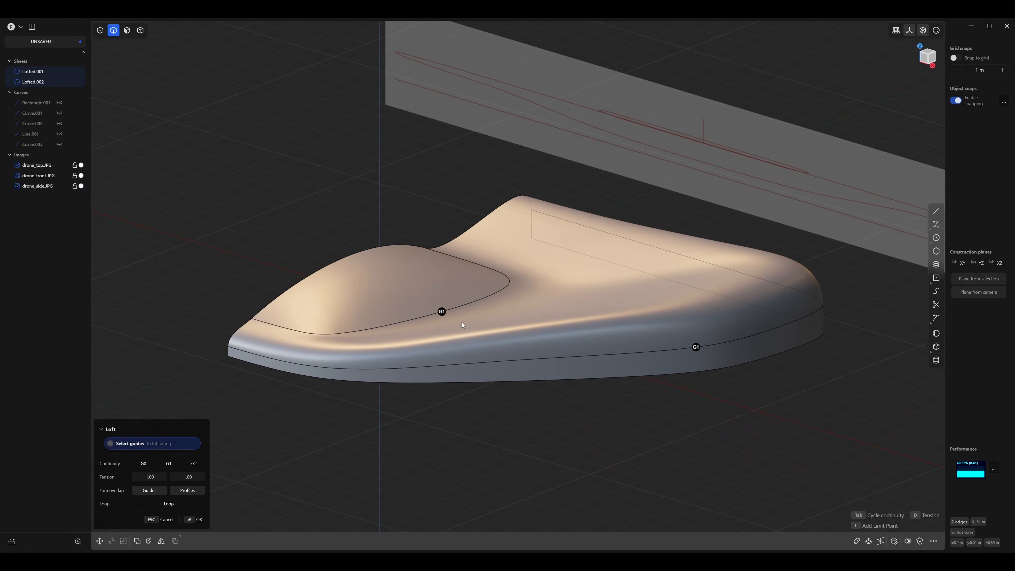
Set the loft's continuity to G0 and complete the surface between the dome and the side band.
{"action": "left_click", "coordinate": [151, 464]}
{"action": "middle_click_drag", "start_coordinate": [439, 323], "coordinate": [466, 333]}
{"action": "middle_click_drag", "start_coordinate": [422, 303], "coordinate": [285, 361]}
{"action": "middle_click_drag", "start_coordinate": [644, 382], "coordinate": [469, 422]}
{"action": "middle_click_drag", "start_coordinate": [457, 401], "coordinate": [291, 362]}
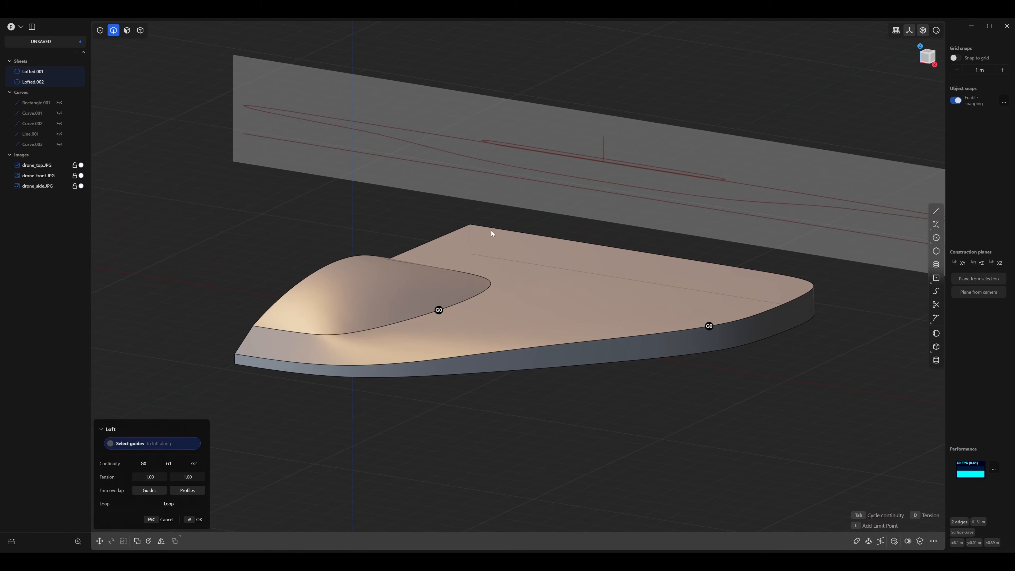
{"action": "key", "text": "Return"}
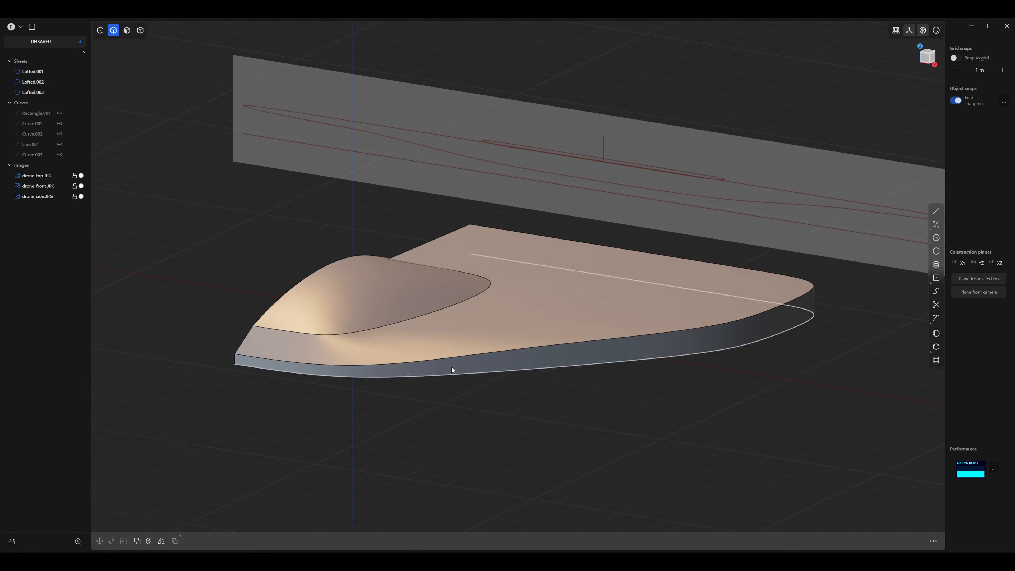
Examine the junction between the dome and the new lofted surface from several angles.
{"action": "middle_click_drag", "start_coordinate": [452, 368], "coordinate": [437, 331]}
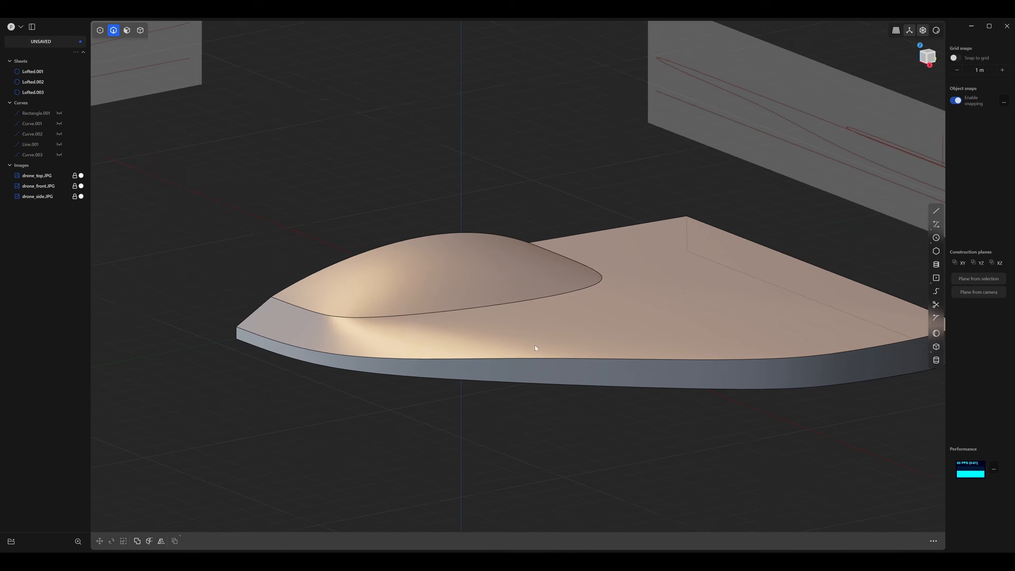
{"action": "middle_click_drag", "start_coordinate": [593, 337], "coordinate": [476, 329]}
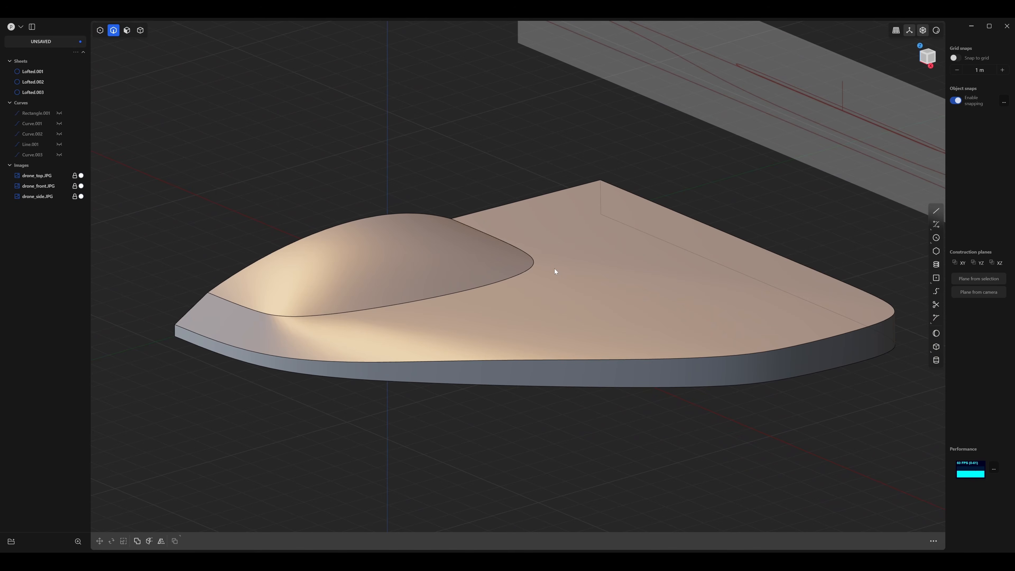
{"action": "middle_click_drag", "start_coordinate": [555, 269], "coordinate": [568, 268]}
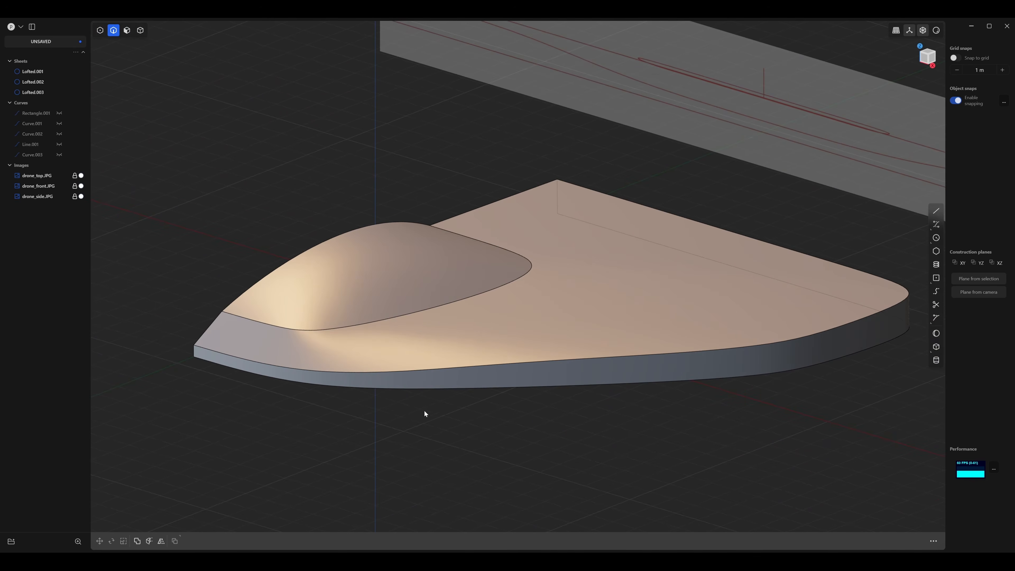
{"action": "middle_click_drag", "start_coordinate": [425, 413], "coordinate": [526, 242]}
{"action": "scroll", "coordinate": [428, 349], "scroll_direction": "up", "scroll_amount": 6}
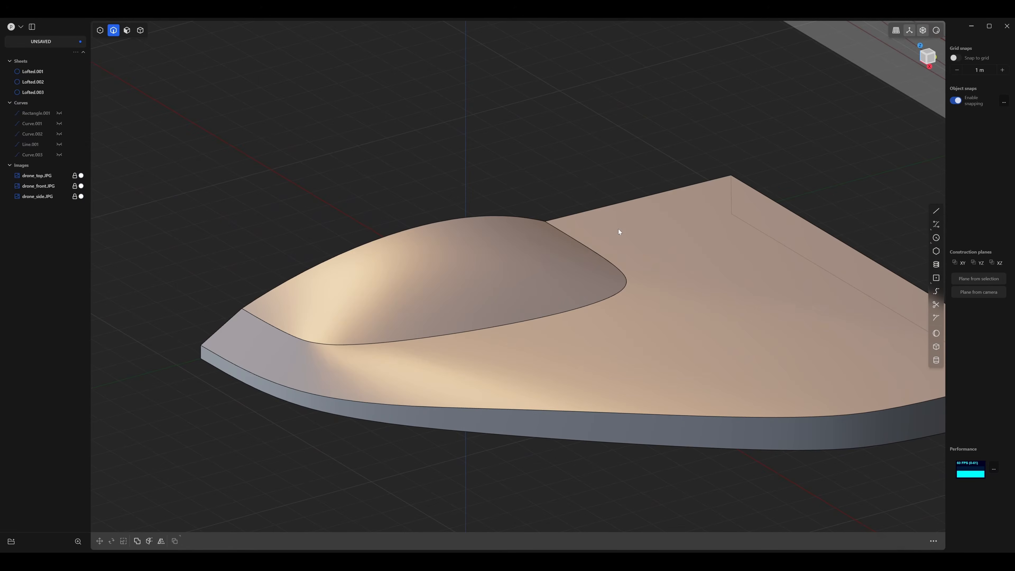
{"action": "middle_click_drag", "start_coordinate": [619, 231], "coordinate": [417, 347]}
{"action": "scroll", "coordinate": [514, 363], "scroll_direction": "up", "scroll_amount": 5}
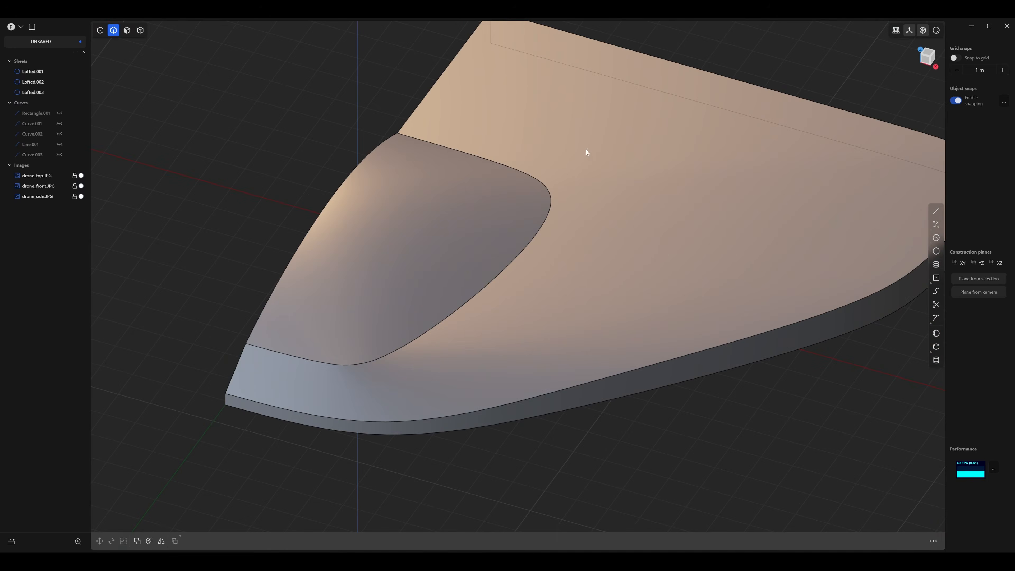
{"action": "middle_click_drag", "start_coordinate": [590, 171], "coordinate": [539, 185]}
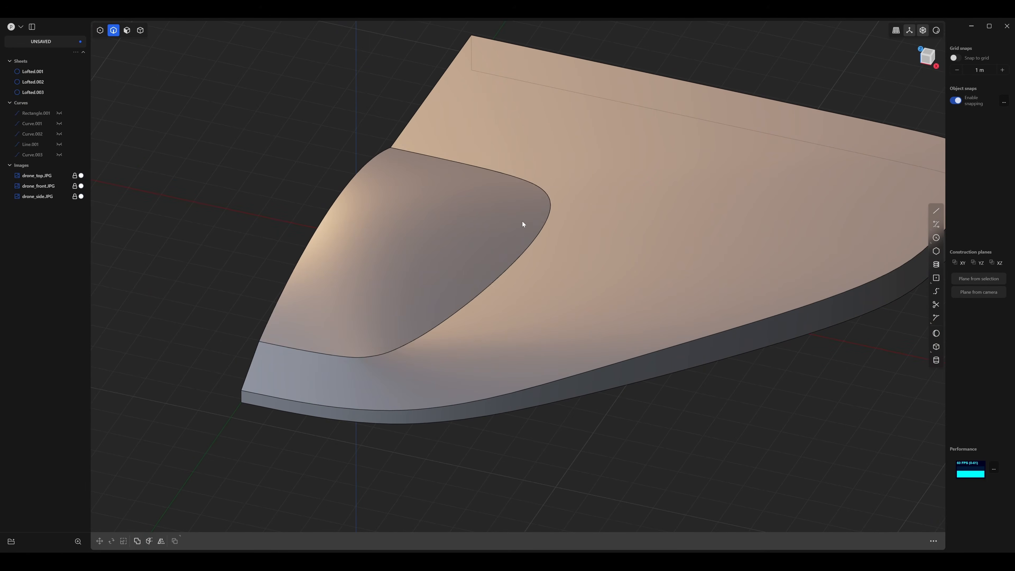
{"action": "middle_click_drag", "start_coordinate": [523, 224], "coordinate": [585, 241], "text": "shift"}
{"action": "middle_click_drag", "start_coordinate": [577, 350], "coordinate": [547, 357]}
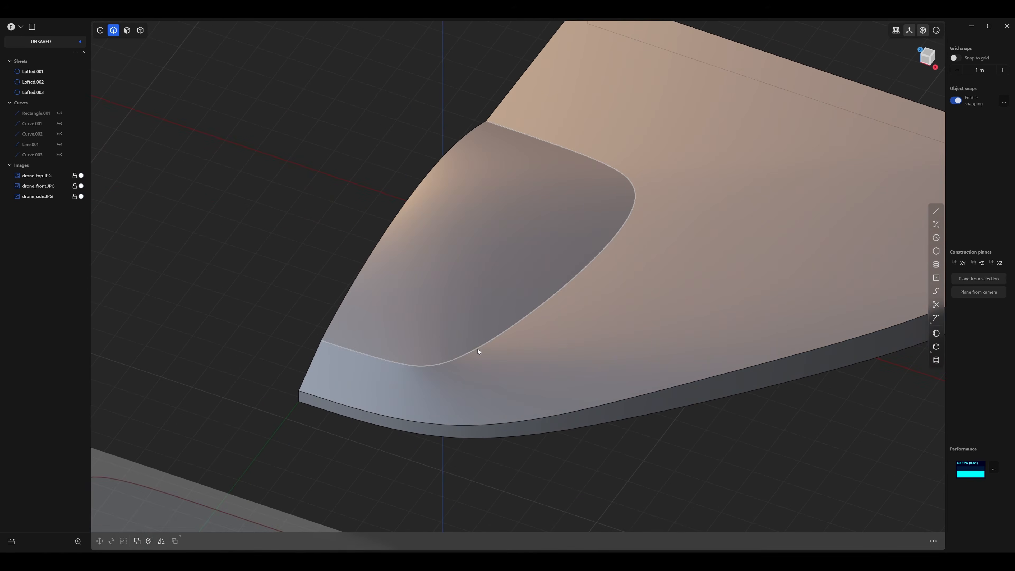
{"action": "mouse_move", "coordinate": [508, 365]}
{"action": "middle_mouse_down"}
{"action": "mouse_move", "coordinate": [496, 361]}
{"action": "mouse_move", "coordinate": [558, 355]}
{"action": "middle_mouse_up"}
Duplicate the dome's lower edge in place as a separate curve and isolate that curve.
{"action": "left_click", "coordinate": [509, 330]}
{"action": "key", "text": "d"}
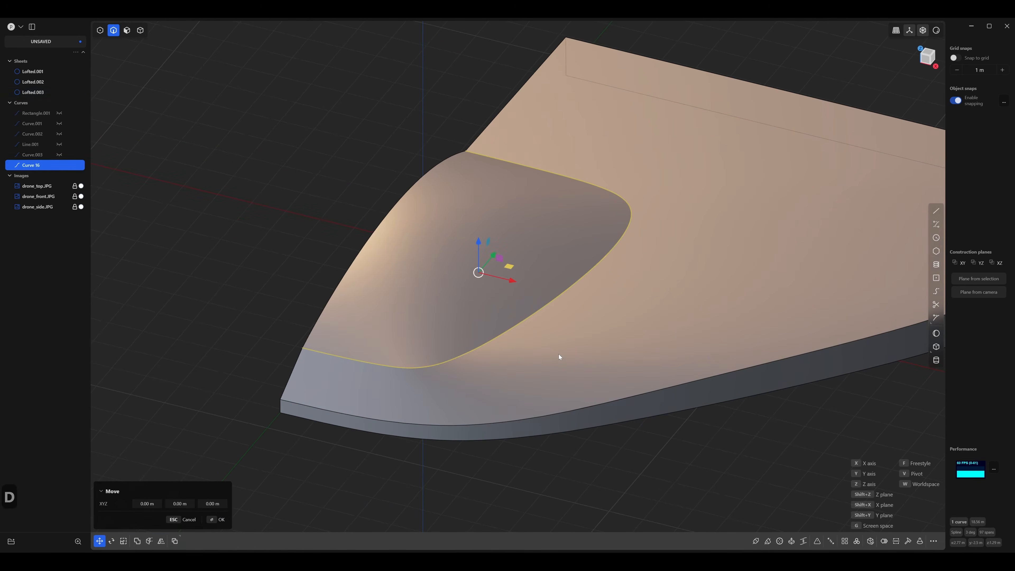
{"action": "left_click", "coordinate": [558, 353]}
{"action": "mouse_move", "coordinate": [572, 347]}
{"action": "middle_mouse_down"}
{"action": "mouse_move", "coordinate": [566, 335]}
{"action": "mouse_move", "coordinate": [589, 330]}
{"action": "mouse_move", "coordinate": [580, 337]}
{"action": "middle_mouse_up"}
{"action": "key", "text": "slash"}
{"action": "left_click", "coordinate": [589, 330]}
{"action": "left_click", "coordinate": [545, 307]}
{"action": "mouse_move", "coordinate": [512, 280]}
{"action": "middle_mouse_down"}
{"action": "mouse_move", "coordinate": [501, 305]}
{"action": "mouse_move", "coordinate": [488, 303]}
{"action": "mouse_move", "coordinate": [554, 302]}
{"action": "mouse_move", "coordinate": [517, 295]}
{"action": "middle_mouse_up"}
{"action": "scroll", "coordinate": [553, 302], "scroll_direction": "up", "scroll_amount": 1}
{"action": "scroll", "coordinate": [560, 304], "scroll_direction": "up", "scroll_amount": 1}
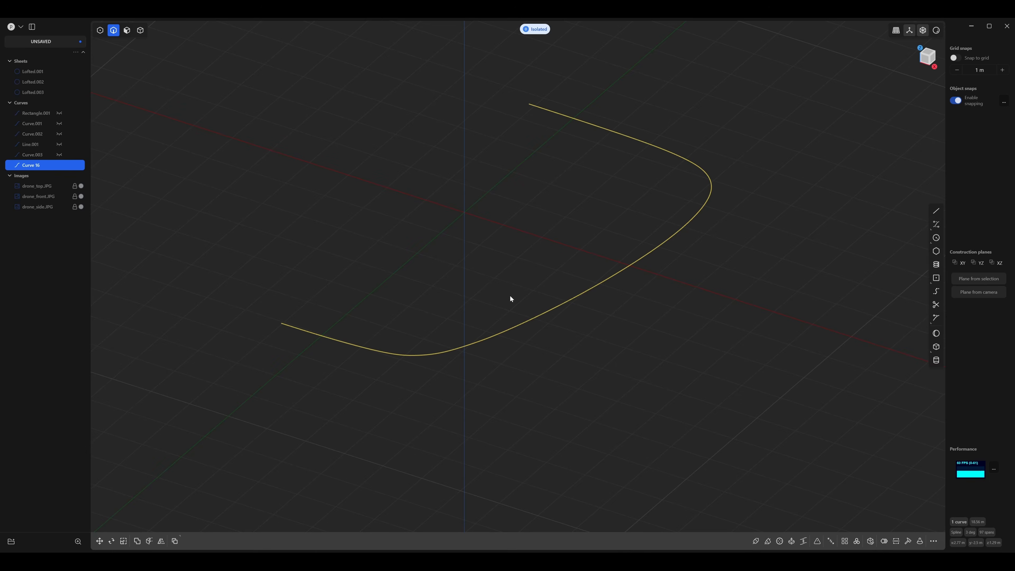
Rebuild the isolated curve by point count with 400 points.
{"action": "type", "text": "f"}
{"action": "type", "text": "re"}
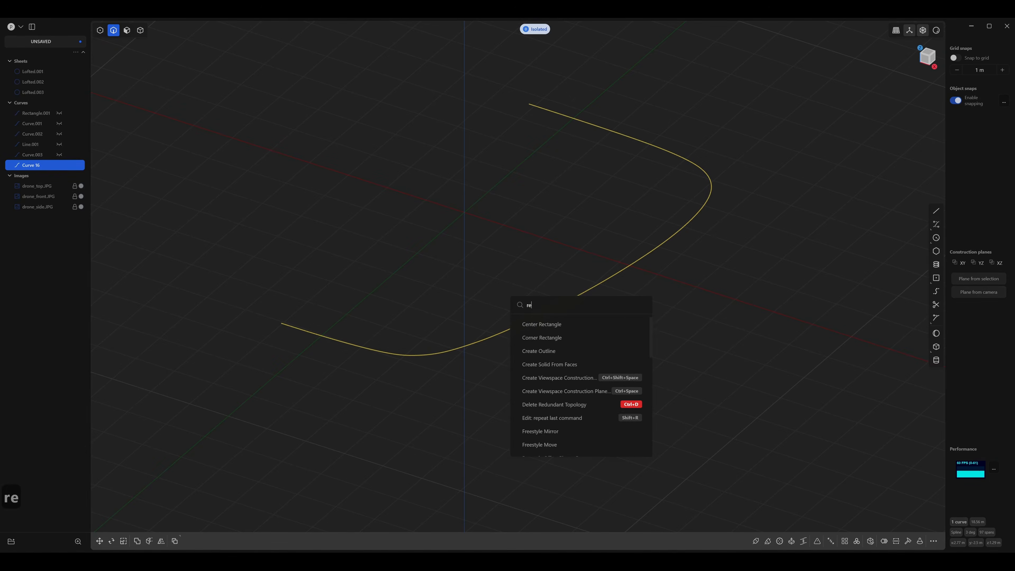
{"action": "type", "text": "bui"}
{"action": "key", "text": "Down"}
{"action": "key", "text": "Return"}
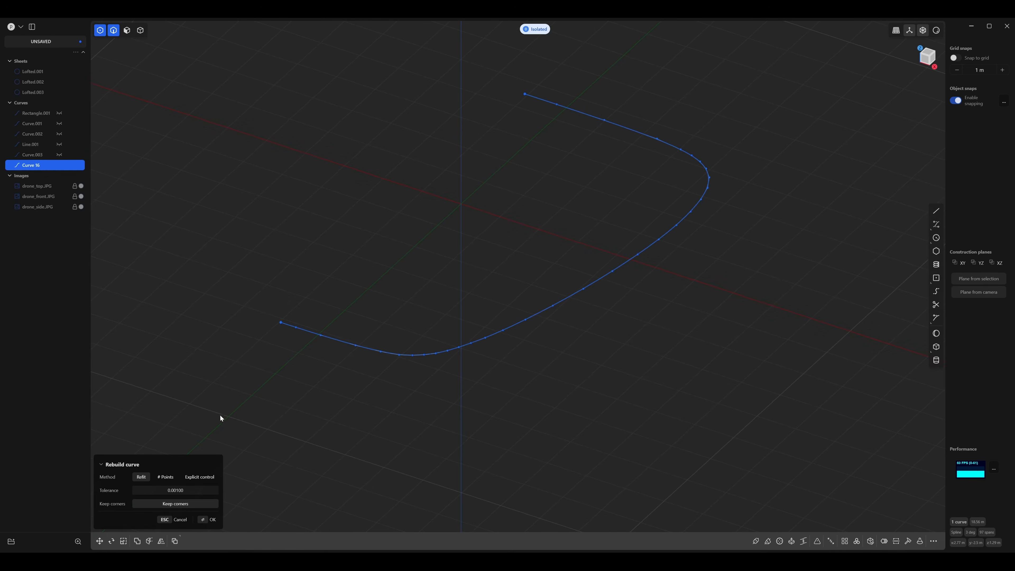
{"action": "left_click", "coordinate": [176, 477]}
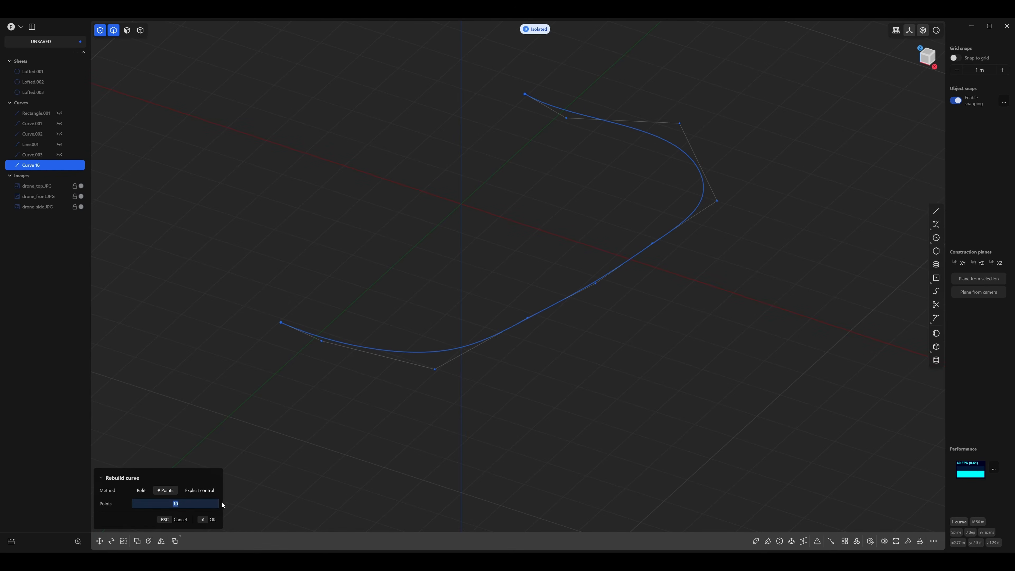
{"action": "type", "text": "400"}
{"action": "key", "text": "Return"}
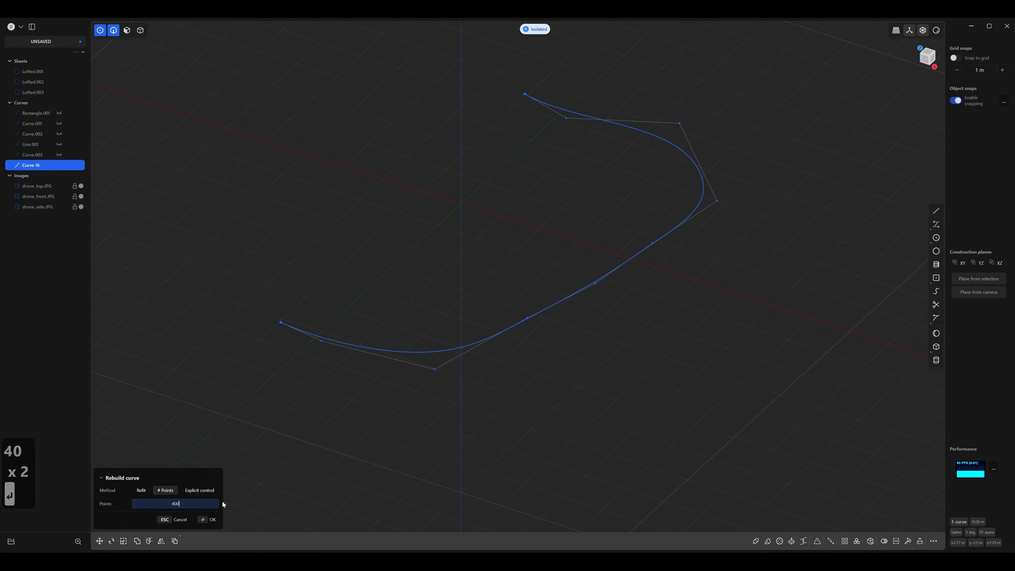
{"action": "left_click", "coordinate": [328, 453]}
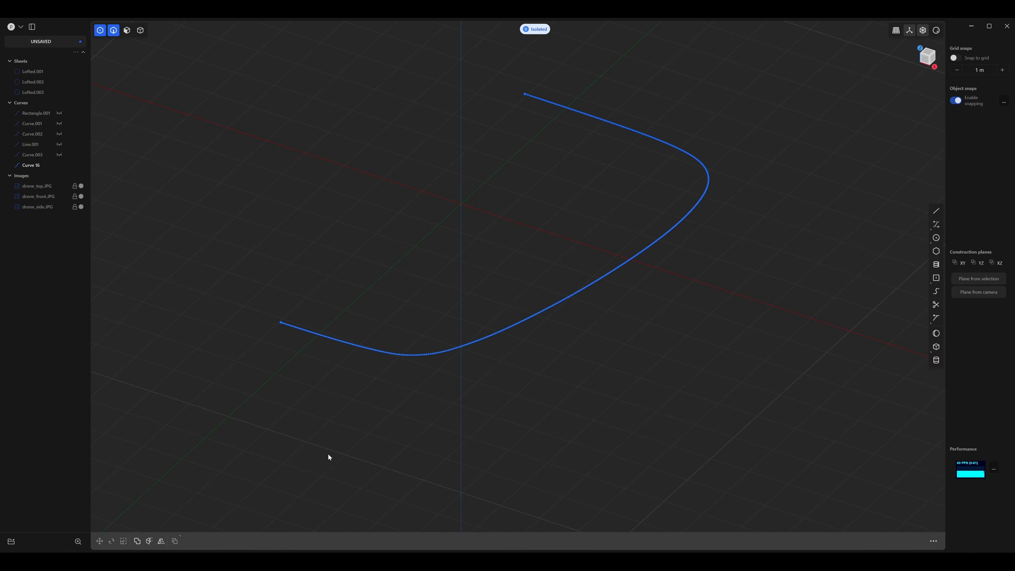
{"action": "key", "text": "2"}
Exit isolation to show the sheets and reference images together with the rebuilt curve.
{"action": "middle_click_drag", "start_coordinate": [364, 428], "coordinate": [502, 342]}
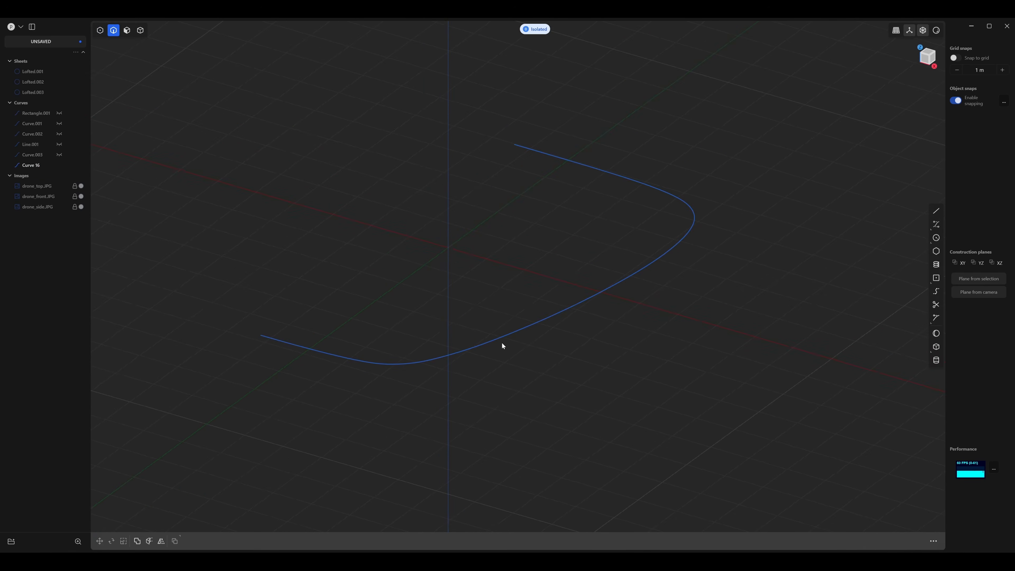
{"action": "left_click", "coordinate": [531, 333]}
{"action": "middle_click_drag", "start_coordinate": [585, 121], "coordinate": [555, 47]}
{"action": "left_click", "coordinate": [530, 29]}
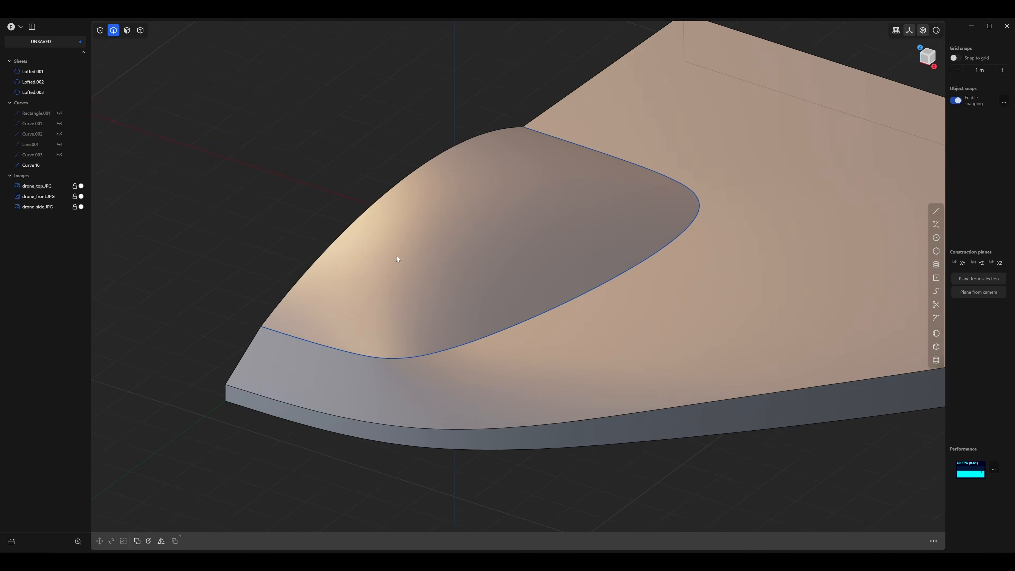
{"action": "scroll", "coordinate": [397, 256], "scroll_direction": "up", "scroll_amount": 5}
{"action": "key", "text": "Escape"}
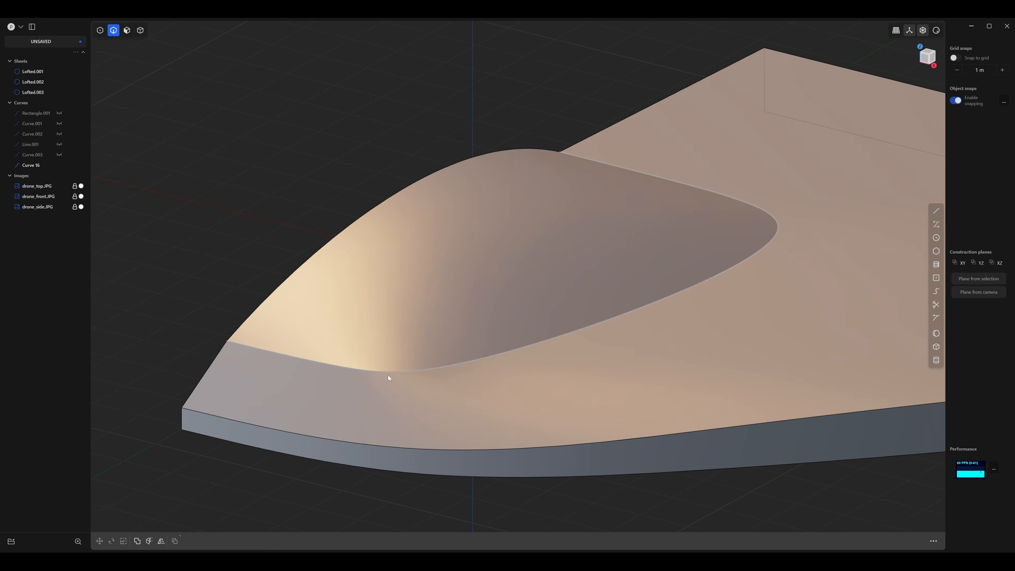
Create a pipe with a 1 m section size along the rebuilt curve around the dome's base.
{"action": "left_click", "coordinate": [387, 376]}
{"action": "middle_click_drag", "start_coordinate": [388, 375], "coordinate": [425, 365]}
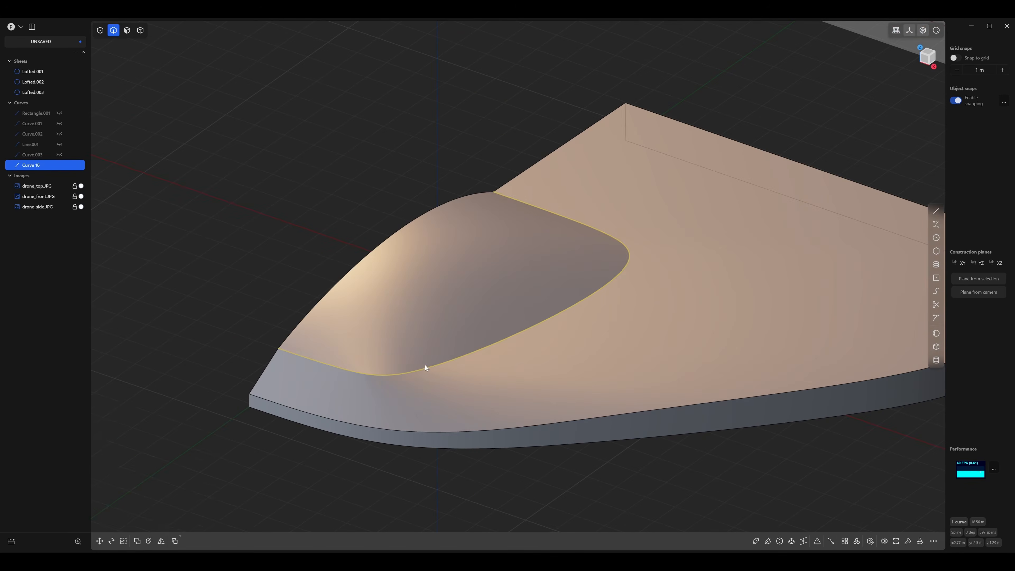
{"action": "key", "text": "p"}
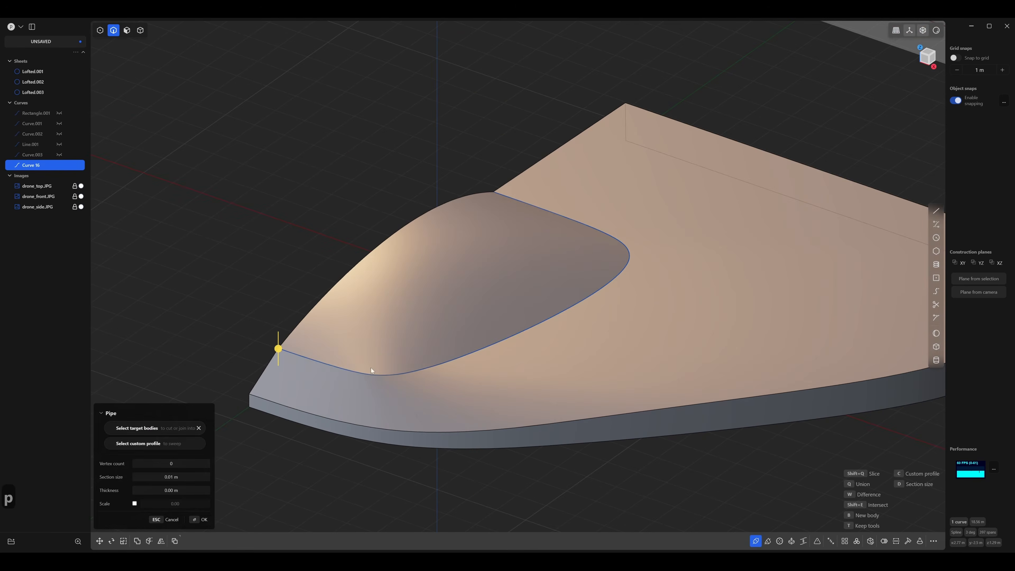
{"action": "middle_click_drag", "start_coordinate": [321, 360], "coordinate": [277, 364]}
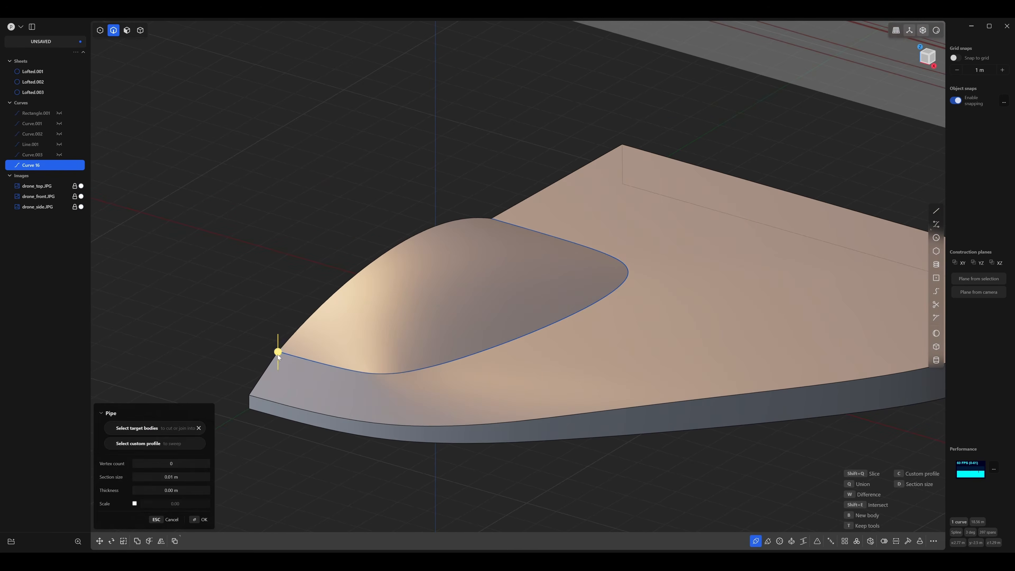
{"action": "left_click_drag", "start_coordinate": [278, 354], "coordinate": [280, 327]}
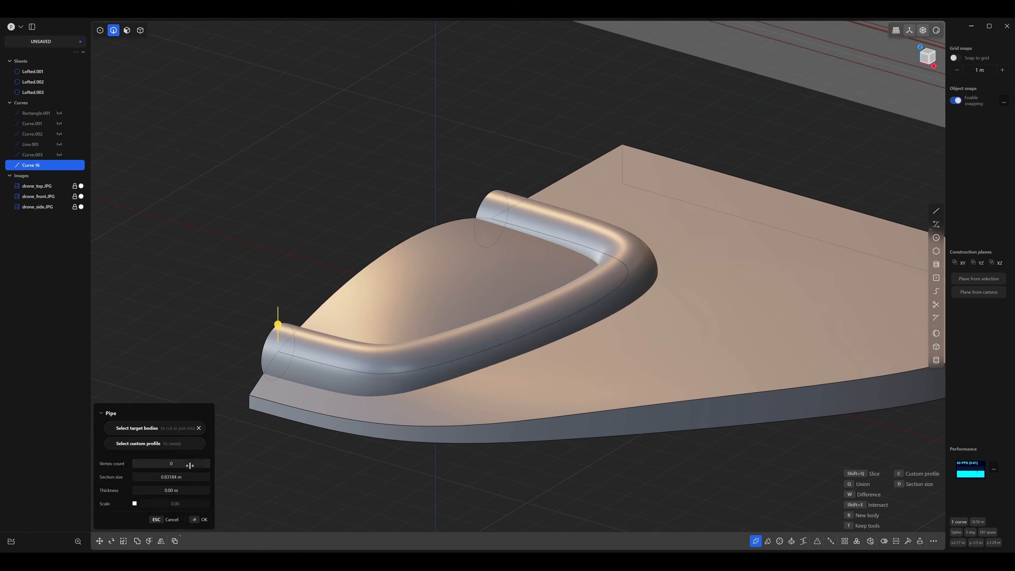
{"action": "left_click", "coordinate": [175, 477]}
{"action": "type", "text": "1"}
{"action": "key", "text": "Return"}
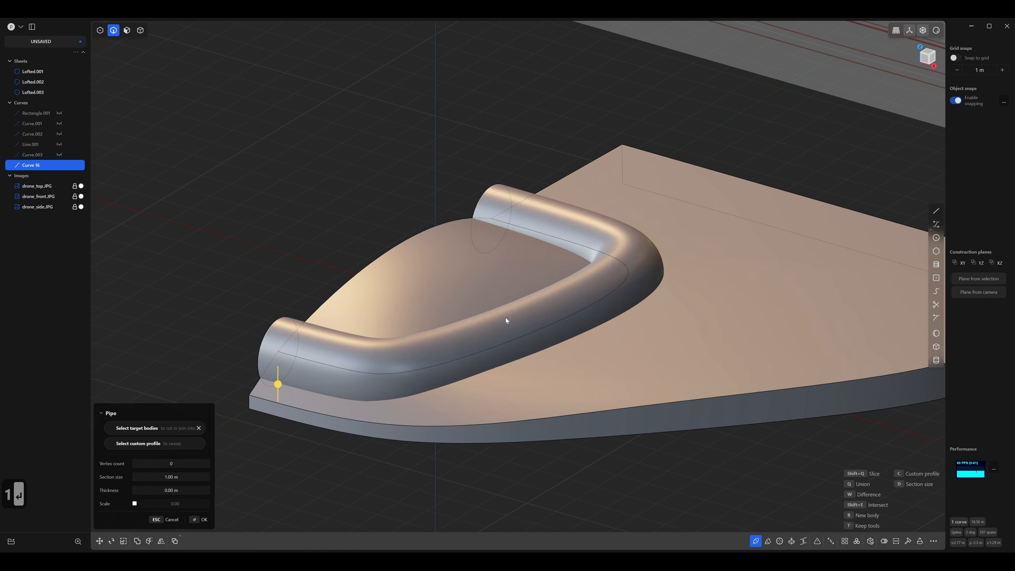
{"action": "middle_click_drag", "start_coordinate": [505, 320], "coordinate": [334, 293]}
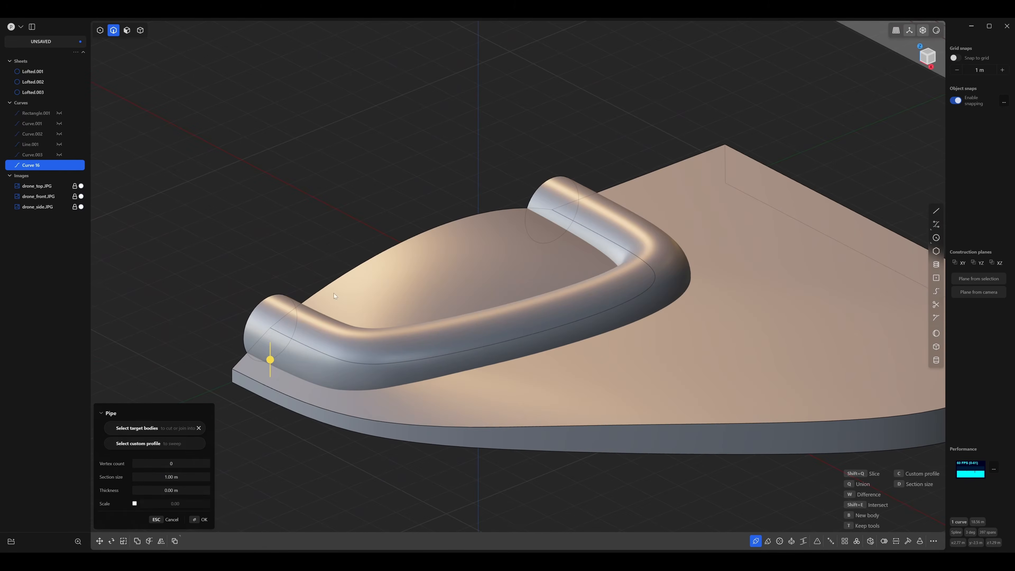
{"action": "key", "text": "Return"}
Offset both flat end faces of the pipe outward by about 0.4 m, past the open edges of the sheets.
{"action": "middle_click_drag", "start_coordinate": [259, 272], "coordinate": [500, 286]}
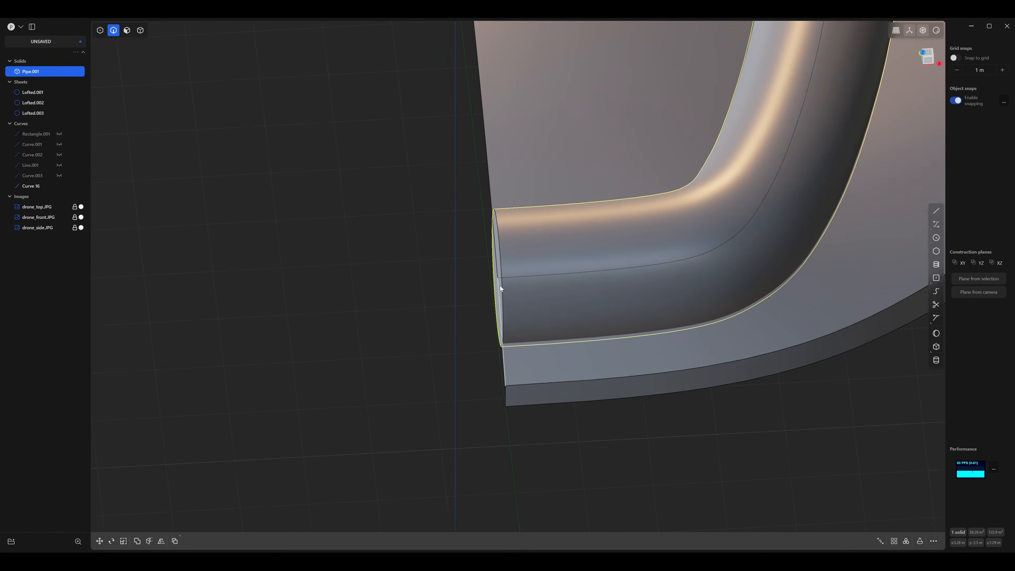
{"action": "key", "text": "3"}
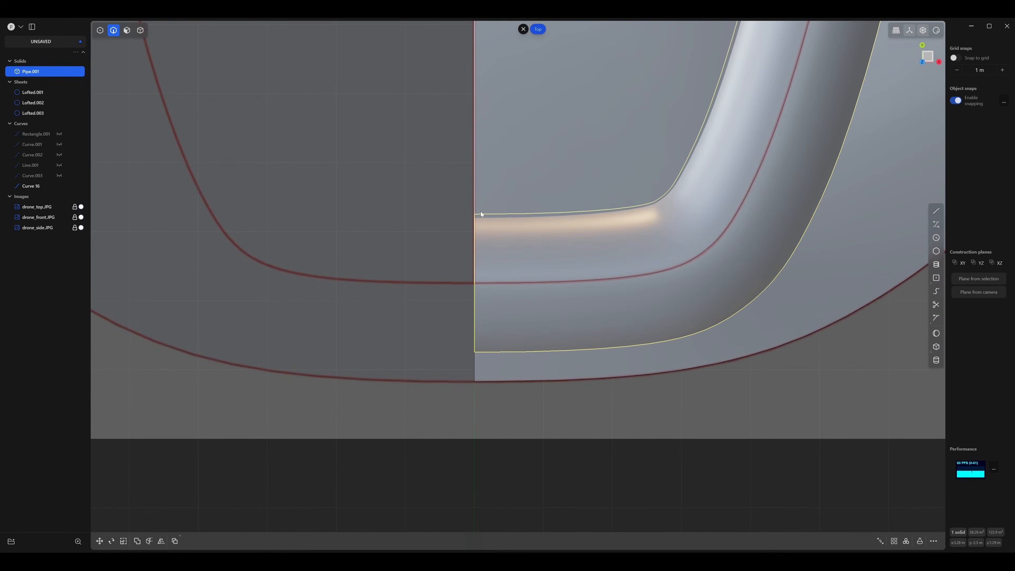
{"action": "middle_click_drag", "start_coordinate": [481, 218], "coordinate": [501, 319]}
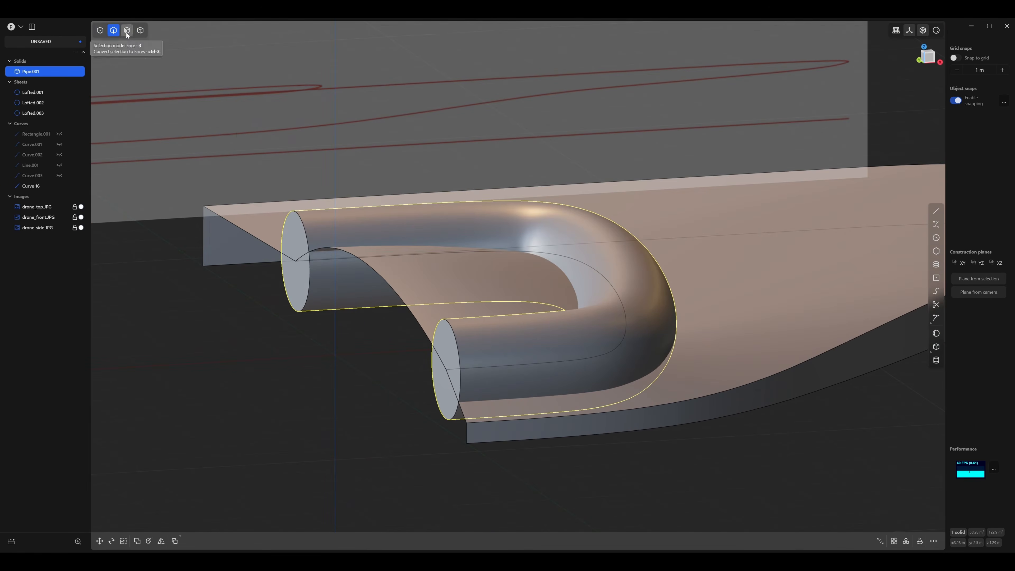
{"action": "left_click", "coordinate": [127, 30]}
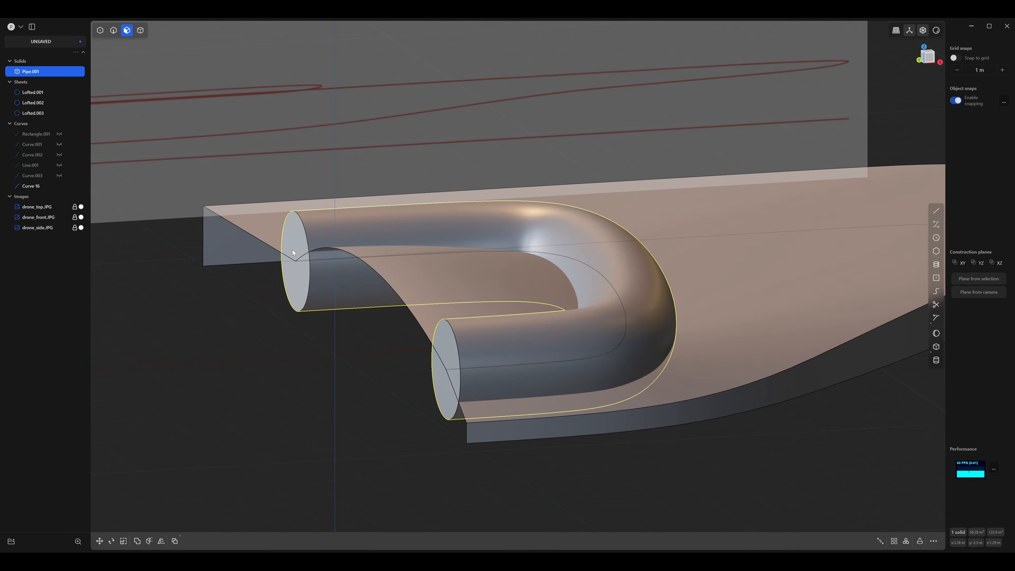
{"action": "left_click", "coordinate": [301, 236]}
{"action": "left_click", "coordinate": [450, 342]}
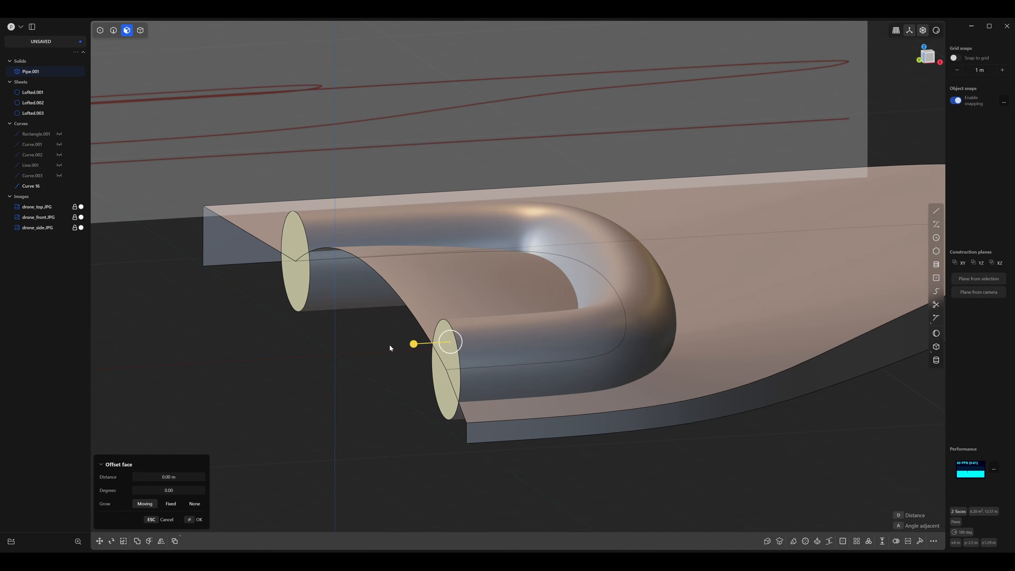
{"action": "left_click_drag", "start_coordinate": [414, 347], "coordinate": [394, 344]}
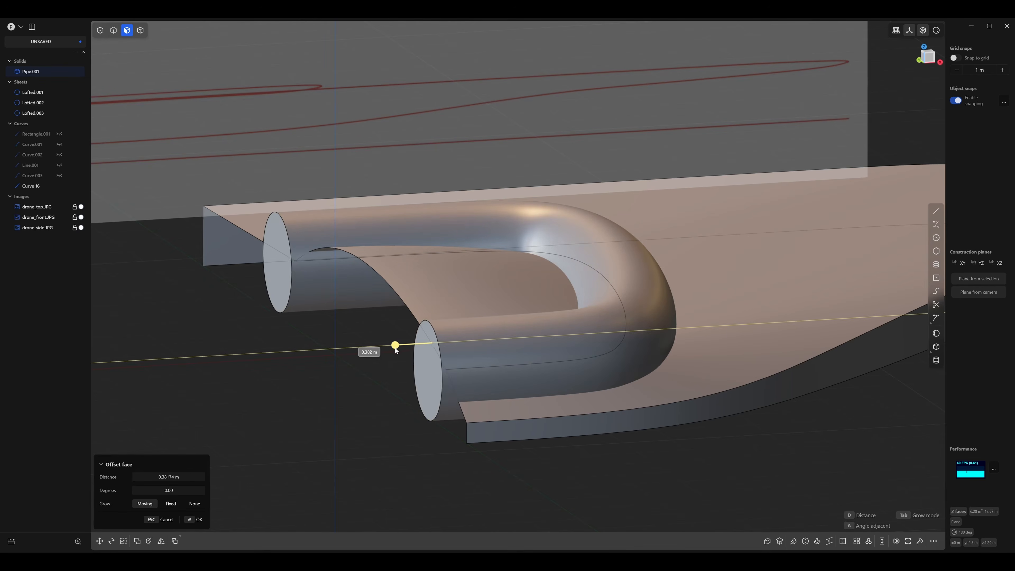
{"action": "middle_click_drag", "start_coordinate": [523, 391], "coordinate": [305, 267]}
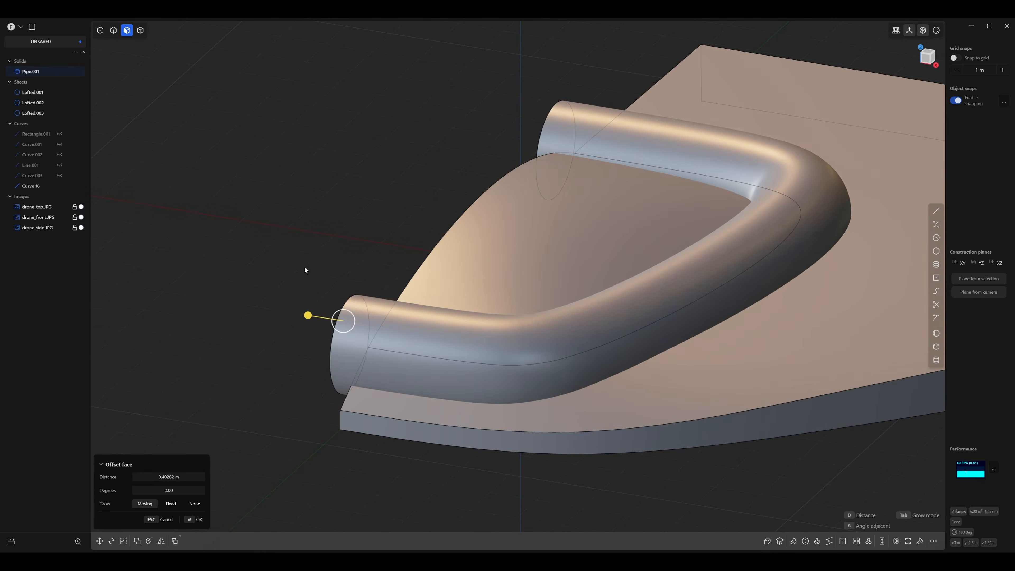
{"action": "key", "text": "Escape"}
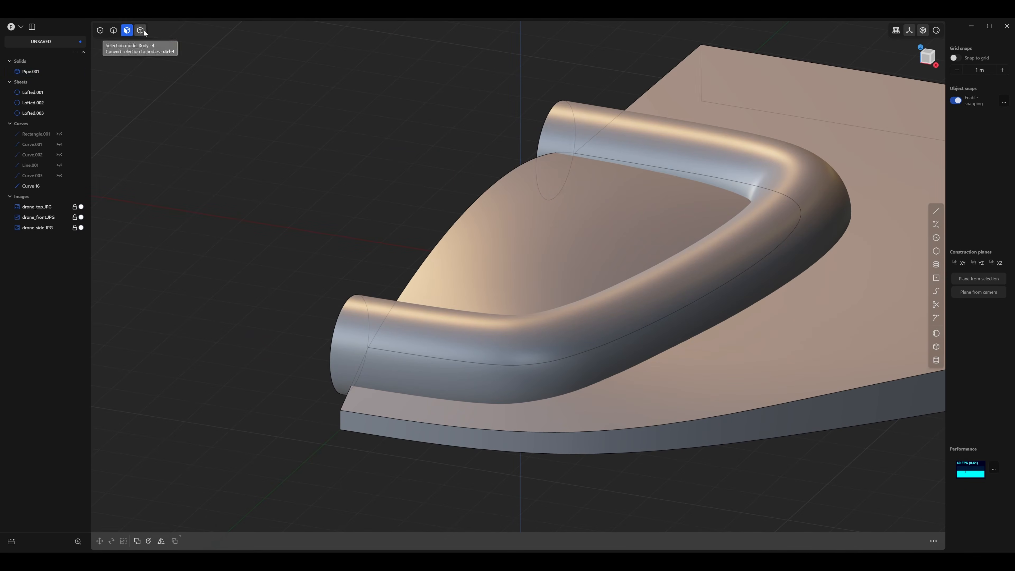
Join the dome sheet, the upper body sheet and the side wall sheet into one sheet.
{"action": "left_click", "coordinate": [140, 30]}
{"action": "left_click", "coordinate": [555, 245]}
{"action": "middle_click_drag", "start_coordinate": [555, 246], "coordinate": [438, 286]}
{"action": "middle_click_drag", "start_coordinate": [485, 229], "coordinate": [422, 242]}
{"action": "middle_click_drag", "start_coordinate": [436, 281], "coordinate": [558, 367]}
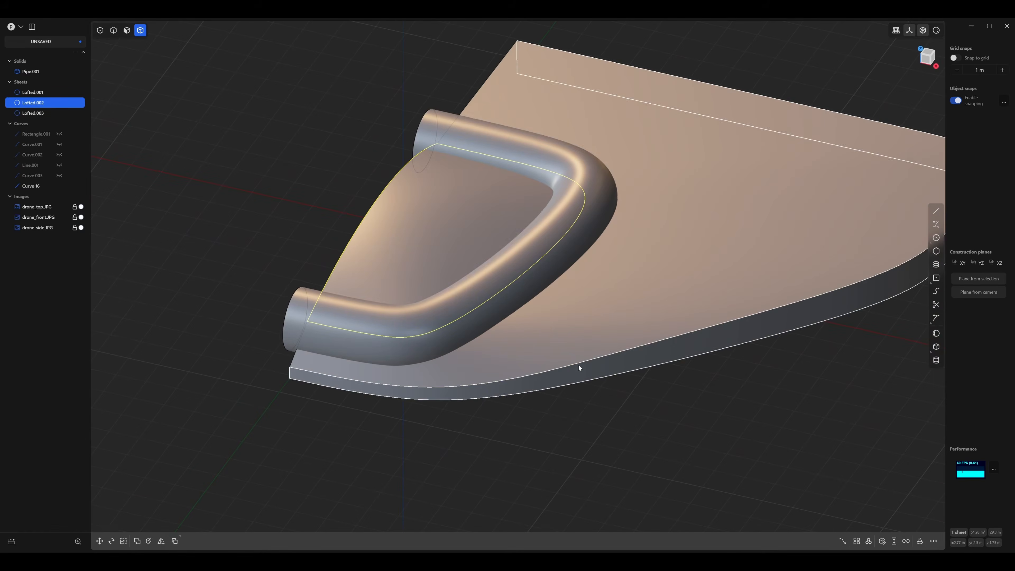
{"action": "left_click", "coordinate": [350, 172]}
{"action": "middle_click_drag", "start_coordinate": [350, 172], "coordinate": [335, 163]}
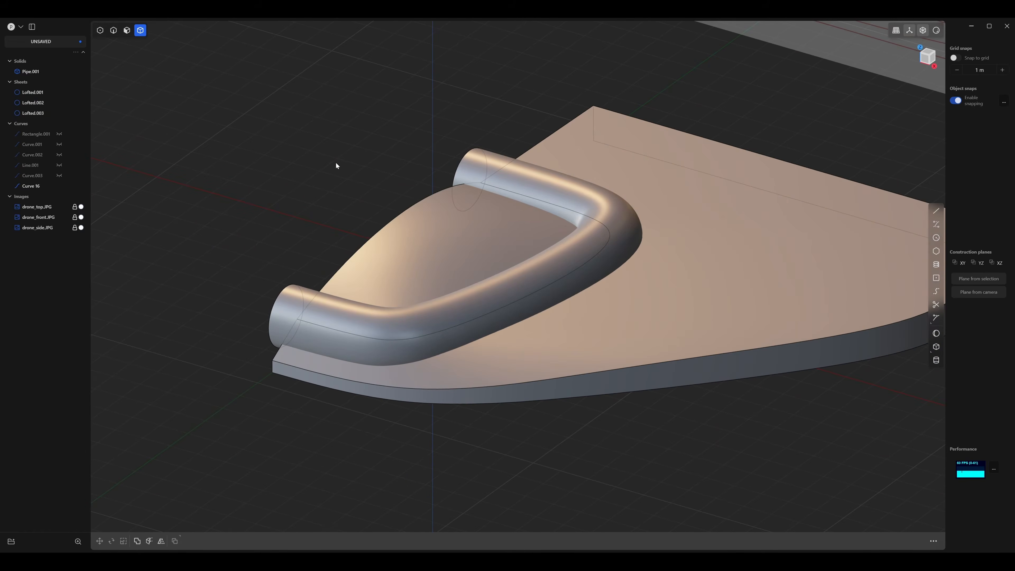
{"action": "left_click", "coordinate": [426, 230]}
{"action": "left_click", "coordinate": [658, 345]}
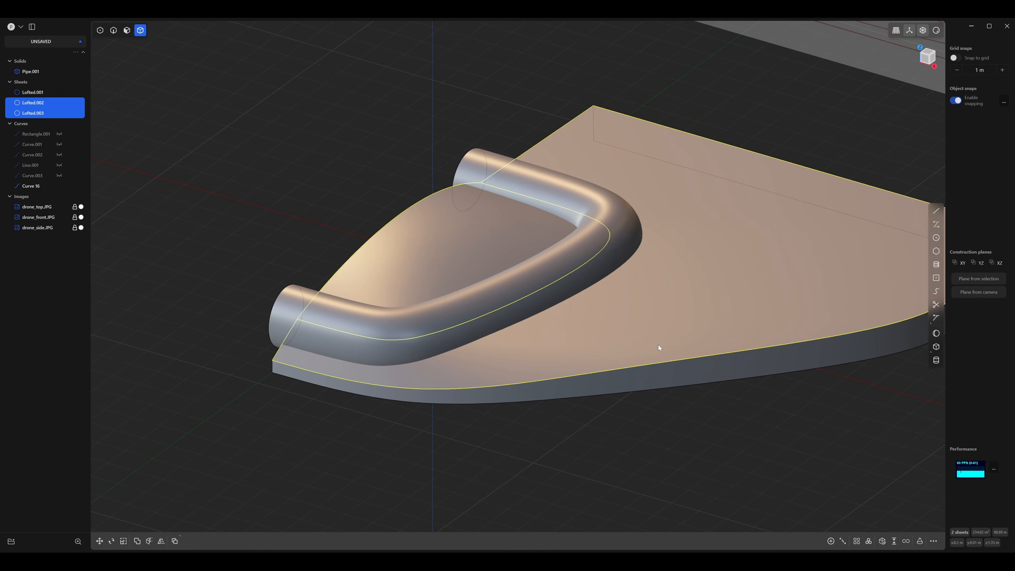
{"action": "left_click", "coordinate": [470, 399]}
{"action": "middle_click_drag", "start_coordinate": [470, 399], "coordinate": [453, 354]}
{"action": "key", "text": "j"}
Subtract the pipe from the joined sheet with a Boolean difference to cut a gap around the dome.
{"action": "left_click", "coordinate": [306, 224]}
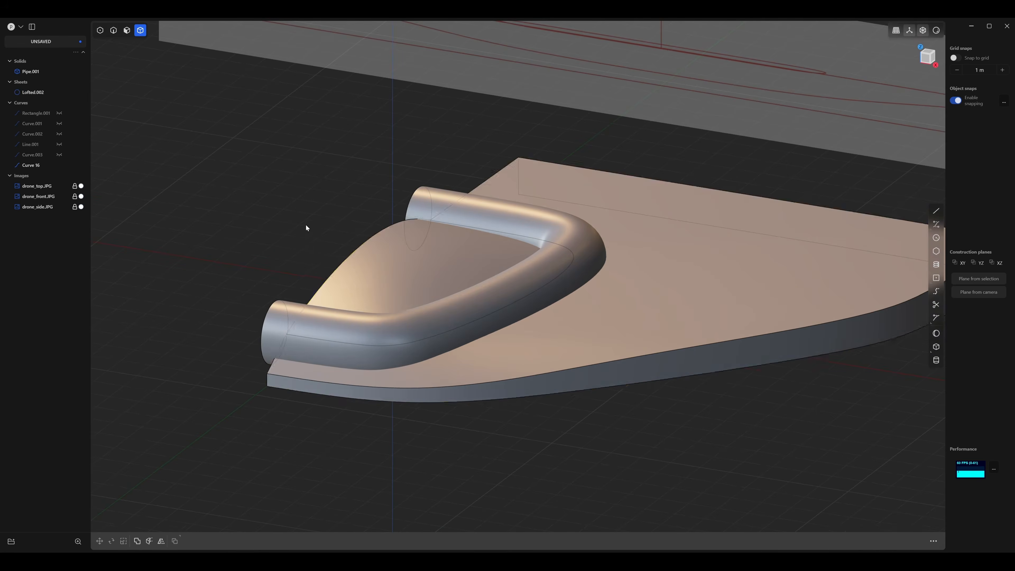
{"action": "middle_click_drag", "start_coordinate": [306, 225], "coordinate": [442, 267]}
{"action": "left_click", "coordinate": [413, 279]}
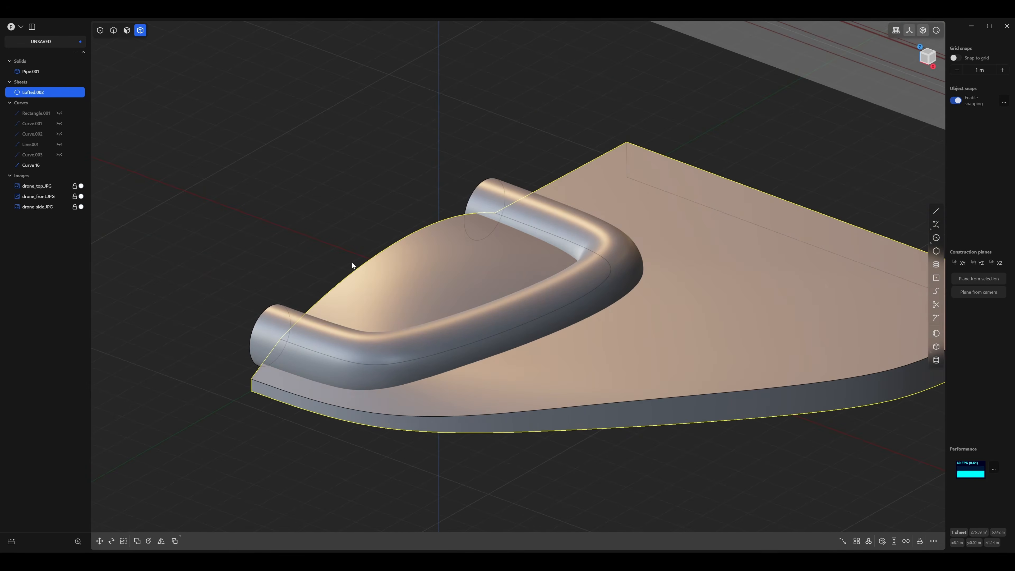
{"action": "left_click", "coordinate": [274, 320]}
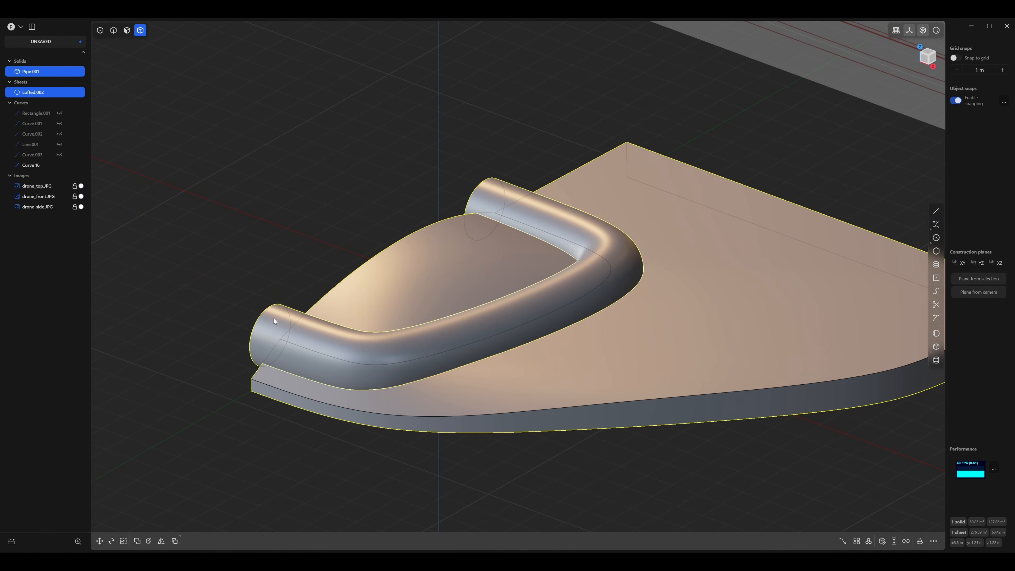
{"action": "key", "text": "q"}
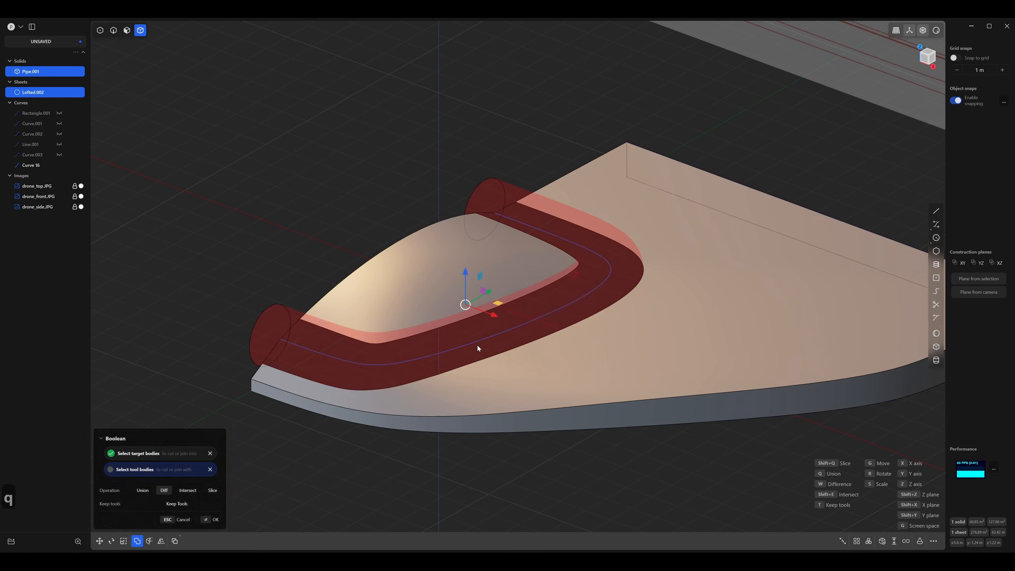
{"action": "middle_click_drag", "start_coordinate": [477, 344], "coordinate": [353, 315]}
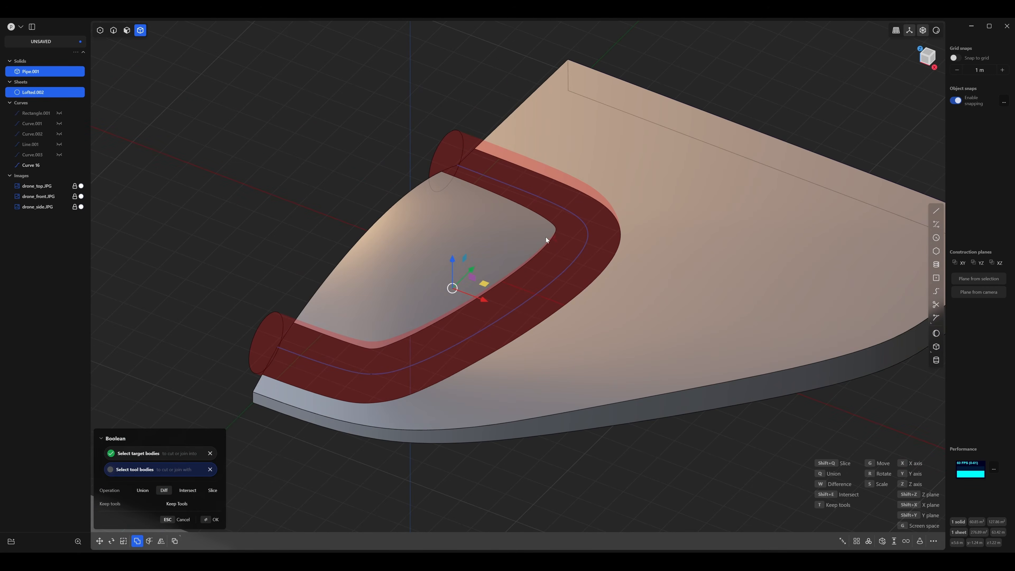
{"action": "mouse_move", "coordinate": [543, 321]}
{"action": "middle_mouse_down"}
{"action": "mouse_move", "coordinate": [568, 293]}
{"action": "mouse_move", "coordinate": [541, 311]}
{"action": "middle_mouse_up"}
{"action": "scroll", "coordinate": [559, 315], "scroll_direction": "up", "scroll_amount": 5}
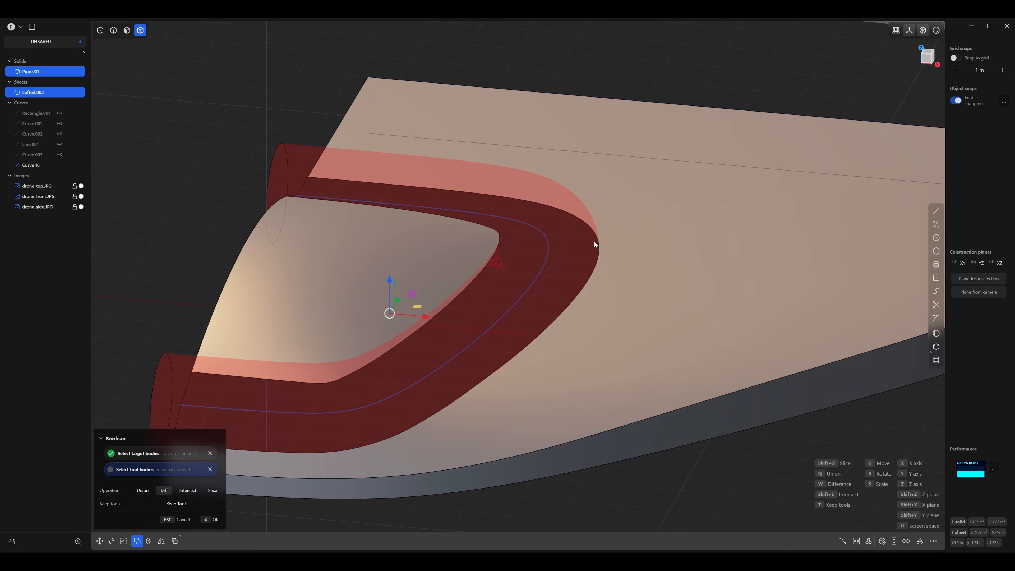
{"action": "middle_click_drag", "start_coordinate": [536, 263], "coordinate": [586, 234], "text": "shift"}
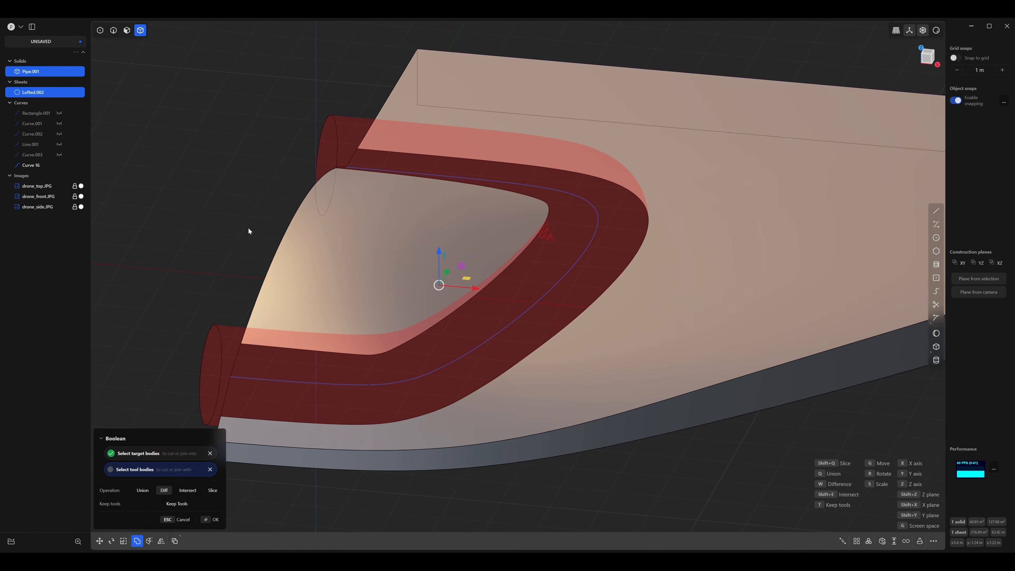
{"action": "key", "text": "Return"}
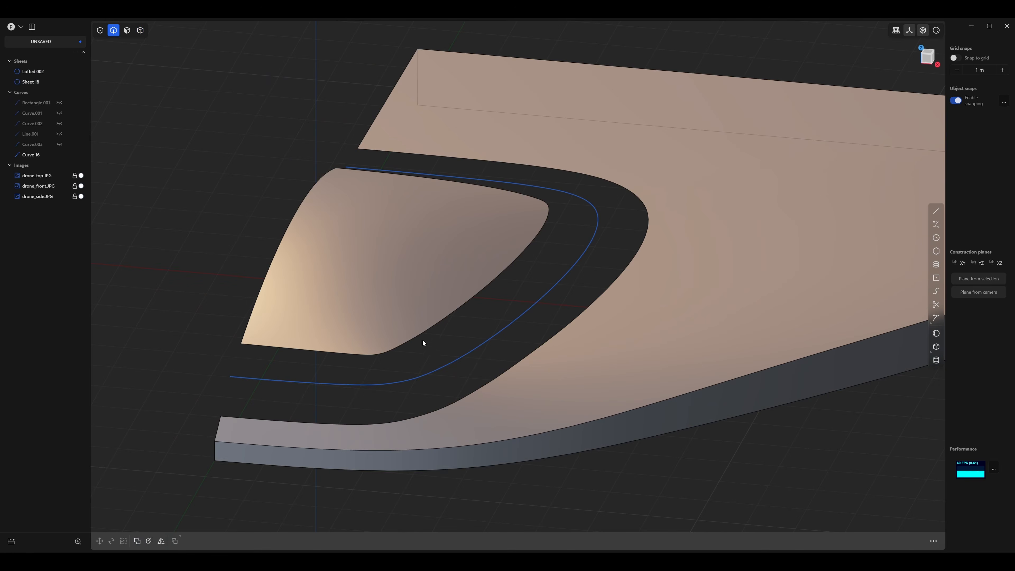
Hide the rebuilt guide curve that runs through the gap around the dome.
{"action": "key", "text": "2"}
{"action": "left_click", "coordinate": [447, 365]}
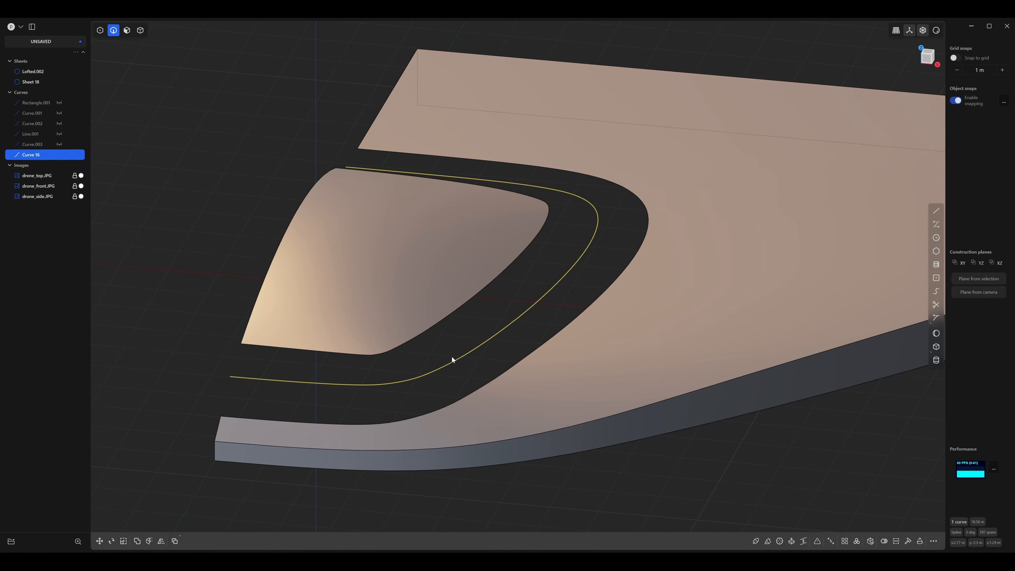
{"action": "key", "text": "h"}
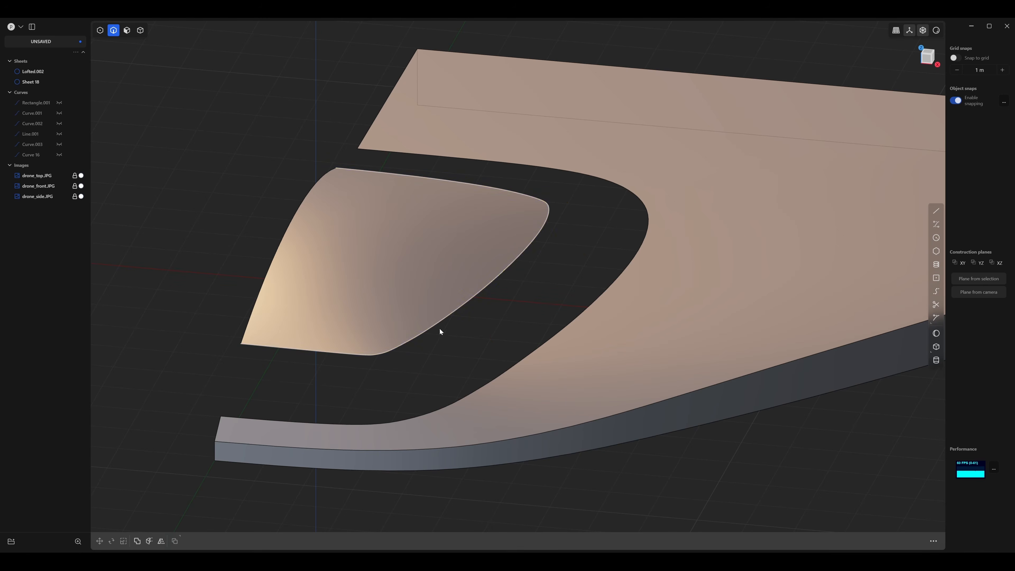
Loft a blend surface between the dome's cut edge and the body's cut edge with G1 continuity on both sides.
{"action": "left_click", "coordinate": [440, 325]}
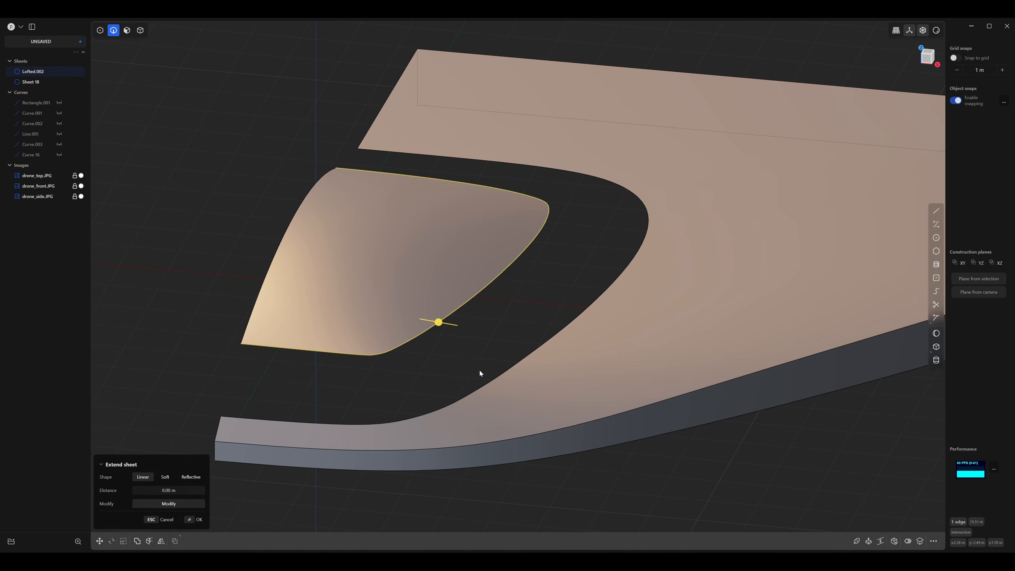
{"action": "left_click", "coordinate": [485, 384], "text": "shift"}
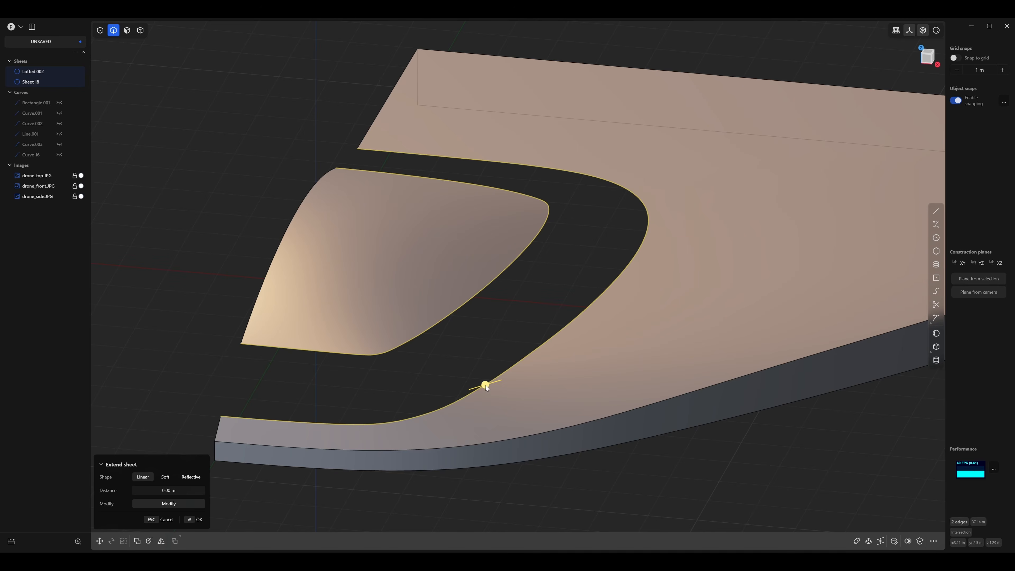
{"action": "key", "text": "l"}
{"action": "middle_click_drag", "start_coordinate": [524, 285], "coordinate": [513, 248]}
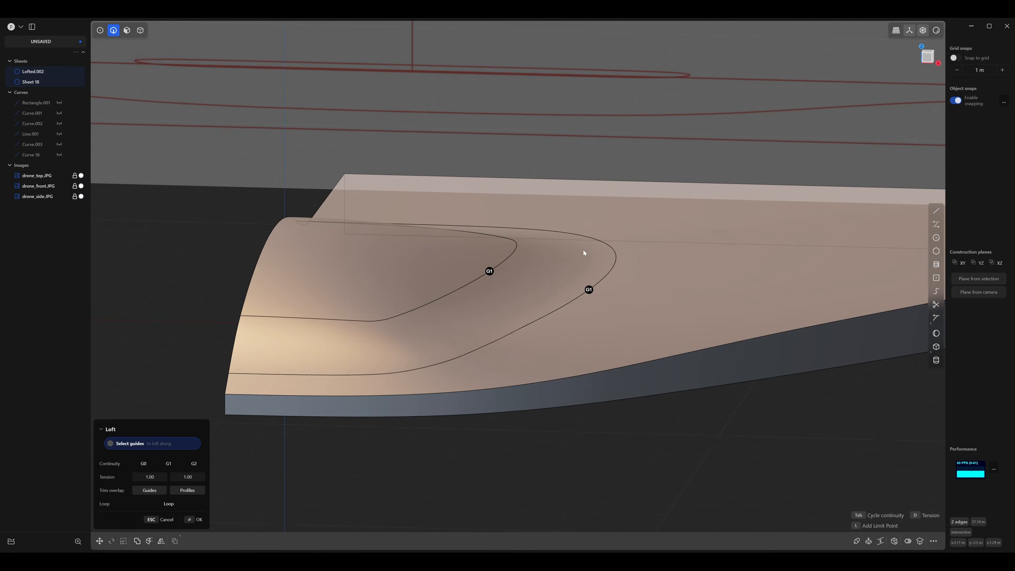
{"action": "middle_click_drag", "start_coordinate": [588, 250], "coordinate": [340, 191]}
{"action": "key", "text": "Return"}
Bridge the dome's centre-plane edge to the body's short centre-plane edge across the blend, with G1 start and end curvature.
{"action": "middle_click_drag", "start_coordinate": [244, 152], "coordinate": [479, 223]}
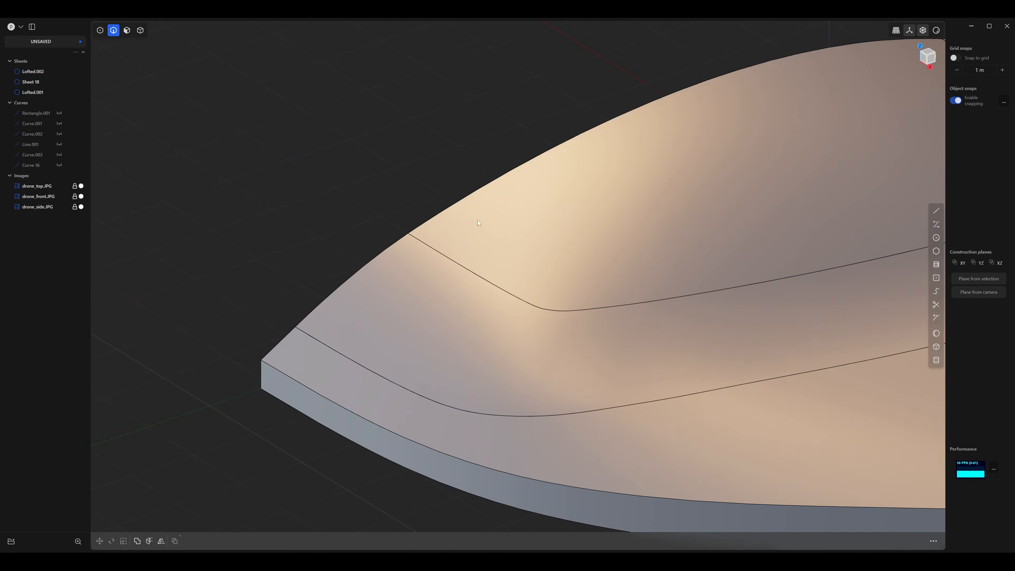
{"action": "key", "text": "2"}
{"action": "left_click", "coordinate": [418, 228]}
{"action": "middle_click_drag", "start_coordinate": [418, 228], "coordinate": [414, 196]}
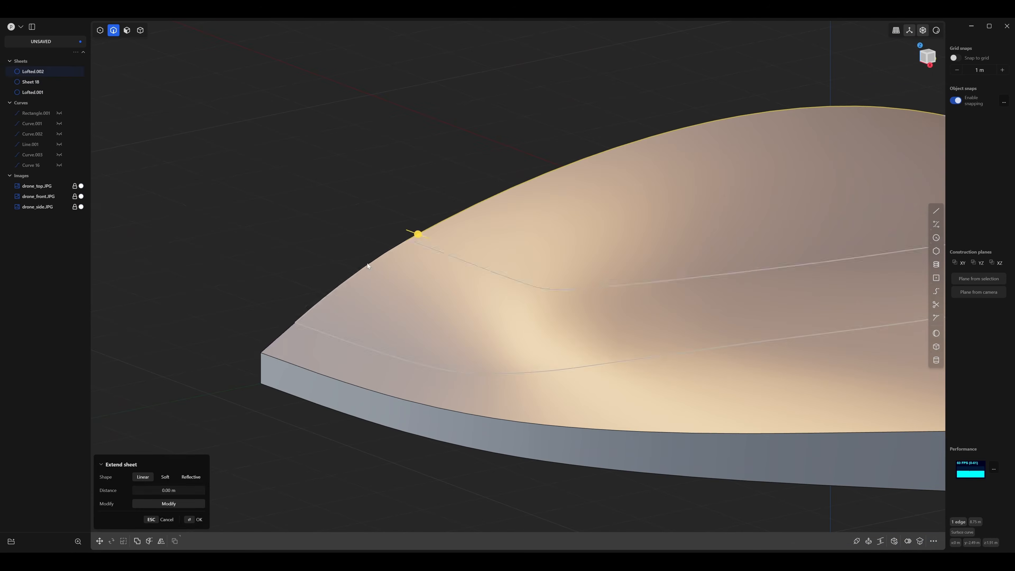
{"action": "left_click", "coordinate": [295, 326], "text": "shift"}
{"action": "key", "text": "b"}
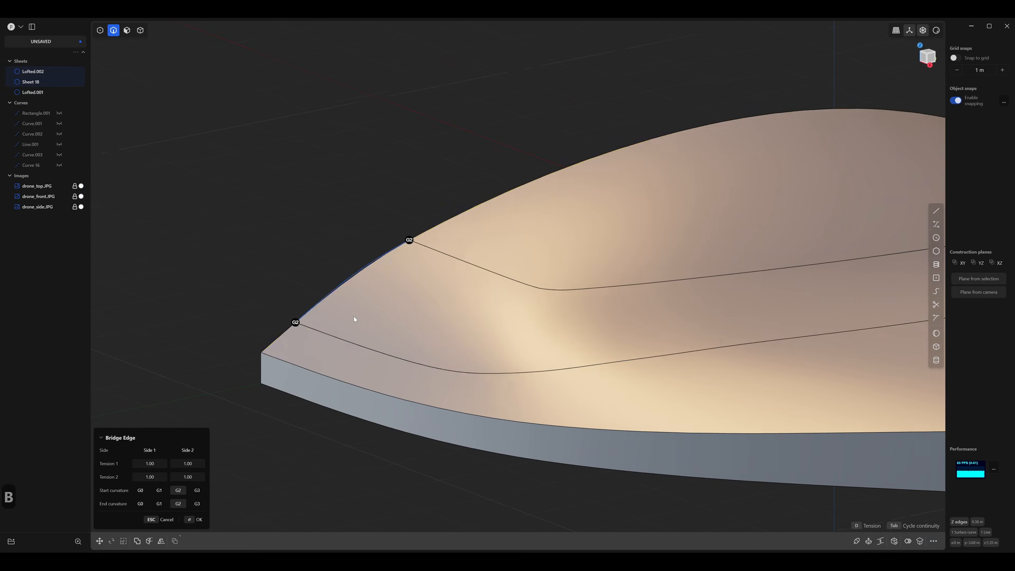
{"action": "mouse_move", "coordinate": [354, 316]}
{"action": "middle_mouse_down"}
{"action": "mouse_move", "coordinate": [312, 314]}
{"action": "mouse_move", "coordinate": [358, 329]}
{"action": "middle_mouse_up"}
{"action": "middle_click_drag", "start_coordinate": [402, 322], "coordinate": [418, 316]}
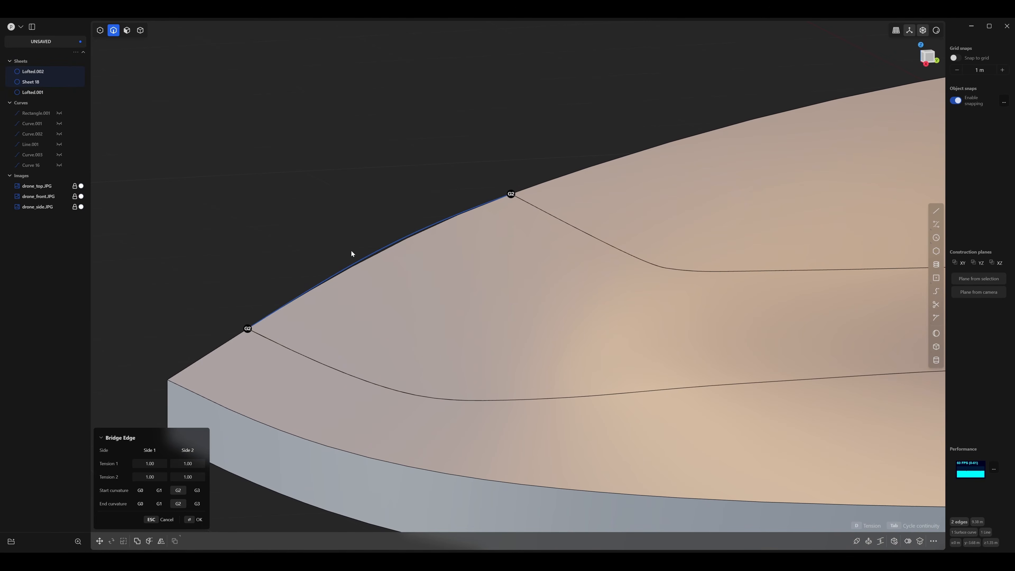
{"action": "middle_click_drag", "start_coordinate": [301, 309], "coordinate": [266, 355]}
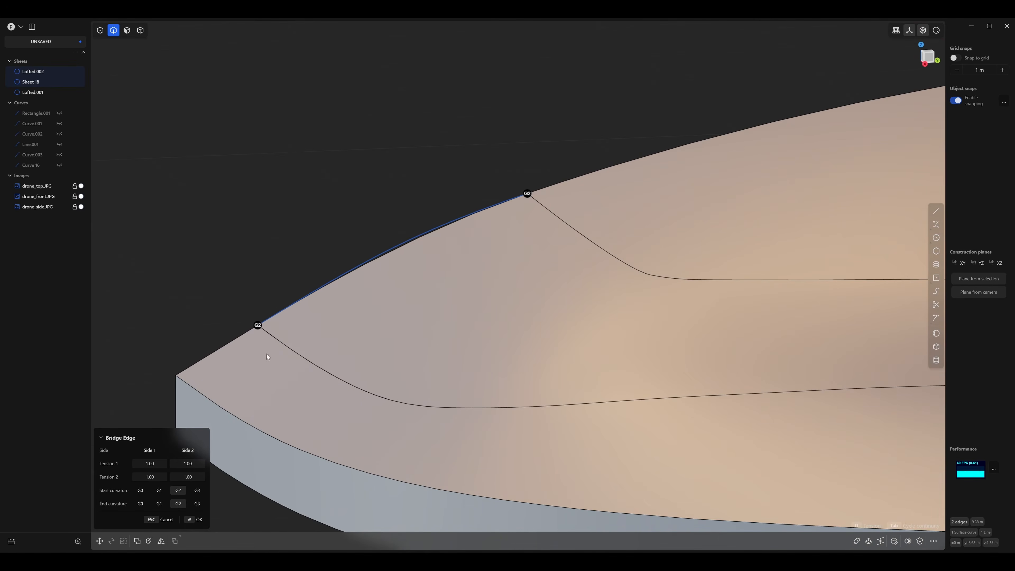
{"action": "left_click", "coordinate": [159, 490]}
{"action": "left_click", "coordinate": [159, 504]}
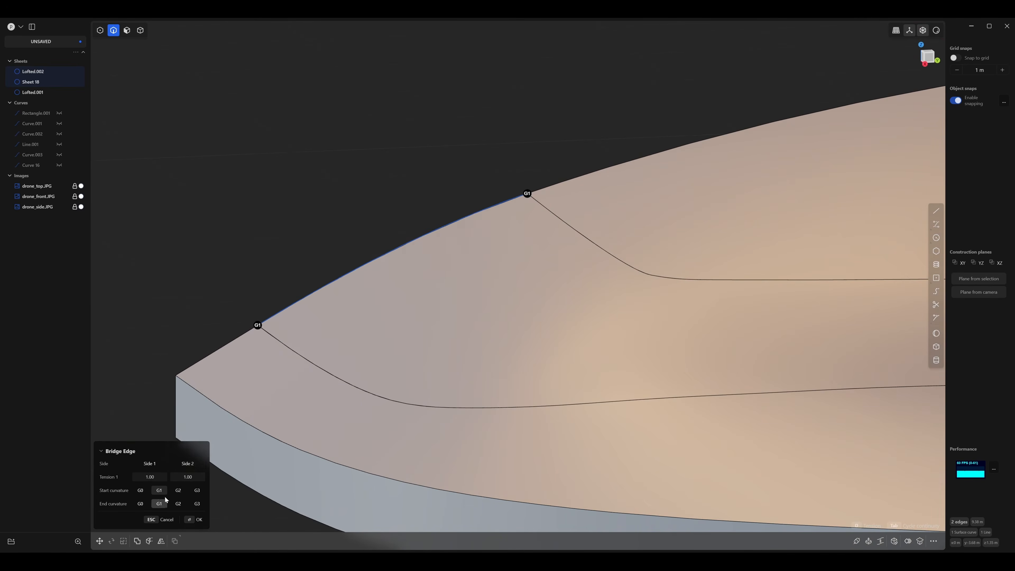
Set the bridge curve's tension to 2.80 on side 1 and 1.09 on side 2, and create the curve.
{"action": "middle_click_drag", "start_coordinate": [350, 373], "coordinate": [378, 366]}
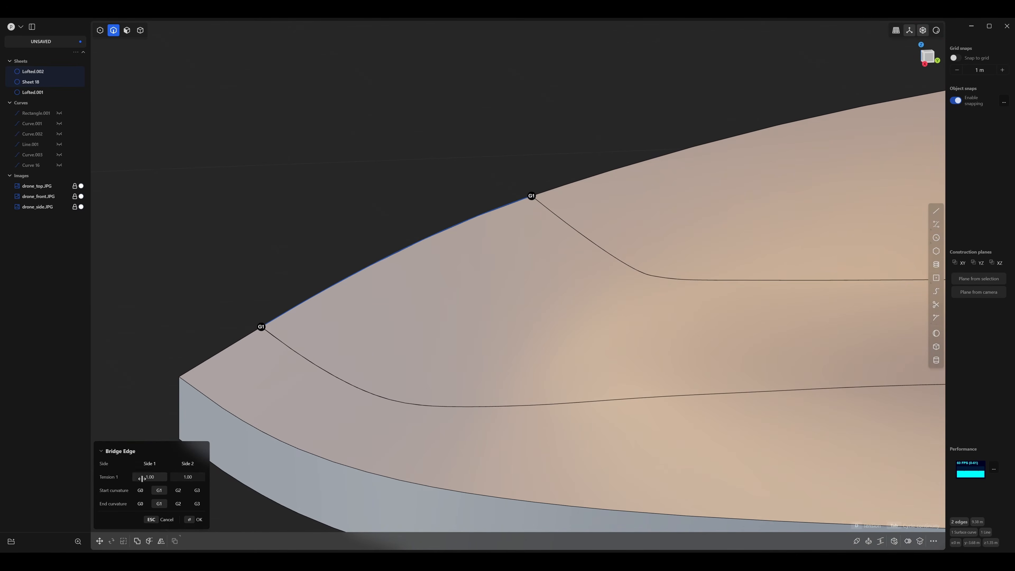
{"action": "left_click_drag", "start_coordinate": [148, 473], "coordinate": [185, 445]}
{"action": "middle_click_drag", "start_coordinate": [395, 288], "coordinate": [499, 251]}
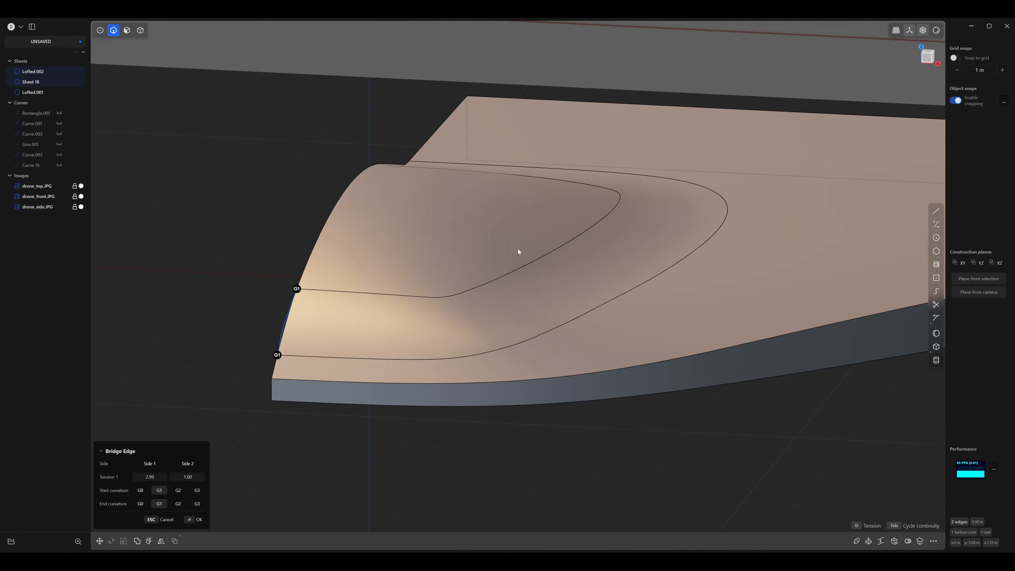
{"action": "middle_click_drag", "start_coordinate": [495, 288], "coordinate": [192, 433]}
{"action": "left_click_drag", "start_coordinate": [150, 477], "coordinate": [144, 477]}
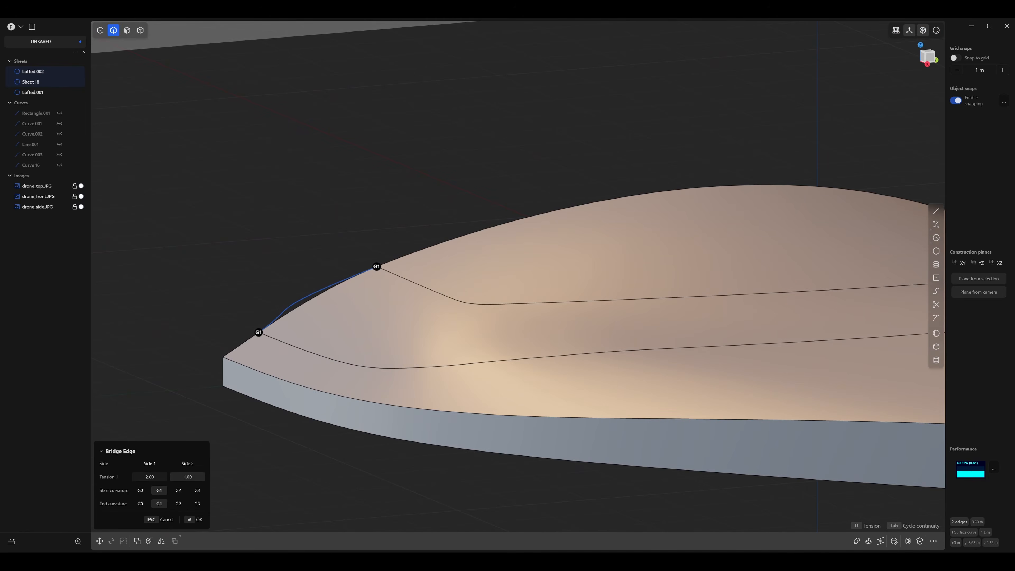
{"action": "middle_click_drag", "start_coordinate": [316, 285], "coordinate": [426, 264]}
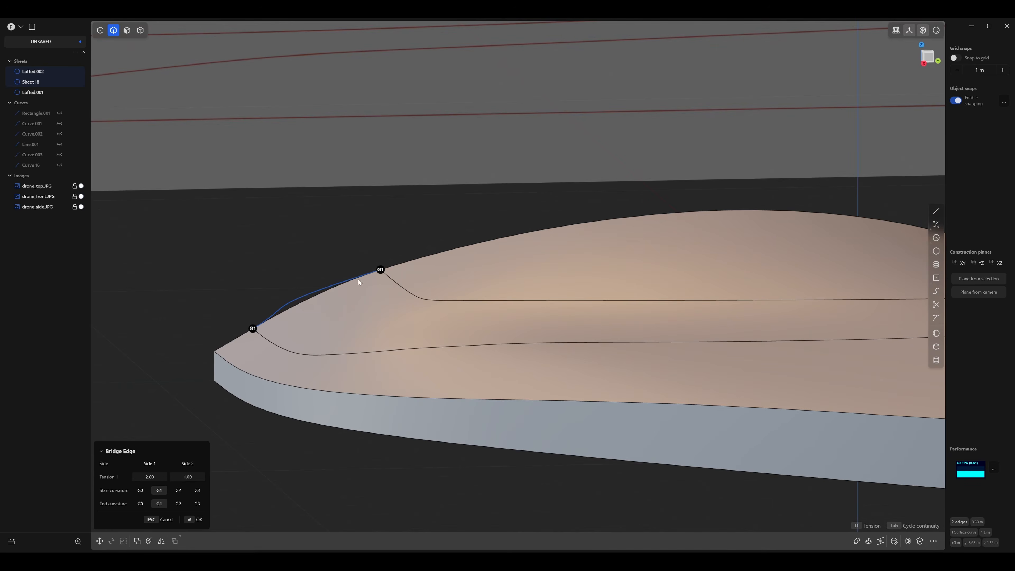
{"action": "middle_click_drag", "start_coordinate": [313, 294], "coordinate": [355, 319]}
{"action": "key", "text": "Return"}
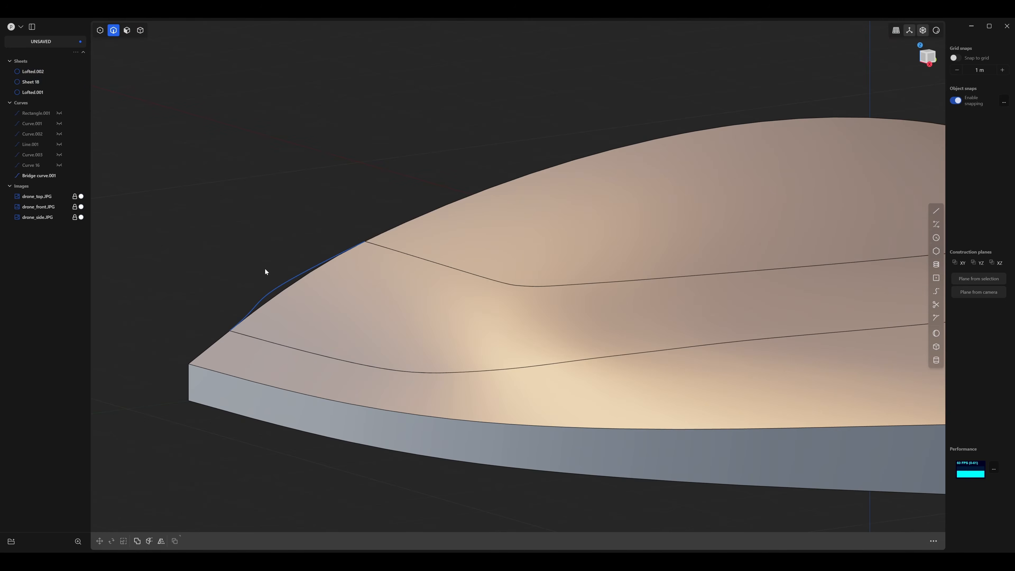
Delete the bridge curve that spans the blend between the dome and the body's nose.
{"action": "left_click", "coordinate": [268, 291]}
{"action": "key", "text": "Delete"}
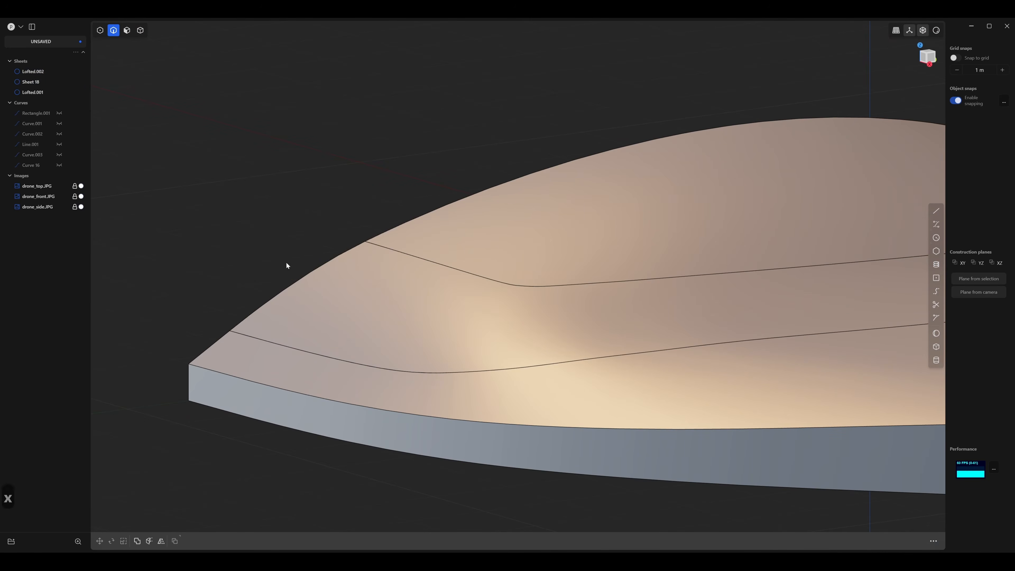
{"action": "middle_click_drag", "start_coordinate": [285, 262], "coordinate": [349, 320]}
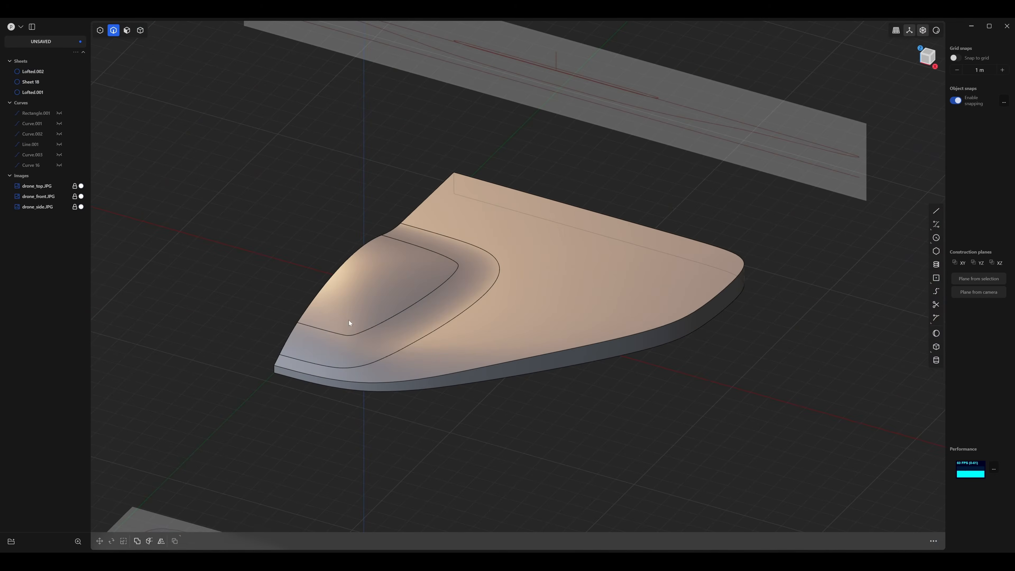
Mirror all three sheets across the centre plane along X to complete the drone's other half.
{"action": "left_click", "coordinate": [140, 31]}
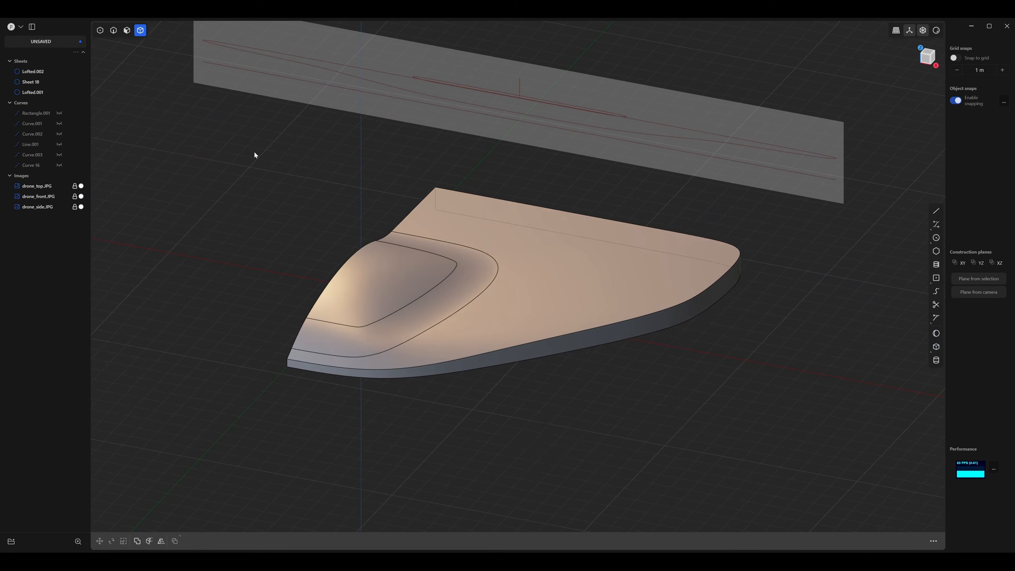
{"action": "left_click_drag", "start_coordinate": [573, 457], "coordinate": [258, 219]}
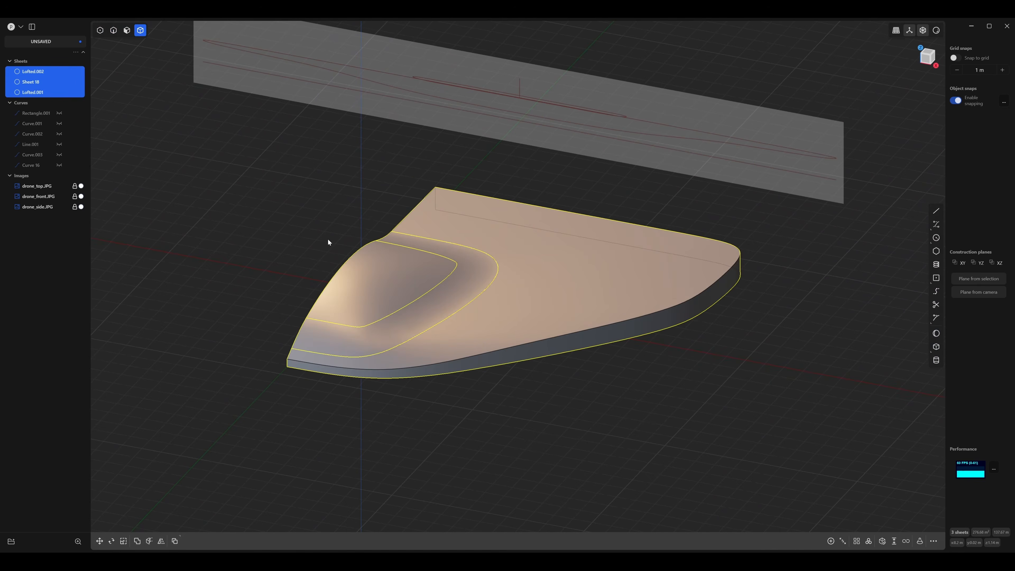
{"action": "key", "text": "alt+x"}
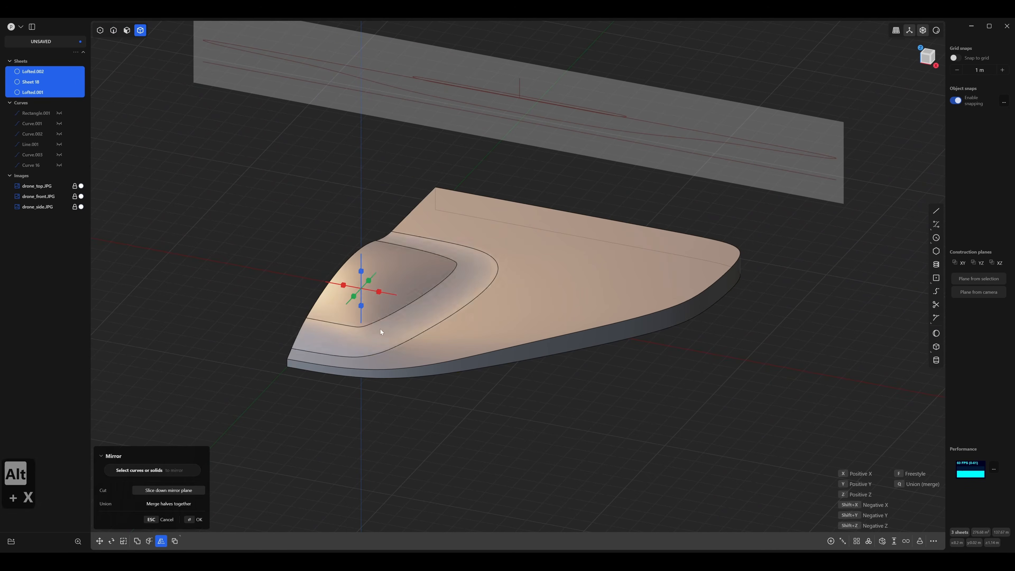
{"action": "left_click", "coordinate": [379, 296]}
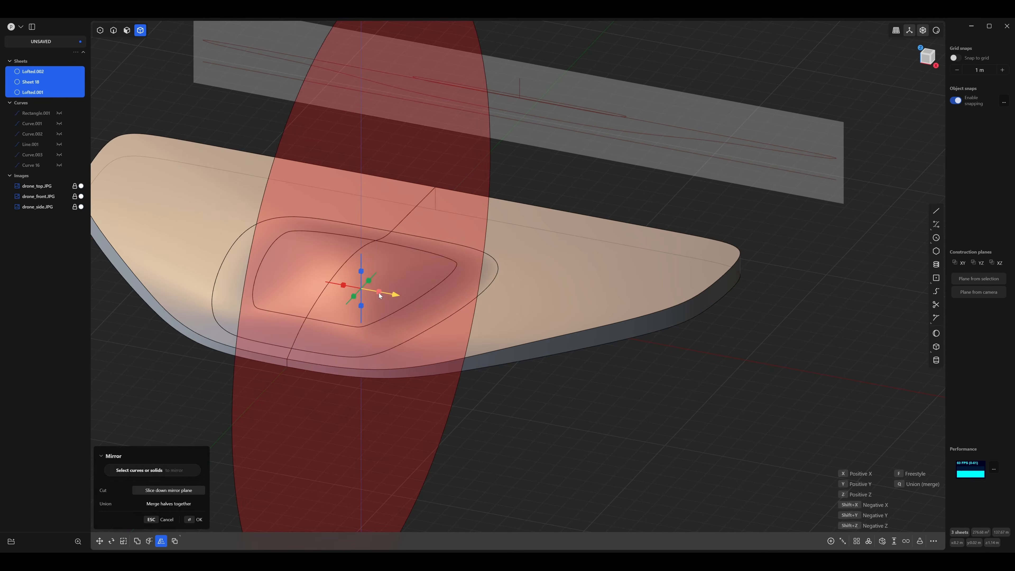
{"action": "left_click", "coordinate": [196, 519]}
Switch the viewport shading to the glossy red matcap and hide the edges to inspect the mirrored surfaces.
{"action": "left_click", "coordinate": [570, 450]}
{"action": "middle_click_drag", "start_coordinate": [571, 450], "coordinate": [447, 337]}
{"action": "left_click", "coordinate": [422, 355]}
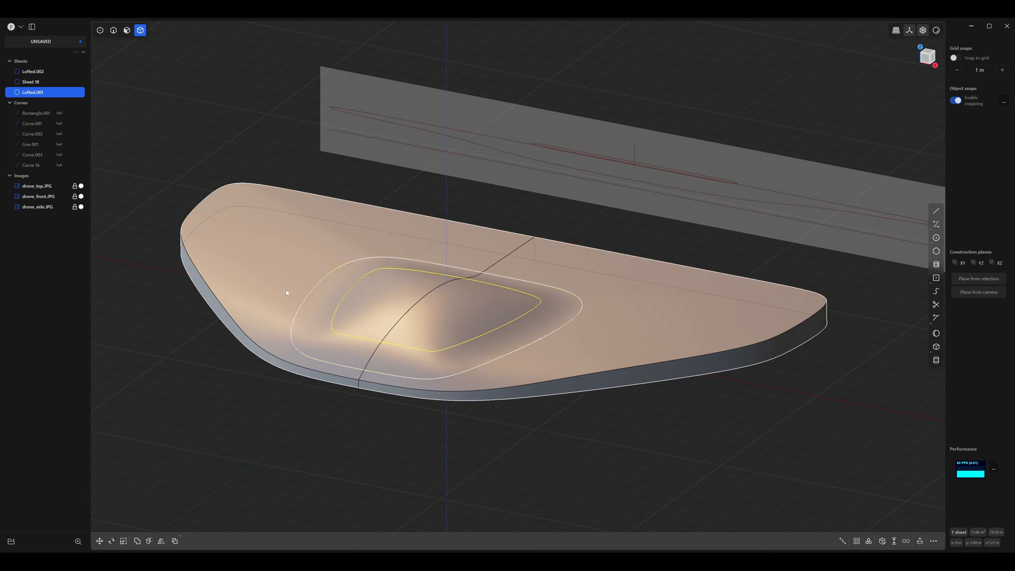
{"action": "middle_click_drag", "start_coordinate": [625, 401], "coordinate": [629, 423]}
{"action": "left_click", "coordinate": [629, 423]}
{"action": "left_click", "coordinate": [934, 31]}
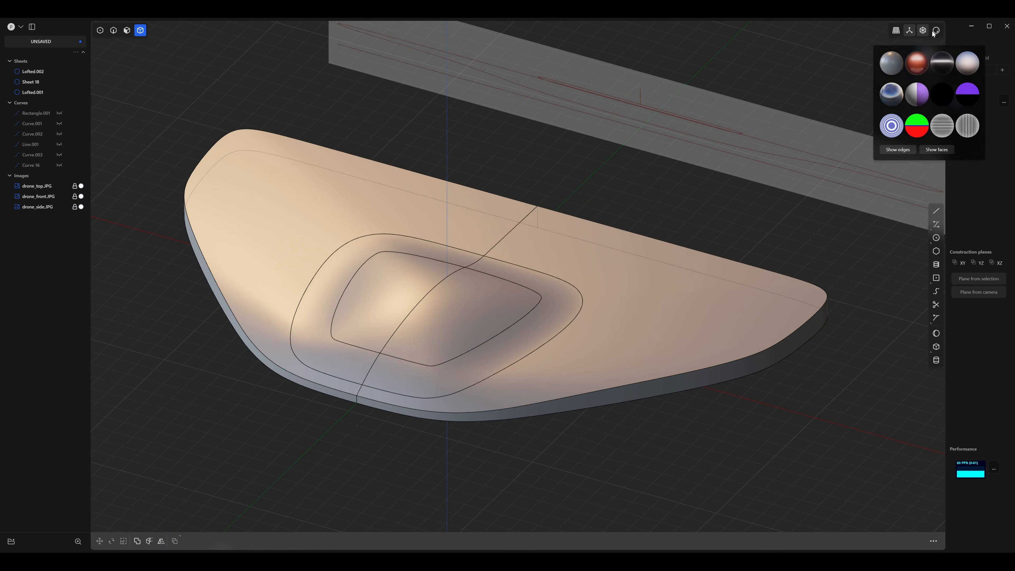
{"action": "left_click", "coordinate": [919, 63]}
{"action": "key", "text": "e"}
{"action": "middle_click_drag", "start_coordinate": [601, 293], "coordinate": [612, 269]}
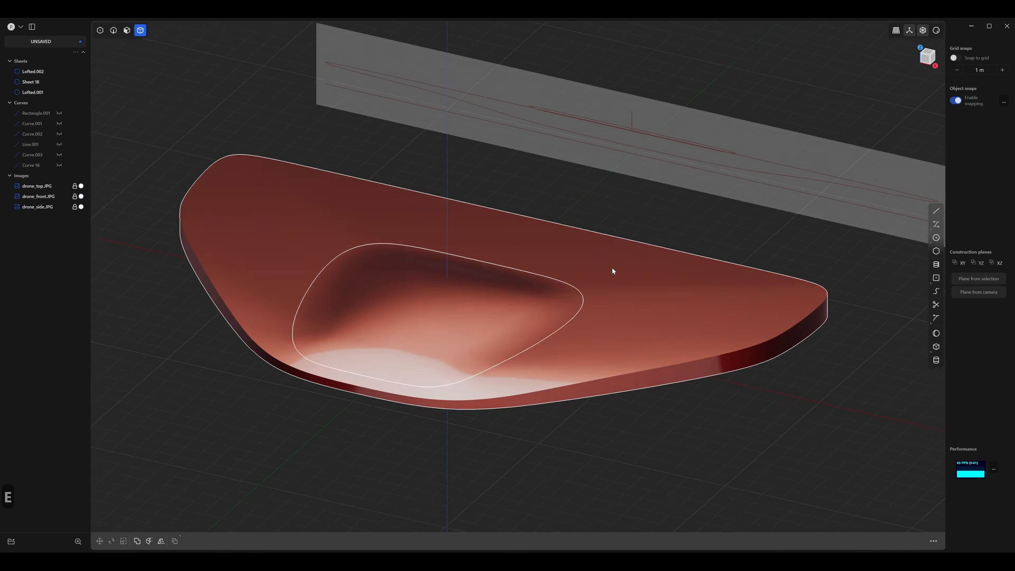
{"action": "middle_click_drag", "start_coordinate": [670, 217], "coordinate": [651, 241]}
Join the dome, blend and body sheets into one sheet and show the edges again.
{"action": "left_click_drag", "start_coordinate": [680, 381], "coordinate": [328, 139]}
{"action": "key", "text": "j"}
{"action": "left_click", "coordinate": [686, 345]}
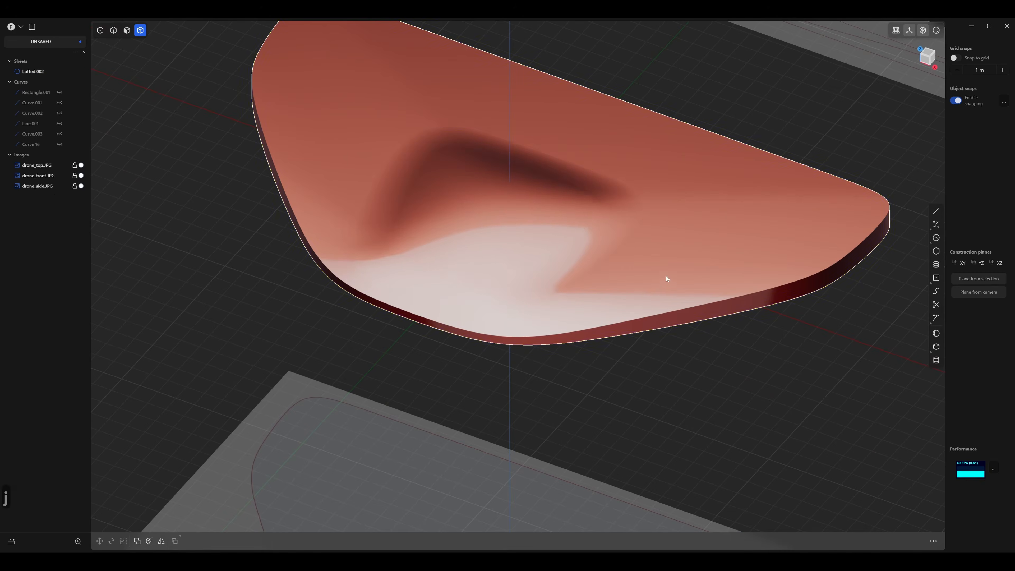
{"action": "middle_click_drag", "start_coordinate": [666, 276], "coordinate": [576, 388]}
{"action": "key", "text": "e"}
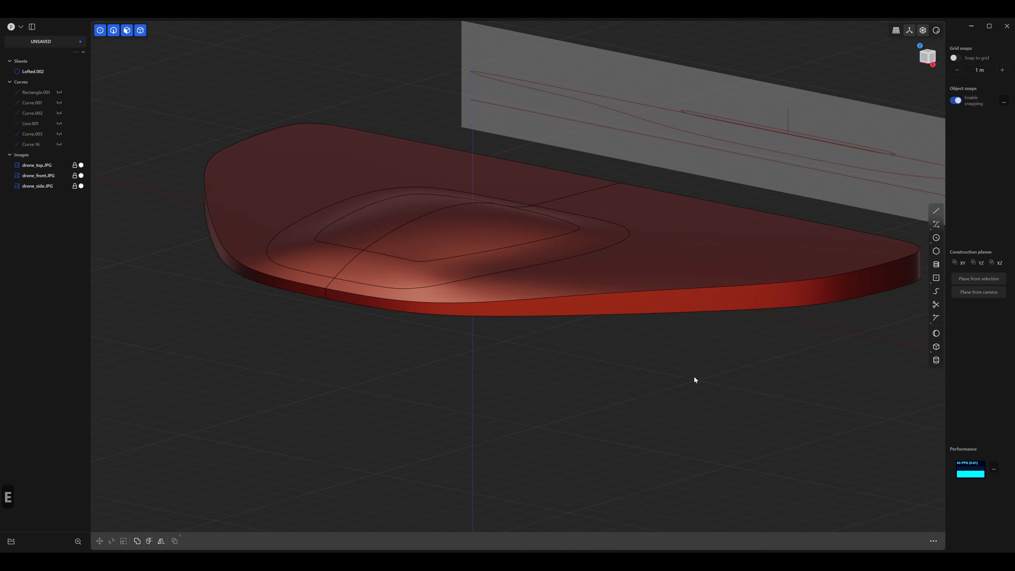
{"action": "middle_click_drag", "start_coordinate": [726, 400], "coordinate": [661, 384]}
Fillet the body's upper rim edge on one half with a conic shape and a distance of about 0.13 m.
{"action": "key", "text": "2"}
{"action": "middle_click_drag", "start_coordinate": [516, 340], "coordinate": [642, 461]}
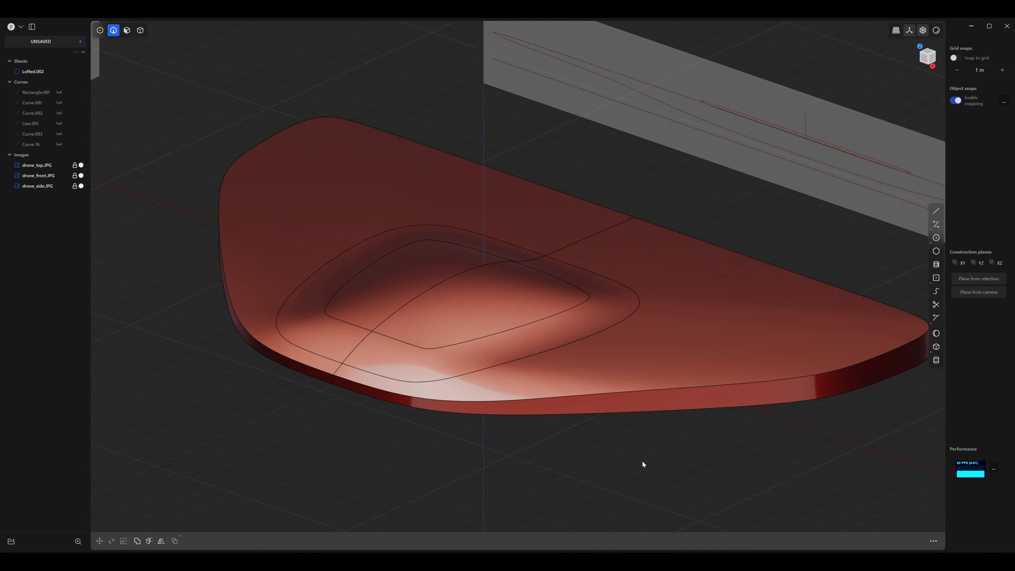
{"action": "left_click", "coordinate": [510, 400]}
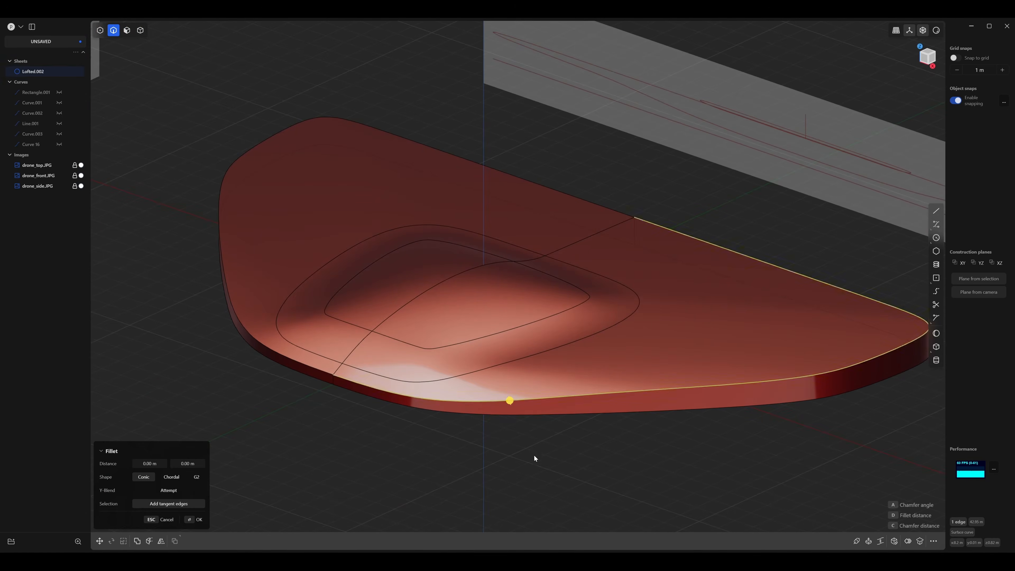
{"action": "middle_click_drag", "start_coordinate": [534, 458], "coordinate": [479, 389]}
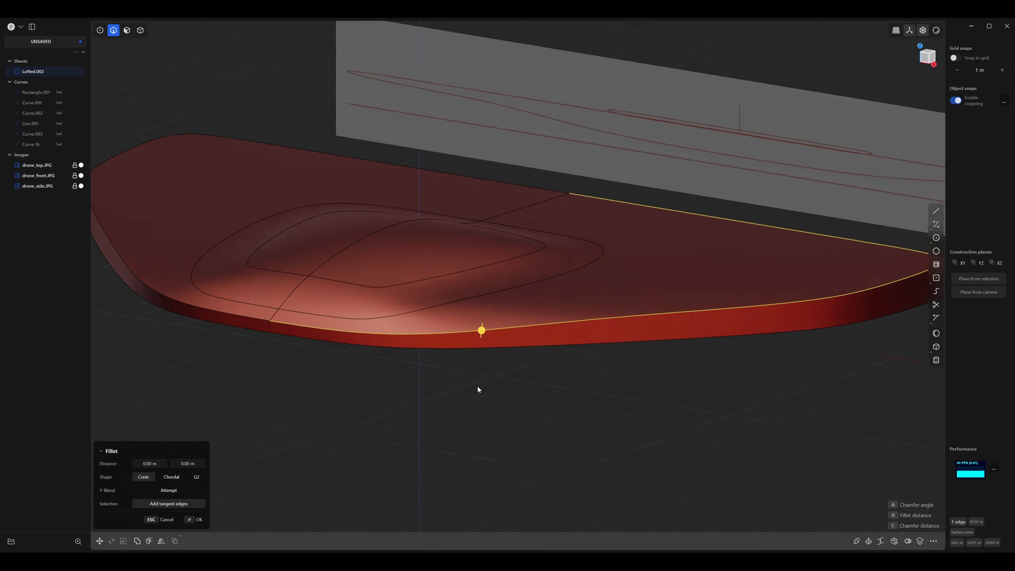
{"action": "scroll", "coordinate": [478, 389], "scroll_direction": "up", "scroll_amount": 2}
{"action": "left_click_drag", "start_coordinate": [483, 319], "coordinate": [481, 320]}
{"action": "middle_click_drag", "start_coordinate": [483, 337], "coordinate": [358, 343]}
{"action": "middle_click_drag", "start_coordinate": [430, 389], "coordinate": [387, 394]}
{"action": "middle_click_drag", "start_coordinate": [732, 346], "coordinate": [487, 386]}
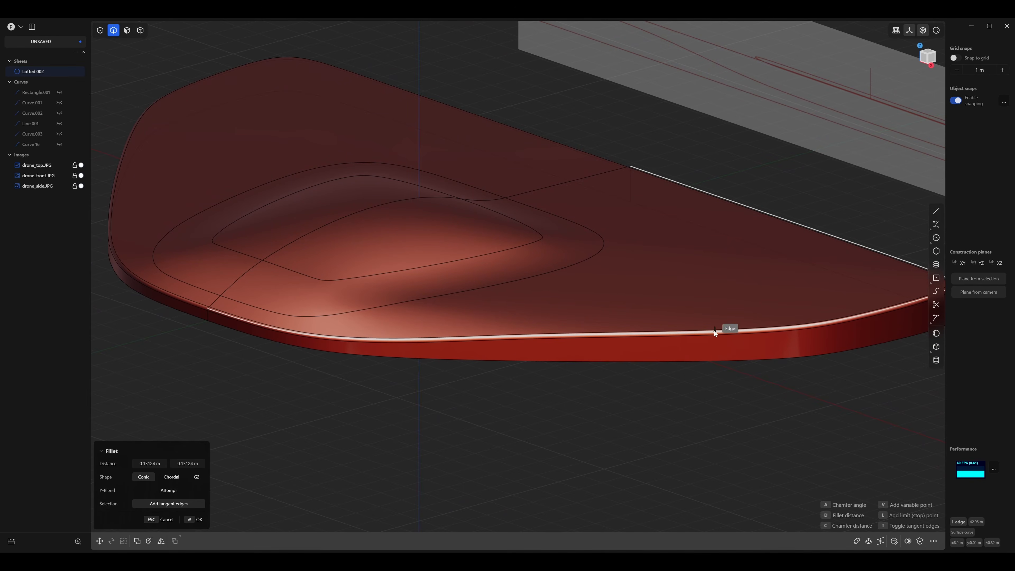
Add two variable points to the upper rim fillet, narrower near the nose and wider toward the wing tip, and apply it.
{"action": "key", "text": "l"}
{"action": "middle_click_drag", "start_coordinate": [569, 378], "coordinate": [574, 371]}
{"action": "middle_click_drag", "start_coordinate": [377, 342], "coordinate": [334, 364]}
{"action": "mouse_move", "coordinate": [506, 342]}
{"action": "middle_mouse_down"}
{"action": "mouse_move", "coordinate": [543, 338]}
{"action": "mouse_move", "coordinate": [534, 336]}
{"action": "middle_mouse_up"}
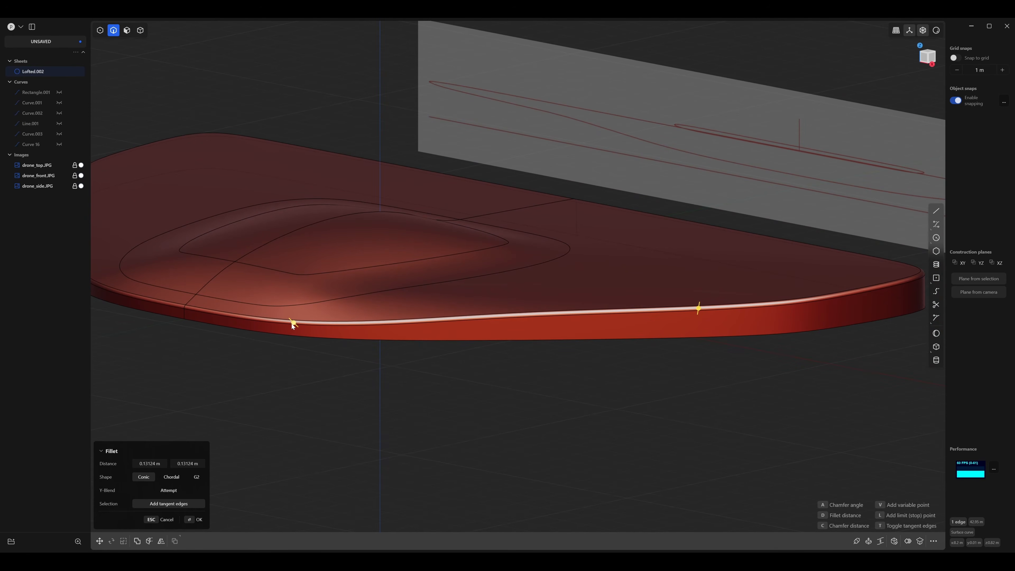
{"action": "left_click_drag", "start_coordinate": [293, 322], "coordinate": [293, 325]}
{"action": "left_click_drag", "start_coordinate": [699, 308], "coordinate": [696, 315]}
{"action": "middle_click_drag", "start_coordinate": [628, 347], "coordinate": [636, 367]}
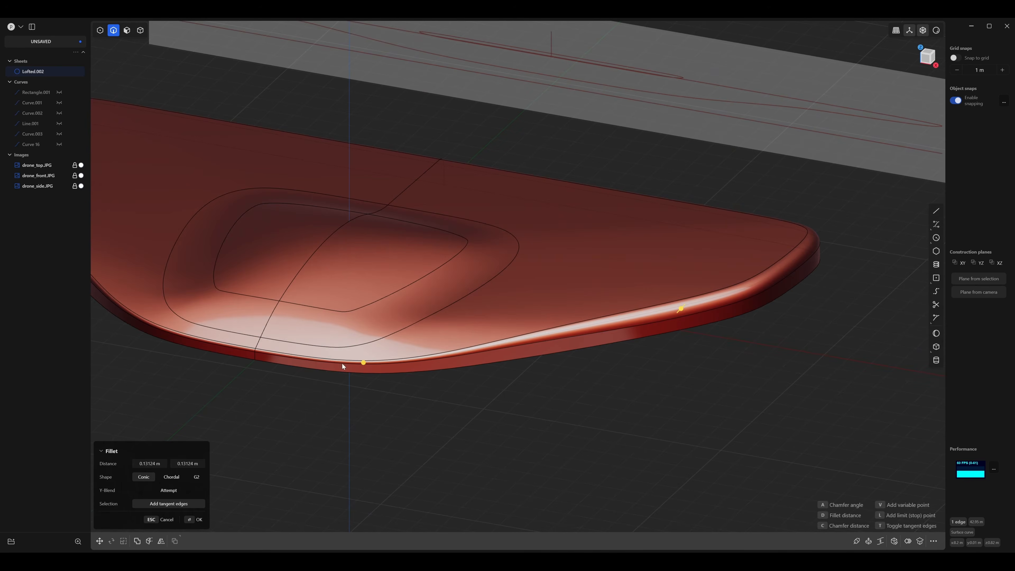
{"action": "middle_click_drag", "start_coordinate": [721, 310], "coordinate": [392, 386]}
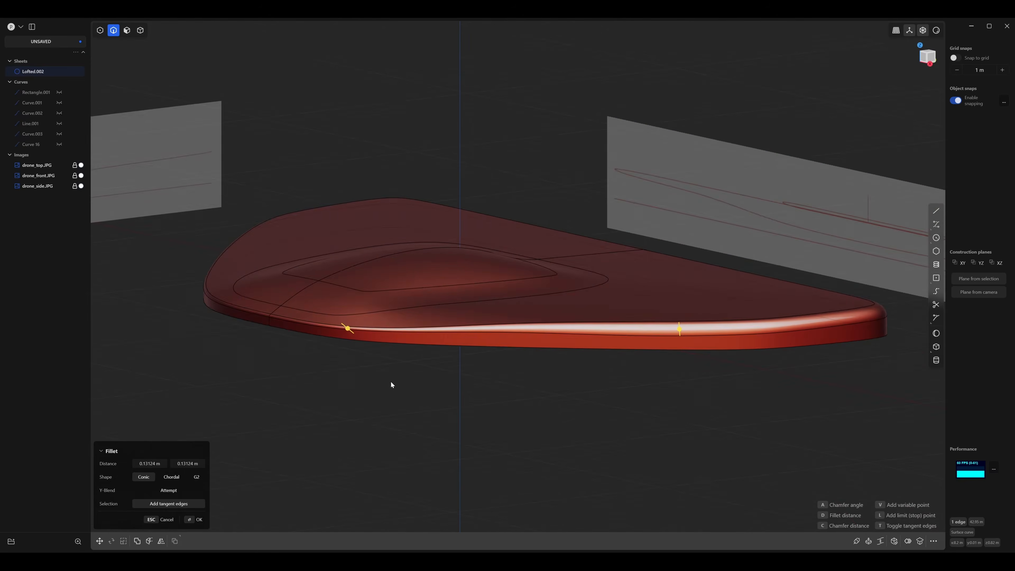
{"action": "key", "text": "Return"}
Close the open underside of the joined body so that it forms a solid.
{"action": "middle_click_drag", "start_coordinate": [331, 388], "coordinate": [176, 136]}
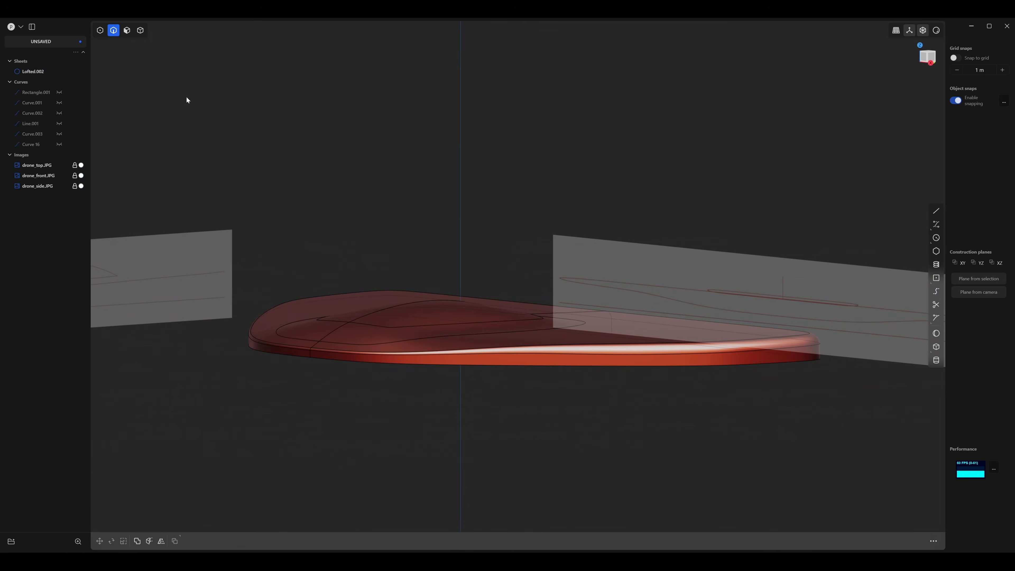
{"action": "key", "text": "4"}
{"action": "left_click", "coordinate": [405, 337]}
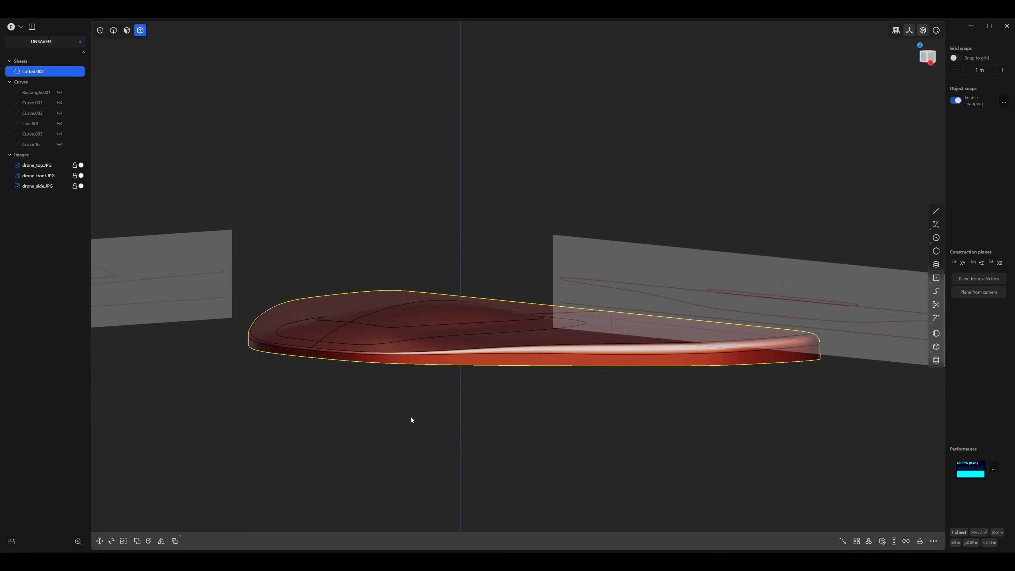
{"action": "middle_click_drag", "start_coordinate": [410, 420], "coordinate": [437, 194]}
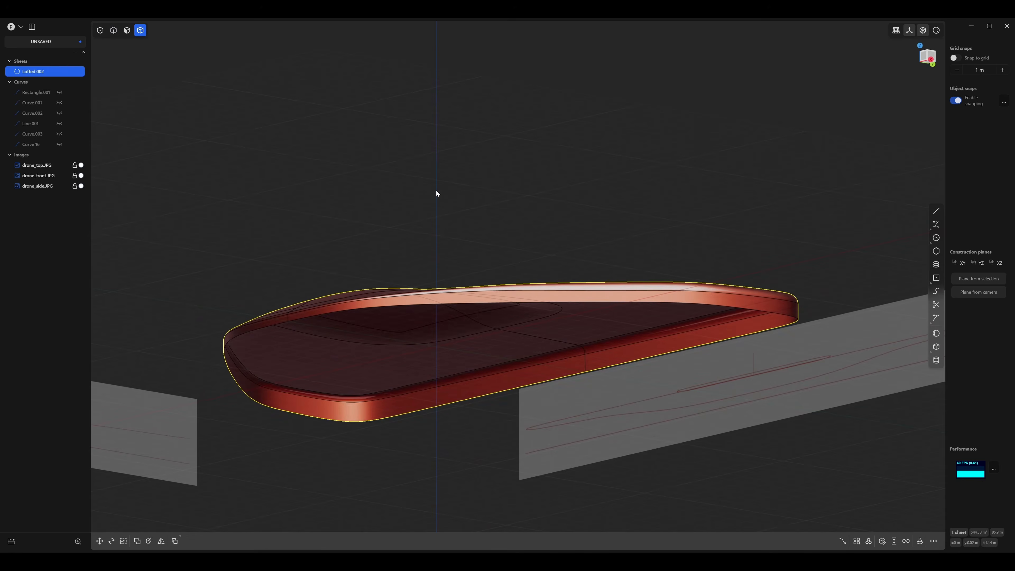
{"action": "key", "text": "j"}
{"action": "middle_click_drag", "start_coordinate": [335, 355], "coordinate": [355, 225]}
{"action": "left_click", "coordinate": [391, 149]}
{"action": "middle_click_drag", "start_coordinate": [356, 224], "coordinate": [335, 263]}
Fillet the solid's lower rim edge on the same half with a distance of about 0.08 m.
{"action": "key", "text": "2"}
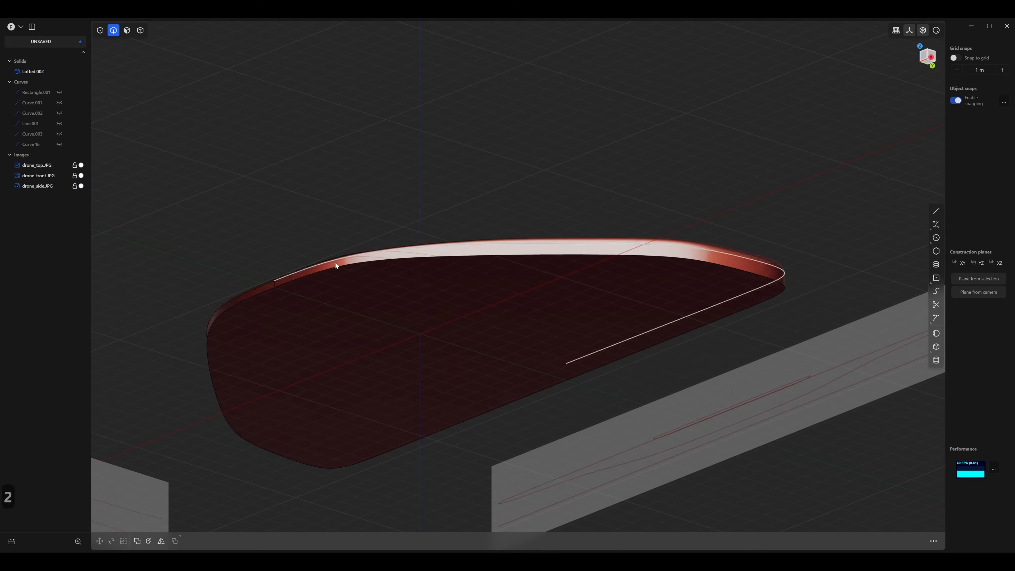
{"action": "left_click", "coordinate": [376, 260]}
{"action": "key", "text": "f"}
{"action": "middle_click_drag", "start_coordinate": [401, 211], "coordinate": [448, 267]}
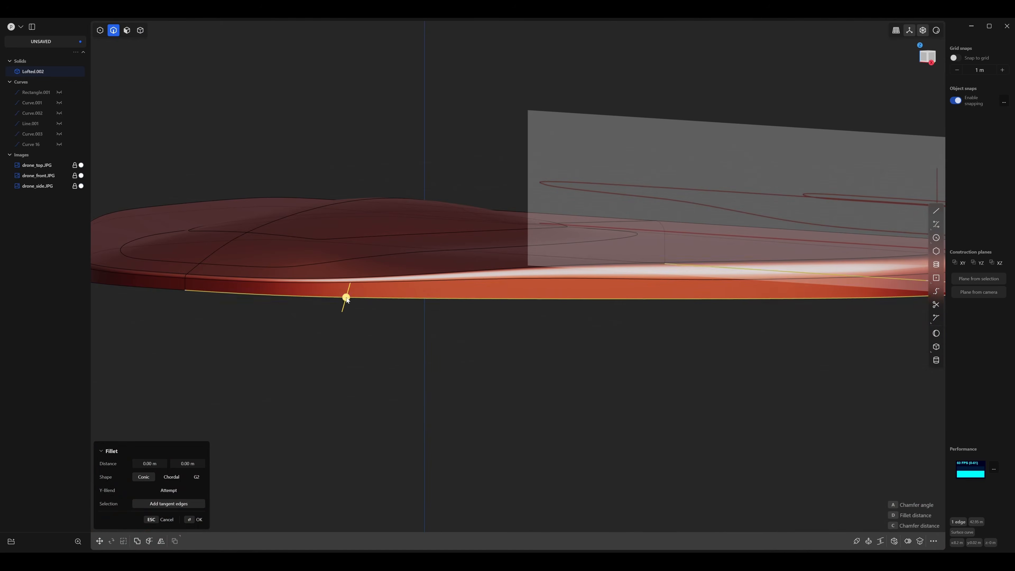
{"action": "middle_click_drag", "start_coordinate": [566, 347], "coordinate": [410, 356]}
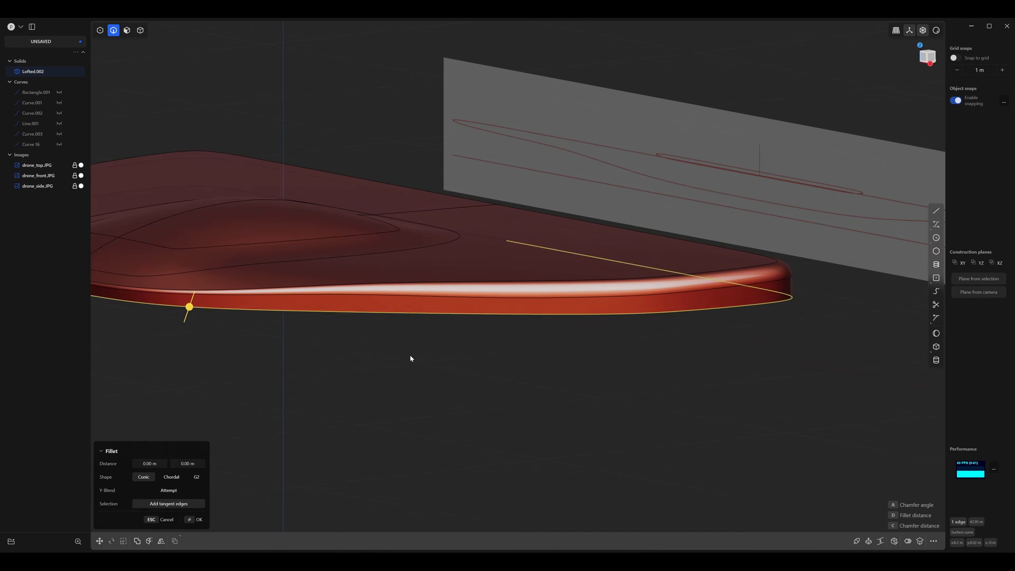
{"action": "middle_click_drag", "start_coordinate": [626, 314], "coordinate": [712, 314], "text": "shift"}
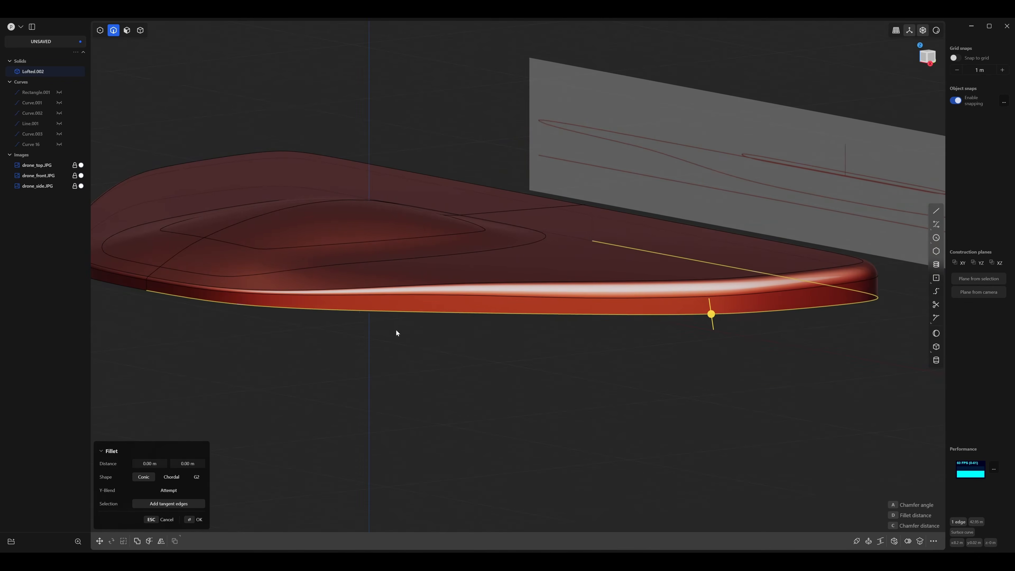
{"action": "key", "text": "v"}
{"action": "left_click", "coordinate": [301, 308]}
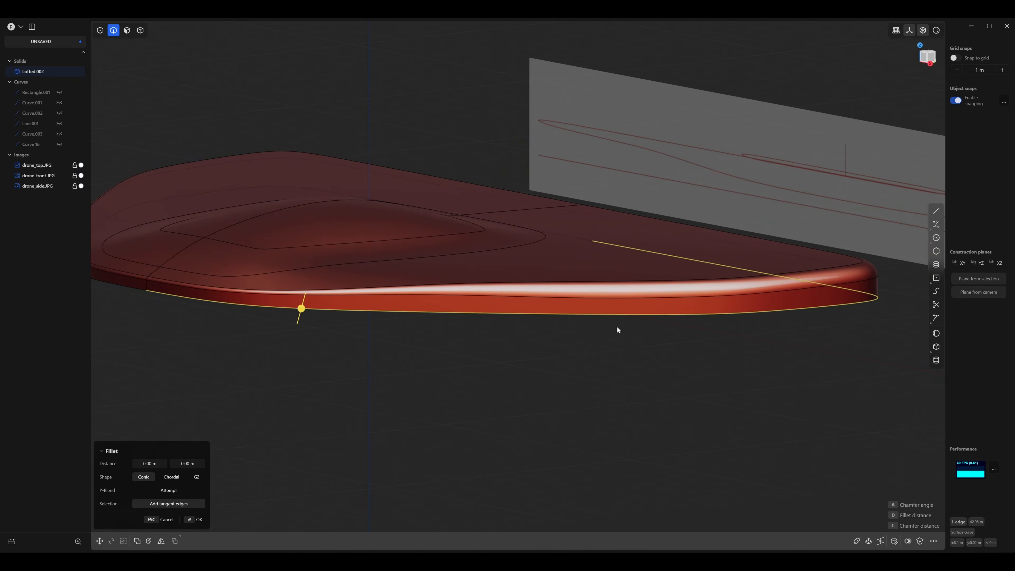
{"action": "left_click", "coordinate": [686, 314]}
{"action": "middle_click_drag", "start_coordinate": [655, 346], "coordinate": [661, 330]}
{"action": "left_click_drag", "start_coordinate": [685, 315], "coordinate": [687, 316]}
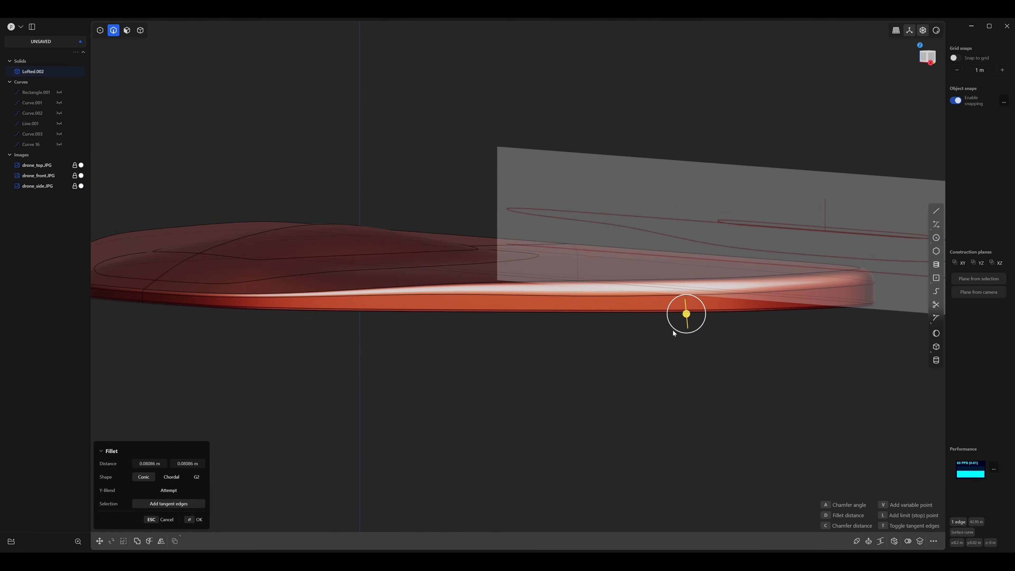
Increase the lower rim fillet's distance to about 0.12 m, keeping the conic fillet shape.
{"action": "middle_click_drag", "start_coordinate": [672, 330], "coordinate": [394, 347]}
{"action": "left_click_drag", "start_coordinate": [427, 342], "coordinate": [368, 358]}
{"action": "middle_click_drag", "start_coordinate": [369, 359], "coordinate": [485, 336]}
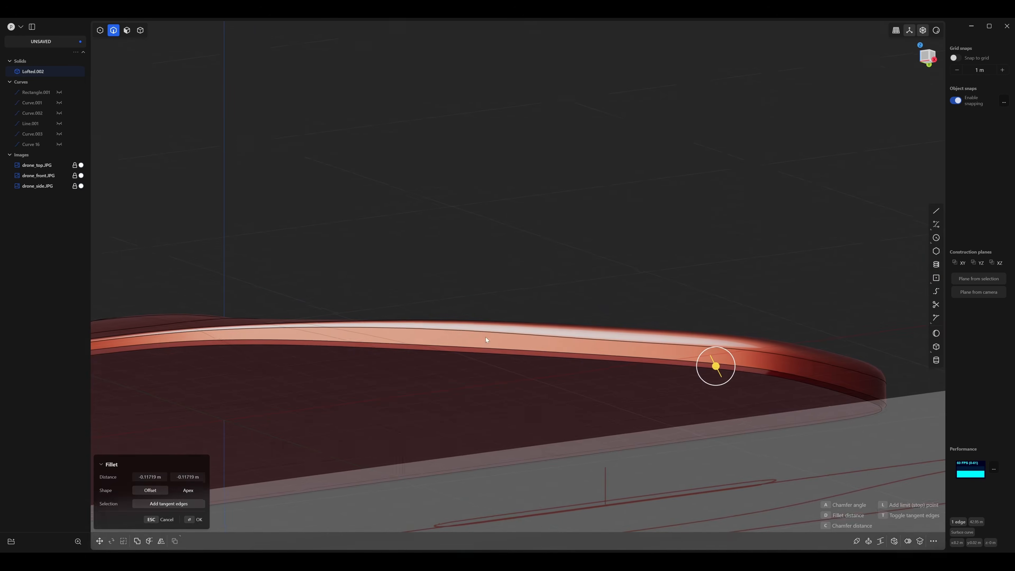
{"action": "left_click_drag", "start_coordinate": [716, 364], "coordinate": [717, 367]}
{"action": "middle_click_drag", "start_coordinate": [511, 359], "coordinate": [450, 393]}
{"action": "scroll", "coordinate": [451, 393], "scroll_direction": "up", "scroll_amount": 4}
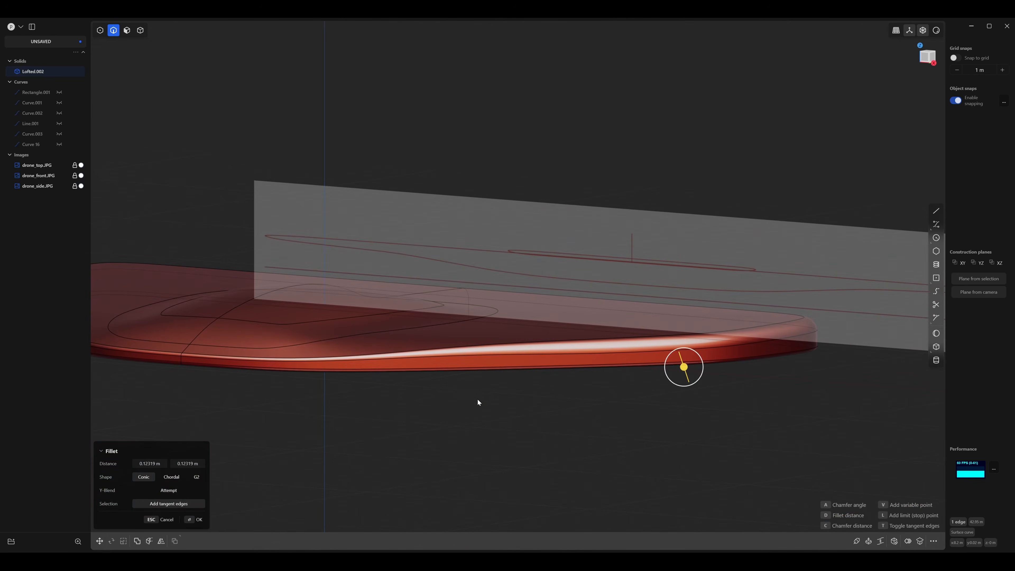
Add variable points to the lower rim fillet near the nose and wing tip, widen it at the tip, and apply it.
{"action": "key", "text": "v"}
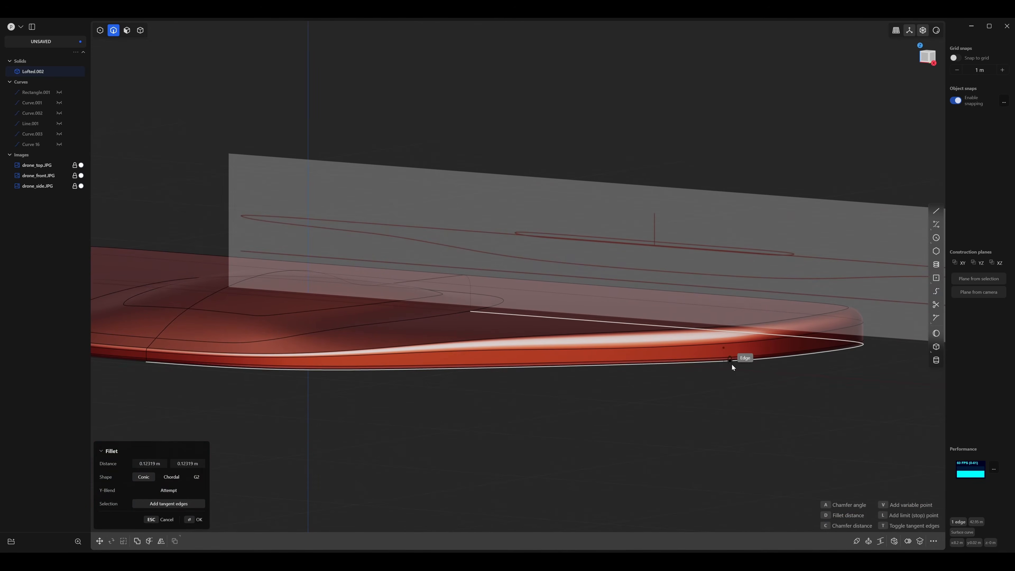
{"action": "left_click", "coordinate": [724, 362]}
{"action": "middle_click_drag", "start_coordinate": [655, 389], "coordinate": [726, 372]}
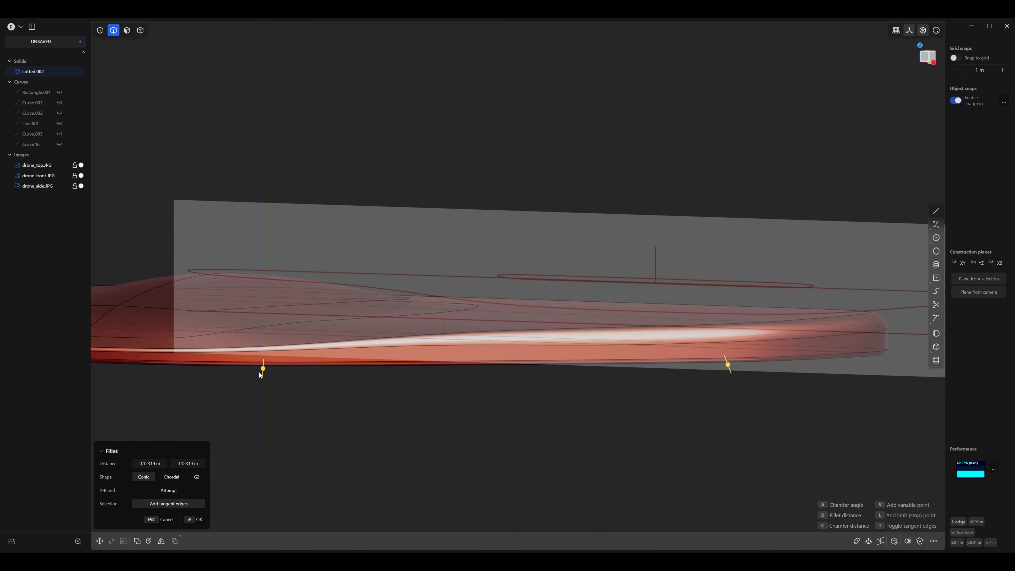
{"action": "middle_click_drag", "start_coordinate": [266, 368], "coordinate": [560, 402]}
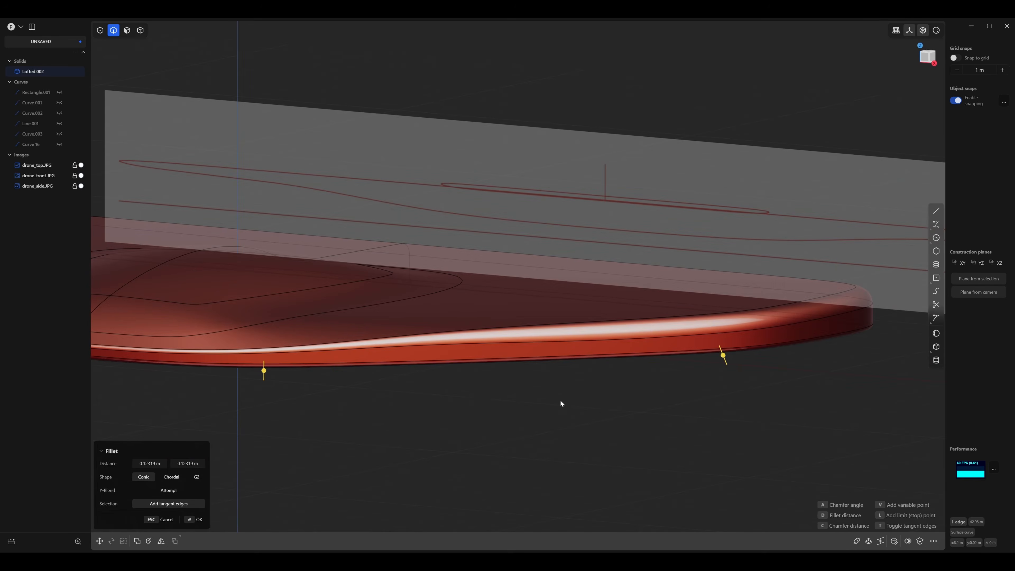
{"action": "left_click_drag", "start_coordinate": [724, 356], "coordinate": [725, 366]}
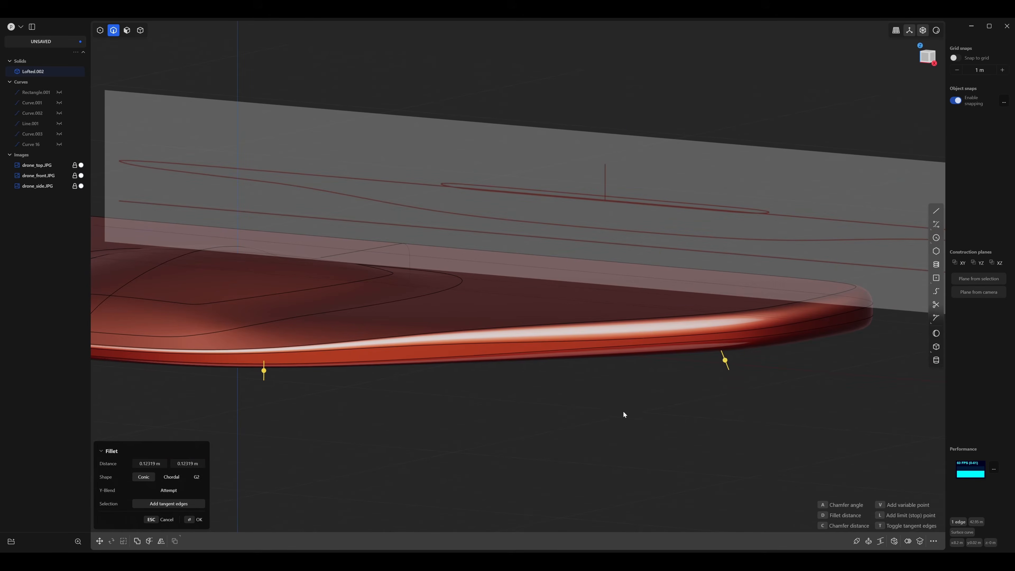
{"action": "key", "text": "Return"}
Hide all three drone reference images.
{"action": "middle_click_drag", "start_coordinate": [623, 410], "coordinate": [578, 395]}
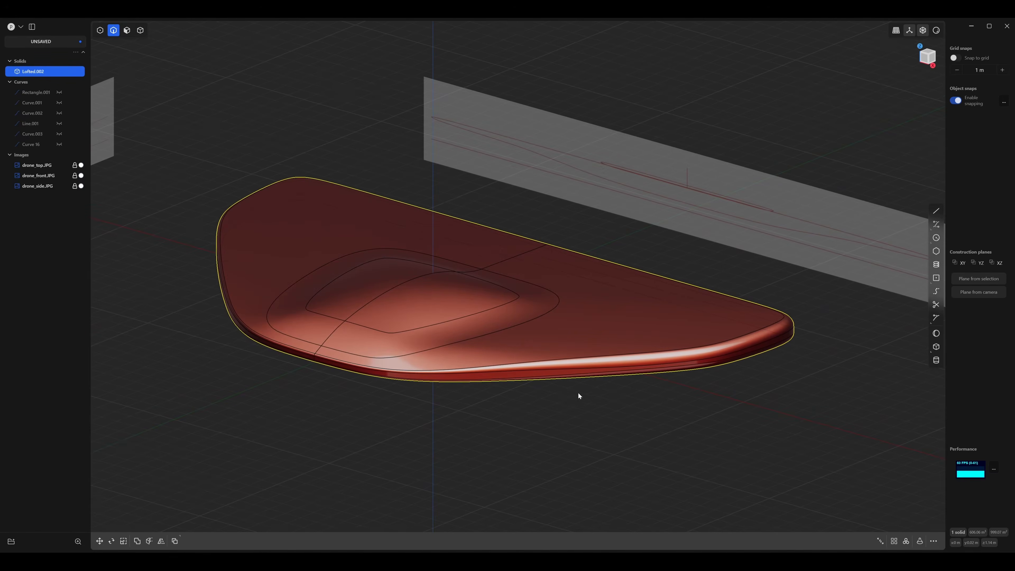
{"action": "mouse_move", "coordinate": [329, 226]}
{"action": "middle_mouse_down"}
{"action": "mouse_move", "coordinate": [360, 222]}
{"action": "mouse_move", "coordinate": [357, 179]}
{"action": "mouse_move", "coordinate": [346, 213]}
{"action": "mouse_move", "coordinate": [353, 232]}
{"action": "mouse_move", "coordinate": [319, 230]}
{"action": "mouse_move", "coordinate": [355, 227]}
{"action": "mouse_move", "coordinate": [339, 239]}
{"action": "middle_mouse_up"}
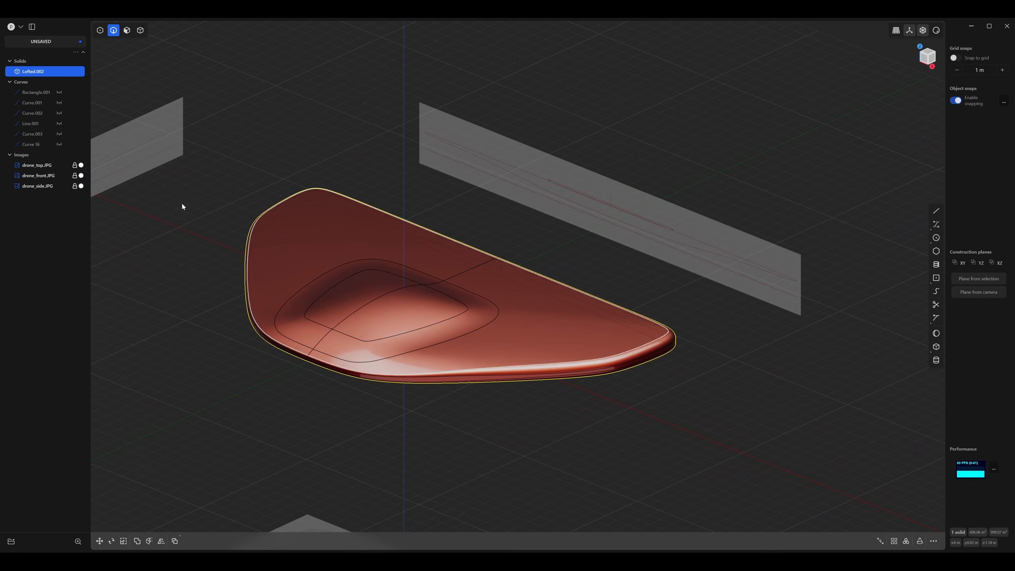
{"action": "left_click", "coordinate": [67, 154]}
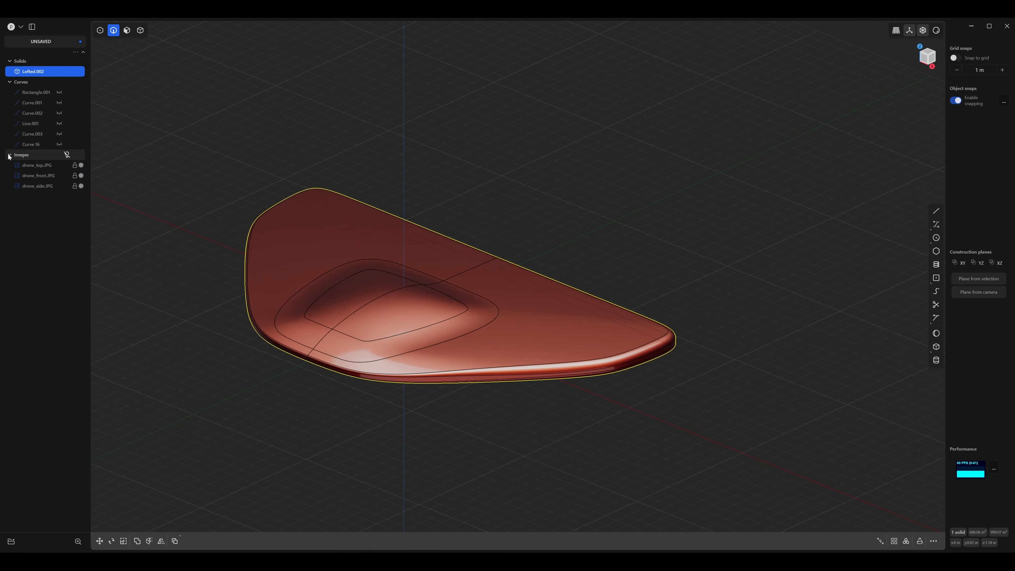
Collapse the reference images group in the scene list.
{"action": "left_click", "coordinate": [9, 155]}
{"action": "left_click", "coordinate": [346, 153]}
{"action": "middle_click_drag", "start_coordinate": [346, 153], "coordinate": [424, 173]}
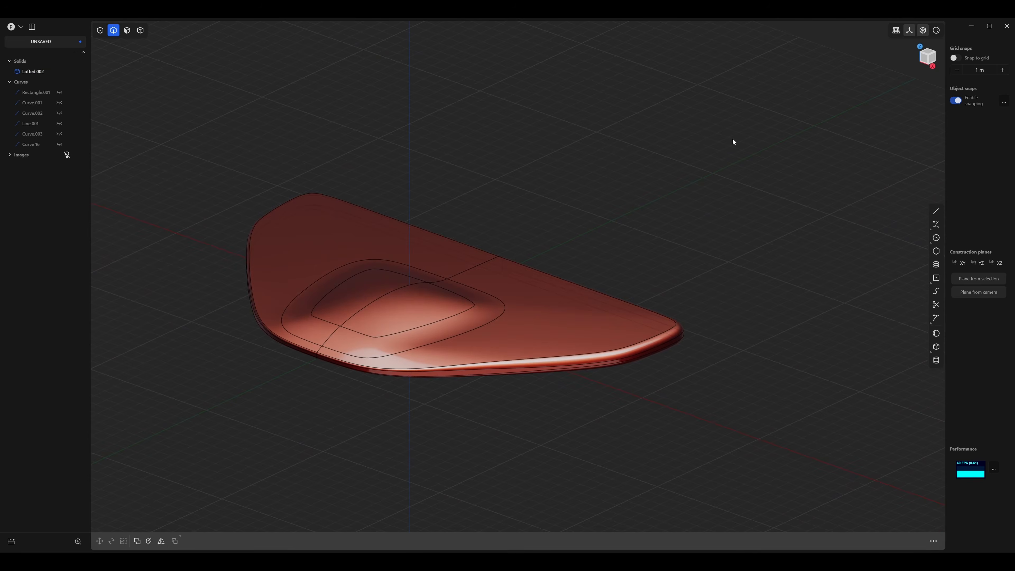
Hide the grid and edge lines and inspect the body's surface shading from several angles, ending in top view.
{"action": "middle_click_drag", "start_coordinate": [733, 139], "coordinate": [711, 131]}
{"action": "key", "text": "alt+z"}
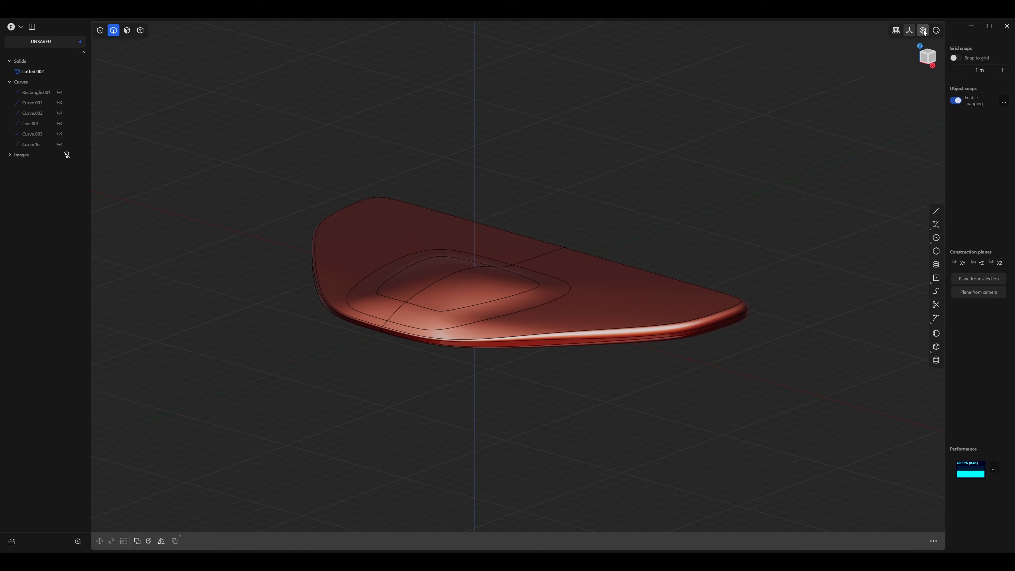
{"action": "key", "text": "e"}
{"action": "middle_click_drag", "start_coordinate": [831, 79], "coordinate": [623, 195]}
{"action": "middle_click_drag", "start_coordinate": [716, 176], "coordinate": [653, 124]}
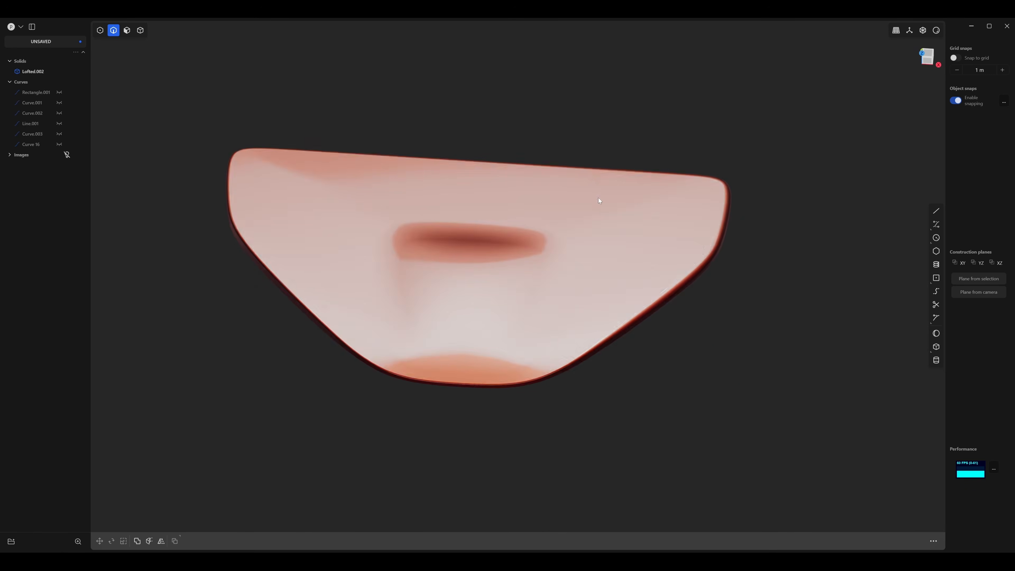
{"action": "middle_click_drag", "start_coordinate": [599, 200], "coordinate": [667, 151]}
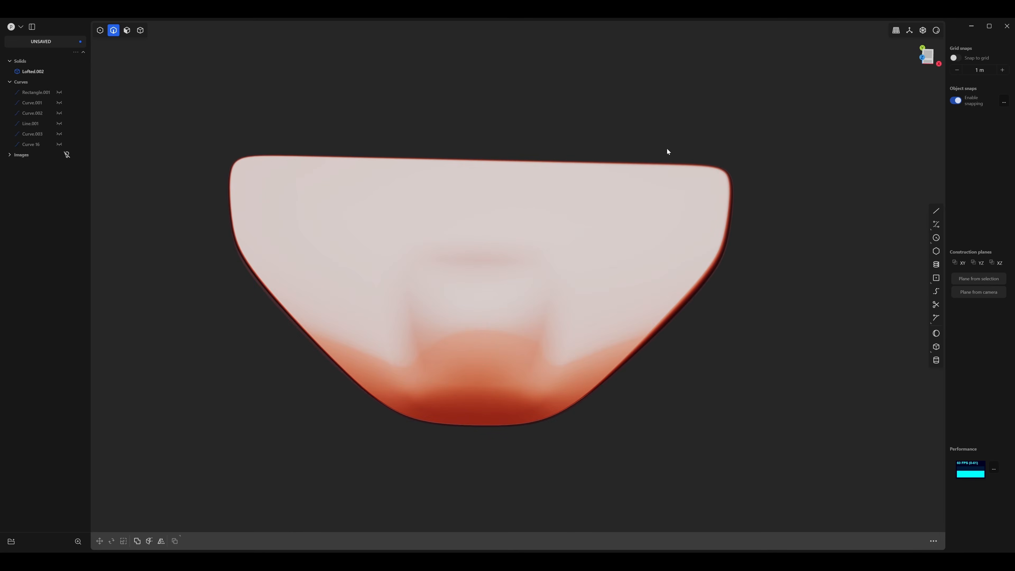
{"action": "key", "text": "3"}
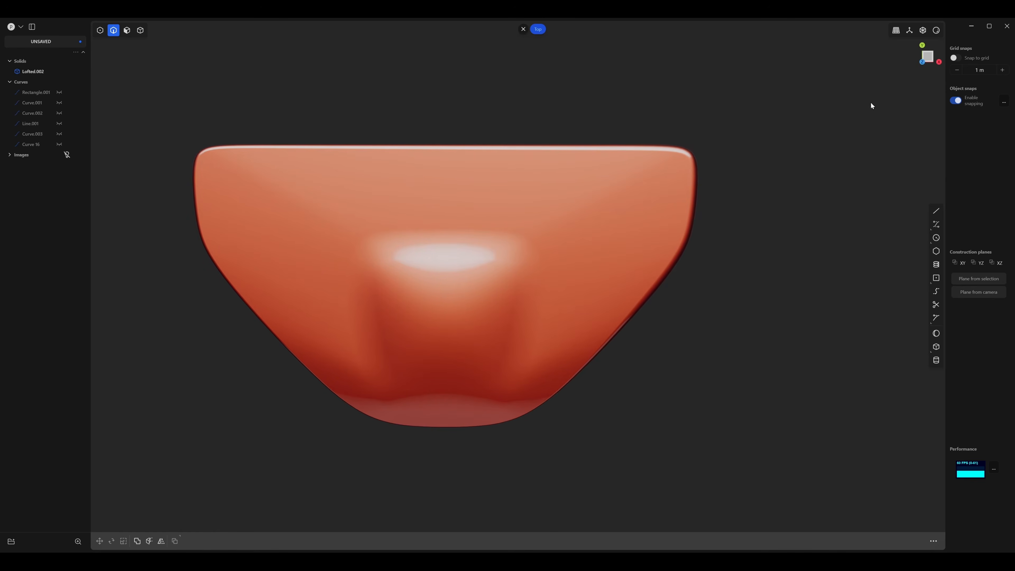
Switch the body's display to the grey-blue matcap and show the edges and grid.
{"action": "left_click", "coordinate": [937, 31]}
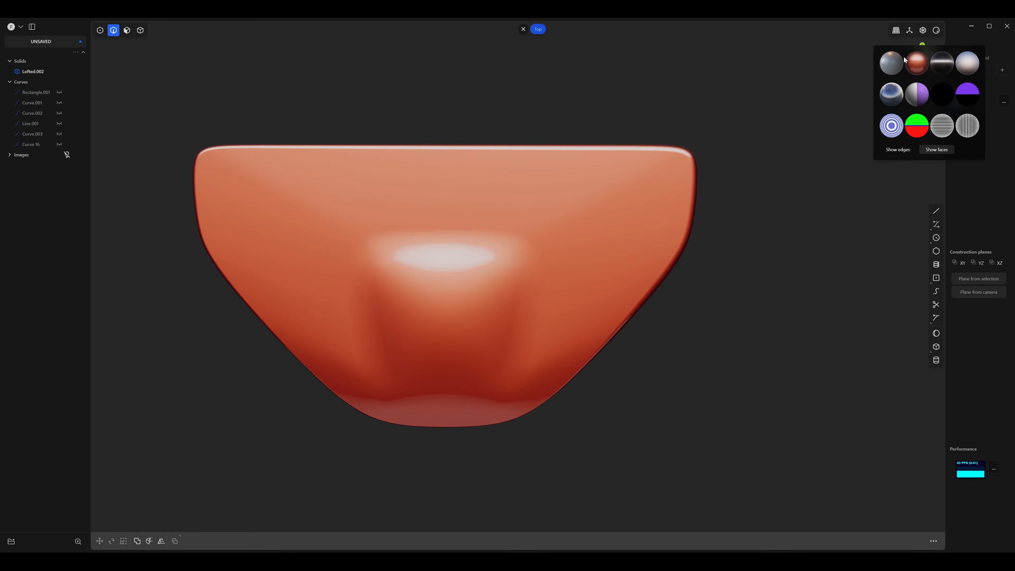
{"action": "left_click", "coordinate": [897, 65]}
{"action": "left_click", "coordinate": [899, 151]}
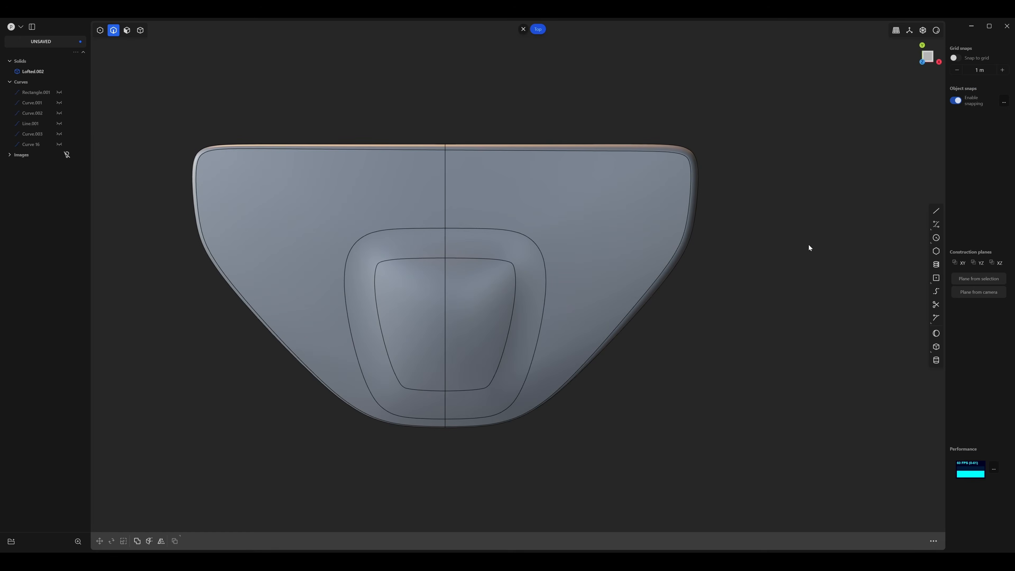
{"action": "scroll", "coordinate": [811, 231], "scroll_direction": "up", "scroll_amount": 2}
{"action": "left_click", "coordinate": [912, 32]}
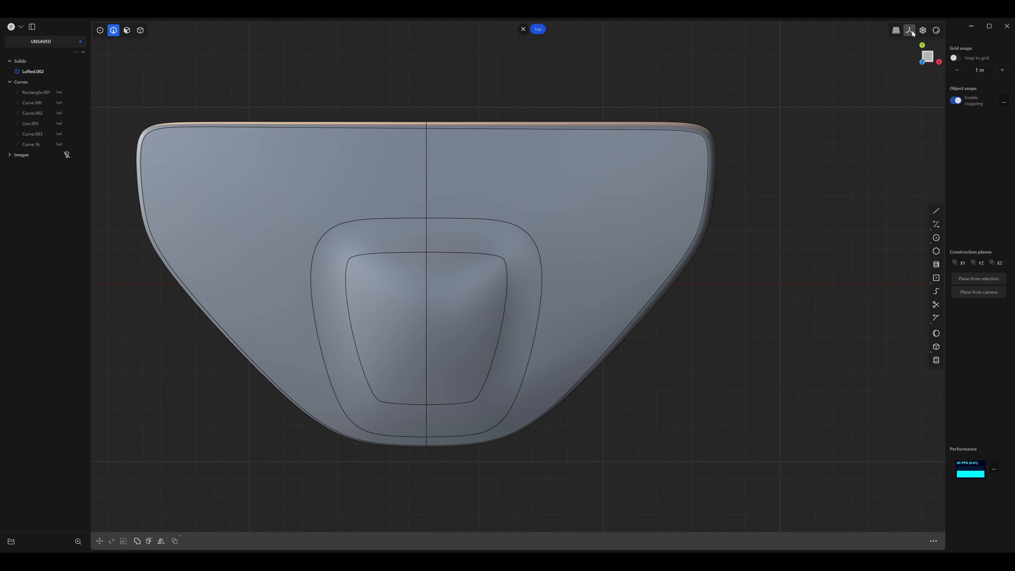
{"action": "scroll", "coordinate": [834, 110], "scroll_direction": "down", "scroll_amount": 2}
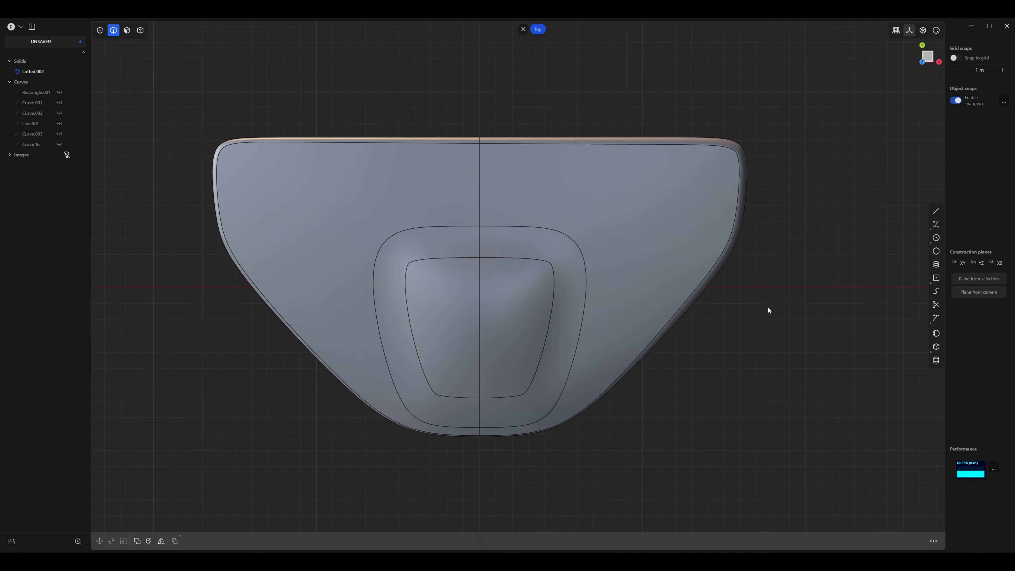
Create a cylinder about 3.77 m in radius on the right wing in top view, as a new body.
{"action": "left_click", "coordinate": [935, 360]}
{"action": "left_click", "coordinate": [624, 234]}
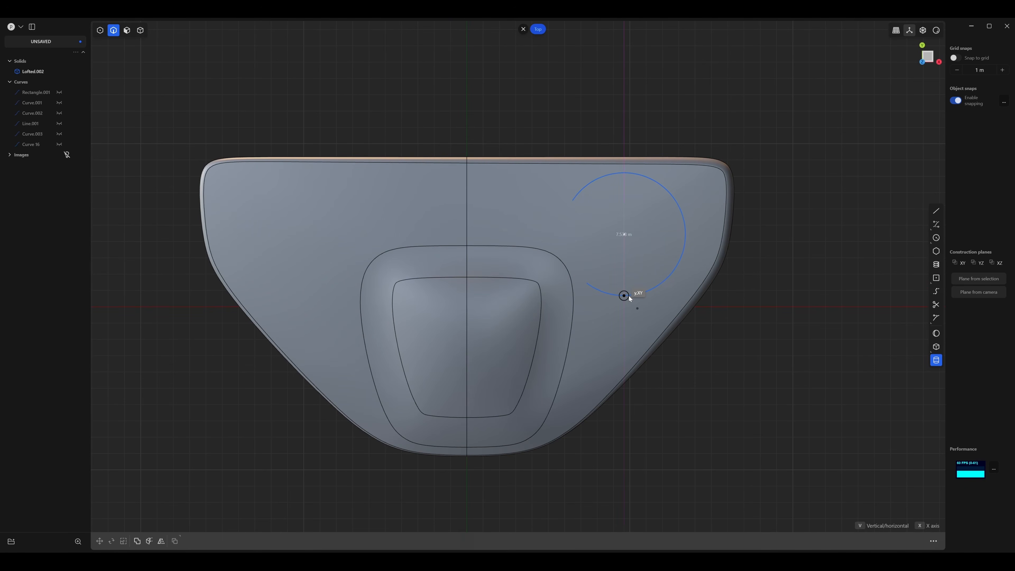
{"action": "left_click", "coordinate": [629, 296]}
{"action": "middle_click_drag", "start_coordinate": [728, 351], "coordinate": [698, 206]}
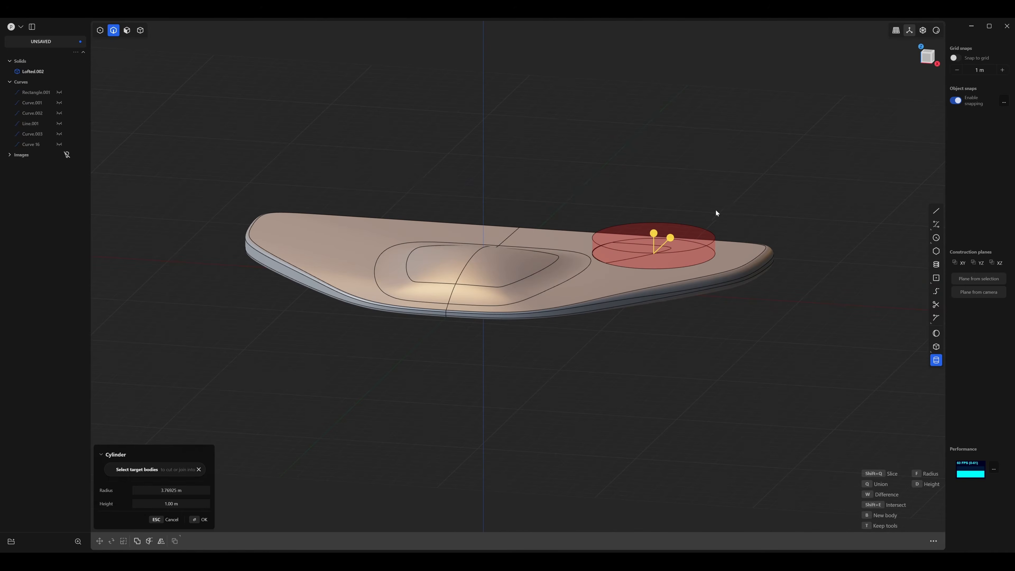
{"action": "middle_click_drag", "start_coordinate": [533, 172], "coordinate": [612, 216]}
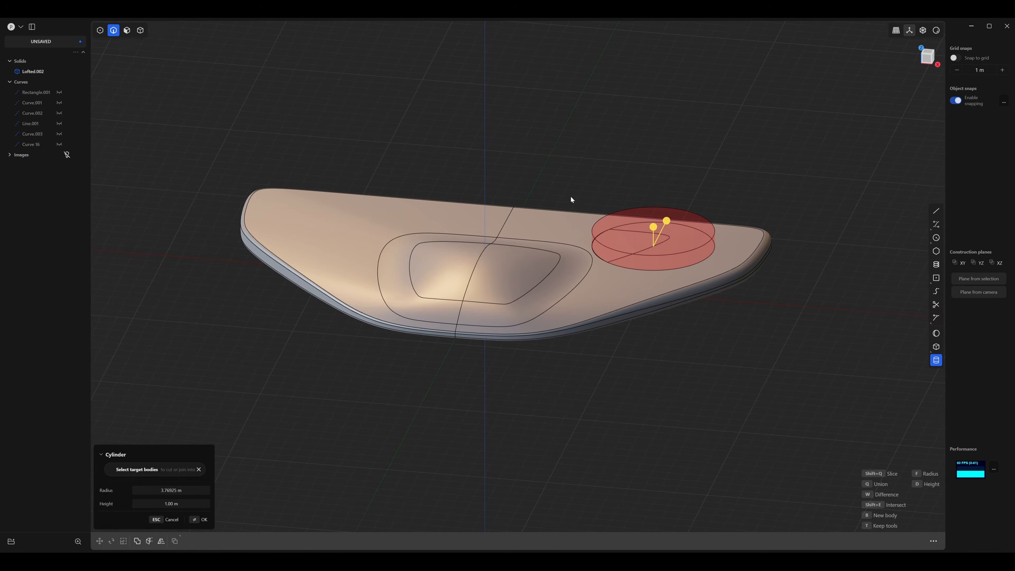
{"action": "scroll", "coordinate": [571, 180], "scroll_direction": "up", "scroll_amount": 4}
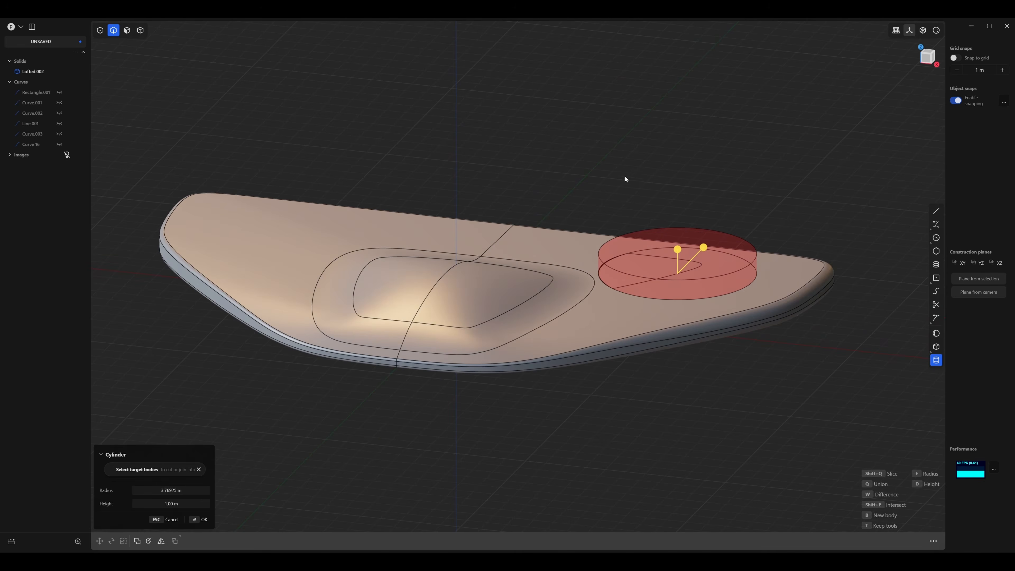
{"action": "key", "text": "b"}
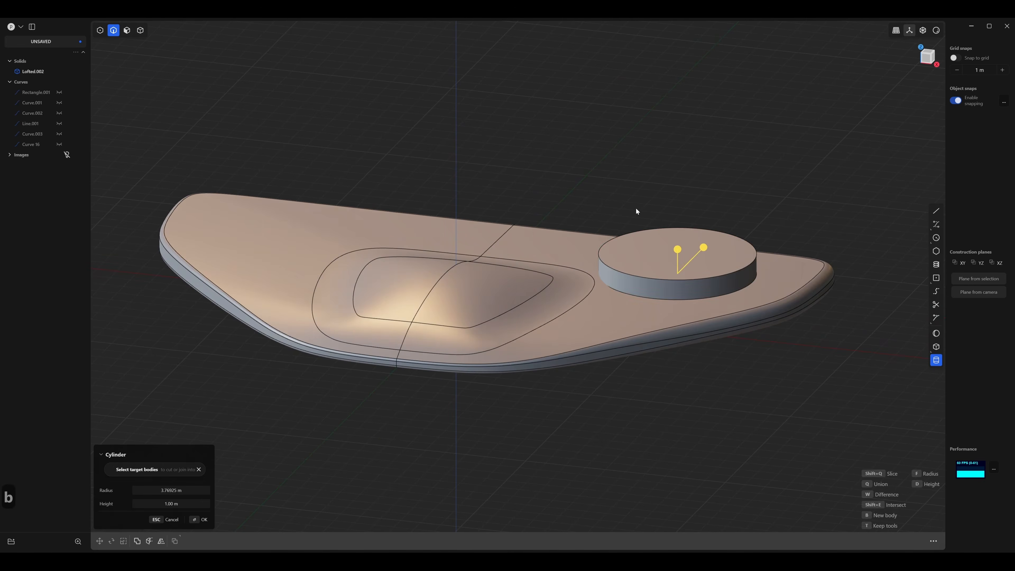
{"action": "middle_click_drag", "start_coordinate": [672, 339], "coordinate": [587, 323]}
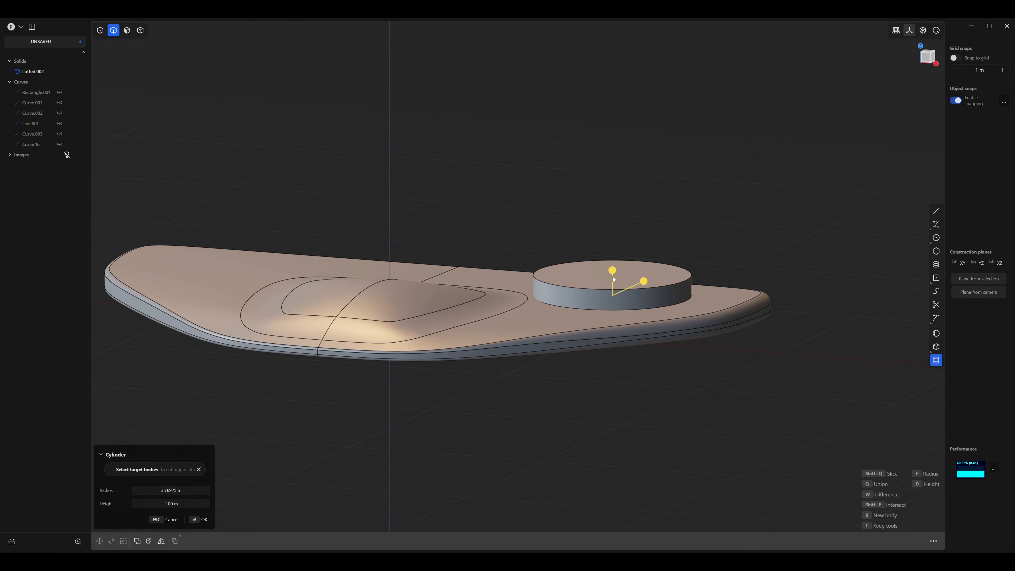
Raise the cylinder's height to about 4.77 m and apply it.
{"action": "left_click_drag", "start_coordinate": [612, 270], "coordinate": [615, 194]}
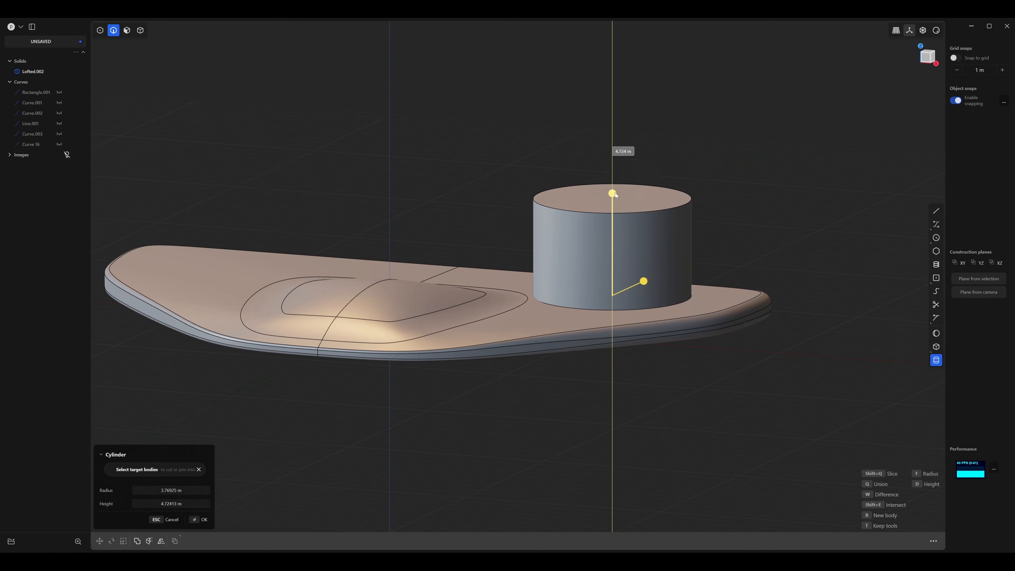
{"action": "middle_click_drag", "start_coordinate": [614, 192], "coordinate": [602, 408]}
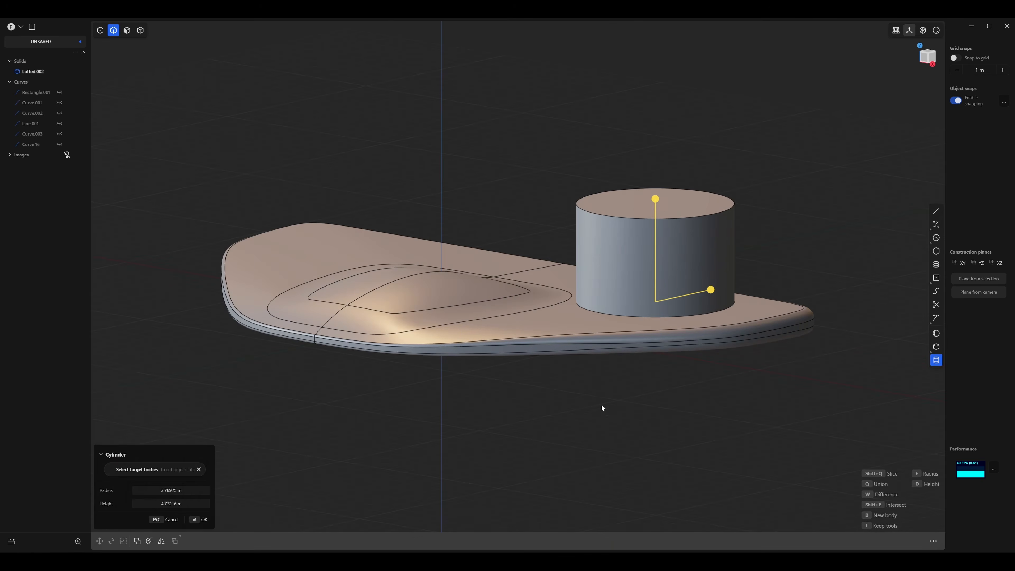
{"action": "key", "text": "Return"}
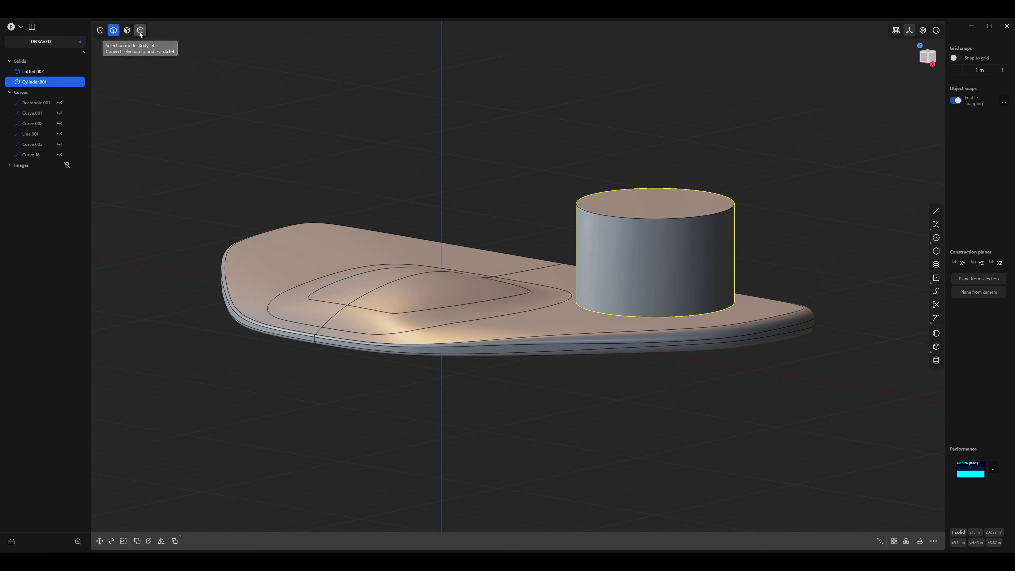
In body selection mode, move the cylinder straight down so it passes through the wing.
{"action": "left_click", "coordinate": [140, 32]}
{"action": "key", "text": "Escape"}
{"action": "key", "text": "g"}
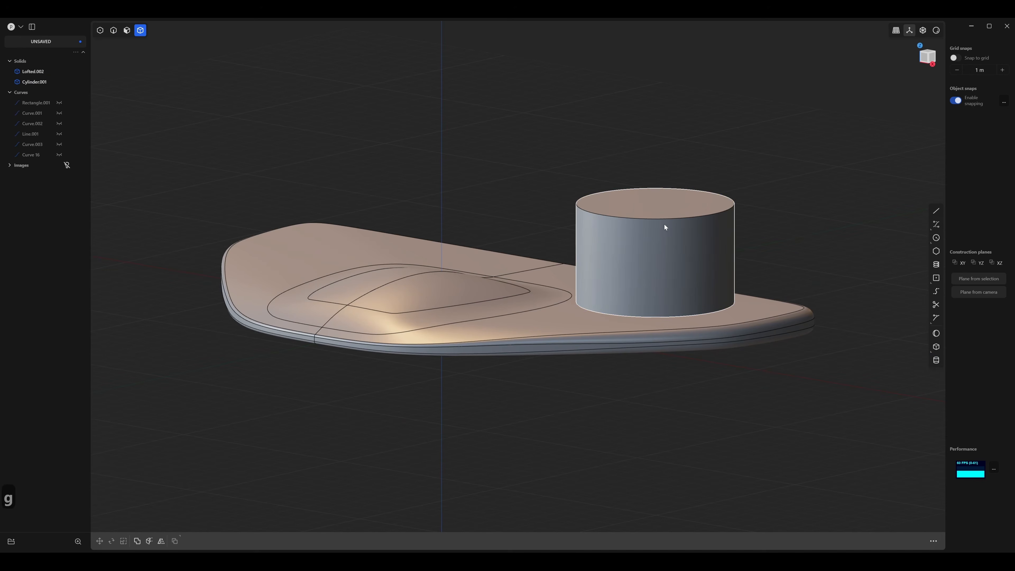
{"action": "scroll", "coordinate": [663, 216], "scroll_direction": "down", "scroll_amount": 3}
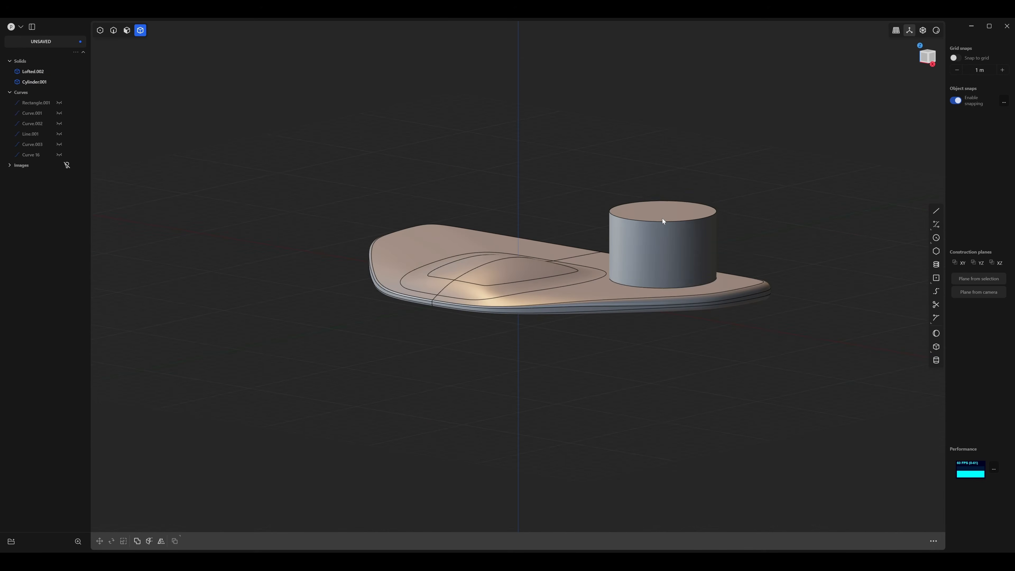
{"action": "left_click", "coordinate": [662, 215]}
{"action": "left_click_drag", "start_coordinate": [665, 208], "coordinate": [660, 246]}
{"action": "middle_click_drag", "start_coordinate": [782, 243], "coordinate": [827, 261]}
{"action": "key", "text": "Return"}
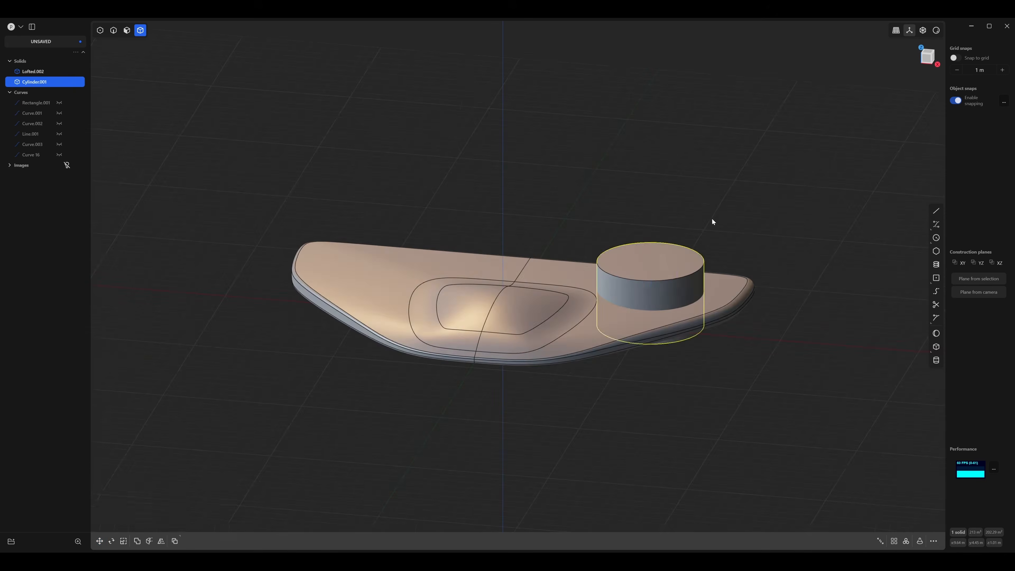
Scale the cylinder up uniformly by about 1.1 in top view.
{"action": "middle_click_drag", "start_coordinate": [712, 219], "coordinate": [752, 254]}
{"action": "key", "text": "3"}
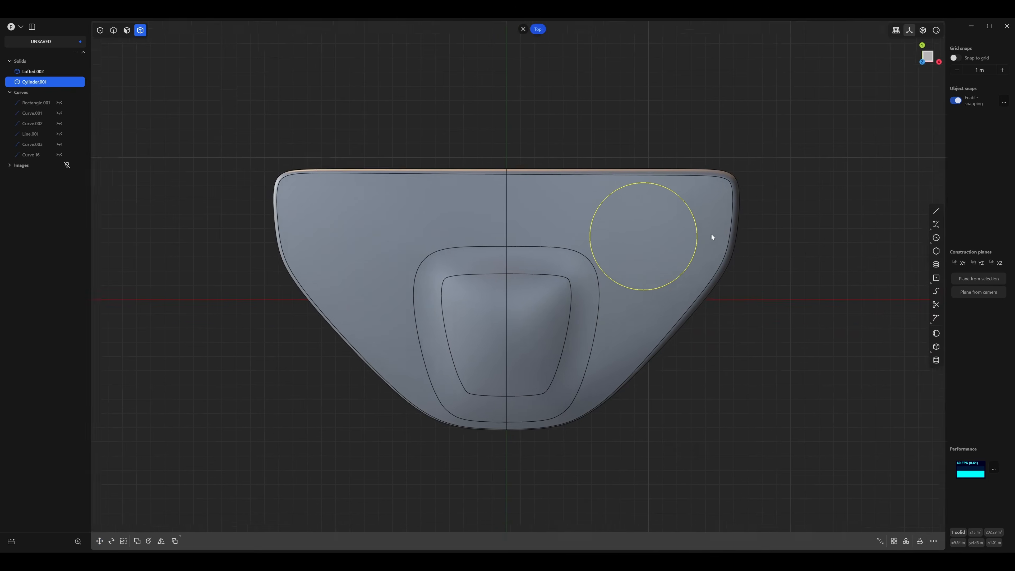
{"action": "key", "text": "Escape"}
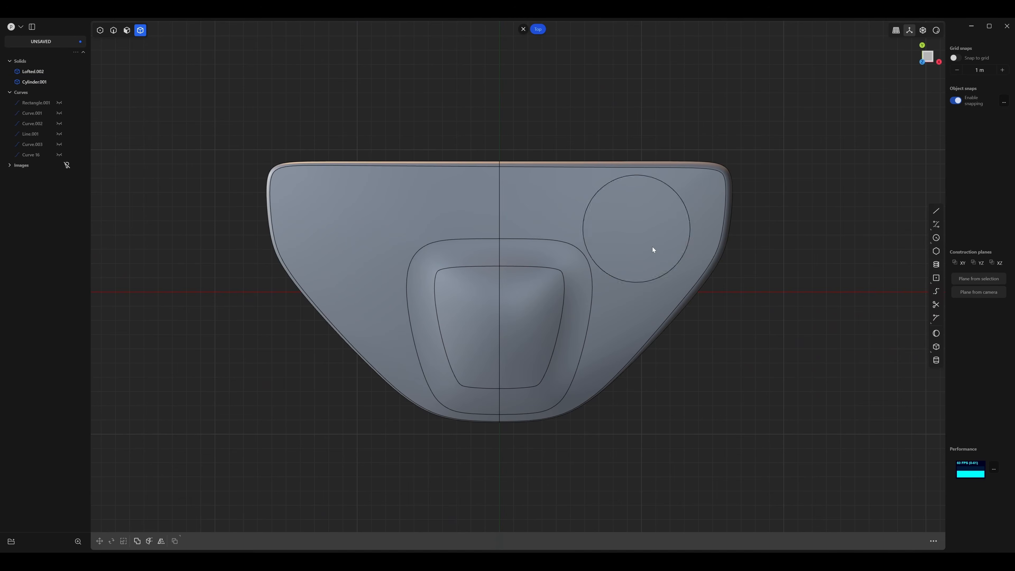
{"action": "left_click", "coordinate": [653, 250]}
{"action": "key", "text": "s"}
{"action": "key", "text": "s"}
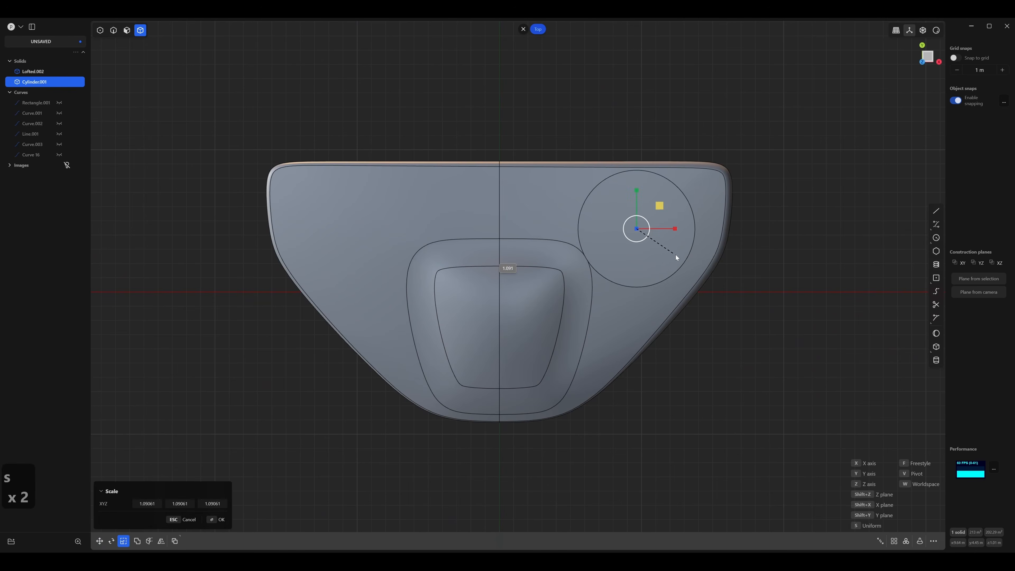
Move the enlarged cylinder slightly toward the drone's centreline and nose in top view.
{"action": "key", "text": "g"}
{"action": "key", "text": "g"}
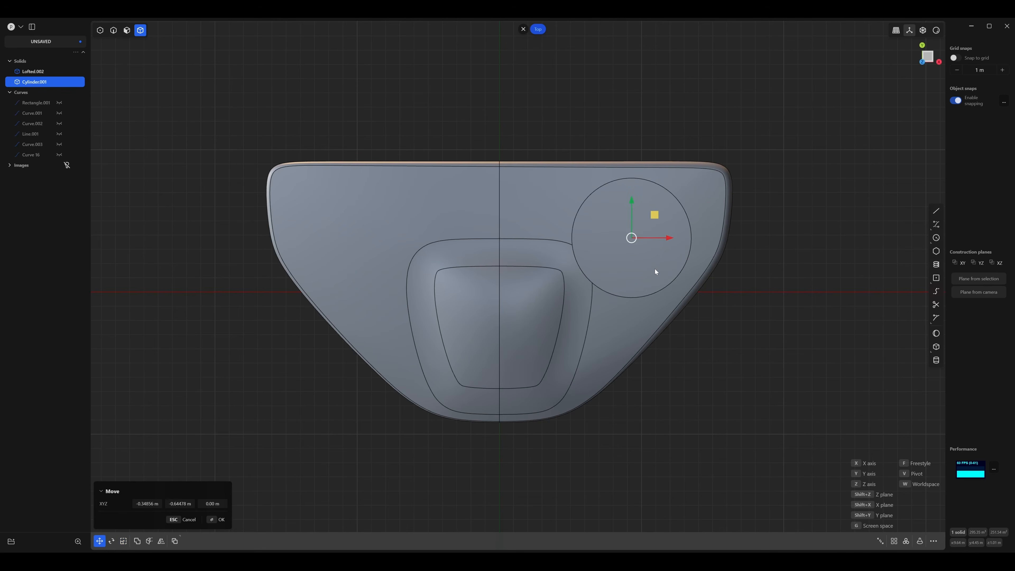
{"action": "key", "text": "g"}
{"action": "key", "text": "g"}
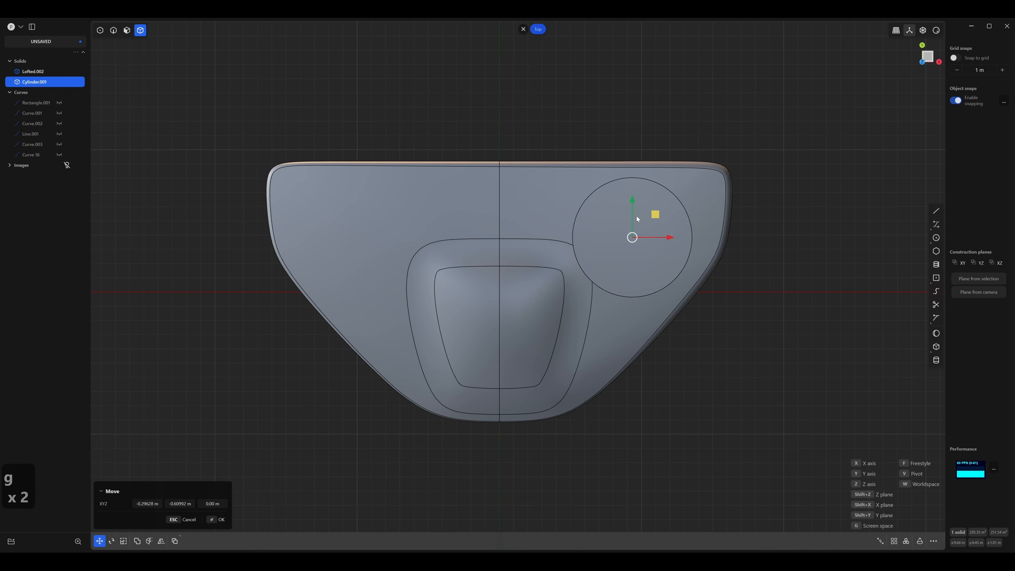
{"action": "left_click", "coordinate": [635, 216]}
{"action": "key", "text": "g"}
{"action": "key", "text": "g"}
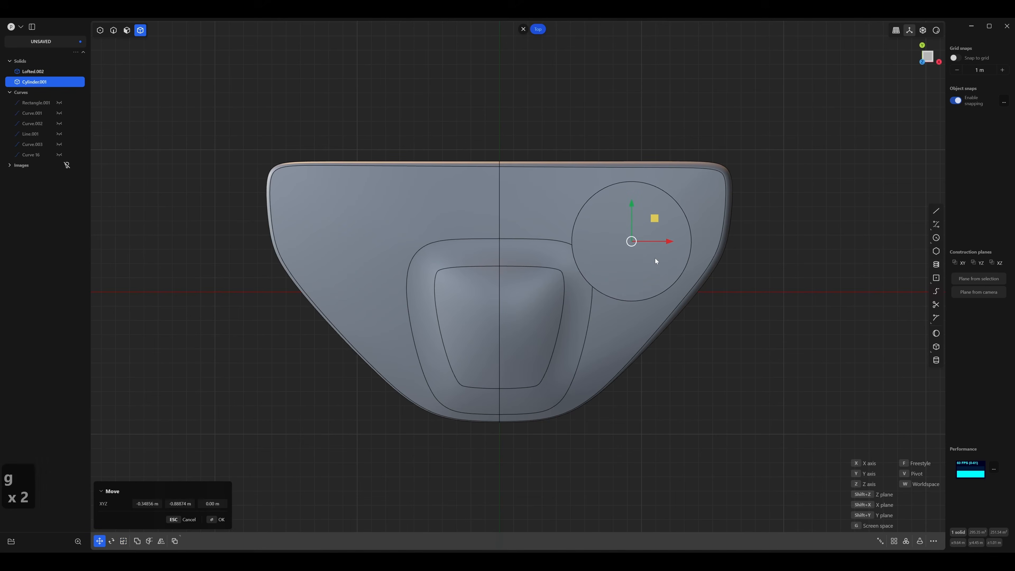
{"action": "left_click", "coordinate": [655, 256]}
{"action": "right_click", "coordinate": [655, 257]}
{"action": "middle_click_drag", "start_coordinate": [742, 271], "coordinate": [784, 264], "text": "shift"}
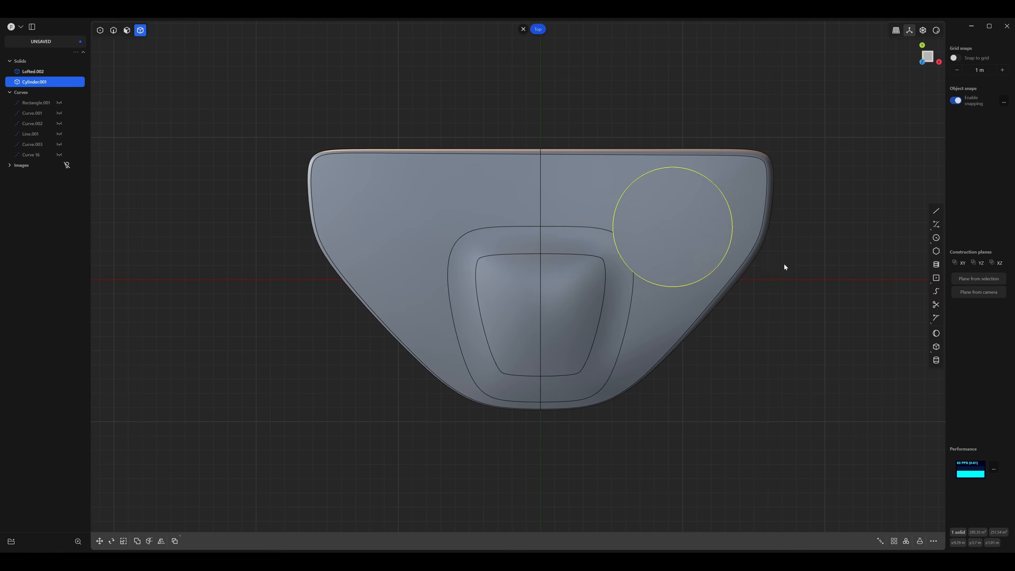
Mirror the cylinder along X across the centre plane onto the opposite wing.
{"action": "key", "text": "alt+x"}
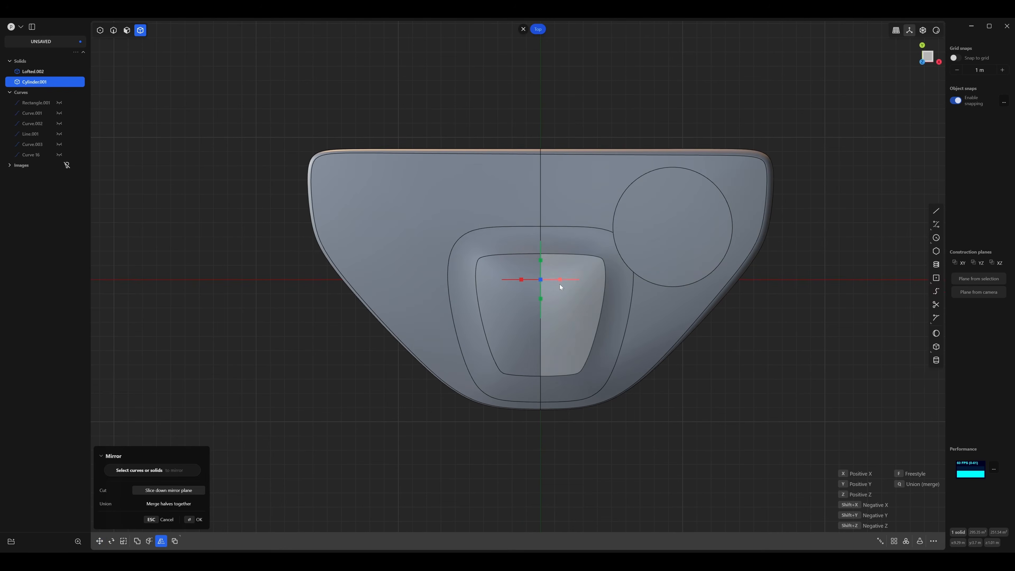
{"action": "left_click", "coordinate": [559, 279]}
{"action": "key", "text": "Return"}
{"action": "middle_click_drag", "start_coordinate": [754, 386], "coordinate": [557, 342]}
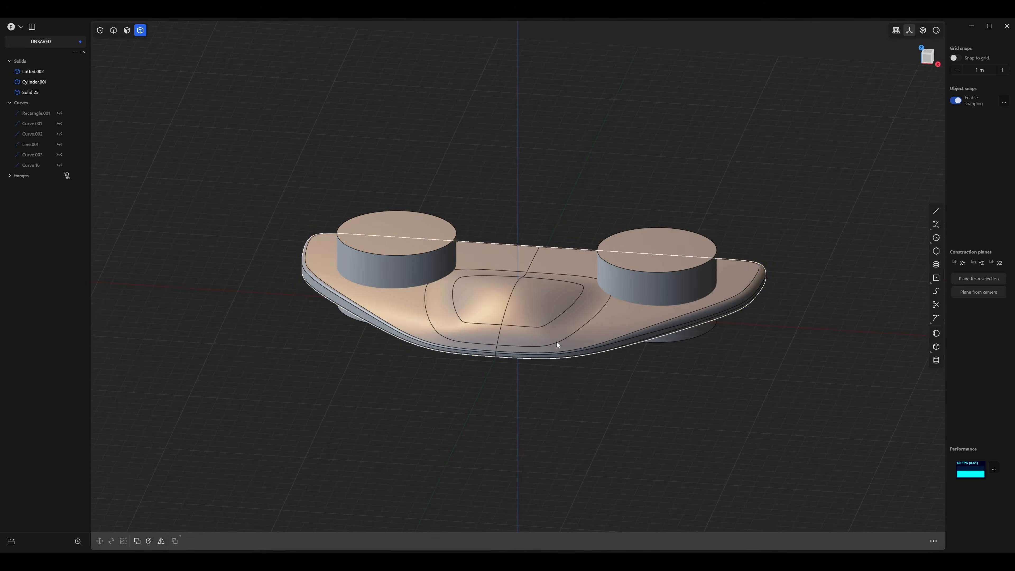
Subtract both cylinders from the drone body with a Boolean difference to cut a round hole through each wing.
{"action": "left_click", "coordinate": [556, 341]}
{"action": "key", "text": "shift+d"}
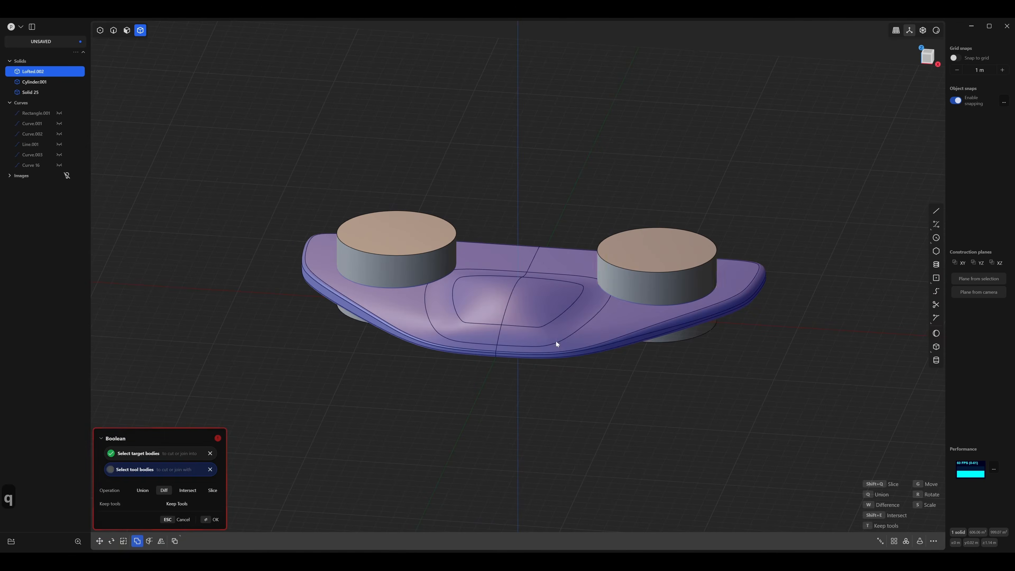
{"action": "left_click", "coordinate": [634, 263]}
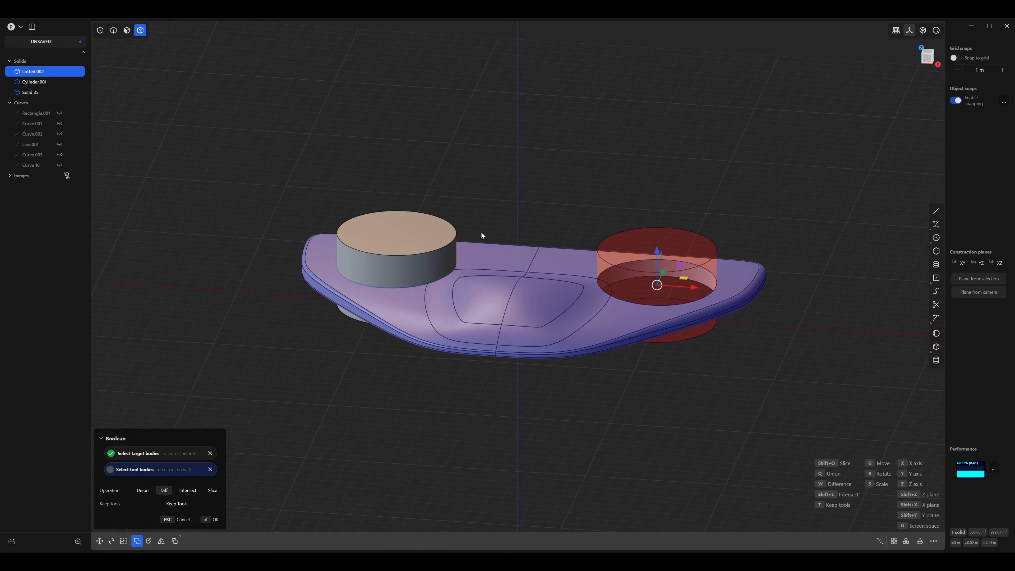
{"action": "left_click", "coordinate": [397, 237]}
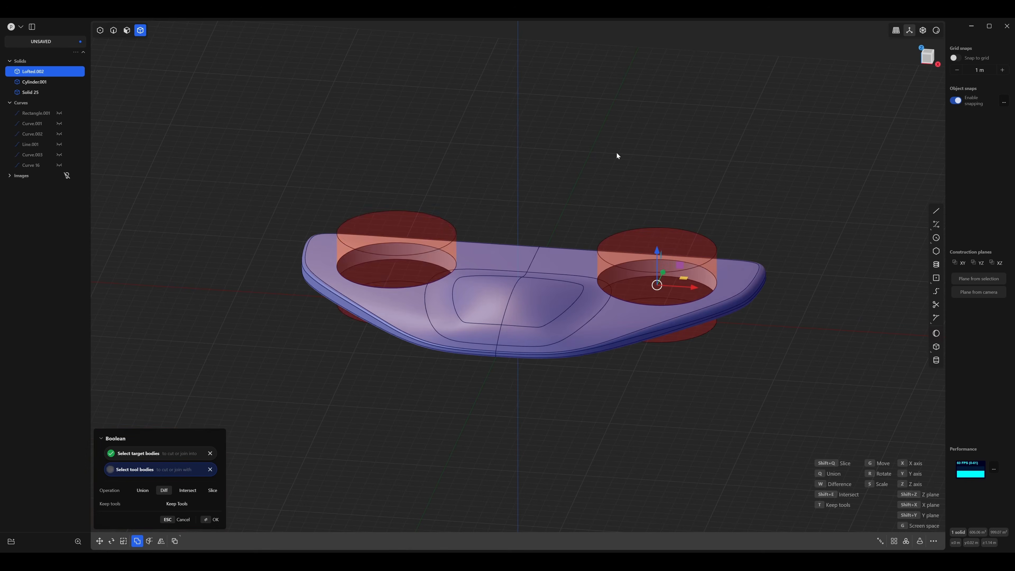
{"action": "key", "text": "Return"}
{"action": "middle_click_drag", "start_coordinate": [704, 397], "coordinate": [658, 417], "text": "shift"}
{"action": "middle_click_drag", "start_coordinate": [659, 417], "coordinate": [709, 409]}
Chamfer the upper edge of one rotor hole by about 0.55 m.
{"action": "scroll", "coordinate": [678, 424], "scroll_direction": "up", "scroll_amount": 3}
{"action": "scroll", "coordinate": [640, 416], "scroll_direction": "up", "scroll_amount": 5}
{"action": "scroll", "coordinate": [709, 409], "scroll_direction": "up", "scroll_amount": 1}
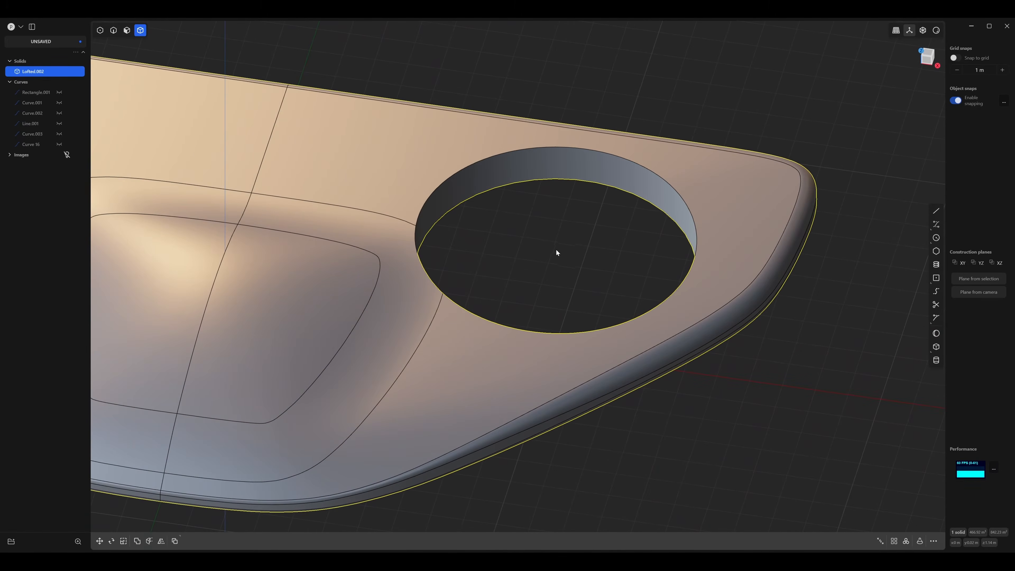
{"action": "key", "text": "2"}
{"action": "left_click", "coordinate": [461, 168]}
{"action": "key", "text": "f"}
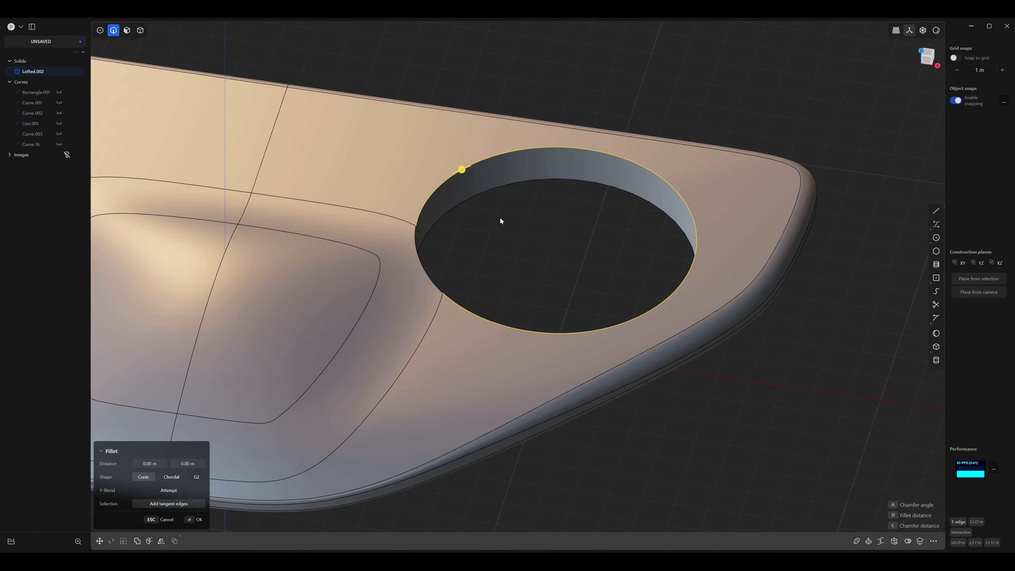
{"action": "scroll", "coordinate": [502, 218], "scroll_direction": "up", "scroll_amount": 1}
{"action": "scroll", "coordinate": [504, 216], "scroll_direction": "up", "scroll_amount": 3}
{"action": "scroll", "coordinate": [565, 258], "scroll_direction": "up", "scroll_amount": 2}
{"action": "middle_click_drag", "start_coordinate": [523, 219], "coordinate": [564, 235], "text": "shift"}
{"action": "scroll", "coordinate": [564, 235], "scroll_direction": "down", "scroll_amount": 1}
{"action": "mouse_move", "coordinate": [495, 227]}
{"action": "left_mouse_down"}
{"action": "mouse_move", "coordinate": [515, 228]}
{"action": "mouse_move", "coordinate": [488, 244]}
{"action": "left_mouse_up"}
{"action": "middle_click_drag", "start_coordinate": [558, 301], "coordinate": [526, 248]}
{"action": "scroll", "coordinate": [561, 326], "scroll_direction": "down", "scroll_amount": 5}
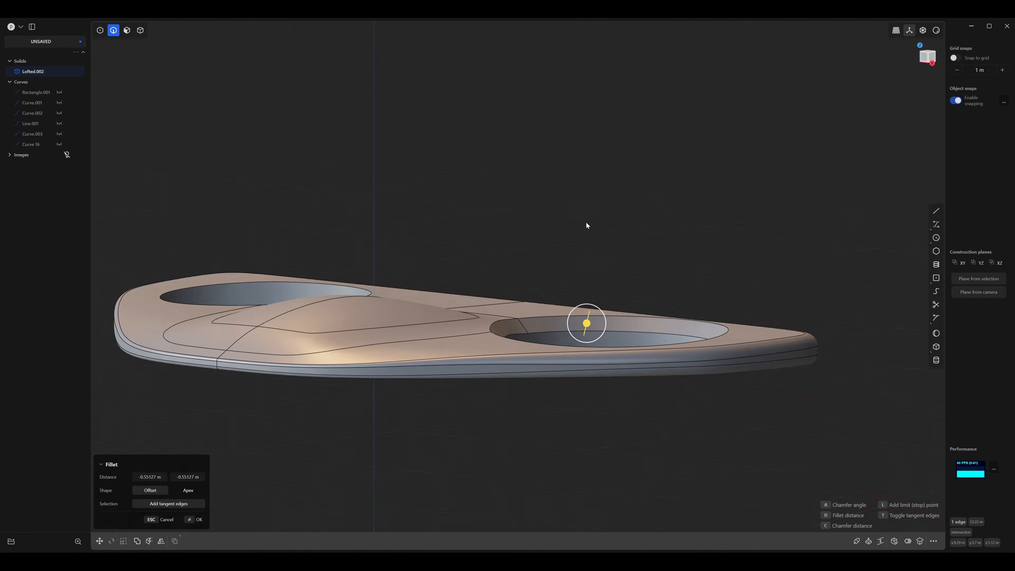
{"action": "key", "text": "Return"}
Chamfer the underside edge of the same rotor hole so the opening flares outward.
{"action": "middle_click_drag", "start_coordinate": [600, 259], "coordinate": [608, 188]}
{"action": "scroll", "coordinate": [608, 188], "scroll_direction": "up", "scroll_amount": 2}
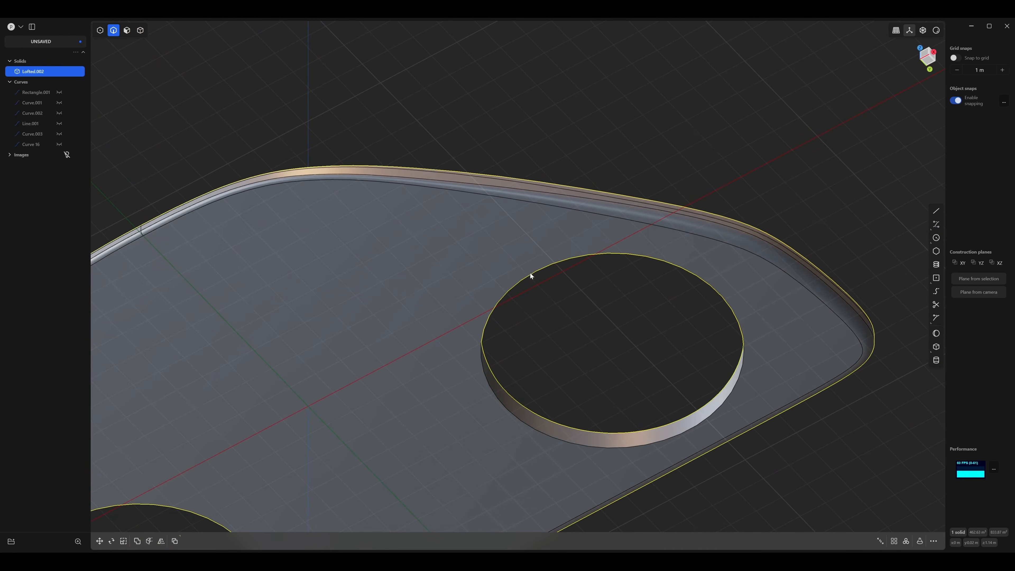
{"action": "left_click", "coordinate": [530, 274]}
{"action": "key", "text": "b"}
{"action": "middle_click_drag", "start_coordinate": [570, 305], "coordinate": [562, 286]}
{"action": "left_click_drag", "start_coordinate": [514, 253], "coordinate": [501, 235]}
{"action": "key", "text": "Return"}
{"action": "middle_click_drag", "start_coordinate": [555, 278], "coordinate": [533, 280]}
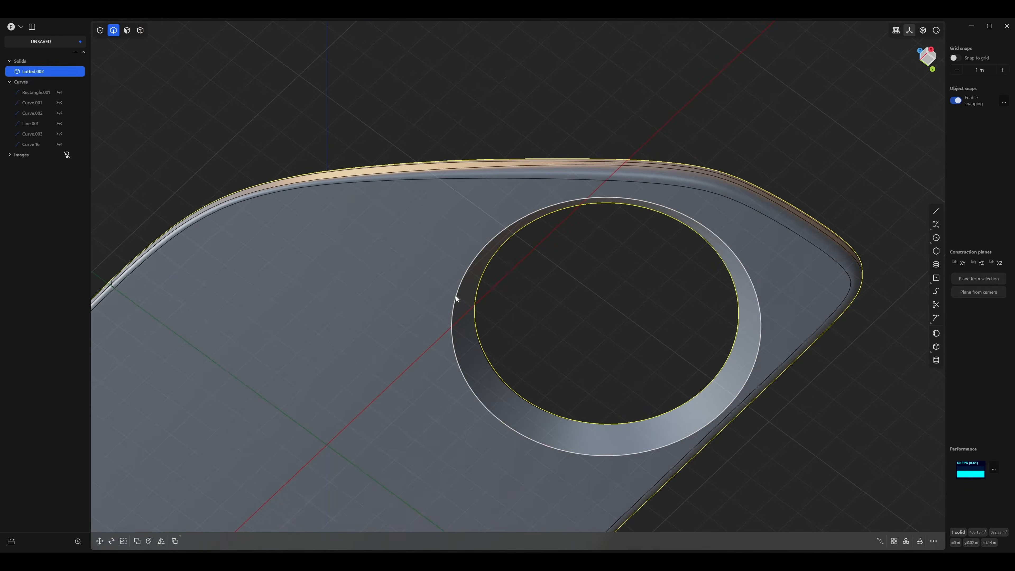
Round the outer rims of the hole's upper and underside chamfers with small fillets, about 0.055 m on the underside.
{"action": "left_click", "coordinate": [456, 296]}
{"action": "key", "text": "b"}
{"action": "scroll", "coordinate": [515, 304], "scroll_direction": "up", "scroll_amount": 5}
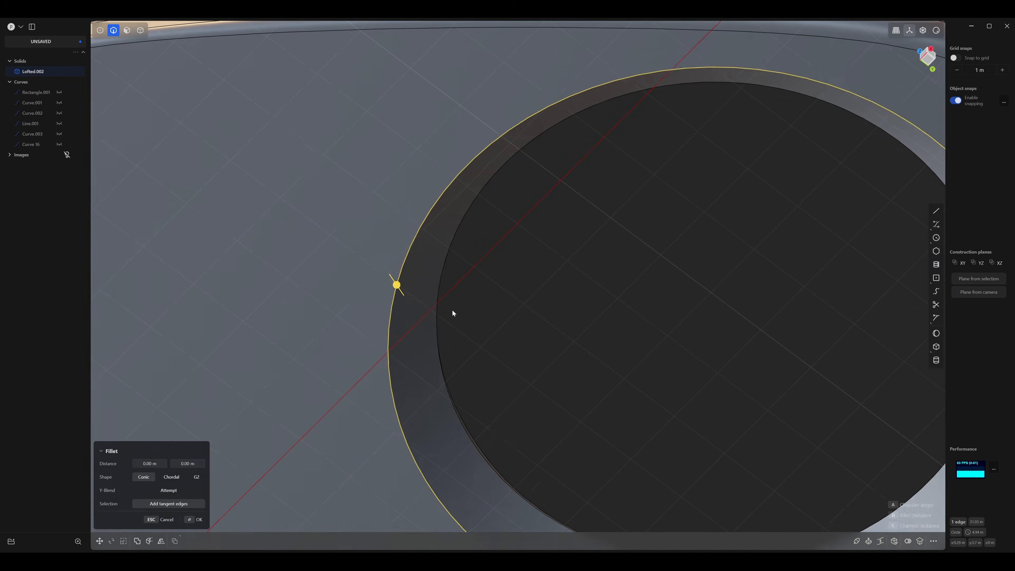
{"action": "left_click_drag", "start_coordinate": [396, 285], "coordinate": [400, 287]}
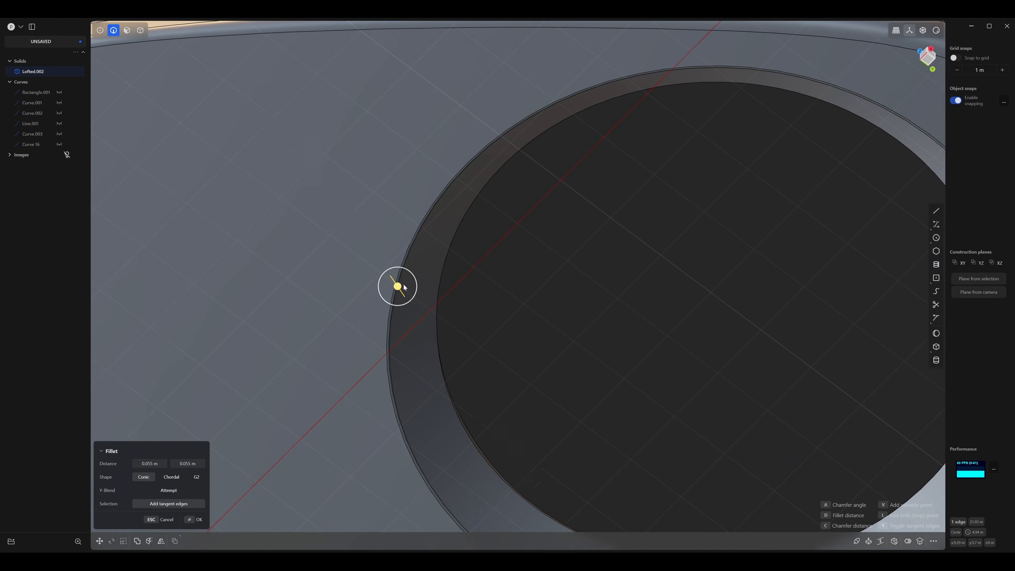
{"action": "middle_click_drag", "start_coordinate": [397, 288], "coordinate": [604, 208]}
{"action": "key", "text": "Return"}
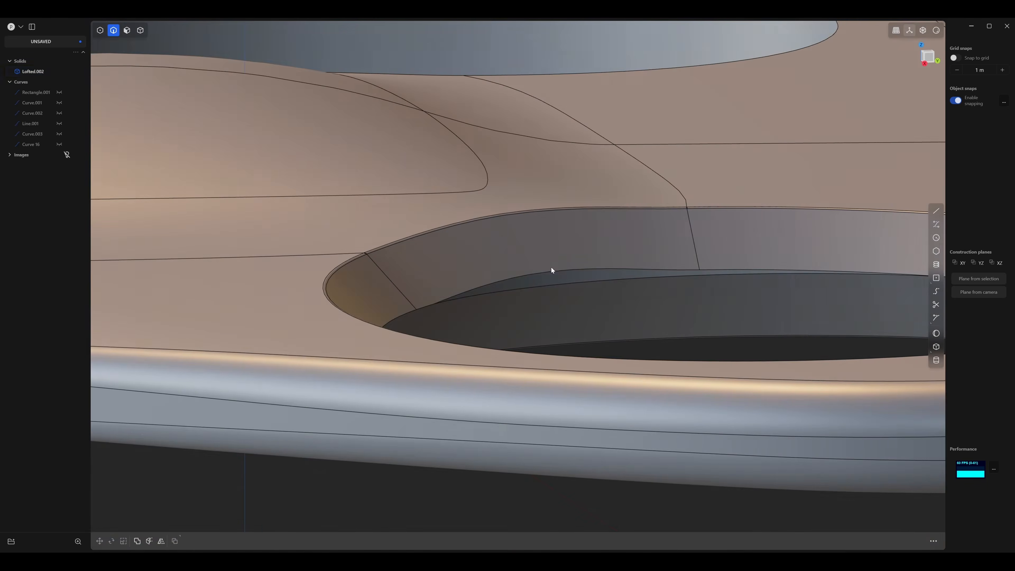
{"action": "left_click", "coordinate": [550, 271]}
{"action": "key", "text": "f"}
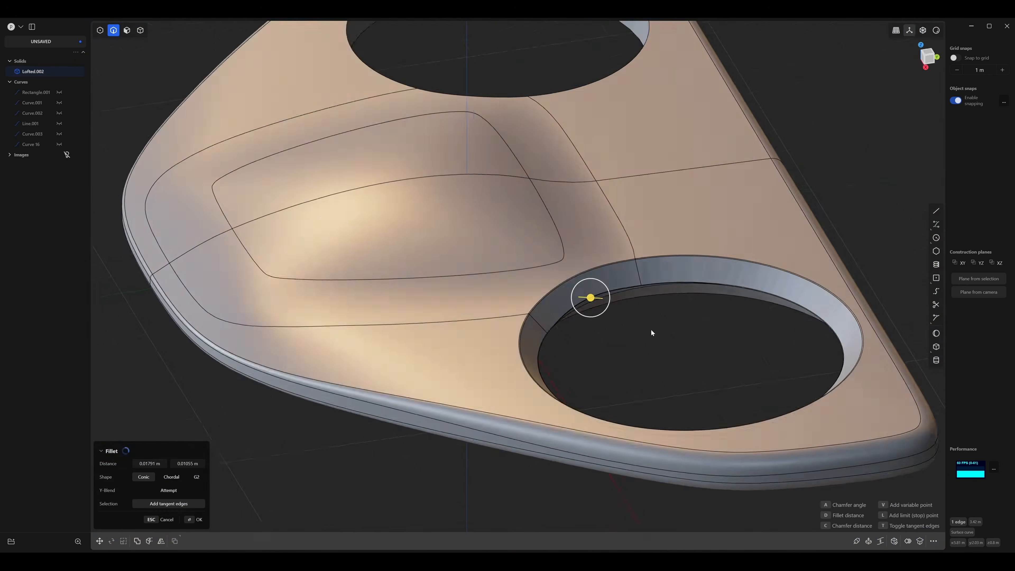
{"action": "key", "text": "ctrl+z"}
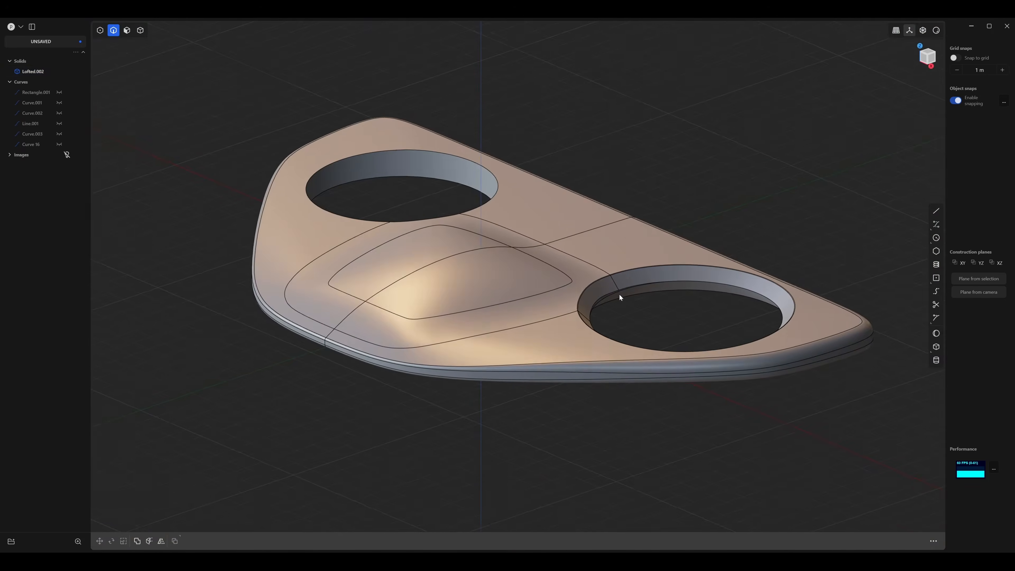
Add a short cylinder with a radius of about 0.57 m at the centre of the chamfered rotor hole.
{"action": "middle_click_drag", "start_coordinate": [618, 293], "coordinate": [462, 204]}
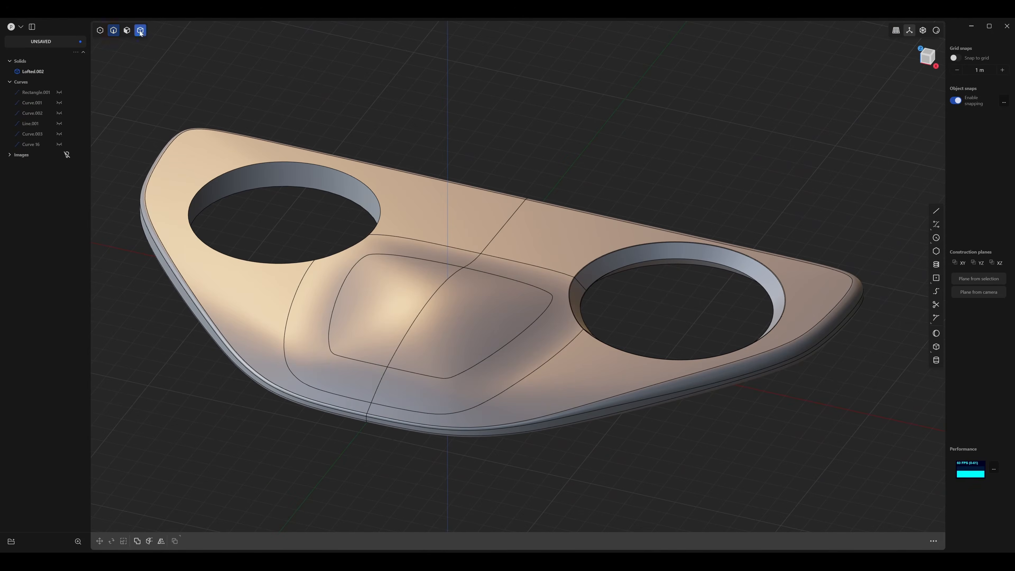
{"action": "middle_click_drag", "start_coordinate": [577, 220], "coordinate": [564, 244], "text": "shift"}
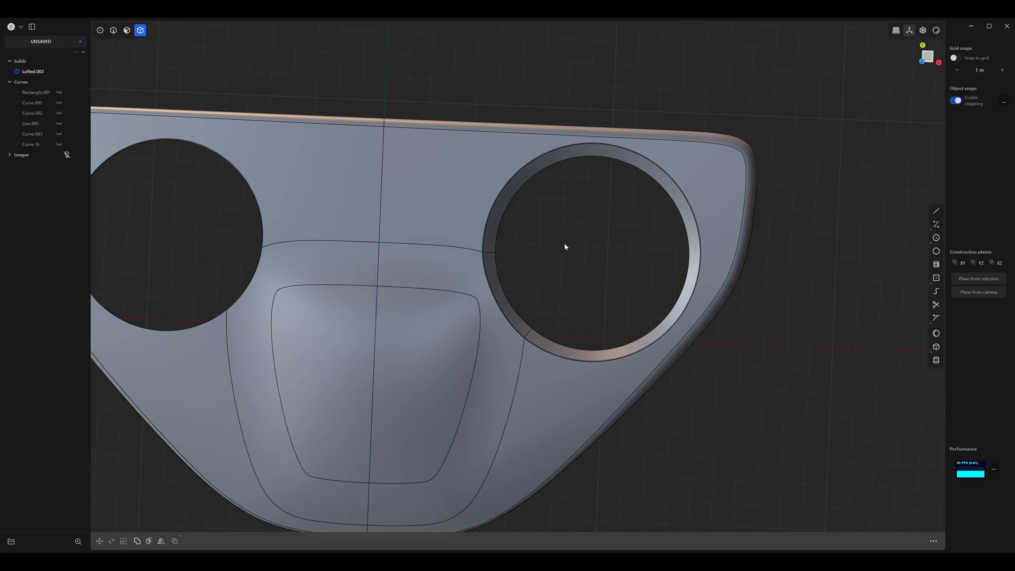
{"action": "key", "text": "3"}
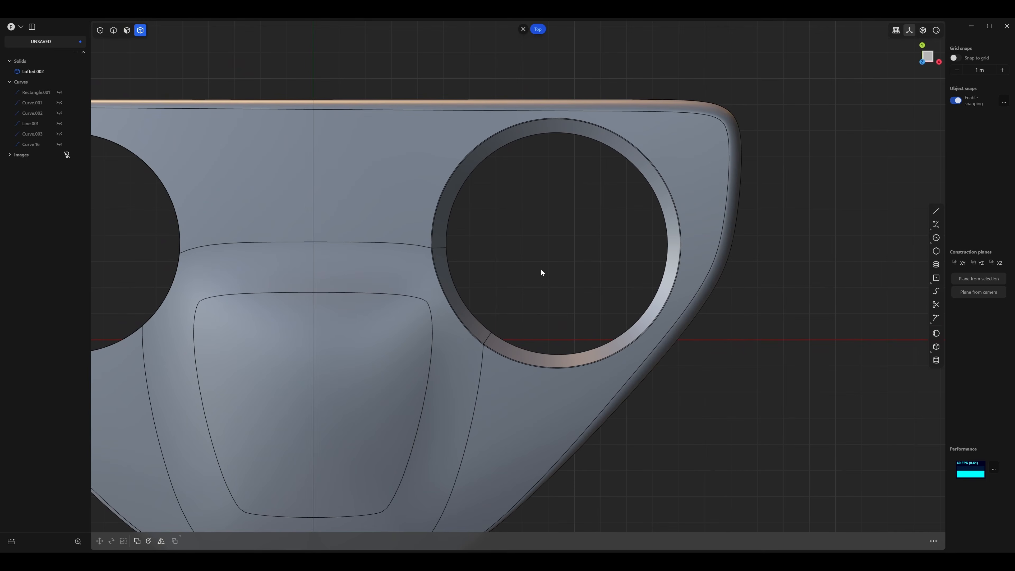
{"action": "left_click", "coordinate": [936, 361]}
{"action": "scroll", "coordinate": [561, 242], "scroll_direction": "up", "scroll_amount": 5}
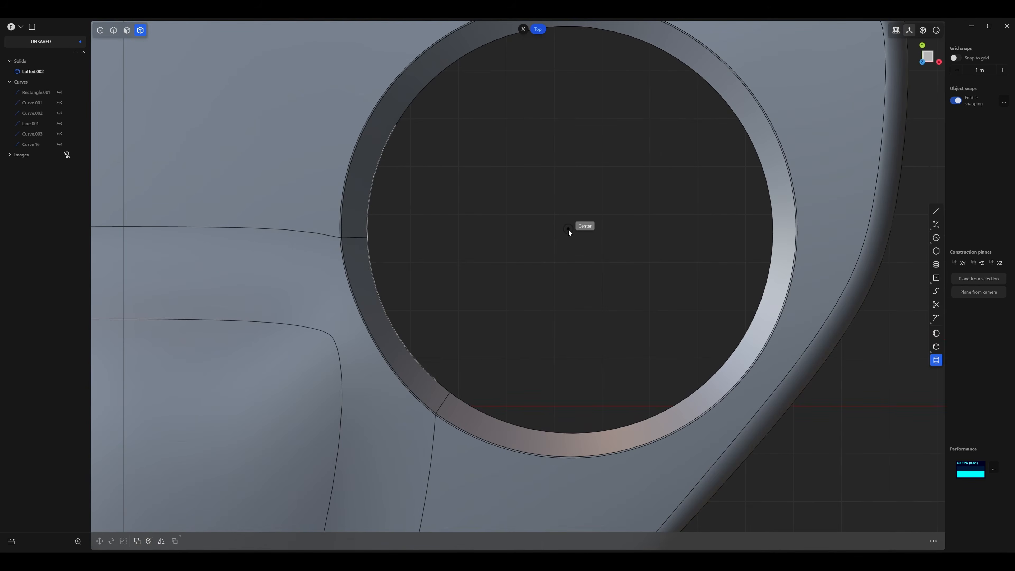
{"action": "scroll", "coordinate": [561, 244], "scroll_direction": "down", "scroll_amount": 2}
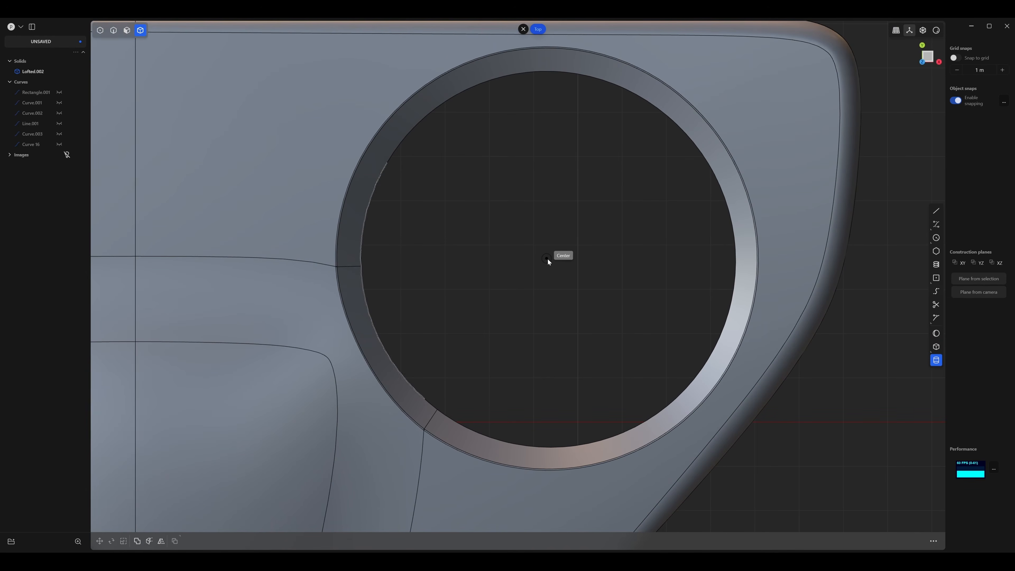
{"action": "left_click", "coordinate": [548, 259]}
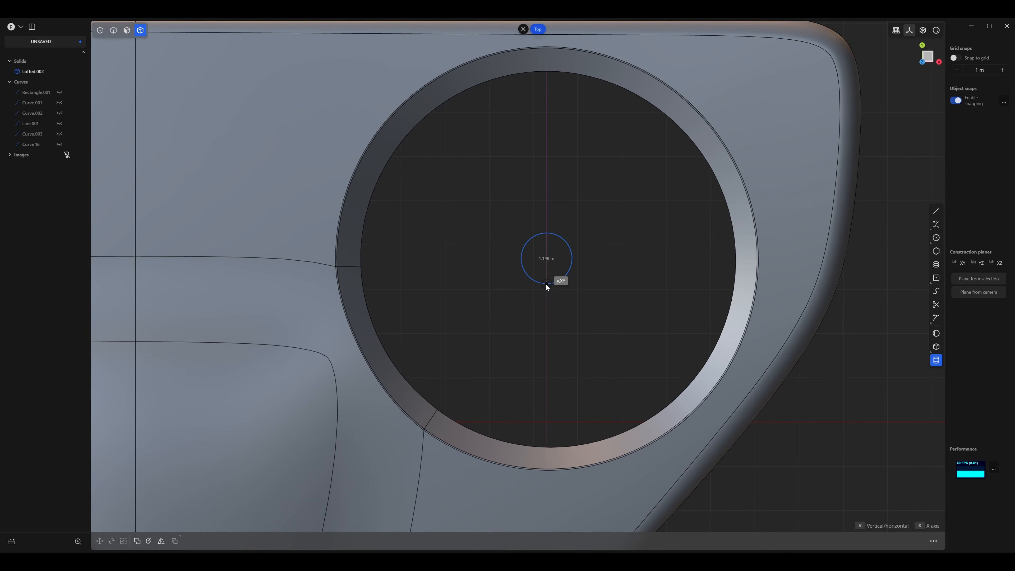
{"action": "left_click", "coordinate": [546, 283]}
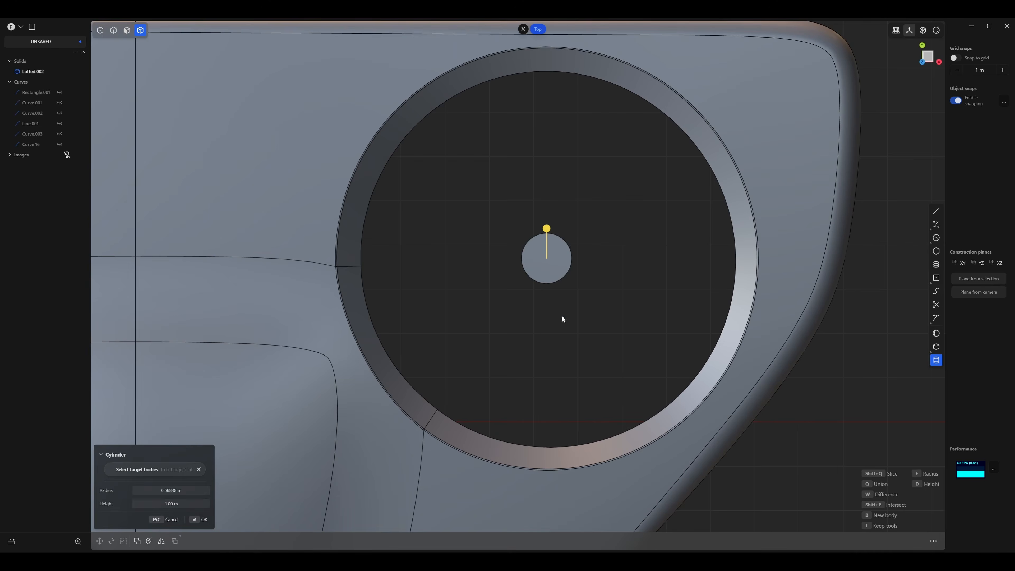
{"action": "middle_click_drag", "start_coordinate": [563, 315], "coordinate": [537, 271]}
{"action": "left_click_drag", "start_coordinate": [538, 269], "coordinate": [535, 294]}
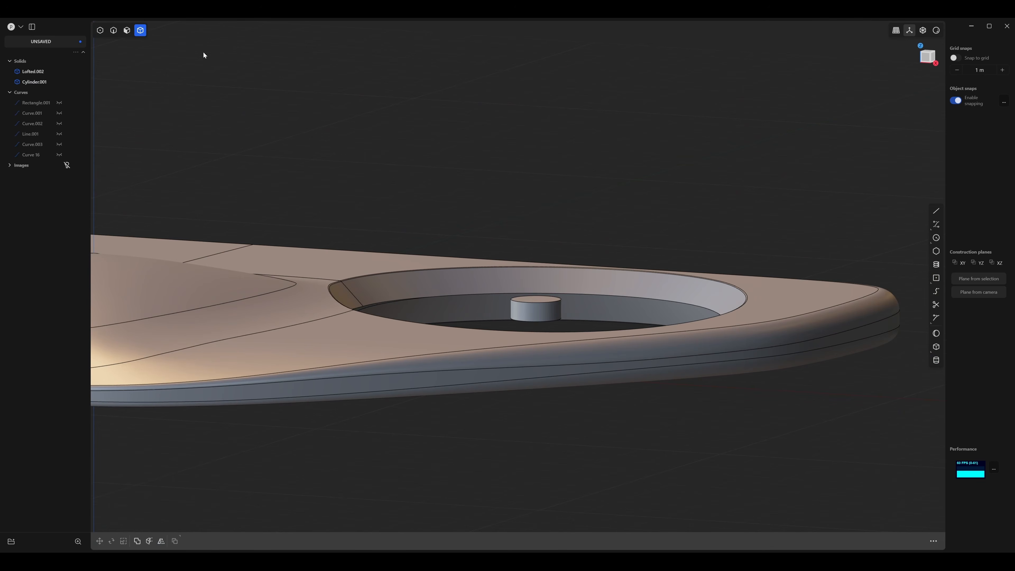
Move the small hub cylinder down along Z in right view so it sits deeper inside the hole.
{"action": "key", "text": "2"}
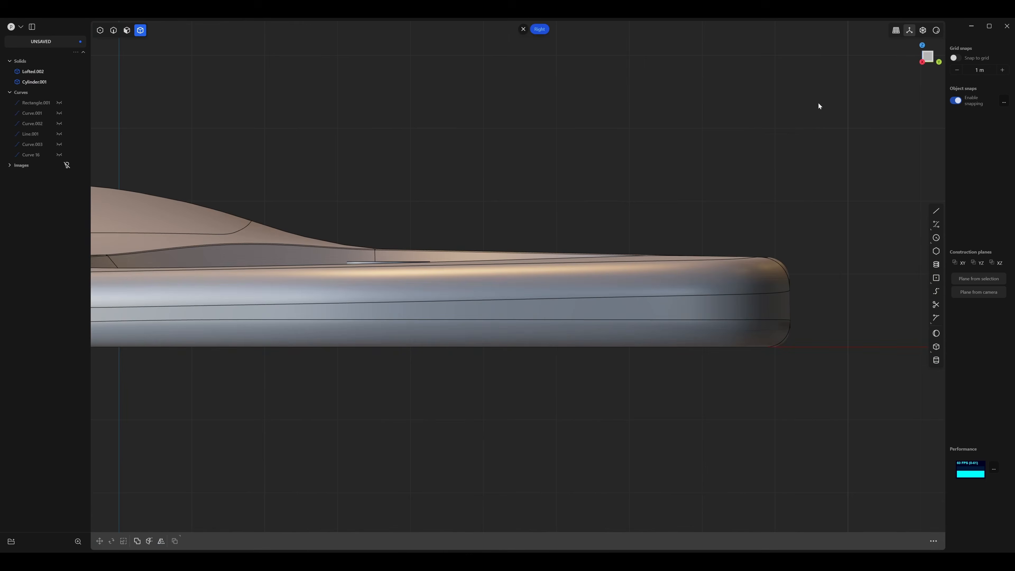
{"action": "left_click", "coordinate": [924, 32]}
{"action": "scroll", "coordinate": [520, 211], "scroll_direction": "up", "scroll_amount": 3}
{"action": "middle_click_drag", "start_coordinate": [520, 211], "coordinate": [516, 230]}
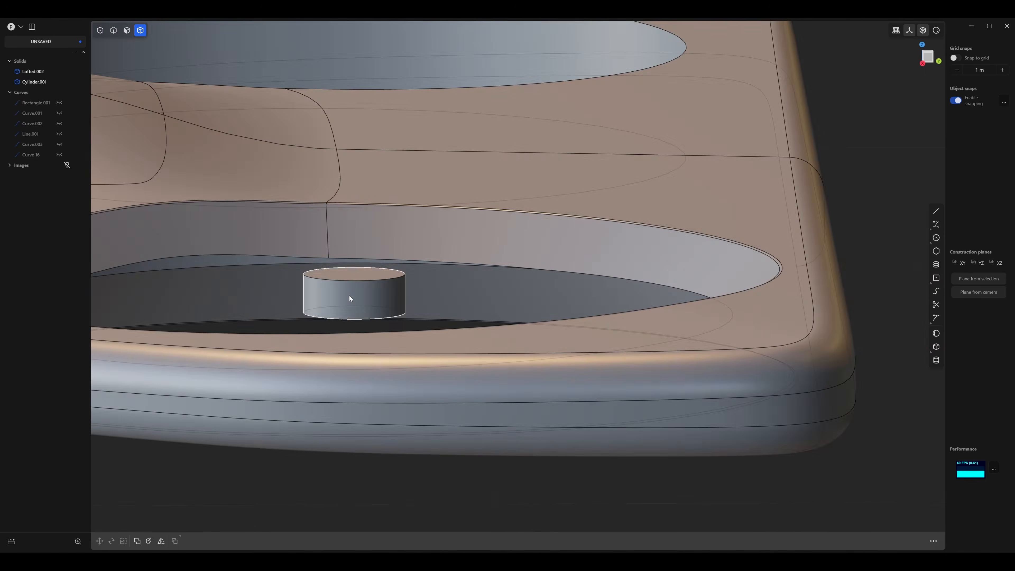
{"action": "left_click", "coordinate": [348, 295]}
{"action": "key", "text": "2"}
{"action": "key", "text": "g"}
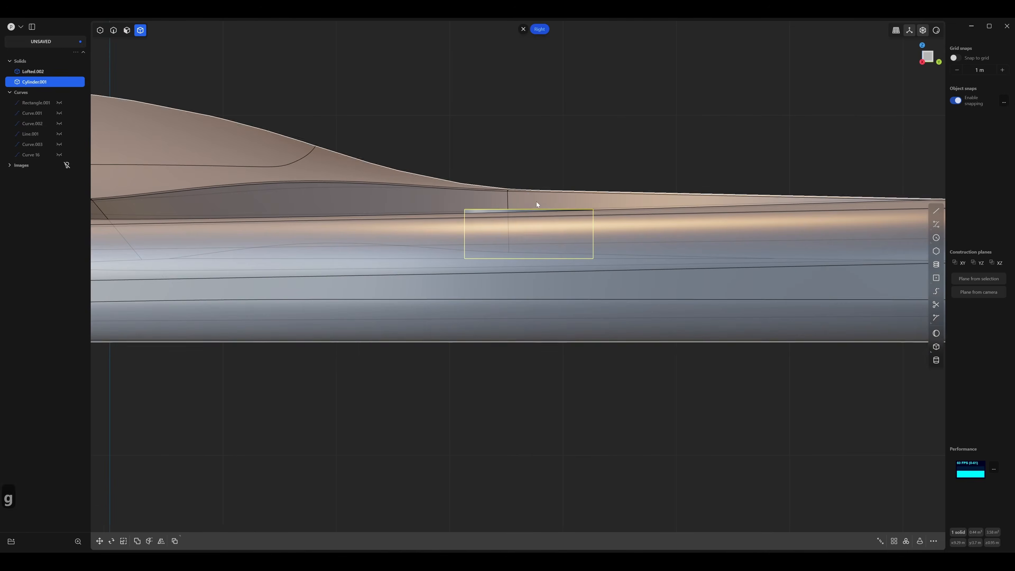
{"action": "left_click_drag", "start_coordinate": [528, 196], "coordinate": [529, 230]}
{"action": "middle_click_drag", "start_coordinate": [549, 229], "coordinate": [632, 273]}
{"action": "scroll", "coordinate": [549, 241], "scroll_direction": "down", "scroll_amount": 4}
{"action": "key", "text": "Return"}
{"action": "left_click", "coordinate": [633, 272]}
Fillet the top edge of the small hub cylinder to round it over.
{"action": "scroll", "coordinate": [655, 271], "scroll_direction": "up", "scroll_amount": 5}
{"action": "scroll", "coordinate": [723, 300], "scroll_direction": "up", "scroll_amount": 2}
{"action": "key", "text": "2"}
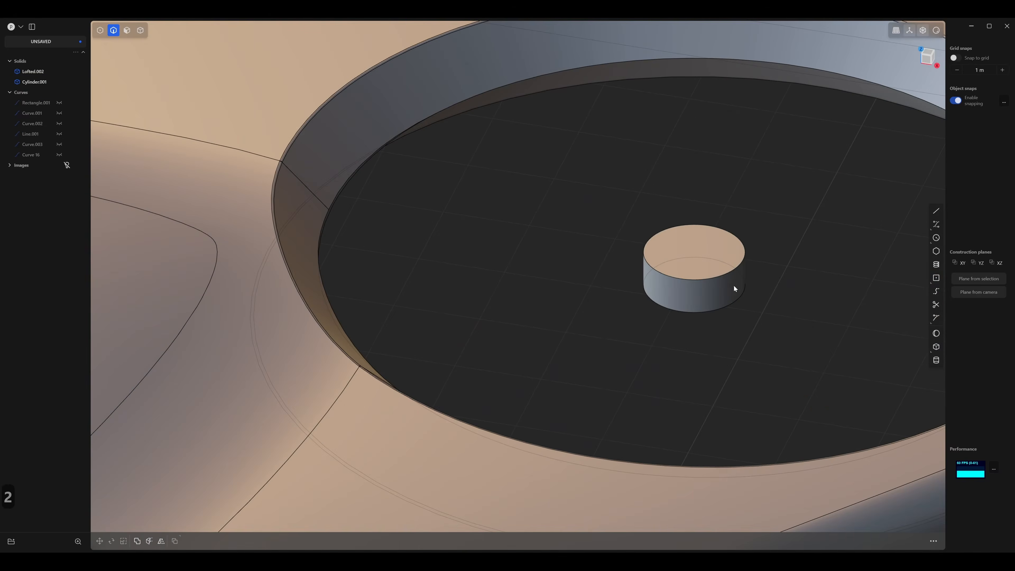
{"action": "left_click", "coordinate": [720, 276]}
{"action": "key", "text": "b"}
{"action": "scroll", "coordinate": [719, 298], "scroll_direction": "up", "scroll_amount": 3}
{"action": "middle_click_drag", "start_coordinate": [730, 323], "coordinate": [729, 275]}
{"action": "left_click_drag", "start_coordinate": [726, 263], "coordinate": [733, 259]}
{"action": "key", "text": "Return"}
{"action": "middle_click_drag", "start_coordinate": [787, 301], "coordinate": [788, 307]}
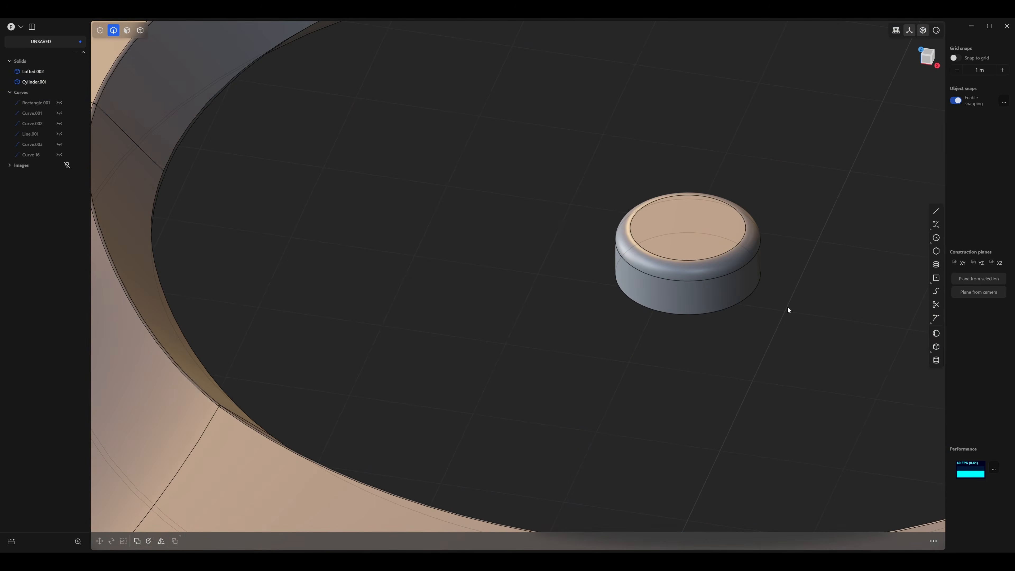
Draw a centre rectangle about 6 by 1.1 m across the hole's inner rim and move it about -0.22 m along Y, level with the hub.
{"action": "key", "text": "3"}
{"action": "scroll", "coordinate": [727, 289], "scroll_direction": "down", "scroll_amount": 5}
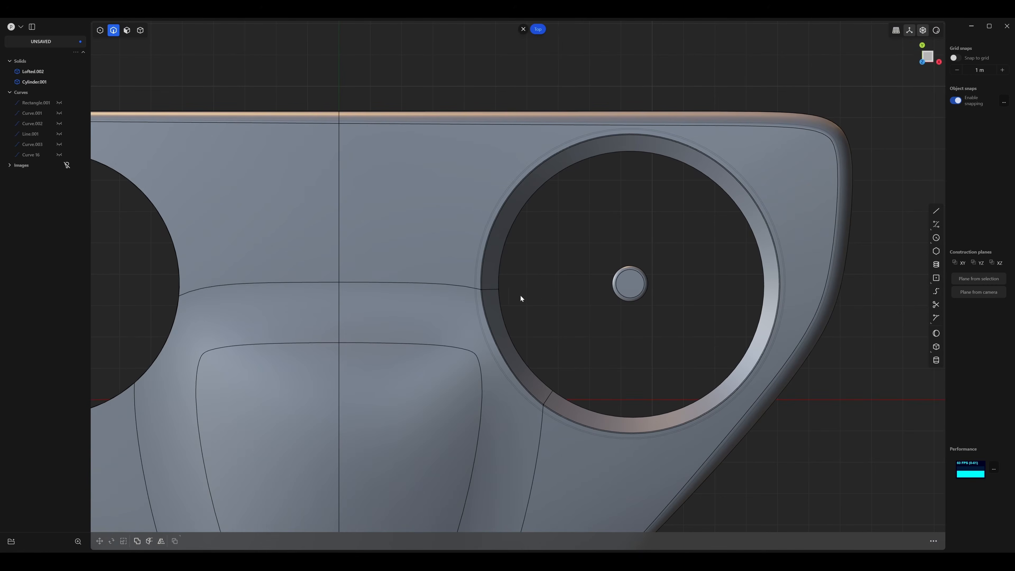
{"action": "middle_click_drag", "start_coordinate": [522, 283], "coordinate": [505, 263], "text": "shift"}
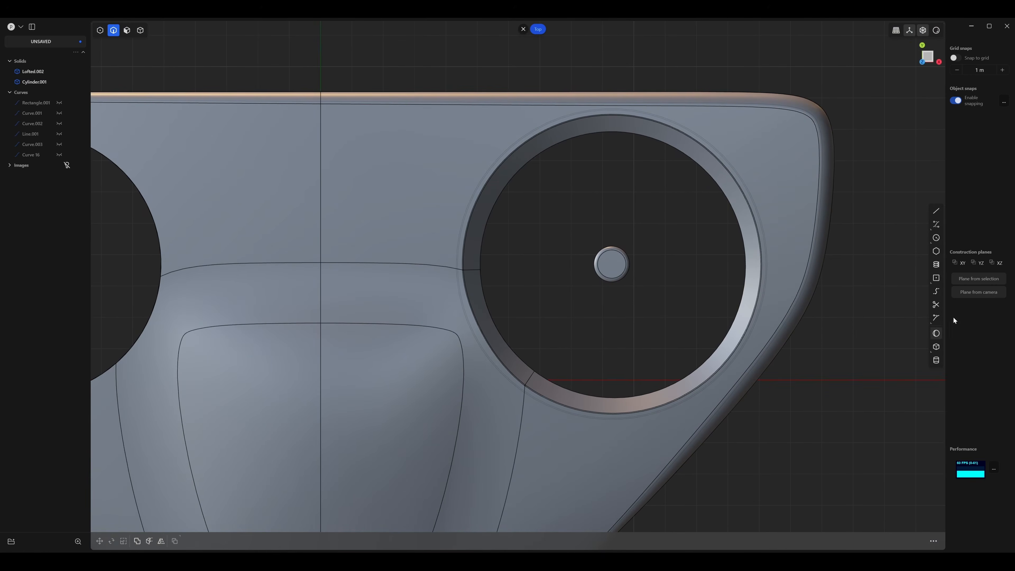
{"action": "left_click", "coordinate": [936, 278]}
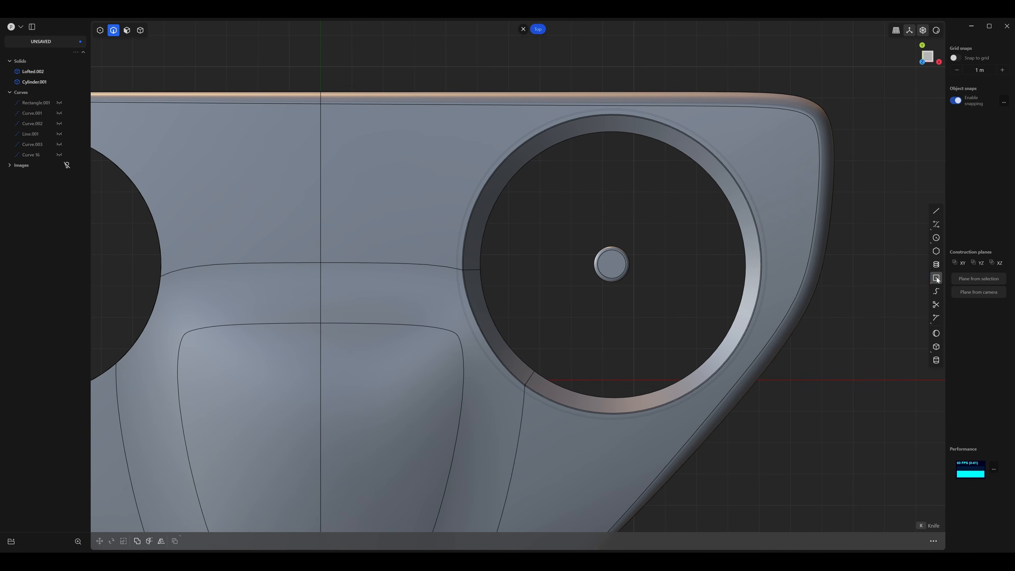
{"action": "left_click", "coordinate": [494, 257]}
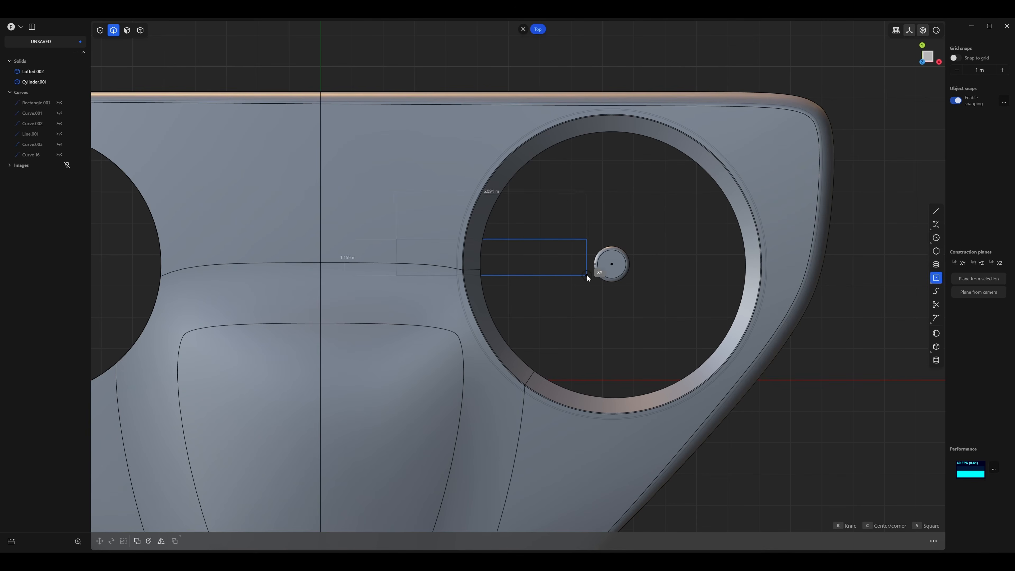
{"action": "left_click", "coordinate": [589, 274]}
{"action": "key", "text": "g"}
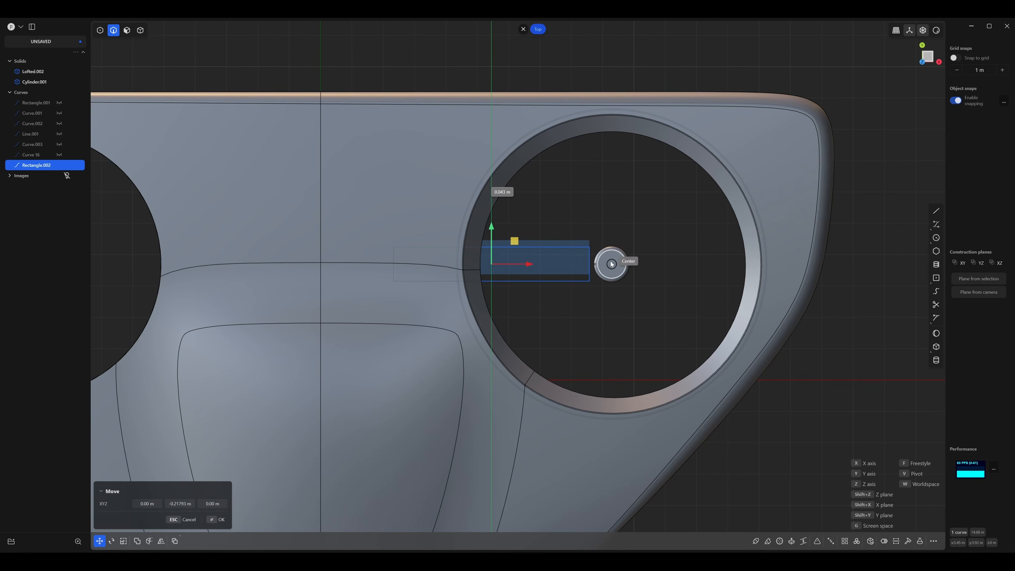
{"action": "key", "text": "Escape"}
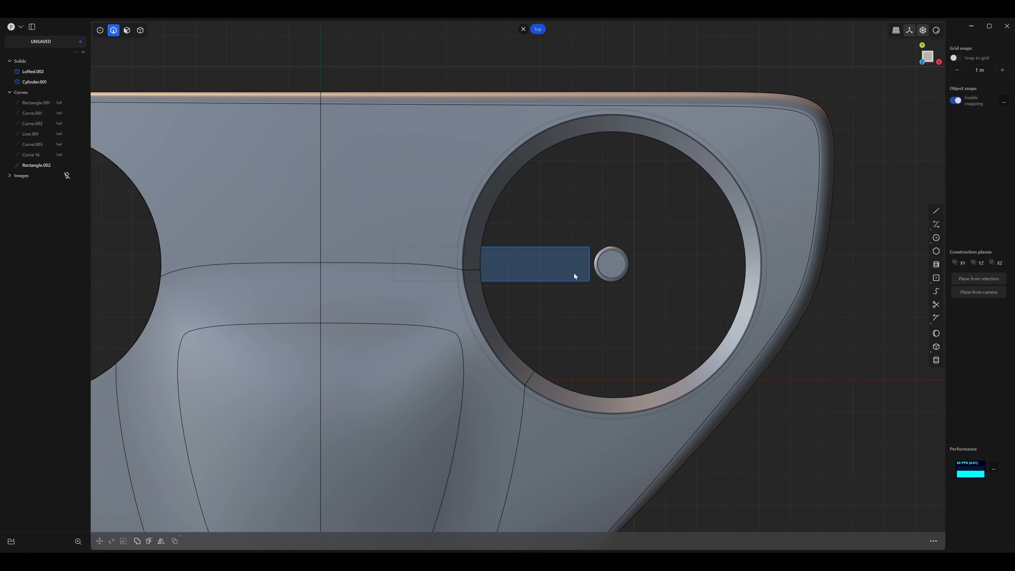
Move the rectangle's two hub-side corner points about 1.34 m along X so it extends past the hub cylinder.
{"action": "key", "text": "1"}
{"action": "left_click_drag", "start_coordinate": [590, 300], "coordinate": [592, 300]}
{"action": "key", "text": "g"}
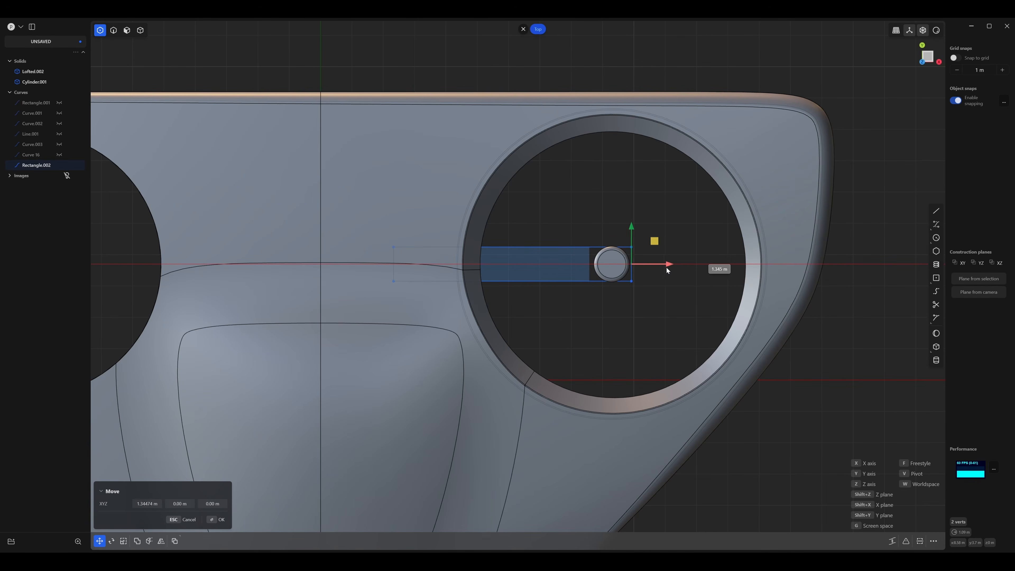
{"action": "left_click", "coordinate": [667, 267]}
Scale the whole rectangle up slightly in Y and X so it surrounds the hub with a small margin.
{"action": "key", "text": "2"}
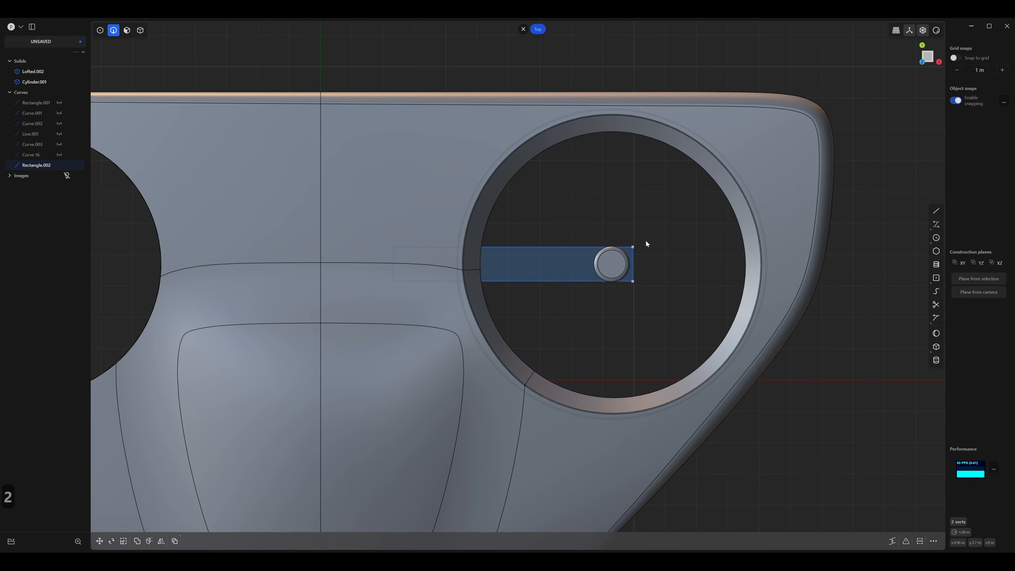
{"action": "left_click", "coordinate": [542, 247]}
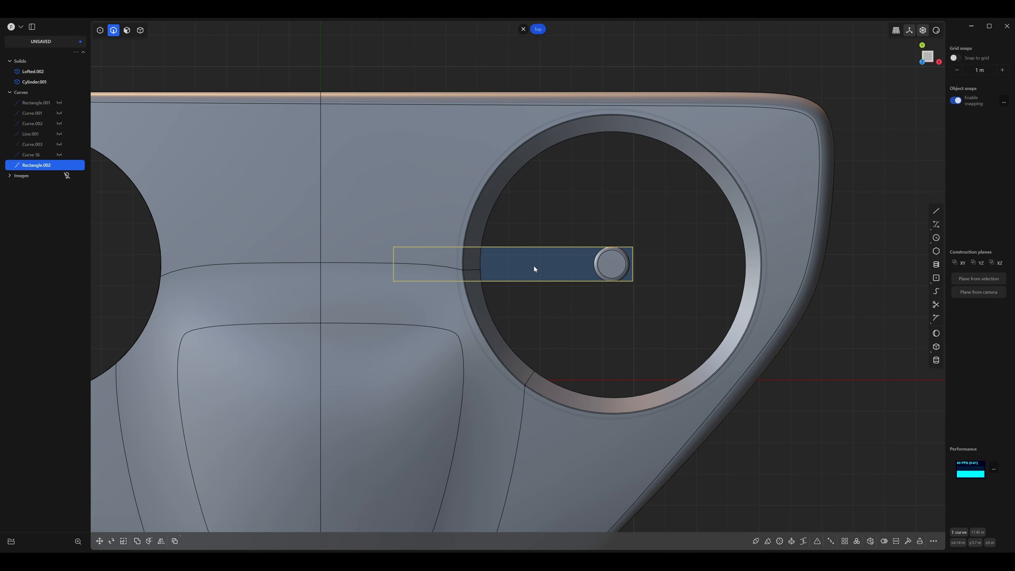
{"action": "key", "text": "s"}
{"action": "key", "text": "y"}
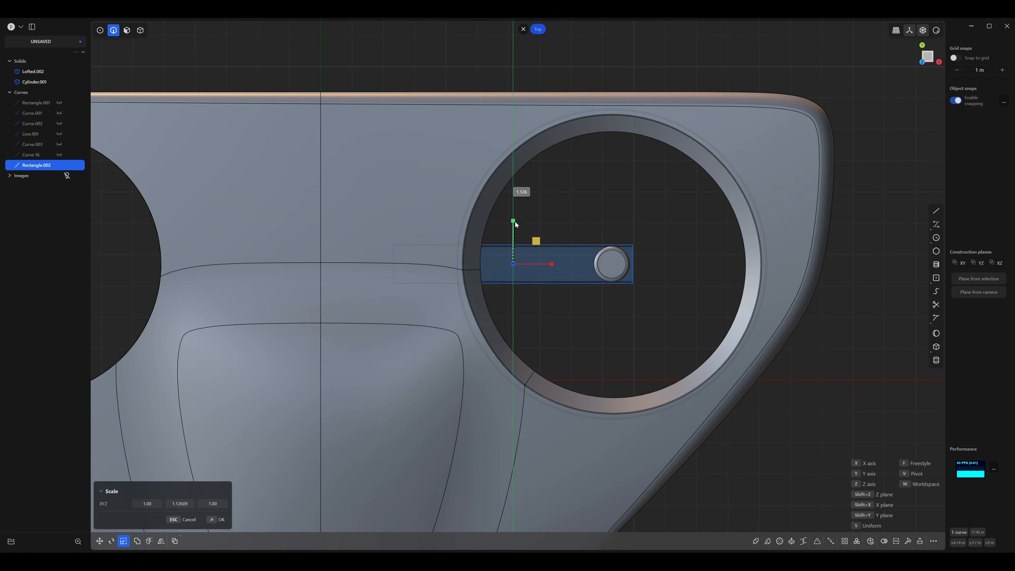
{"action": "left_click", "coordinate": [516, 221]}
{"action": "left_click_drag", "start_coordinate": [551, 266], "coordinate": [554, 265]}
{"action": "right_click", "coordinate": [596, 305]}
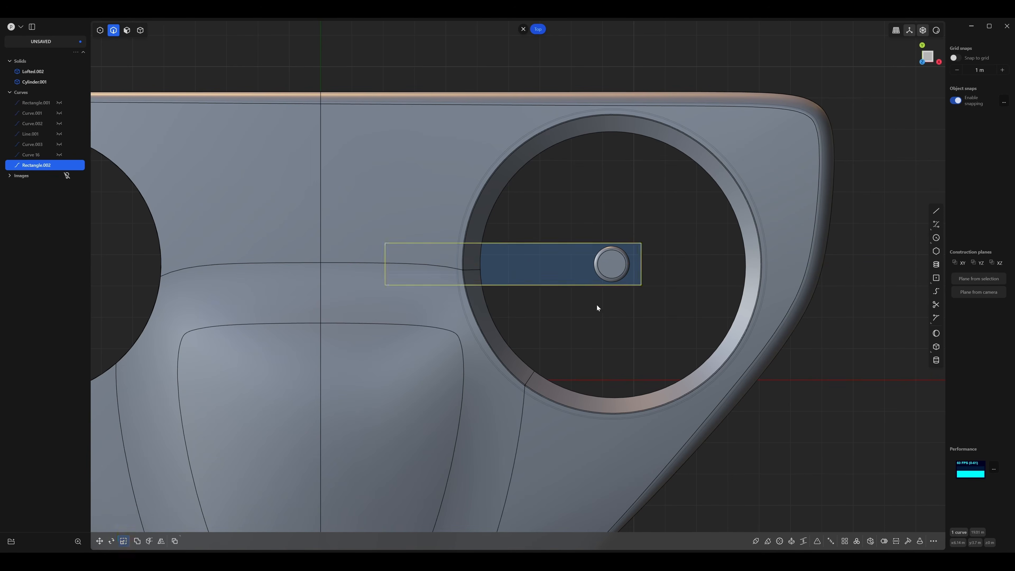
{"action": "left_click", "coordinate": [596, 305]}
{"action": "key", "text": "1"}
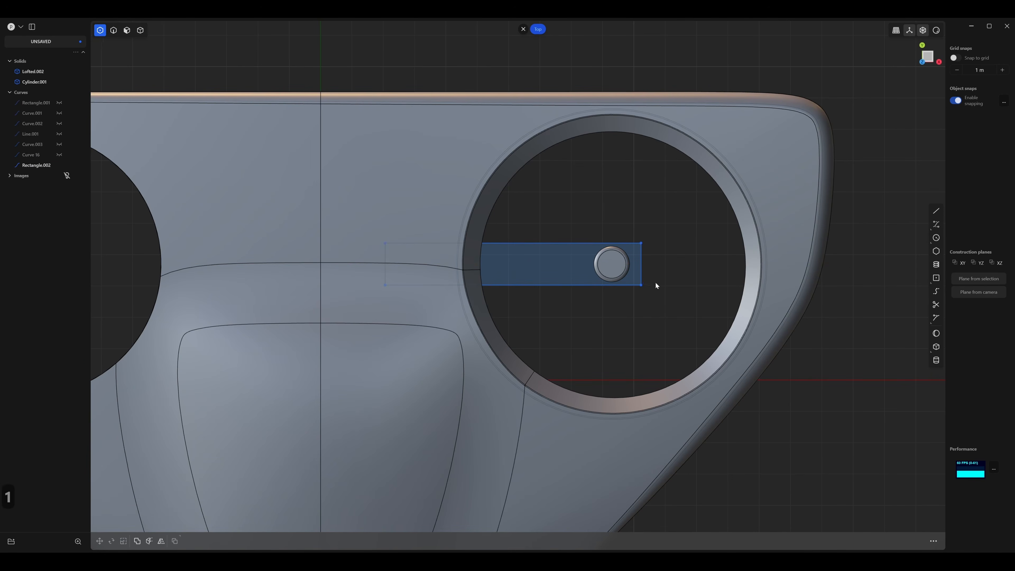
Fillet the two hub-side corners of the arm rectangle until they form a fully rounded end.
{"action": "scroll", "coordinate": [655, 282], "scroll_direction": "up", "scroll_amount": 5}
{"action": "scroll", "coordinate": [691, 198], "scroll_direction": "down", "scroll_amount": 1}
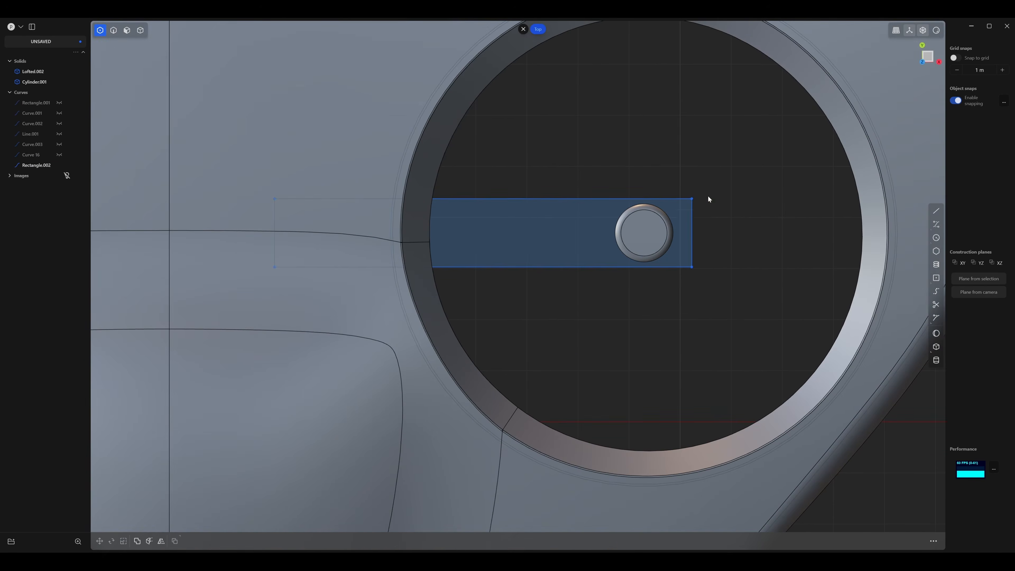
{"action": "left_click", "coordinate": [692, 198]}
{"action": "left_click", "coordinate": [691, 267], "text": "shift"}
{"action": "middle_click_drag", "start_coordinate": [689, 279], "coordinate": [685, 301], "text": "shift"}
{"action": "scroll", "coordinate": [684, 302], "scroll_direction": "down", "scroll_amount": 4}
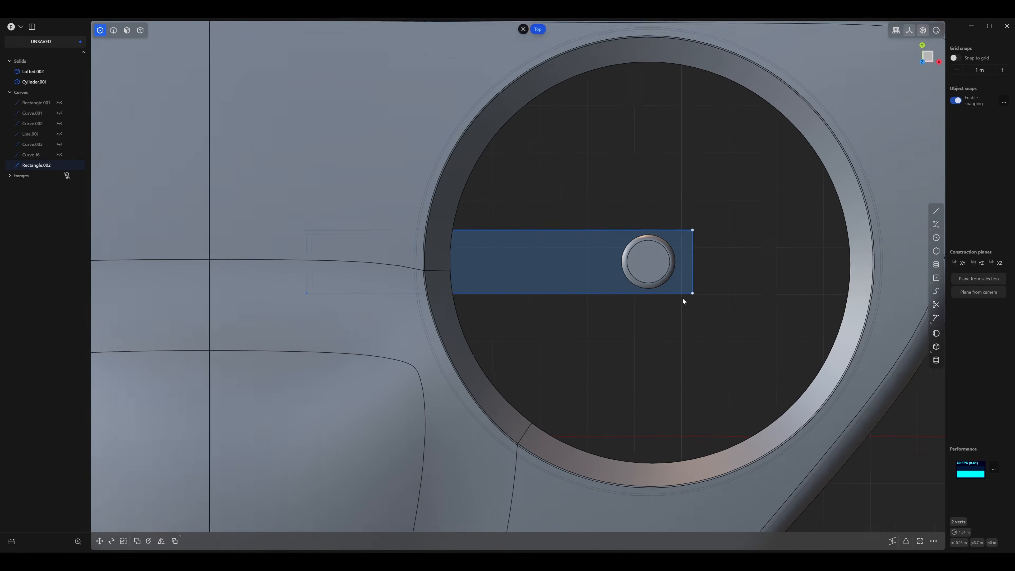
{"action": "scroll", "coordinate": [617, 260], "scroll_direction": "up", "scroll_amount": 1}
{"action": "middle_click_drag", "start_coordinate": [616, 260], "coordinate": [583, 254], "text": "shift"}
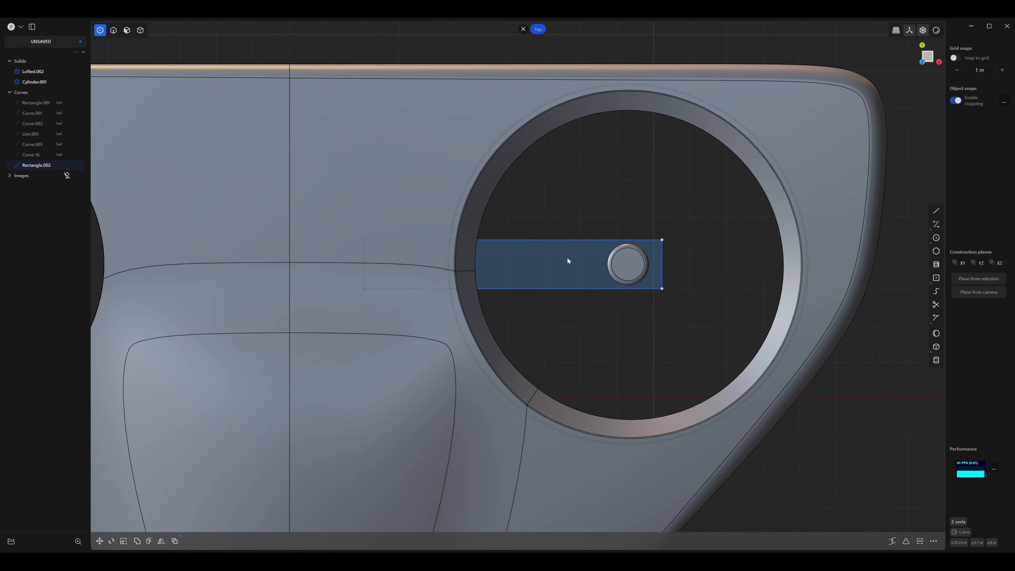
{"action": "key", "text": "b"}
{"action": "key", "text": "d"}
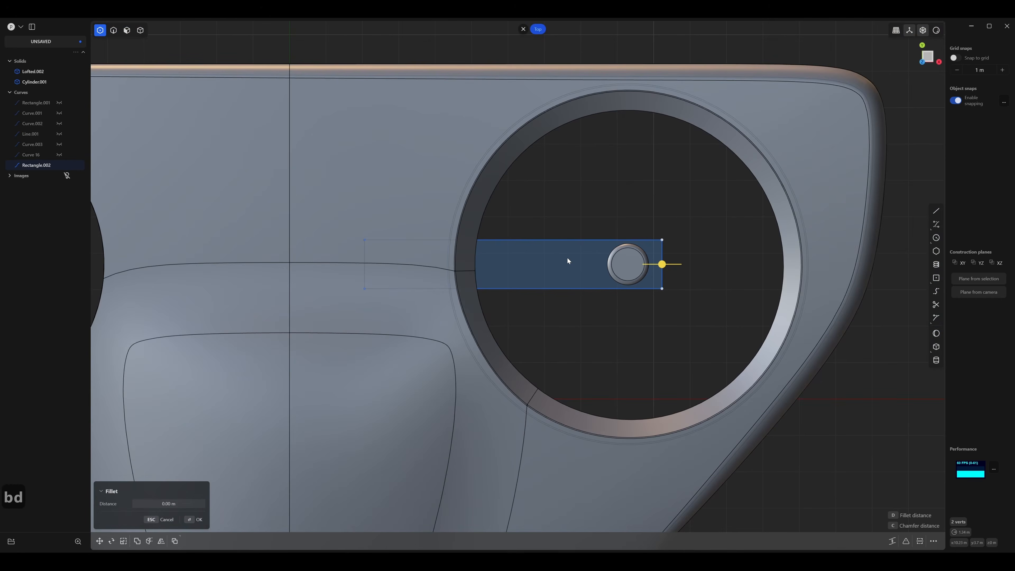
{"action": "left_click", "coordinate": [539, 259]}
{"action": "left_click", "coordinate": [579, 223]}
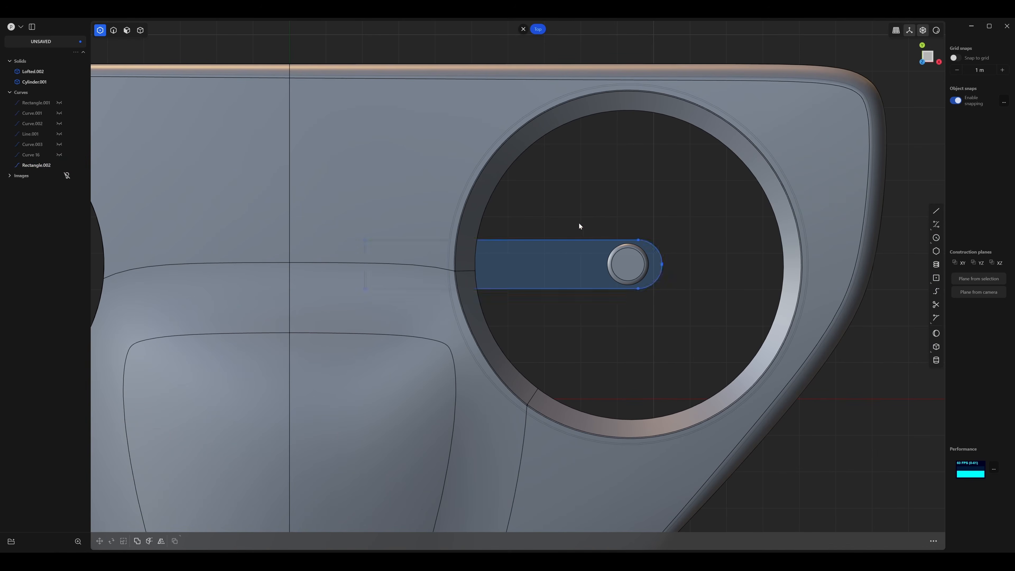
Move the whole rounded rectangle about -0.27 m along X so its round end is concentric with the hub.
{"action": "key", "text": "2"}
{"action": "left_click", "coordinate": [585, 241]}
{"action": "key", "text": "g"}
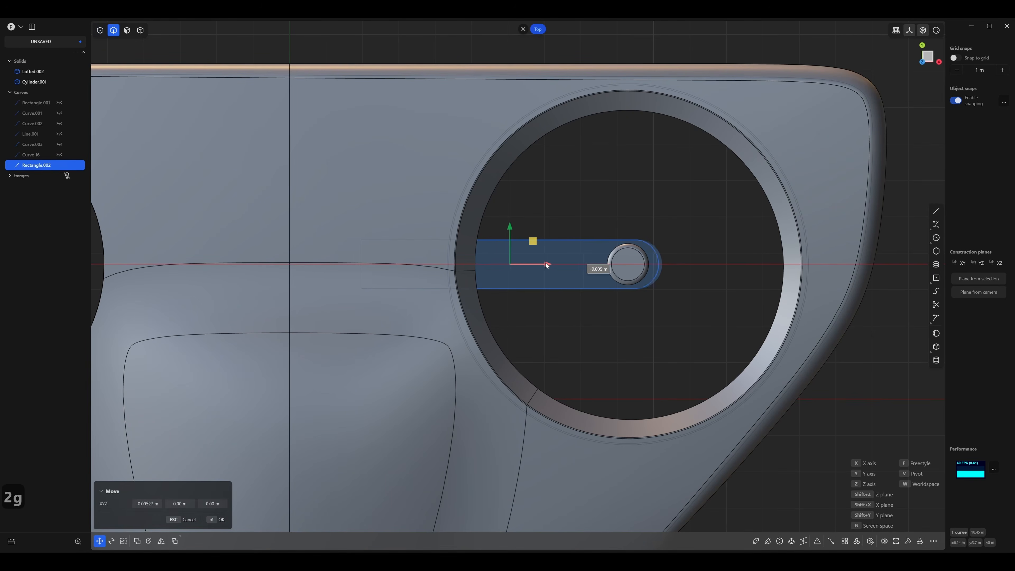
{"action": "scroll", "coordinate": [640, 254], "scroll_direction": "up", "scroll_amount": 5}
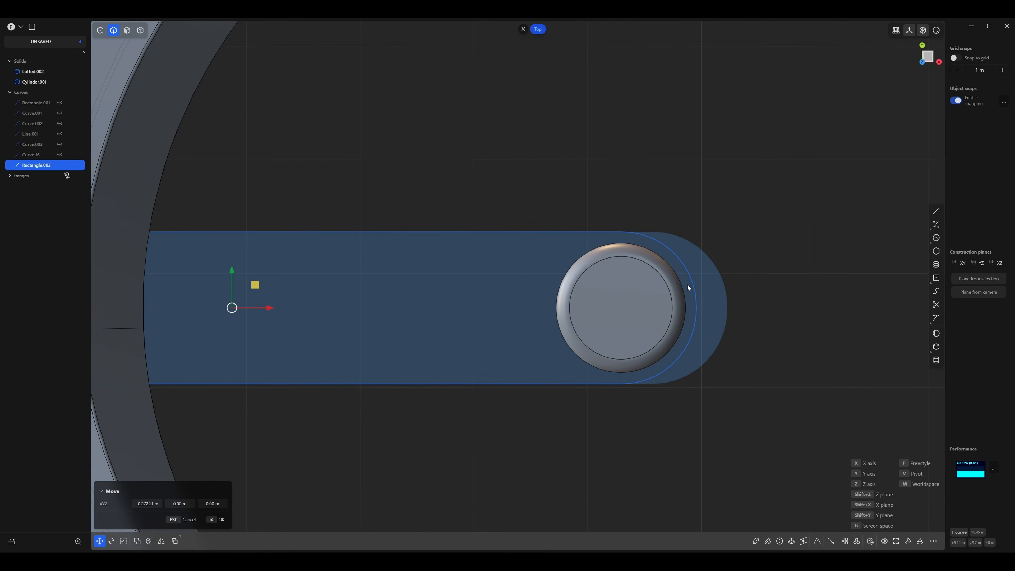
{"action": "right_click", "coordinate": [756, 309]}
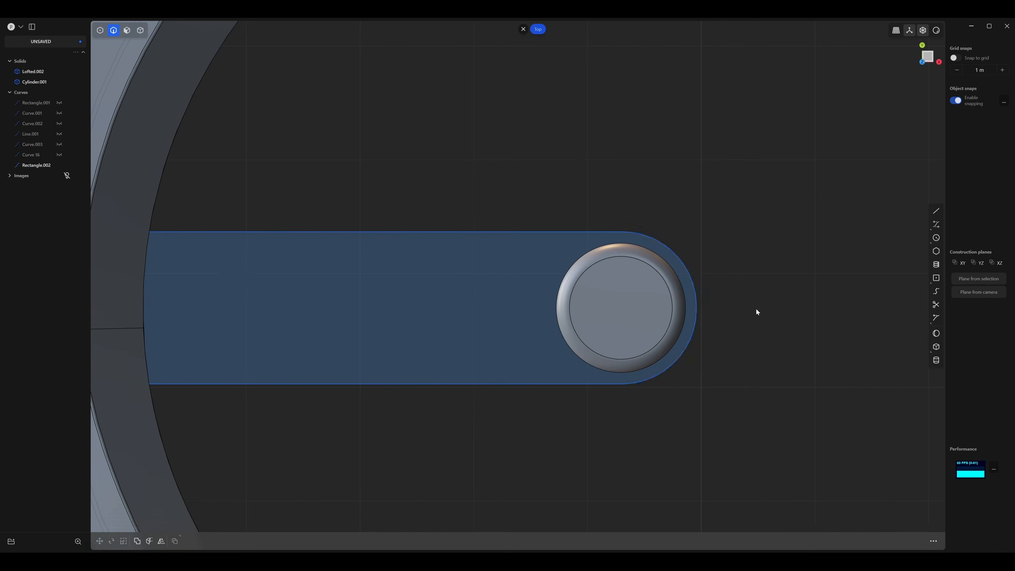
Extrude the rounded rectangle's region upward about 0.47 m to form the arm beneath the hub cylinder.
{"action": "scroll", "coordinate": [756, 309], "scroll_direction": "down", "scroll_amount": 5}
{"action": "middle_click_drag", "start_coordinate": [660, 311], "coordinate": [656, 286]}
{"action": "middle_click_drag", "start_coordinate": [683, 333], "coordinate": [684, 301]}
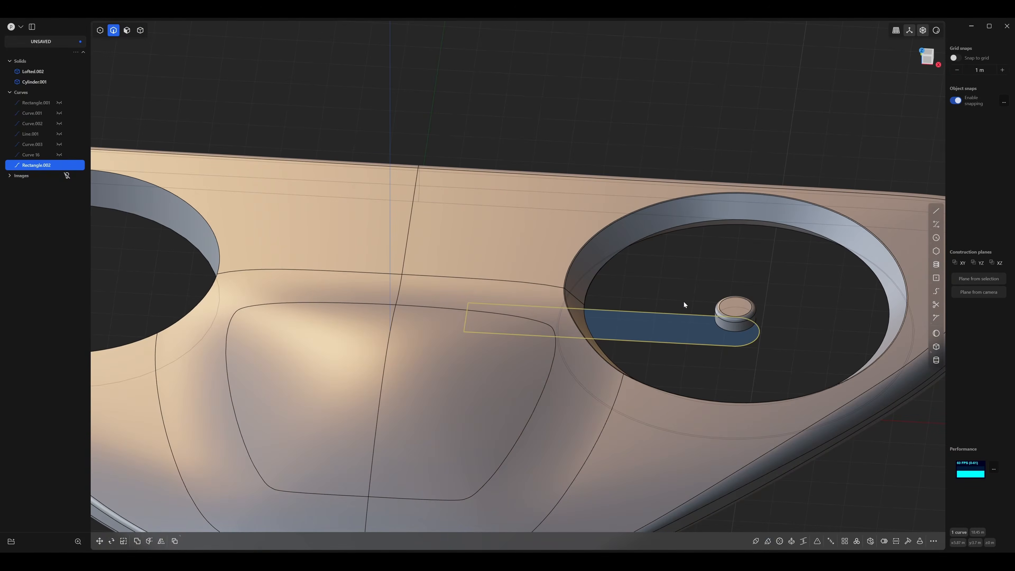
{"action": "key", "text": "3"}
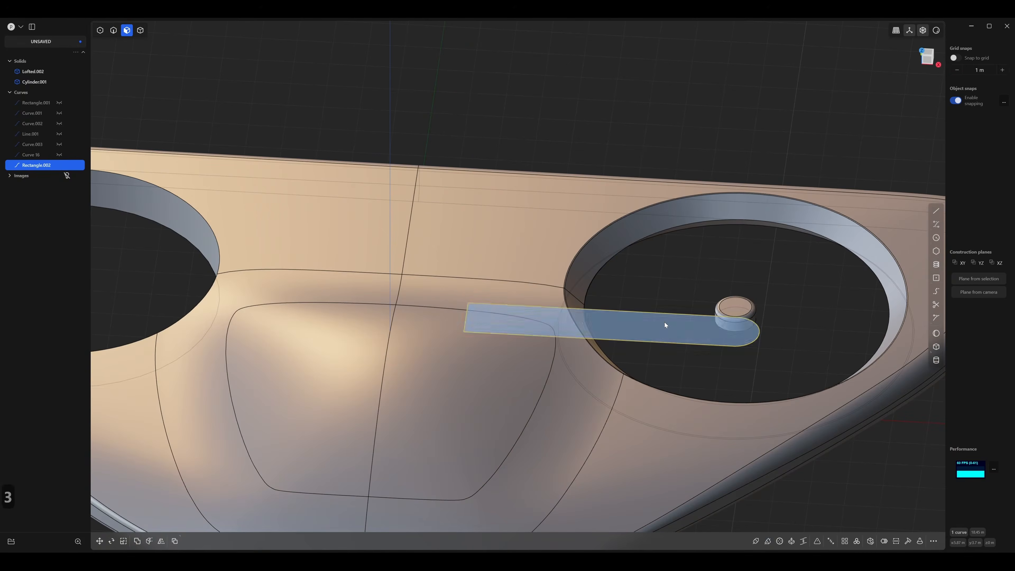
{"action": "left_click", "coordinate": [665, 322]}
{"action": "middle_click_drag", "start_coordinate": [665, 287], "coordinate": [700, 257]}
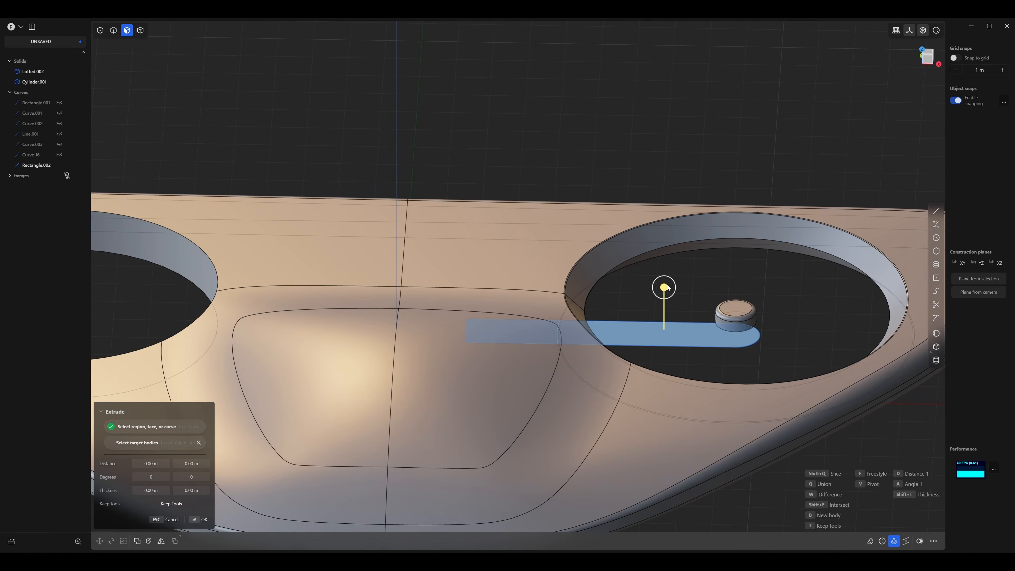
{"action": "left_click_drag", "start_coordinate": [667, 287], "coordinate": [674, 271]}
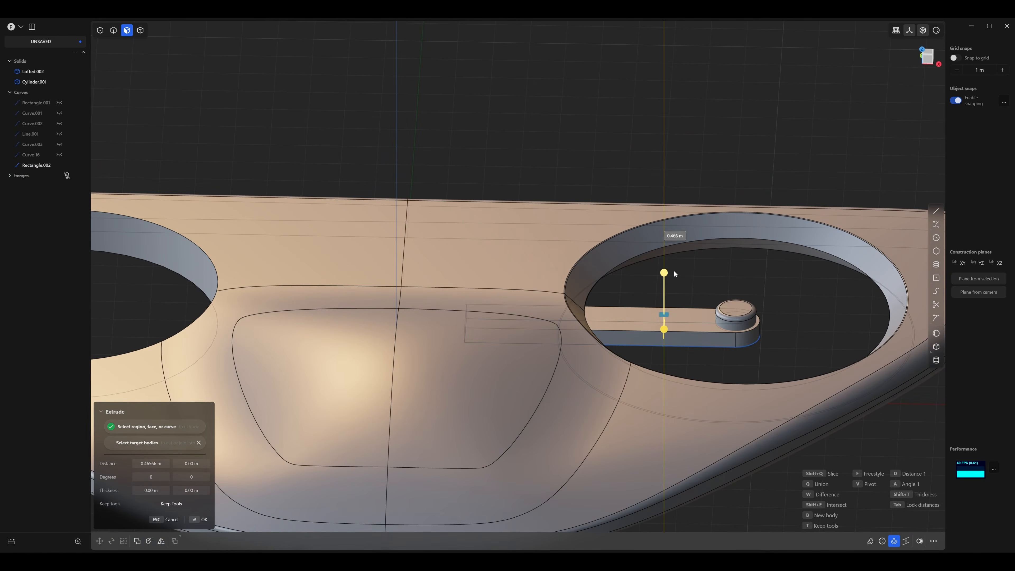
{"action": "key", "text": "Return"}
Hide the rounded rectangle curve left at the base of the arm.
{"action": "scroll", "coordinate": [777, 333], "scroll_direction": "up", "scroll_amount": 4}
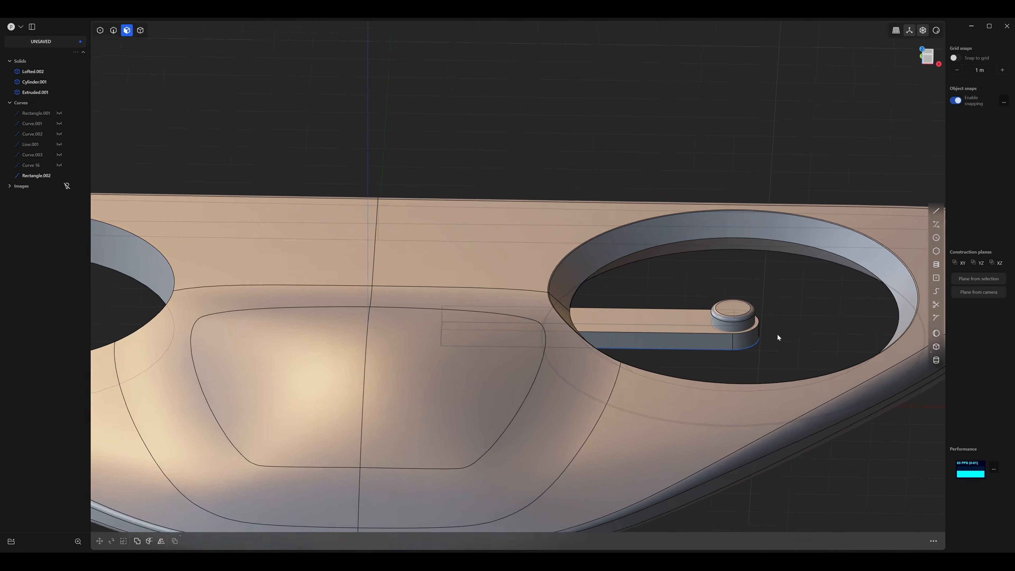
{"action": "key", "text": "2"}
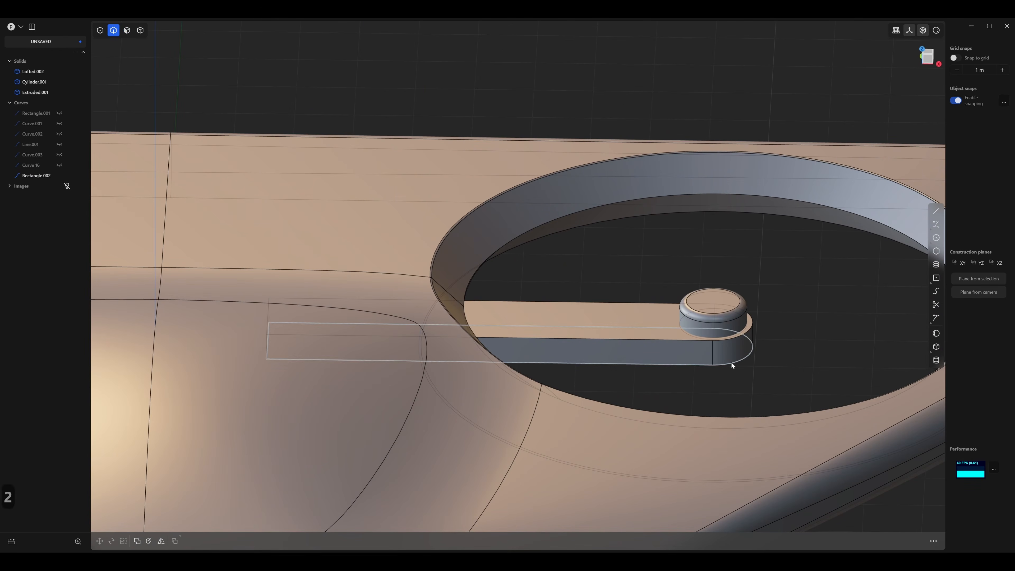
{"action": "left_click", "coordinate": [732, 362]}
{"action": "key", "text": "h"}
Chamfer the arm's top outer edge, including its rounded end, by about 0.19 m.
{"action": "middle_click_drag", "start_coordinate": [780, 345], "coordinate": [806, 312]}
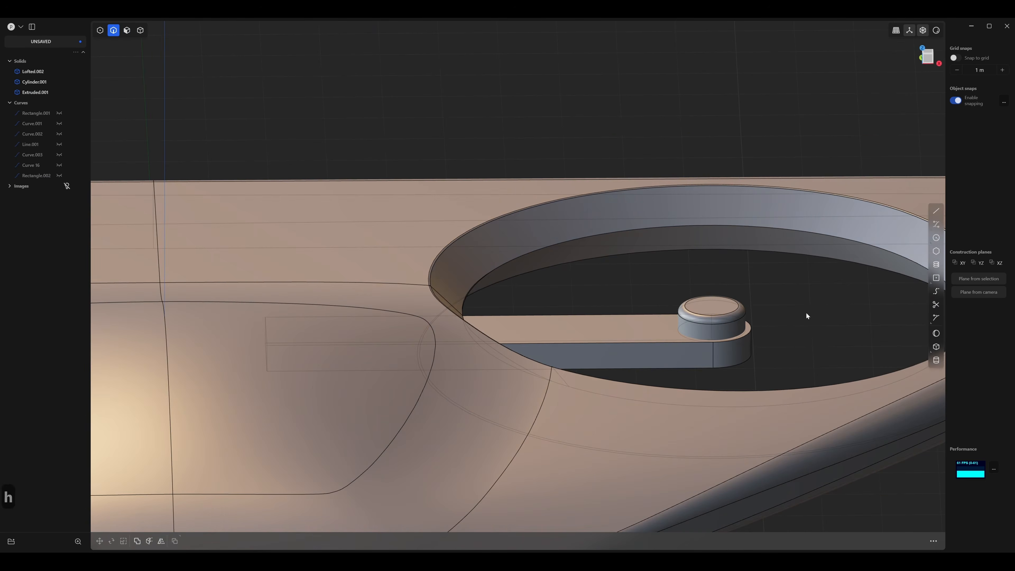
{"action": "key", "text": "2"}
{"action": "middle_click_drag", "start_coordinate": [611, 297], "coordinate": [601, 340]}
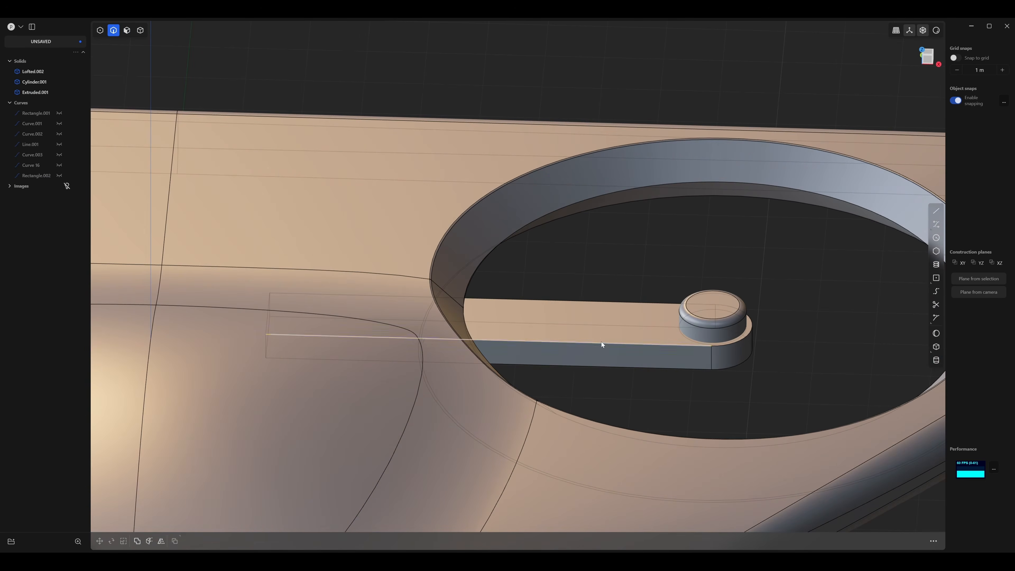
{"action": "left_click", "coordinate": [601, 342]}
{"action": "scroll", "coordinate": [617, 281], "scroll_direction": "up", "scroll_amount": 3}
{"action": "left_click_drag", "start_coordinate": [598, 363], "coordinate": [601, 367]}
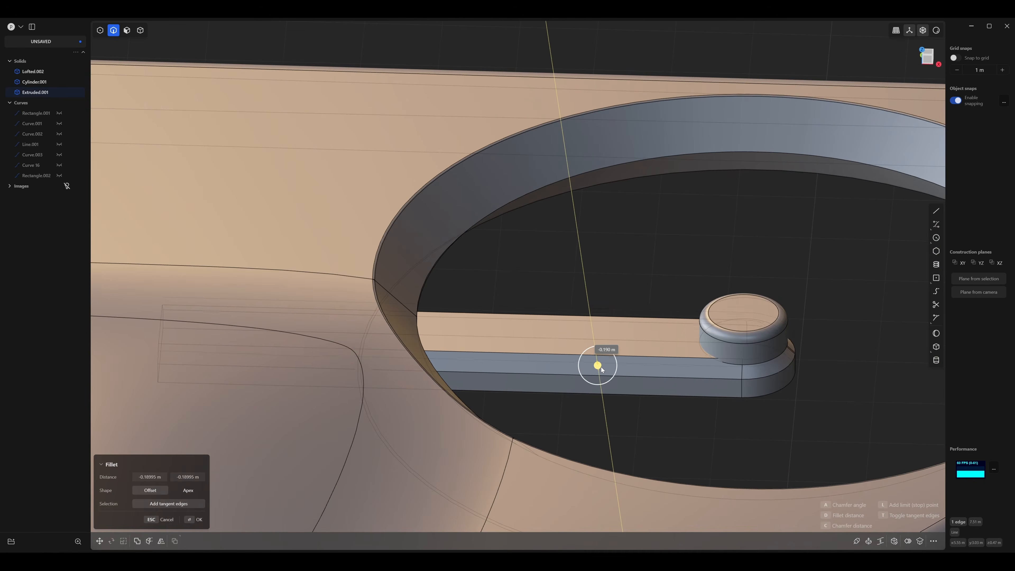
{"action": "key", "text": "Return"}
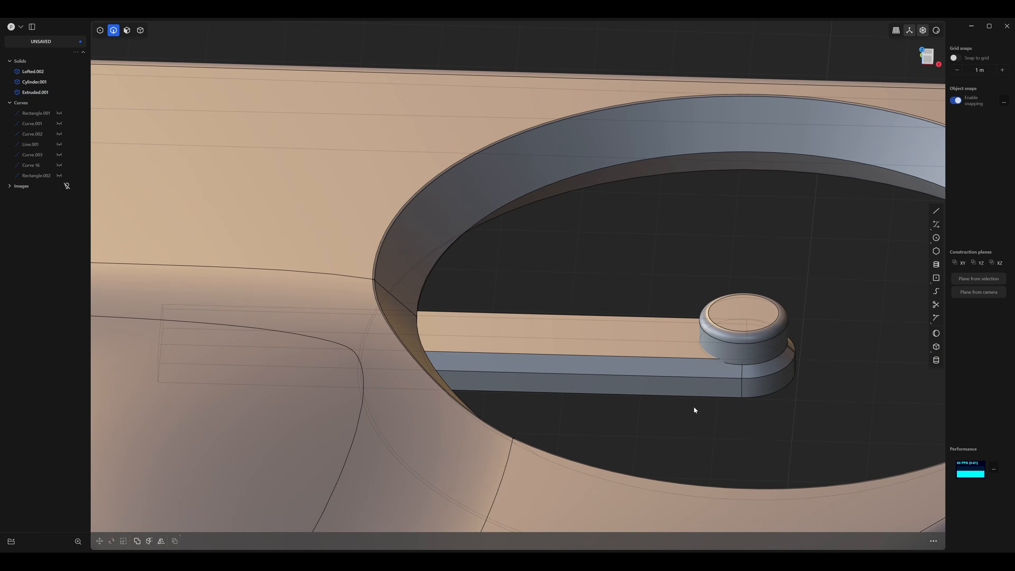
Chamfer the arm's bottom outer edge by about 0.01 m.
{"action": "left_click", "coordinate": [698, 397]}
{"action": "scroll", "coordinate": [707, 416], "scroll_direction": "up", "scroll_amount": 3}
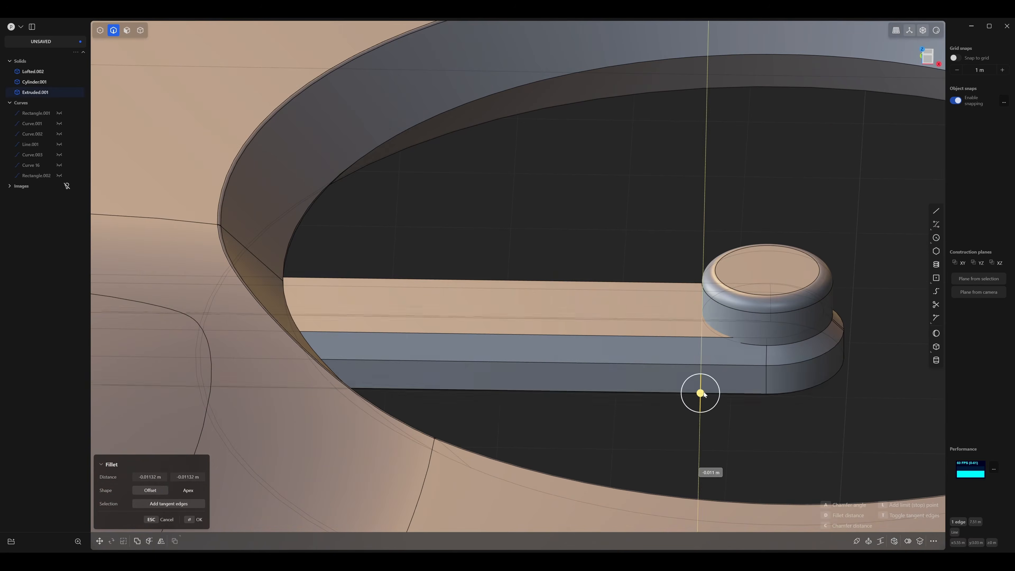
{"action": "left_click_drag", "start_coordinate": [704, 391], "coordinate": [705, 389]}
{"action": "key", "text": "Return"}
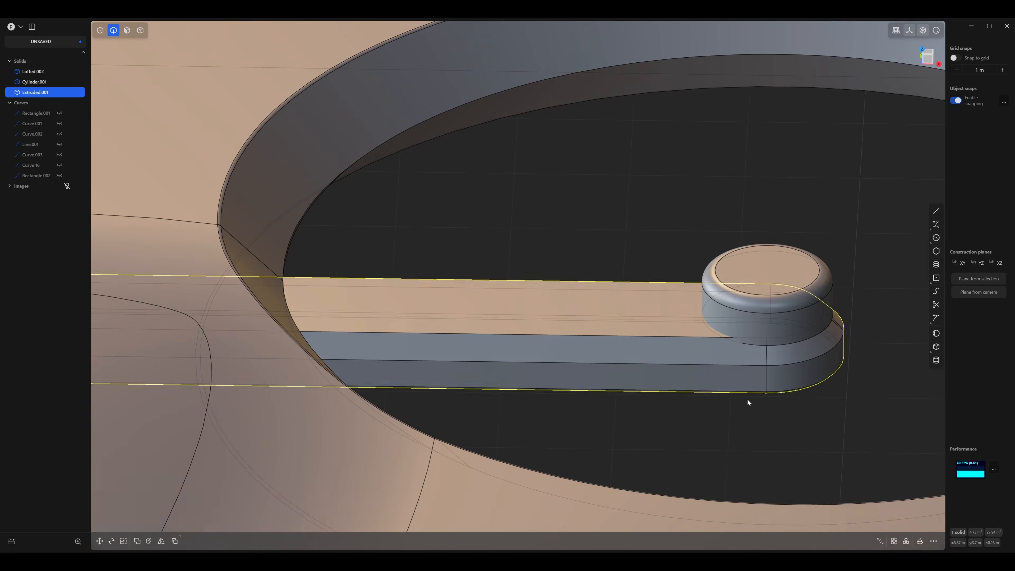
Fillet the lower edge of the arm's large chamfer with a radius of about 0.026 m.
{"action": "scroll", "coordinate": [746, 389], "scroll_direction": "up", "scroll_amount": 5}
{"action": "key", "text": "2"}
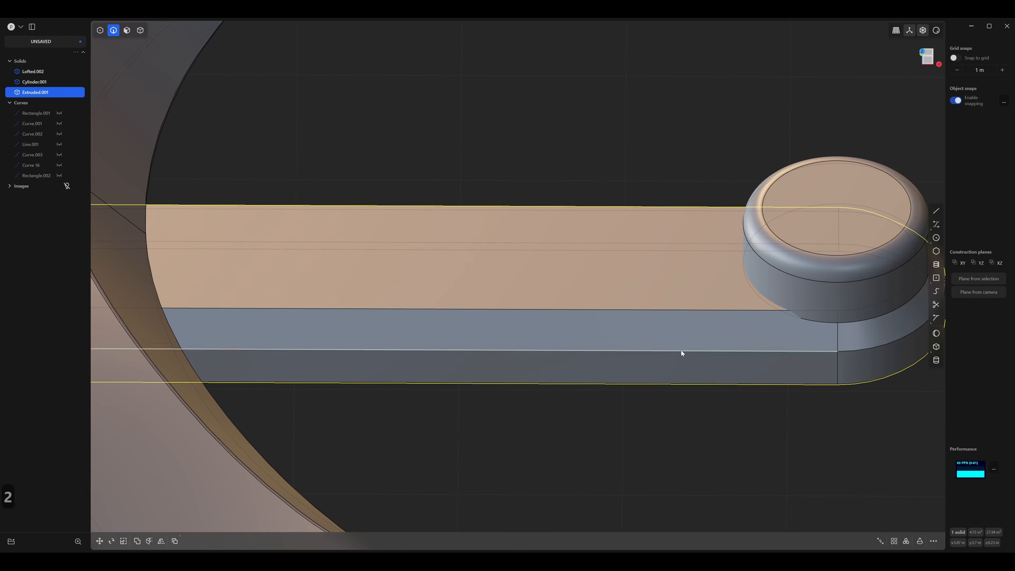
{"action": "left_click", "coordinate": [682, 352]}
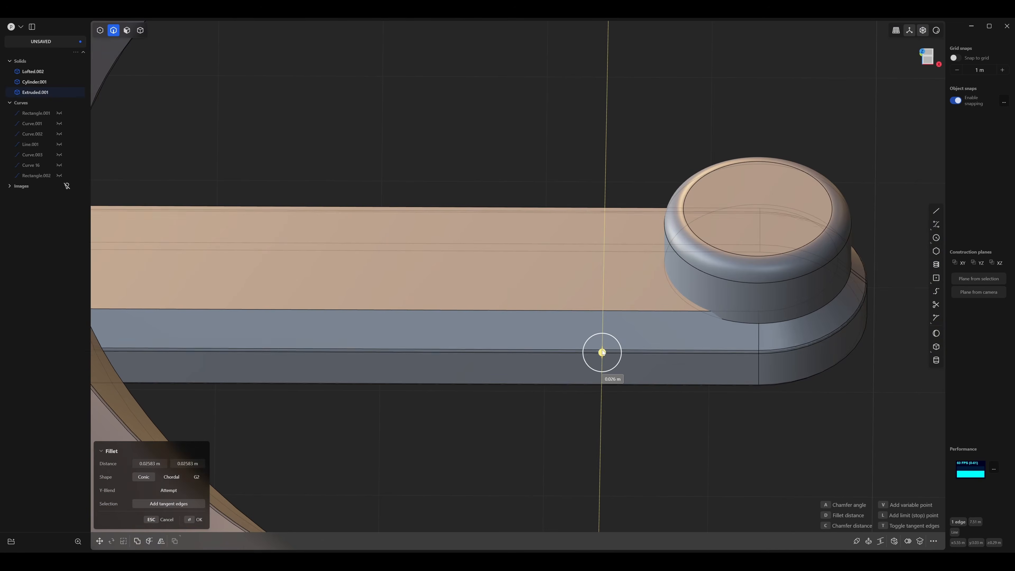
{"action": "key", "text": "Return"}
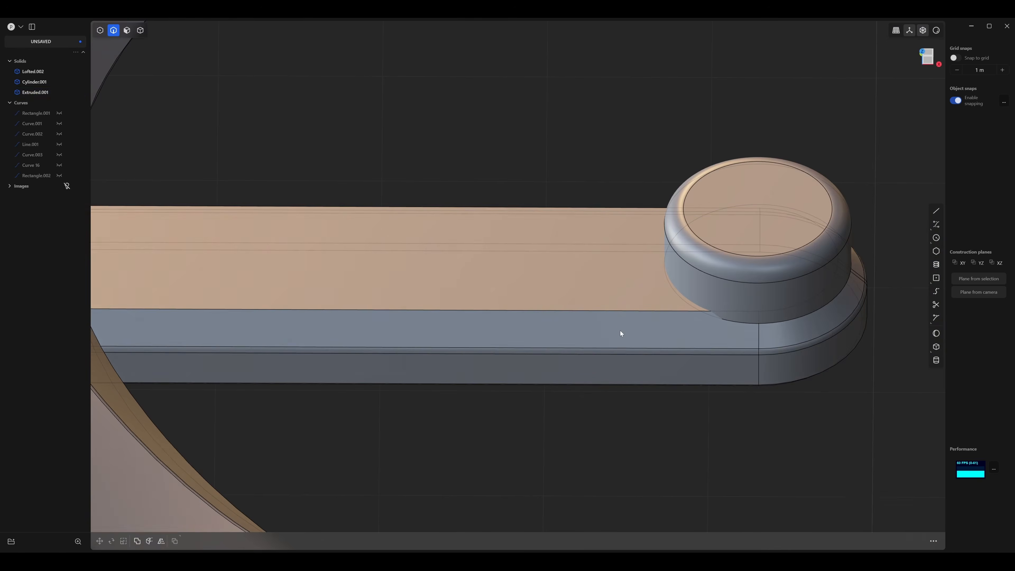
Chamfer the upper edge of the arm's sloped side, where it meets the top face, by about 0.024 m.
{"action": "left_click", "coordinate": [615, 312]}
{"action": "middle_click_drag", "start_coordinate": [571, 335], "coordinate": [622, 325]}
{"action": "left_click_drag", "start_coordinate": [589, 289], "coordinate": [586, 295]}
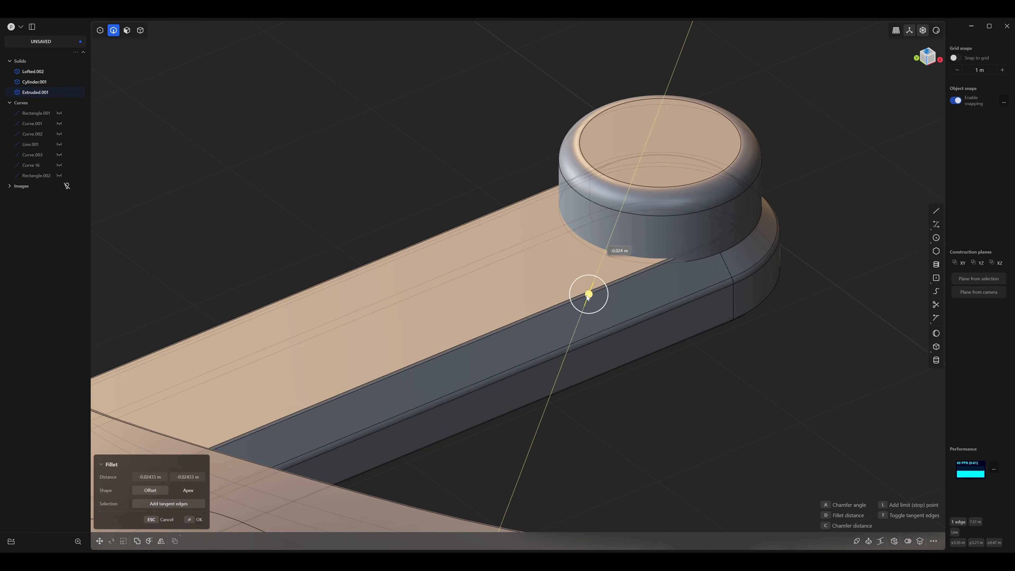
{"action": "key", "text": "Return"}
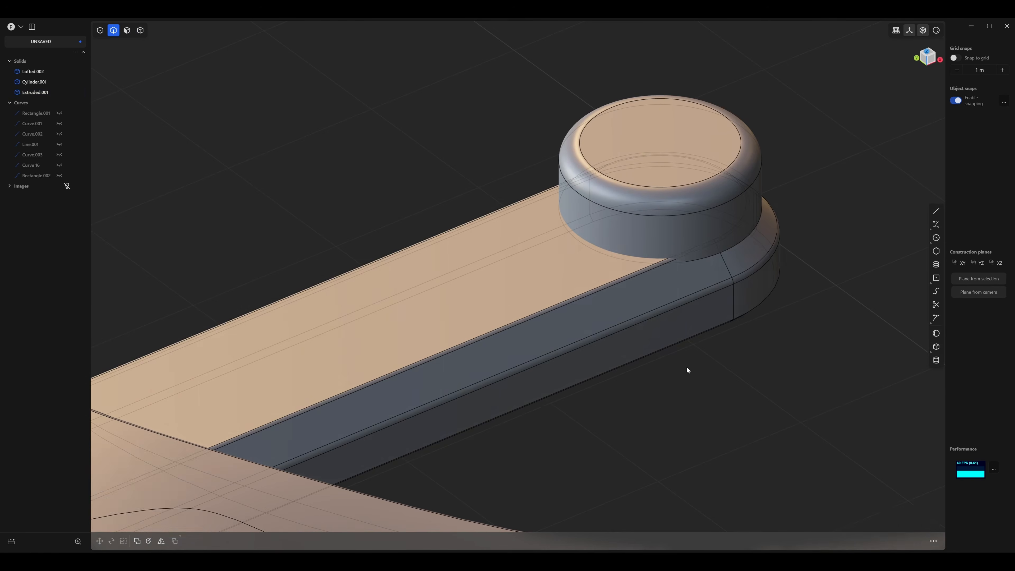
Scale the hub cylinder uniformly to about 0.83 so it fits within the arm's flat top face.
{"action": "scroll", "coordinate": [687, 367], "scroll_direction": "down", "scroll_amount": 2}
{"action": "middle_click_drag", "start_coordinate": [686, 368], "coordinate": [482, 375]}
{"action": "key", "text": "3"}
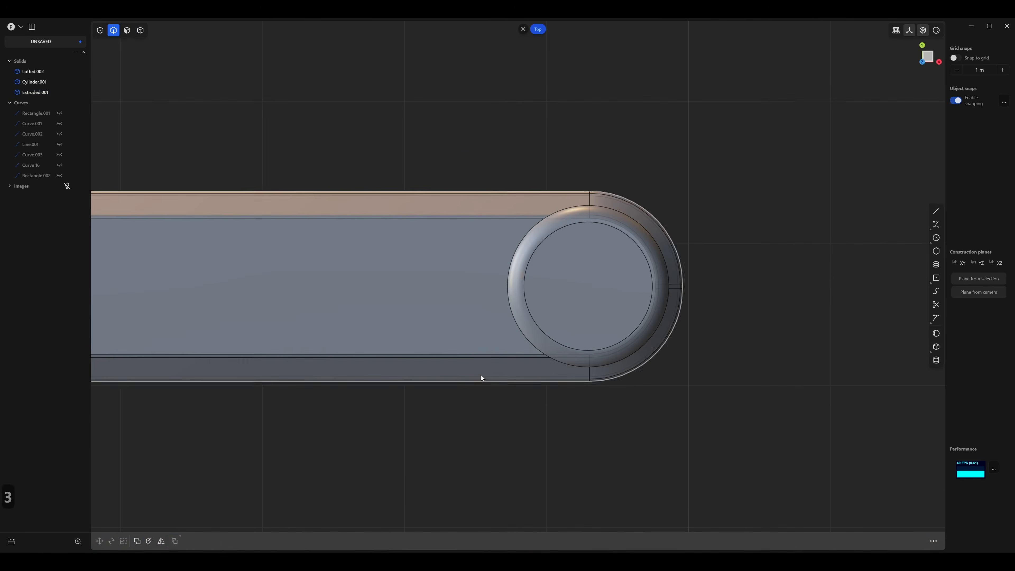
{"action": "left_click", "coordinate": [141, 30]}
{"action": "left_click", "coordinate": [661, 267]}
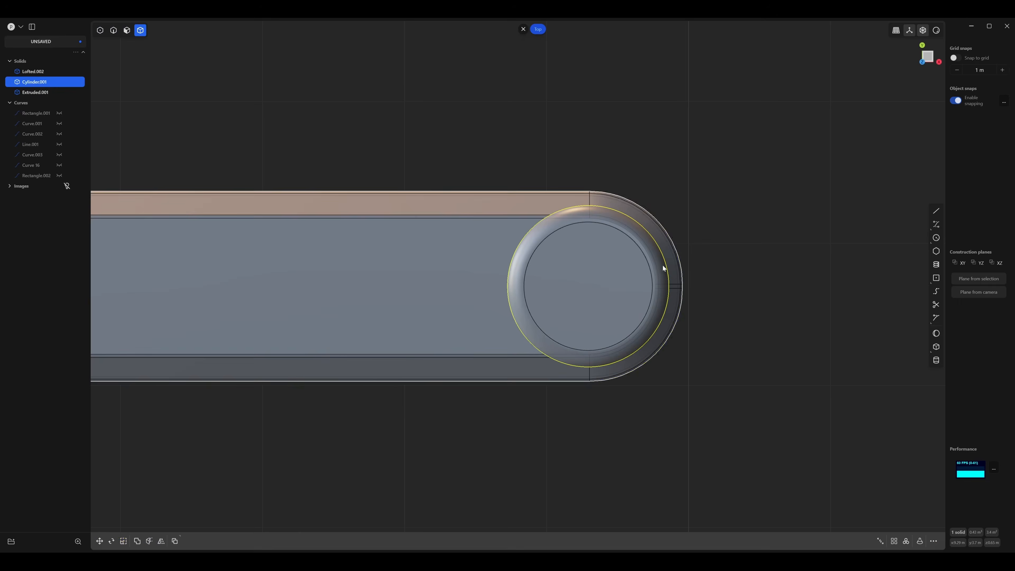
{"action": "key", "text": "s"}
{"action": "key", "text": "s"}
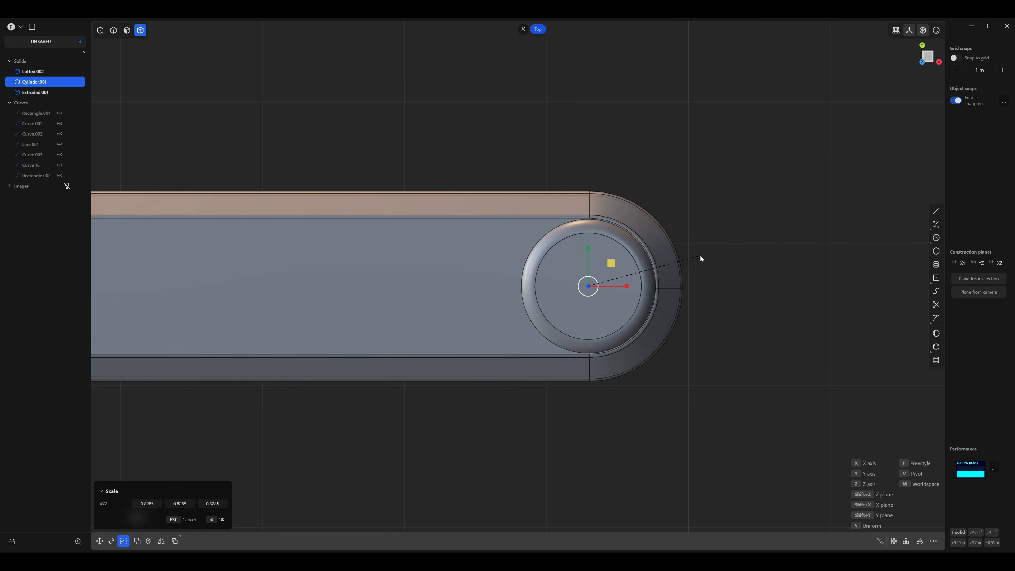
{"action": "left_click", "coordinate": [698, 258]}
{"action": "left_click", "coordinate": [691, 359]}
Mirror the drone body's finished hub-side half across the X centre plane, with both halves merged together.
{"action": "middle_click_drag", "start_coordinate": [691, 358], "coordinate": [576, 248]}
{"action": "scroll", "coordinate": [681, 283], "scroll_direction": "down", "scroll_amount": 5}
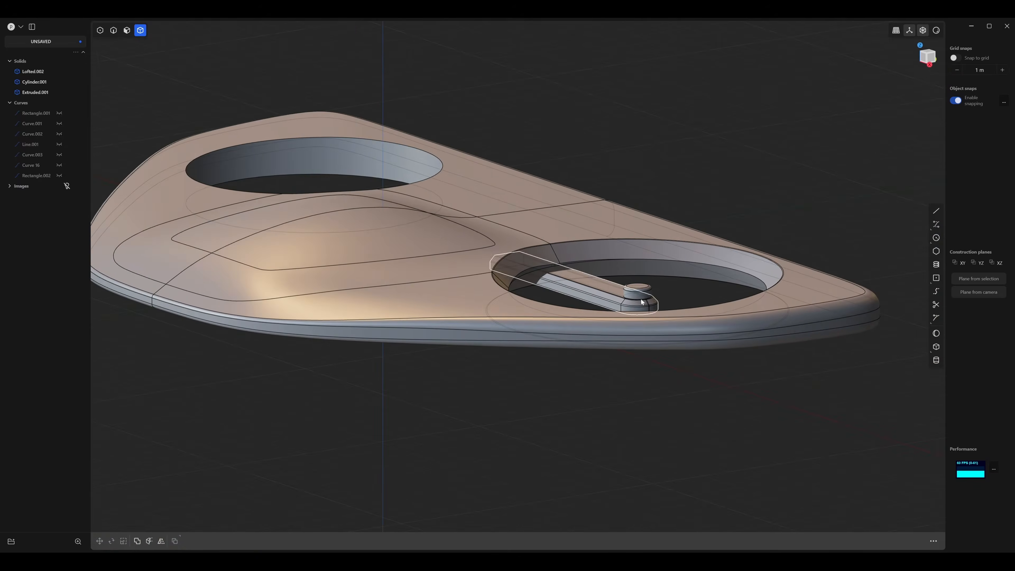
{"action": "middle_click_drag", "start_coordinate": [643, 302], "coordinate": [652, 374]}
{"action": "scroll", "coordinate": [635, 315], "scroll_direction": "down", "scroll_amount": 4}
{"action": "scroll", "coordinate": [696, 313], "scroll_direction": "up", "scroll_amount": 2}
{"action": "left_click", "coordinate": [652, 374]}
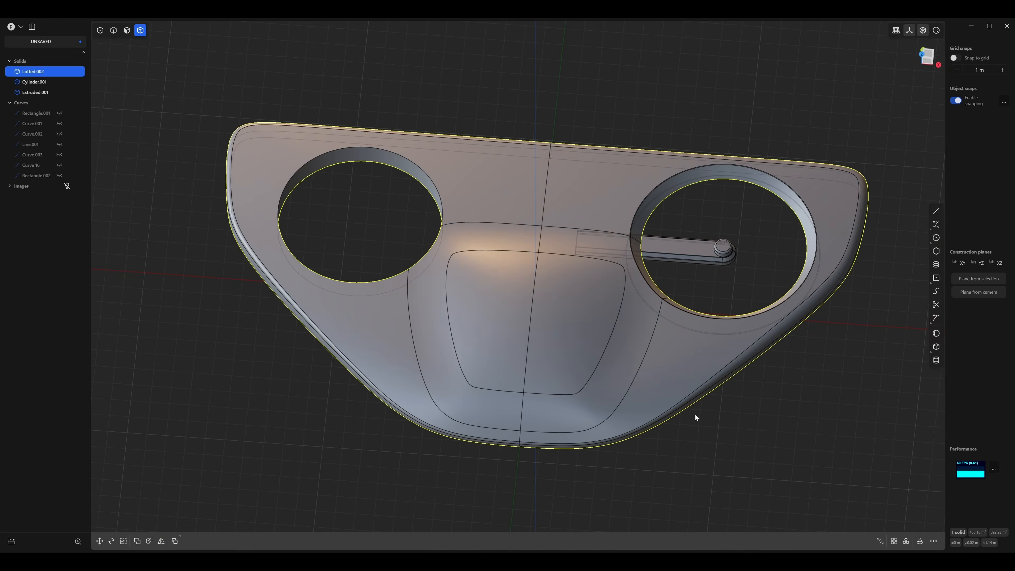
{"action": "middle_click_drag", "start_coordinate": [695, 414], "coordinate": [717, 421]}
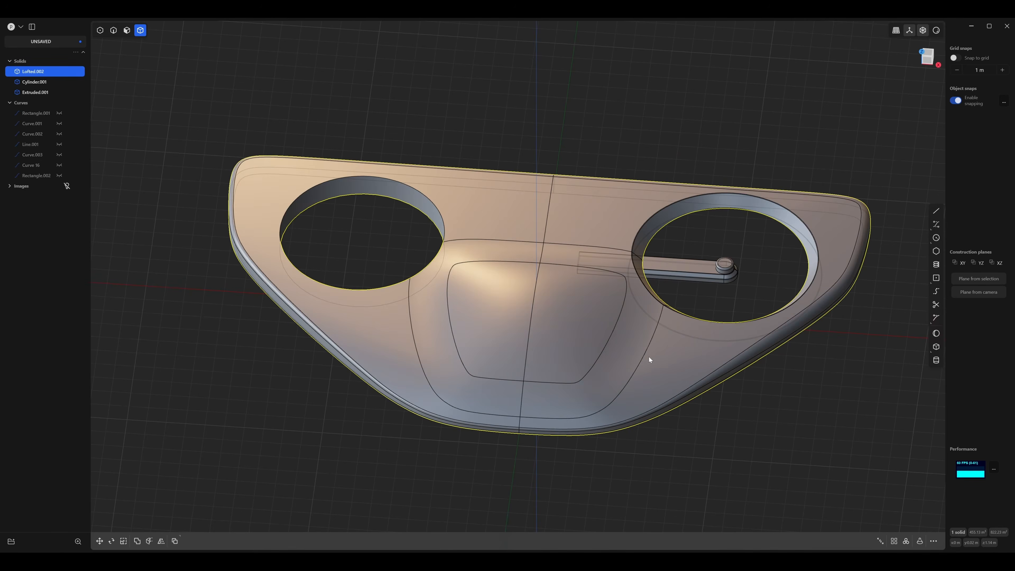
{"action": "key", "text": "alt+x"}
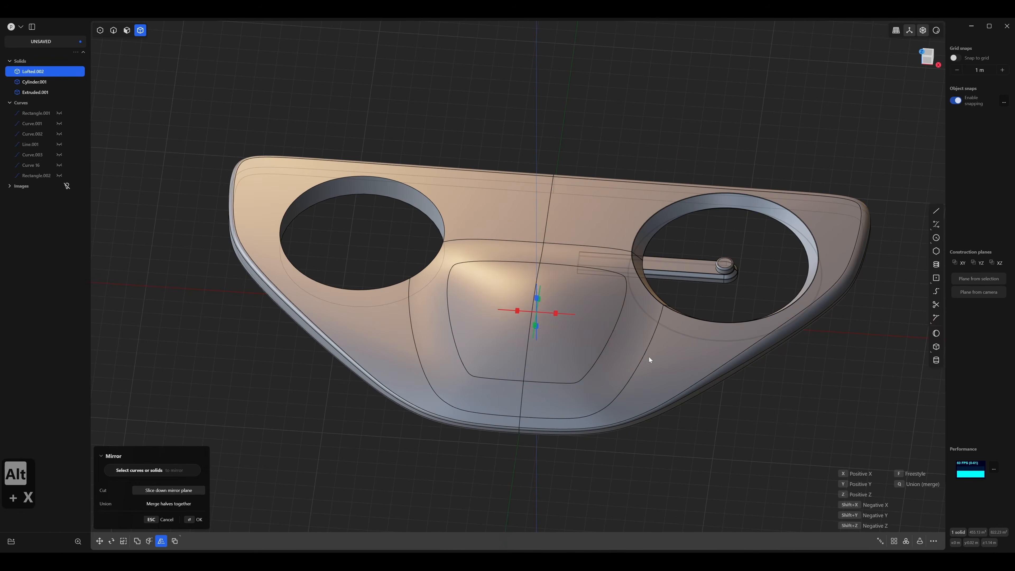
{"action": "left_click", "coordinate": [555, 314]}
{"action": "left_click", "coordinate": [176, 506]}
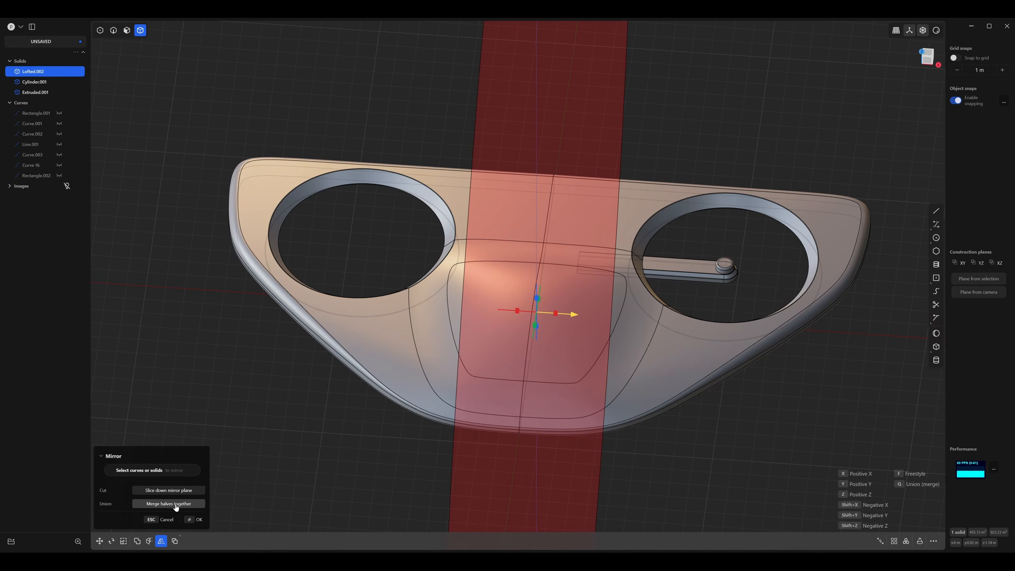
{"action": "key", "text": "Return"}
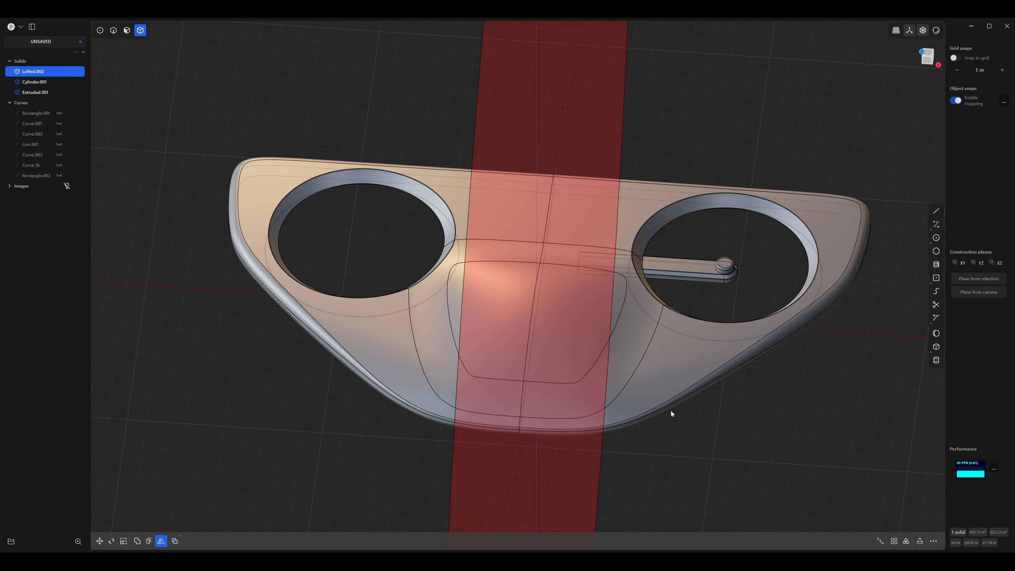
Mirror the rotor arm and hub cylinder across the X centre plane into the opposite ring opening.
{"action": "left_click_drag", "start_coordinate": [753, 230], "coordinate": [676, 280]}
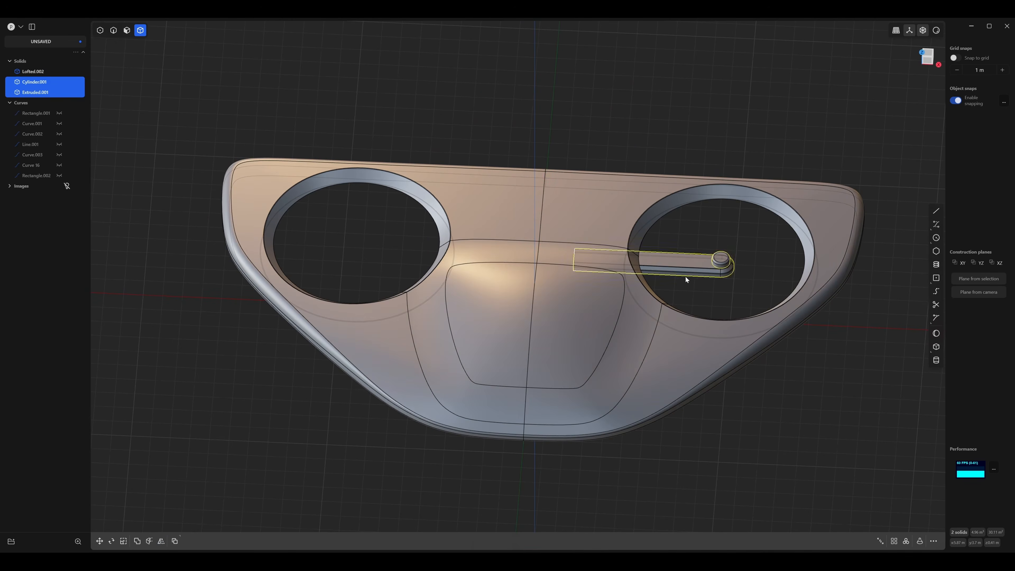
{"action": "key", "text": "alt+x"}
{"action": "left_click", "coordinate": [555, 313]}
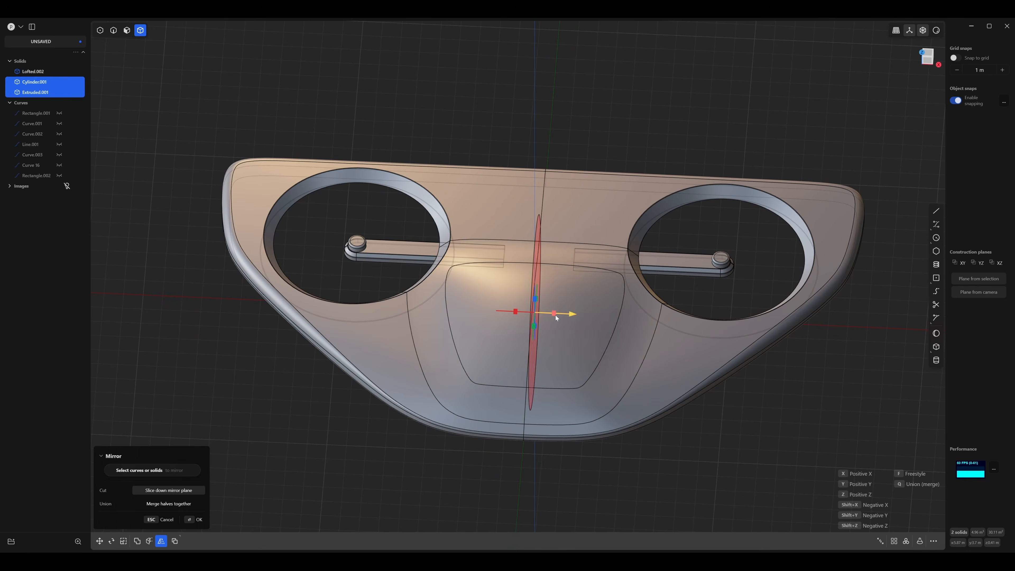
{"action": "key", "text": "Return"}
{"action": "left_click", "coordinate": [703, 421]}
{"action": "middle_click_drag", "start_coordinate": [703, 421], "coordinate": [563, 410]}
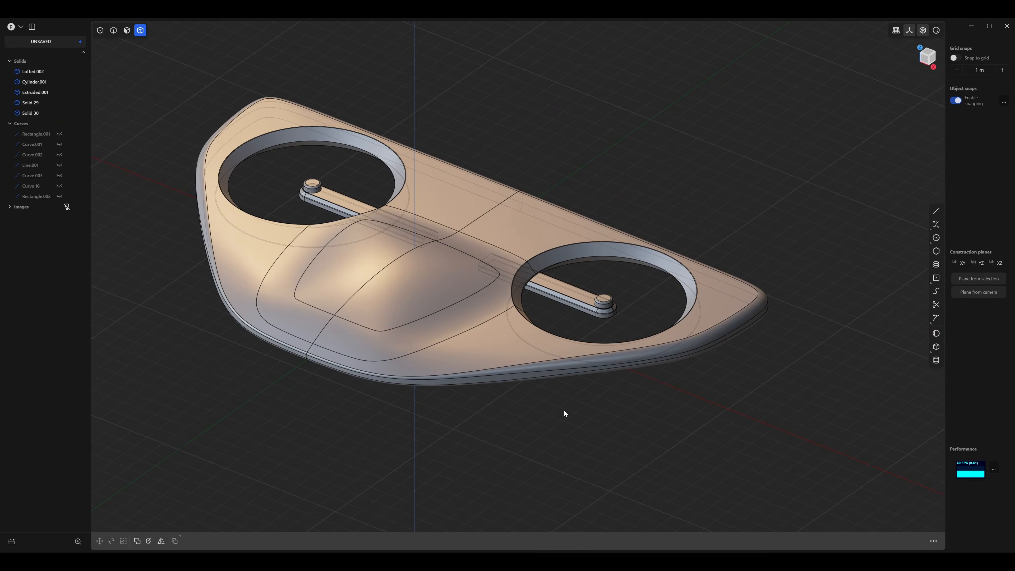
Display the drone in the glossy red material with edges hidden and examine its surfaces in perspective and from above.
{"action": "right_click", "coordinate": [938, 34]}
{"action": "left_click", "coordinate": [918, 62]}
{"action": "key", "text": "e"}
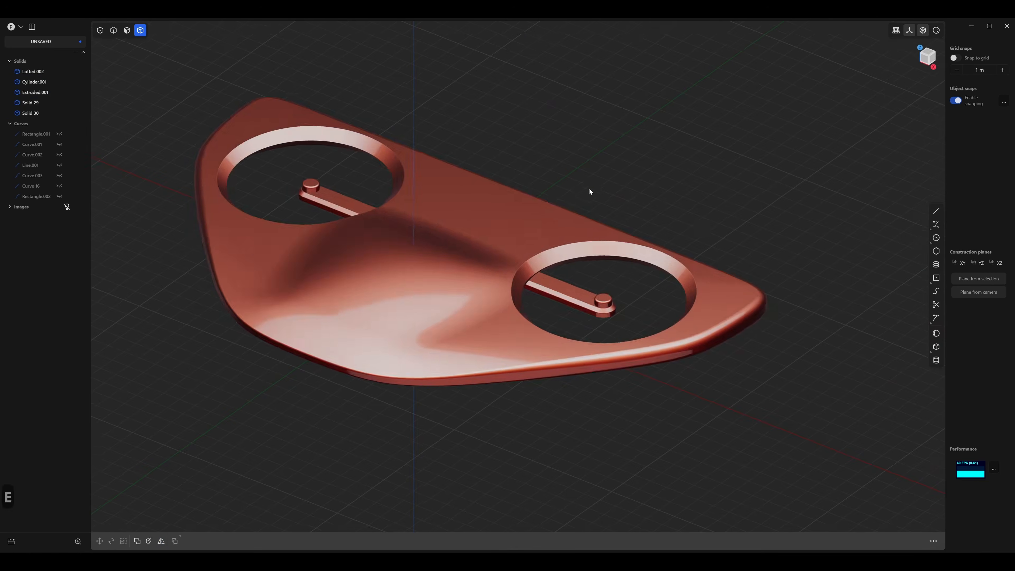
{"action": "middle_click_drag", "start_coordinate": [589, 189], "coordinate": [586, 214]}
{"action": "middle_click_drag", "start_coordinate": [586, 214], "coordinate": [683, 374], "text": "shift"}
{"action": "scroll", "coordinate": [622, 296], "scroll_direction": "up", "scroll_amount": 3}
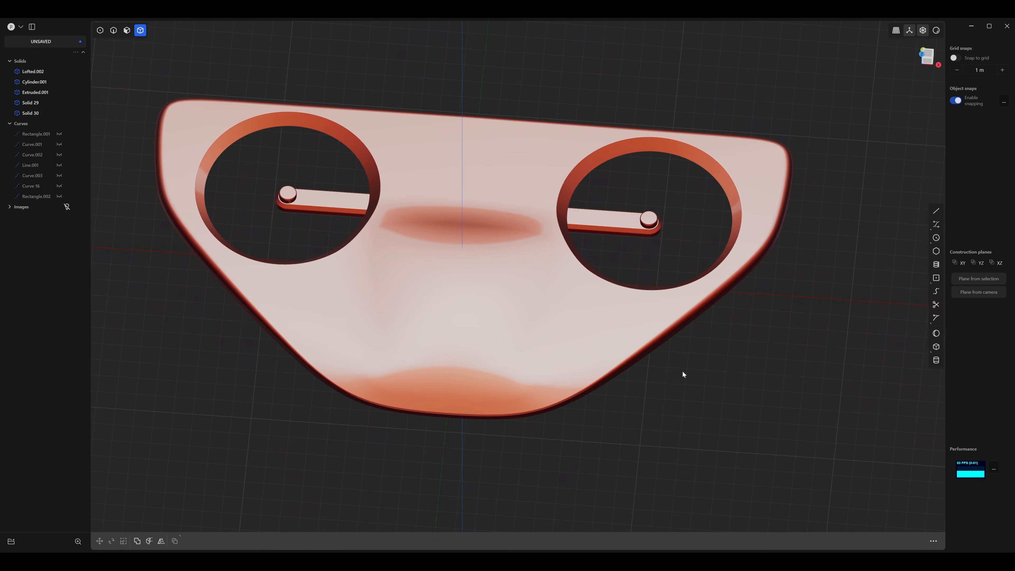
{"action": "key", "text": "7"}
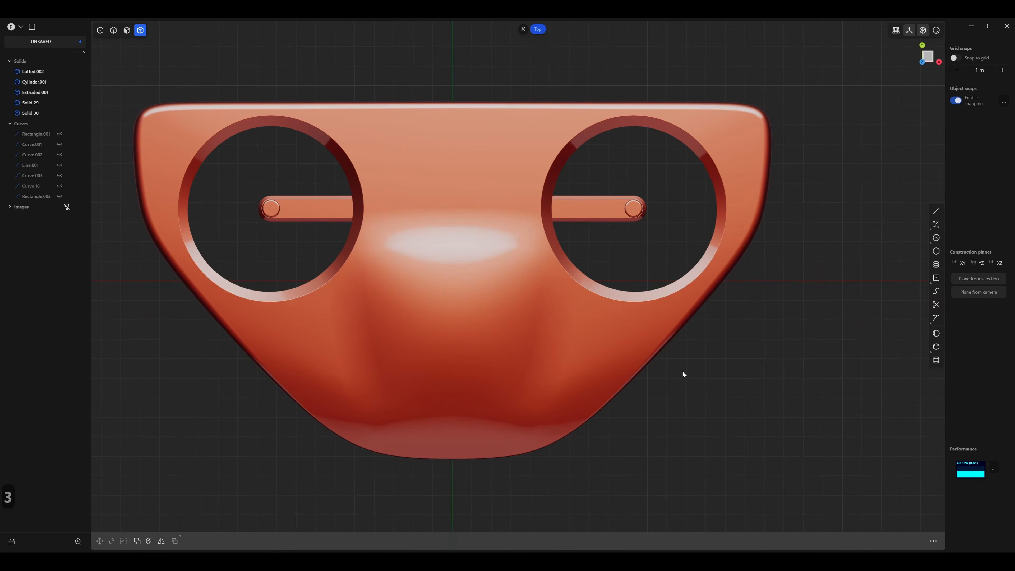
Switch the display back to the default grey material and show the edges again.
{"action": "left_click", "coordinate": [936, 32]}
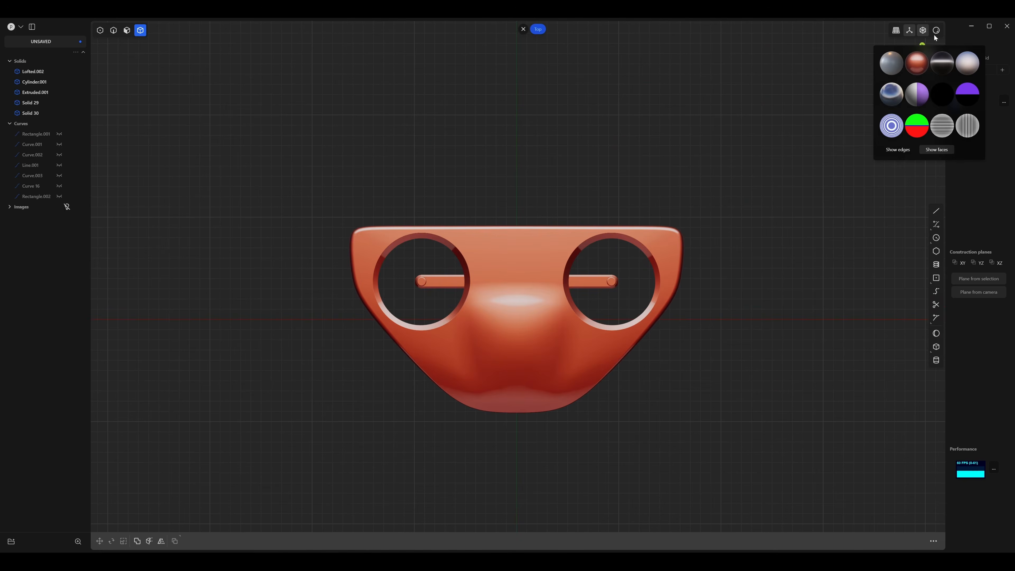
{"action": "left_click", "coordinate": [890, 70]}
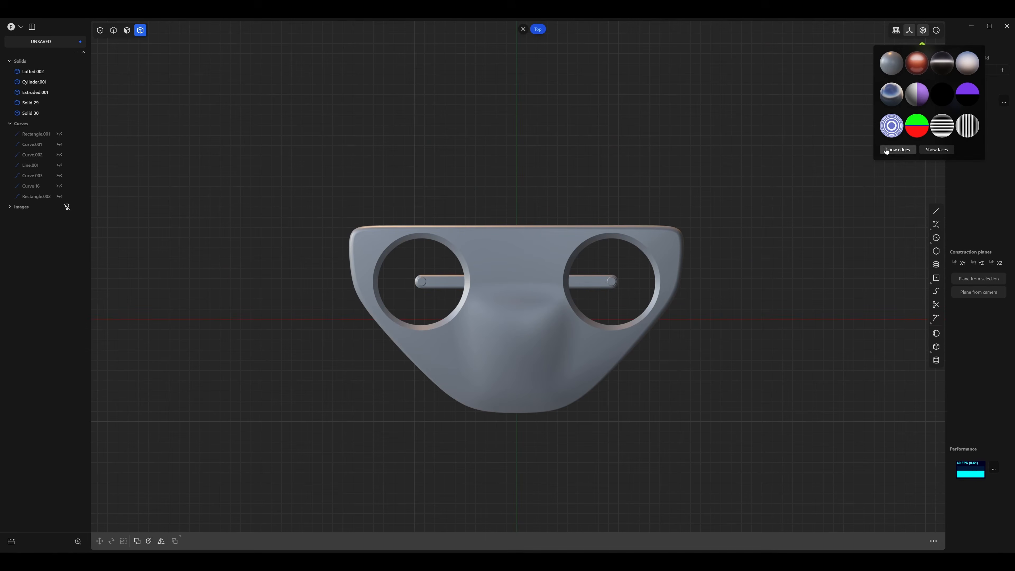
{"action": "left_click", "coordinate": [895, 150]}
{"action": "mouse_move", "coordinate": [759, 245]}
{"action": "middle_mouse_down", "text": "shift"}
{"action": "mouse_move", "coordinate": [679, 210]}
{"action": "mouse_move", "coordinate": [739, 278]}
{"action": "middle_mouse_up", "text": "shift"}
{"action": "scroll", "coordinate": [679, 211], "scroll_direction": "up", "scroll_amount": 2}
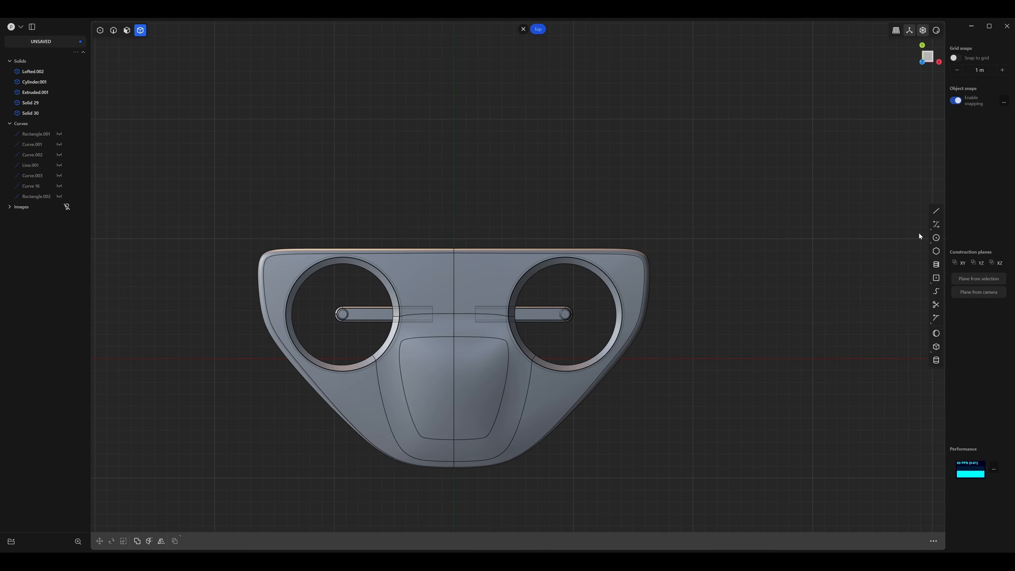
Draw a short horizontal line about 1.4 m long in the empty area behind and beyond the body's outer corner in top view.
{"action": "left_click", "coordinate": [936, 211]}
{"action": "scroll", "coordinate": [487, 178], "scroll_direction": "up", "scroll_amount": 3}
{"action": "middle_click_drag", "start_coordinate": [667, 229], "coordinate": [524, 227], "text": "shift"}
{"action": "middle_click_drag", "start_coordinate": [694, 153], "coordinate": [616, 259], "text": "shift"}
{"action": "left_click", "coordinate": [452, 186]}
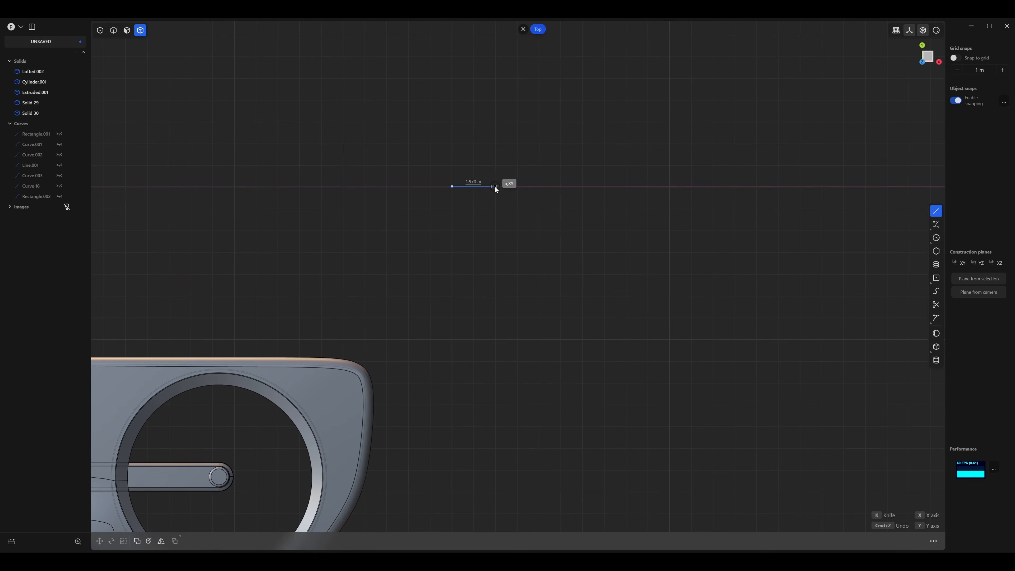
{"action": "left_click", "coordinate": [484, 196]}
{"action": "middle_click_drag", "start_coordinate": [490, 196], "coordinate": [545, 199], "text": "shift"}
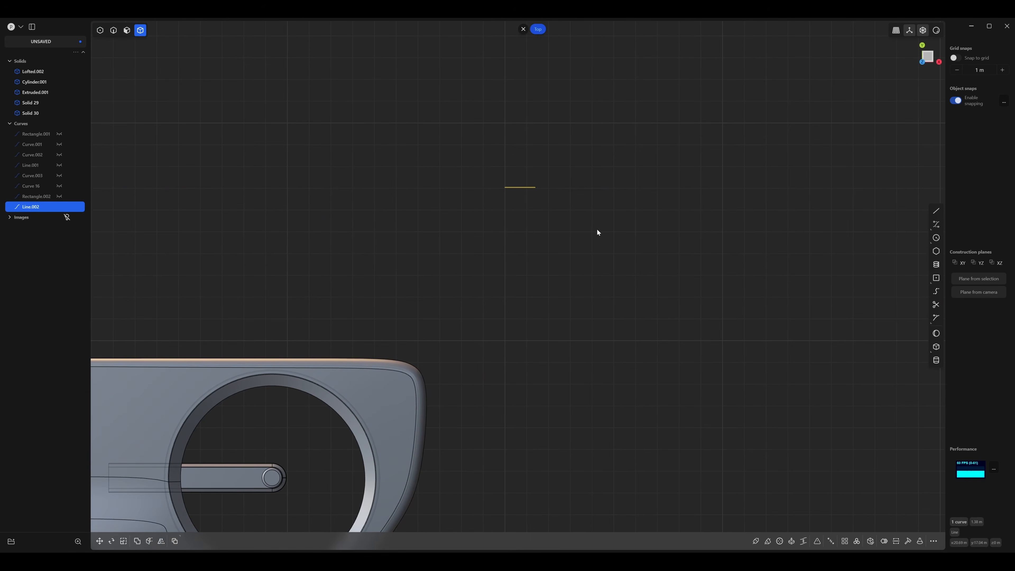
Create a rectangular array of 5 copies of the short line along the Y axis over an extent of about 4.58 m.
{"action": "left_click", "coordinate": [845, 541]}
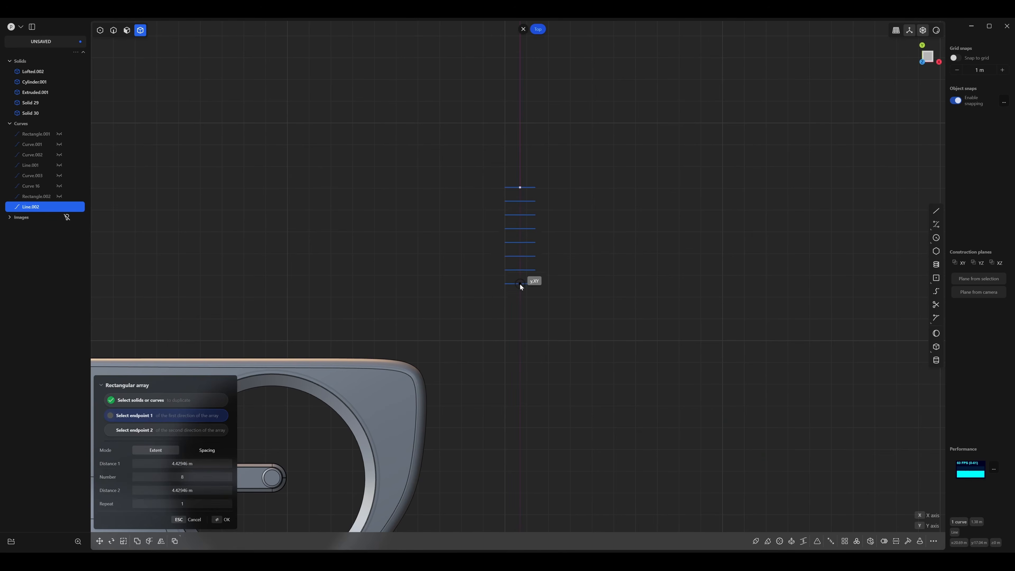
{"action": "left_click", "coordinate": [519, 287]}
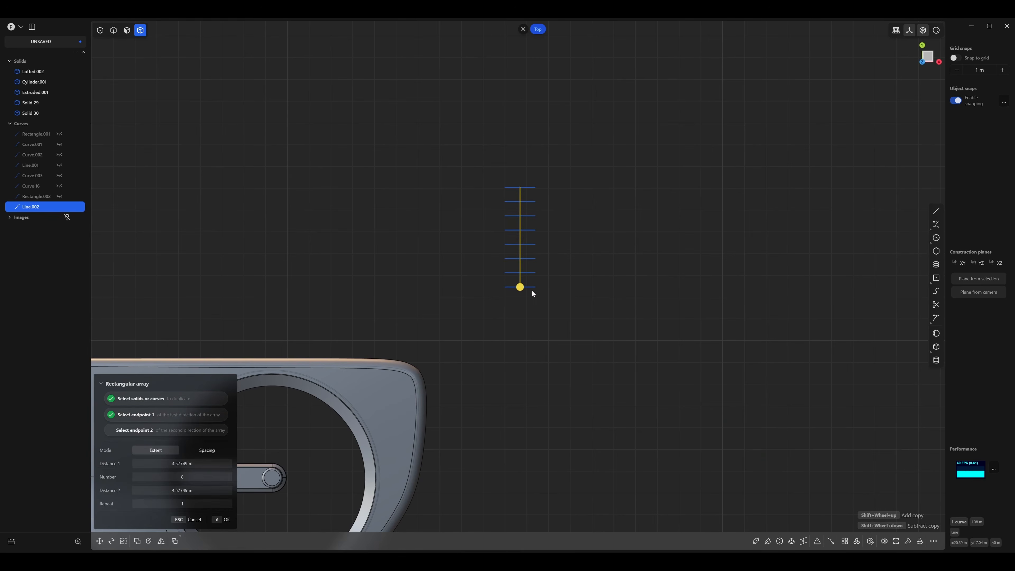
{"action": "left_click", "coordinate": [198, 477]}
{"action": "type", "text": "5"}
{"action": "key", "text": "Return"}
{"action": "key", "text": "Return"}
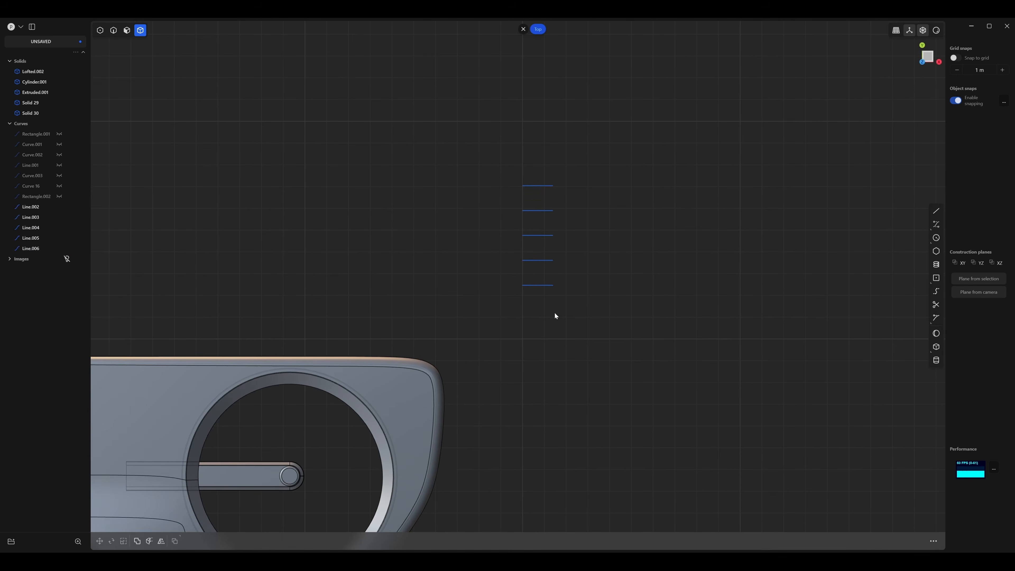
{"action": "middle_click_drag", "start_coordinate": [555, 311], "coordinate": [572, 326]}
{"action": "scroll", "coordinate": [563, 323], "scroll_direction": "down", "scroll_amount": 1}
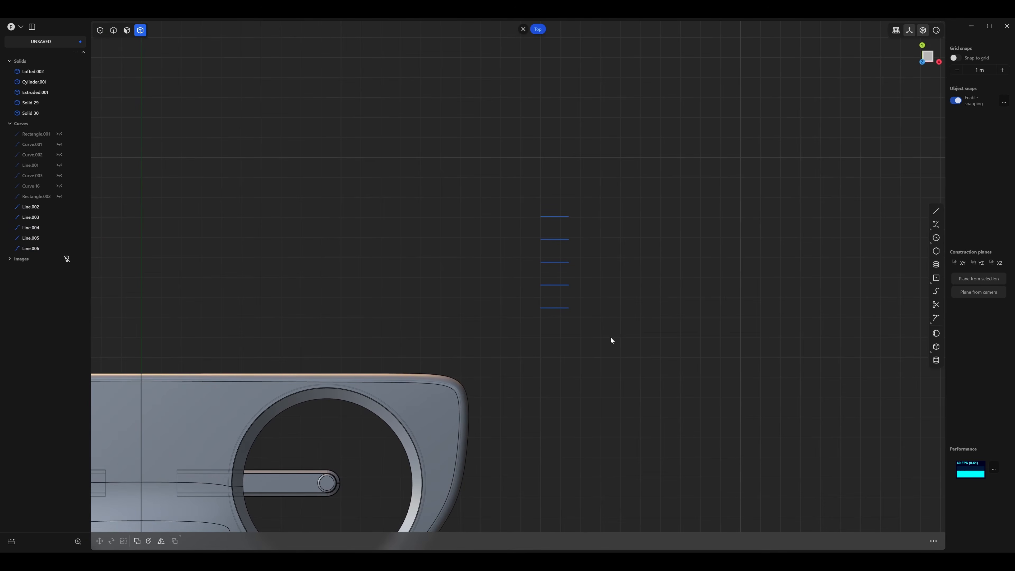
Scale the two uppermost lines horizontally about their shared centre to about 0.6 m long.
{"action": "key", "text": "1"}
{"action": "left_click_drag", "start_coordinate": [572, 242], "coordinate": [529, 256]}
{"action": "key", "text": "s"}
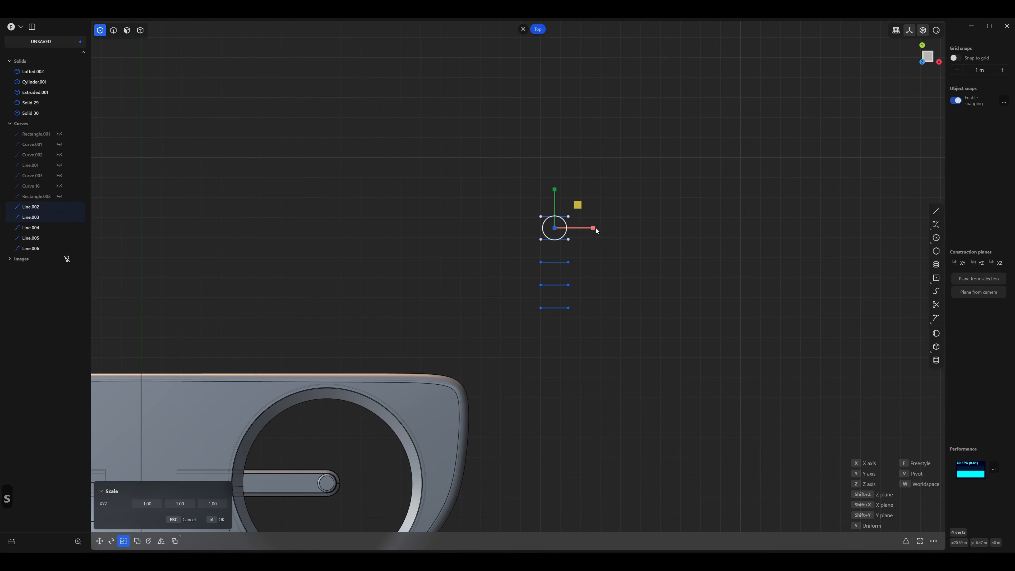
{"action": "left_click_drag", "start_coordinate": [596, 227], "coordinate": [542, 245]}
{"action": "right_click", "coordinate": [572, 232]}
Move the second line from the top upward along the Y axis, closer to the uppermost line.
{"action": "key", "text": "g"}
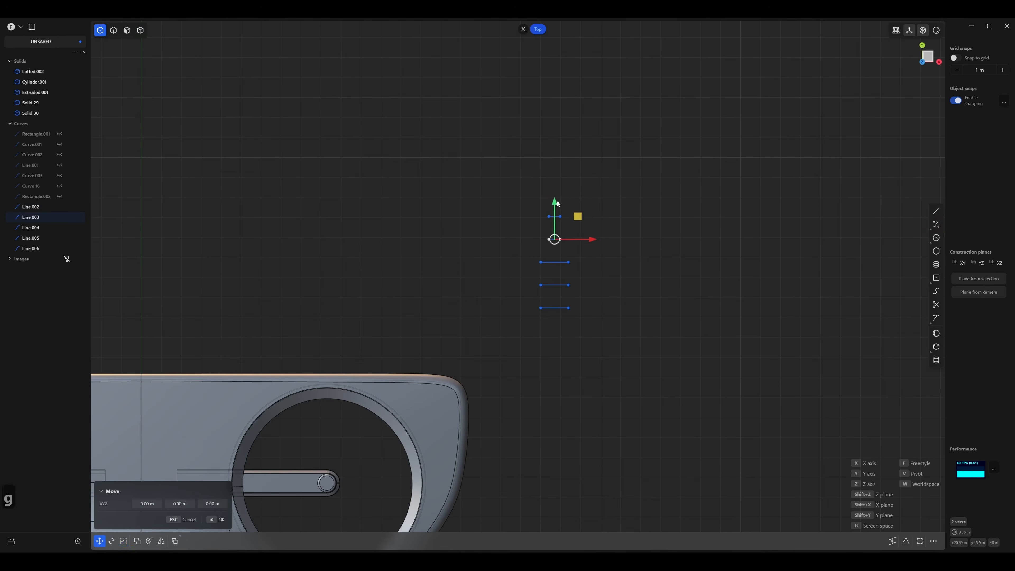
{"action": "left_click_drag", "start_coordinate": [557, 201], "coordinate": [559, 192]}
{"action": "right_click", "coordinate": [559, 194]}
{"action": "left_click", "coordinate": [585, 235]}
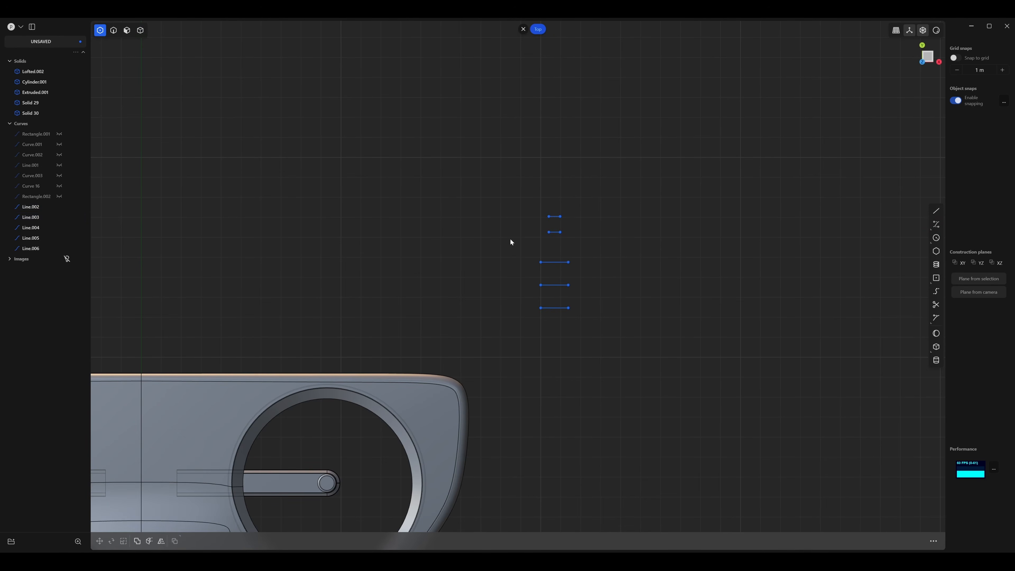
Scale the lowest line about its centre to about 0.7 m long.
{"action": "left_click_drag", "start_coordinate": [524, 300], "coordinate": [576, 309]}
{"action": "key", "text": "s"}
{"action": "right_click", "coordinate": [587, 327]}
{"action": "left_click", "coordinate": [587, 326]}
Move the left endpoints of the two middle lines inward along the X axis by about 0.28 m.
{"action": "middle_click_drag", "start_coordinate": [668, 346], "coordinate": [593, 316], "text": "shift"}
{"action": "scroll", "coordinate": [593, 316], "scroll_direction": "up", "scroll_amount": 1}
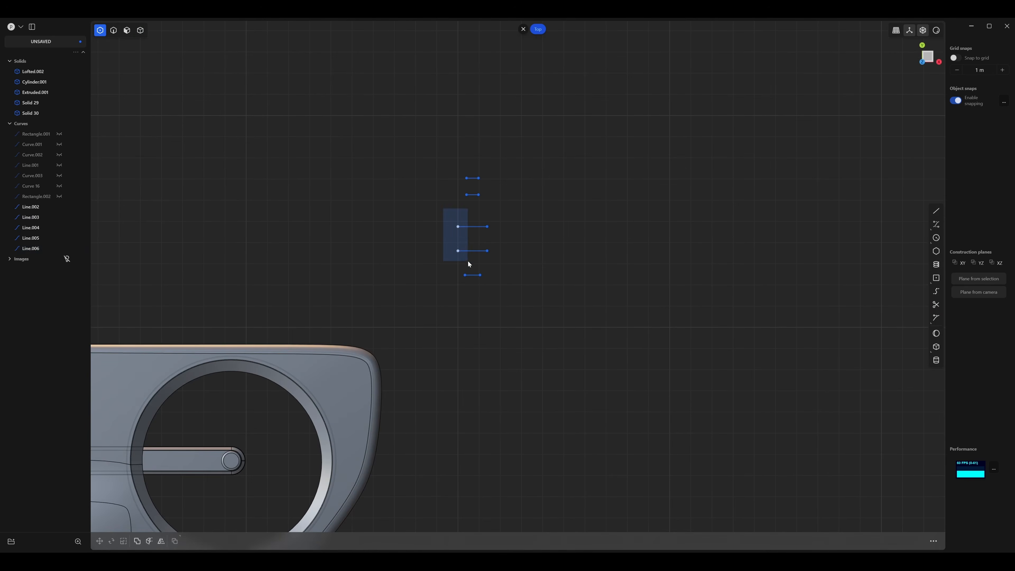
{"action": "key", "text": "g"}
{"action": "left_click_drag", "start_coordinate": [468, 261], "coordinate": [501, 242]}
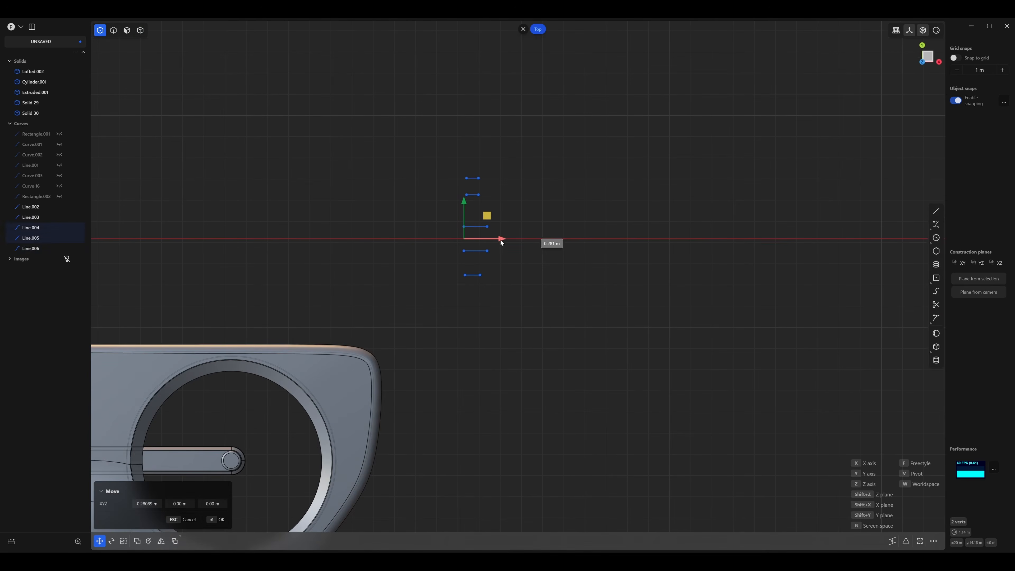
{"action": "left_click", "coordinate": [529, 245]}
Shorten the lowest line further about its centre to about 0.6 m.
{"action": "scroll", "coordinate": [583, 284], "scroll_direction": "up", "scroll_amount": 3}
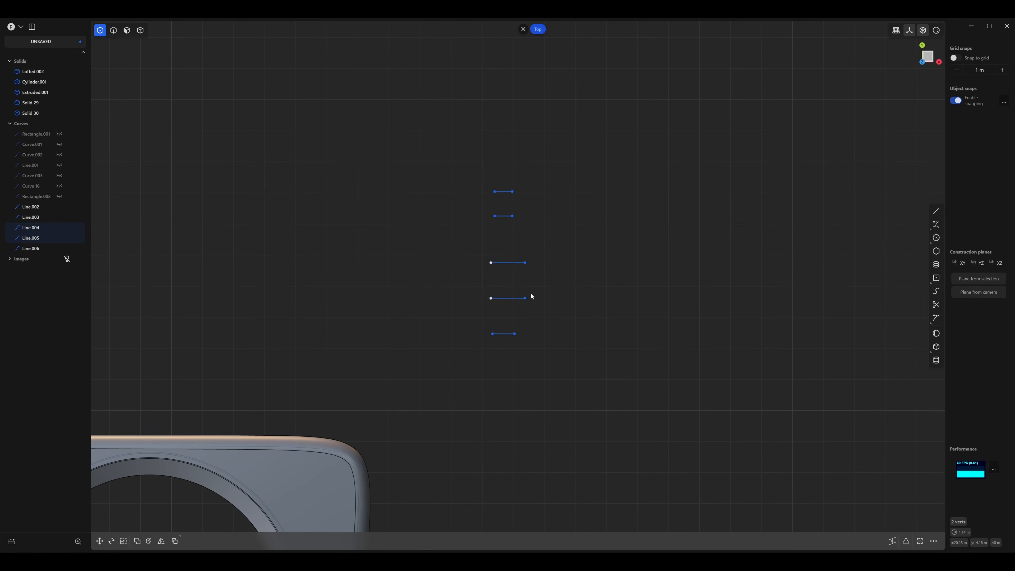
{"action": "middle_click_drag", "start_coordinate": [537, 304], "coordinate": [585, 260], "text": "shift"}
{"action": "scroll", "coordinate": [591, 266], "scroll_direction": "up", "scroll_amount": 2}
{"action": "left_click_drag", "start_coordinate": [536, 312], "coordinate": [535, 311]}
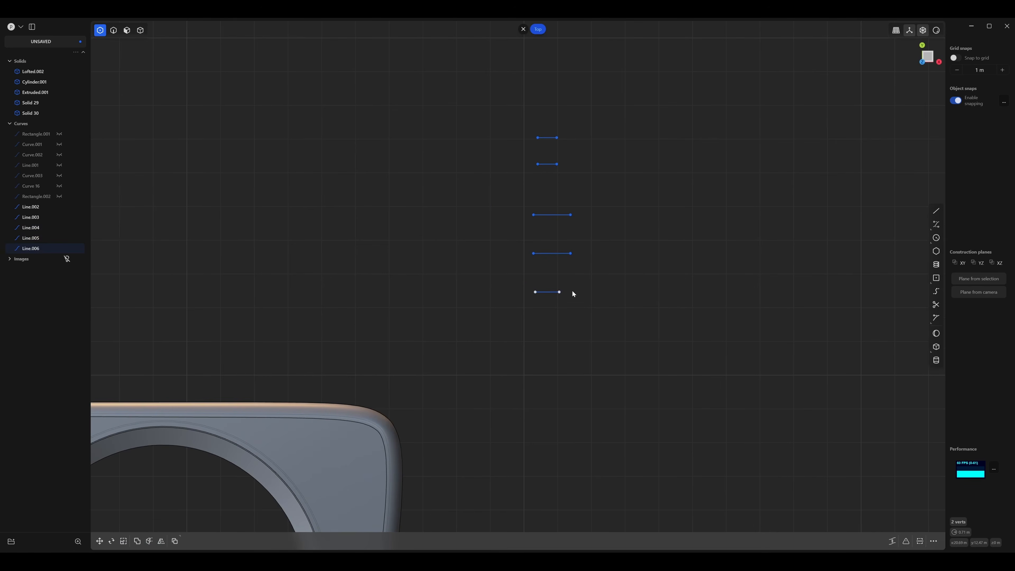
{"action": "key", "text": "s"}
{"action": "left_click_drag", "start_coordinate": [590, 290], "coordinate": [583, 291]}
{"action": "right_click", "coordinate": [576, 303]}
Bow the lowest line into a shallow arc by pulling its midpoint down about 0.21 m along the Y axis.
{"action": "key", "text": "2"}
{"action": "middle_click_drag", "start_coordinate": [539, 298], "coordinate": [485, 360], "text": "shift"}
{"action": "scroll", "coordinate": [519, 322], "scroll_direction": "up", "scroll_amount": 2}
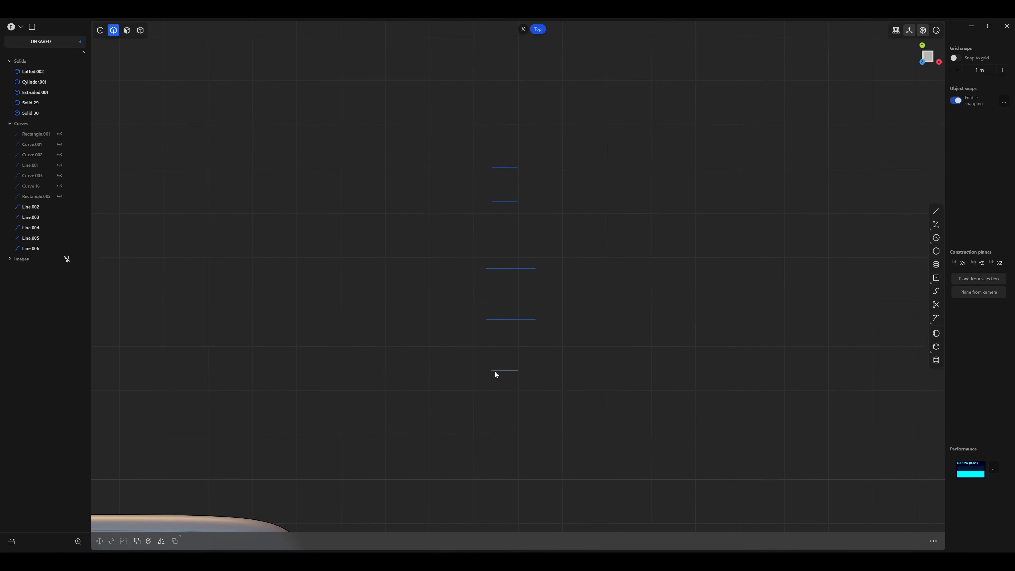
{"action": "left_click", "coordinate": [508, 371]}
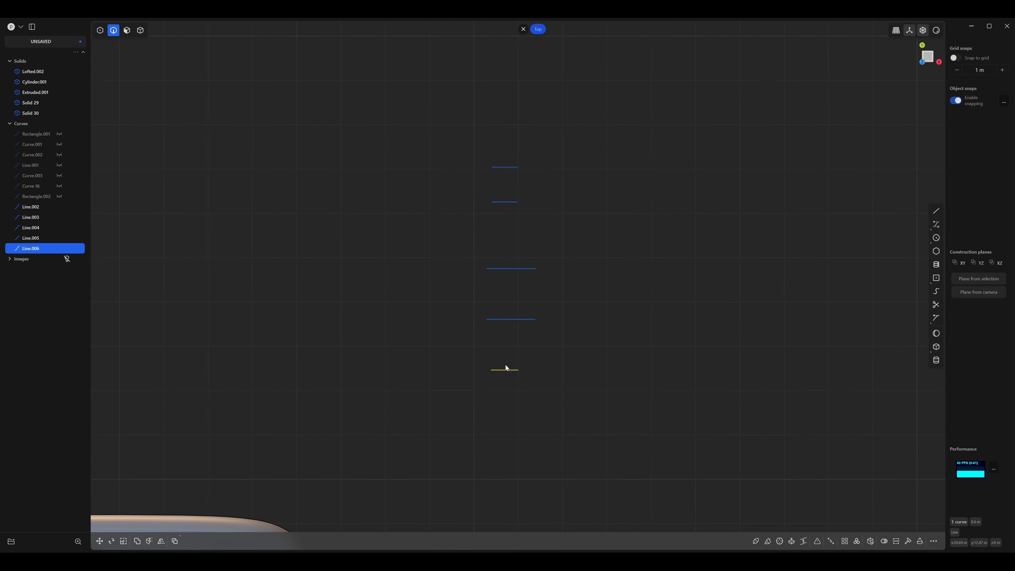
{"action": "key", "text": "shift+1"}
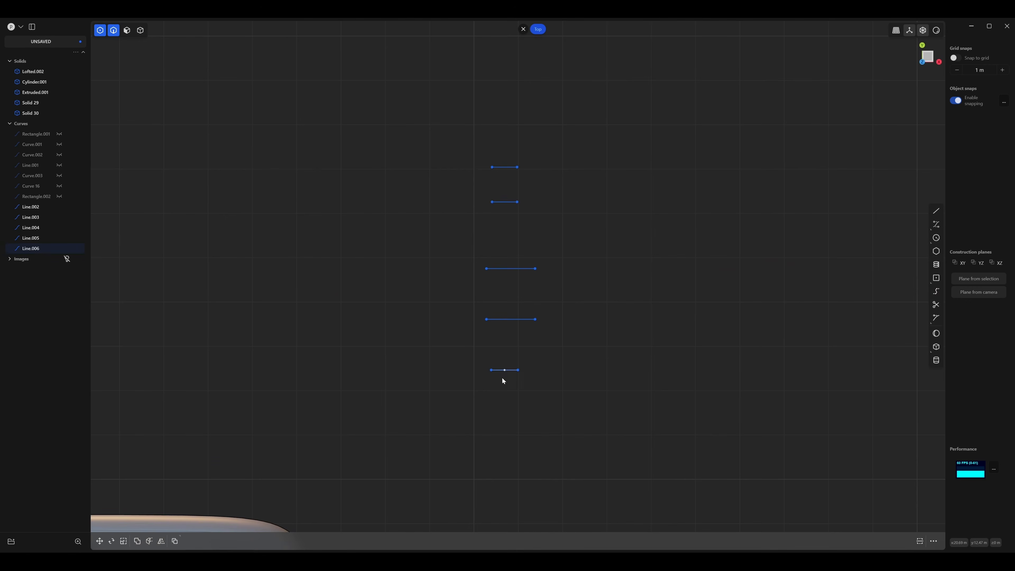
{"action": "key", "text": "1"}
{"action": "key", "text": "g"}
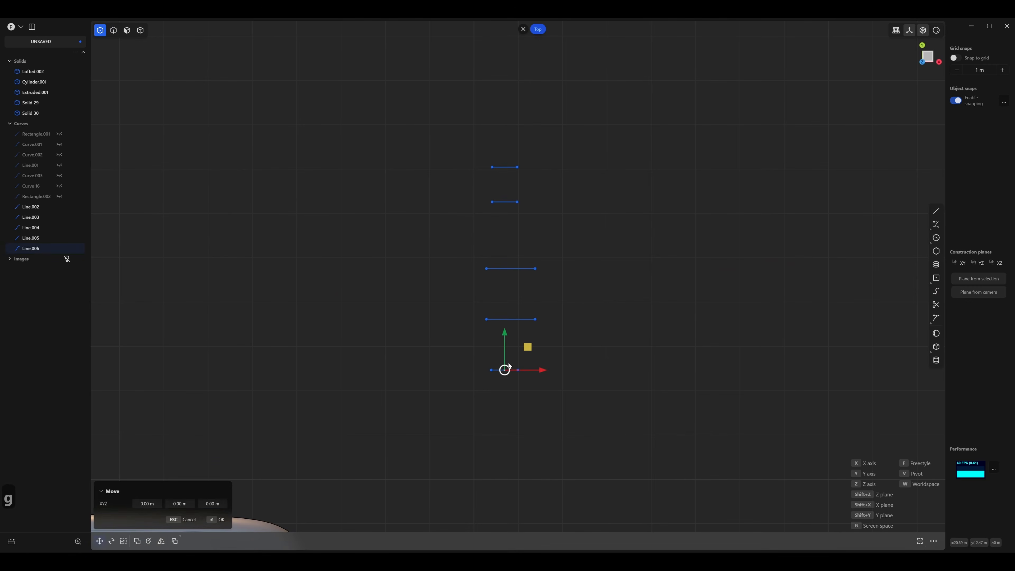
{"action": "left_click_drag", "start_coordinate": [505, 339], "coordinate": [513, 374]}
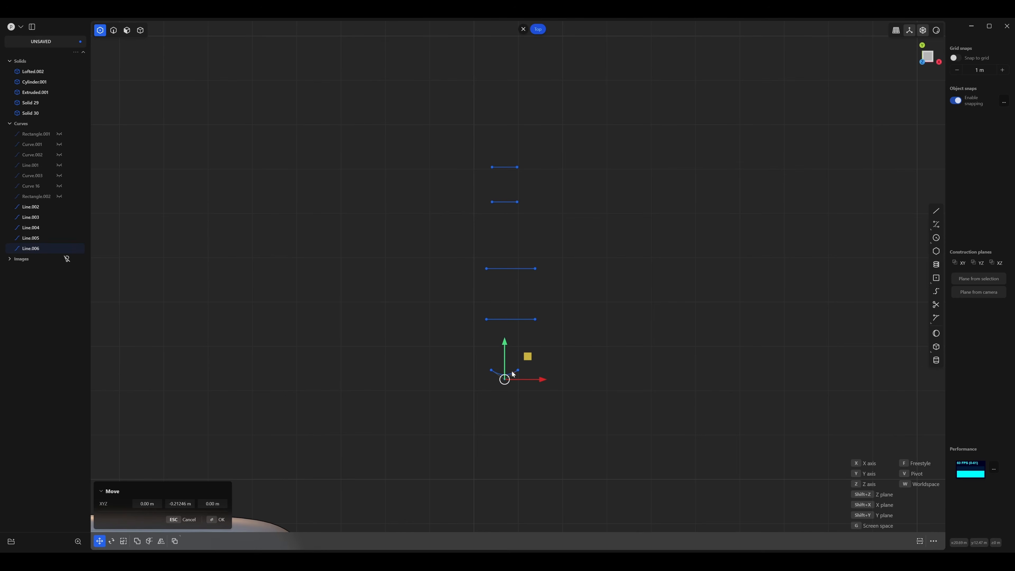
{"action": "left_click", "coordinate": [553, 340]}
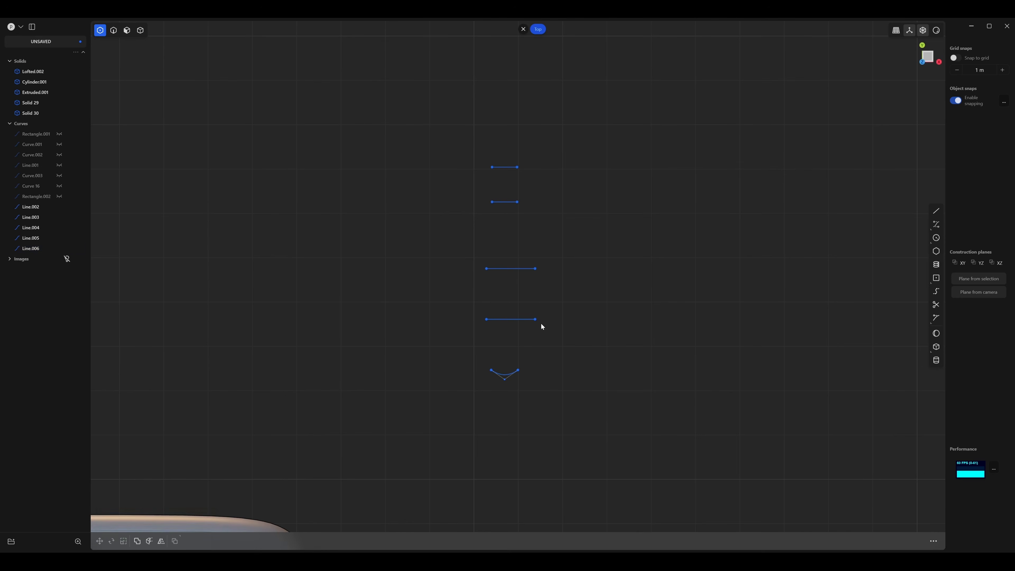
Move the right endpoints of the two uppermost lines inward along the X axis by about 0.12 m.
{"action": "key", "text": "2"}
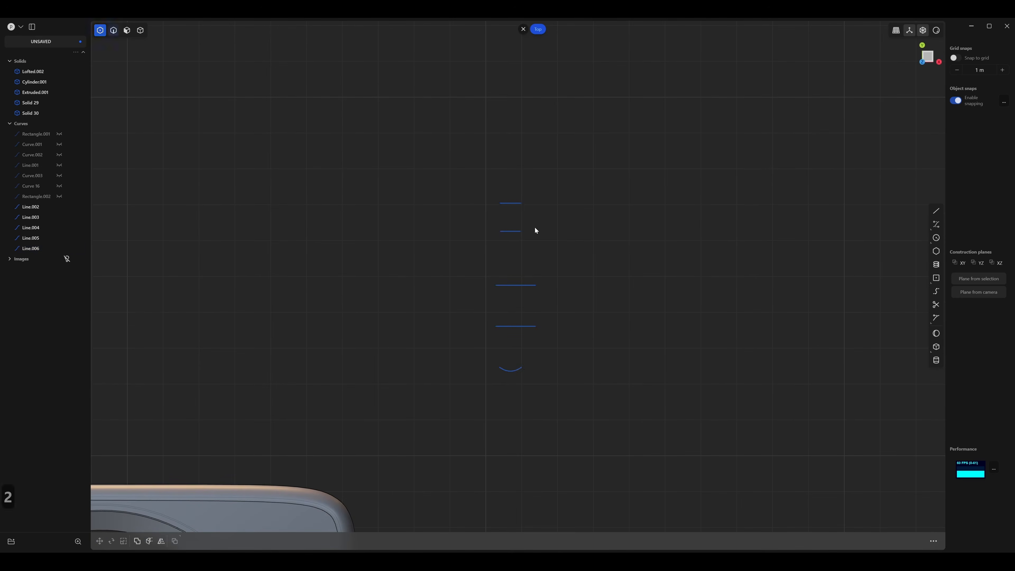
{"action": "left_click_drag", "start_coordinate": [532, 194], "coordinate": [510, 239]}
{"action": "key", "text": "1"}
{"action": "left_click_drag", "start_coordinate": [536, 188], "coordinate": [513, 239]}
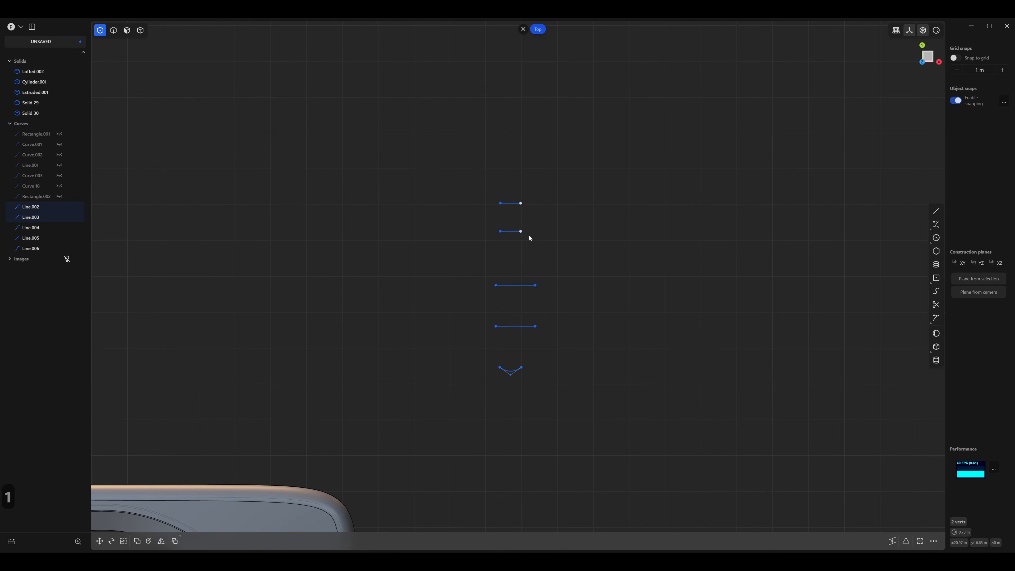
{"action": "key", "text": "g"}
{"action": "key", "text": "x"}
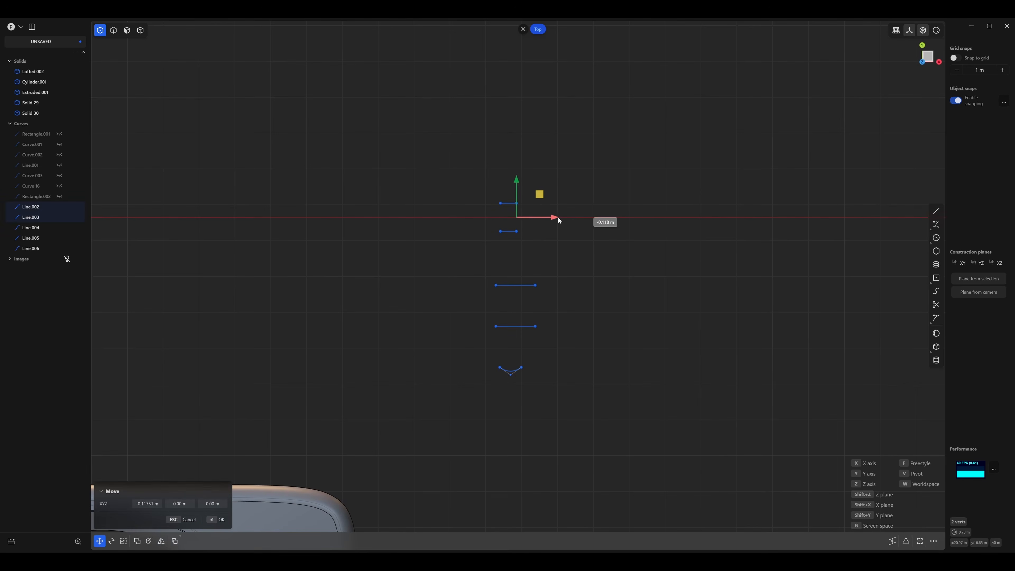
{"action": "left_click", "coordinate": [558, 218]}
Rotate the two uppermost lines together by 15 degrees about the negative Y axis.
{"action": "key", "text": "2"}
{"action": "middle_click_drag", "start_coordinate": [565, 266], "coordinate": [483, 278]}
{"action": "middle_click_drag", "start_coordinate": [415, 340], "coordinate": [481, 270]}
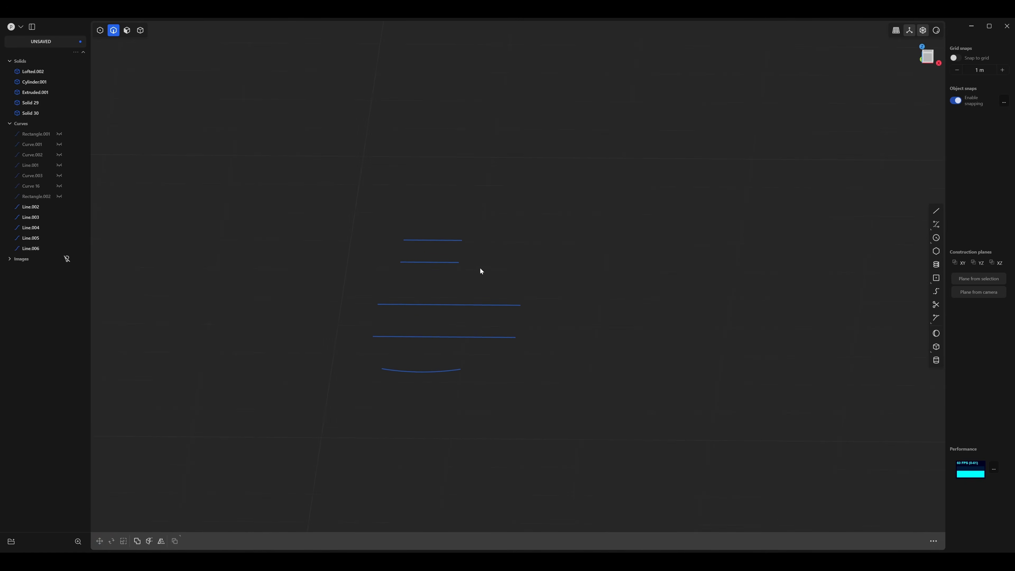
{"action": "key", "text": "2"}
{"action": "left_click_drag", "start_coordinate": [483, 205], "coordinate": [408, 284]}
{"action": "key", "text": "r"}
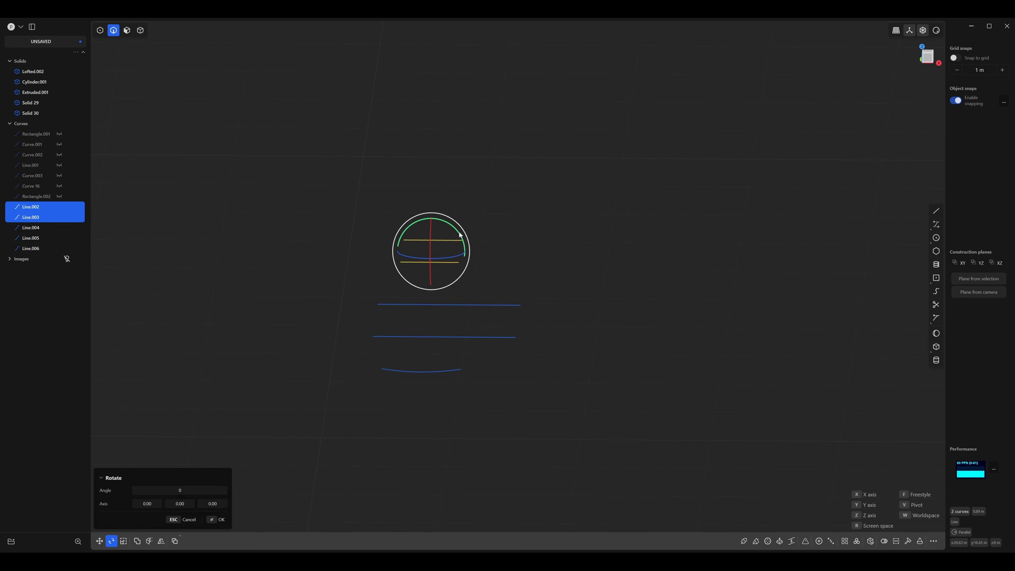
{"action": "left_click_drag", "start_coordinate": [459, 235], "coordinate": [456, 234]}
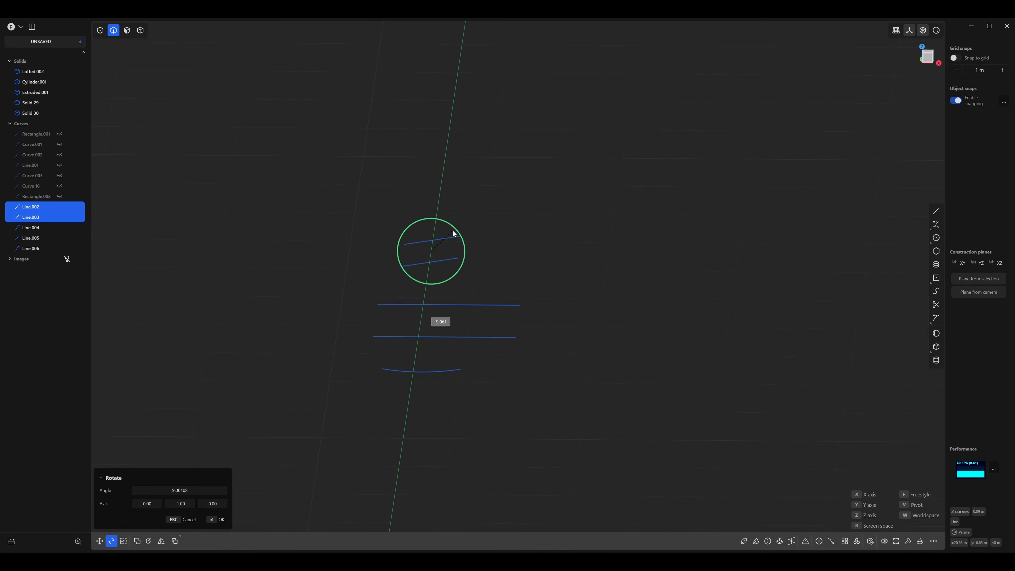
{"action": "type", "text": "14-"}
{"action": "left_click", "coordinate": [453, 230]}
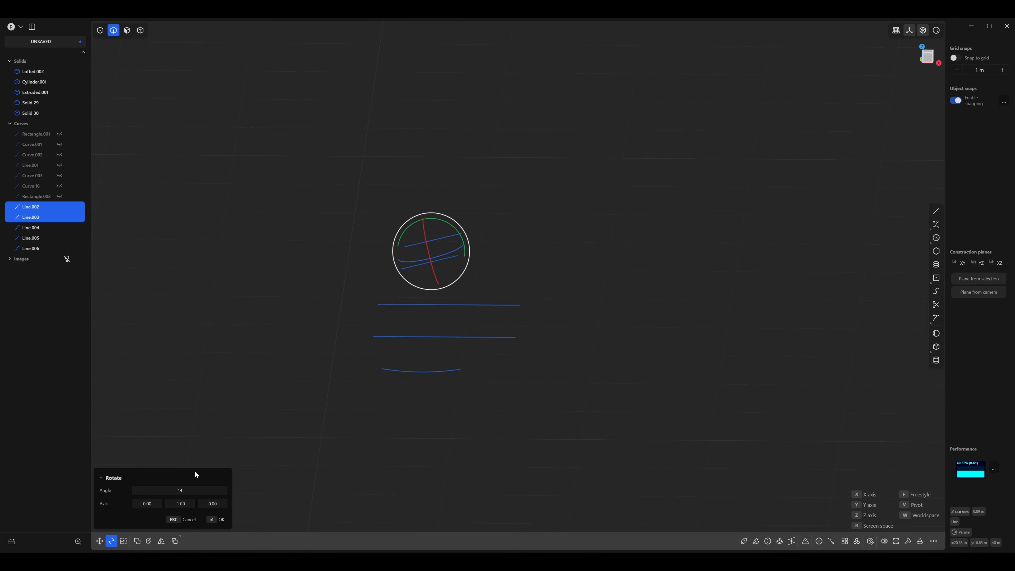
{"action": "left_click", "coordinate": [183, 490]}
{"action": "type", "text": "15"}
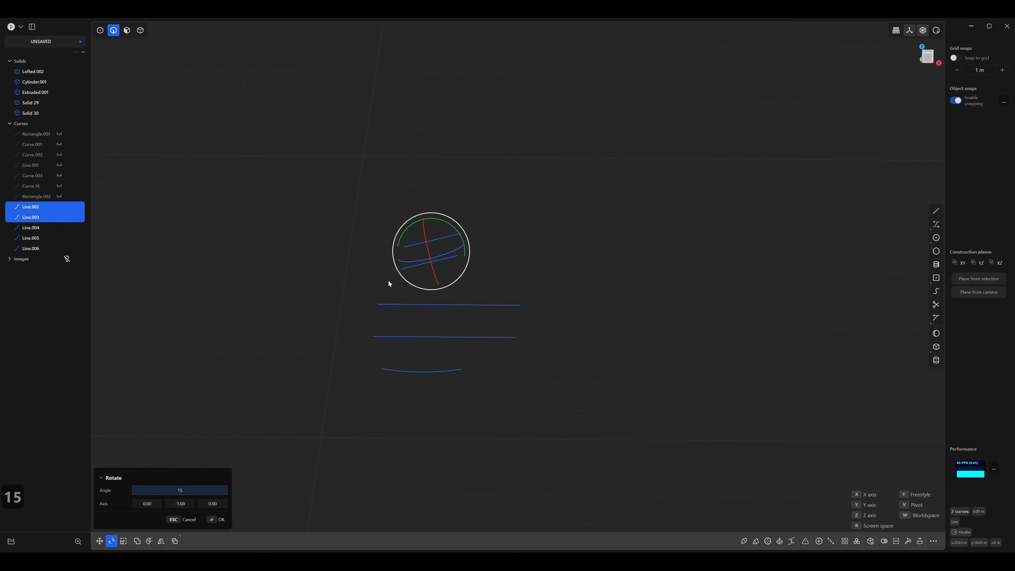
{"action": "key", "text": "Return"}
{"action": "left_click", "coordinate": [471, 279]}
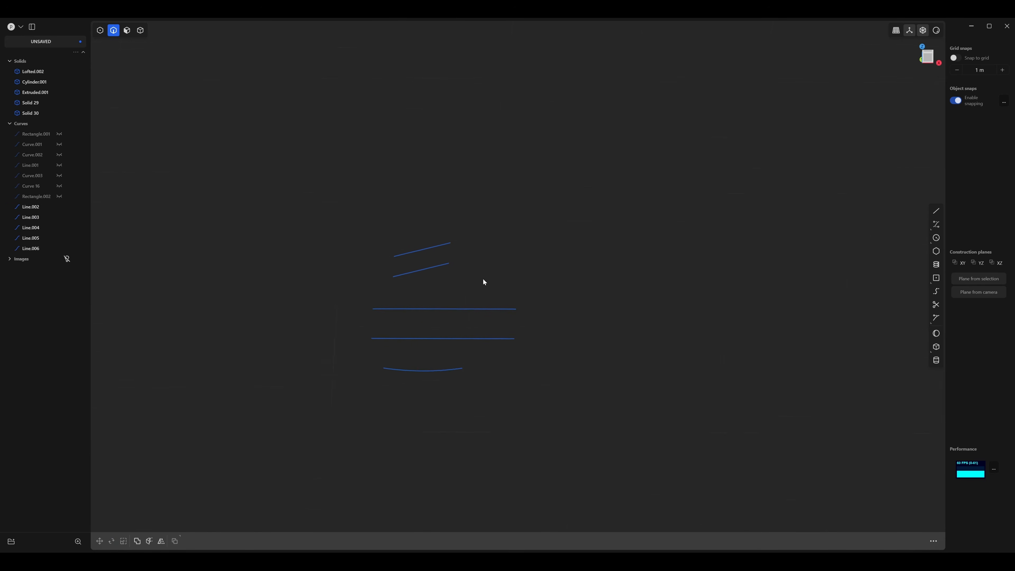
Rotate the two long middle lines together by 6 degrees about the negative Y axis.
{"action": "scroll", "coordinate": [485, 280], "scroll_direction": "up", "scroll_amount": 2}
{"action": "middle_click_drag", "start_coordinate": [494, 291], "coordinate": [511, 282], "text": "shift"}
{"action": "middle_click_drag", "start_coordinate": [510, 285], "coordinate": [508, 312]}
{"action": "left_click_drag", "start_coordinate": [576, 264], "coordinate": [507, 350]}
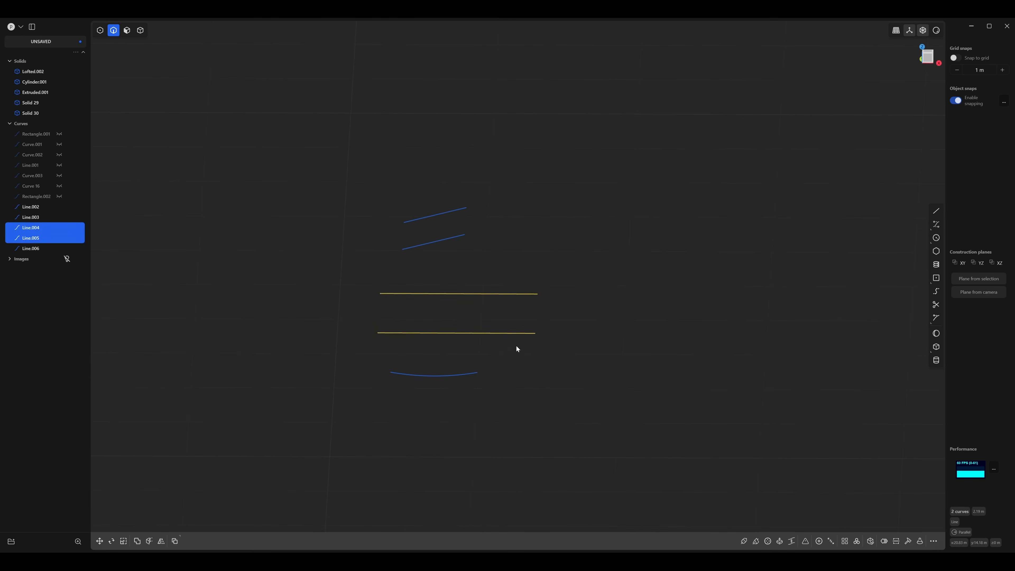
{"action": "key", "text": "r"}
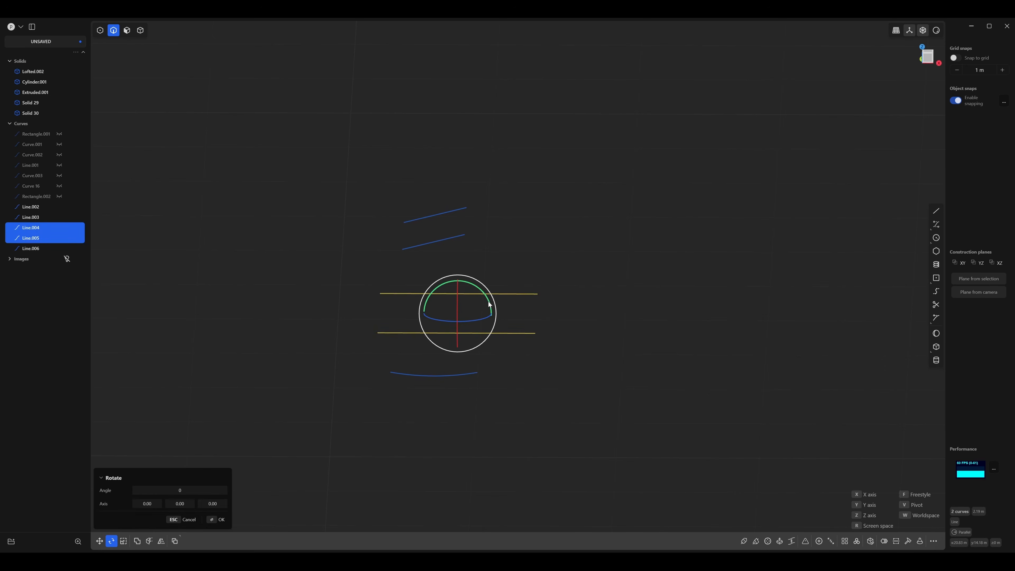
{"action": "left_click_drag", "start_coordinate": [489, 304], "coordinate": [488, 291]}
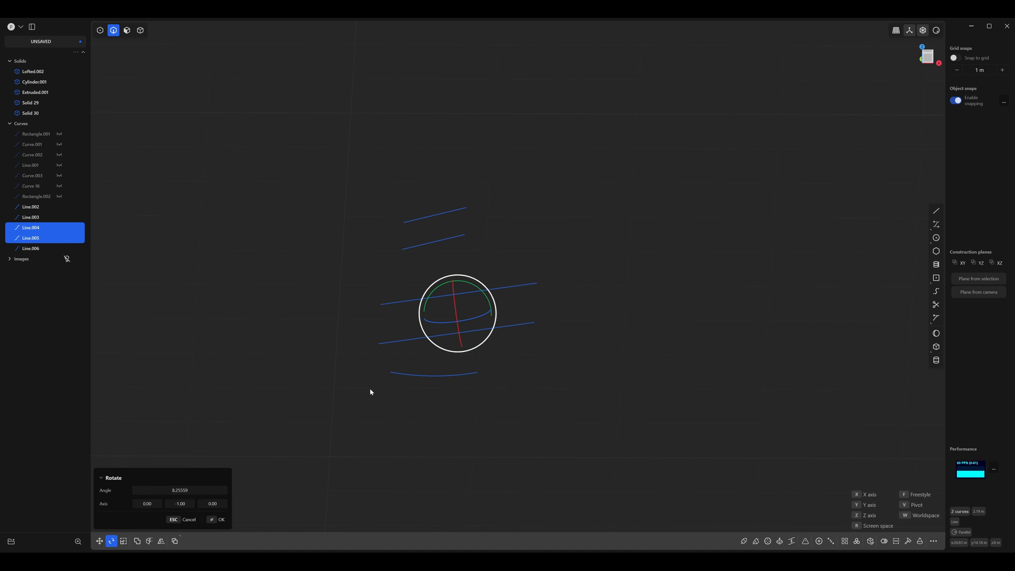
{"action": "left_click", "coordinate": [191, 487]}
{"action": "type", "text": "6"}
{"action": "key", "text": "Return"}
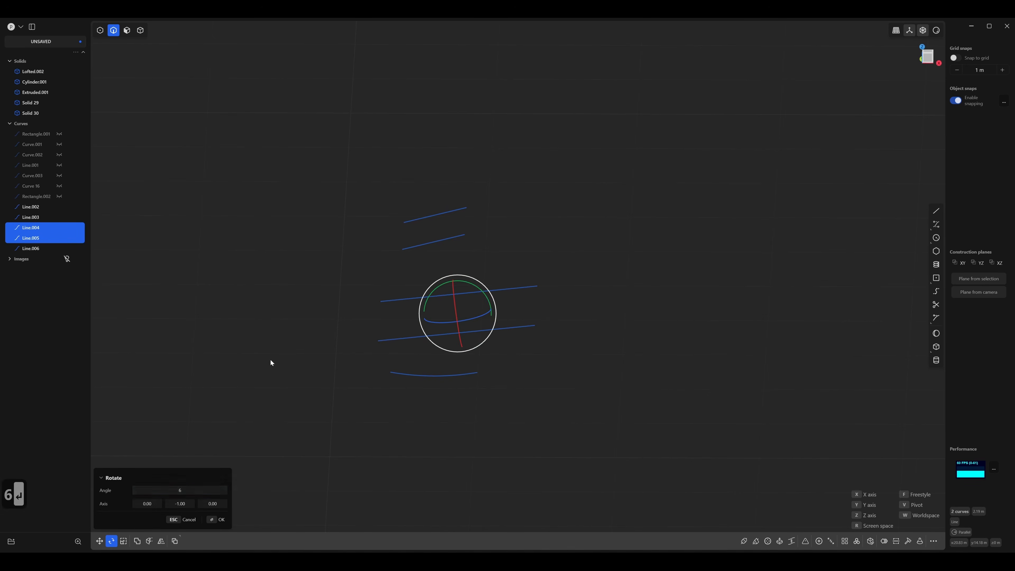
{"action": "left_click", "coordinate": [281, 309]}
Loft a sheet between the two short tilted lines at the blade's root.
{"action": "mouse_move", "coordinate": [465, 286]}
{"action": "middle_mouse_down"}
{"action": "mouse_move", "coordinate": [484, 297]}
{"action": "mouse_move", "coordinate": [441, 328]}
{"action": "mouse_move", "coordinate": [448, 290]}
{"action": "middle_mouse_up"}
{"action": "key", "text": "2"}
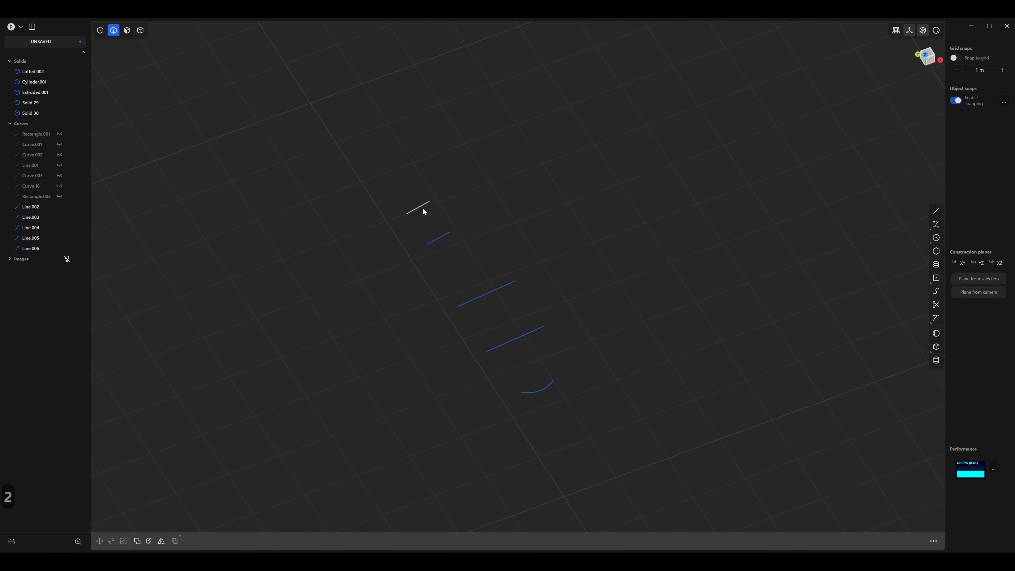
{"action": "left_click", "coordinate": [424, 210]}
{"action": "left_click", "coordinate": [438, 237], "text": "shift"}
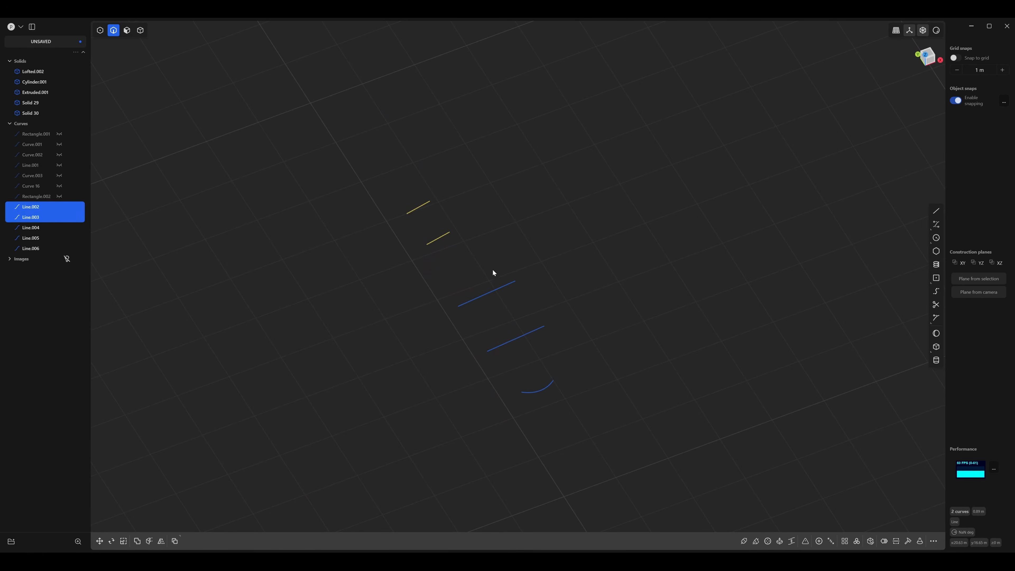
{"action": "key", "text": "l"}
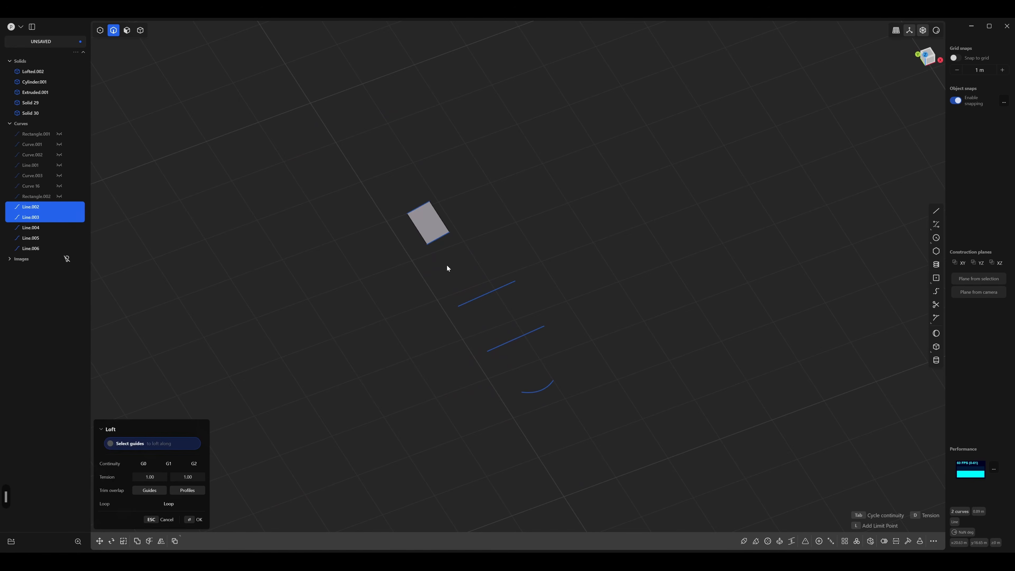
{"action": "key", "text": "Return"}
Hide the root sheet's outer line and loft with G1 continuity from that sheet edge through the two long lines to the curved tip.
{"action": "middle_click_drag", "start_coordinate": [446, 265], "coordinate": [421, 243]}
{"action": "left_click", "coordinate": [421, 243]}
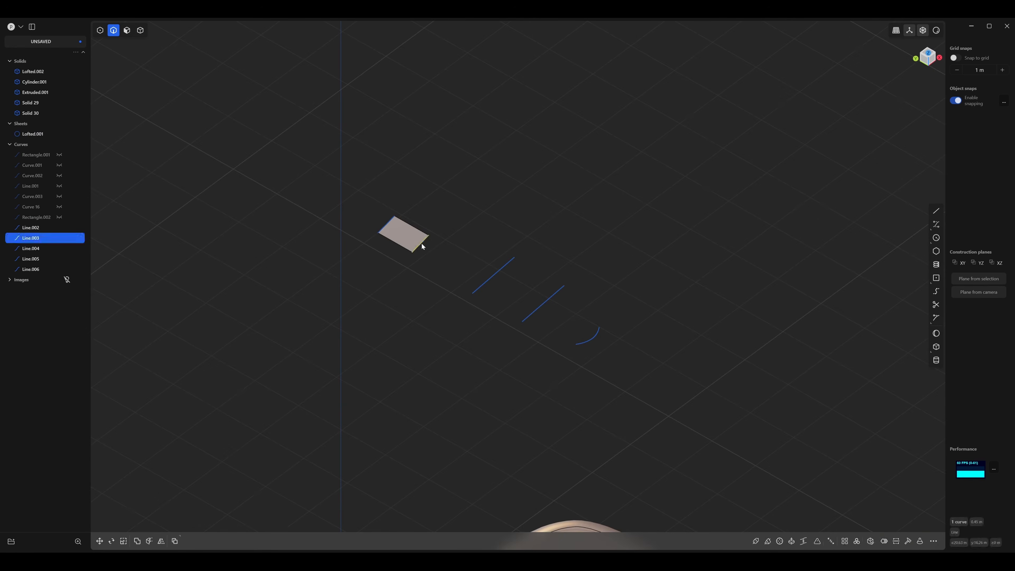
{"action": "key", "text": "h"}
{"action": "left_click", "coordinate": [420, 245]}
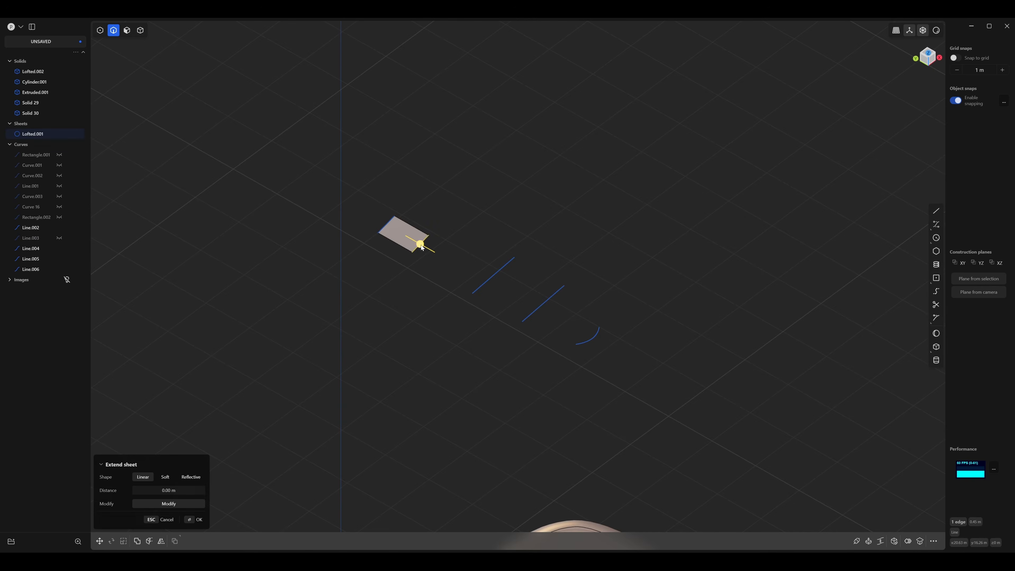
{"action": "left_click", "coordinate": [489, 277]}
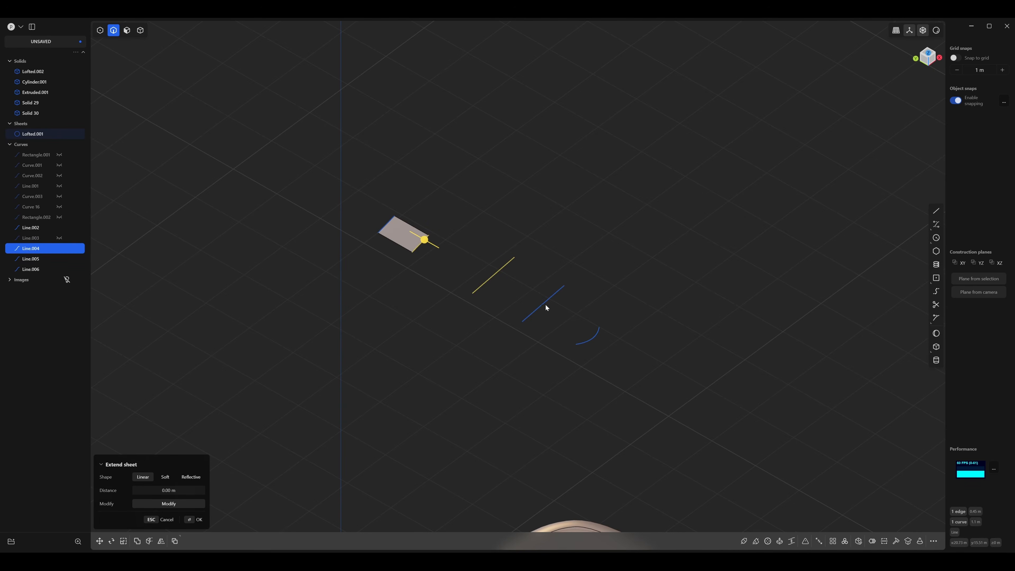
{"action": "left_click", "coordinate": [546, 304]}
{"action": "left_click", "coordinate": [589, 340]}
{"action": "key", "text": "l"}
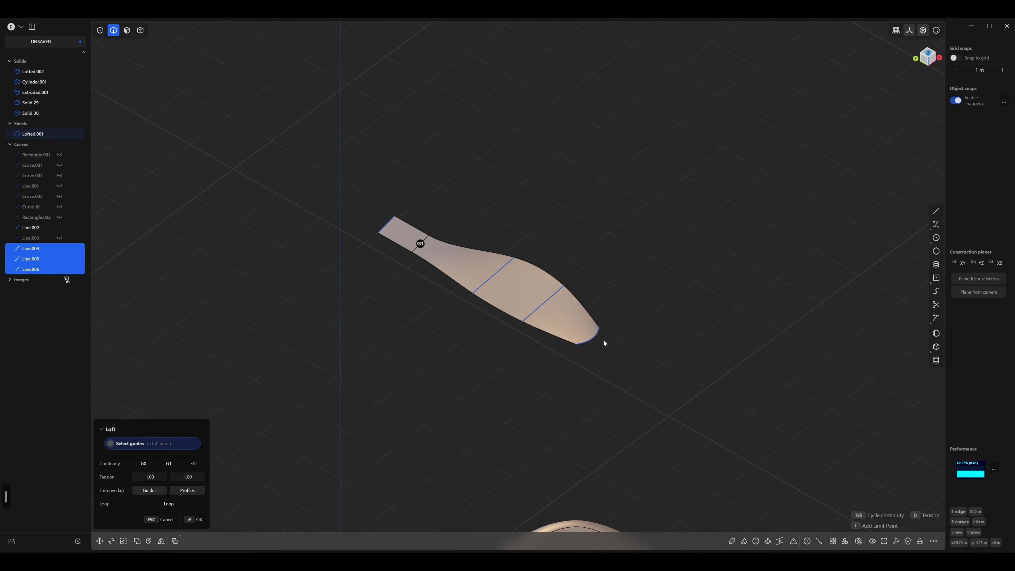
{"action": "middle_click_drag", "start_coordinate": [604, 340], "coordinate": [548, 256]}
{"action": "key", "text": "Return"}
Join the root sheet and the blade sheet into a single sheet.
{"action": "key", "text": "4"}
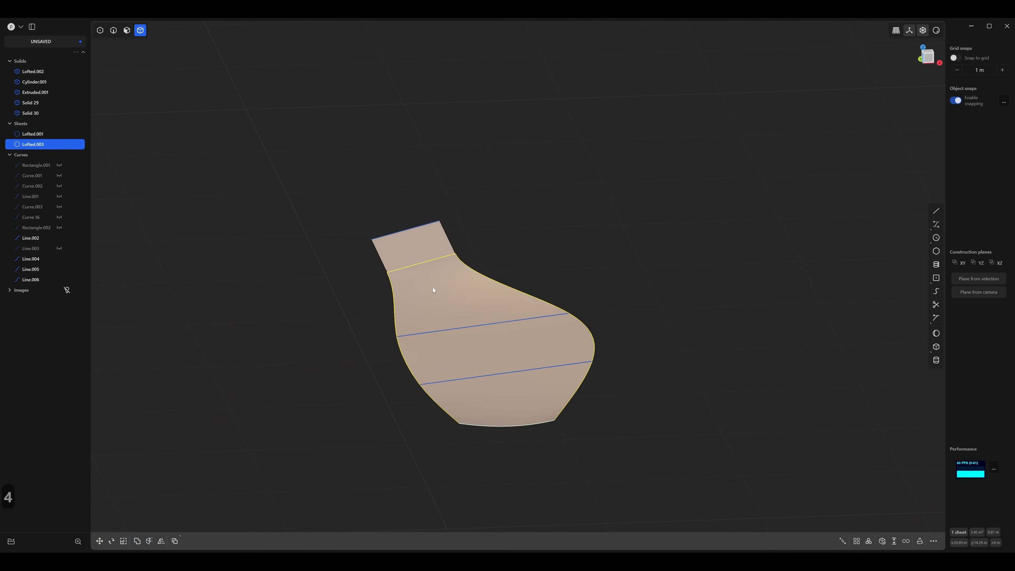
{"action": "left_click", "coordinate": [446, 249]}
{"action": "middle_click_drag", "start_coordinate": [416, 261], "coordinate": [463, 302]}
{"action": "left_click", "coordinate": [463, 302], "text": "shift"}
{"action": "key", "text": "j"}
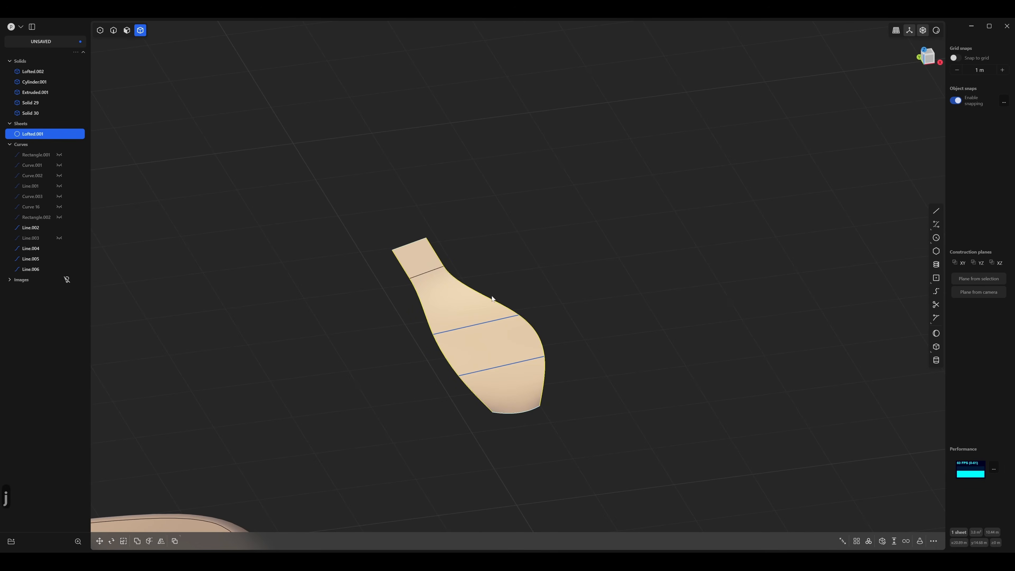
Hide the remaining profile lines, including the curved tip line, leaving only the blade sheet visible.
{"action": "left_click", "coordinate": [554, 290]}
{"action": "middle_click_drag", "start_coordinate": [554, 290], "coordinate": [444, 271]}
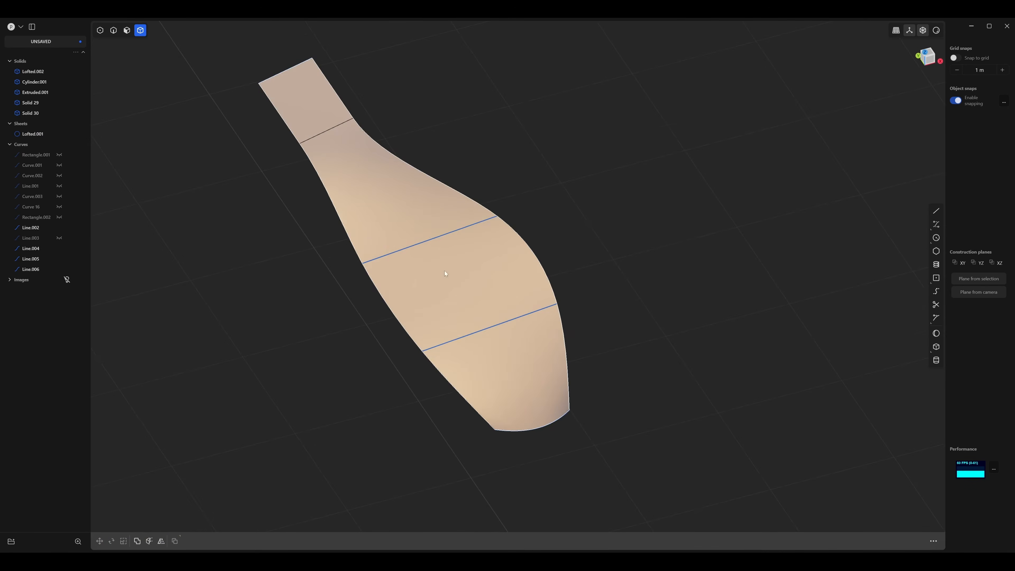
{"action": "left_click", "coordinate": [443, 271]}
{"action": "key", "text": "2"}
{"action": "left_click", "coordinate": [464, 334]}
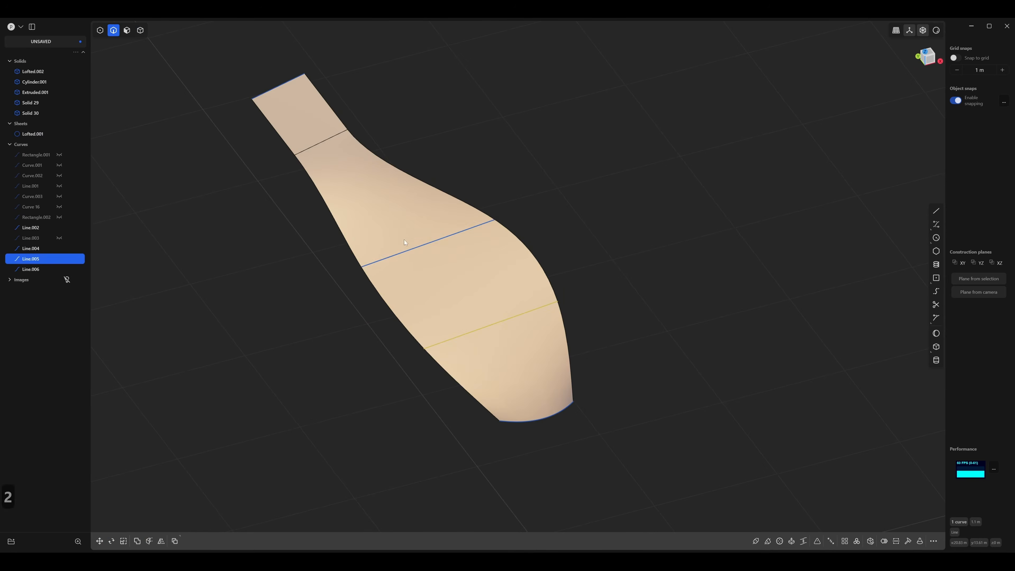
{"action": "left_click", "coordinate": [396, 254], "text": "shift"}
{"action": "left_click", "coordinate": [277, 89], "text": "shift"}
{"action": "key", "text": "h"}
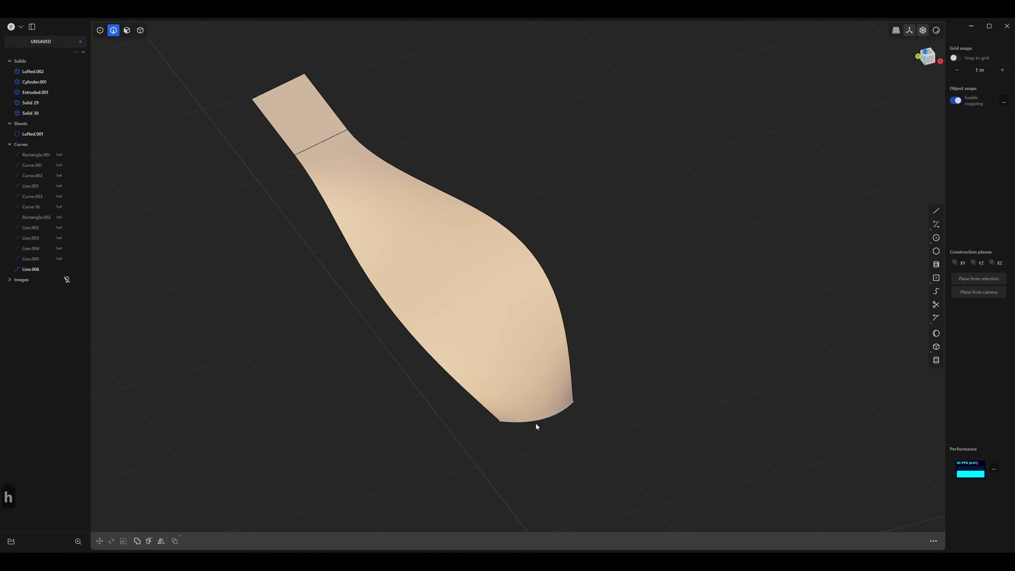
{"action": "left_click", "coordinate": [539, 419]}
{"action": "key", "text": "h"}
Thicken the blade sheet slightly to make it a thin solid.
{"action": "middle_click_drag", "start_coordinate": [539, 420], "coordinate": [529, 275]}
{"action": "key", "text": "4"}
{"action": "left_click", "coordinate": [560, 297]}
{"action": "type", "text": "fthi"}
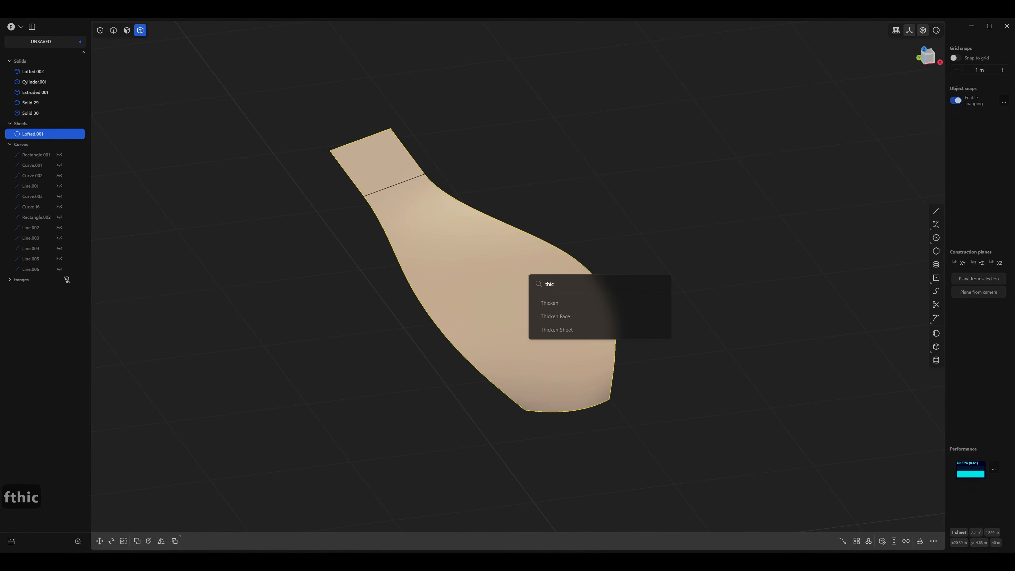
{"action": "left_click", "coordinate": [549, 302]}
{"action": "middle_click_drag", "start_coordinate": [501, 327], "coordinate": [414, 276]}
{"action": "scroll", "coordinate": [415, 277], "scroll_direction": "up", "scroll_amount": 3}
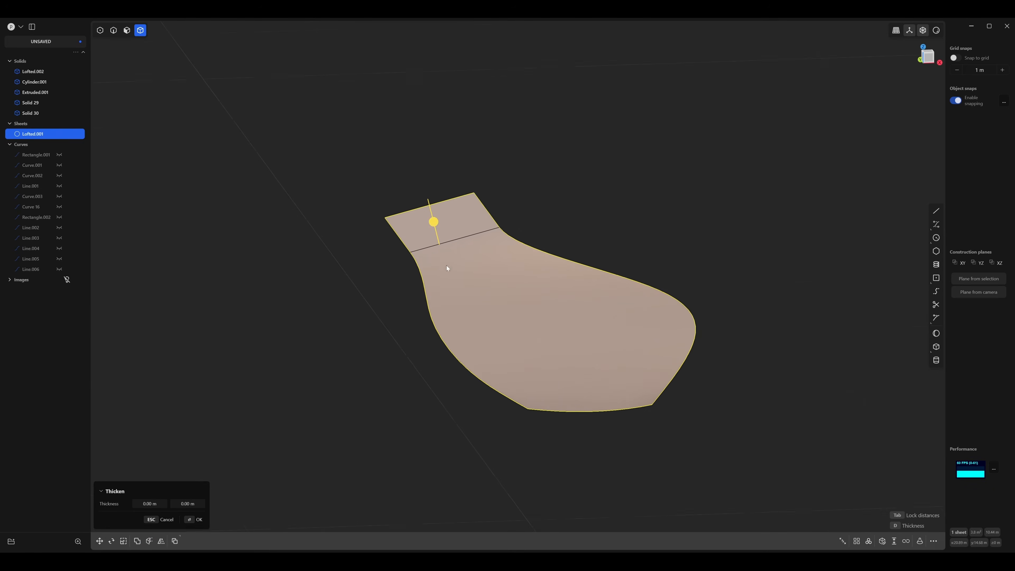
{"action": "left_click_drag", "start_coordinate": [430, 226], "coordinate": [434, 220]}
{"action": "key", "text": "Return"}
Fillet the two short corner edges at the blade's tip by about 0.276 m.
{"action": "middle_click_drag", "start_coordinate": [436, 410], "coordinate": [460, 351]}
{"action": "scroll", "coordinate": [490, 335], "scroll_direction": "up", "scroll_amount": 3}
{"action": "key", "text": "2"}
{"action": "left_click", "coordinate": [474, 368]}
{"action": "key", "text": "b"}
{"action": "scroll", "coordinate": [630, 351], "scroll_direction": "up", "scroll_amount": 4}
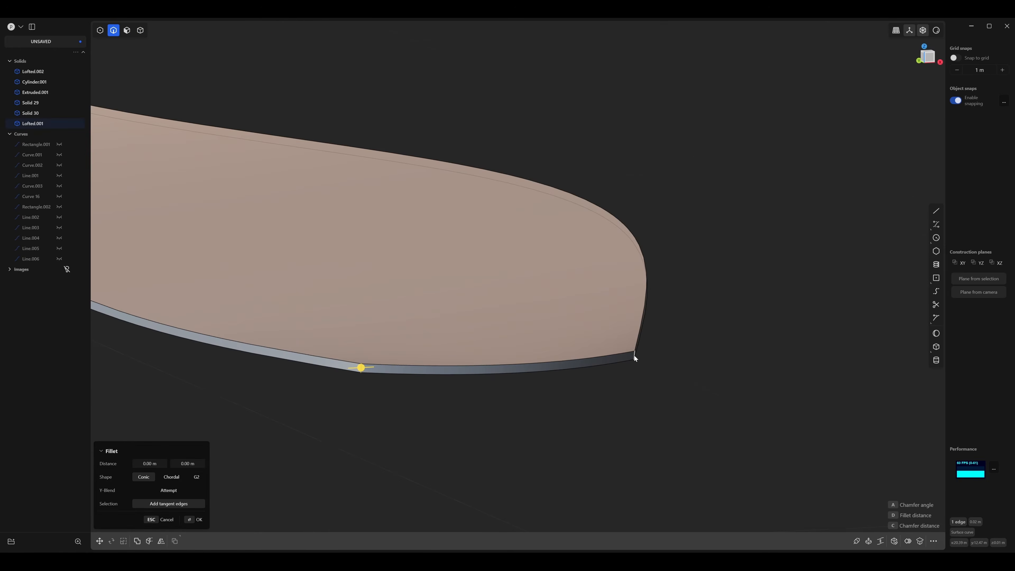
{"action": "left_click", "coordinate": [635, 356]}
{"action": "middle_click_drag", "start_coordinate": [607, 379], "coordinate": [710, 337]}
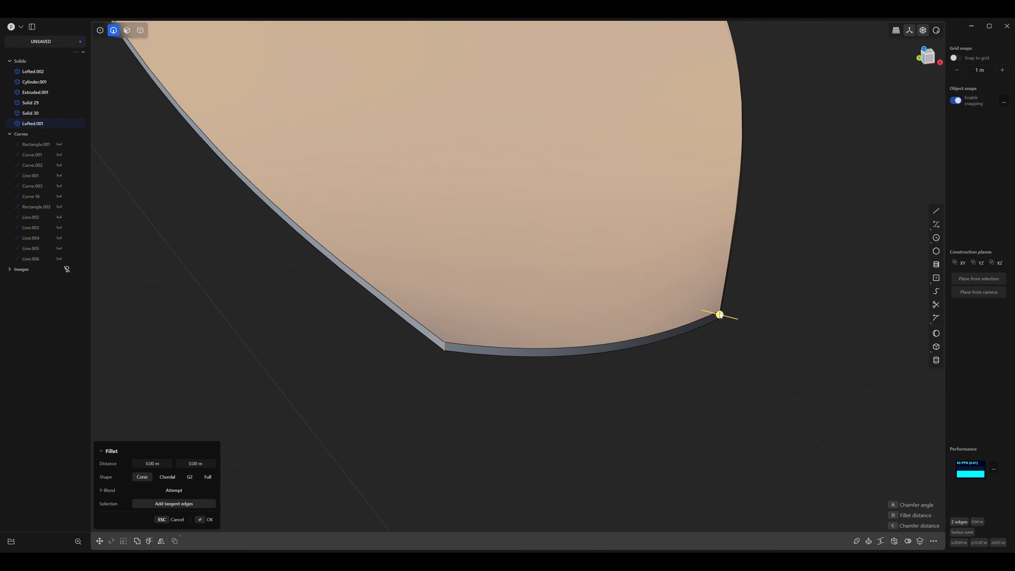
{"action": "left_click_drag", "start_coordinate": [719, 316], "coordinate": [846, 330]}
{"action": "middle_click_drag", "start_coordinate": [846, 330], "coordinate": [623, 334]}
{"action": "left_click_drag", "start_coordinate": [654, 329], "coordinate": [638, 327]}
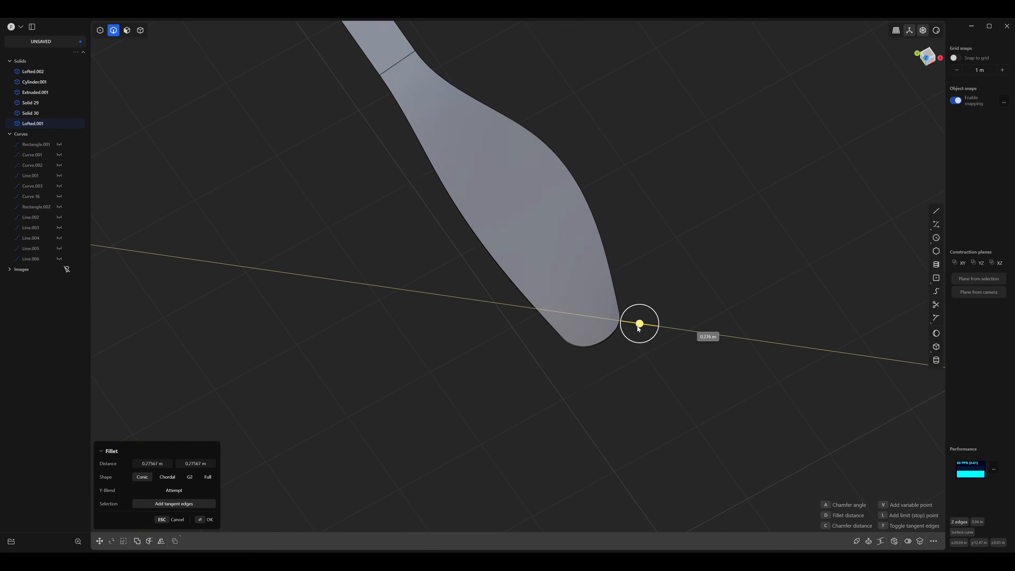
{"action": "key", "text": "Return"}
{"action": "middle_click_drag", "start_coordinate": [624, 371], "coordinate": [514, 291]}
{"action": "scroll", "coordinate": [515, 292], "scroll_direction": "up", "scroll_amount": 5}
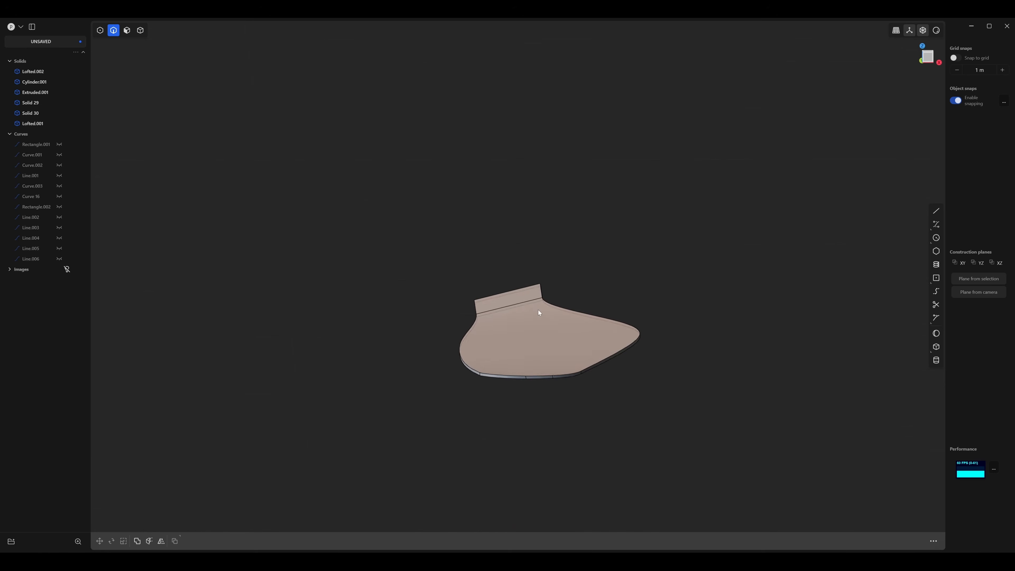
{"action": "scroll", "coordinate": [555, 334], "scroll_direction": "up", "scroll_amount": 4}
{"action": "mouse_move", "coordinate": [596, 359]}
{"action": "middle_mouse_down"}
{"action": "mouse_move", "coordinate": [590, 351]}
{"action": "mouse_move", "coordinate": [607, 354]}
{"action": "mouse_move", "coordinate": [591, 351]}
{"action": "middle_mouse_up"}
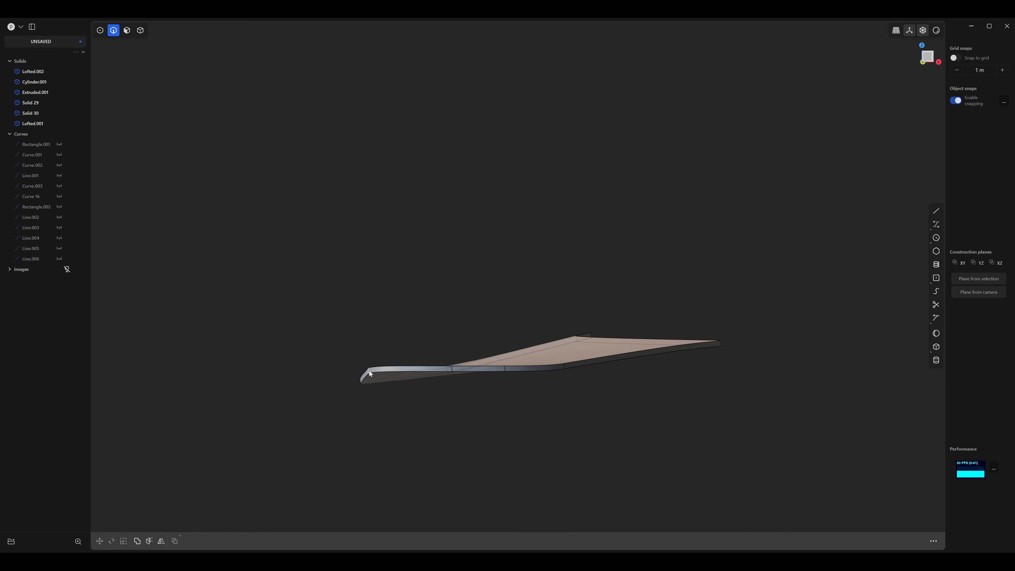
{"action": "middle_click_drag", "start_coordinate": [368, 370], "coordinate": [373, 374]}
{"action": "middle_click_drag", "start_coordinate": [565, 385], "coordinate": [567, 356]}
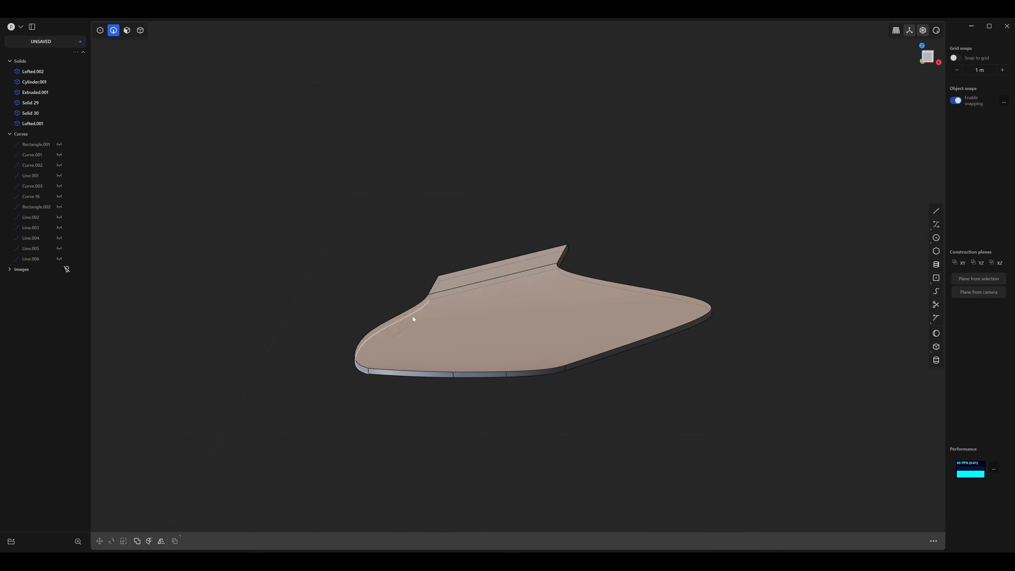
{"action": "middle_click_drag", "start_coordinate": [666, 363], "coordinate": [681, 377]}
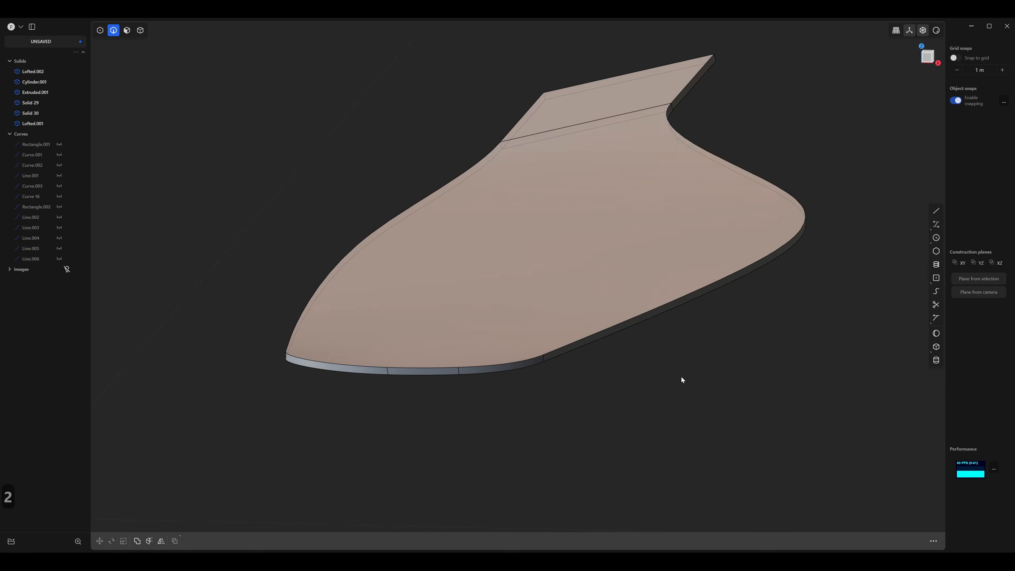
{"action": "left_click", "coordinate": [640, 316]}
{"action": "key", "text": "f"}
{"action": "middle_click_drag", "start_coordinate": [640, 316], "coordinate": [627, 335]}
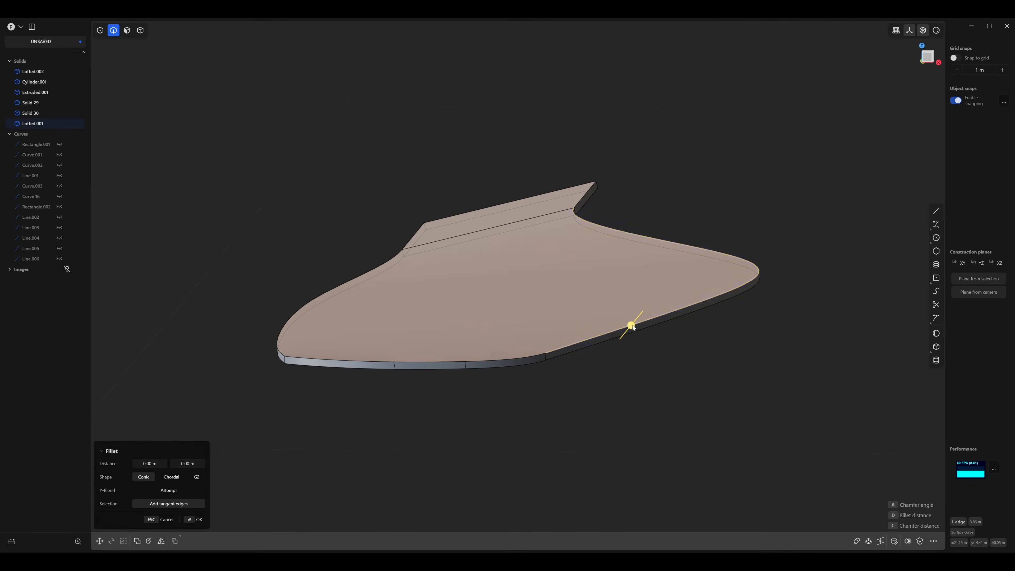
{"action": "left_click_drag", "start_coordinate": [632, 326], "coordinate": [627, 329]}
{"action": "right_click", "coordinate": [674, 352]}
{"action": "left_click", "coordinate": [675, 352]}
{"action": "scroll", "coordinate": [501, 354], "scroll_direction": "down", "scroll_amount": 6}
In top view, move the blade about -11.38 m in X and -13.16 m in Y so it extends from the right rotor hub.
{"action": "middle_click_drag", "start_coordinate": [675, 351], "coordinate": [477, 323]}
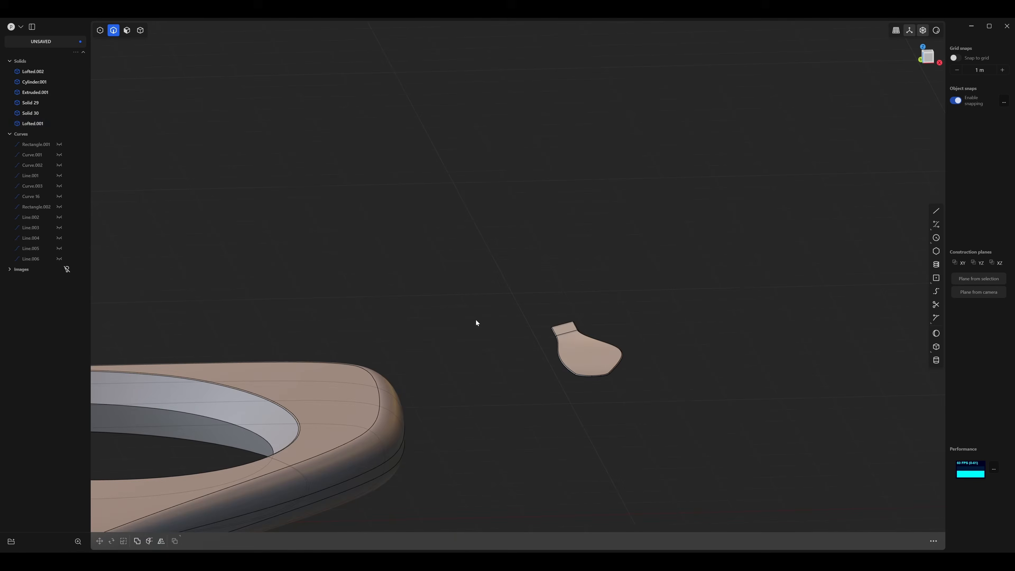
{"action": "left_click", "coordinate": [140, 31]}
{"action": "middle_click_drag", "start_coordinate": [342, 220], "coordinate": [708, 303]}
{"action": "middle_click_drag", "start_coordinate": [708, 303], "coordinate": [449, 260], "text": "shift"}
{"action": "scroll", "coordinate": [450, 259], "scroll_direction": "up", "scroll_amount": 6}
{"action": "mouse_move", "coordinate": [525, 297]}
{"action": "middle_mouse_down"}
{"action": "mouse_move", "coordinate": [509, 280]}
{"action": "mouse_move", "coordinate": [526, 290]}
{"action": "middle_mouse_up"}
{"action": "scroll", "coordinate": [458, 299], "scroll_direction": "down", "scroll_amount": 5}
{"action": "middle_click_drag", "start_coordinate": [458, 299], "coordinate": [606, 233]}
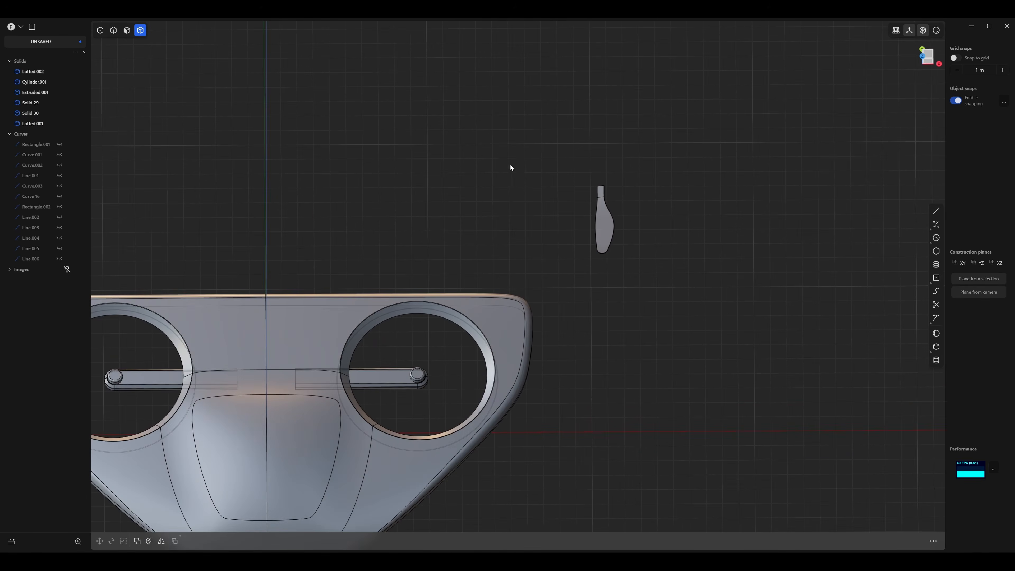
{"action": "middle_click_drag", "start_coordinate": [510, 167], "coordinate": [589, 56]}
{"action": "key", "text": "3"}
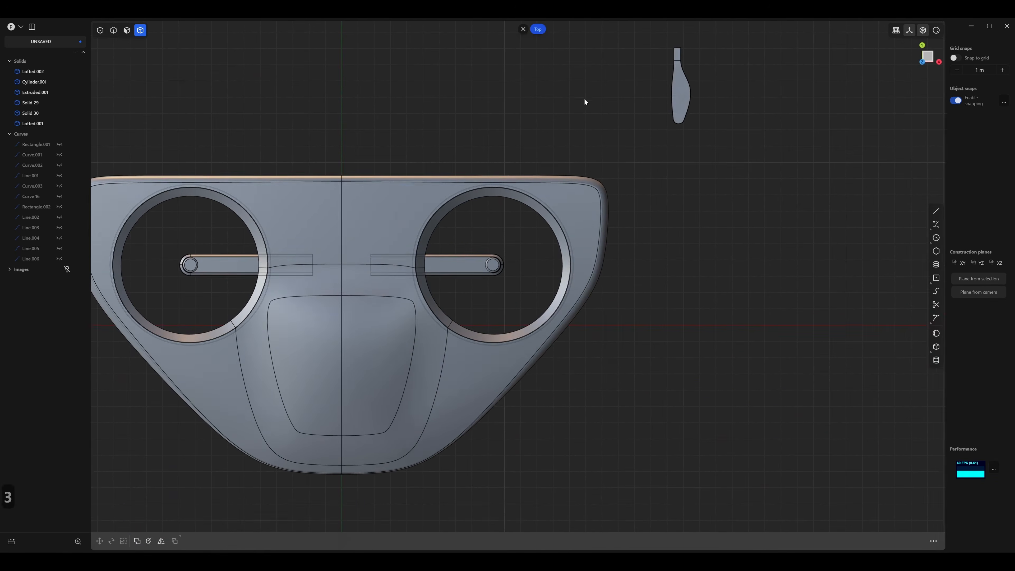
{"action": "left_click", "coordinate": [685, 124]}
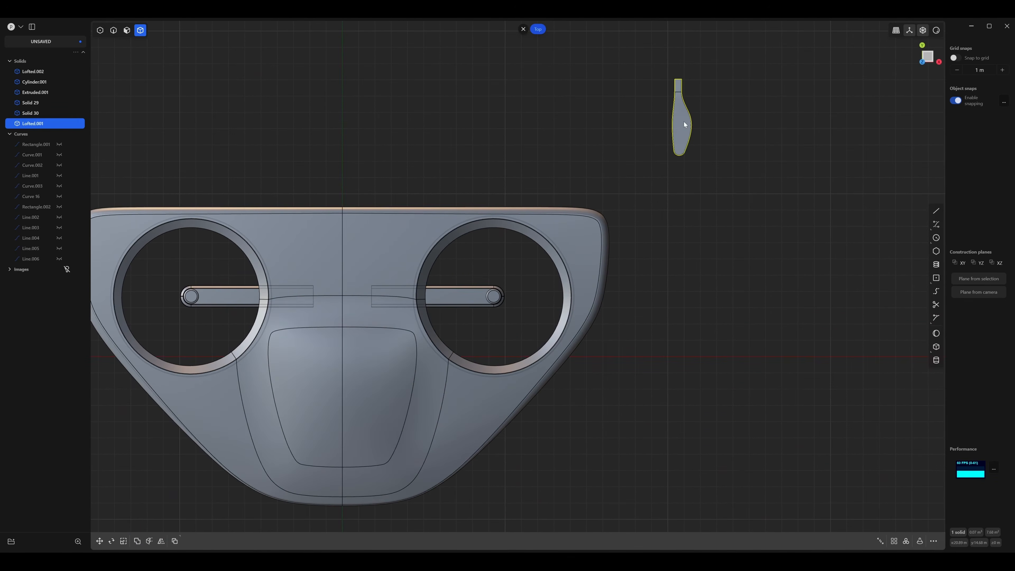
{"action": "key", "text": "g"}
{"action": "key", "text": "g"}
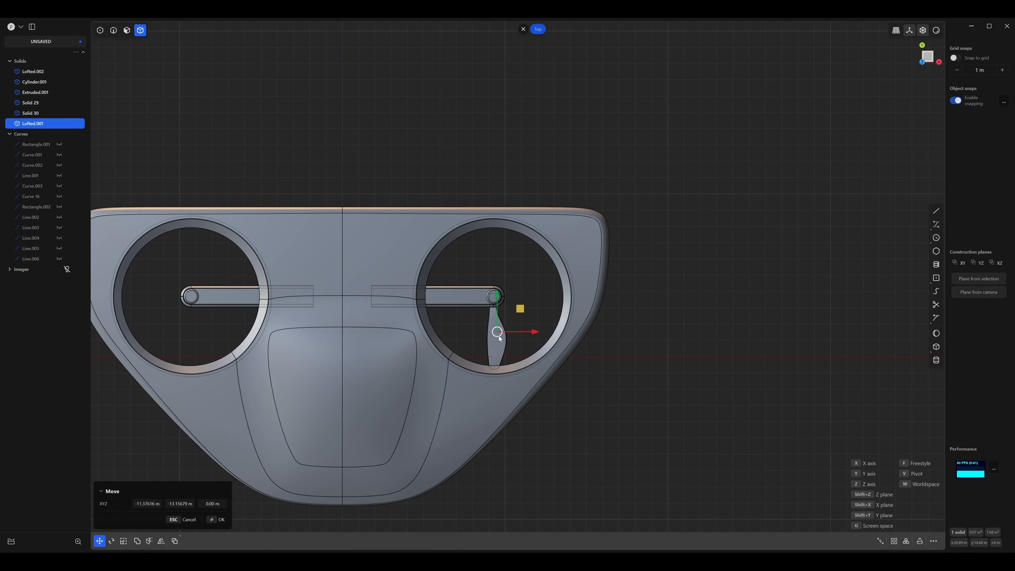
{"action": "scroll", "coordinate": [502, 318], "scroll_direction": "up", "scroll_amount": 4}
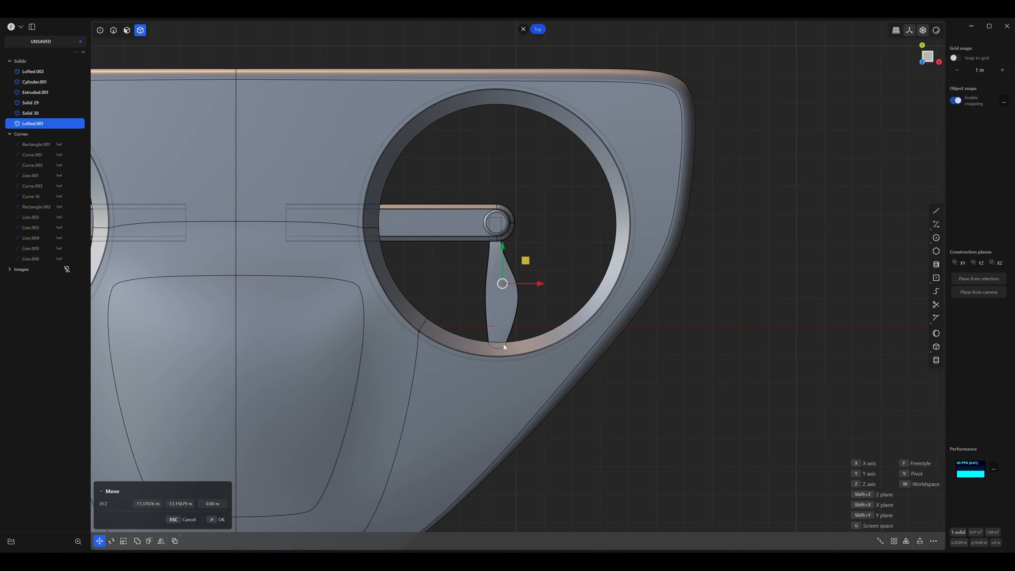
Scale the blade down slightly to clear the duct and move it about 0.124 m along Y toward the hub.
{"action": "key", "text": "s"}
{"action": "key", "text": "s"}
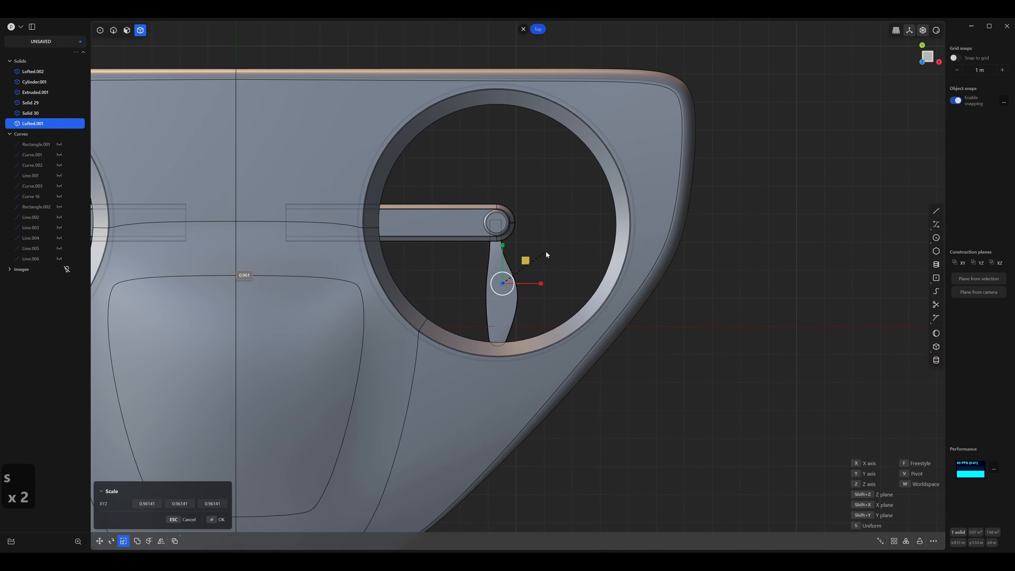
{"action": "left_click", "coordinate": [528, 253]}
{"action": "key", "text": "g"}
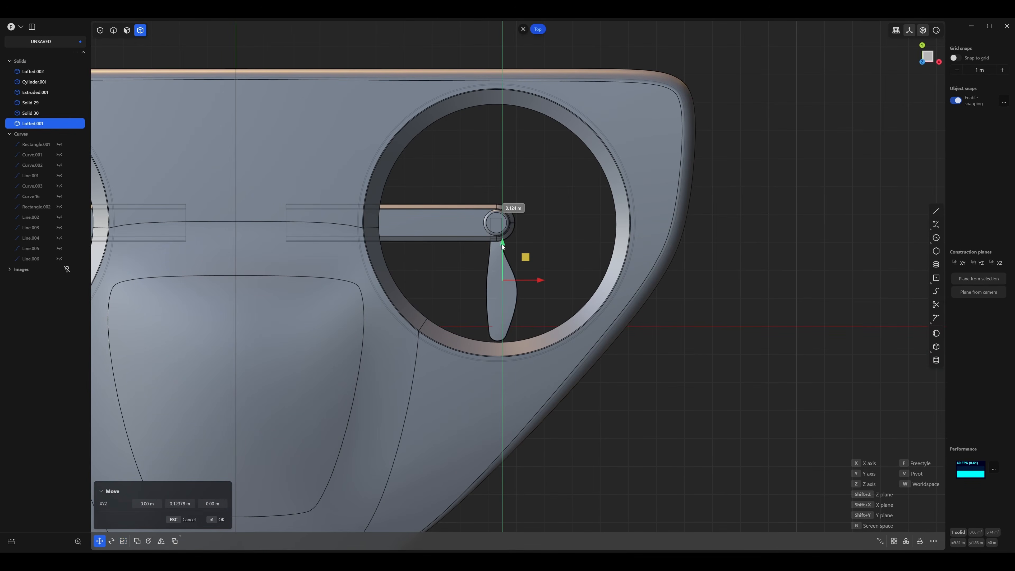
{"action": "left_click_drag", "start_coordinate": [503, 242], "coordinate": [503, 242]}
{"action": "left_click", "coordinate": [568, 251]}
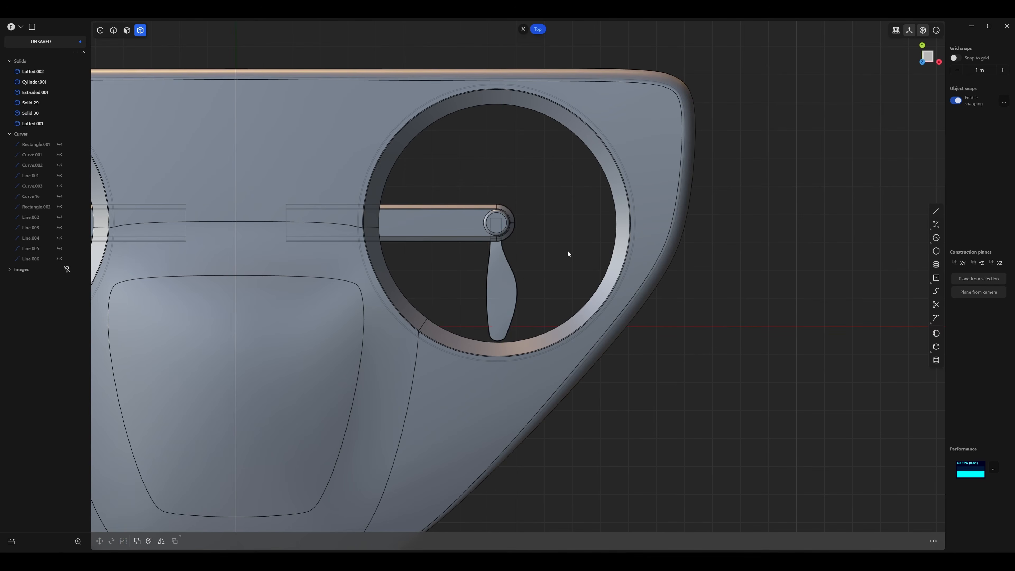
Raise the blade about 0.6 m along Z so its root meets the side of the rotor hub.
{"action": "middle_click_drag", "start_coordinate": [567, 251], "coordinate": [475, 188]}
{"action": "middle_click_drag", "start_coordinate": [561, 287], "coordinate": [560, 276]}
{"action": "scroll", "coordinate": [588, 329], "scroll_direction": "up", "scroll_amount": 7}
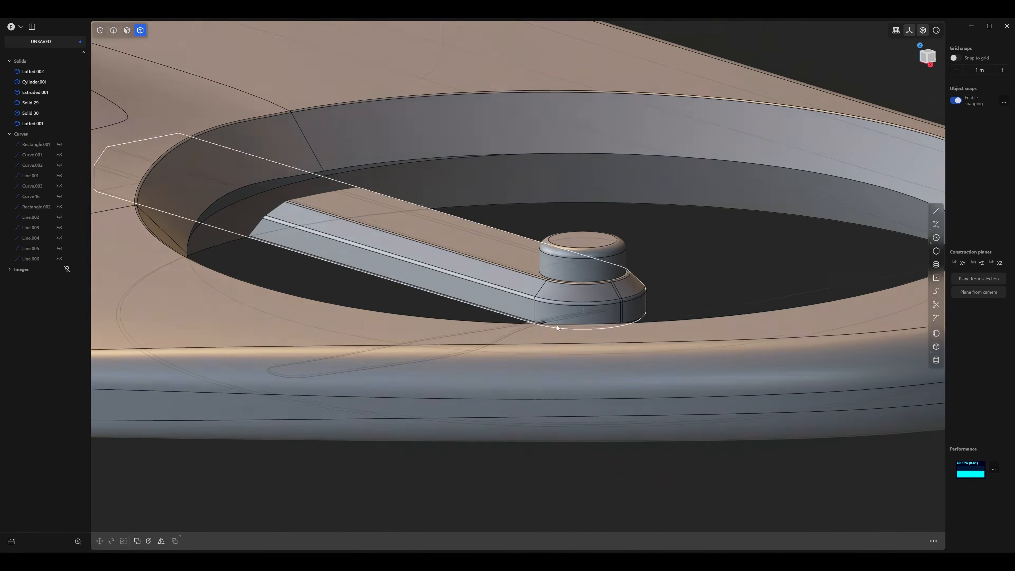
{"action": "middle_click_drag", "start_coordinate": [531, 309], "coordinate": [519, 335]}
{"action": "left_click", "coordinate": [488, 339]}
{"action": "key", "text": "g"}
{"action": "left_click_drag", "start_coordinate": [442, 324], "coordinate": [488, 284]}
{"action": "middle_click_drag", "start_coordinate": [488, 284], "coordinate": [560, 276]}
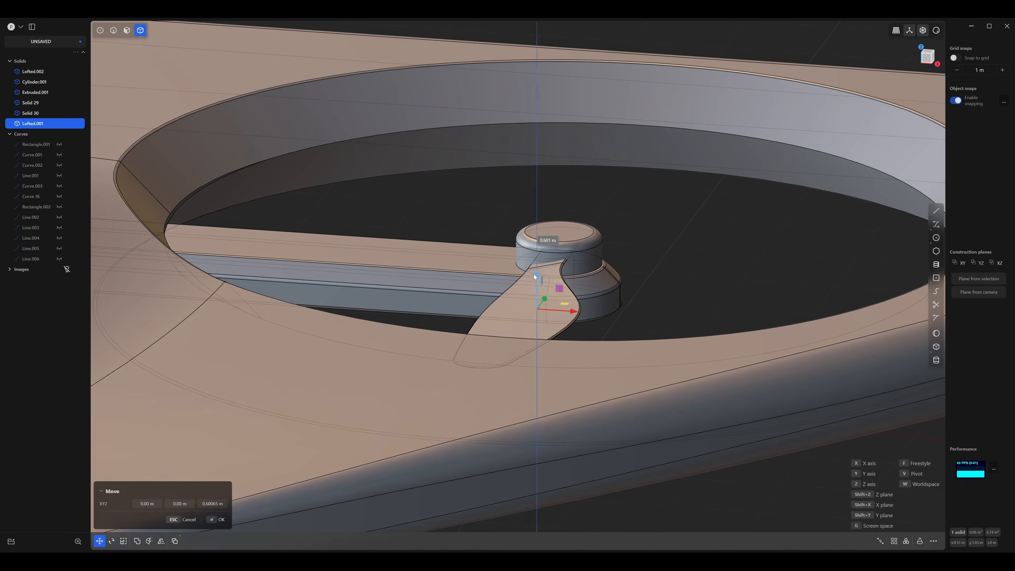
{"action": "left_click", "coordinate": [636, 244]}
Create a radial array of 8 blades over 360 degrees around the center of the right rotor hub.
{"action": "key", "text": "3"}
{"action": "scroll", "coordinate": [611, 287], "scroll_direction": "down", "scroll_amount": 5}
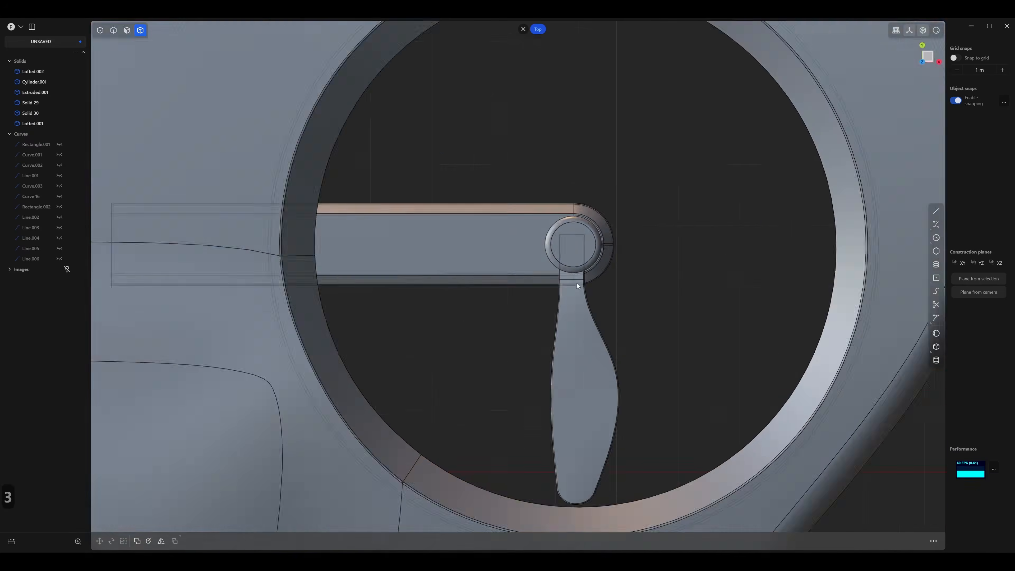
{"action": "scroll", "coordinate": [609, 310], "scroll_direction": "up", "scroll_amount": 4}
{"action": "left_click", "coordinate": [542, 298]}
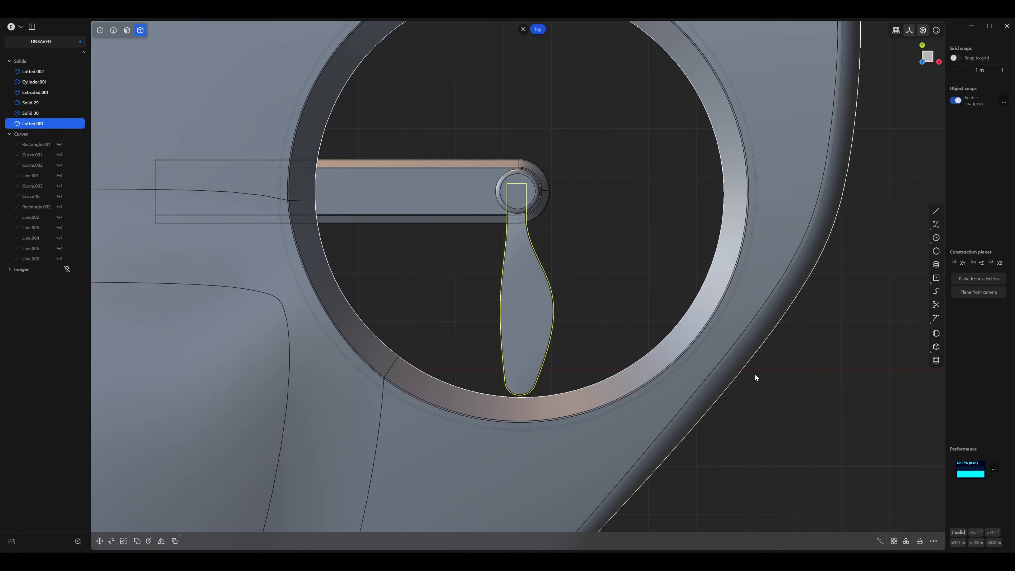
{"action": "left_click", "coordinate": [906, 542]}
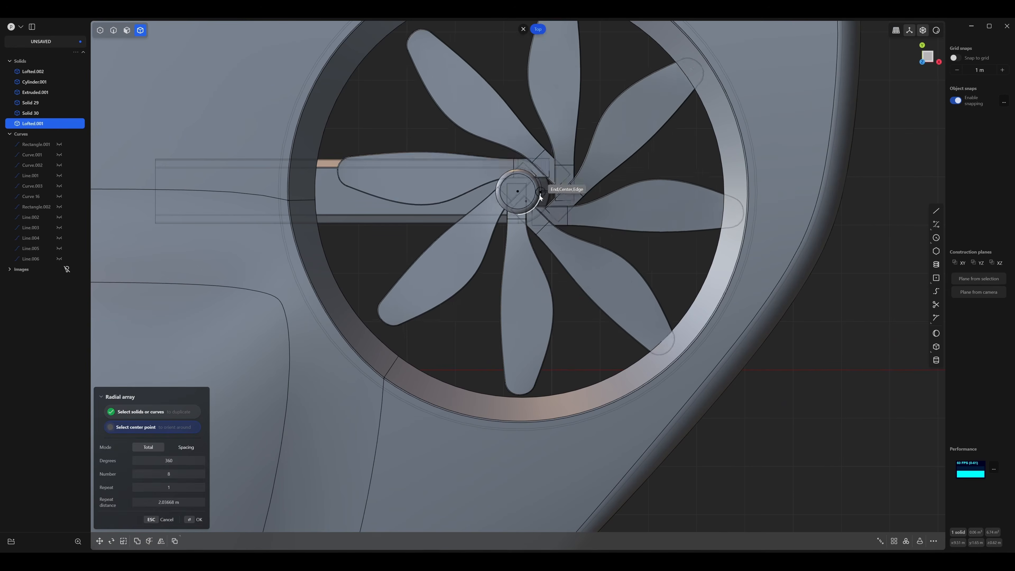
{"action": "left_click", "coordinate": [517, 191]}
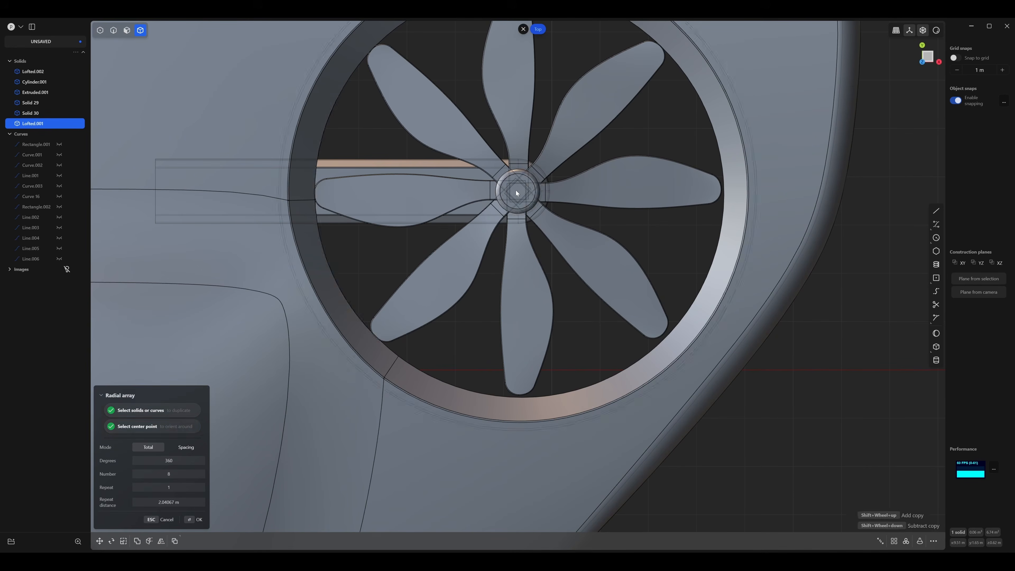
{"action": "middle_click_drag", "start_coordinate": [520, 274], "coordinate": [494, 210]}
{"action": "scroll", "coordinate": [487, 212], "scroll_direction": "down", "scroll_amount": 6}
{"action": "middle_click_drag", "start_coordinate": [406, 217], "coordinate": [328, 244]}
{"action": "scroll", "coordinate": [329, 244], "scroll_direction": "up", "scroll_amount": 5}
{"action": "middle_click_drag", "start_coordinate": [416, 286], "coordinate": [615, 212]}
{"action": "middle_click_drag", "start_coordinate": [604, 269], "coordinate": [600, 203]}
{"action": "key", "text": "Return"}
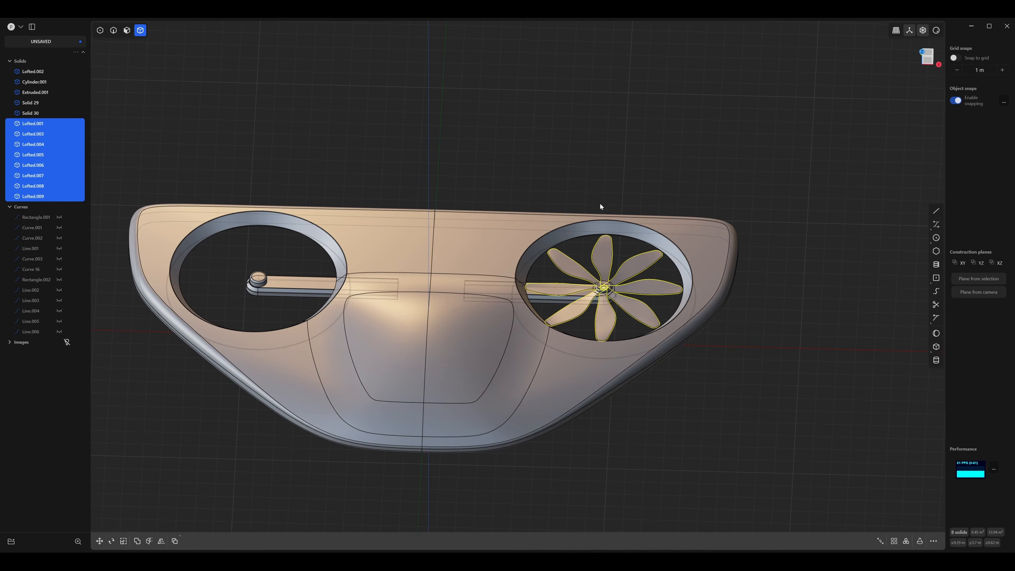
Mirror the eight propeller blades across the positive X direction into the opposite duct.
{"action": "key", "text": "alt+x"}
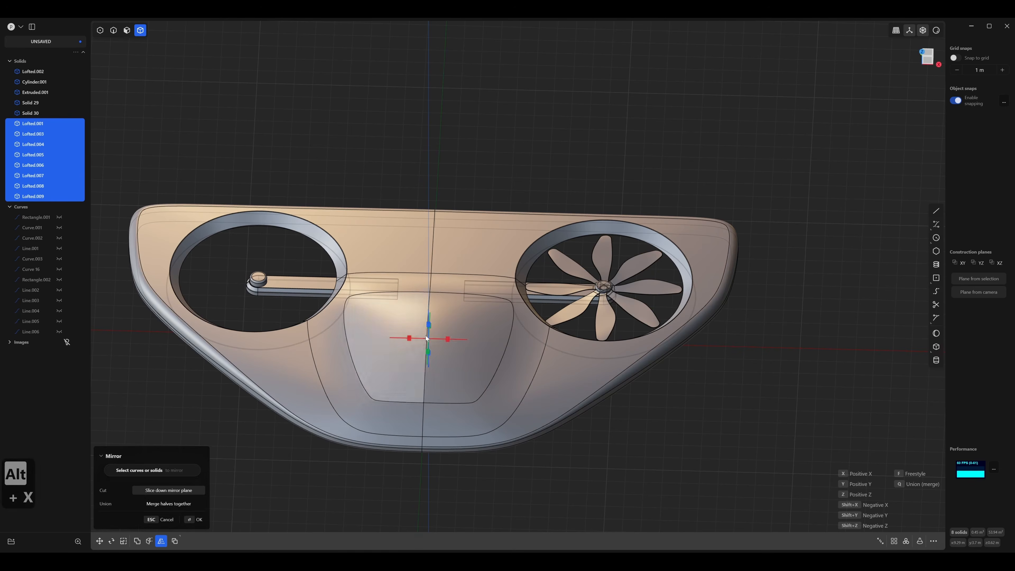
{"action": "left_click", "coordinate": [448, 339]}
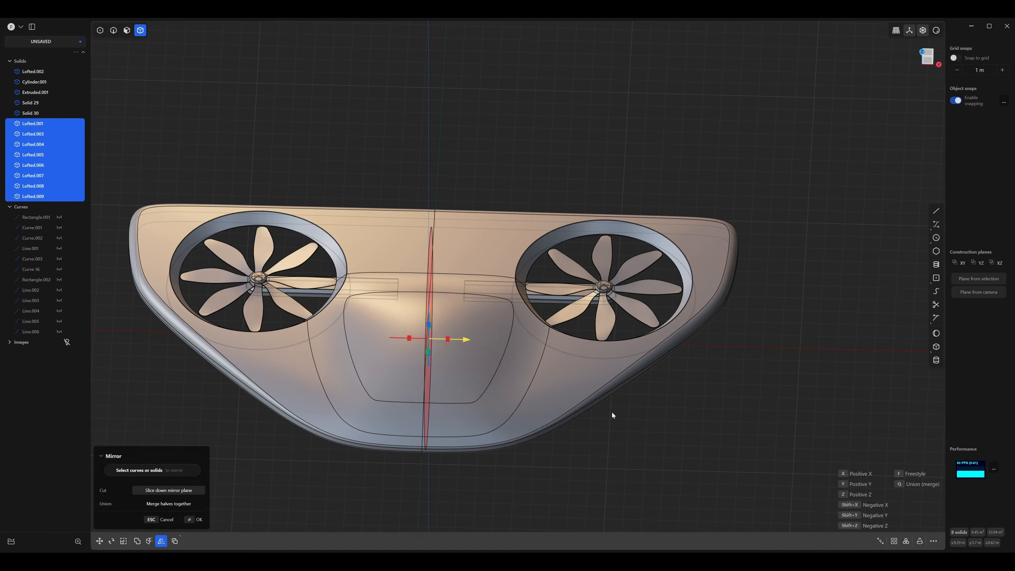
{"action": "key", "text": "Return"}
{"action": "middle_click_drag", "start_coordinate": [743, 415], "coordinate": [703, 416]}
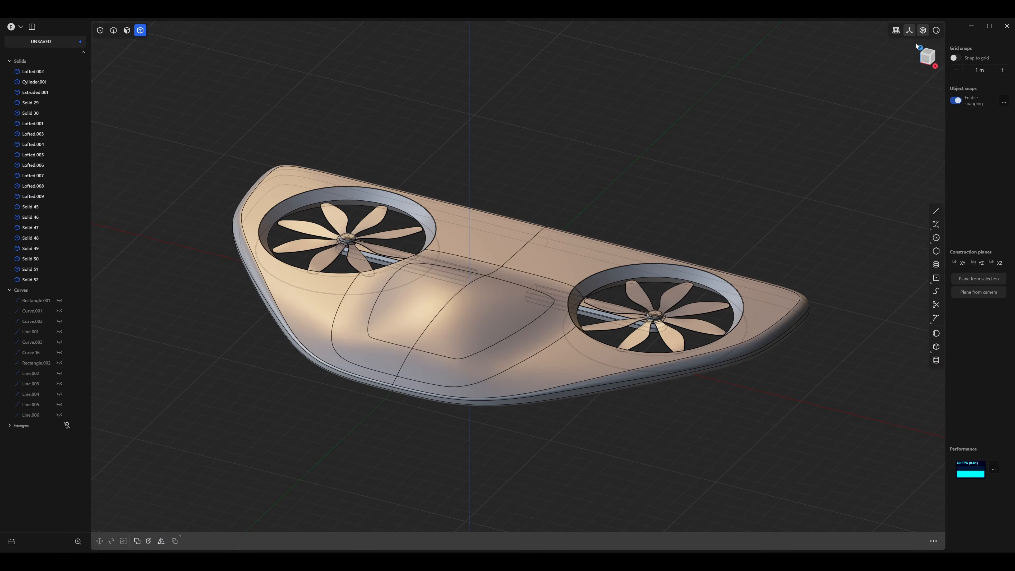
Shade the drone with a glossy red matcap and turn off X-ray and edge display to present the finished model.
{"action": "left_click", "coordinate": [936, 33]}
{"action": "left_click", "coordinate": [922, 69]}
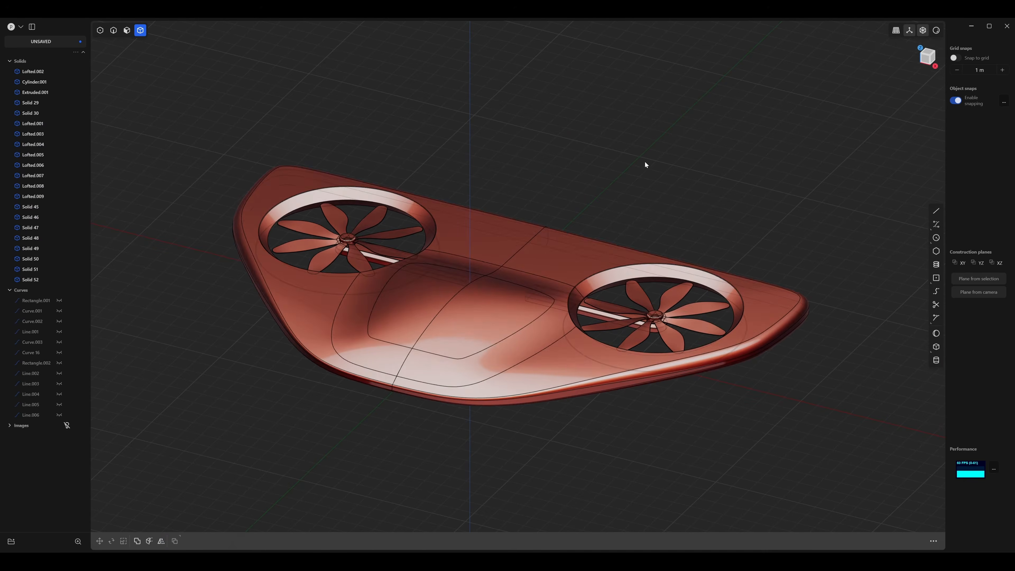
{"action": "middle_click_drag", "start_coordinate": [646, 163], "coordinate": [636, 172]}
{"action": "key", "text": "alt+z"}
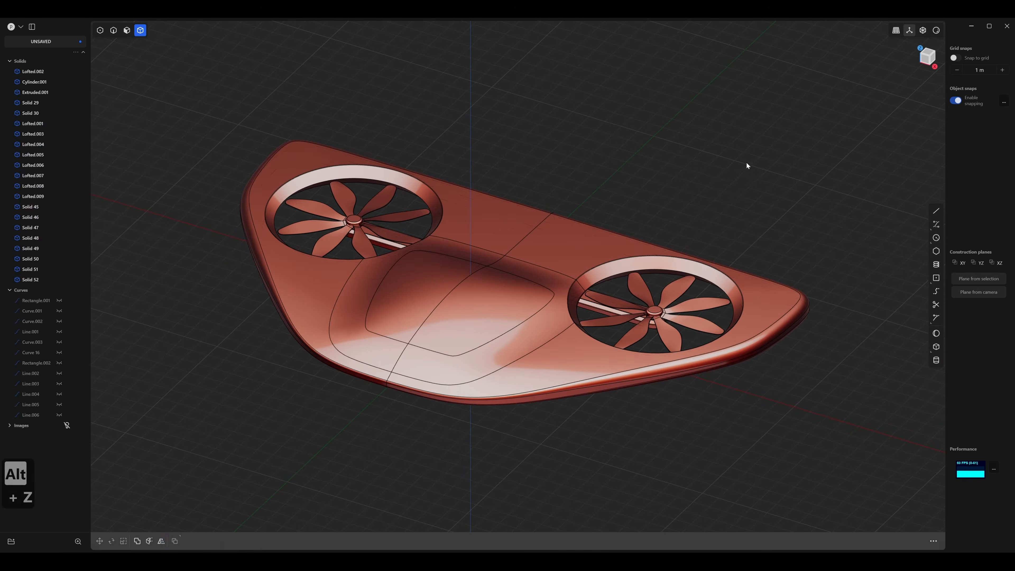
{"action": "key", "text": "e"}
{"action": "middle_click_drag", "start_coordinate": [609, 245], "coordinate": [563, 393]}
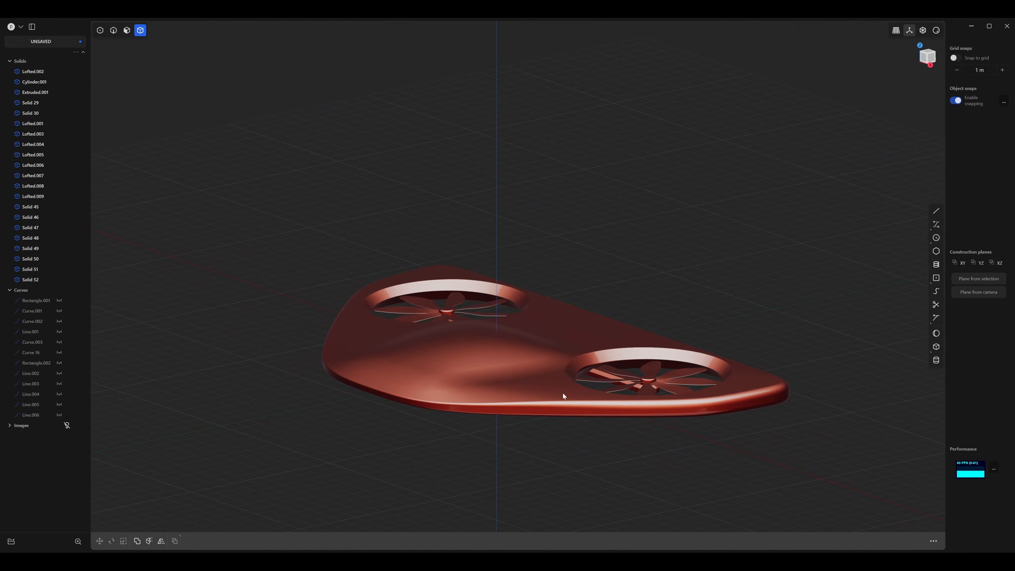
Draw a center rectangle on the ground line in the right side view, just outside the tapered end of the drone body.
{"action": "middle_click_drag", "start_coordinate": [479, 434], "coordinate": [460, 422]}
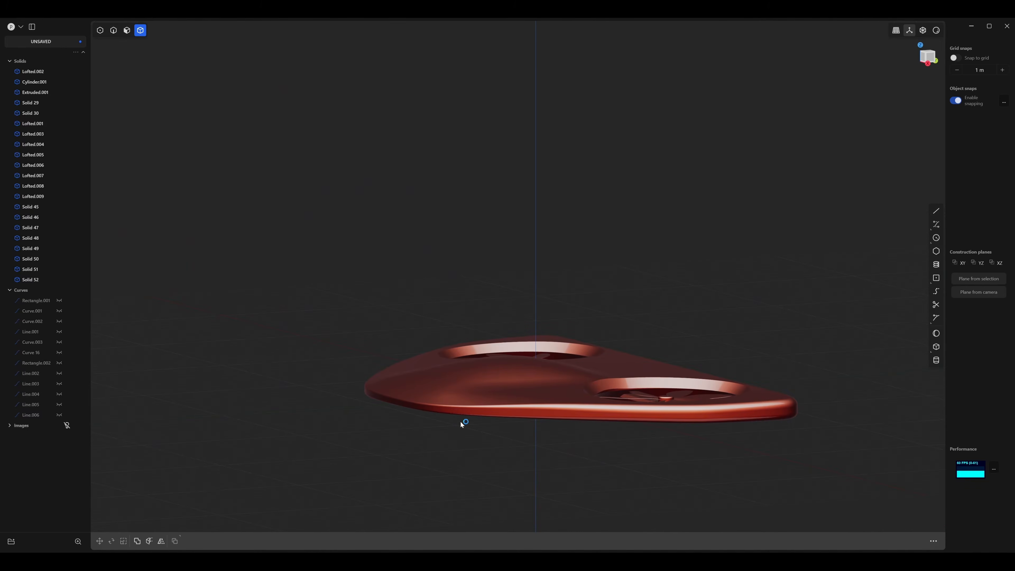
{"action": "key", "text": "2"}
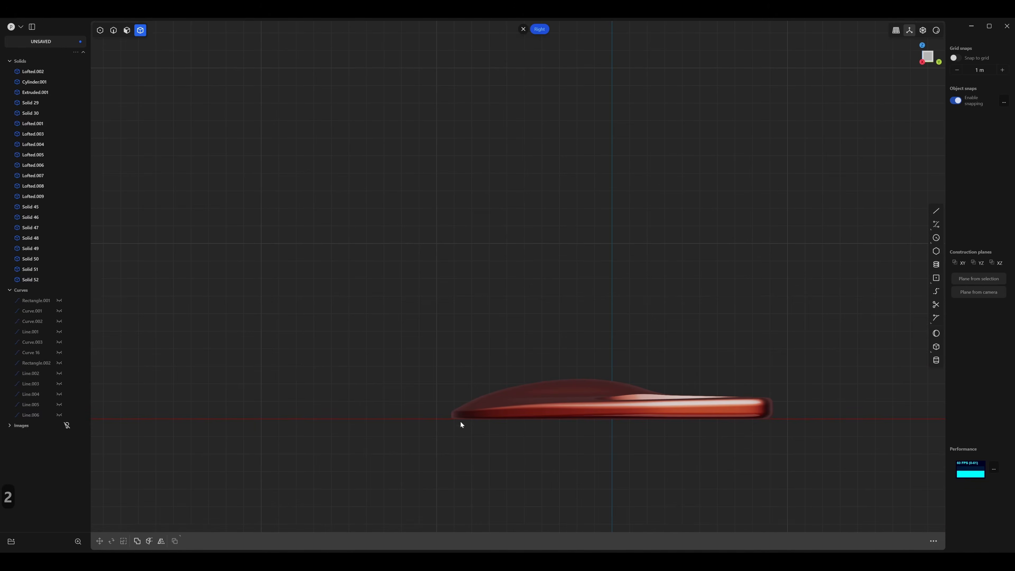
{"action": "middle_click_drag", "start_coordinate": [460, 422], "coordinate": [369, 277], "text": "shift"}
{"action": "scroll", "coordinate": [396, 252], "scroll_direction": "up", "scroll_amount": 4}
{"action": "scroll", "coordinate": [369, 277], "scroll_direction": "up", "scroll_amount": 2}
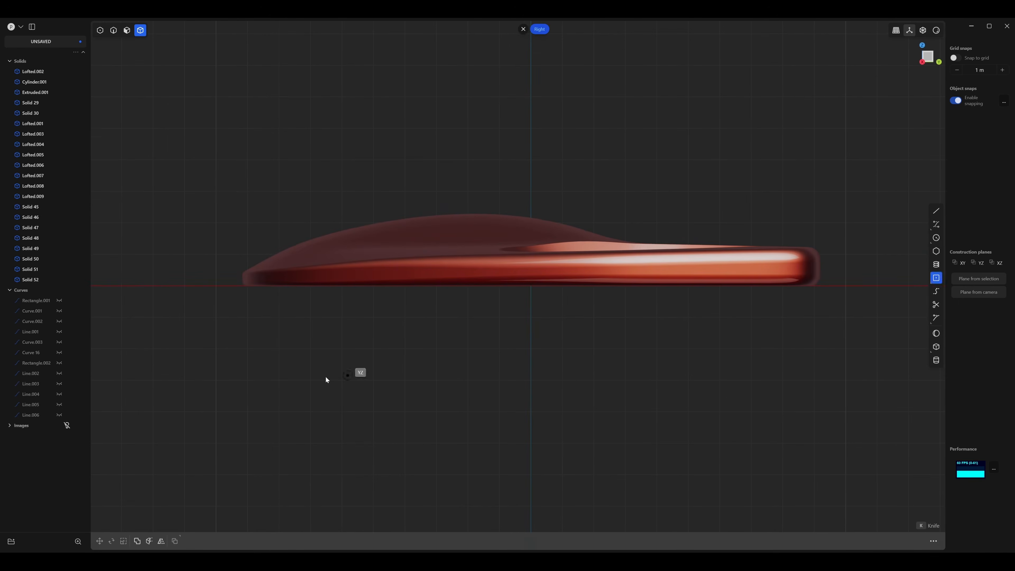
{"action": "key", "text": "ctrl+z"}
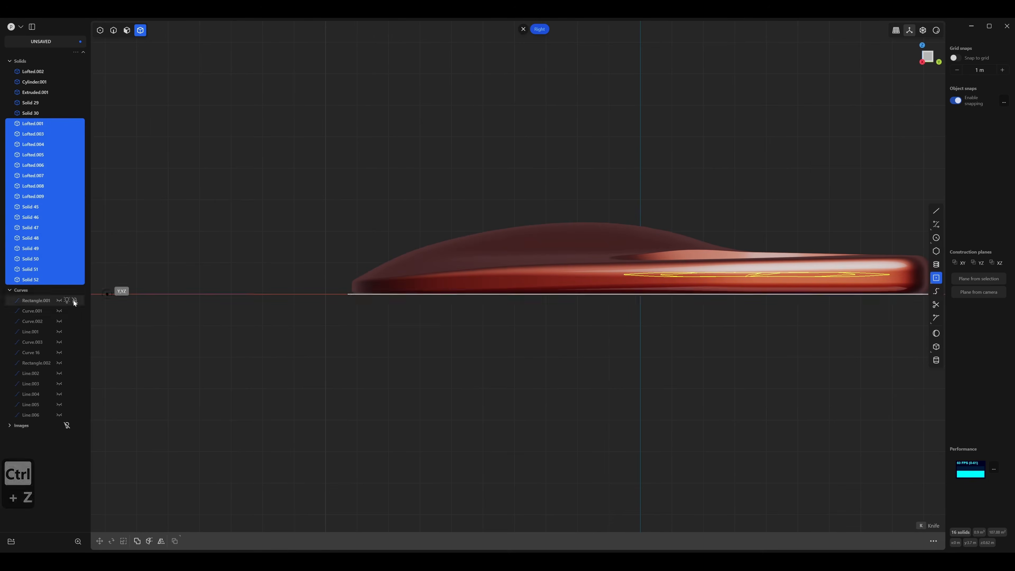
{"action": "left_click", "coordinate": [159, 292]}
{"action": "left_click", "coordinate": [233, 310]}
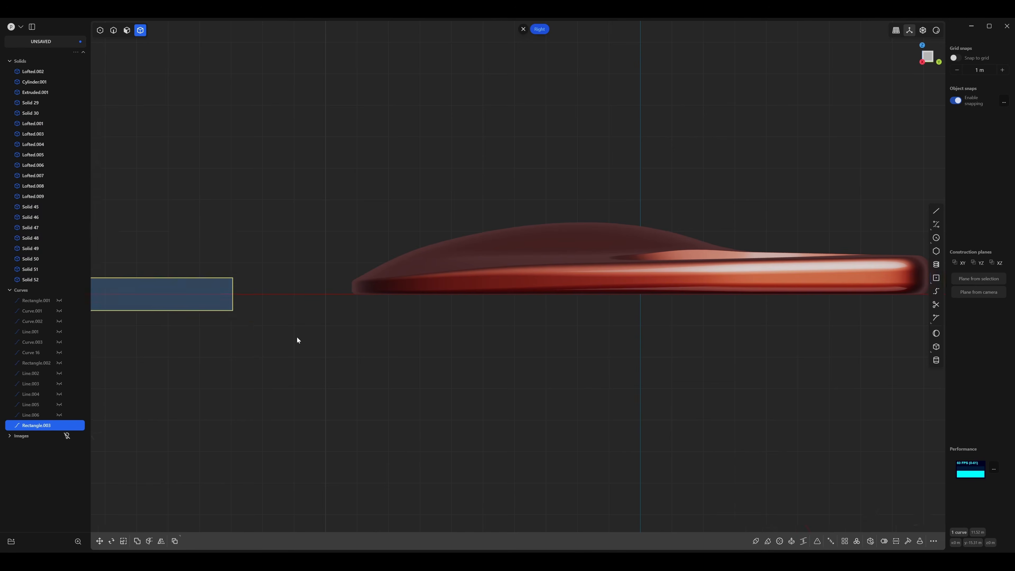
Switch to edge selection and turn the model's edge display back on over the red shading.
{"action": "middle_click_drag", "start_coordinate": [296, 340], "coordinate": [368, 379]}
{"action": "key", "text": "2"}
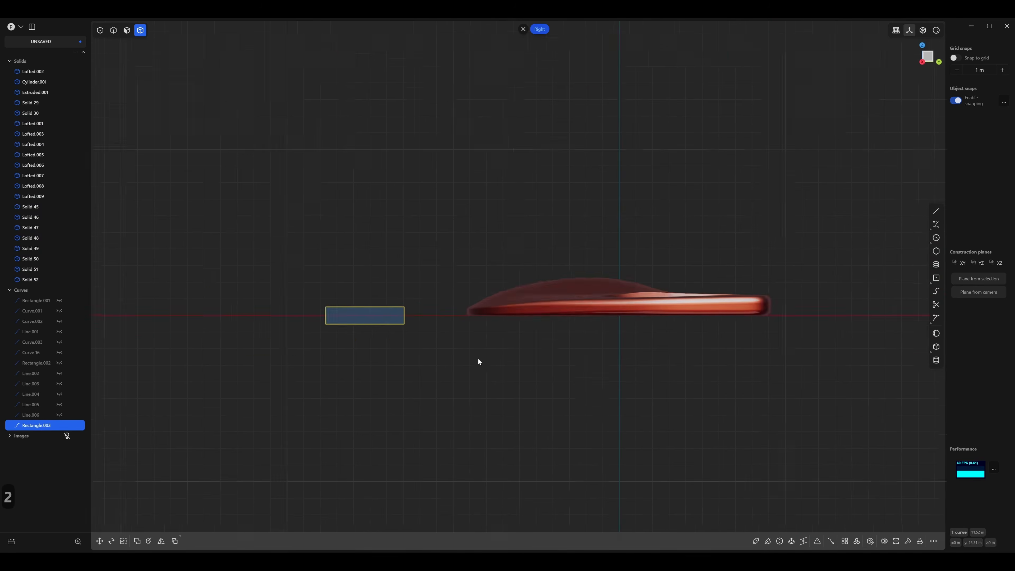
{"action": "scroll", "coordinate": [478, 360], "scroll_direction": "up", "scroll_amount": 3}
{"action": "key", "text": "2"}
{"action": "left_click_drag", "start_coordinate": [417, 238], "coordinate": [188, 408]}
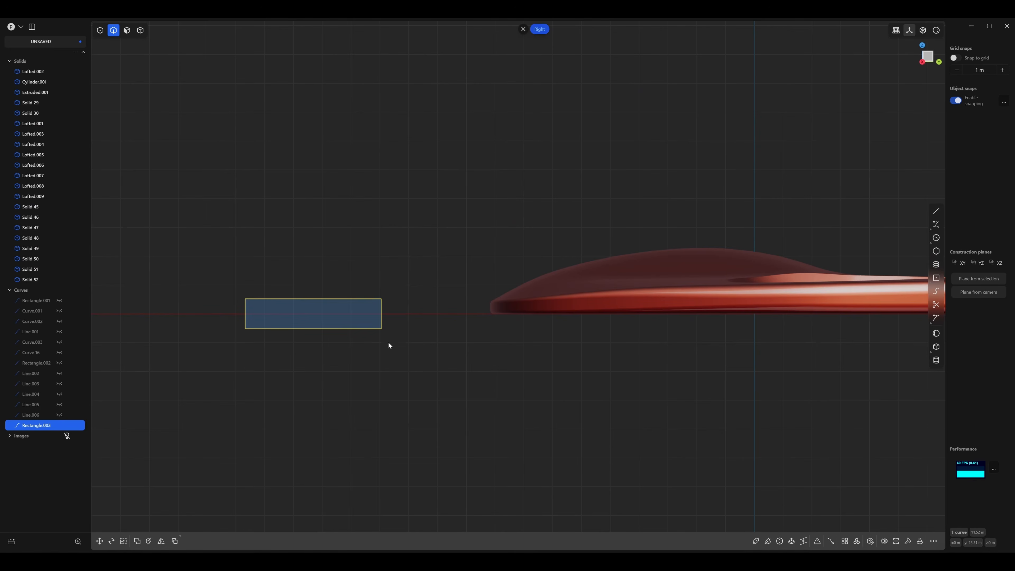
{"action": "key", "text": "alt+z"}
{"action": "key", "text": "e"}
{"action": "scroll", "coordinate": [518, 311], "scroll_direction": "up", "scroll_amount": 3}
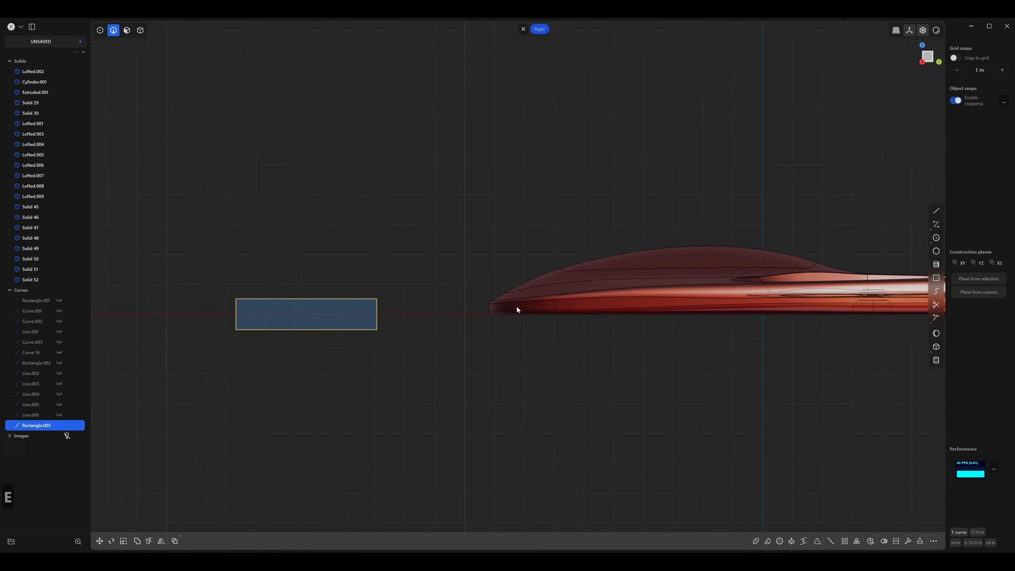
{"action": "scroll", "coordinate": [522, 319], "scroll_direction": "down", "scroll_amount": 2}
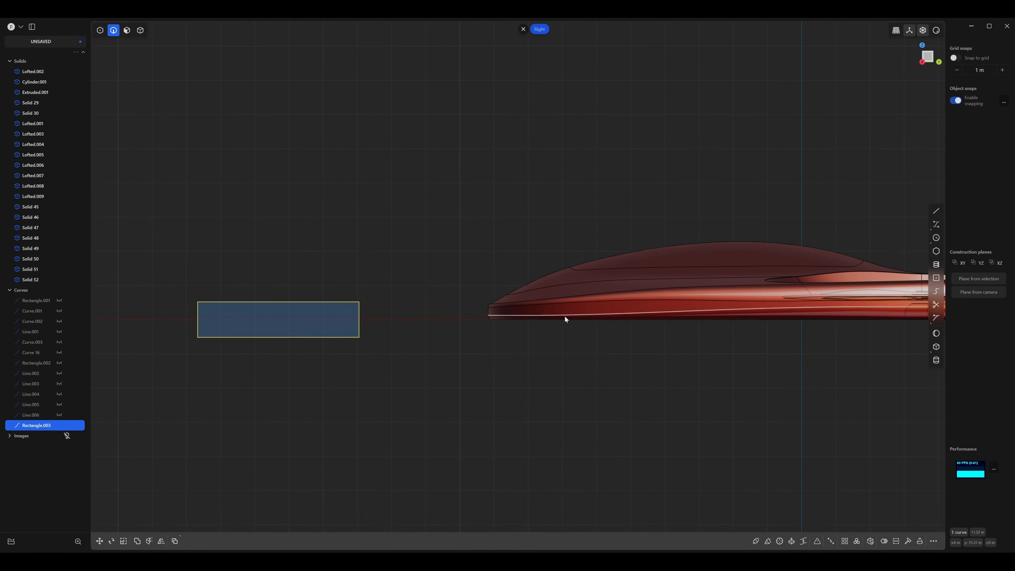
Flatten the new rectangle by scaling it along Z to about 0.23 of its height.
{"action": "middle_click_drag", "start_coordinate": [583, 315], "coordinate": [579, 293], "text": "shift"}
{"action": "scroll", "coordinate": [476, 318], "scroll_direction": "down", "scroll_amount": 1}
{"action": "key", "text": "s"}
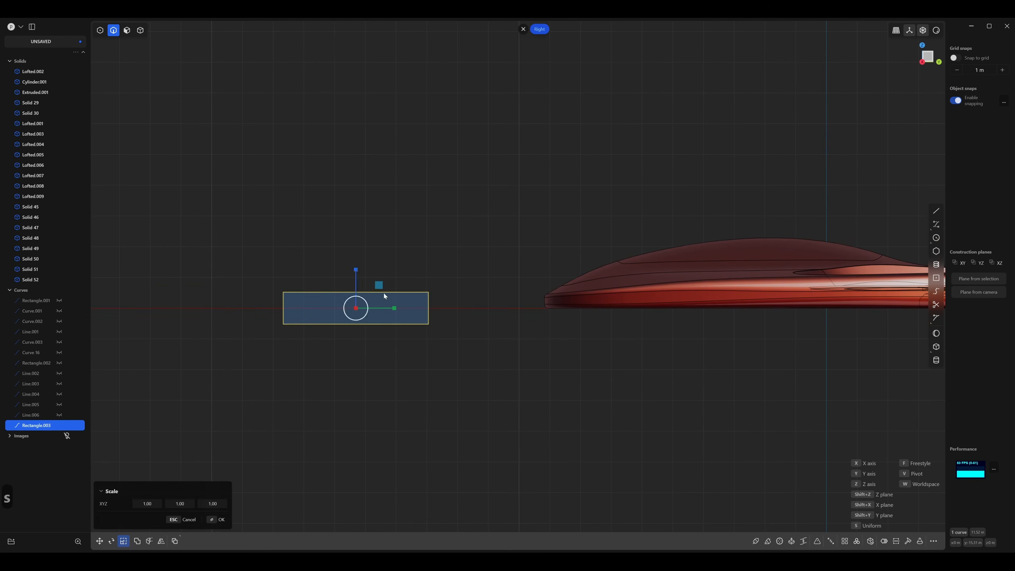
{"action": "left_click_drag", "start_coordinate": [357, 271], "coordinate": [354, 299]}
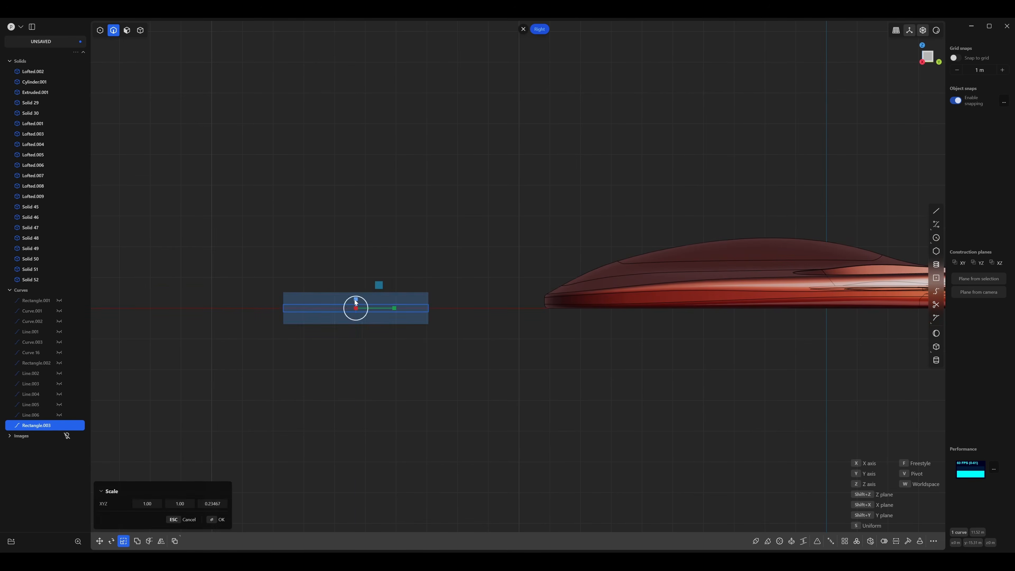
{"action": "right_click", "coordinate": [355, 302]}
Move the flattened rectangle so its end overlaps the body's tapered end, and thin it further along Z.
{"action": "key", "text": "g"}
{"action": "key", "text": "g"}
{"action": "left_click", "coordinate": [543, 303]}
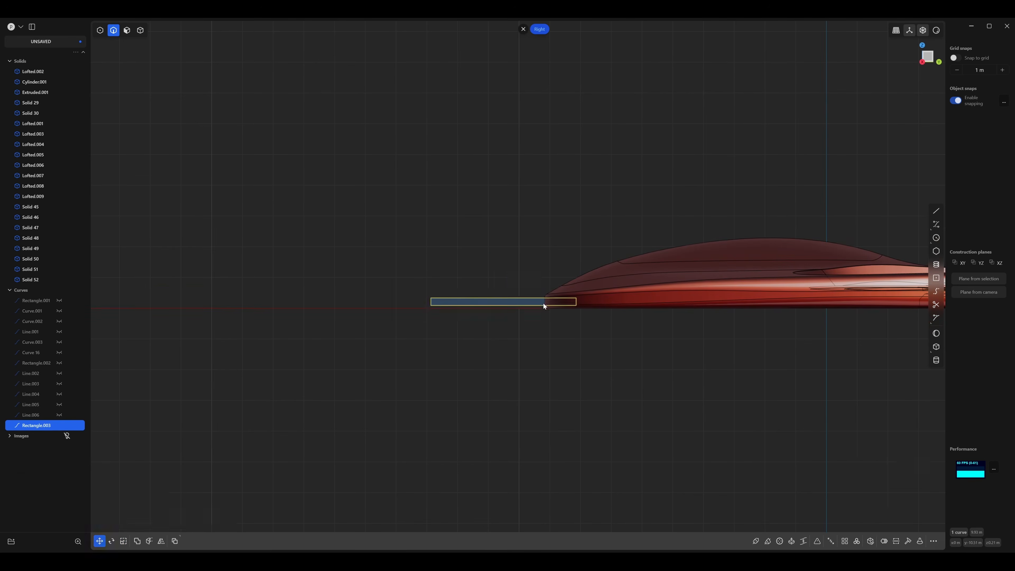
{"action": "scroll", "coordinate": [600, 329], "scroll_direction": "up", "scroll_amount": 5}
{"action": "key", "text": "s"}
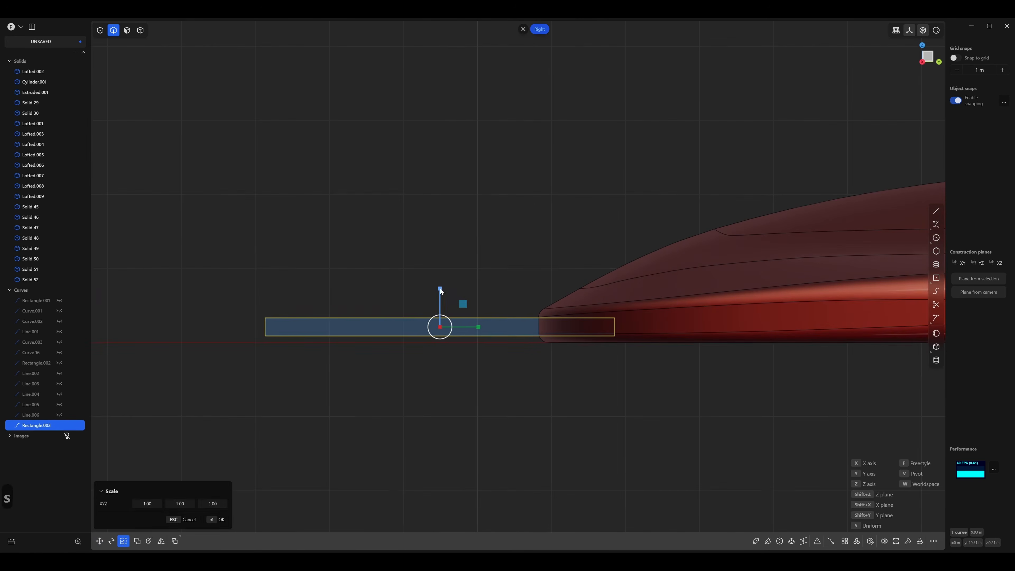
{"action": "left_click_drag", "start_coordinate": [439, 289], "coordinate": [441, 306]}
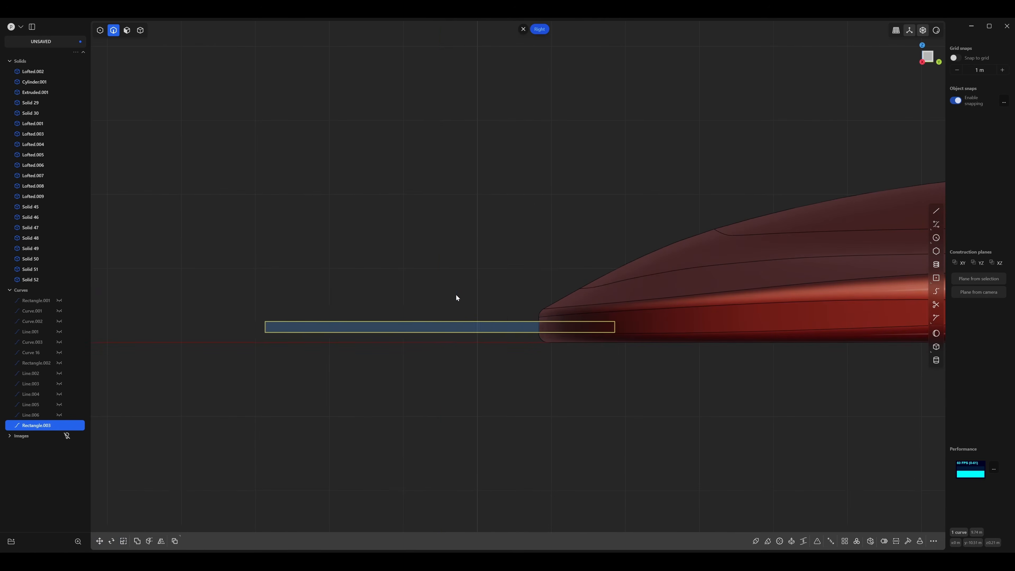
Push the thin rectangle about 0.5 m further along Y into the tapered end of the body.
{"action": "scroll", "coordinate": [399, 288], "scroll_direction": "down", "scroll_amount": 5}
{"action": "key", "text": "g"}
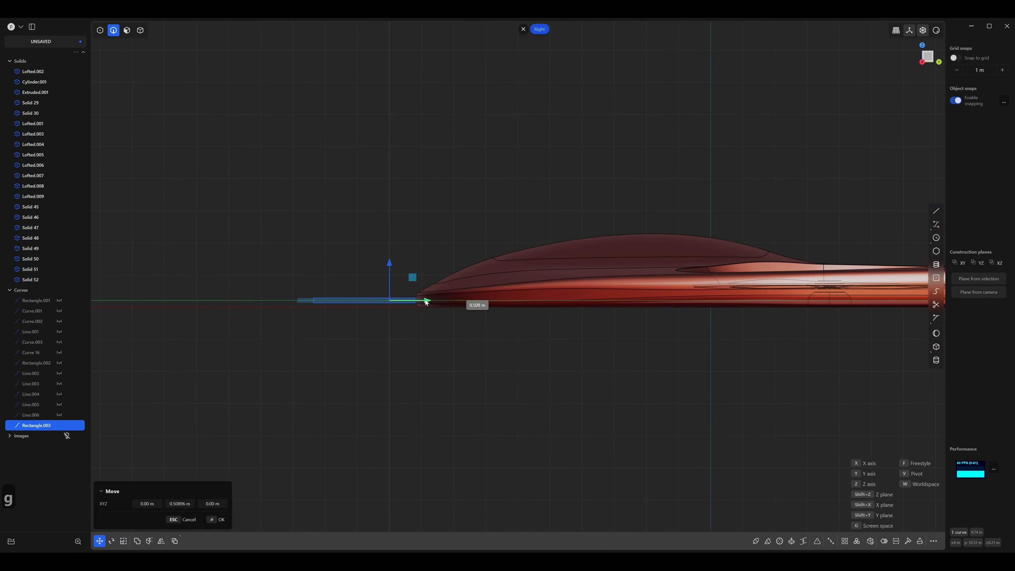
{"action": "left_click", "coordinate": [444, 318]}
{"action": "scroll", "coordinate": [442, 326], "scroll_direction": "up", "scroll_amount": 2}
{"action": "scroll", "coordinate": [439, 330], "scroll_direction": "up", "scroll_amount": 6}
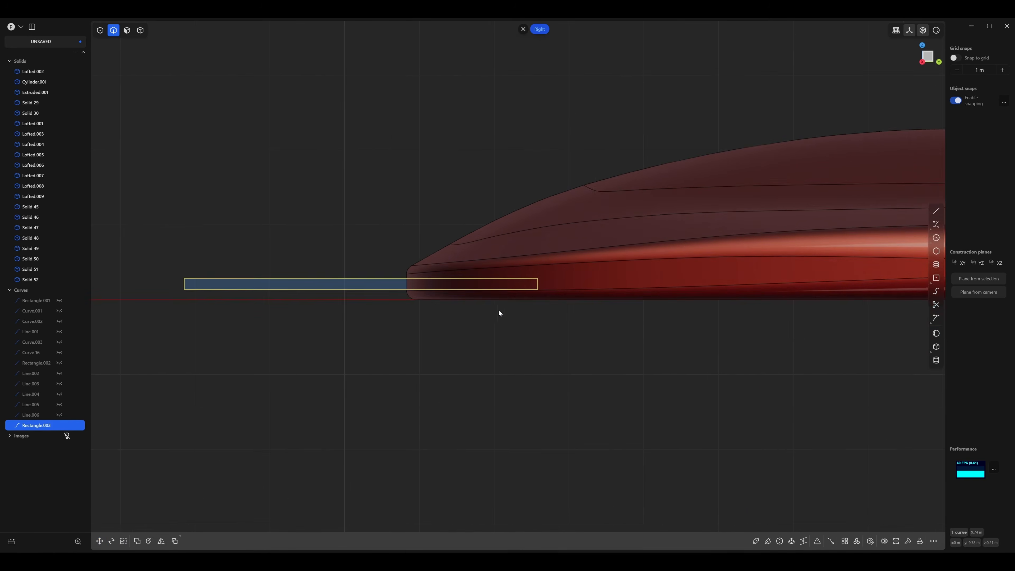
{"action": "middle_click_drag", "start_coordinate": [499, 308], "coordinate": [403, 307], "text": "shift"}
{"action": "scroll", "coordinate": [441, 338], "scroll_direction": "down", "scroll_amount": 1}
{"action": "scroll", "coordinate": [487, 328], "scroll_direction": "up", "scroll_amount": 1}
{"action": "scroll", "coordinate": [581, 295], "scroll_direction": "down", "scroll_amount": 5}
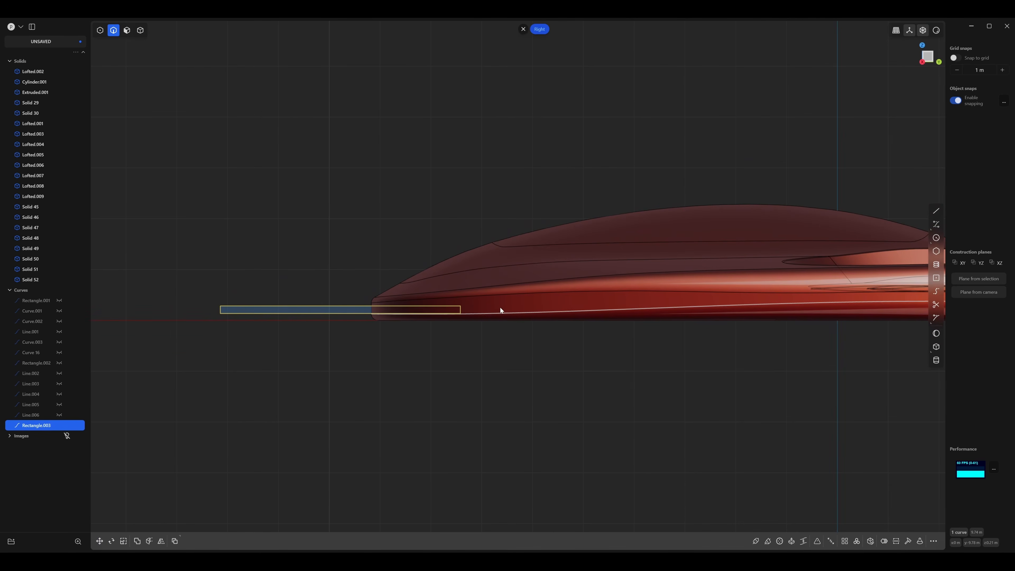
Rotate the thin rectangle about 1.2 degrees around the X axis to follow the slope of the body.
{"action": "key", "text": "r"}
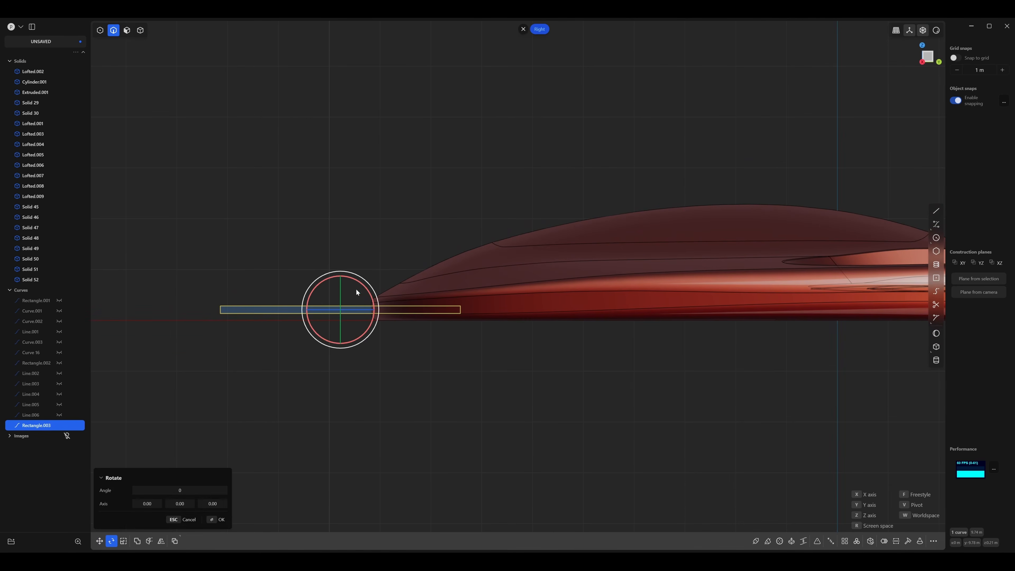
{"action": "key", "text": "x"}
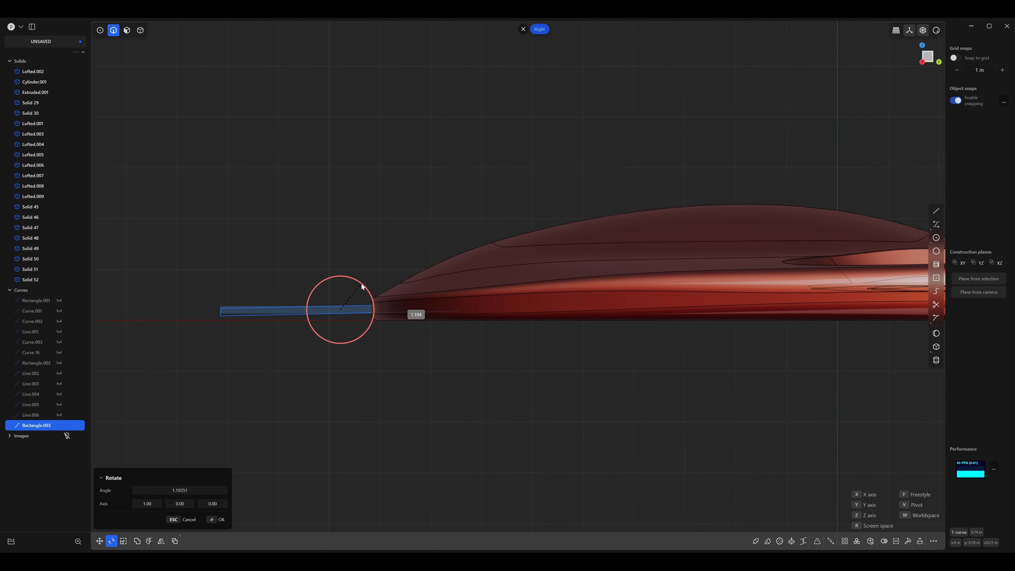
{"action": "left_click", "coordinate": [362, 284]}
{"action": "right_click", "coordinate": [449, 335]}
{"action": "left_click", "coordinate": [503, 336]}
{"action": "scroll", "coordinate": [502, 336], "scroll_direction": "down", "scroll_amount": 2}
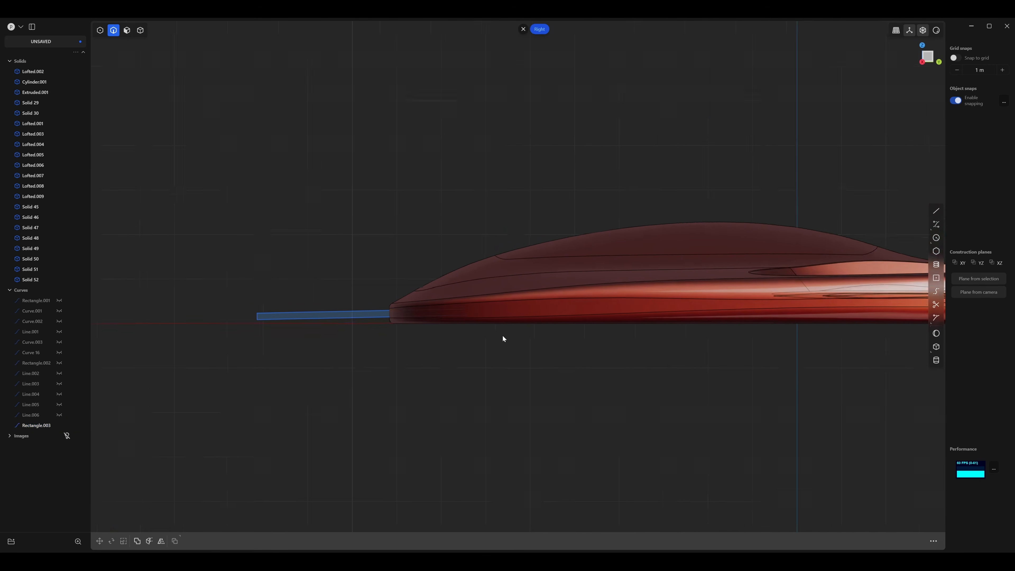
Duplicate the tilted rectangle and move the copy about 19.4 m along Y to the thick end of the body.
{"action": "scroll", "coordinate": [575, 339], "scroll_direction": "up", "scroll_amount": 3}
{"action": "left_click", "coordinate": [291, 300]}
{"action": "scroll", "coordinate": [431, 317], "scroll_direction": "down", "scroll_amount": 4}
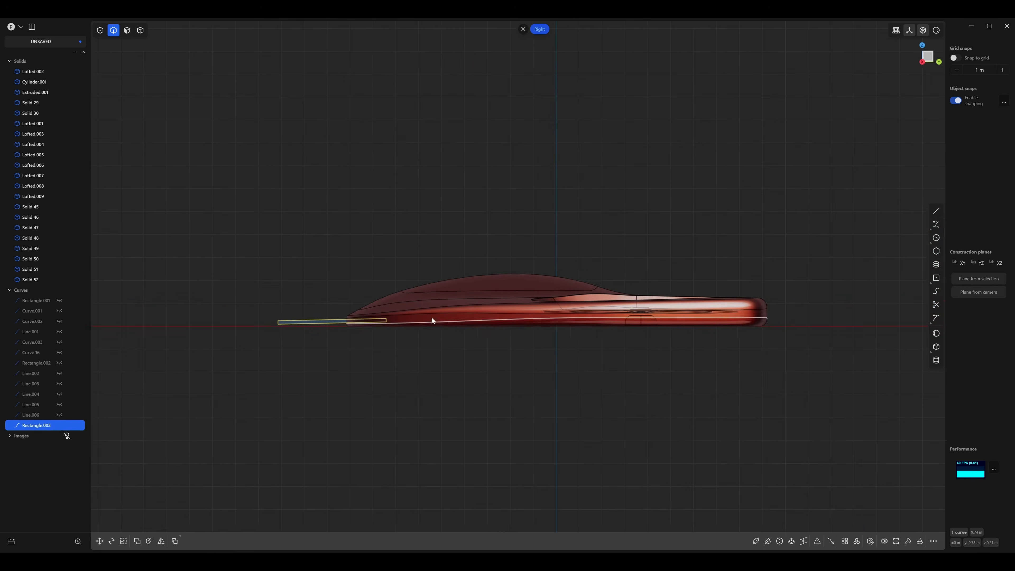
{"action": "key", "text": "ctrl+d"}
{"action": "left_click_drag", "start_coordinate": [287, 302], "coordinate": [736, 303]}
{"action": "right_click_drag", "start_coordinate": [736, 302], "coordinate": [629, 314]}
{"action": "scroll", "coordinate": [626, 322], "scroll_direction": "up", "scroll_amount": 5}
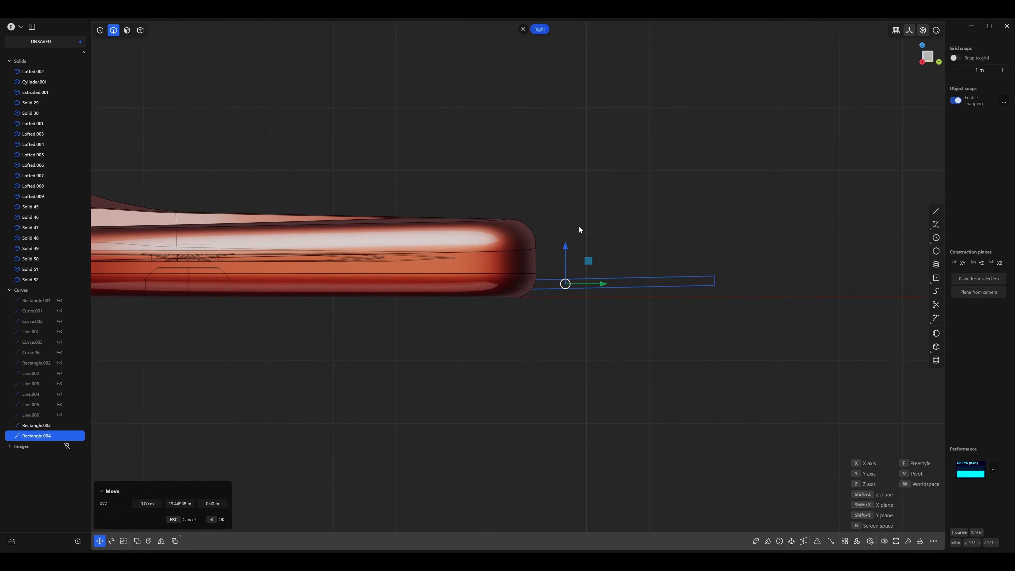
{"action": "right_click", "coordinate": [564, 258]}
Raise the copied rectangle to around the middle of the thick end and scale it uniformly by about 1.08.
{"action": "key", "text": "g"}
{"action": "left_click_drag", "start_coordinate": [564, 250], "coordinate": [572, 228]}
{"action": "scroll", "coordinate": [514, 273], "scroll_direction": "up", "scroll_amount": 3}
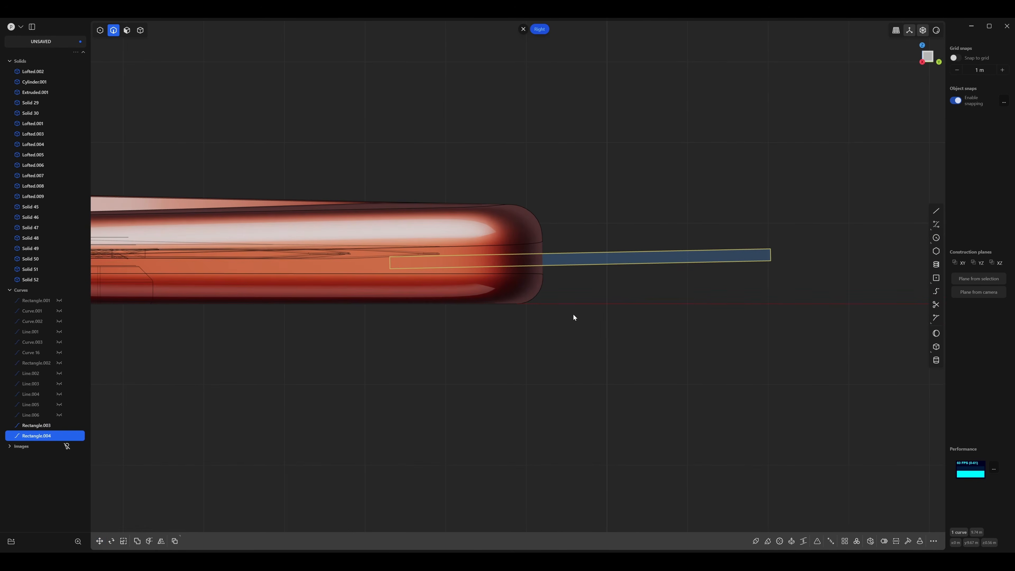
{"action": "key", "text": "s"}
{"action": "key", "text": "s"}
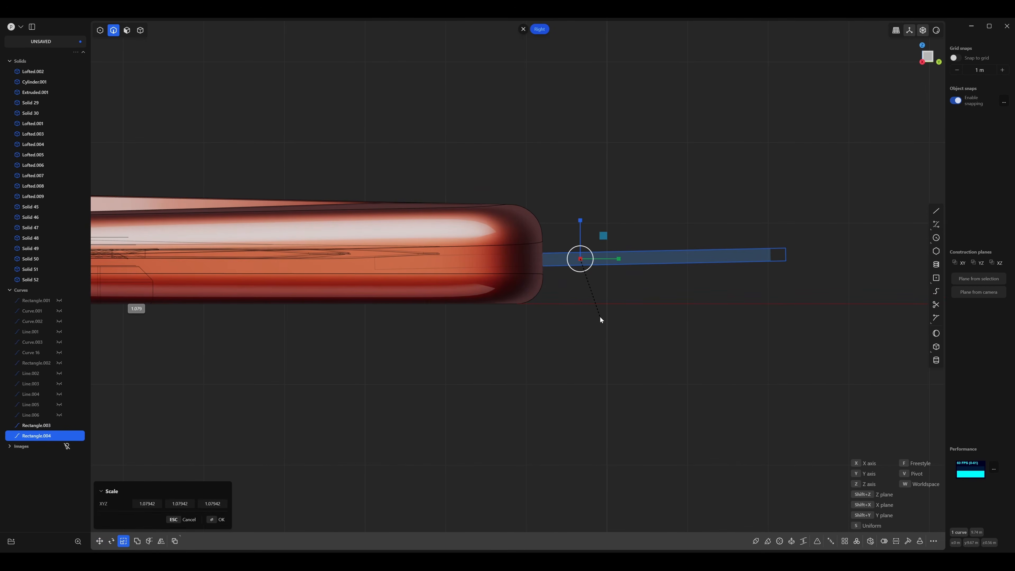
{"action": "left_click", "coordinate": [599, 321]}
{"action": "key", "text": "g"}
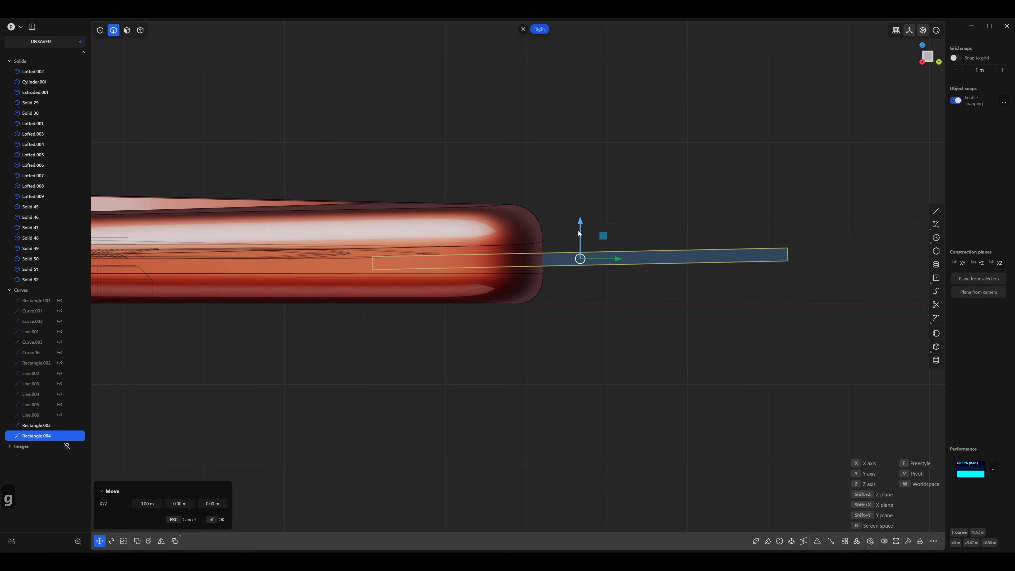
{"action": "left_click_drag", "start_coordinate": [581, 228], "coordinate": [580, 226]}
{"action": "left_click", "coordinate": [616, 213]}
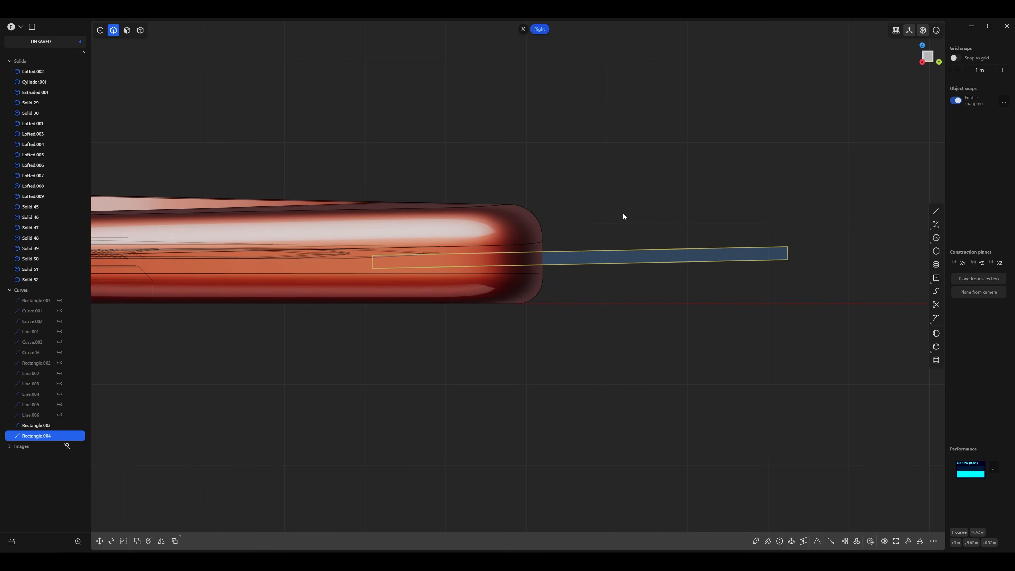
Rotate the copied rectangle about 0.6 degrees around the negative X axis to level it more.
{"action": "key", "text": "r"}
{"action": "key", "text": "r"}
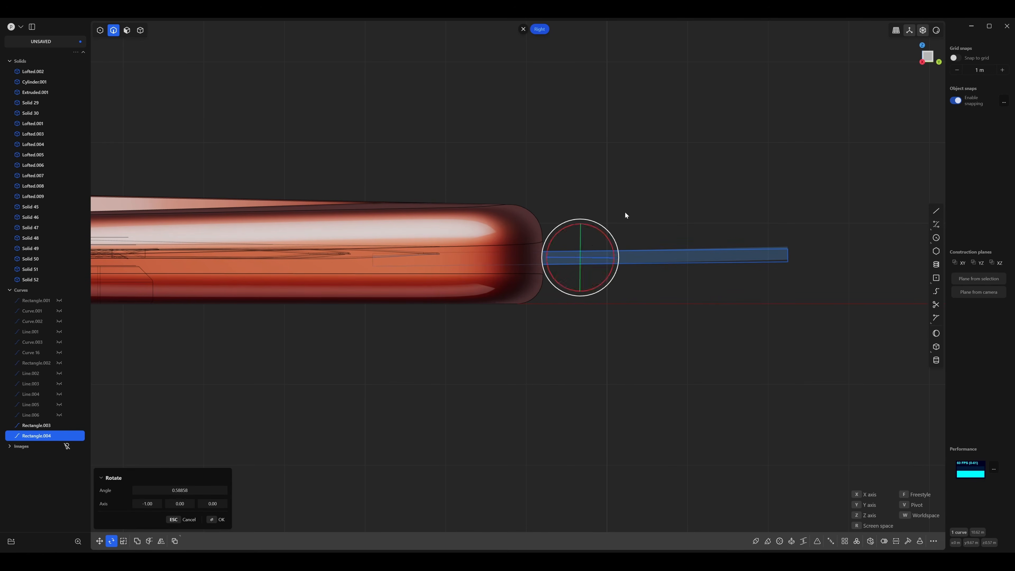
{"action": "left_click", "coordinate": [625, 215]}
{"action": "left_click", "coordinate": [625, 213]}
{"action": "scroll", "coordinate": [615, 212], "scroll_direction": "down", "scroll_amount": 10}
{"action": "right_click_drag", "start_coordinate": [514, 209], "coordinate": [587, 201]}
{"action": "right_click_drag", "start_coordinate": [366, 195], "coordinate": [494, 207]}
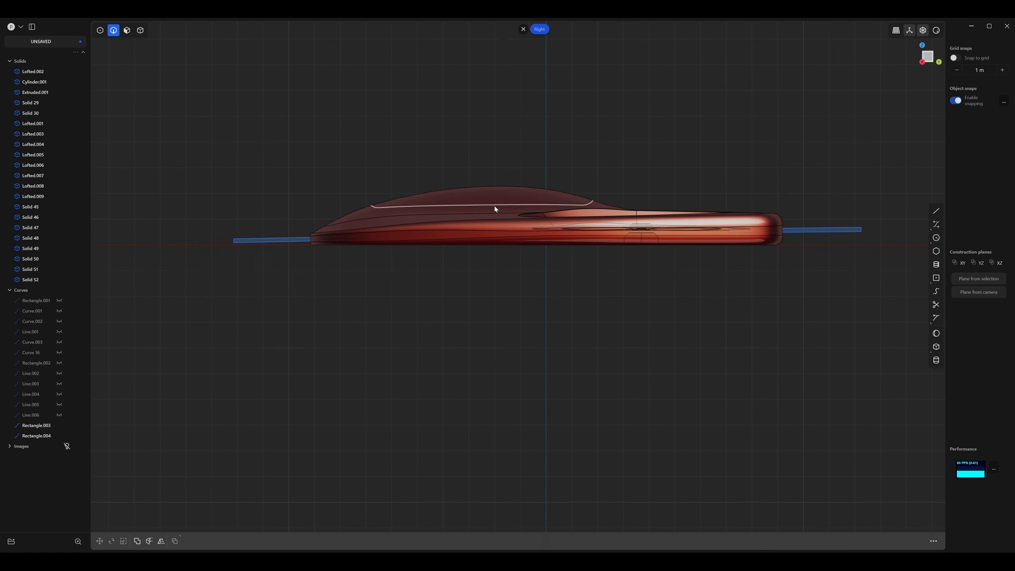
Fillet by distance the two corners of the first rectangle that lie inside the body's tapered end.
{"action": "left_click_drag", "start_coordinate": [280, 300], "coordinate": [225, 201]}
{"action": "scroll", "coordinate": [243, 225], "scroll_direction": "up", "scroll_amount": 5}
{"action": "right_click_drag", "start_coordinate": [383, 272], "coordinate": [273, 244]}
{"action": "scroll", "coordinate": [280, 244], "scroll_direction": "up", "scroll_amount": 8}
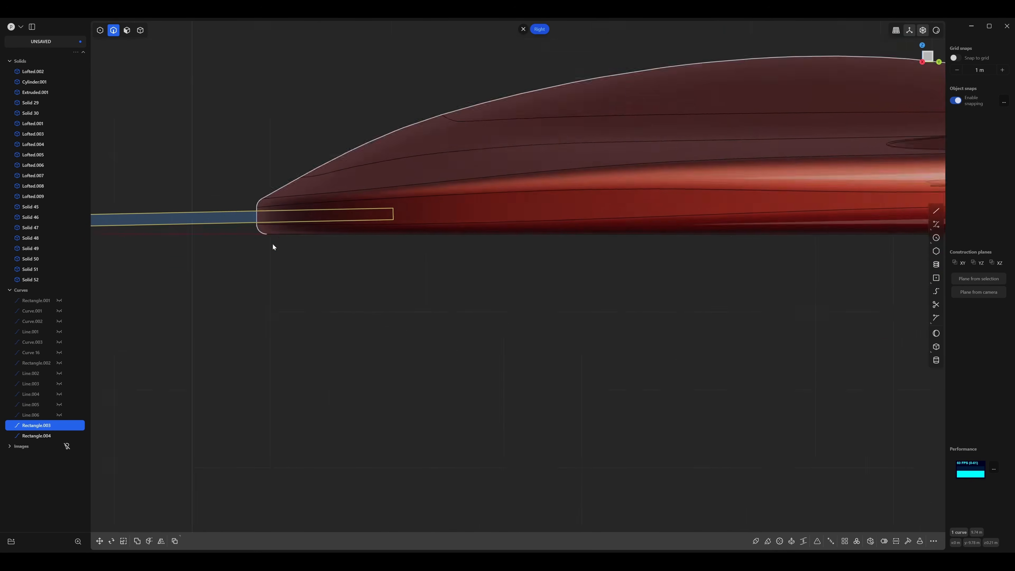
{"action": "right_click_drag", "start_coordinate": [462, 176], "coordinate": [331, 302]}
{"action": "scroll", "coordinate": [371, 277], "scroll_direction": "up", "scroll_amount": 4}
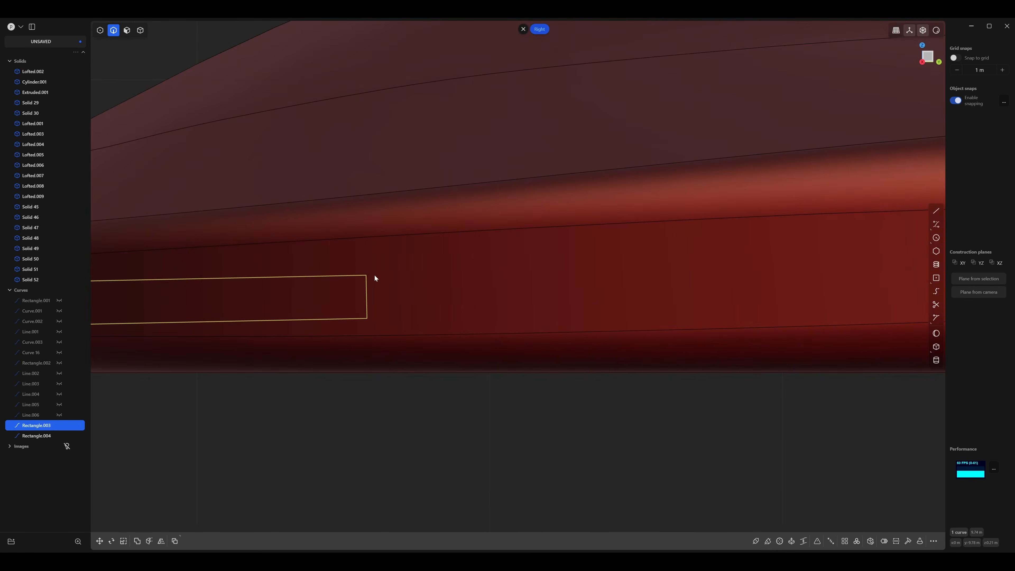
{"action": "left_click_drag", "start_coordinate": [426, 257], "coordinate": [343, 345]}
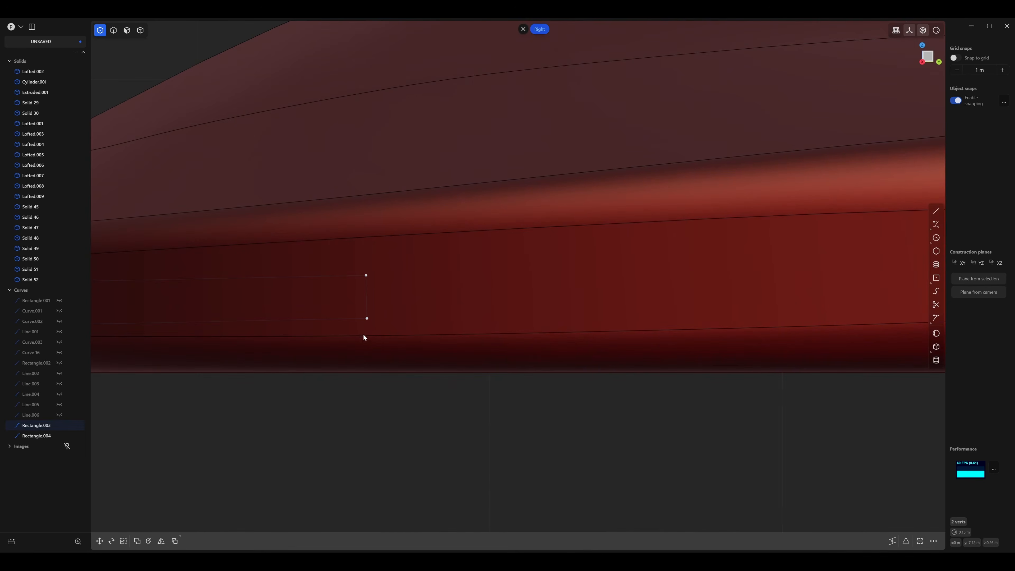
{"action": "key", "text": "b"}
{"action": "key", "text": "d"}
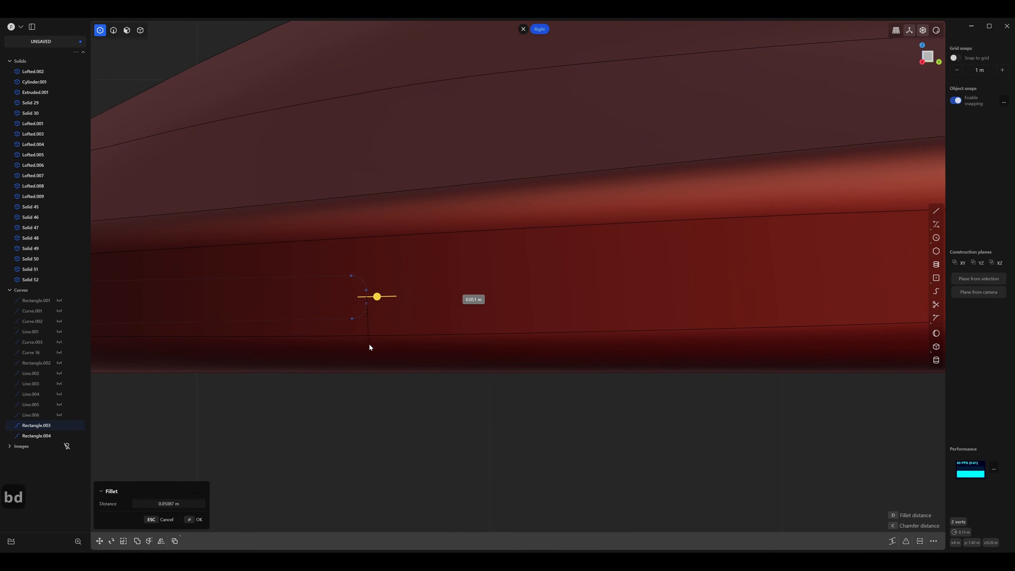
{"action": "left_click", "coordinate": [377, 340]}
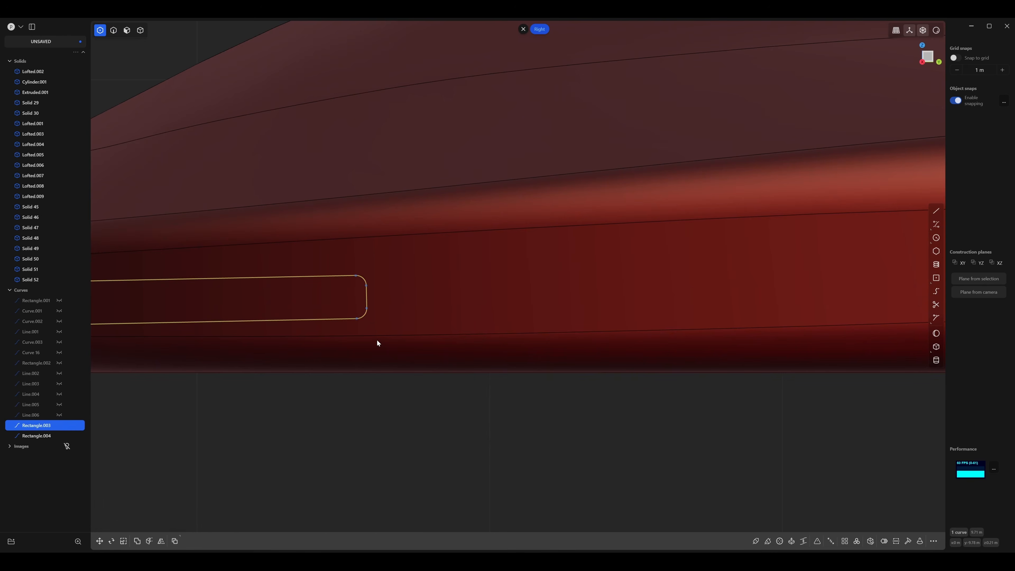
Fillet by distance the two corners of the second rectangle that lie inside the body's thick end.
{"action": "scroll", "coordinate": [400, 303], "scroll_direction": "down", "scroll_amount": 8}
{"action": "middle_click_drag", "start_coordinate": [900, 302], "coordinate": [97, 294], "text": "shift"}
{"action": "middle_click_drag", "start_coordinate": [561, 285], "coordinate": [352, 293], "text": "shift"}
{"action": "scroll", "coordinate": [331, 297], "scroll_direction": "up", "scroll_amount": 3}
{"action": "key", "text": "1"}
{"action": "left_click_drag", "start_coordinate": [367, 249], "coordinate": [333, 312]}
{"action": "middle_click_drag", "start_coordinate": [331, 314], "coordinate": [374, 316], "text": "shift"}
{"action": "scroll", "coordinate": [378, 320], "scroll_direction": "up", "scroll_amount": 3}
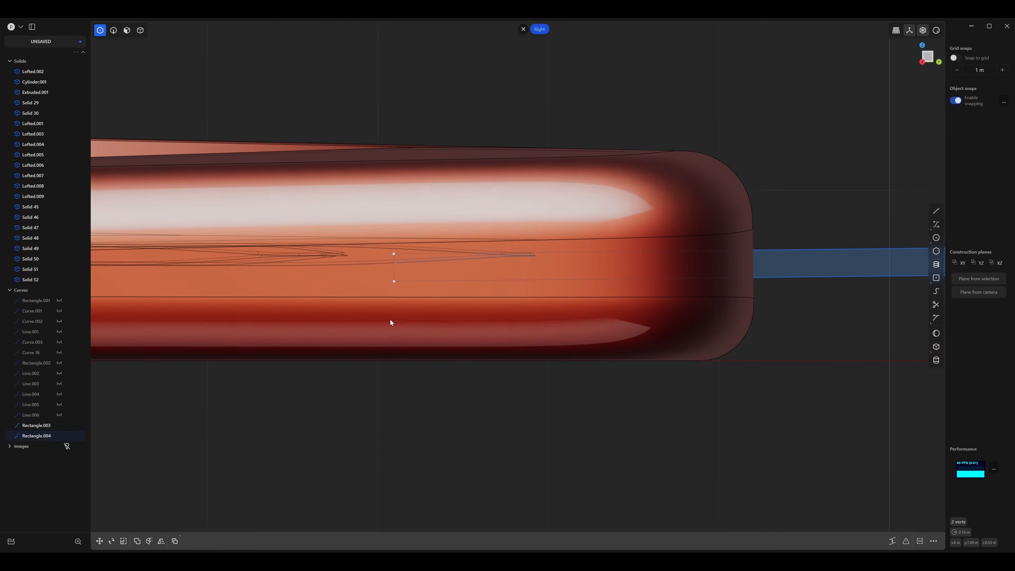
{"action": "key", "text": "b"}
{"action": "key", "text": "d"}
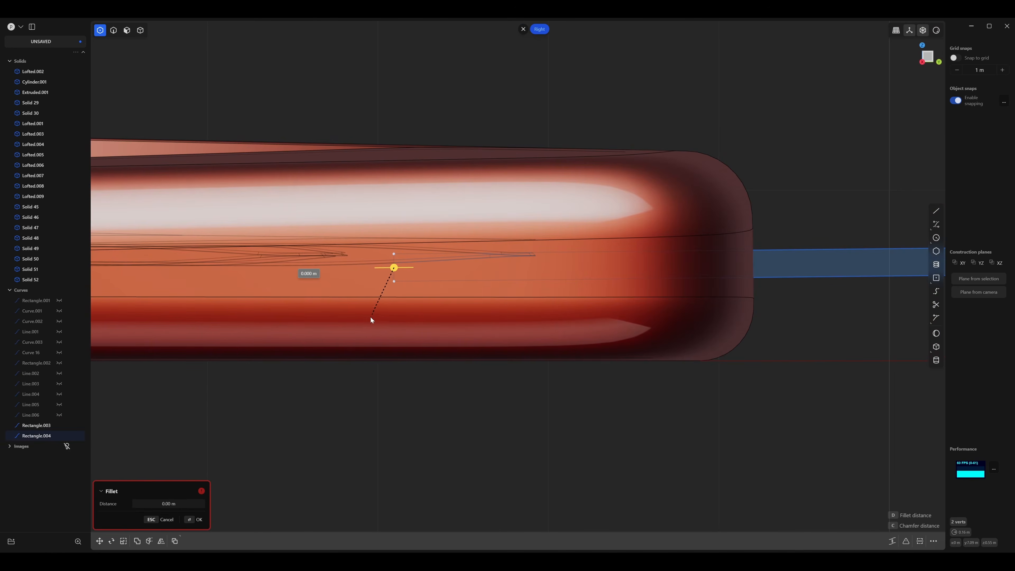
{"action": "left_click", "coordinate": [384, 326]}
Cut the drone body with the two thin rounded rectangles at its tapered and thick ends.
{"action": "scroll", "coordinate": [487, 374], "scroll_direction": "down", "scroll_amount": 5}
{"action": "middle_click_drag", "start_coordinate": [386, 350], "coordinate": [531, 390], "text": "shift"}
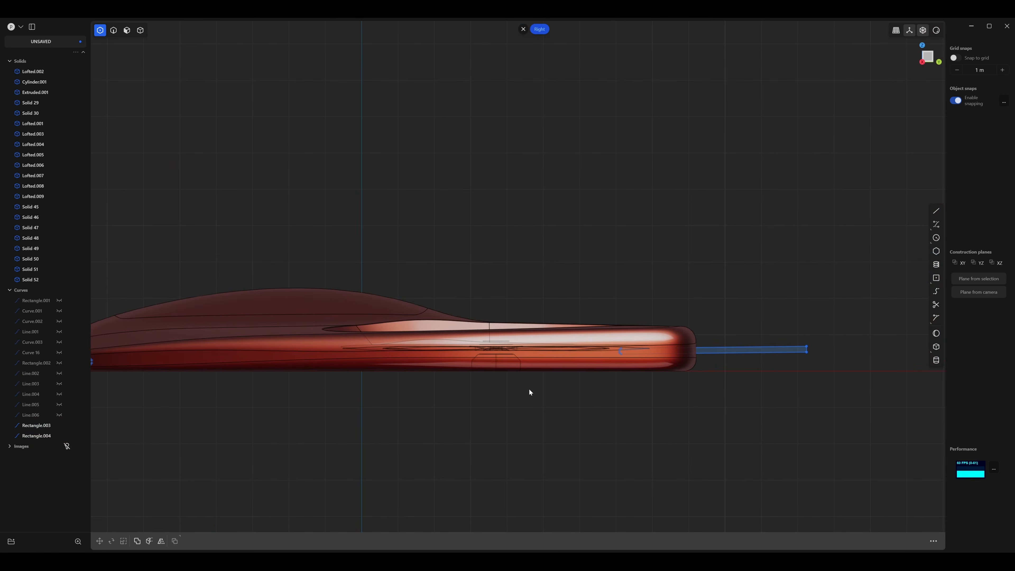
{"action": "middle_click_drag", "start_coordinate": [421, 398], "coordinate": [513, 368], "text": "shift"}
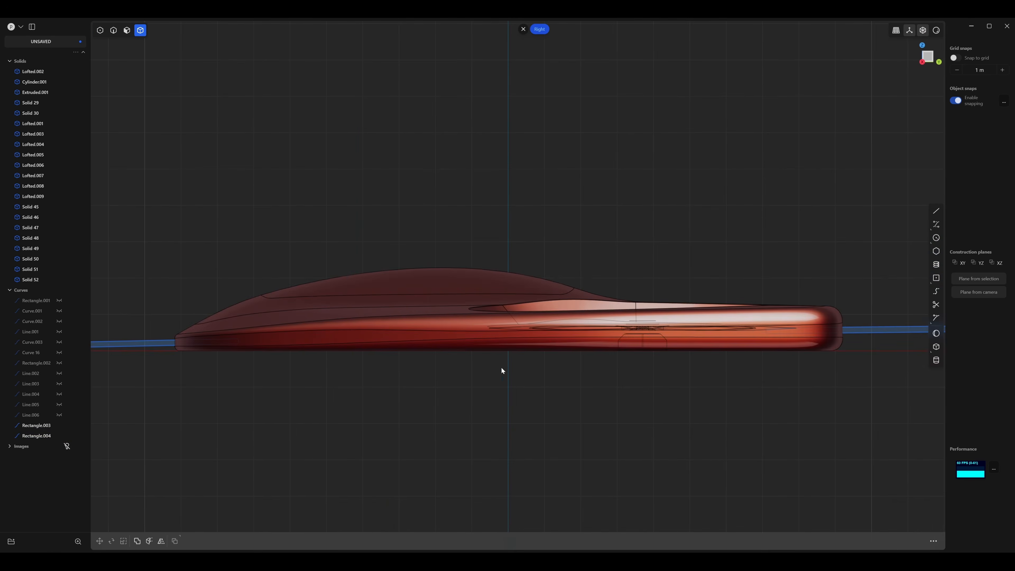
{"action": "left_click", "coordinate": [333, 346]}
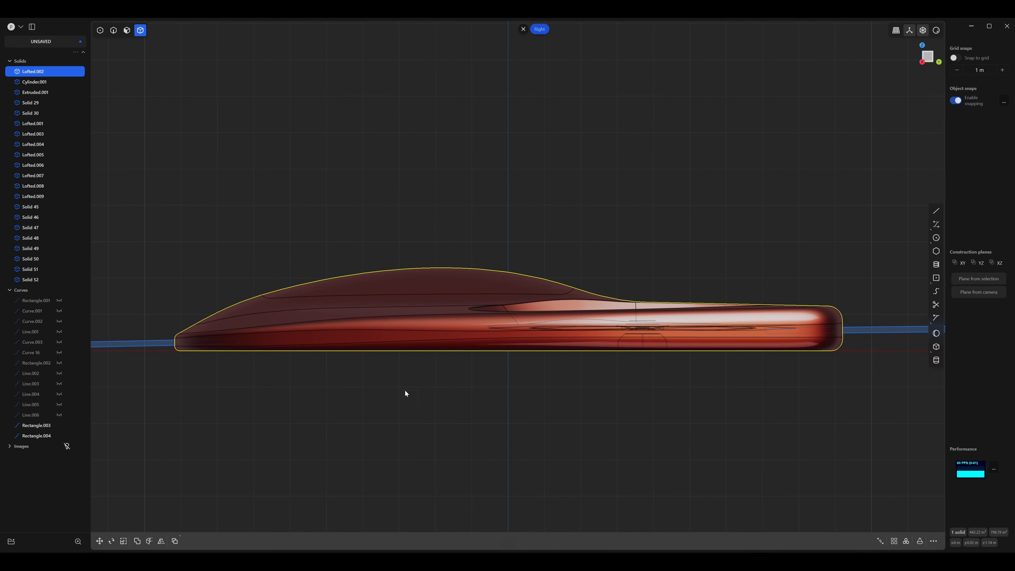
{"action": "key", "text": "c"}
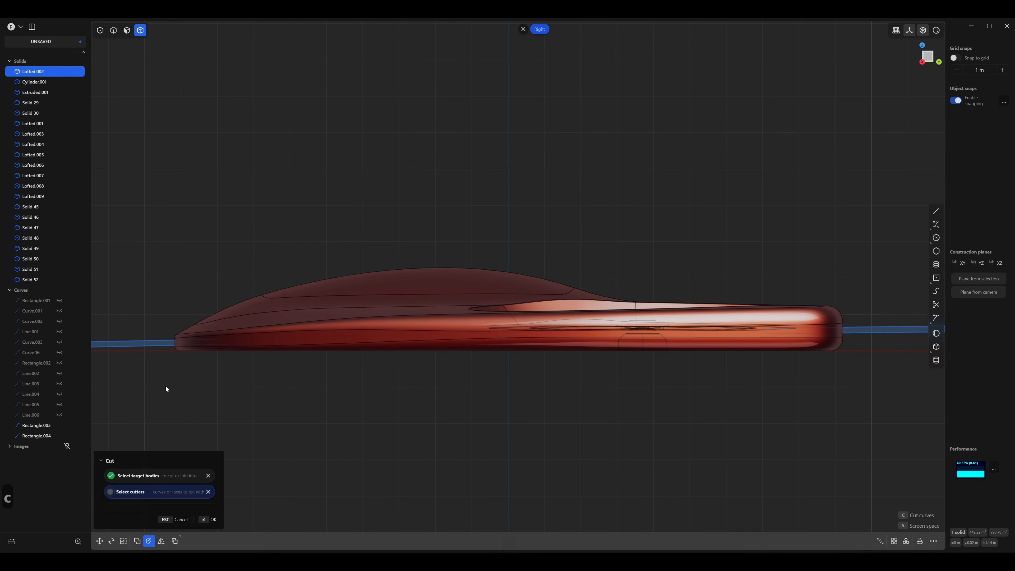
{"action": "middle_click_drag", "start_coordinate": [553, 398], "coordinate": [353, 372], "text": "shift"}
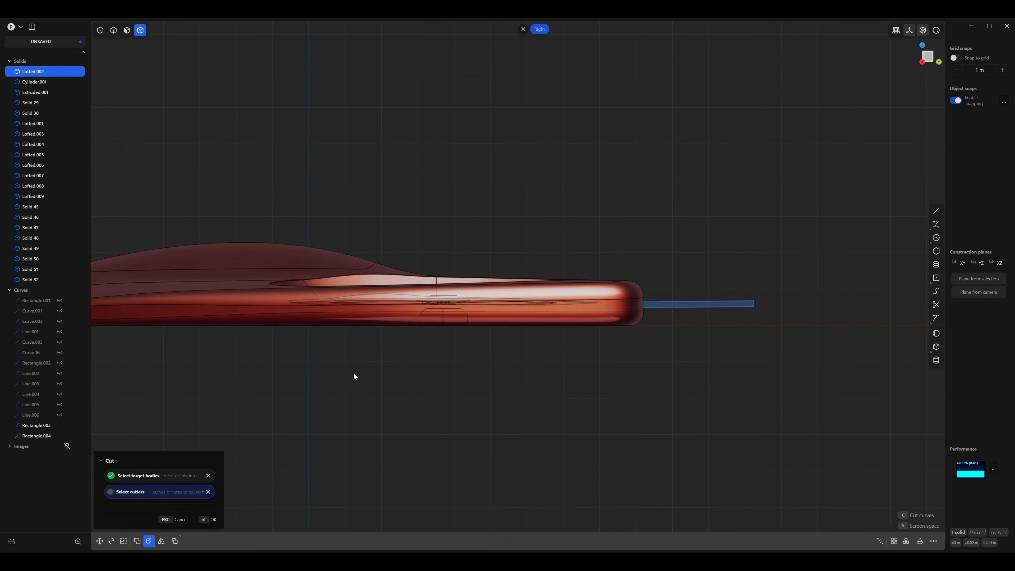
{"action": "left_click", "coordinate": [681, 308]}
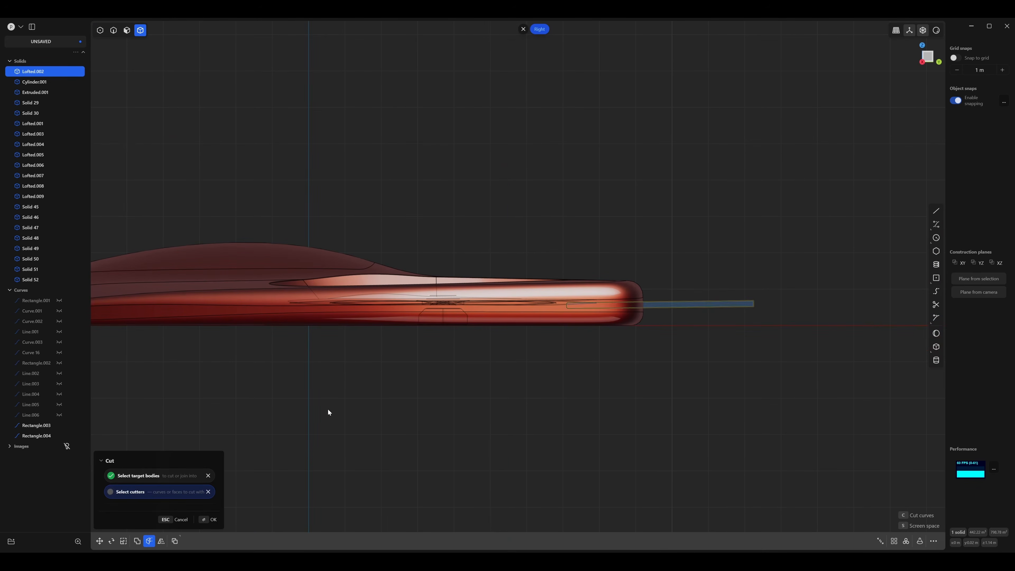
{"action": "key", "text": "Return"}
Try moving the cut strip at the tapered end about 3.2 m outward along negative Y, and undo the move.
{"action": "middle_click_drag", "start_coordinate": [329, 402], "coordinate": [396, 401]}
{"action": "left_click", "coordinate": [377, 419]}
{"action": "left_click", "coordinate": [408, 374]}
{"action": "key", "text": "g"}
{"action": "left_click_drag", "start_coordinate": [354, 356], "coordinate": [241, 378]}
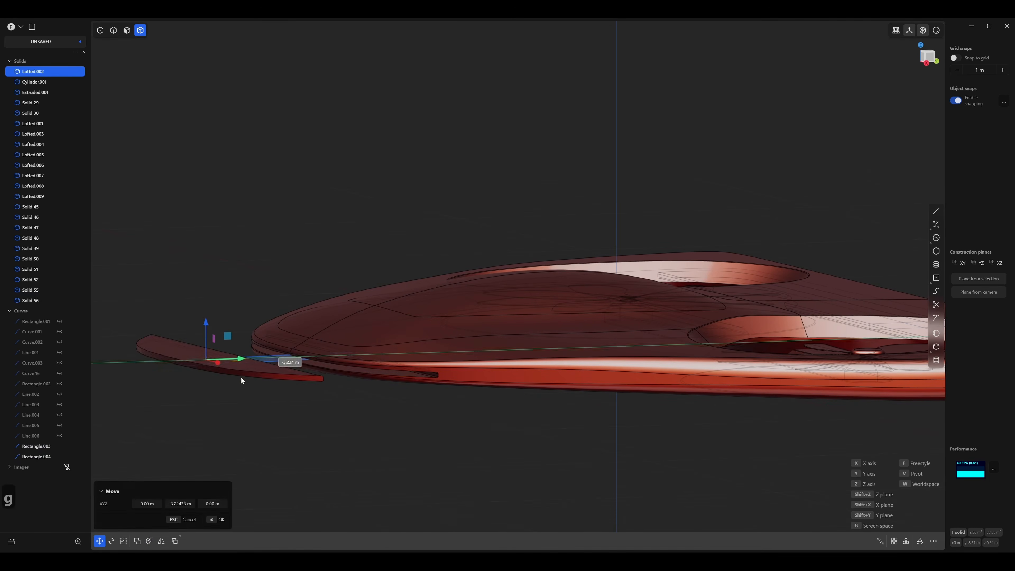
{"action": "key", "text": "ctrl+z"}
Hide both rectangle profile curves at the two ends of the drone.
{"action": "middle_click_drag", "start_coordinate": [550, 435], "coordinate": [429, 407]}
{"action": "scroll", "coordinate": [412, 374], "scroll_direction": "down", "scroll_amount": 5}
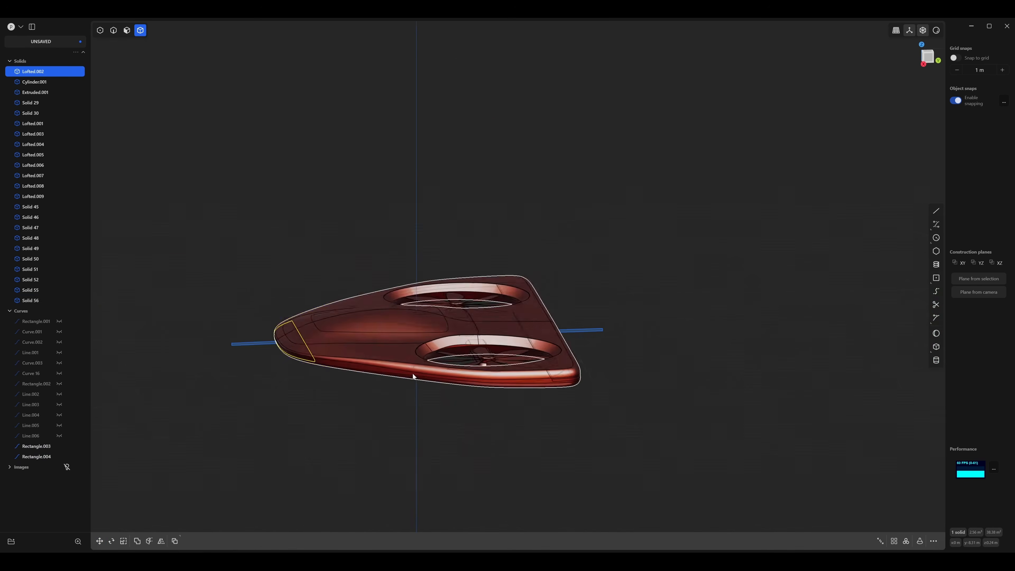
{"action": "middle_click_drag", "start_coordinate": [412, 374], "coordinate": [419, 354]}
{"action": "middle_click_drag", "start_coordinate": [626, 403], "coordinate": [645, 366]}
{"action": "left_click", "coordinate": [644, 366]}
{"action": "key", "text": "2"}
{"action": "left_click_drag", "start_coordinate": [645, 366], "coordinate": [605, 288]}
{"action": "left_click_drag", "start_coordinate": [630, 338], "coordinate": [602, 296]}
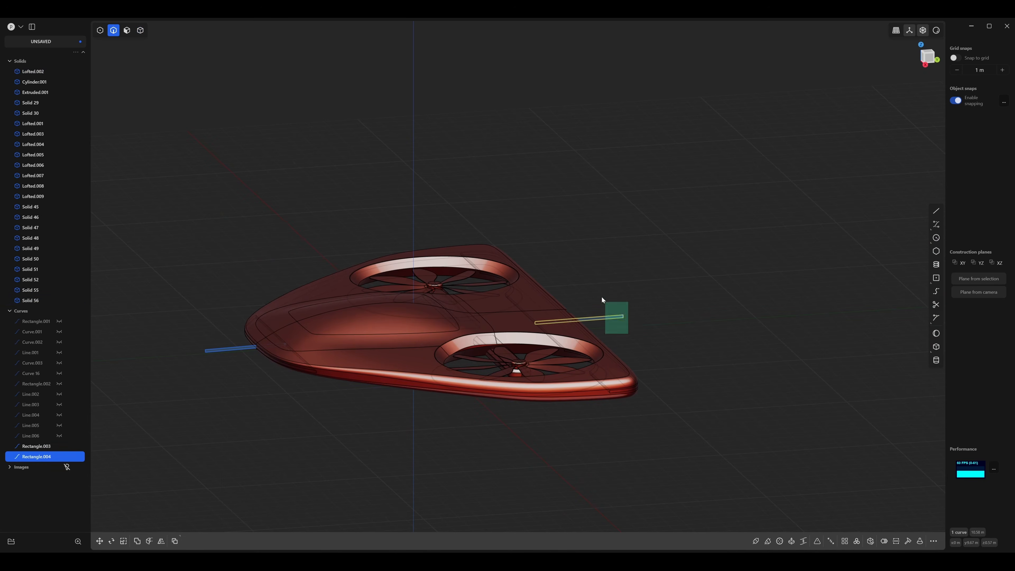
{"action": "left_click_drag", "start_coordinate": [222, 376], "coordinate": [195, 324], "text": "shift"}
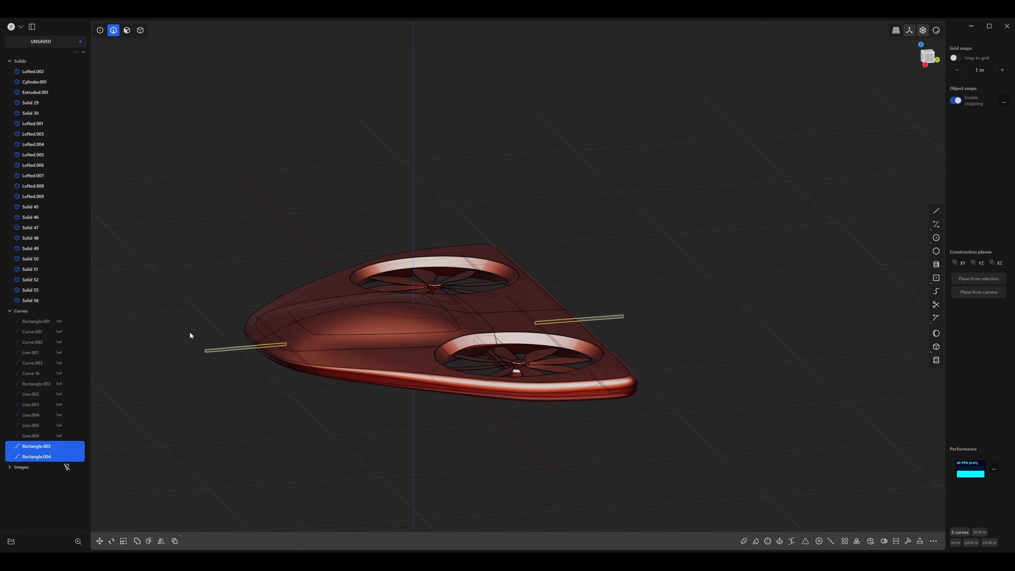
{"action": "key", "text": "h"}
Turn off the edge display and switch the viewport to render mode.
{"action": "middle_click_drag", "start_coordinate": [189, 332], "coordinate": [405, 390]}
{"action": "key", "text": "e"}
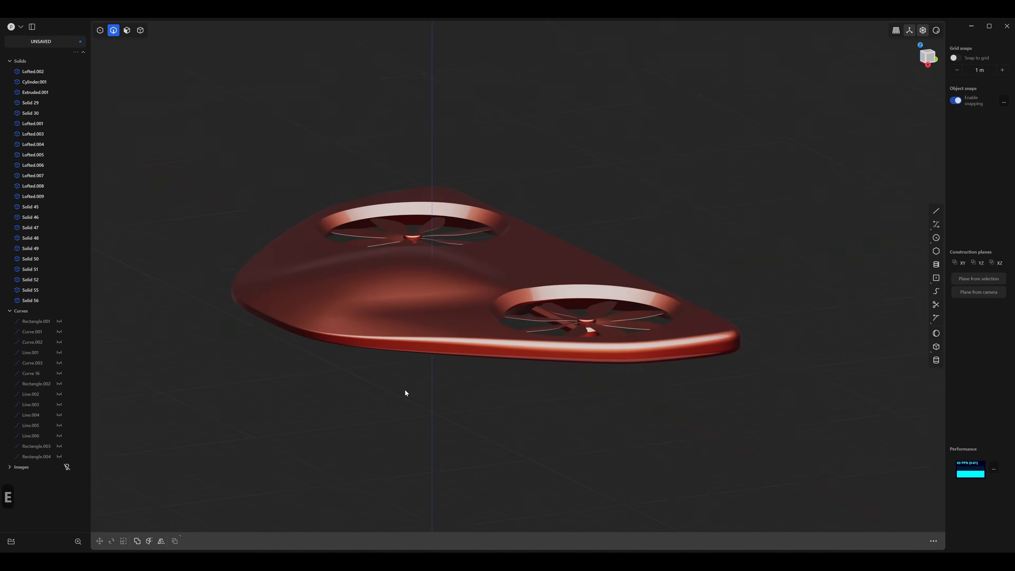
{"action": "middle_click_drag", "start_coordinate": [661, 112], "coordinate": [729, 129], "text": "shift"}
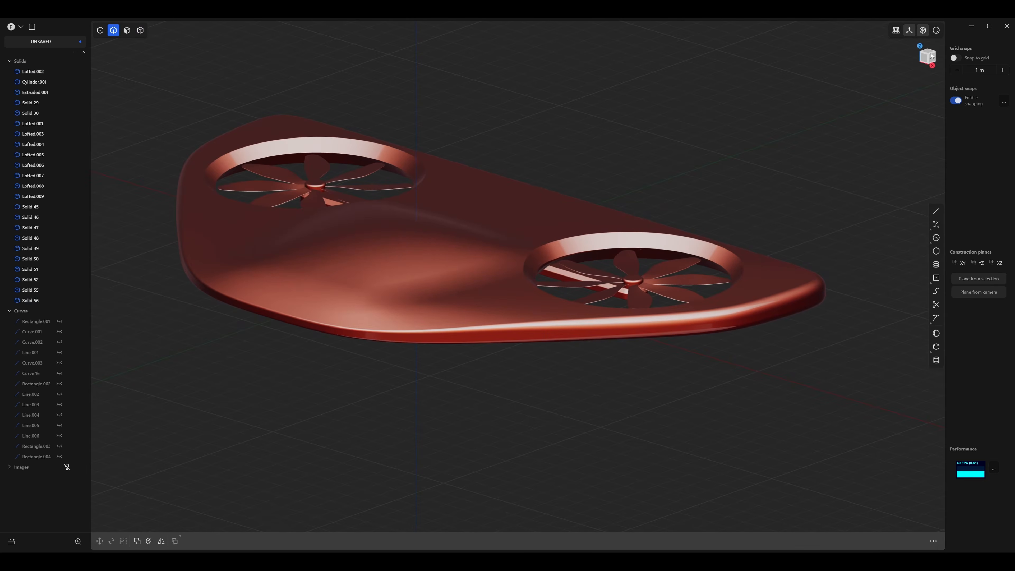
{"action": "left_click", "coordinate": [936, 31]}
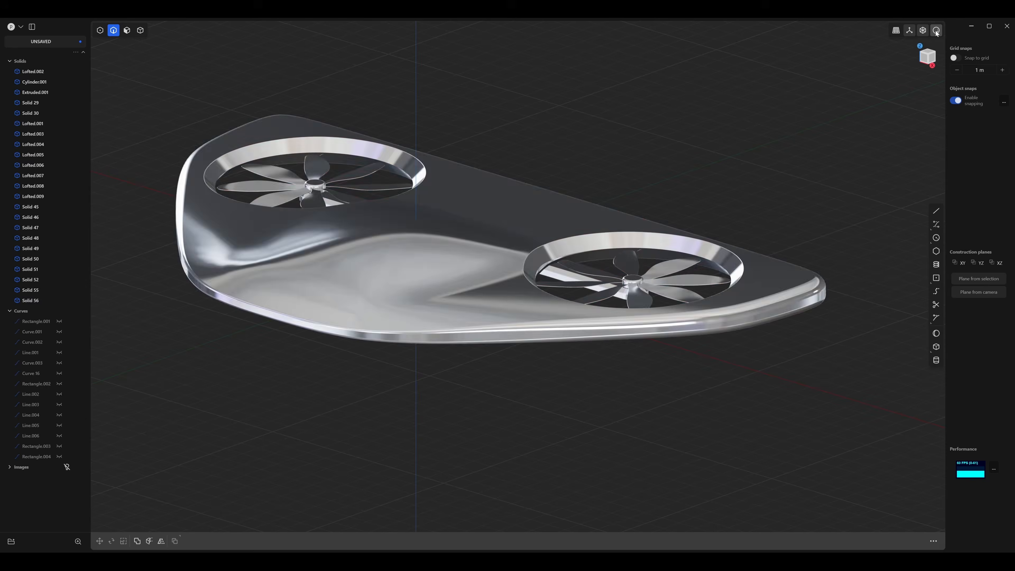
Assign a material to the main drone body and set its roughness to 0.4.
{"action": "middle_click_drag", "start_coordinate": [680, 146], "coordinate": [649, 179]}
{"action": "middle_click_drag", "start_coordinate": [562, 128], "coordinate": [470, 182]}
{"action": "scroll", "coordinate": [467, 183], "scroll_direction": "down", "scroll_amount": 4}
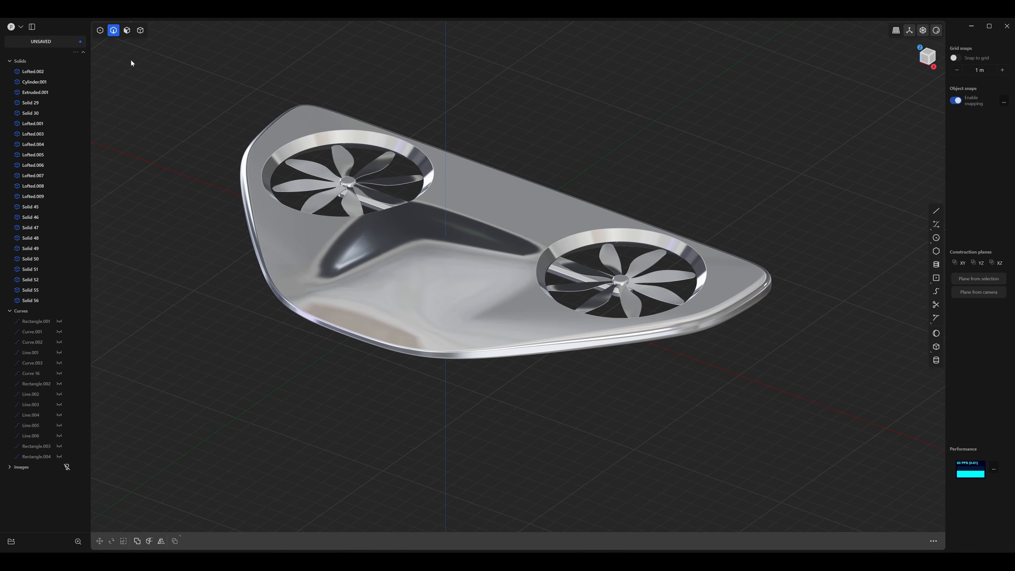
{"action": "key", "text": "4"}
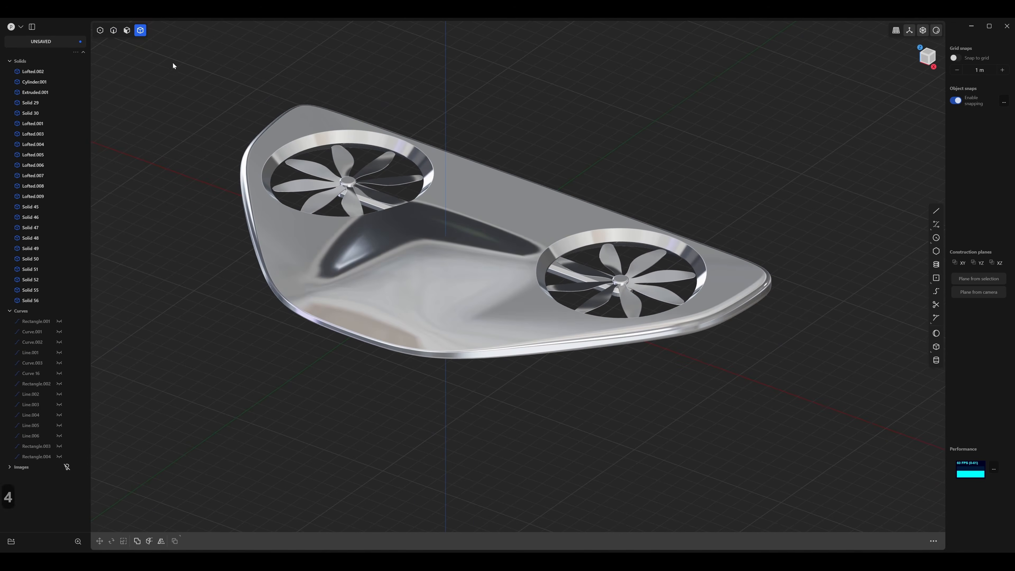
{"action": "middle_click_drag", "start_coordinate": [491, 153], "coordinate": [516, 184]}
{"action": "left_click", "coordinate": [498, 181]}
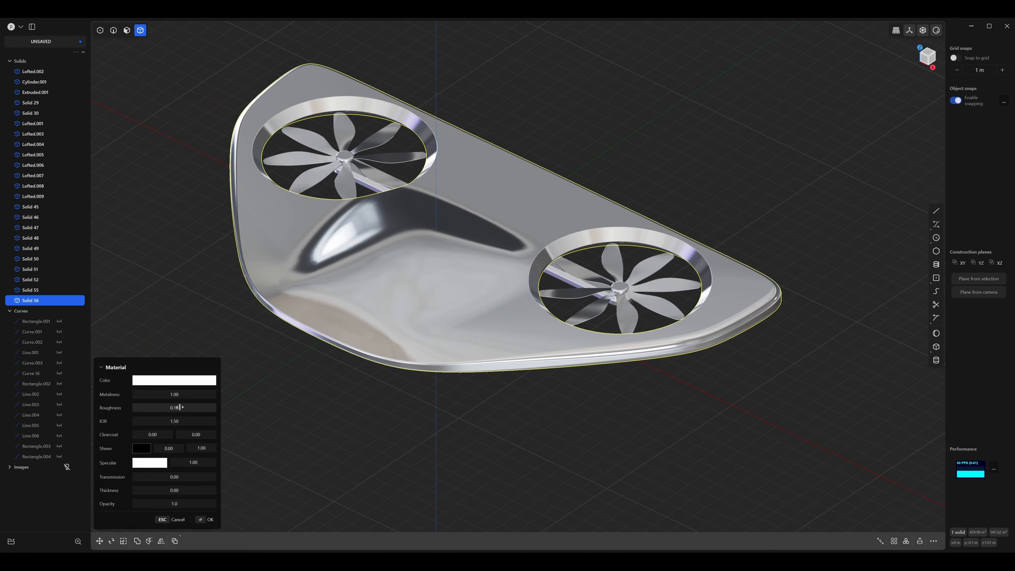
{"action": "left_click_drag", "start_coordinate": [174, 408], "coordinate": [193, 408]}
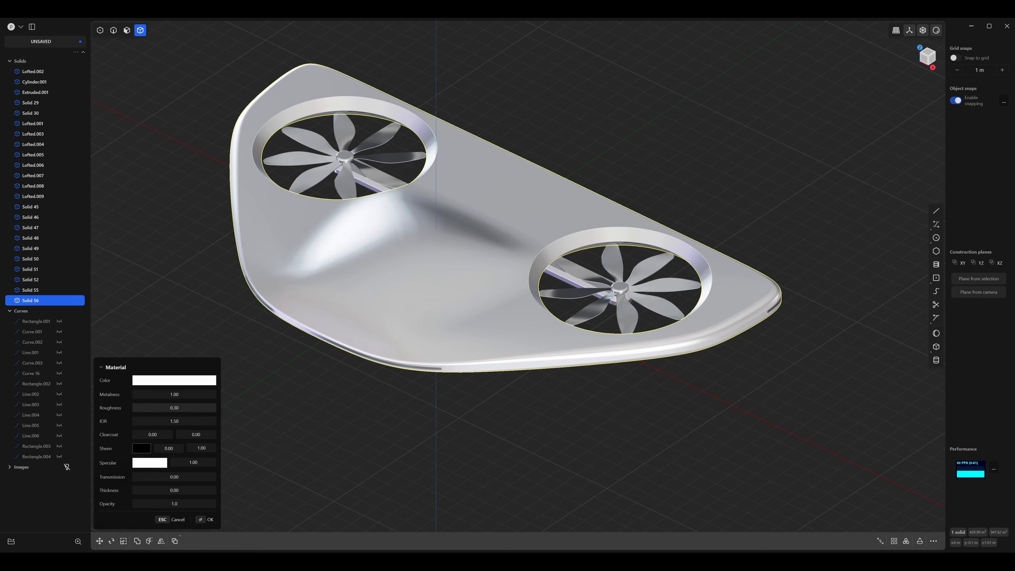
{"action": "type", "text": ".4"}
{"action": "key", "text": "Return"}
{"action": "left_click", "coordinate": [370, 393]}
Give both propeller hubs a grey material with a roughness of 0.36.
{"action": "middle_click_drag", "start_coordinate": [370, 393], "coordinate": [452, 418]}
{"action": "left_click", "coordinate": [557, 319]}
{"action": "middle_click_drag", "start_coordinate": [428, 262], "coordinate": [423, 278]}
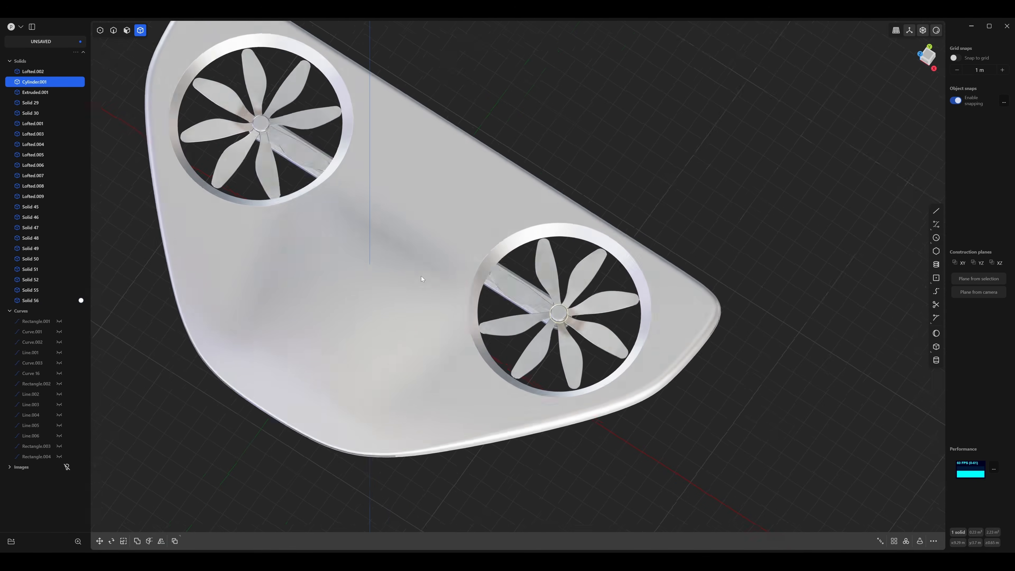
{"action": "middle_click_drag", "start_coordinate": [274, 150], "coordinate": [352, 166], "text": "shift"}
{"action": "left_click", "coordinate": [343, 138], "text": "shift"}
{"action": "key", "text": "m"}
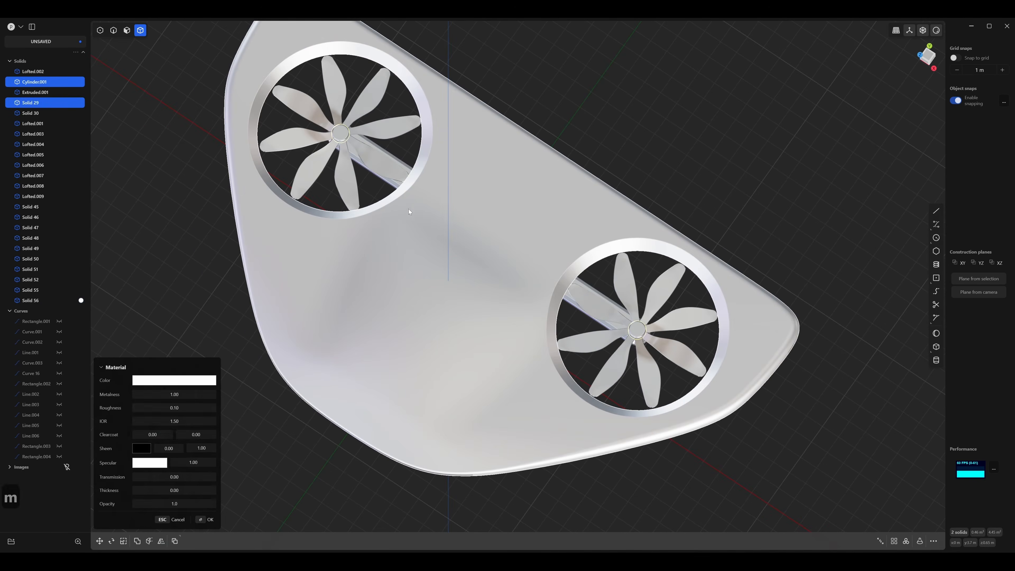
{"action": "left_click", "coordinate": [182, 383]}
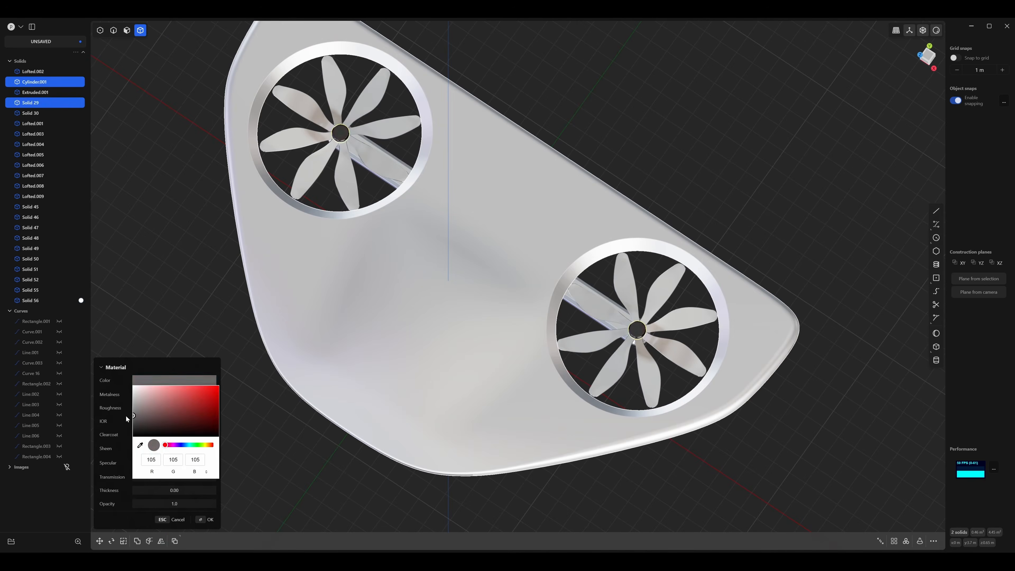
{"action": "left_click", "coordinate": [119, 410]}
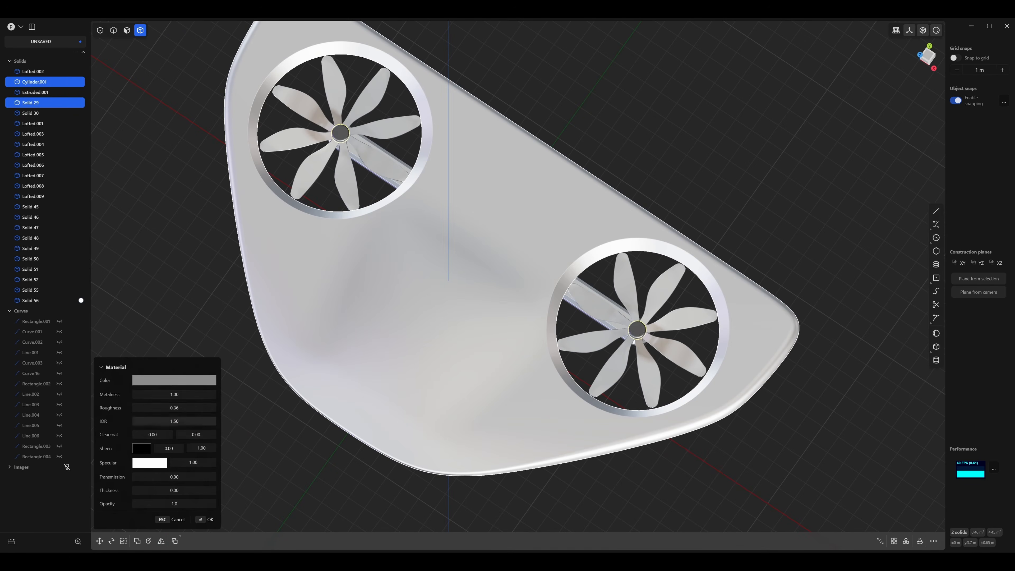
{"action": "right_click", "coordinate": [263, 436]}
Give all blades of both propellers a light red material with a roughness of 0.13.
{"action": "middle_click_drag", "start_coordinate": [262, 436], "coordinate": [276, 372]}
{"action": "left_click", "coordinate": [308, 240]}
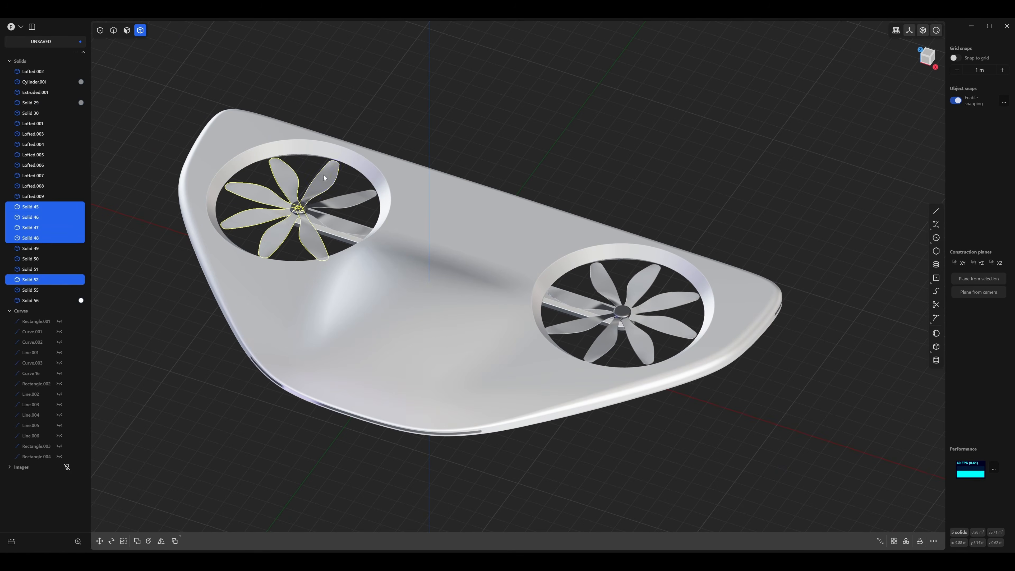
{"action": "left_click", "coordinate": [651, 344], "text": "shift"}
{"action": "left_click", "coordinate": [671, 326], "text": "shift"}
{"action": "left_click", "coordinate": [669, 300], "text": "shift"}
{"action": "left_click", "coordinate": [573, 301], "text": "shift"}
{"action": "key", "text": "m"}
{"action": "left_click", "coordinate": [194, 380]}
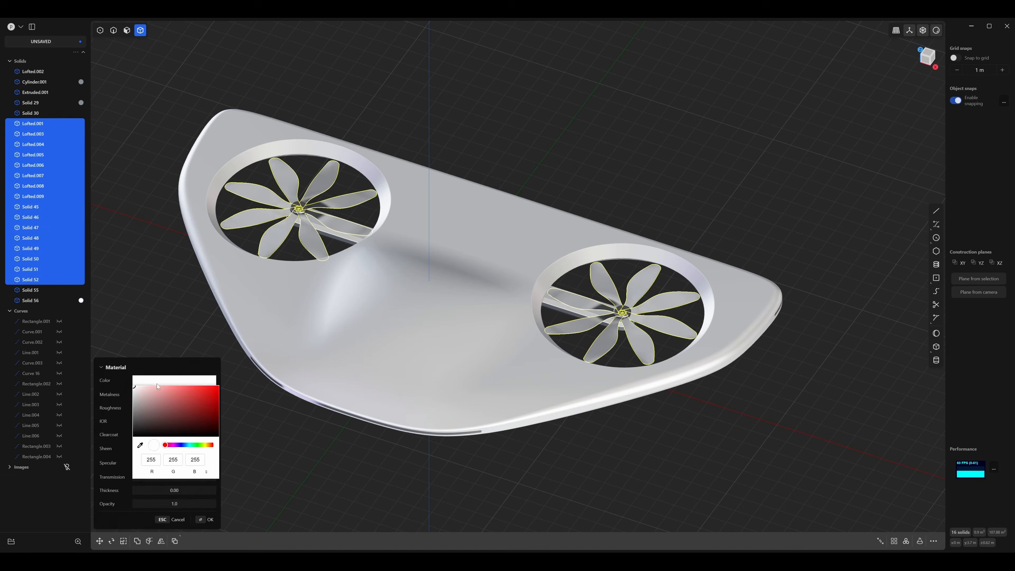
{"action": "left_click_drag", "start_coordinate": [192, 401], "coordinate": [194, 376]}
{"action": "left_click", "coordinate": [118, 451]}
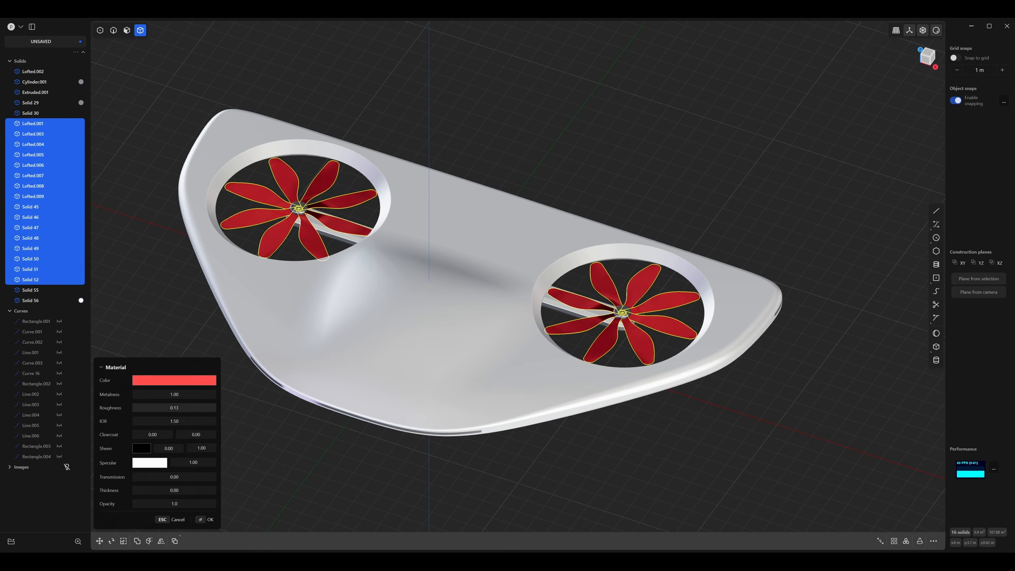
Turn the edge display back on and assign the strip at the tapered end a material with a roughness of 1.
{"action": "key", "text": "e"}
{"action": "middle_click_drag", "start_coordinate": [375, 460], "coordinate": [416, 313]}
{"action": "key", "text": "alt+z"}
{"action": "left_click", "coordinate": [362, 439]}
{"action": "scroll", "coordinate": [414, 339], "scroll_direction": "up", "scroll_amount": 3}
{"action": "middle_click_drag", "start_coordinate": [413, 351], "coordinate": [413, 328]}
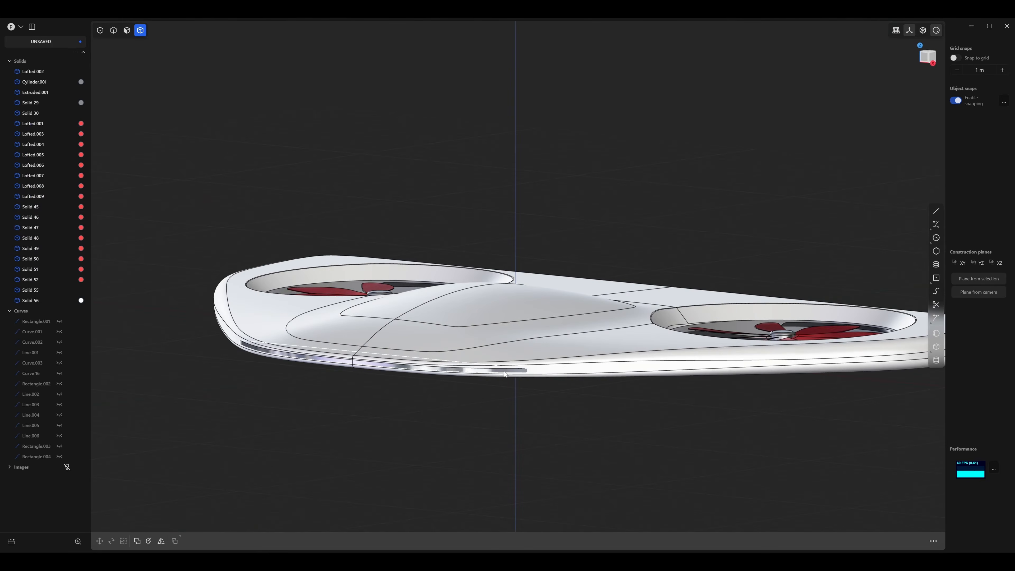
{"action": "left_click", "coordinate": [435, 368]}
{"action": "scroll", "coordinate": [472, 396], "scroll_direction": "up", "scroll_amount": 5}
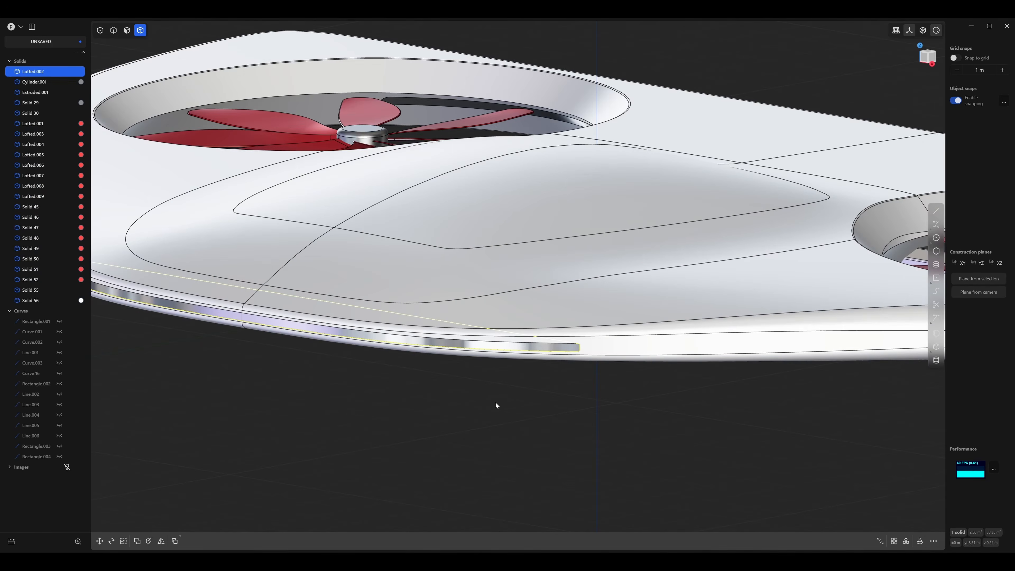
{"action": "key", "text": "m"}
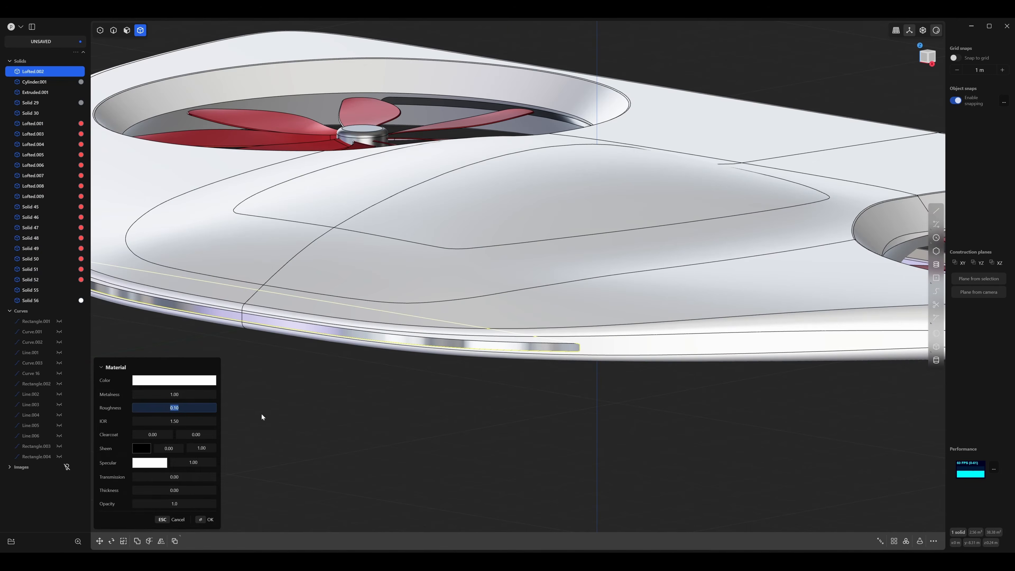
{"action": "type", "text": "1"}
{"action": "key", "text": "Return"}
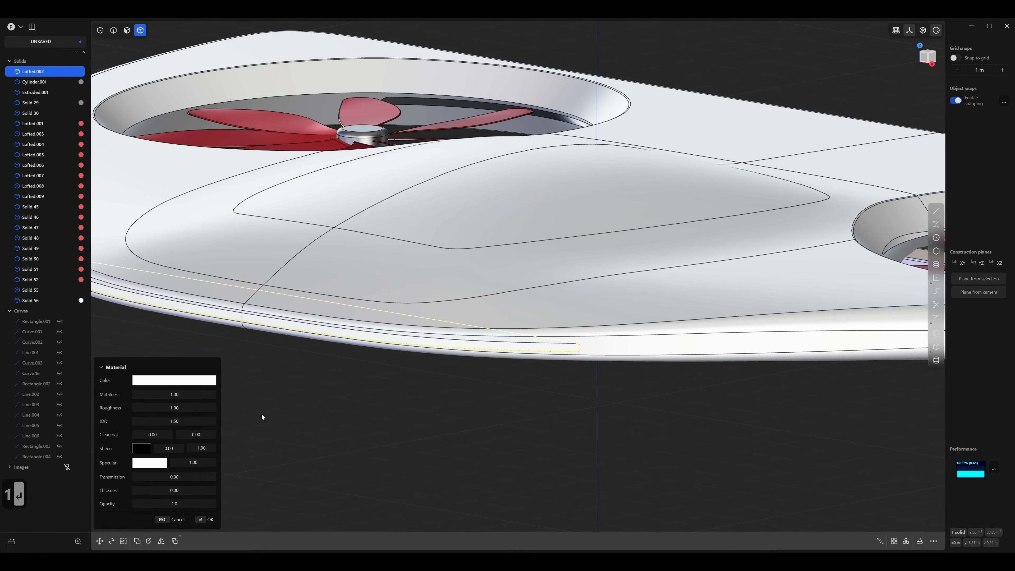
{"action": "key", "text": "Return"}
Give the strip at the thick end a red material (RGB 254, 22, 22) with a roughness of 1.
{"action": "left_click", "coordinate": [491, 387]}
{"action": "scroll", "coordinate": [519, 388], "scroll_direction": "down", "scroll_amount": 6}
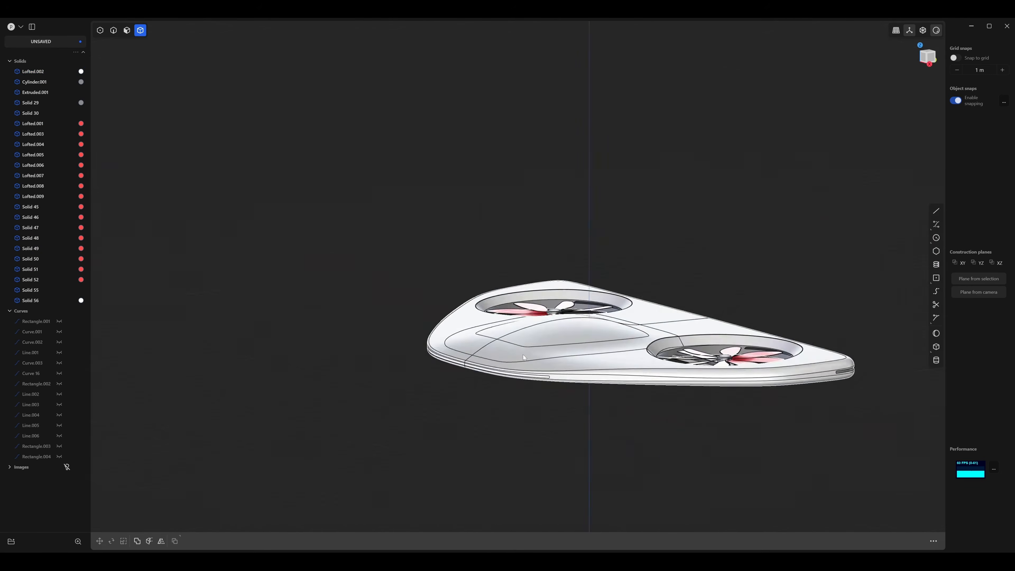
{"action": "middle_click_drag", "start_coordinate": [523, 355], "coordinate": [517, 318]}
{"action": "scroll", "coordinate": [517, 318], "scroll_direction": "up", "scroll_amount": 8}
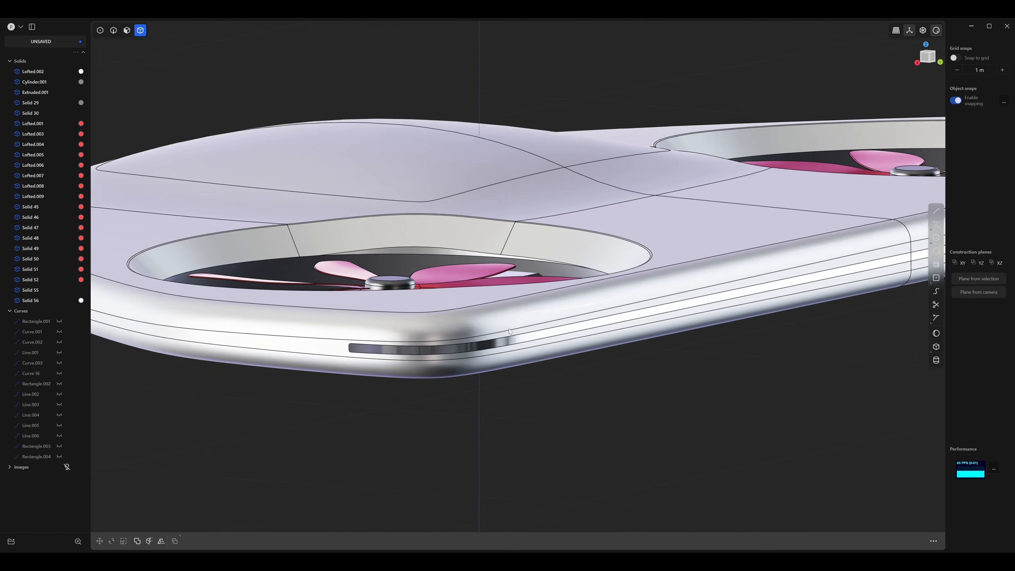
{"action": "left_click", "coordinate": [452, 347]}
{"action": "key", "text": "m"}
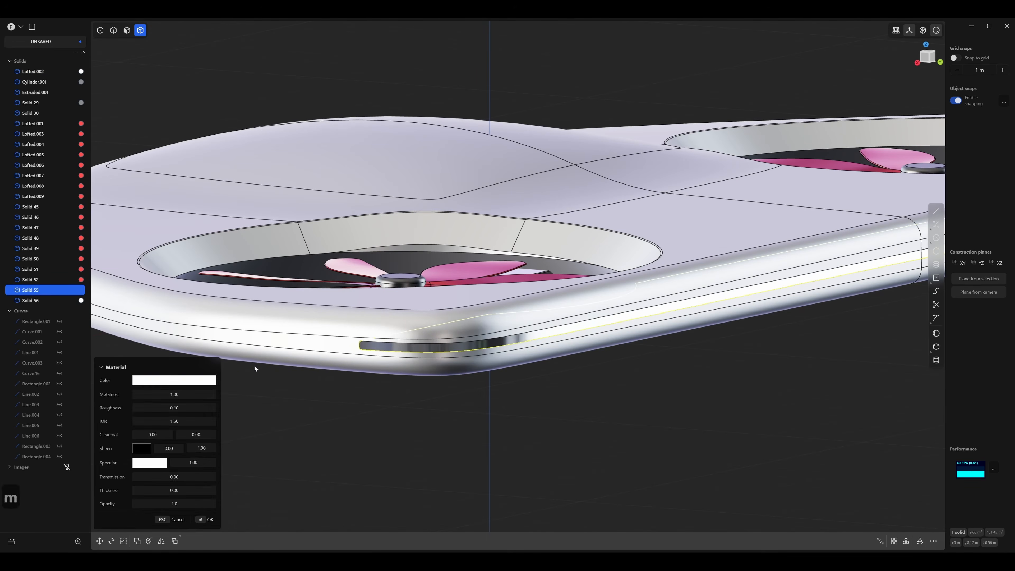
{"action": "left_click", "coordinate": [166, 385]}
{"action": "left_click", "coordinate": [210, 386]}
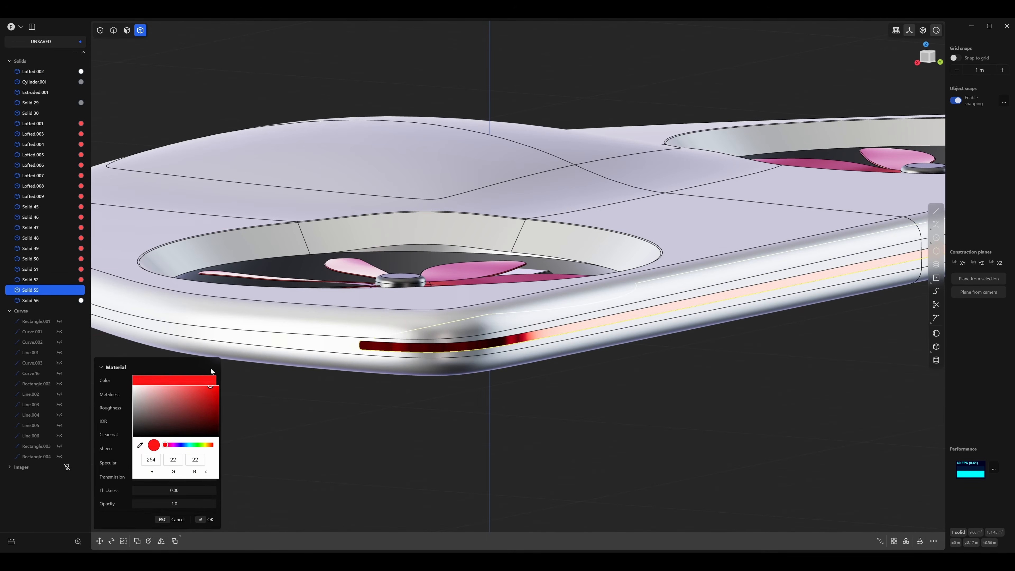
{"action": "left_click", "coordinate": [116, 405]}
{"action": "type", "text": "10"}
{"action": "key", "text": "Return"}
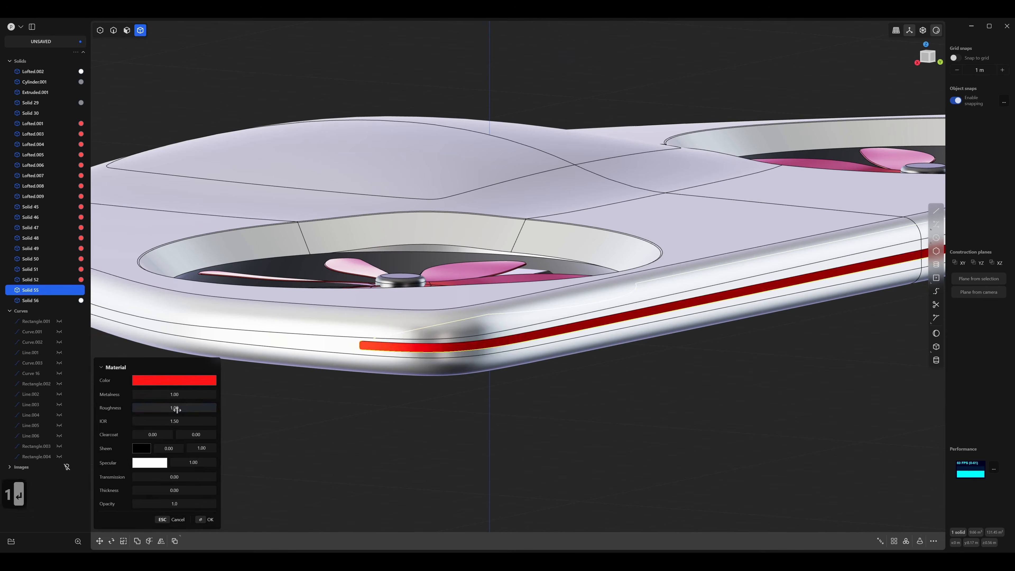
{"action": "scroll", "coordinate": [393, 395], "scroll_direction": "down", "scroll_amount": 5}
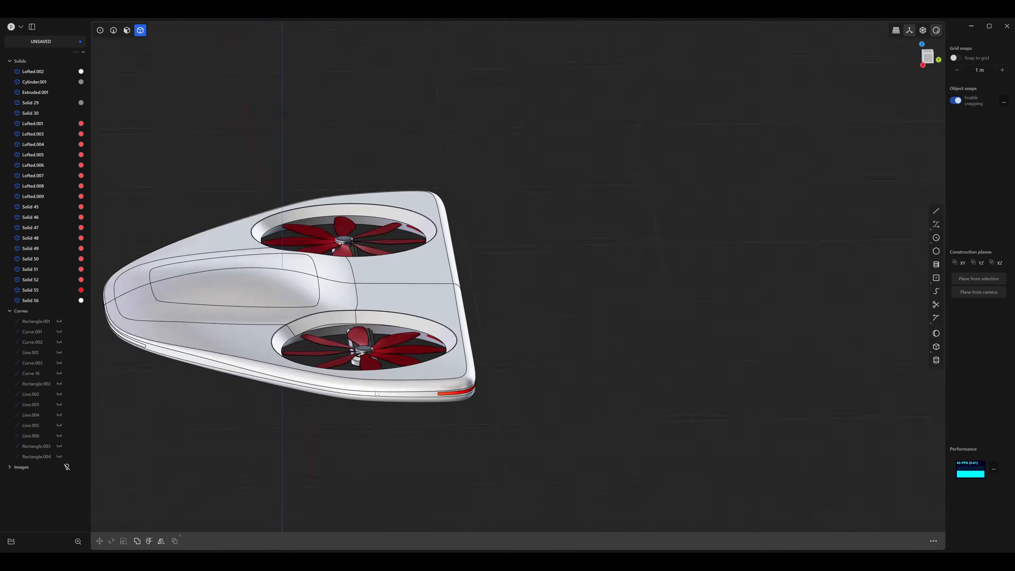
{"action": "middle_click_drag", "start_coordinate": [340, 328], "coordinate": [453, 313]}
{"action": "scroll", "coordinate": [434, 337], "scroll_direction": "up", "scroll_amount": 2}
{"action": "scroll", "coordinate": [436, 341], "scroll_direction": "down", "scroll_amount": 3}
{"action": "scroll", "coordinate": [463, 326], "scroll_direction": "up", "scroll_amount": 5}
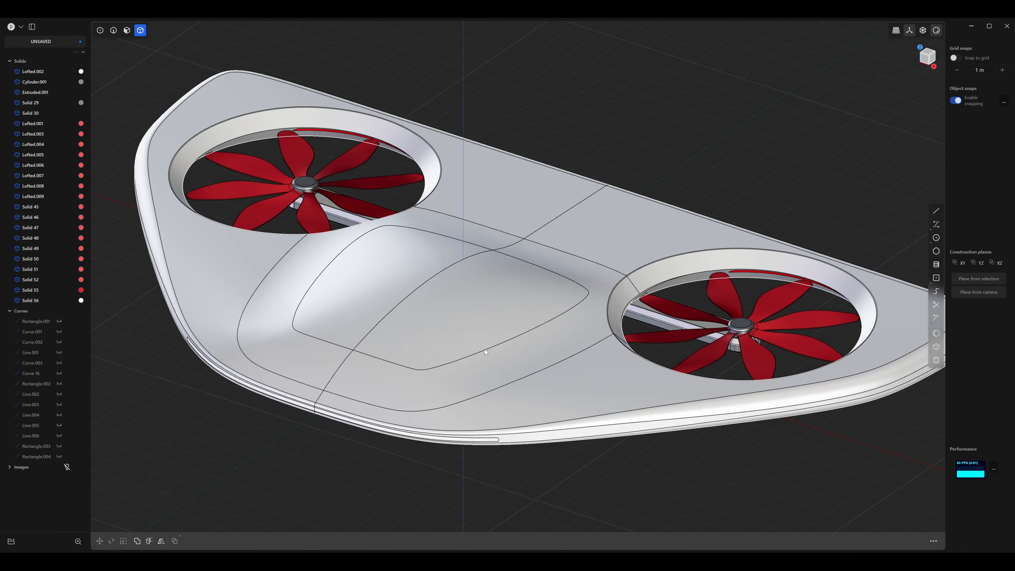
Duplicate the closed inner edge loop of the front bulge on the drone's top surface as a separate curve.
{"action": "scroll", "coordinate": [484, 349], "scroll_direction": "down", "scroll_amount": 5}
{"action": "scroll", "coordinate": [510, 351], "scroll_direction": "up", "scroll_amount": 3}
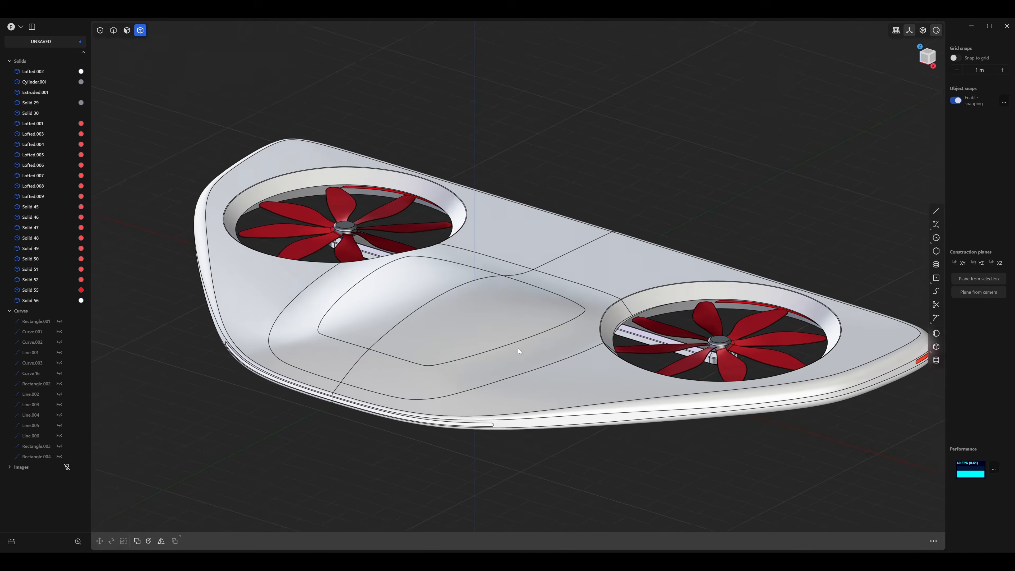
{"action": "middle_click_drag", "start_coordinate": [517, 349], "coordinate": [445, 398]}
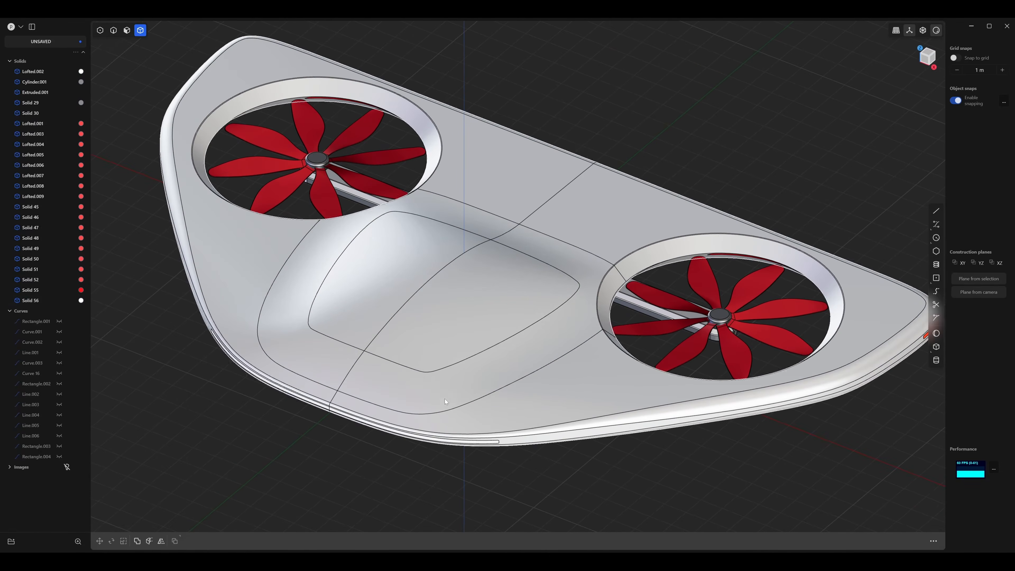
{"action": "key", "text": "2"}
{"action": "left_click", "coordinate": [420, 372]}
{"action": "key", "text": "f"}
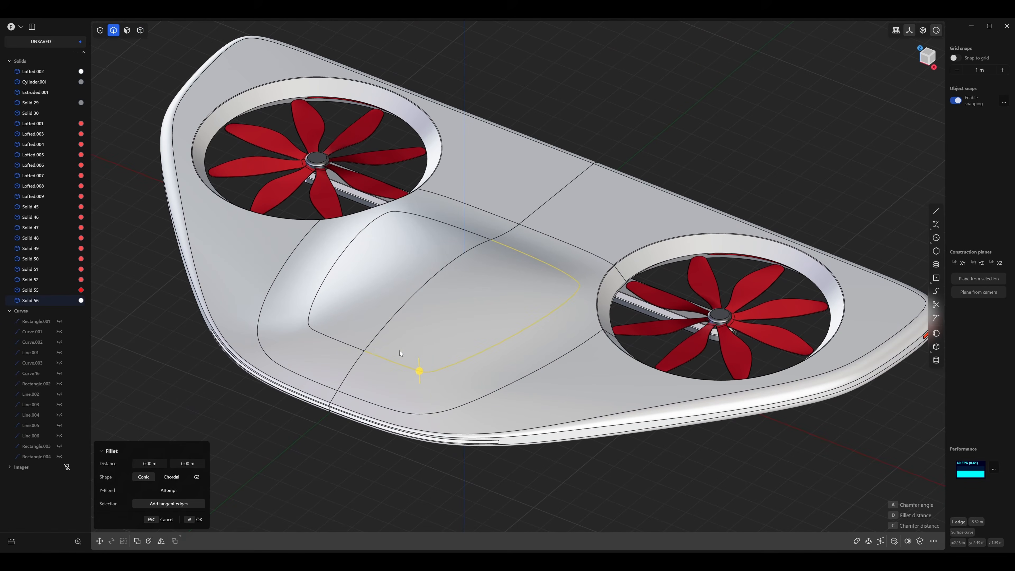
{"action": "left_click", "coordinate": [341, 344]}
{"action": "middle_click_drag", "start_coordinate": [449, 386], "coordinate": [450, 375]}
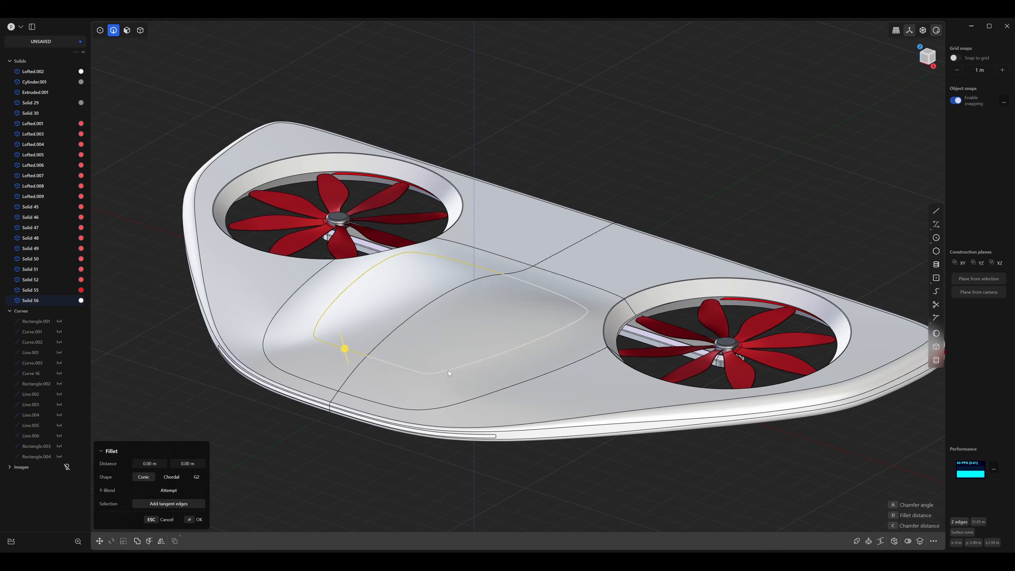
{"action": "key", "text": "shift+d"}
{"action": "mouse_move", "coordinate": [502, 380]}
{"action": "middle_mouse_down"}
{"action": "mouse_move", "coordinate": [497, 368]}
{"action": "mouse_move", "coordinate": [495, 378]}
{"action": "middle_mouse_up"}
{"action": "key", "text": "Return"}
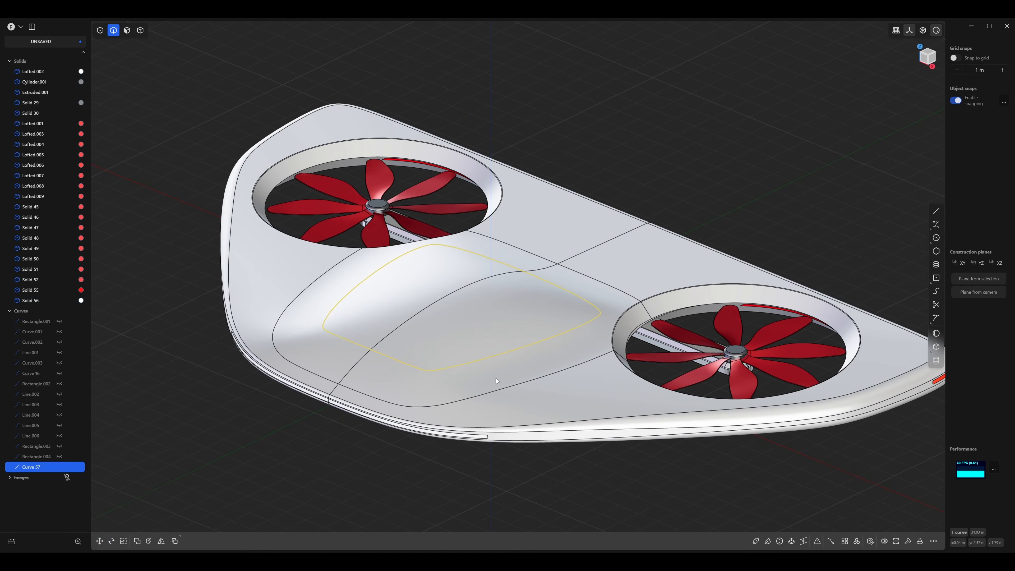
Offset the duplicated loop curve in the top view with a round gap fill.
{"action": "key", "text": "3"}
{"action": "key", "text": "o"}
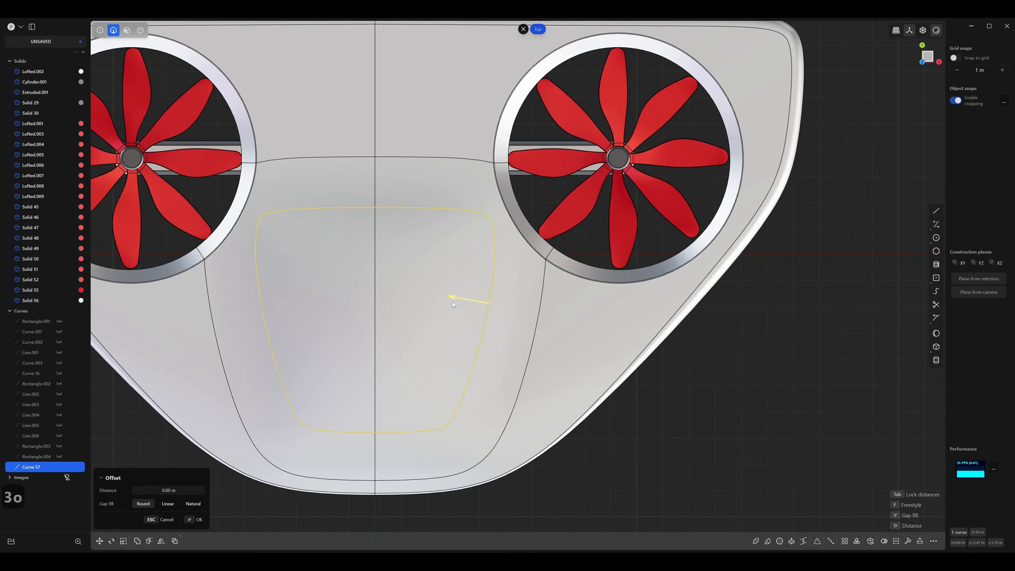
{"action": "left_click_drag", "start_coordinate": [452, 296], "coordinate": [455, 299]}
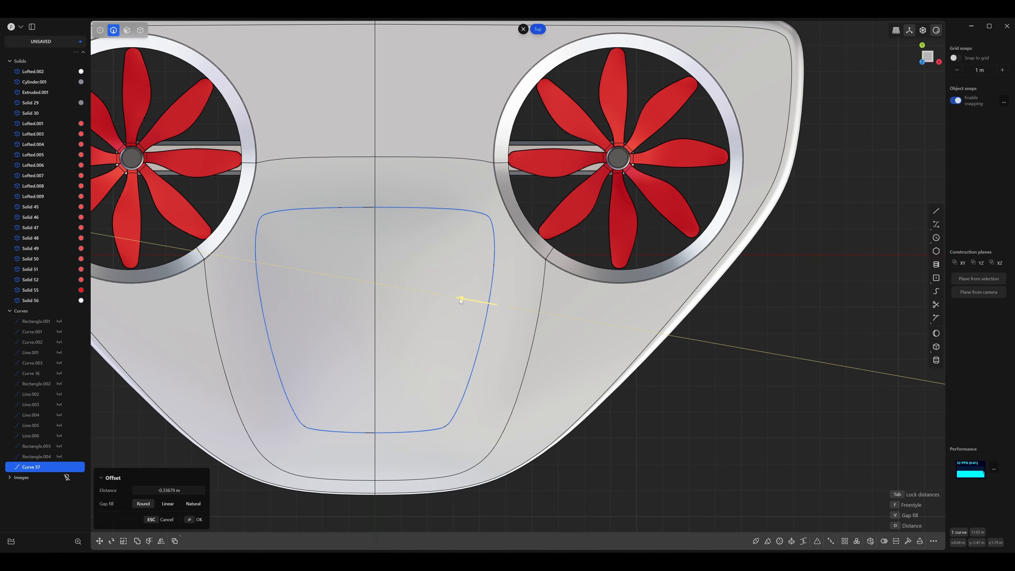
{"action": "left_click_drag", "start_coordinate": [459, 298], "coordinate": [459, 298]}
{"action": "middle_click_drag", "start_coordinate": [490, 359], "coordinate": [476, 329]}
{"action": "right_click", "coordinate": [476, 328]}
{"action": "key", "text": "3"}
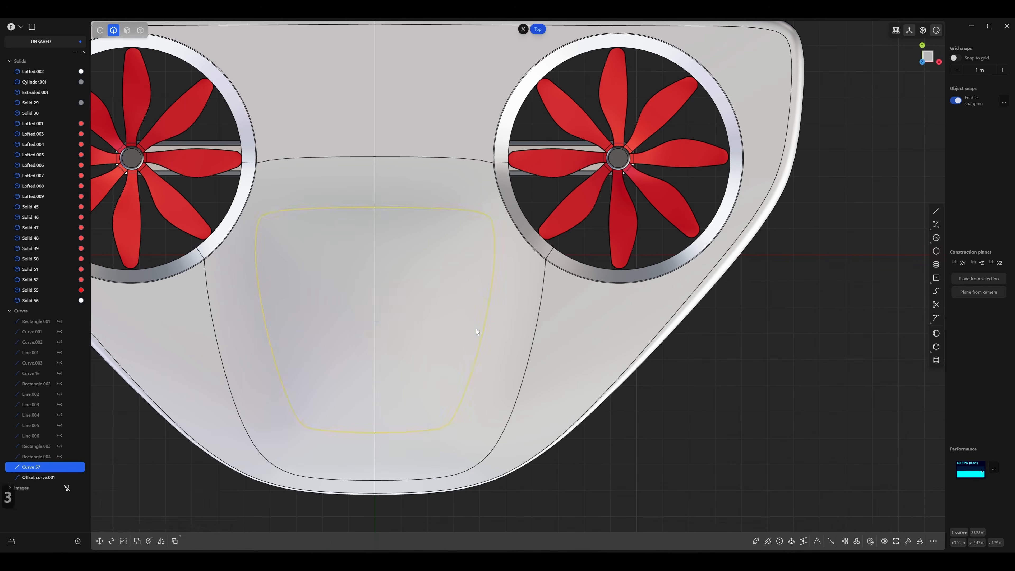
Scale the duplicated loop curve up uniformly by about 1.04 and imprint it onto the drone body.
{"action": "key", "text": "s"}
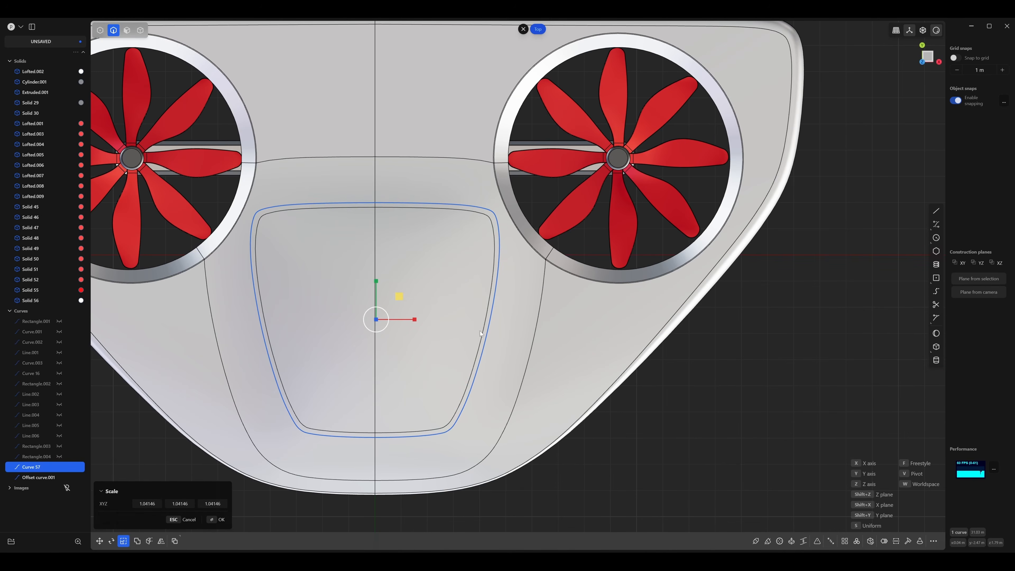
{"action": "left_click", "coordinate": [480, 331]}
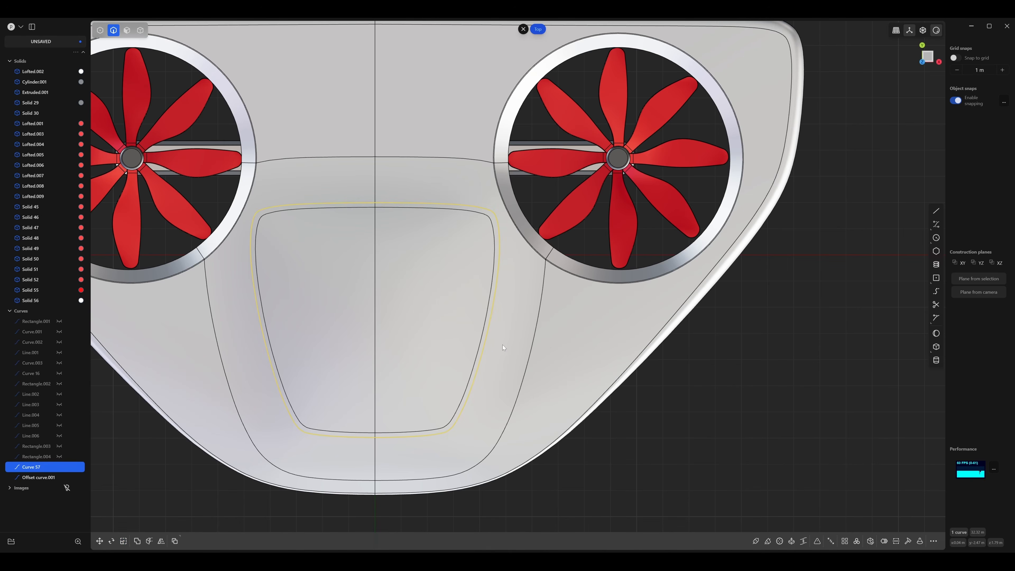
{"action": "key", "text": "shift+i"}
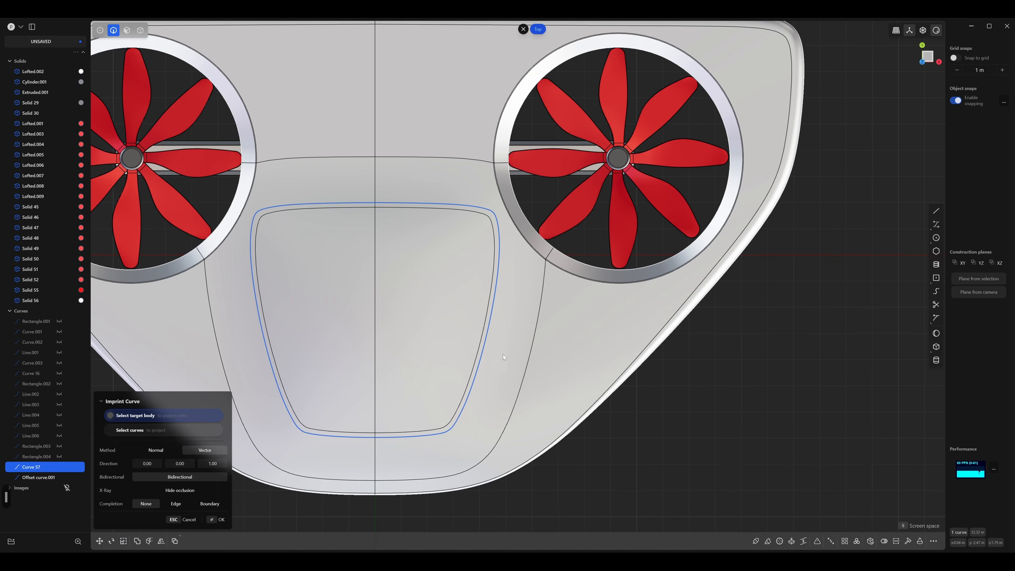
{"action": "left_click", "coordinate": [514, 323]}
{"action": "right_click", "coordinate": [649, 441]}
Hide the enlarged loop curve that was used for the imprint.
{"action": "middle_click_drag", "start_coordinate": [556, 415], "coordinate": [517, 390]}
{"action": "key", "text": "2"}
{"action": "left_click", "coordinate": [466, 389]}
{"action": "key", "text": "h"}
{"action": "scroll", "coordinate": [482, 393], "scroll_direction": "up", "scroll_amount": 5}
{"action": "scroll", "coordinate": [501, 390], "scroll_direction": "down", "scroll_amount": 2}
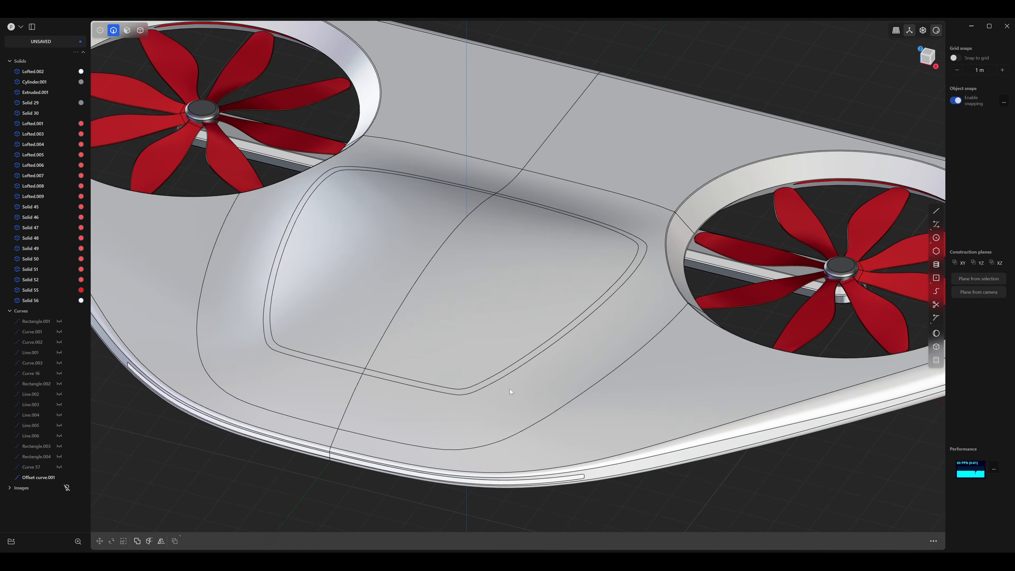
Duplicate the four faces inside the imprinted outline on the bulge as a separate sheet, leaving it in place.
{"action": "key", "text": "3"}
{"action": "left_click", "coordinate": [348, 366]}
{"action": "key", "text": "o"}
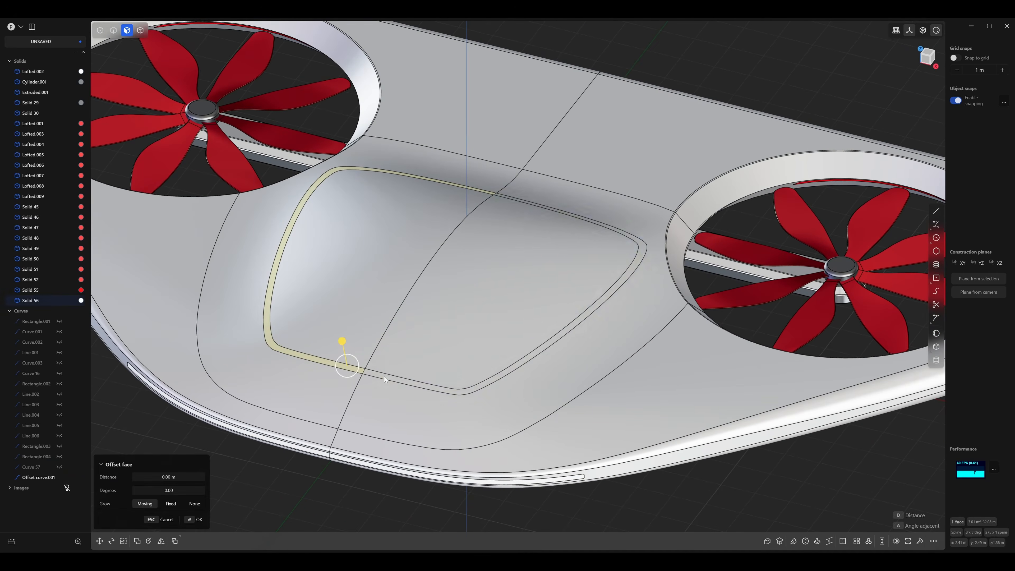
{"action": "left_click", "coordinate": [383, 377], "text": "shift"}
{"action": "left_click", "coordinate": [449, 315], "text": "shift"}
{"action": "left_click", "coordinate": [367, 260], "text": "shift"}
{"action": "middle_click_drag", "start_coordinate": [390, 340], "coordinate": [427, 320]}
{"action": "scroll", "coordinate": [440, 330], "scroll_direction": "up", "scroll_amount": 3}
{"action": "key", "text": "d"}
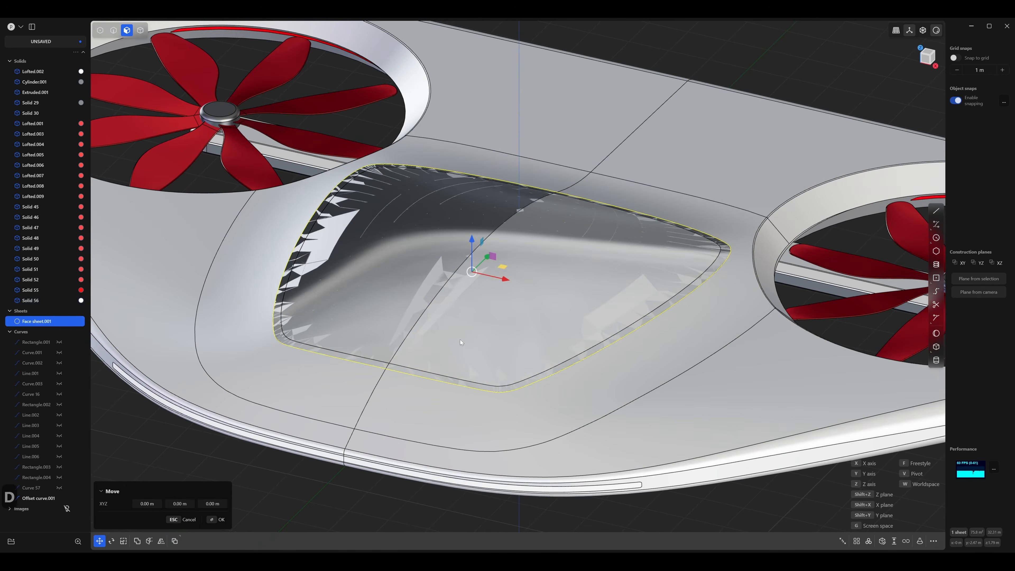
{"action": "right_click", "coordinate": [460, 339]}
{"action": "middle_click_drag", "start_coordinate": [460, 339], "coordinate": [462, 326]}
{"action": "scroll", "coordinate": [507, 330], "scroll_direction": "up", "scroll_amount": 3}
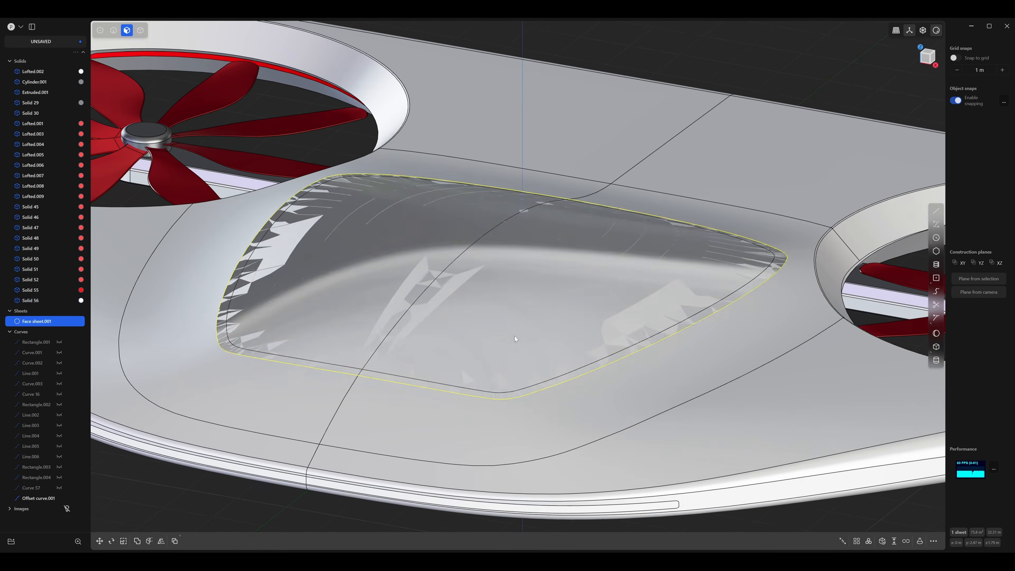
Thicken the duplicated canopy sheet by about 0.008 m into a solid.
{"action": "right_click", "coordinate": [515, 340]}
{"action": "type", "text": "fthic"}
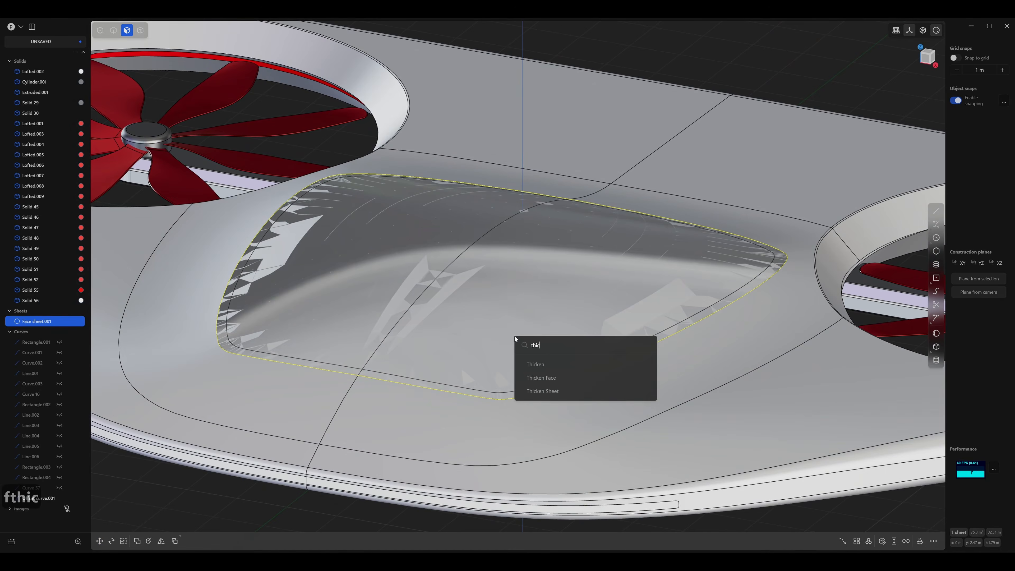
{"action": "key", "text": "Down"}
{"action": "key", "text": "Return"}
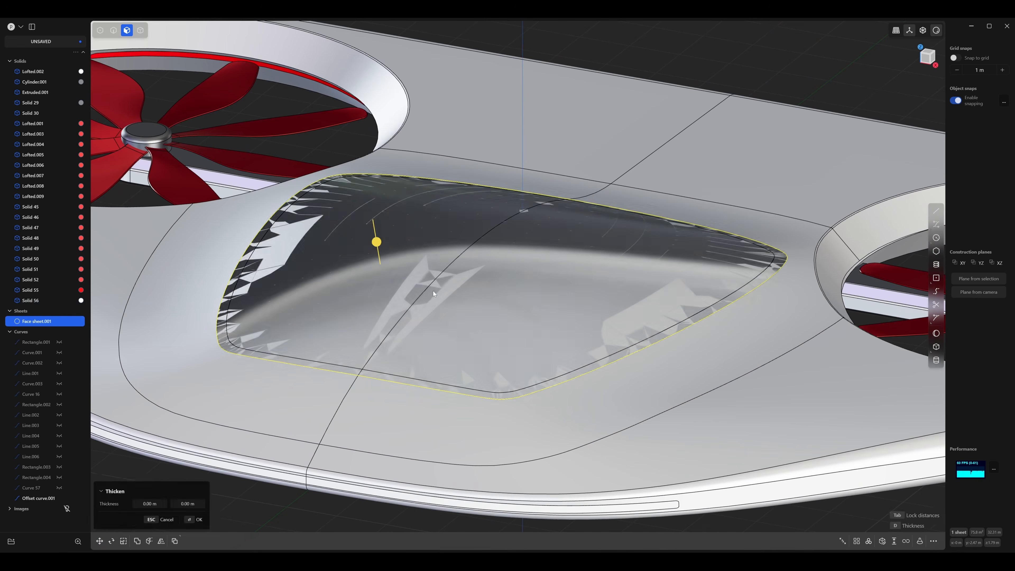
{"action": "middle_click_drag", "start_coordinate": [433, 291], "coordinate": [406, 250]}
{"action": "scroll", "coordinate": [407, 250], "scroll_direction": "up", "scroll_amount": 5}
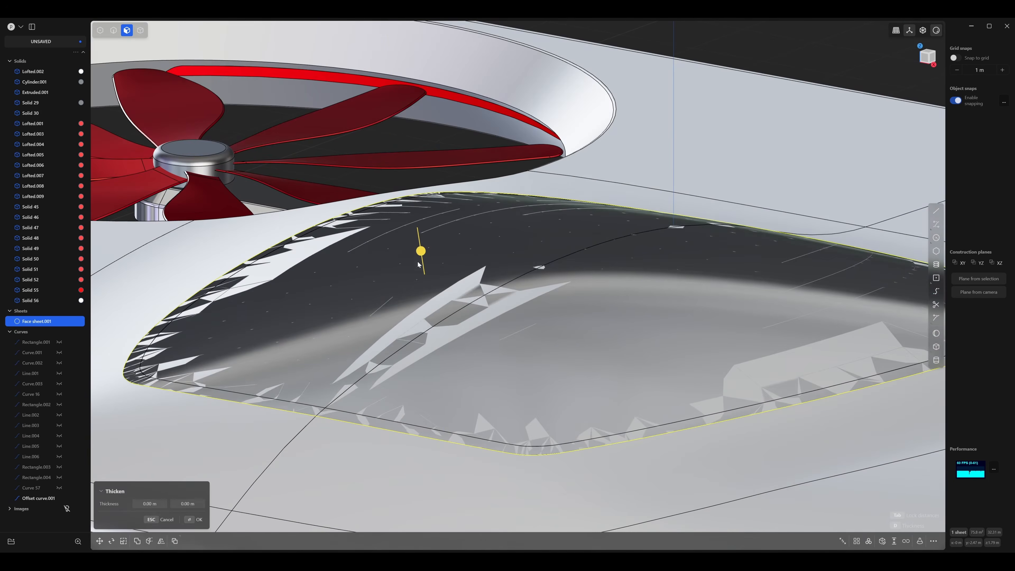
{"action": "left_click_drag", "start_coordinate": [421, 251], "coordinate": [422, 250]}
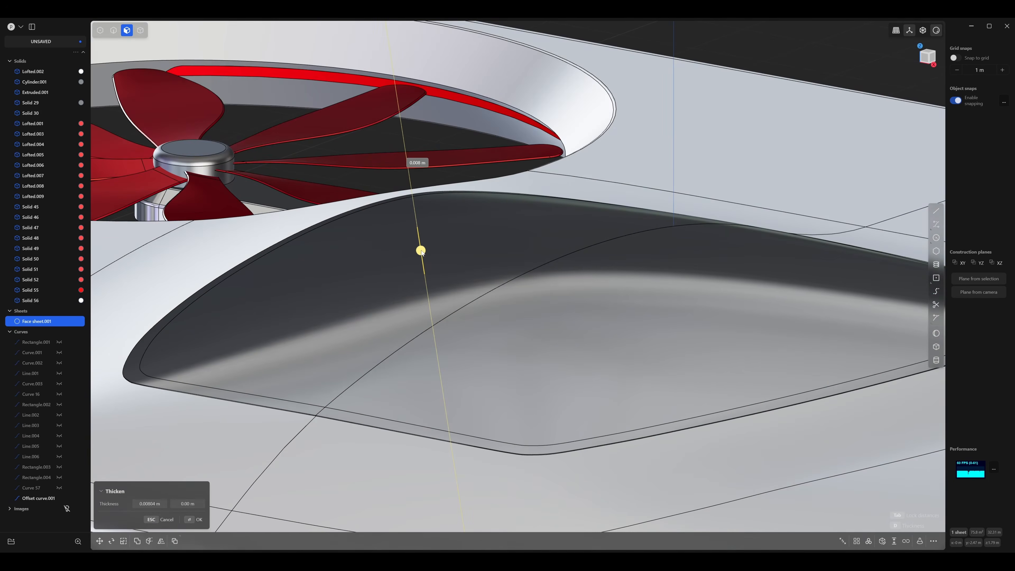
{"action": "key", "text": "Return"}
{"action": "scroll", "coordinate": [518, 268], "scroll_direction": "down", "scroll_amount": 8}
{"action": "middle_click_drag", "start_coordinate": [499, 201], "coordinate": [538, 408]}
{"action": "scroll", "coordinate": [576, 393], "scroll_direction": "up", "scroll_amount": 10}
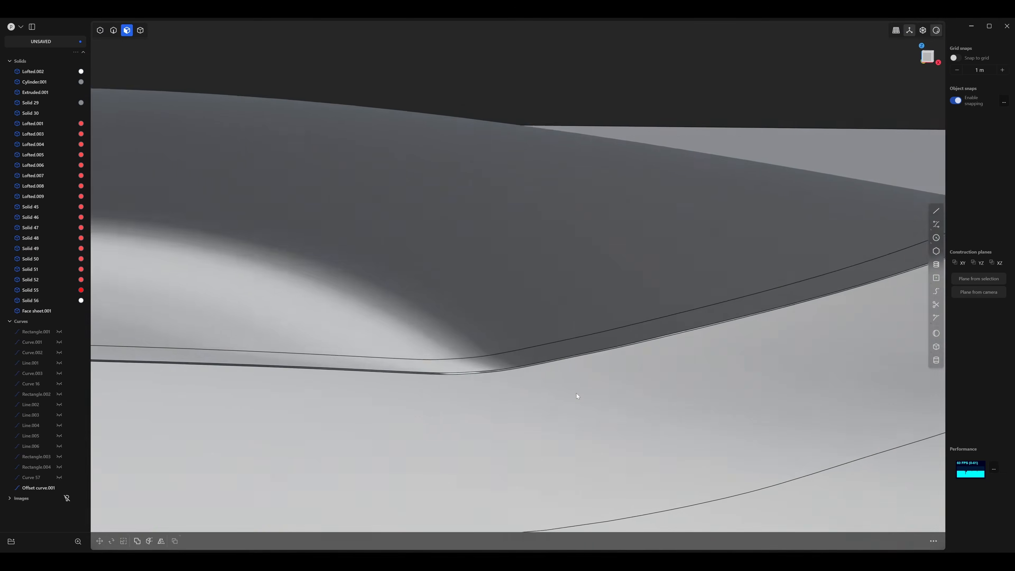
{"action": "scroll", "coordinate": [576, 395], "scroll_direction": "down", "scroll_amount": 10}
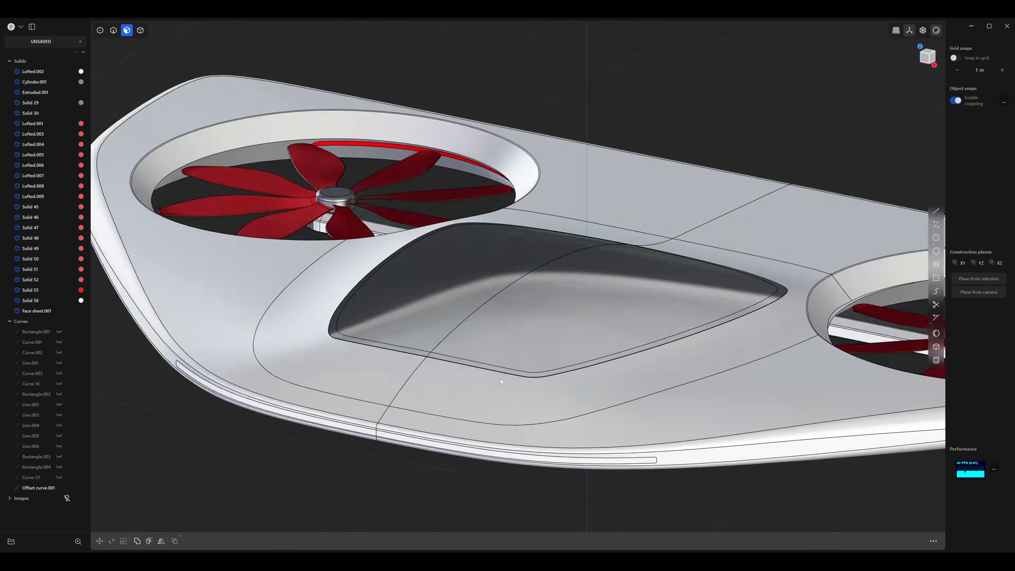
Turn off the edge display and hide the leftover offset curve beneath the drone body.
{"action": "scroll", "coordinate": [500, 381], "scroll_direction": "down", "scroll_amount": 5}
{"action": "middle_click_drag", "start_coordinate": [505, 453], "coordinate": [459, 413]}
{"action": "scroll", "coordinate": [528, 444], "scroll_direction": "up", "scroll_amount": 4}
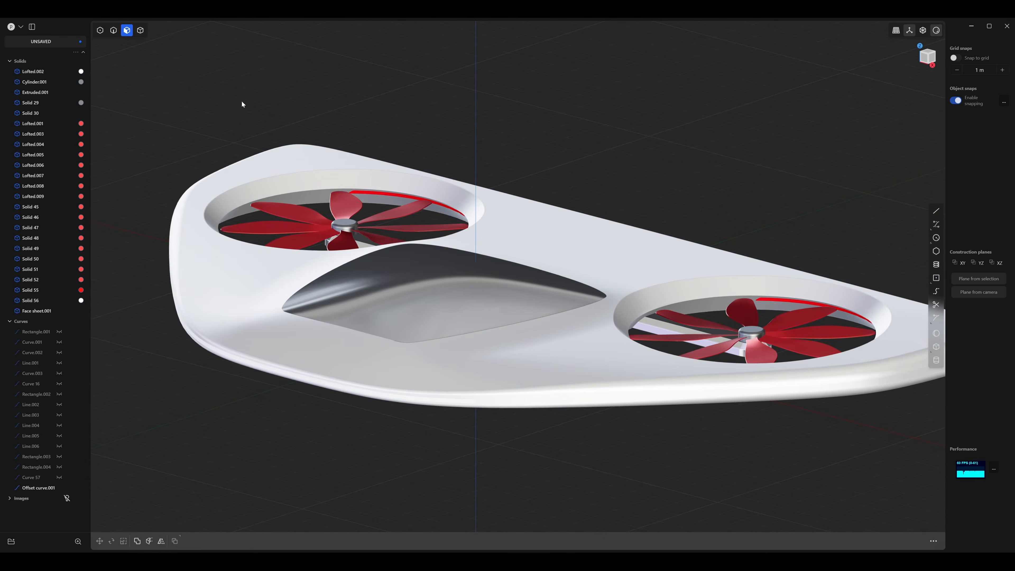
{"action": "left_click", "coordinate": [459, 294]}
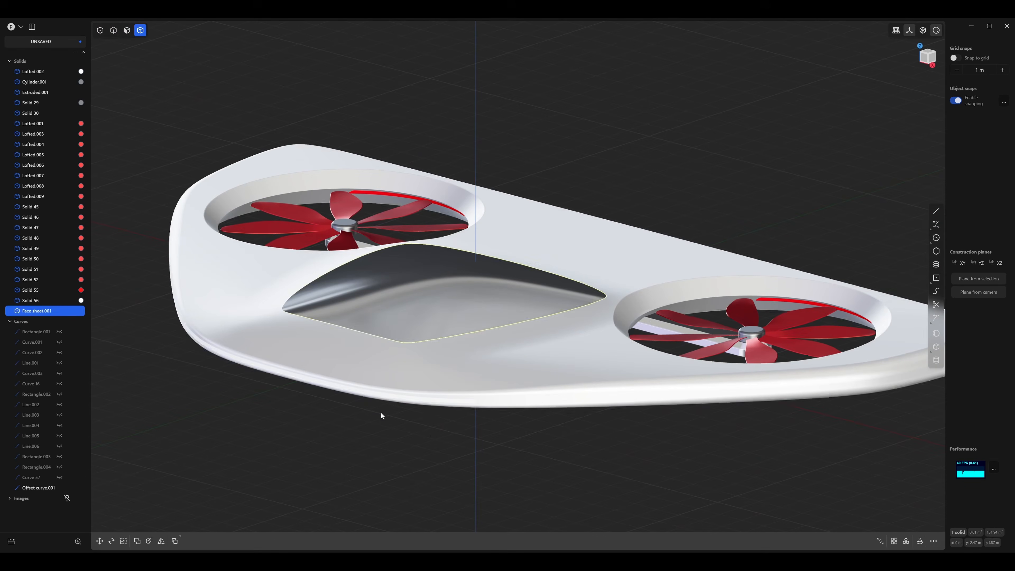
{"action": "middle_click_drag", "start_coordinate": [380, 412], "coordinate": [379, 391]}
{"action": "key", "text": "2"}
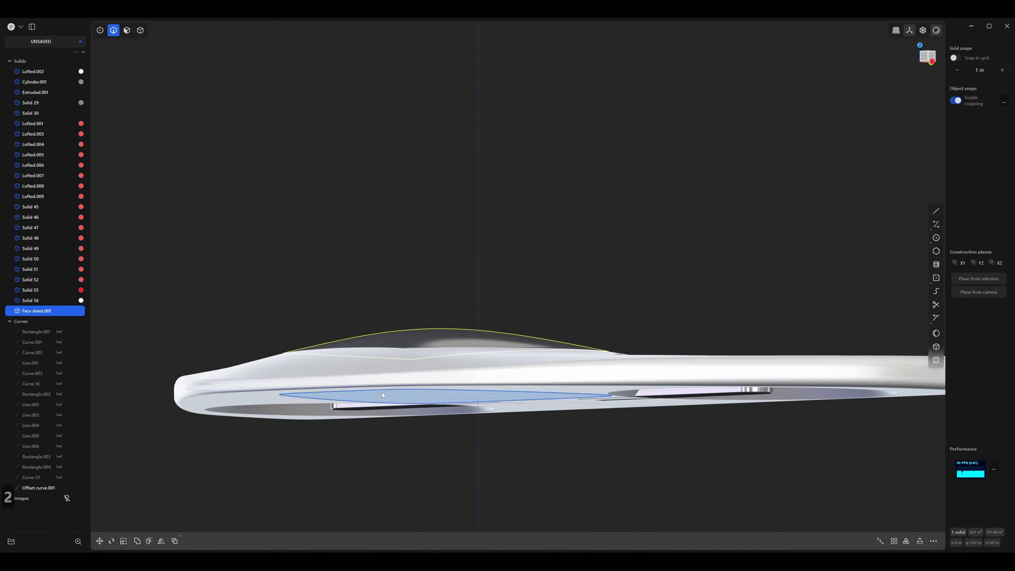
{"action": "key", "text": "h"}
{"action": "middle_click_drag", "start_coordinate": [465, 426], "coordinate": [455, 455]}
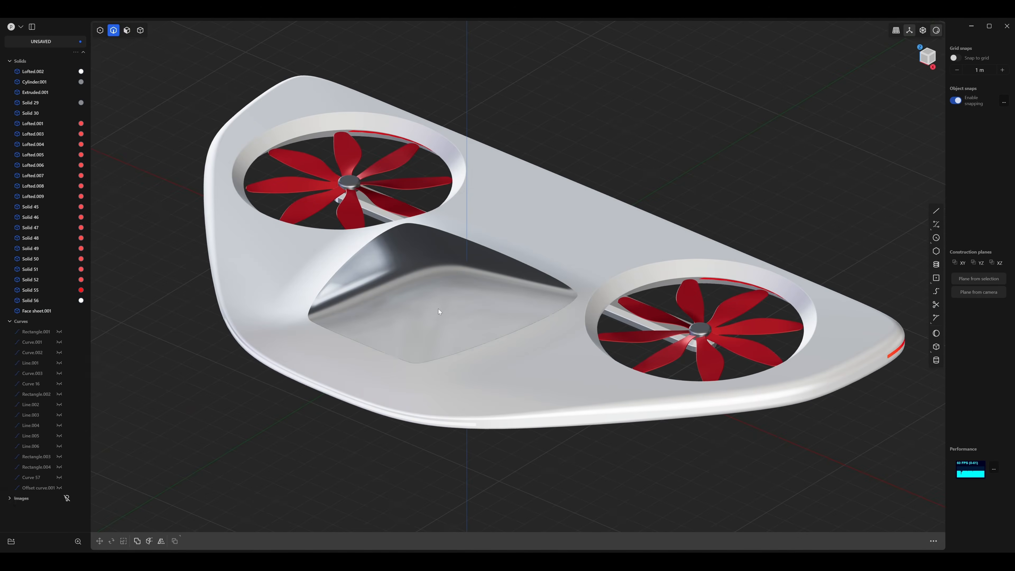
Give the thickened canopy a dark grey material (RGB 94, 94, 94).
{"action": "key", "text": "4"}
{"action": "key", "text": "m"}
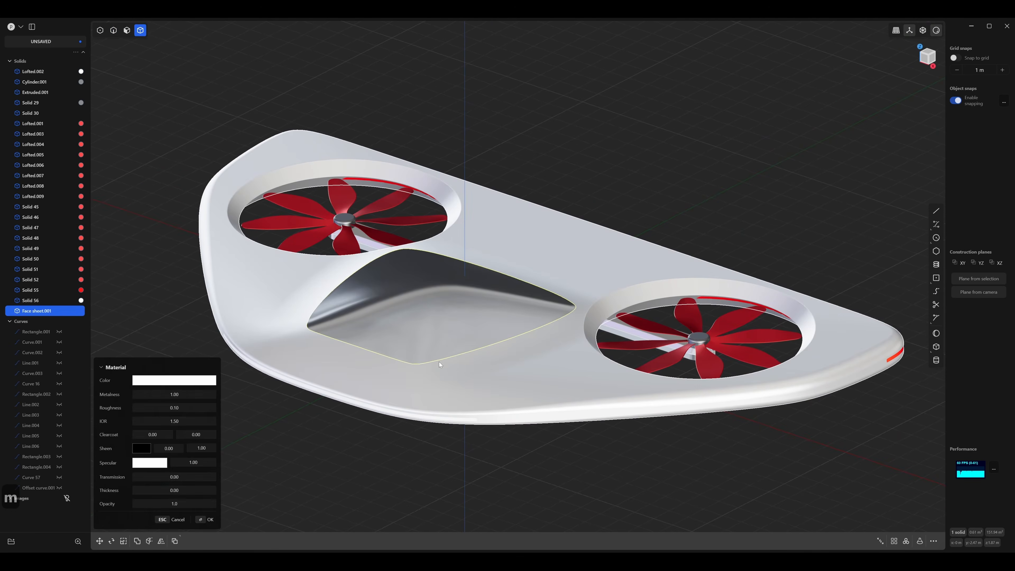
{"action": "left_click", "coordinate": [169, 380]}
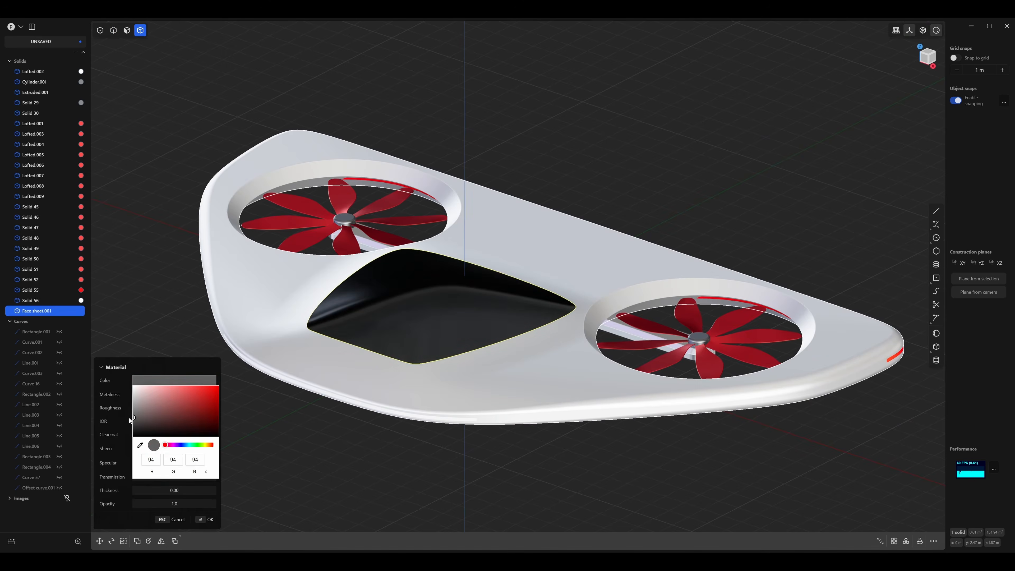
{"action": "key", "text": "Return"}
Change the drone body's material to light grey with a roughness of 0.41.
{"action": "key", "text": "m"}
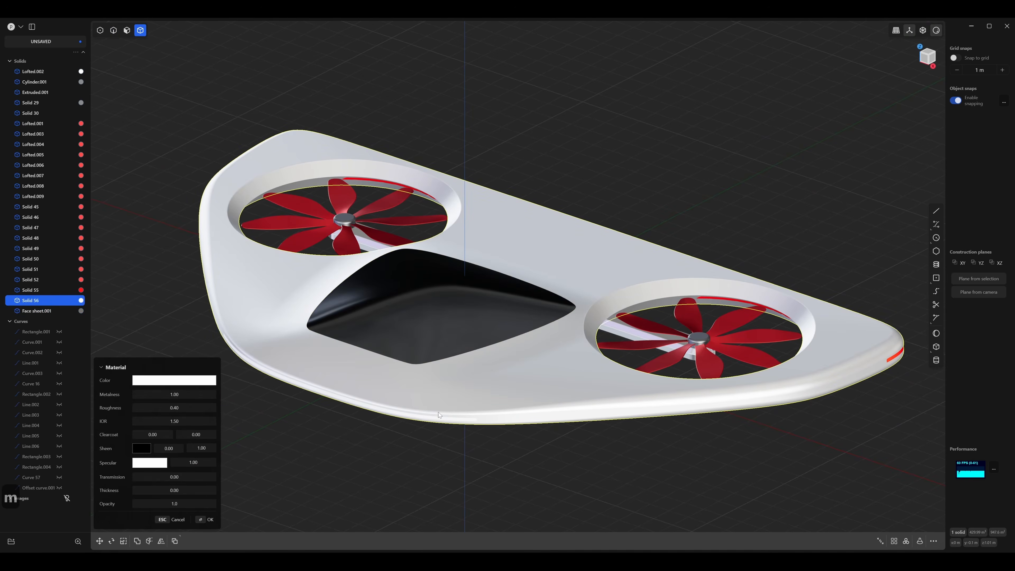
{"action": "left_click", "coordinate": [179, 382]}
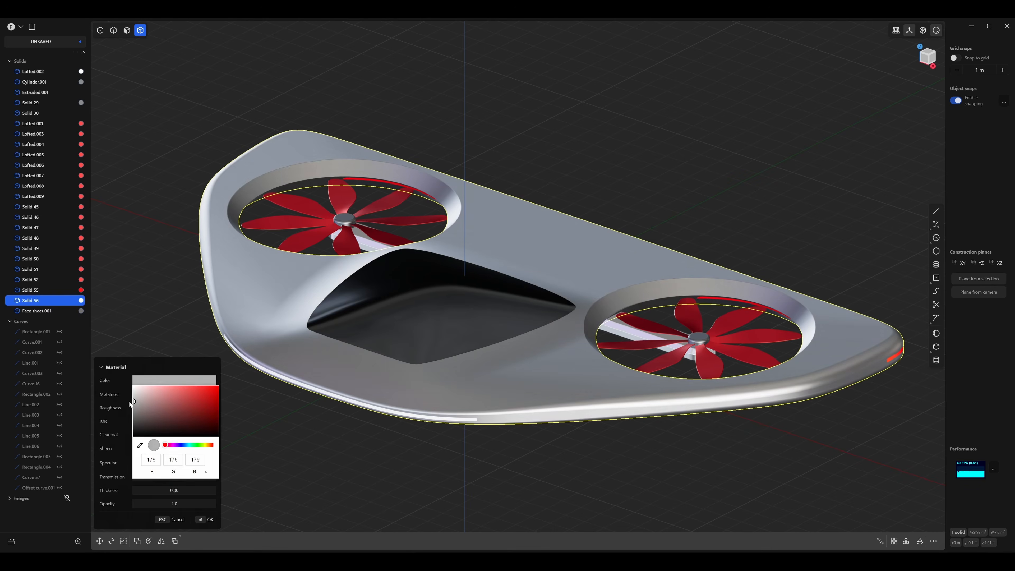
{"action": "left_click", "coordinate": [121, 414]}
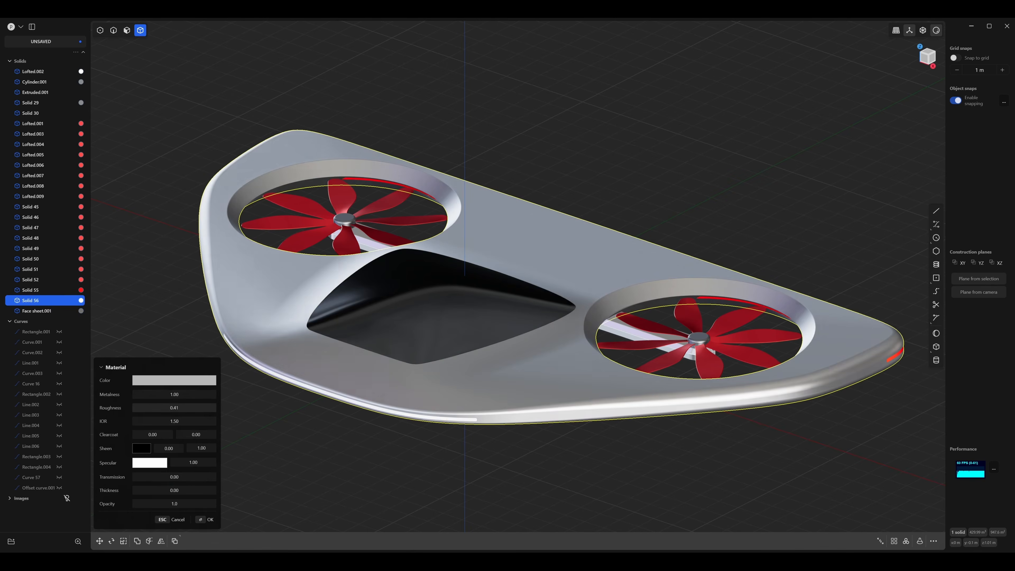
Switch to the file simple_drone_v03.plasticity and examine the more detailed drone's canopy, rear panel and small cut details.
{"action": "key", "text": "alt+Tab"}
{"action": "middle_click_drag", "start_coordinate": [575, 425], "coordinate": [741, 443]}
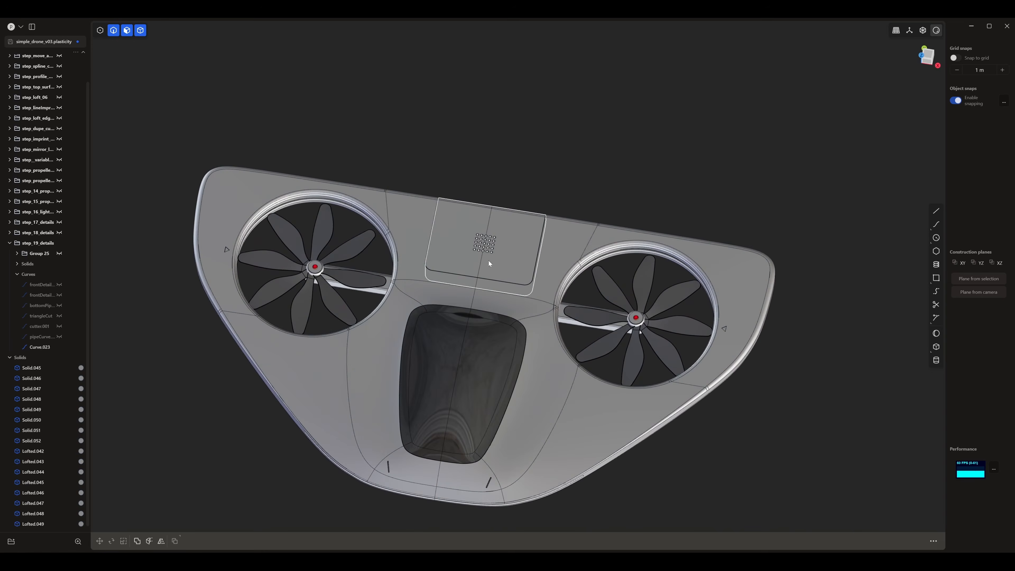
{"action": "middle_click_drag", "start_coordinate": [488, 248], "coordinate": [521, 276]}
{"action": "key", "text": "3"}
{"action": "middle_click_drag", "start_coordinate": [557, 244], "coordinate": [558, 169], "text": "shift"}
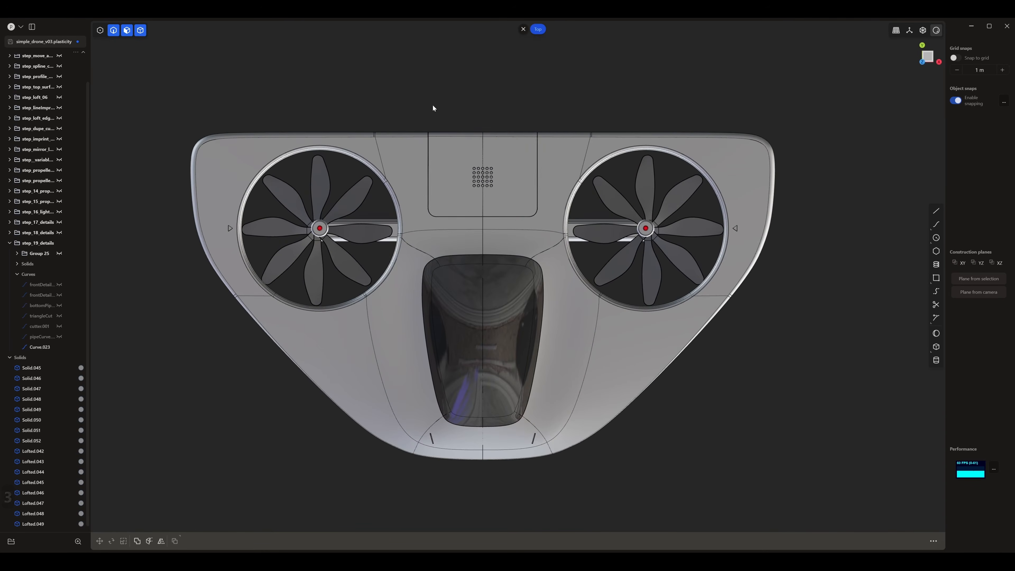
{"action": "left_click", "coordinate": [447, 191]}
{"action": "middle_click_drag", "start_coordinate": [539, 331], "coordinate": [405, 387]}
{"action": "left_click", "coordinate": [588, 407]}
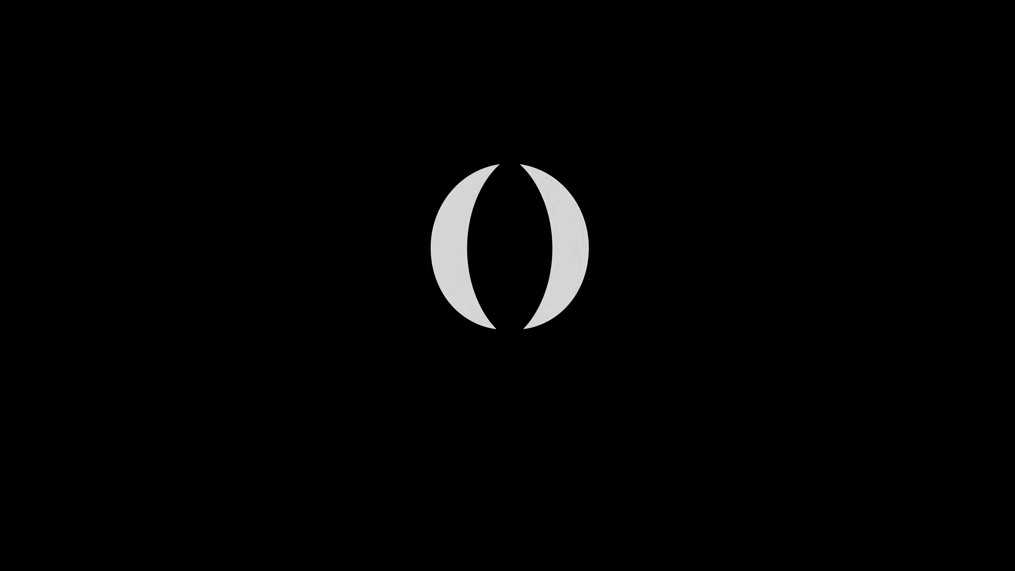